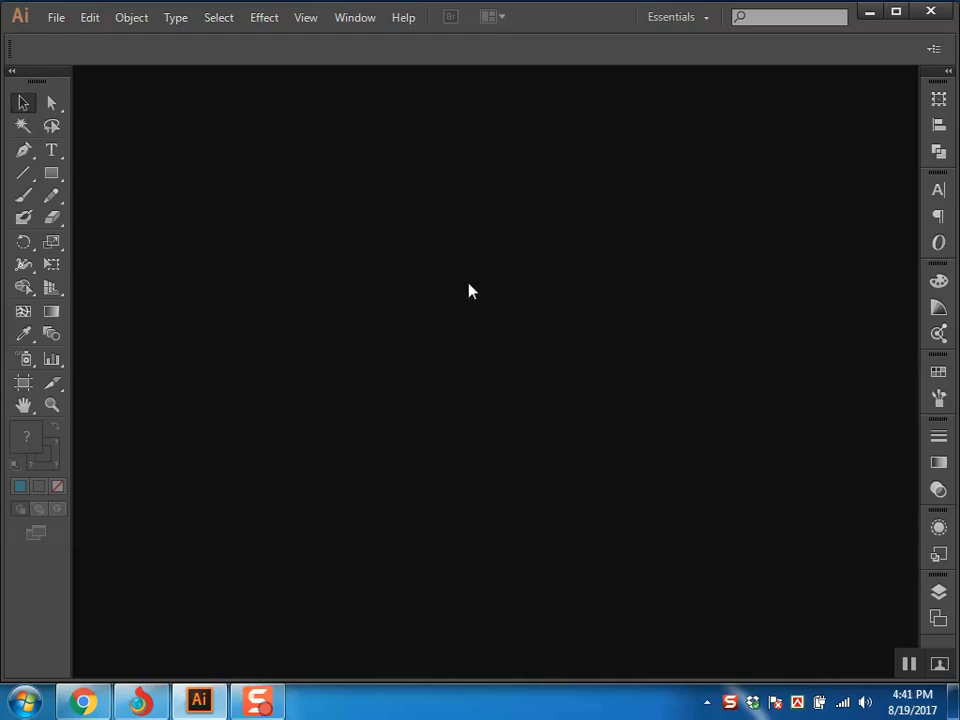
Create a new one-artboard A4 document in inches with RGB color mode and High (300 ppi) raster effects.
{"action": "left_click", "coordinate": [52, 18]}
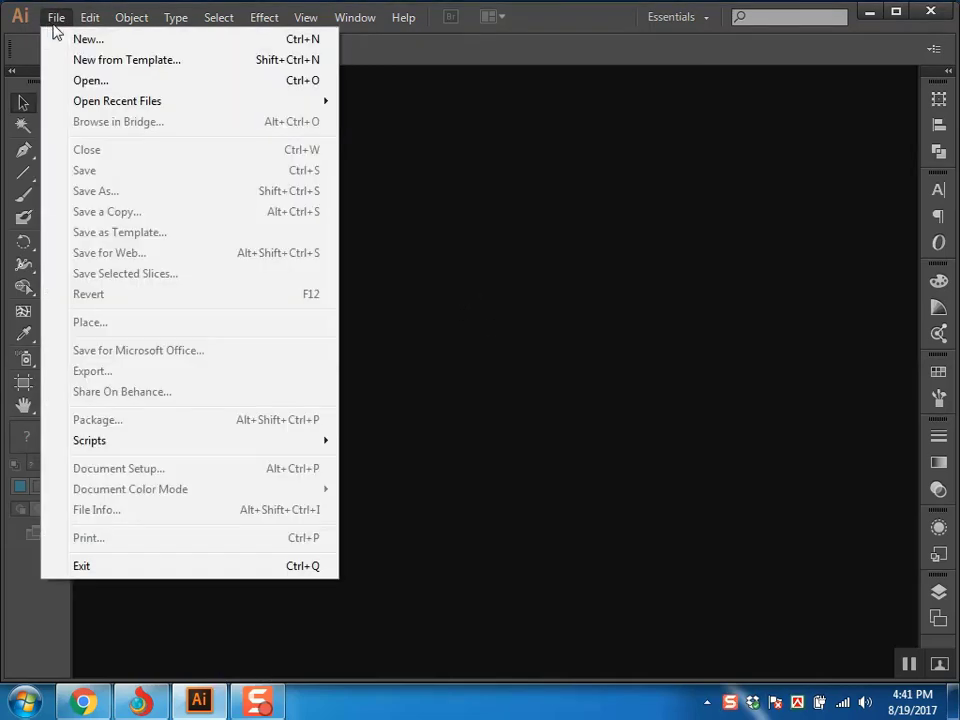
{"action": "left_click", "coordinate": [121, 41]}
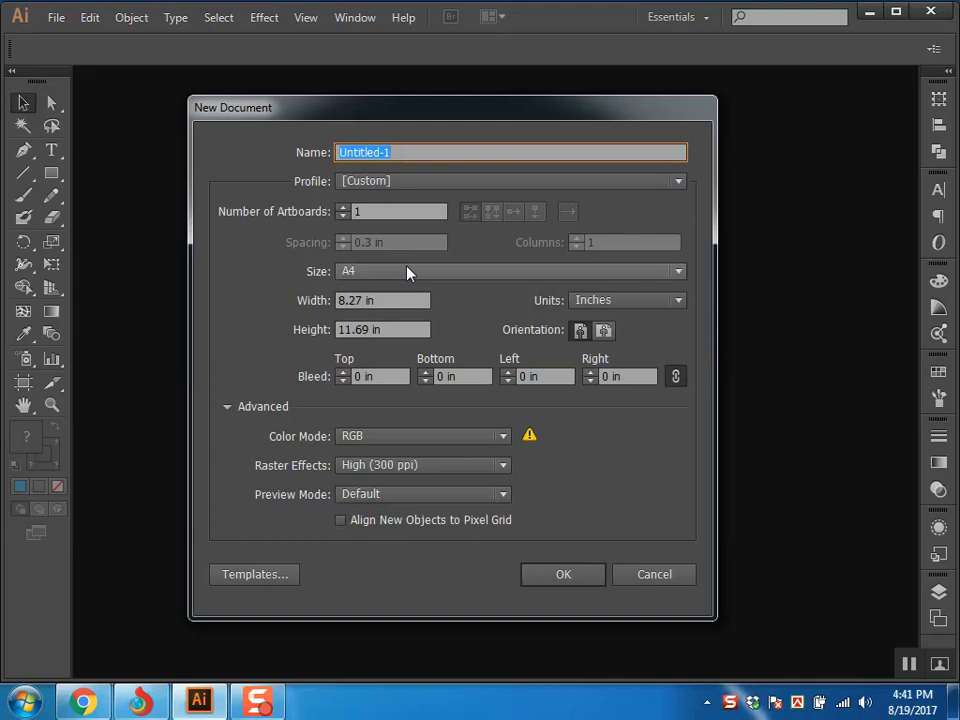
{"action": "left_click", "coordinate": [576, 574]}
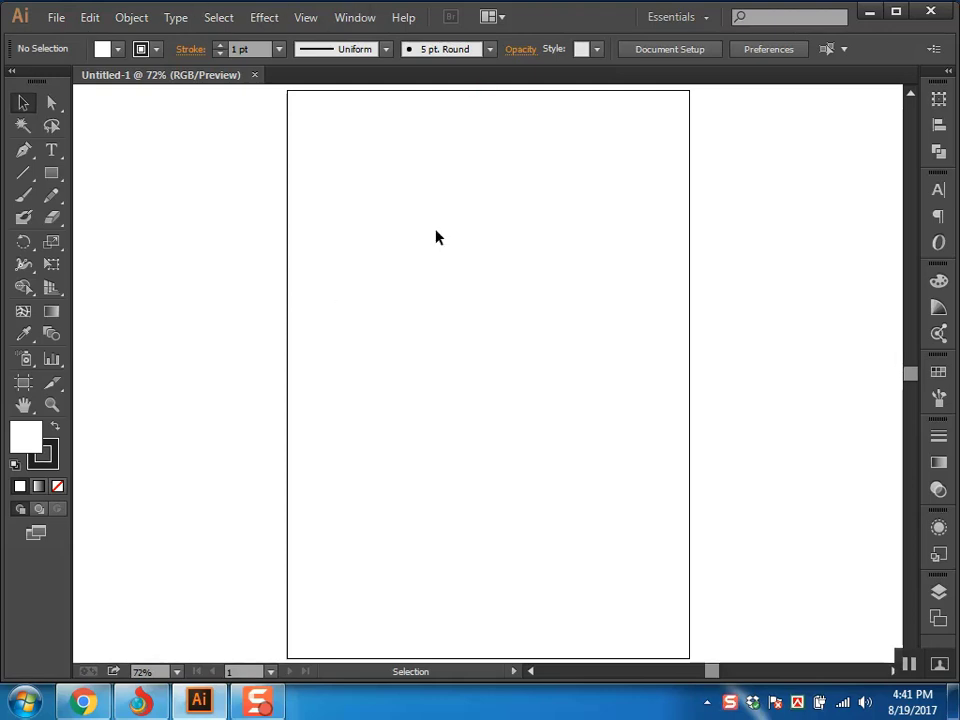
Activate the Direct Selection tool and show the rulers around the document.
{"action": "key", "text": "a"}
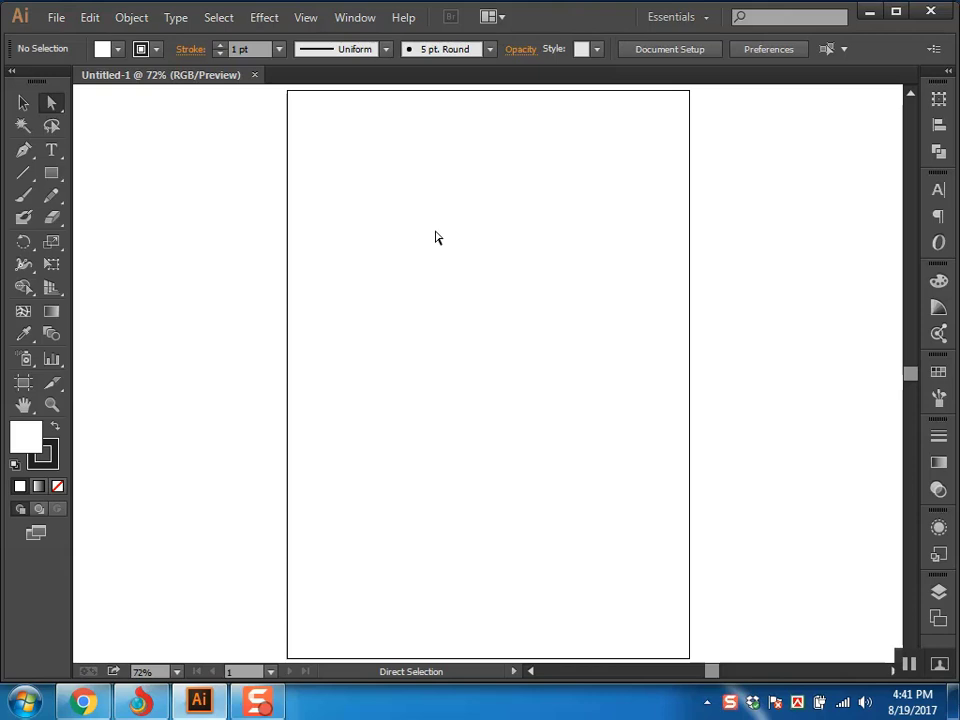
{"action": "key", "text": "v"}
{"action": "key", "text": "a"}
{"action": "key", "text": "ctrl+r"}
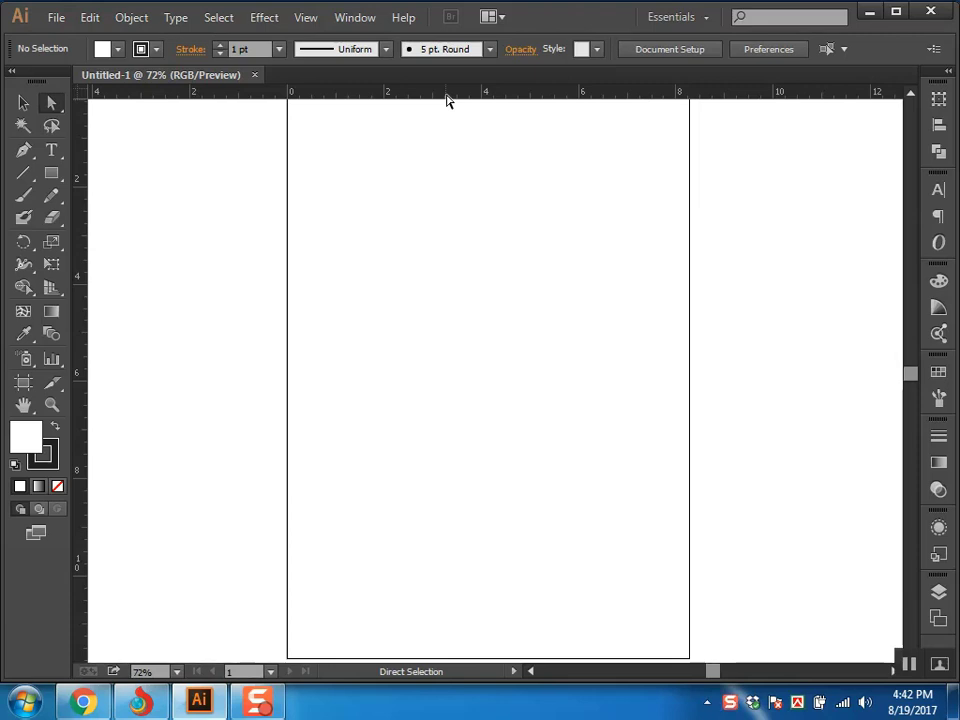
Place horizontal guides at about 2.7 in and 6 in, and vertical guides at about 2 in and 6 in.
{"action": "left_click_drag", "start_coordinate": [465, 96], "coordinate": [488, 228]}
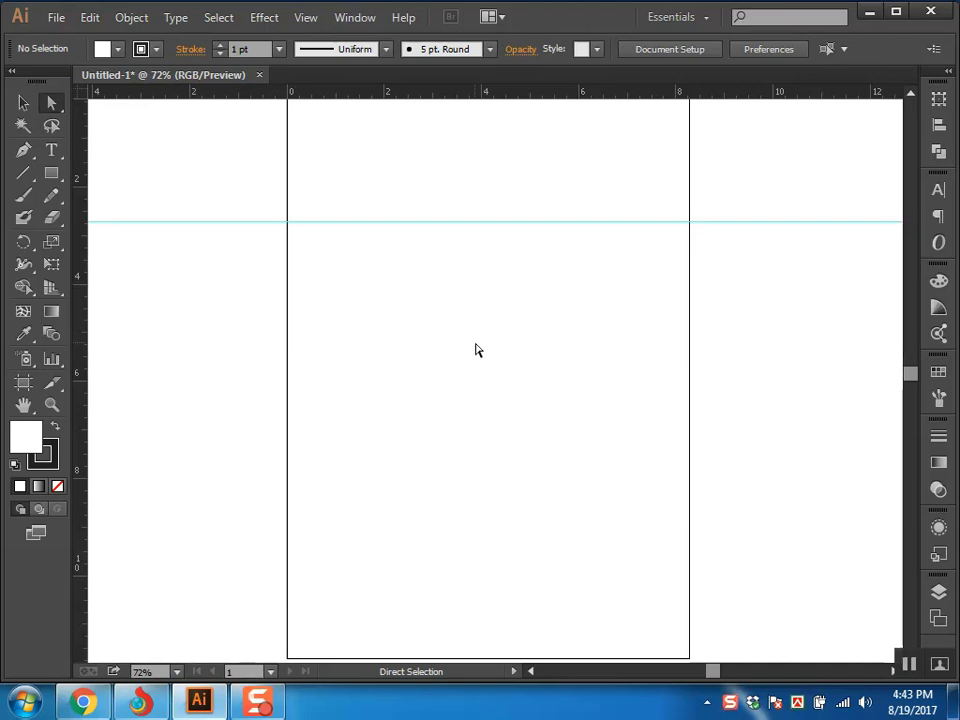
{"action": "left_click_drag", "start_coordinate": [87, 252], "coordinate": [384, 283]}
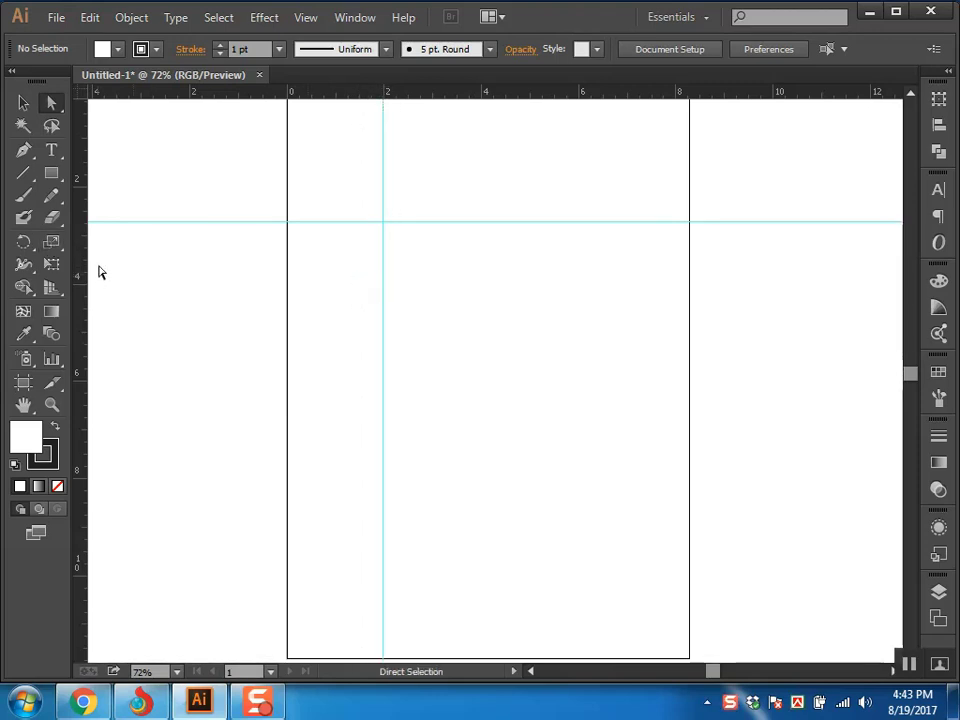
{"action": "left_click_drag", "start_coordinate": [86, 272], "coordinate": [579, 279]}
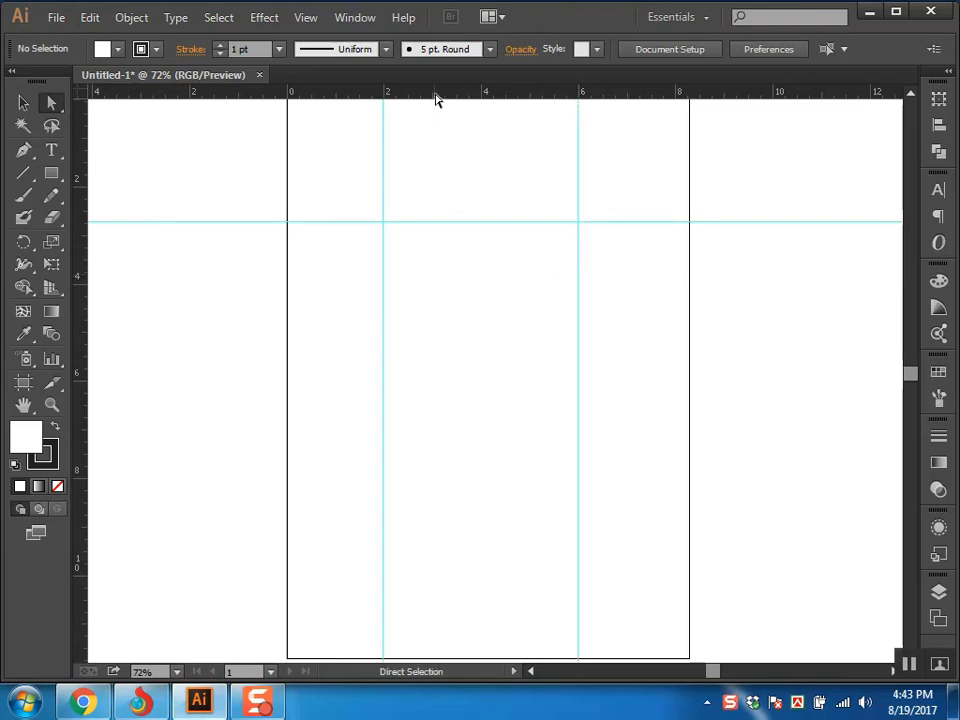
{"action": "left_click_drag", "start_coordinate": [436, 98], "coordinate": [448, 389]}
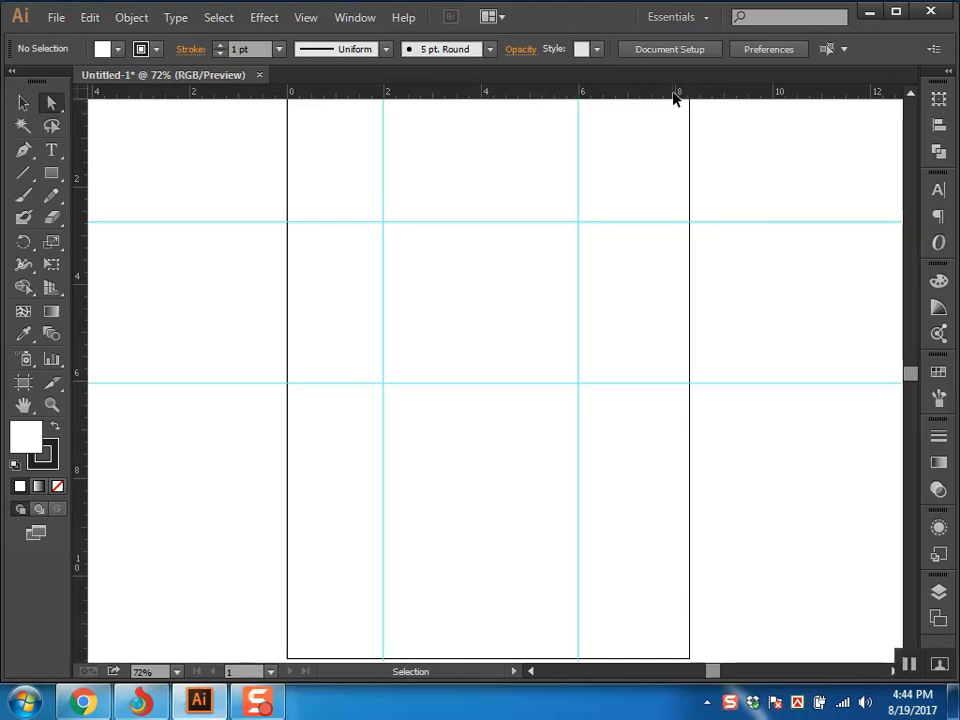
{"action": "key", "text": "ctrl+n"}
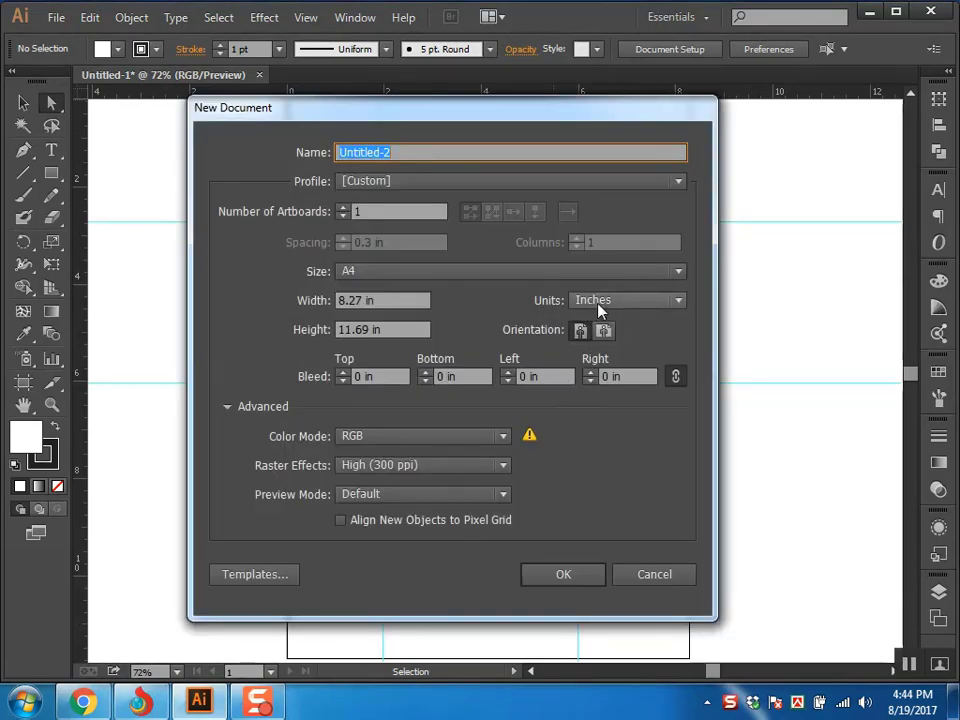
{"action": "left_click", "coordinate": [655, 576]}
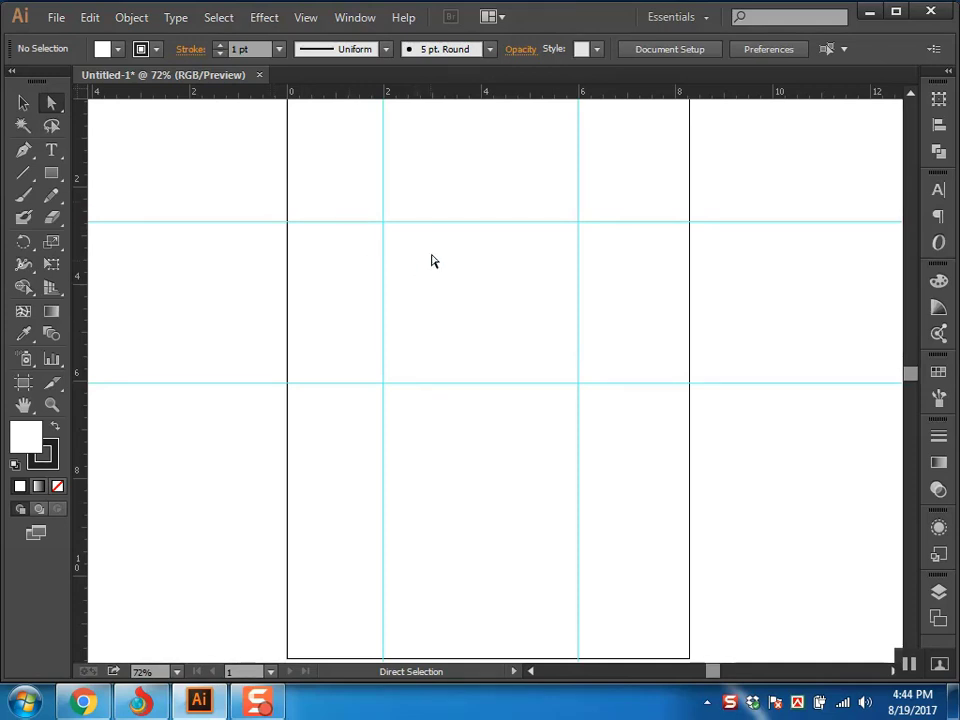
{"action": "left_click", "coordinate": [302, 24]}
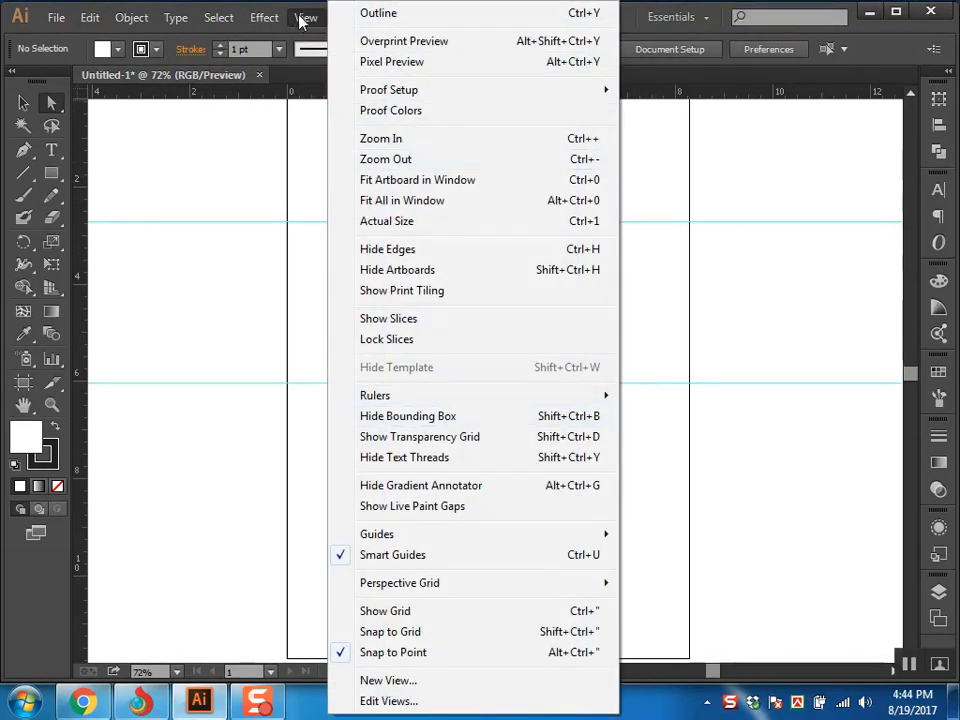
{"action": "left_click", "coordinate": [302, 22]}
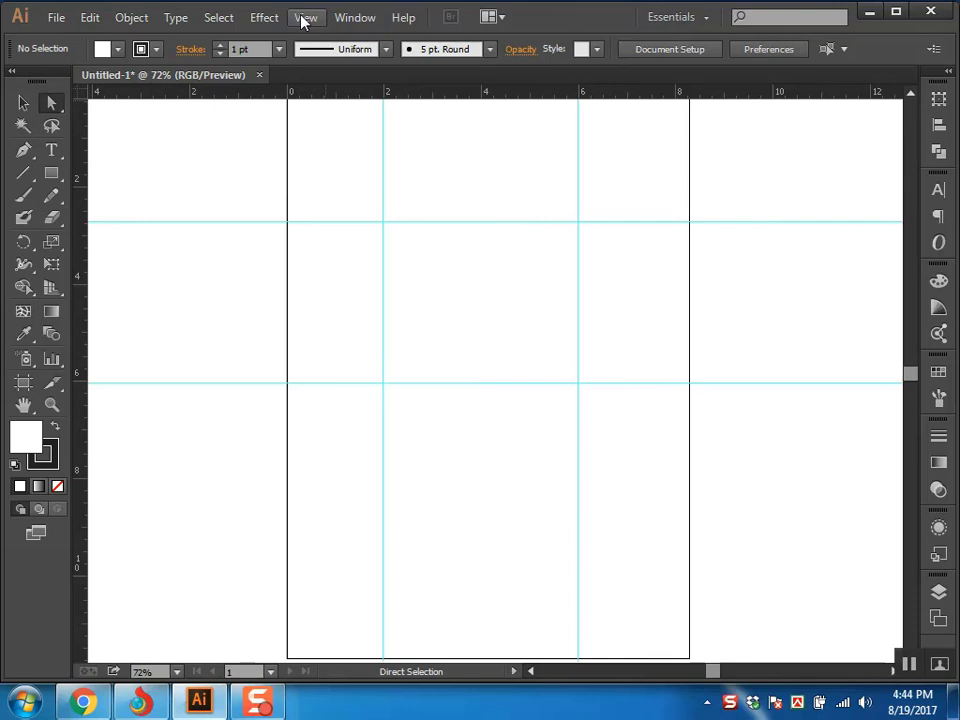
Hide the document rulers and show them again.
{"action": "left_click", "coordinate": [303, 21]}
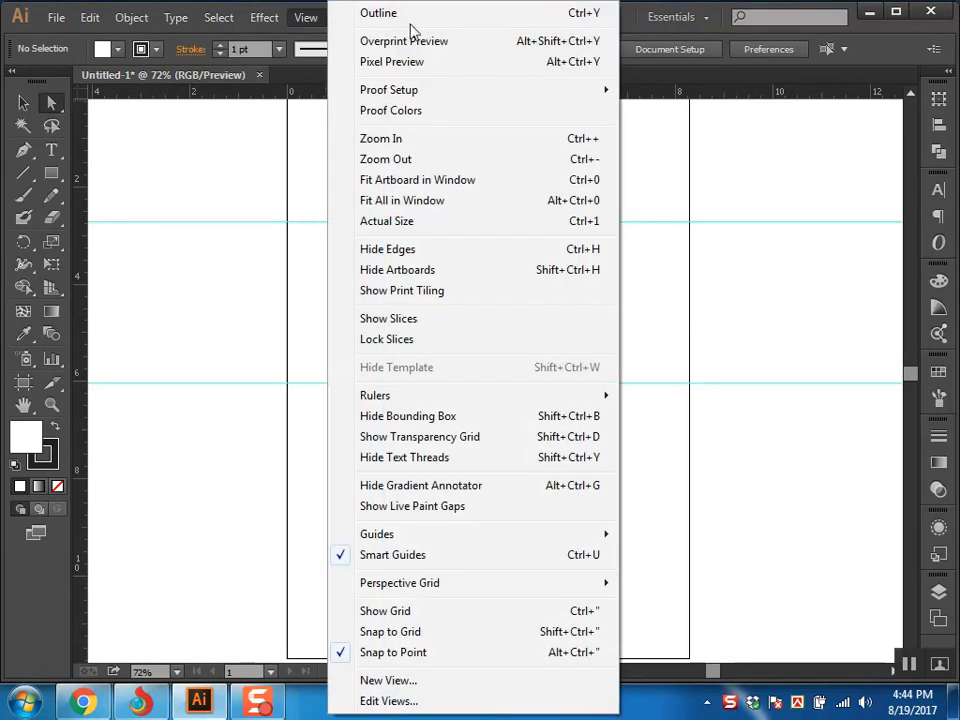
{"action": "mouse_move", "coordinate": [437, 396]}
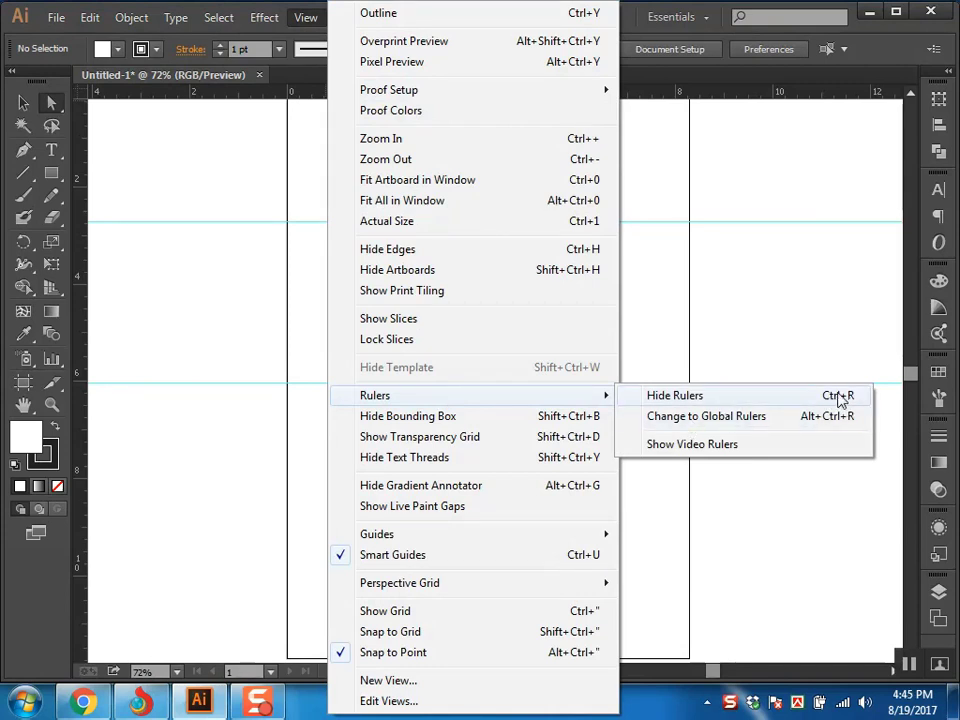
{"action": "left_click", "coordinate": [686, 400]}
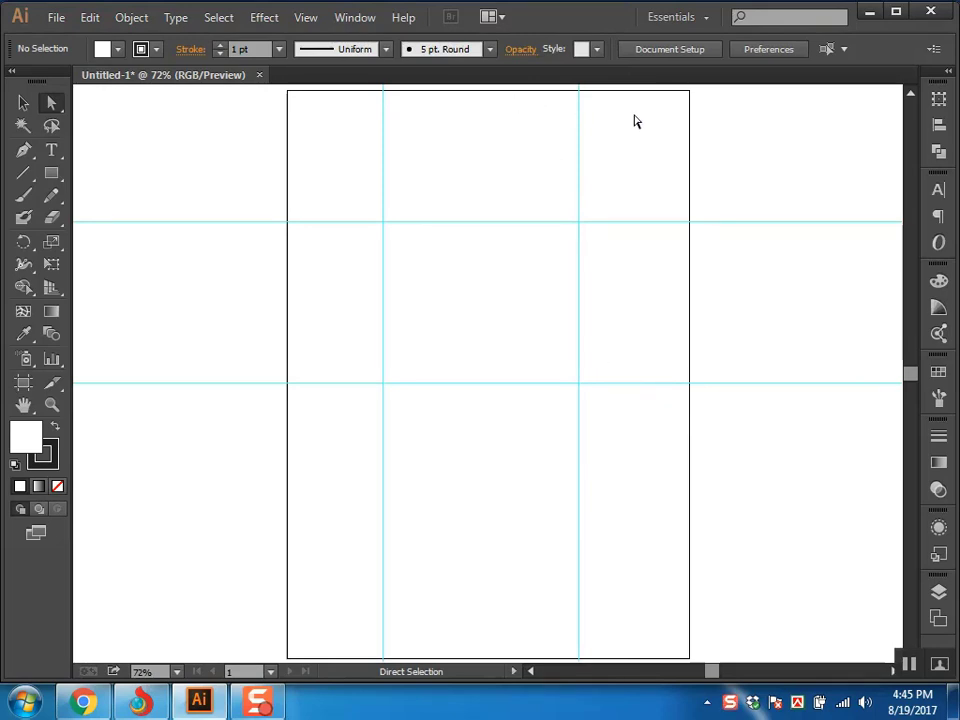
{"action": "left_click", "coordinate": [305, 17]}
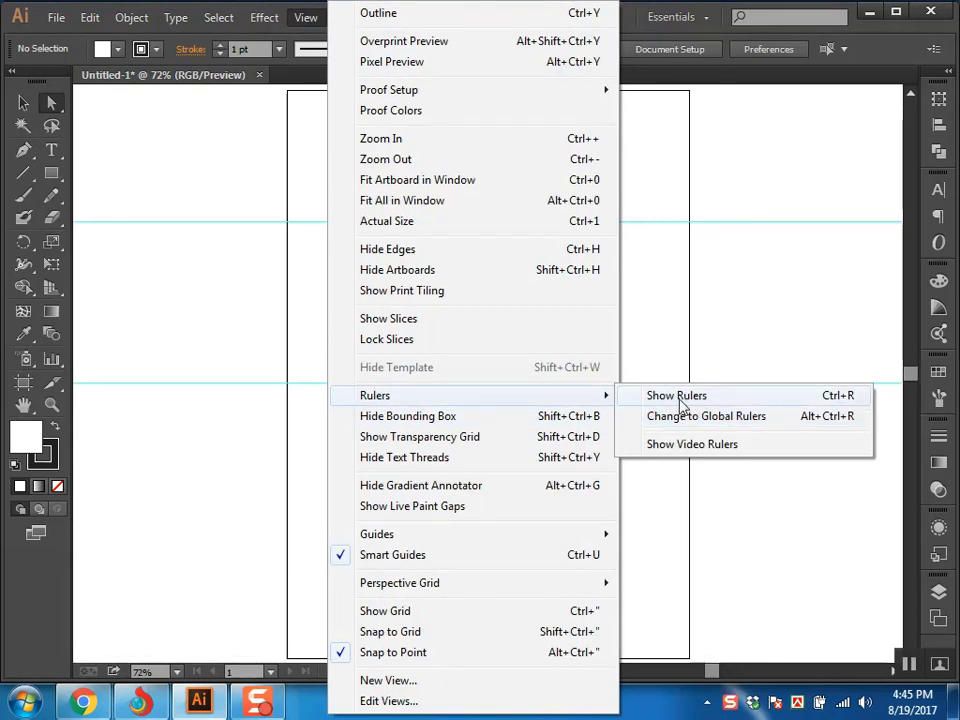
{"action": "left_click", "coordinate": [819, 401]}
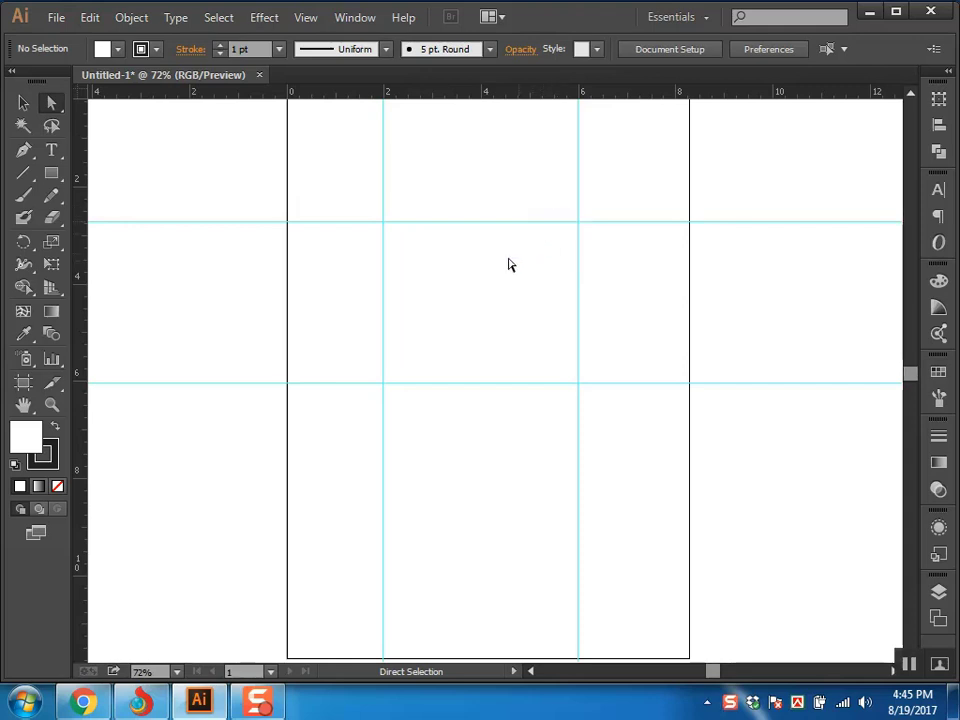
Hide all the guides in the document.
{"action": "left_click", "coordinate": [302, 18]}
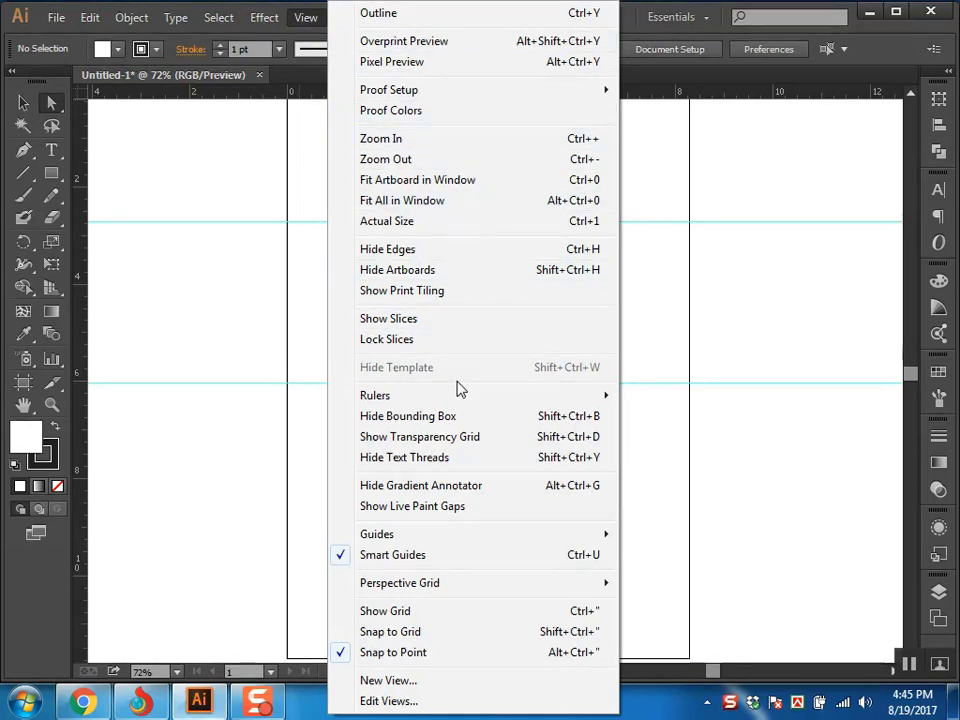
{"action": "mouse_move", "coordinate": [425, 546]}
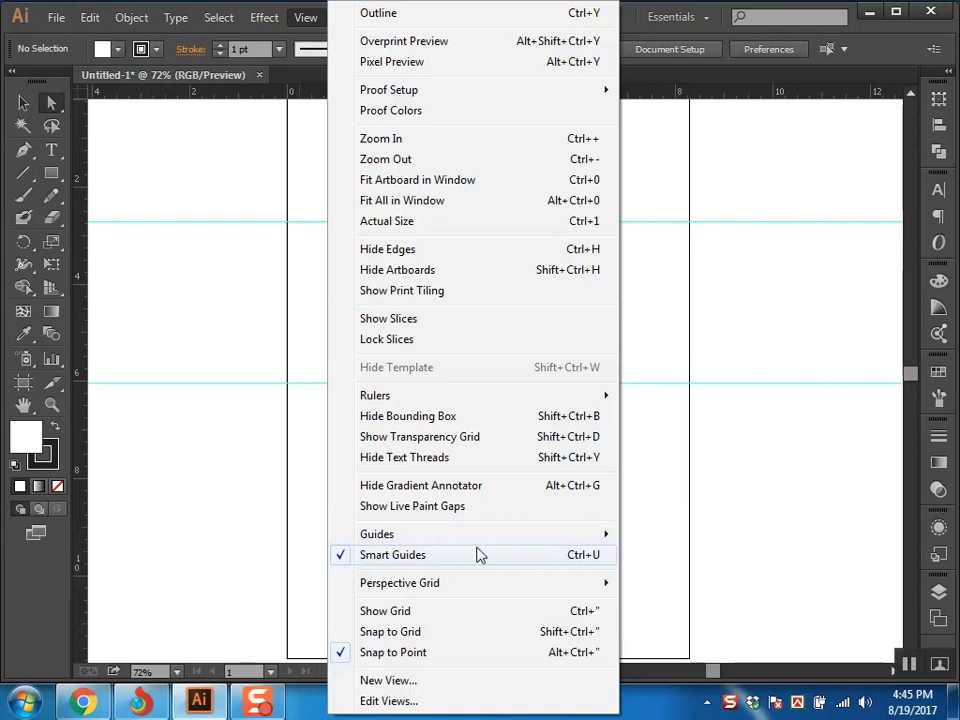
{"action": "mouse_move", "coordinate": [495, 540]}
{"action": "left_click", "coordinate": [702, 538]}
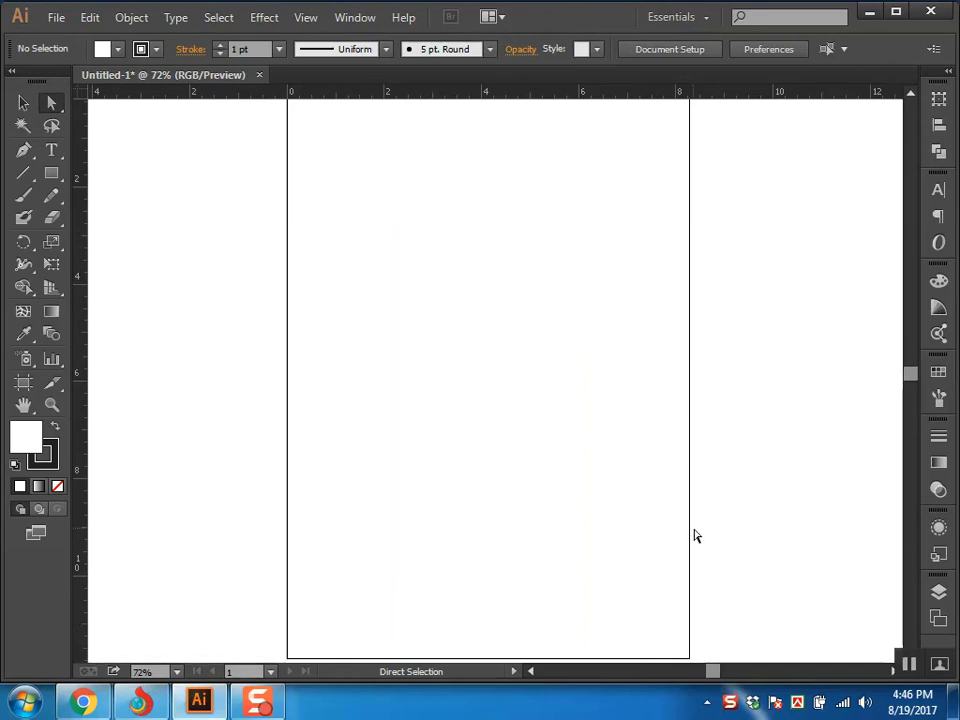
{"action": "left_click", "coordinate": [313, 20]}
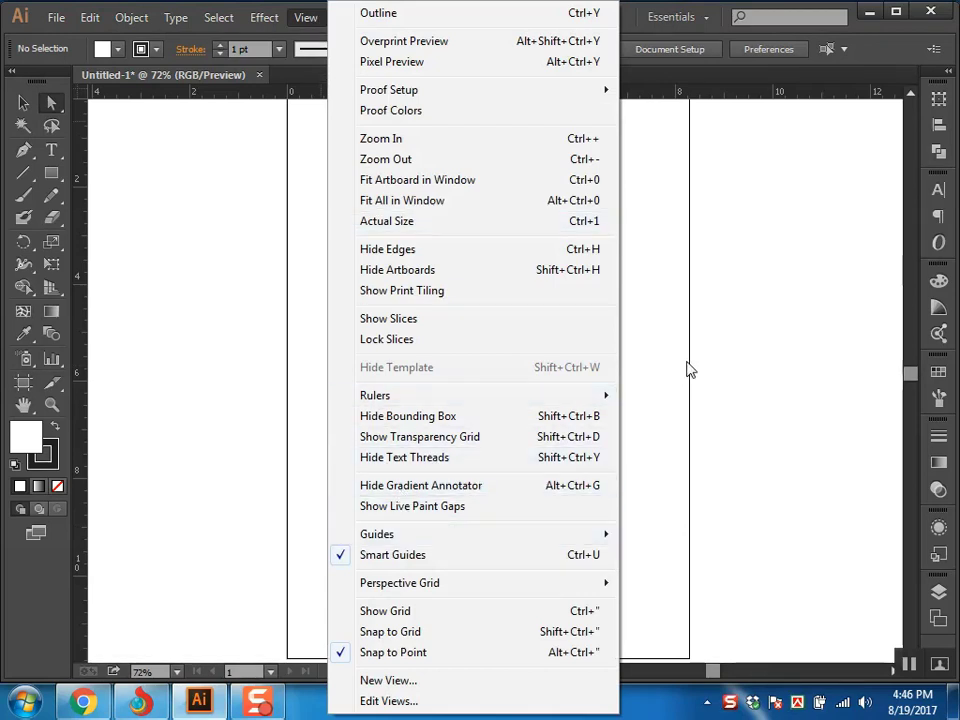
{"action": "left_click", "coordinate": [644, 132]}
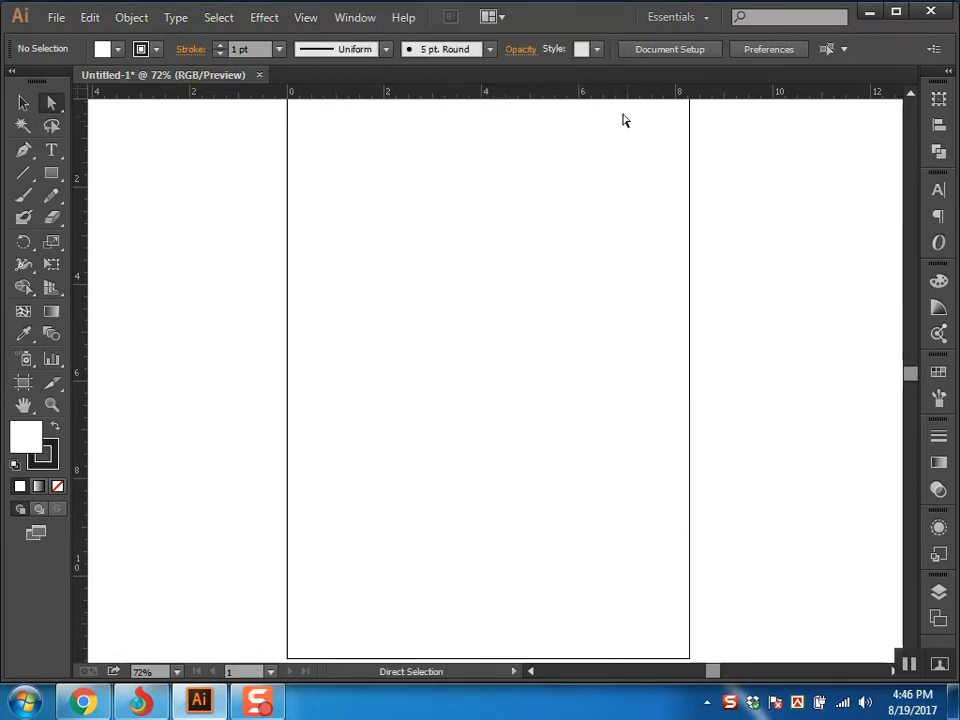
Add another horizontal guide at about 6.2 in, just below the lower one, and show all guides again.
{"action": "left_click_drag", "start_coordinate": [602, 96], "coordinate": [606, 167]}
{"action": "key", "text": "ctrl+z"}
{"action": "left_click", "coordinate": [309, 22]}
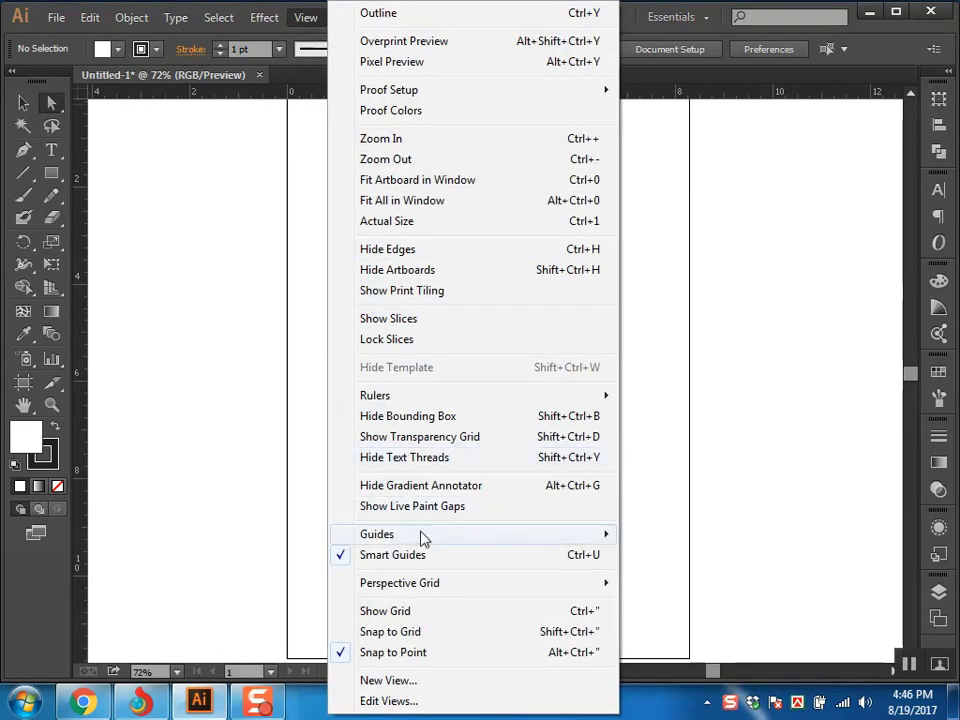
{"action": "left_click", "coordinate": [668, 536]}
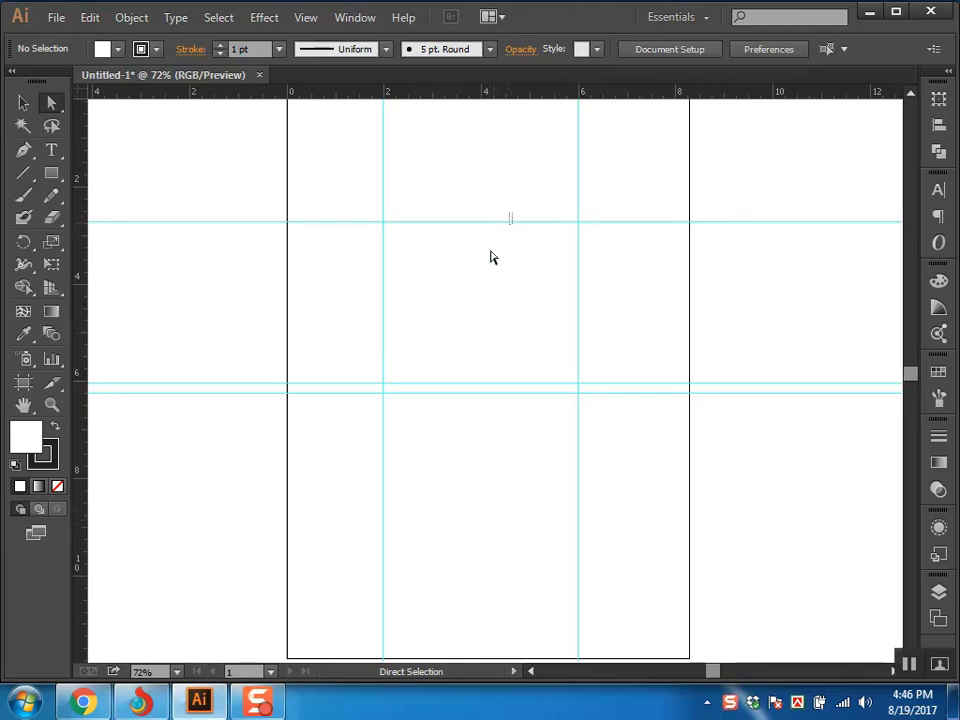
Try to select the locked guides on the artboard and unlock them.
{"action": "left_click_drag", "start_coordinate": [621, 214], "coordinate": [482, 309]}
{"action": "left_click", "coordinate": [307, 19]}
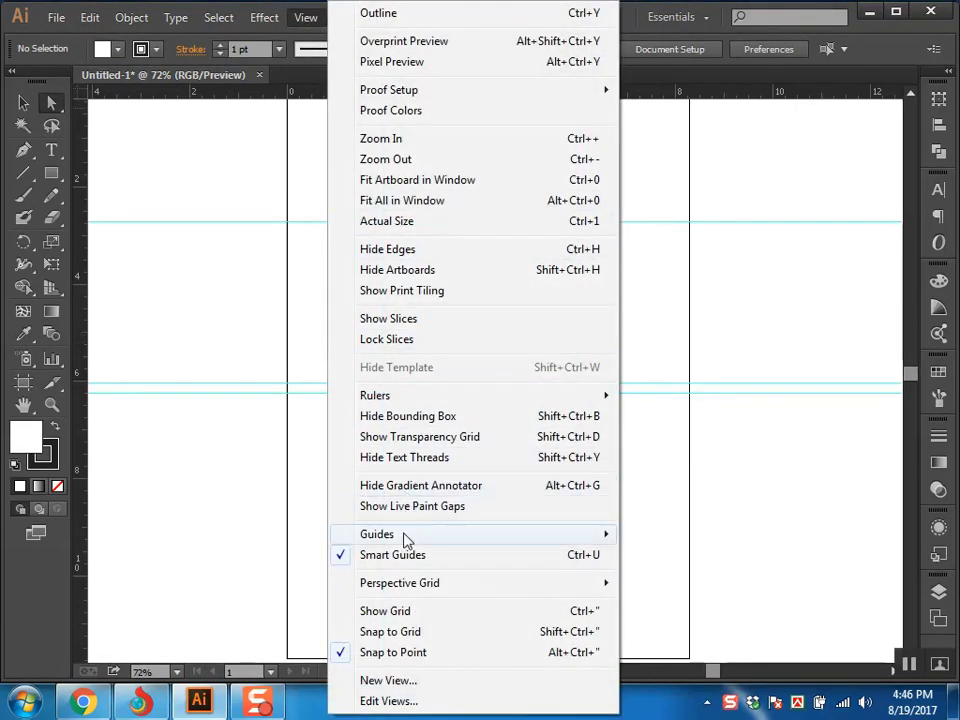
{"action": "mouse_move", "coordinate": [405, 538]}
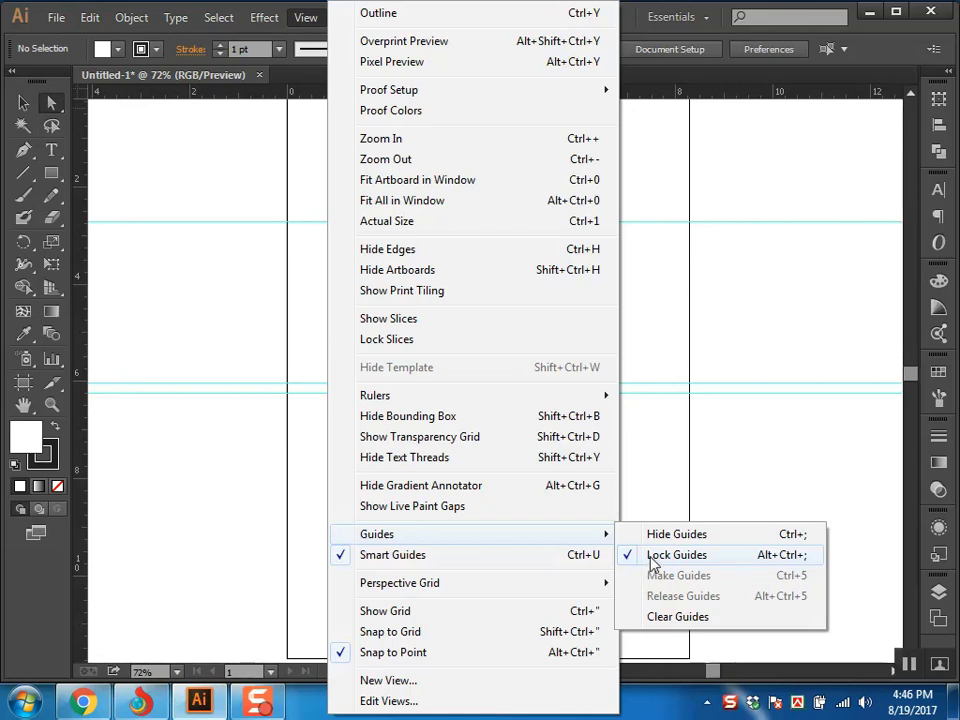
{"action": "left_click", "coordinate": [636, 558]}
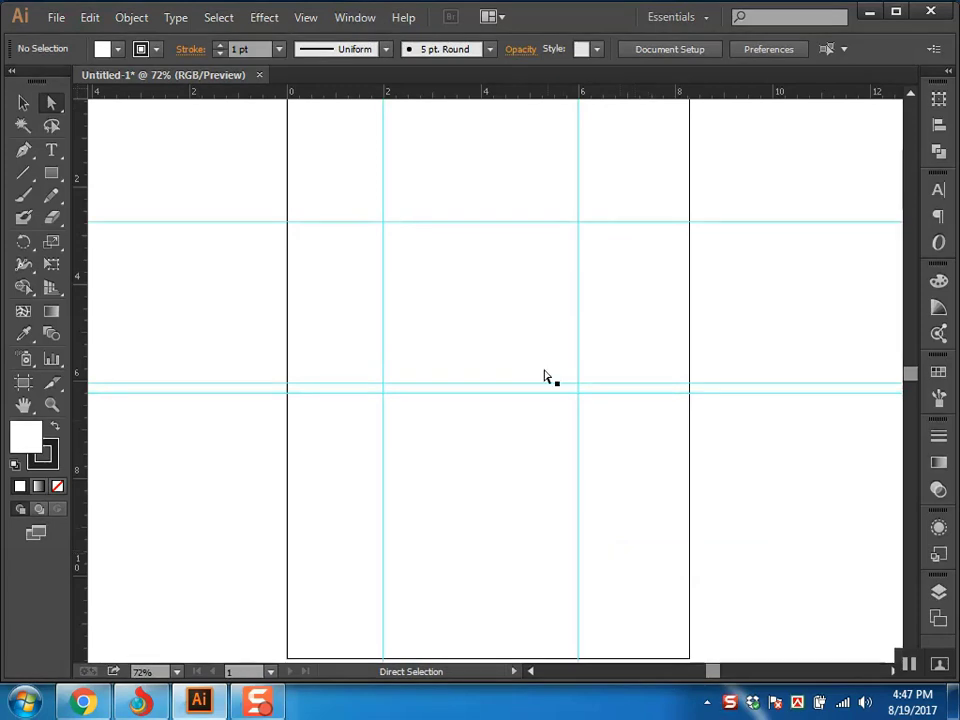
Test selecting the unlocked guides, first individually and finally all of them together.
{"action": "left_click_drag", "start_coordinate": [405, 284], "coordinate": [595, 411]}
{"action": "left_click", "coordinate": [624, 362]}
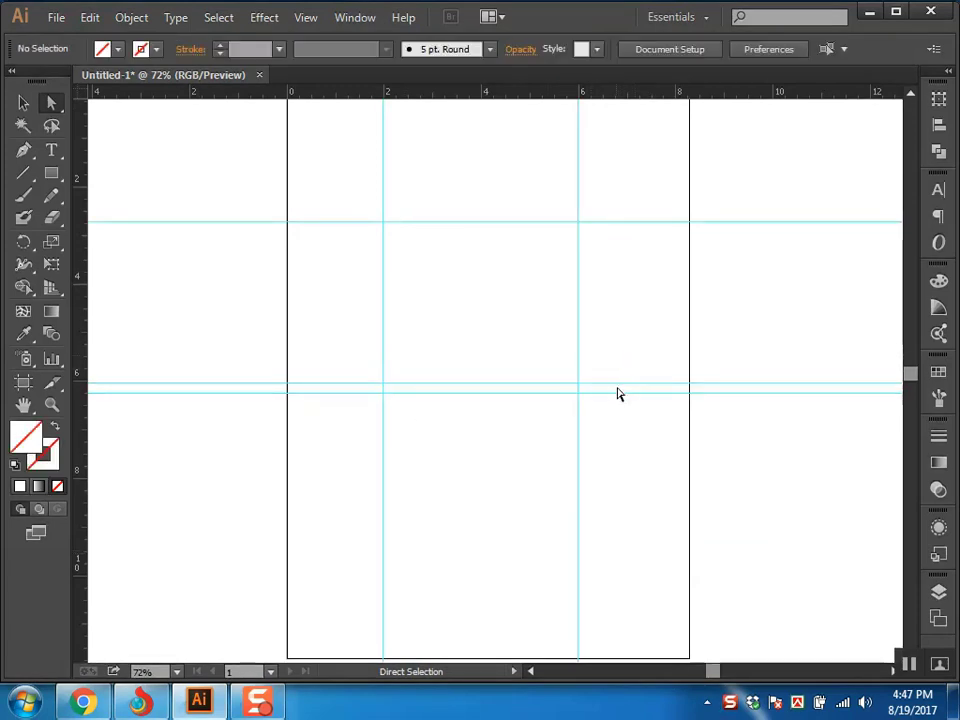
{"action": "left_click", "coordinate": [620, 388]}
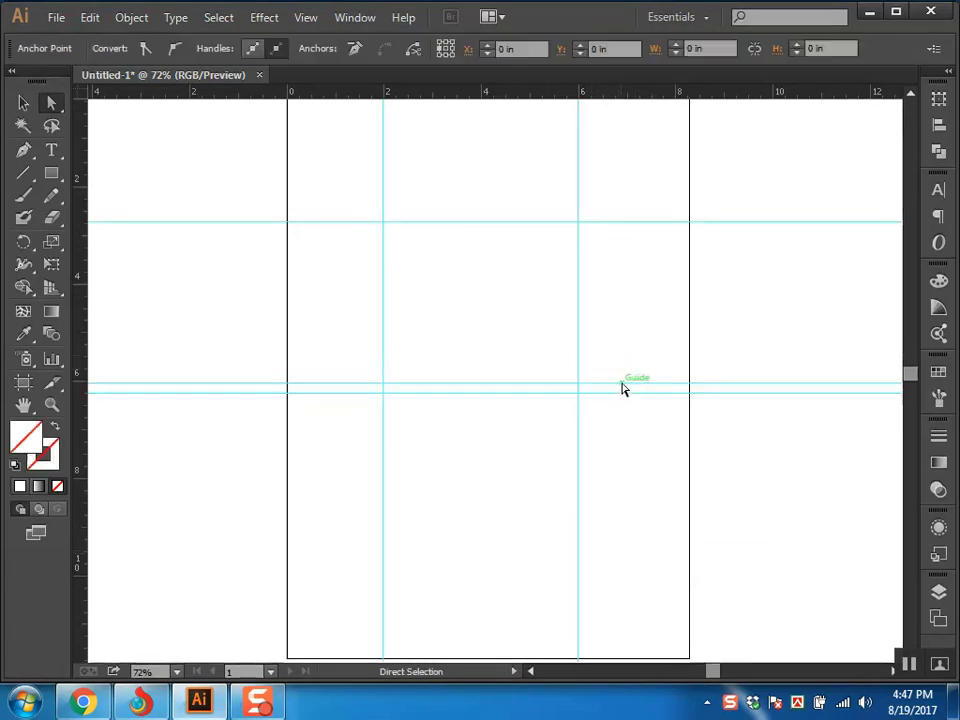
{"action": "left_click", "coordinate": [421, 229]}
{"action": "left_click", "coordinate": [385, 272]}
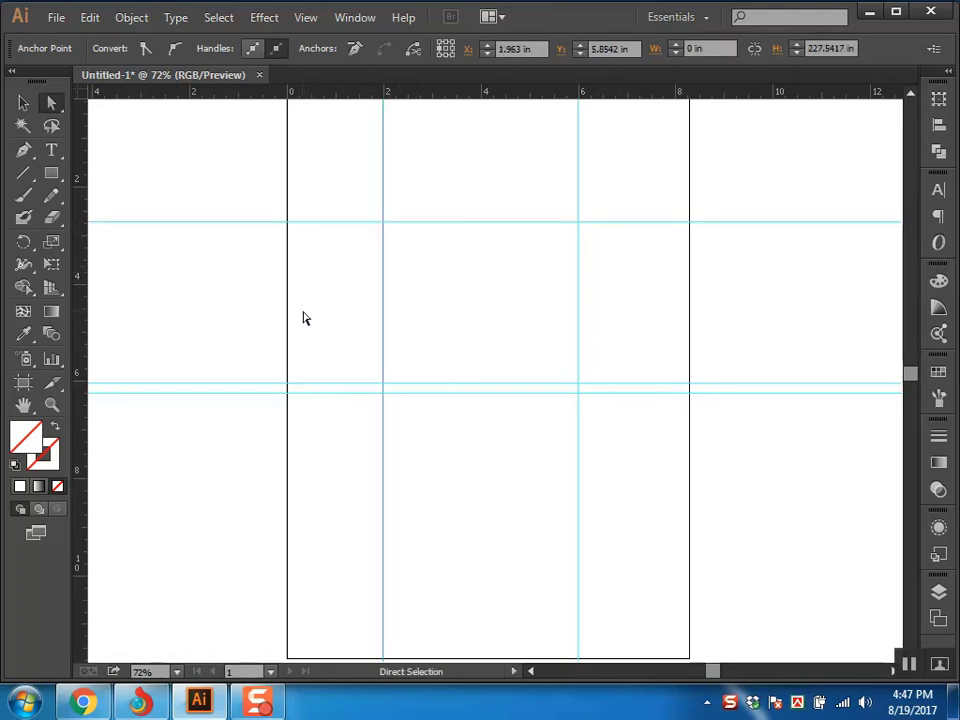
{"action": "left_click_drag", "start_coordinate": [750, 160], "coordinate": [253, 472]}
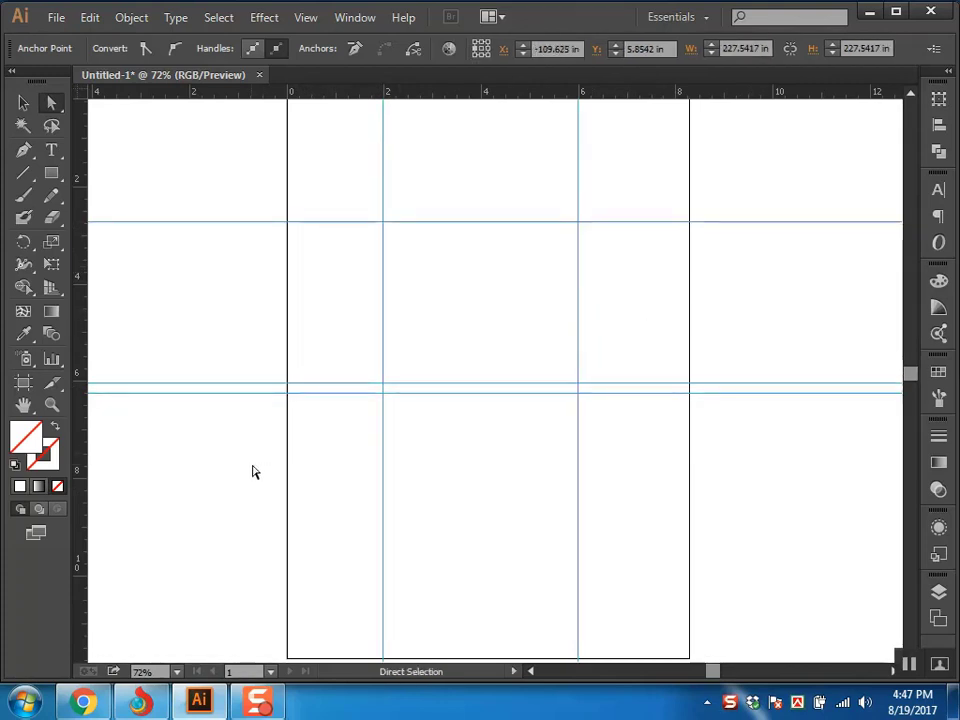
Move the uppermost horizontal guide down to about 4.07 in and the left vertical guide to about 2.08 in.
{"action": "left_click", "coordinate": [476, 246]}
{"action": "left_click_drag", "start_coordinate": [483, 223], "coordinate": [476, 306]}
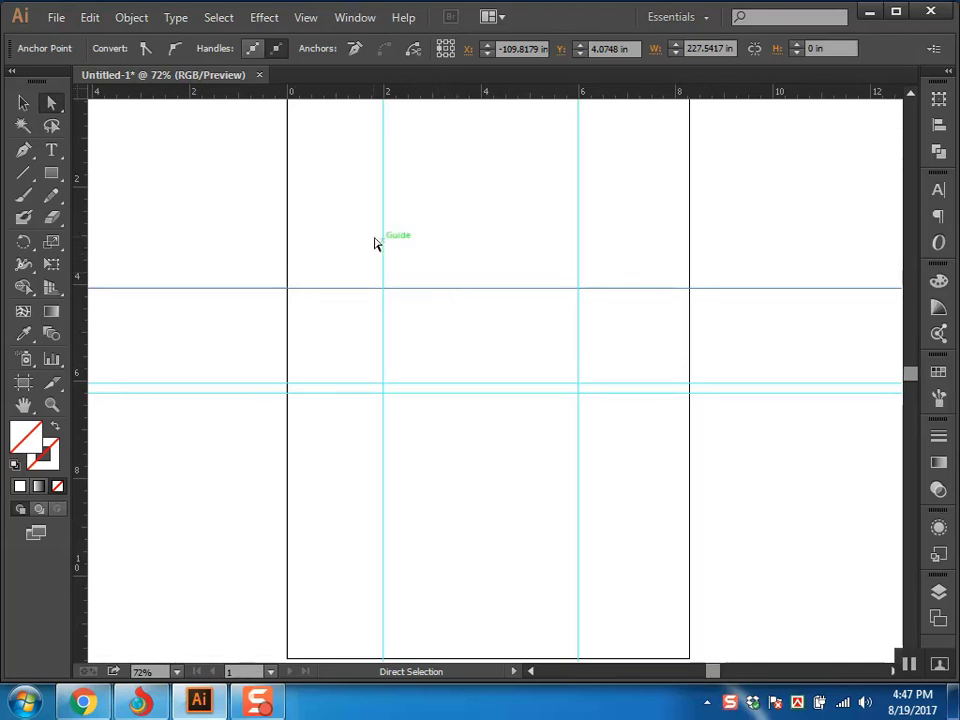
{"action": "left_click_drag", "start_coordinate": [375, 242], "coordinate": [624, 429]}
{"action": "left_click", "coordinate": [546, 313]}
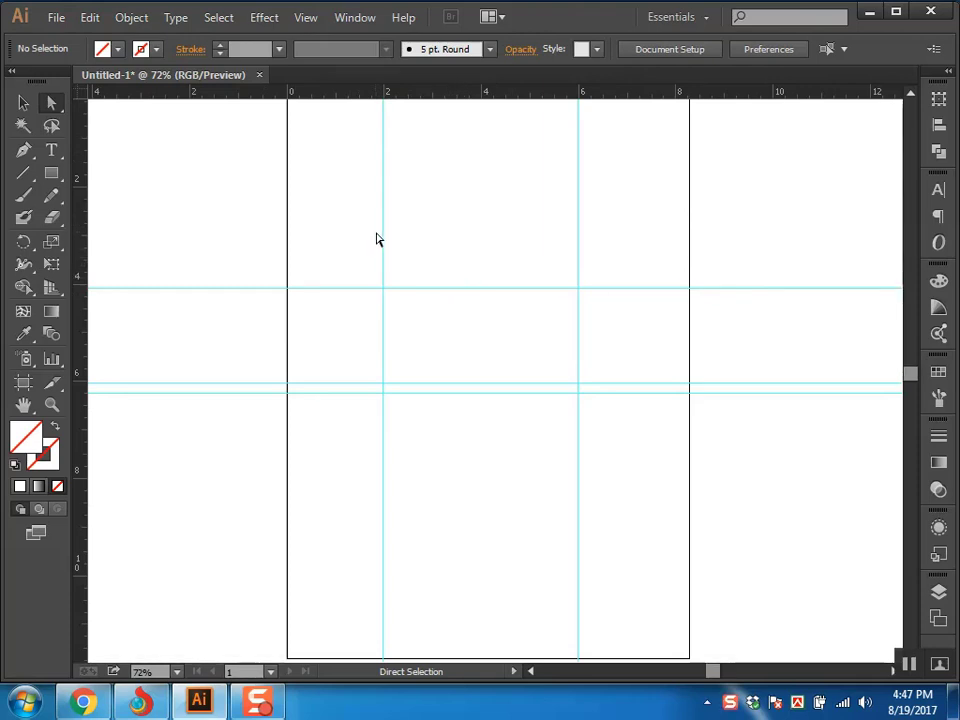
{"action": "left_click_drag", "start_coordinate": [385, 240], "coordinate": [388, 238]}
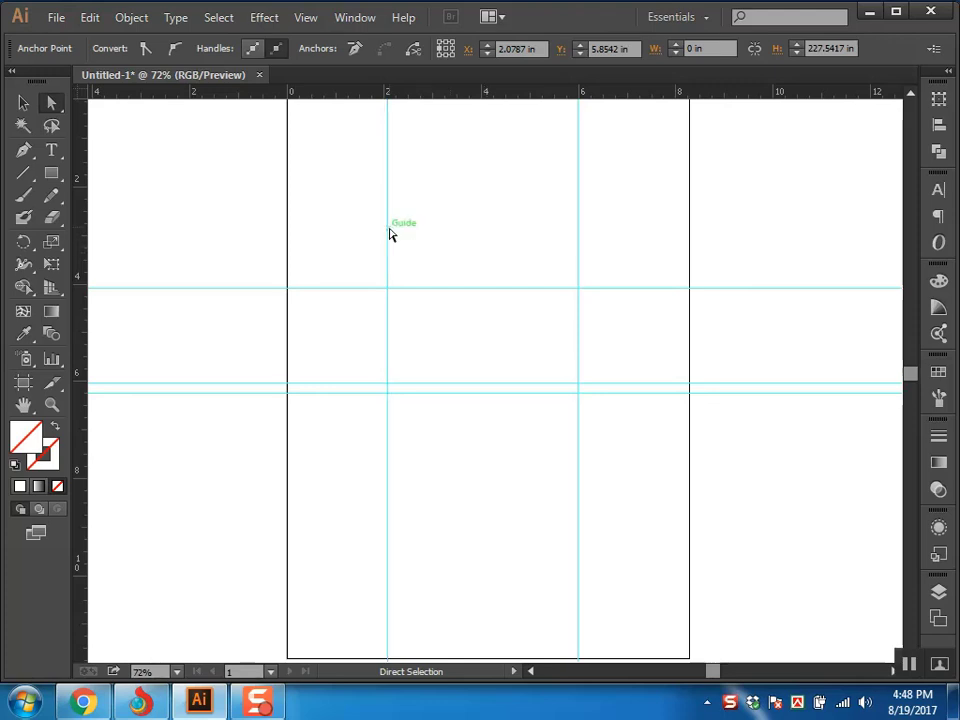
Move the left vertical guide to about 1.91 in and lock the guides.
{"action": "left_click_drag", "start_coordinate": [388, 230], "coordinate": [380, 240]}
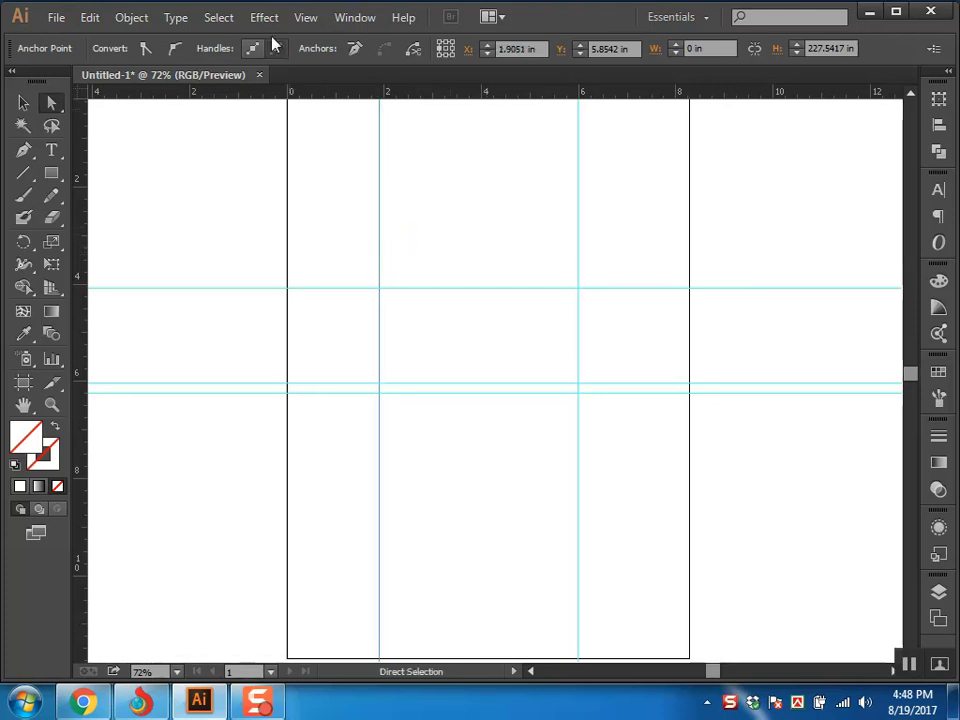
{"action": "left_click", "coordinate": [302, 22]}
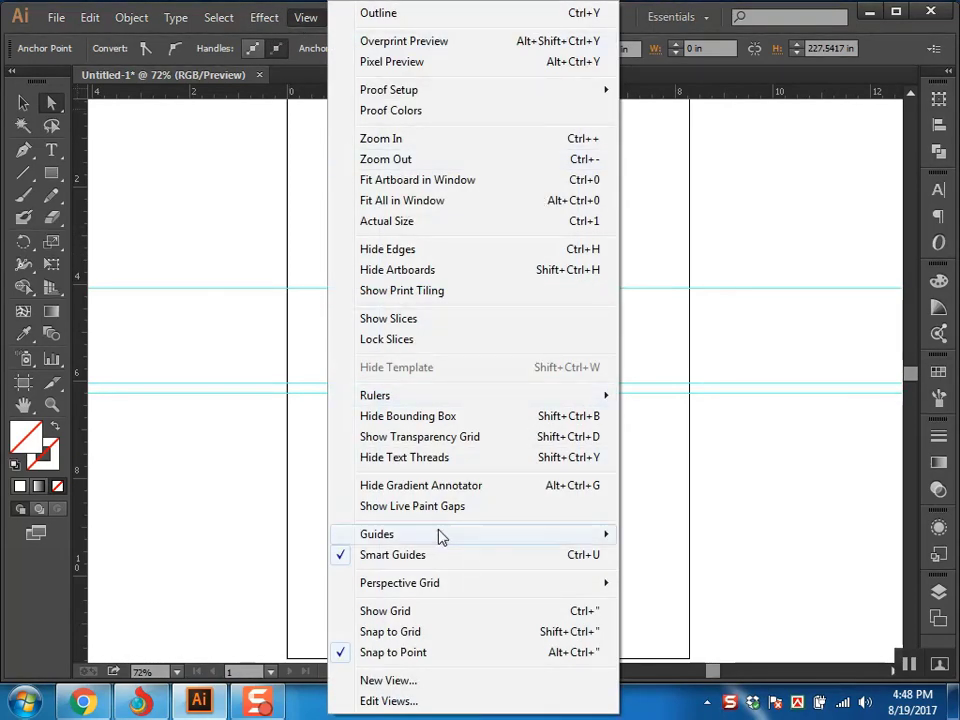
{"action": "mouse_move", "coordinate": [439, 536]}
{"action": "left_click", "coordinate": [662, 556]}
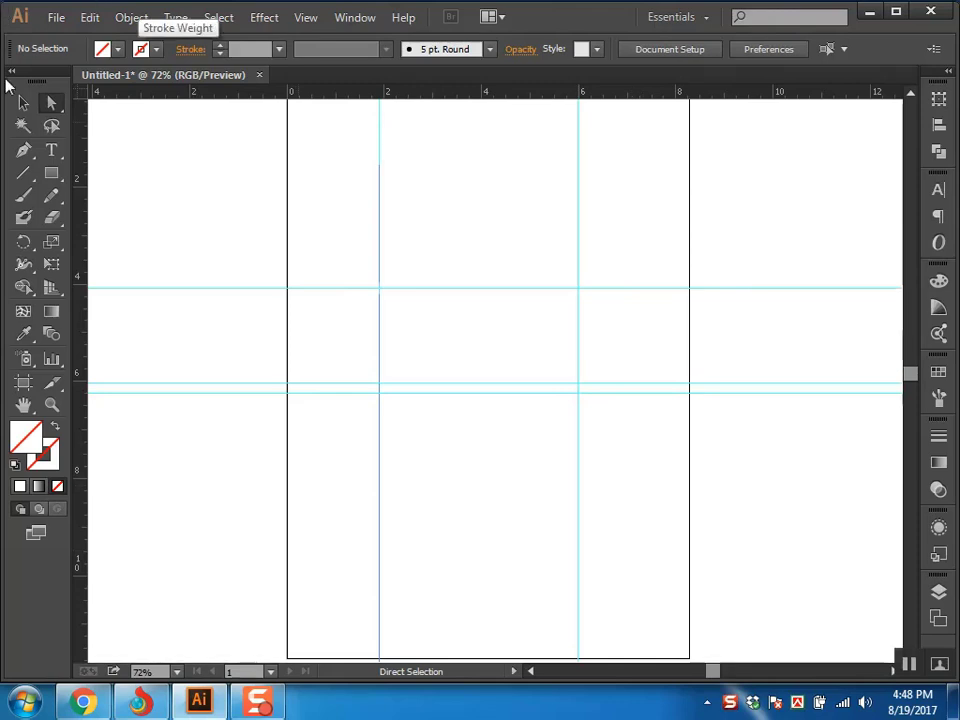
Hide all guides on the artboard and show them again.
{"action": "right_click", "coordinate": [503, 260]}
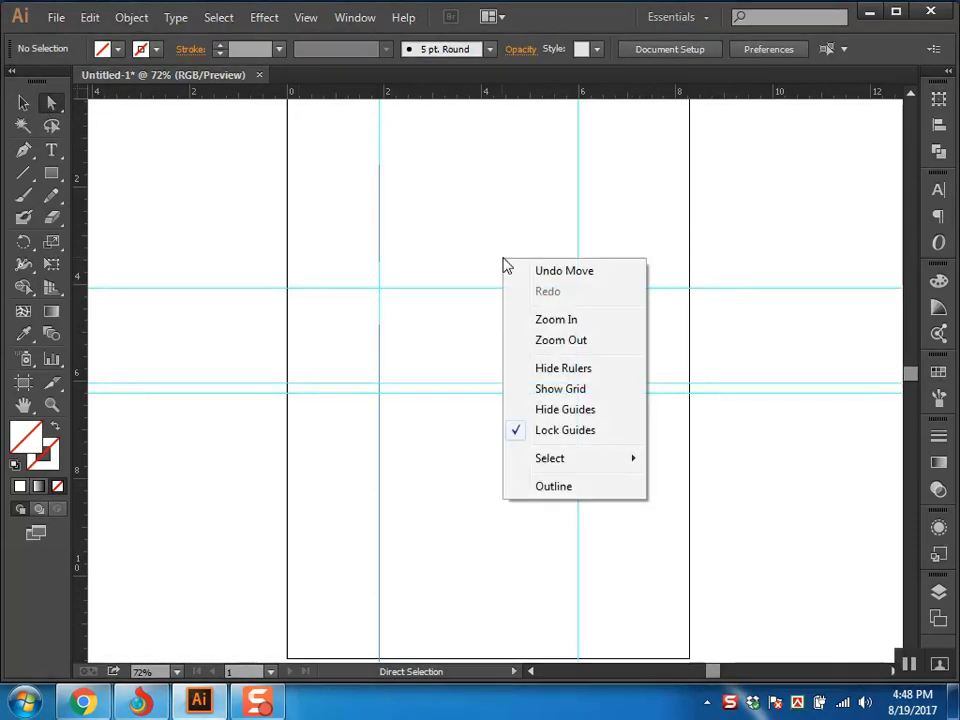
{"action": "left_click", "coordinate": [583, 410]}
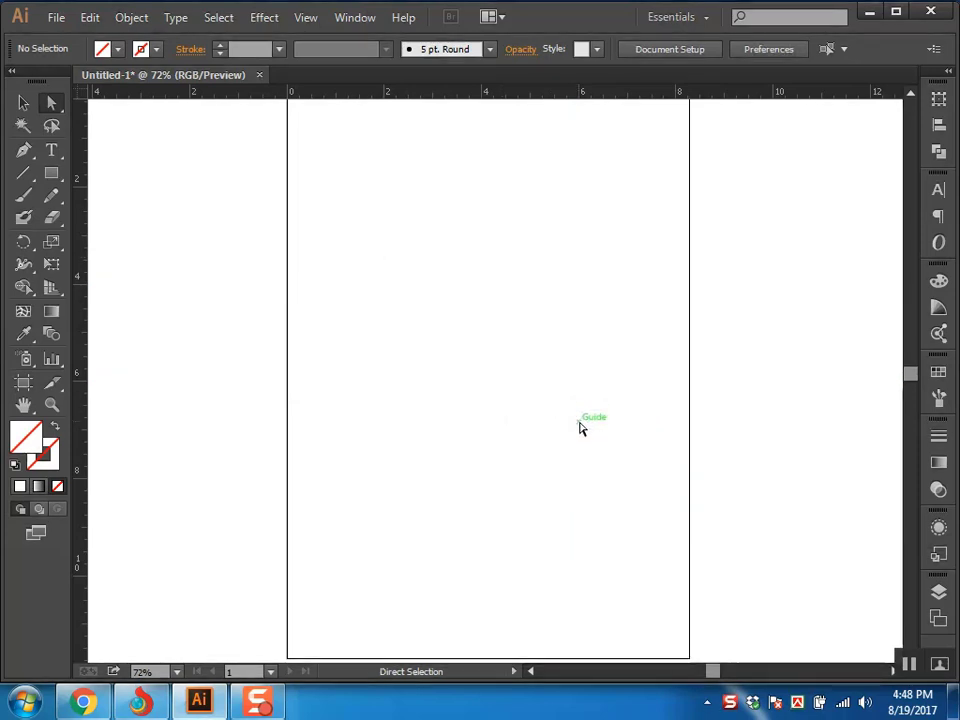
{"action": "right_click", "coordinate": [579, 427]}
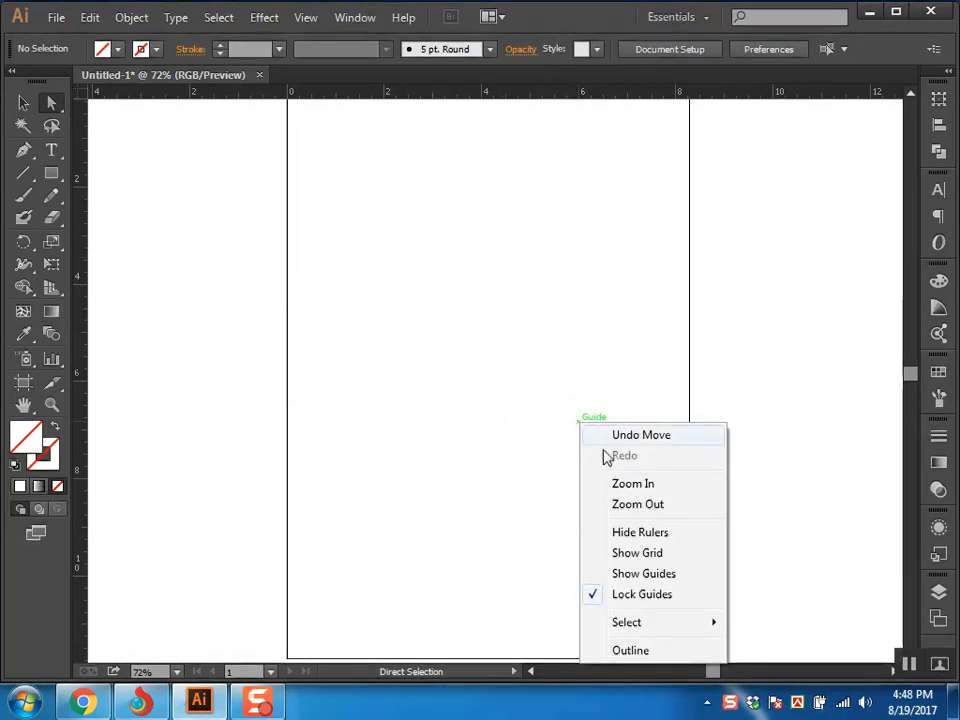
{"action": "left_click", "coordinate": [619, 576]}
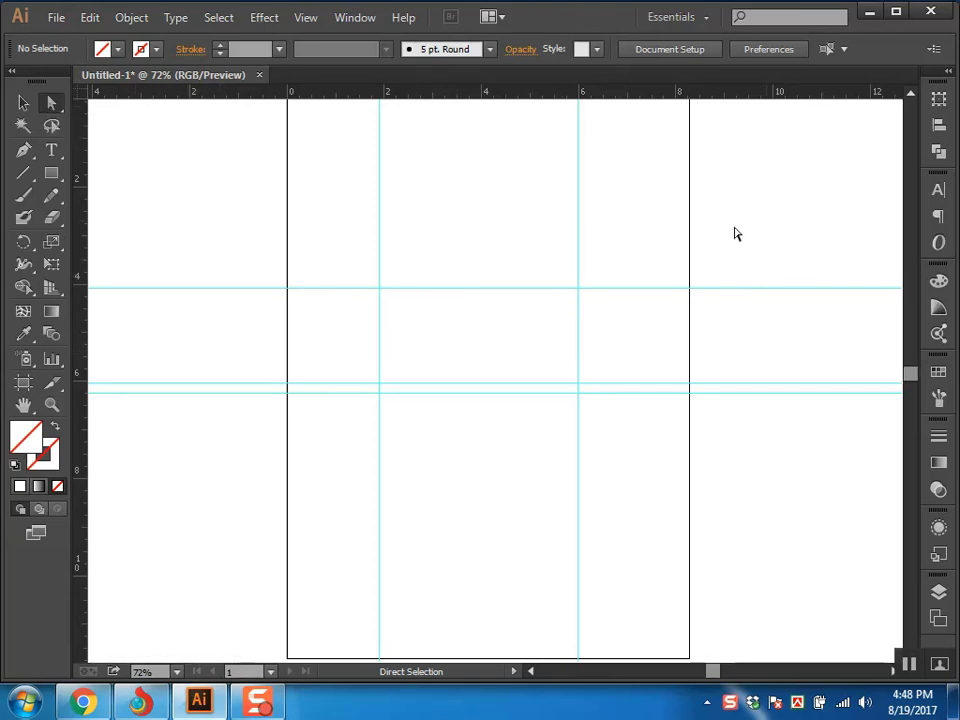
Hide the rulers and unlock the guides.
{"action": "right_click", "coordinate": [646, 214]}
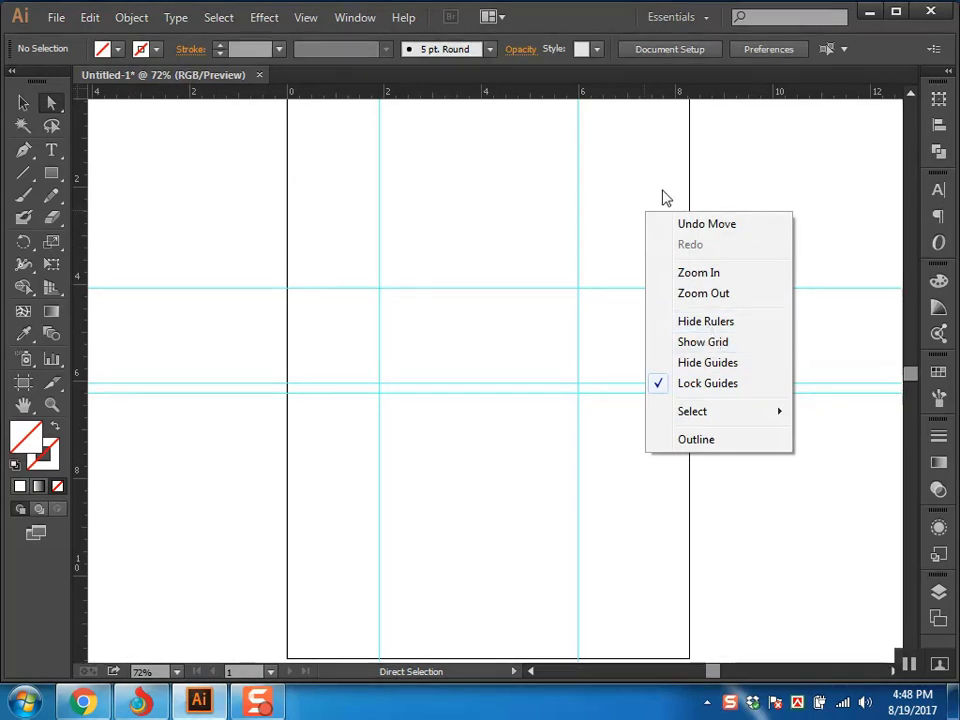
{"action": "left_click", "coordinate": [729, 324]}
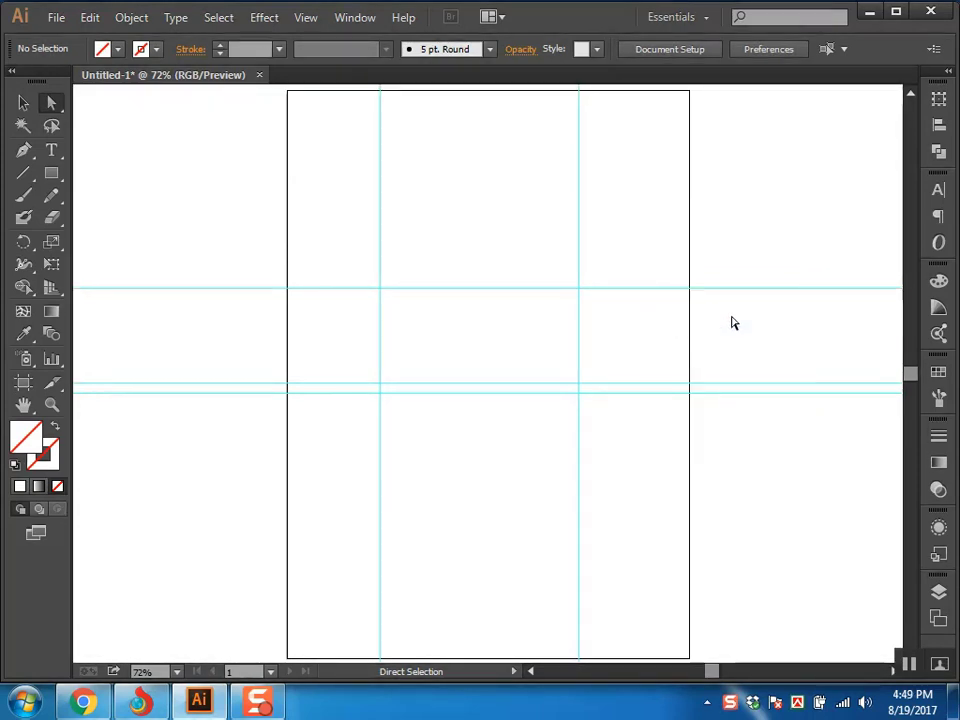
{"action": "right_click", "coordinate": [681, 268]}
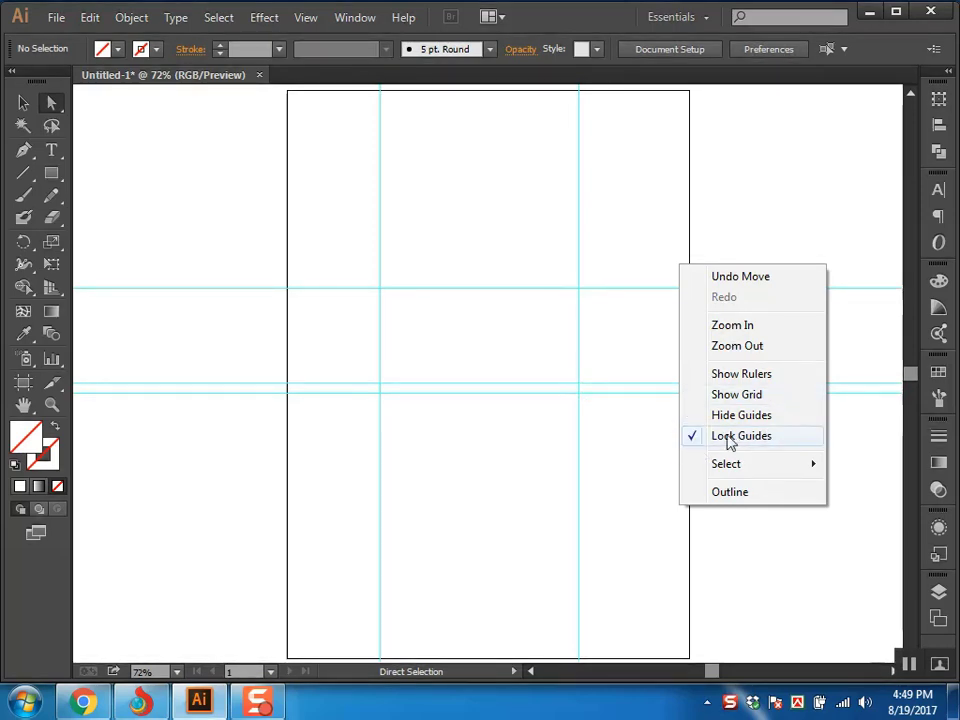
{"action": "left_click", "coordinate": [766, 436]}
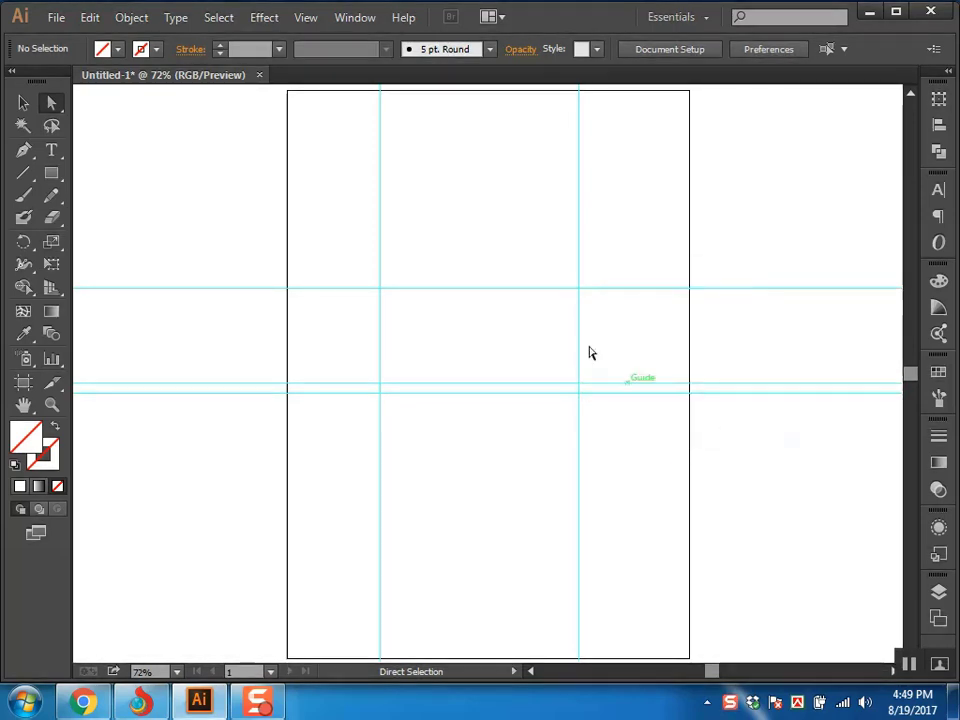
Move the uppermost horizontal guide down to about 5.66 in and lock the guides again.
{"action": "left_click", "coordinate": [588, 290]}
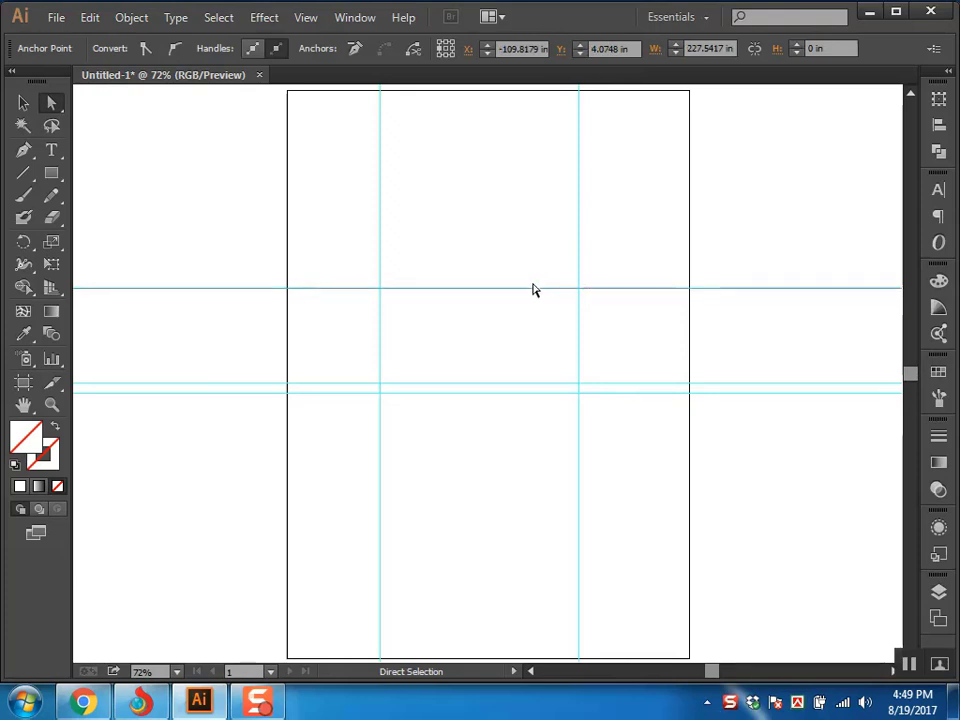
{"action": "left_click_drag", "start_coordinate": [534, 290], "coordinate": [535, 368]}
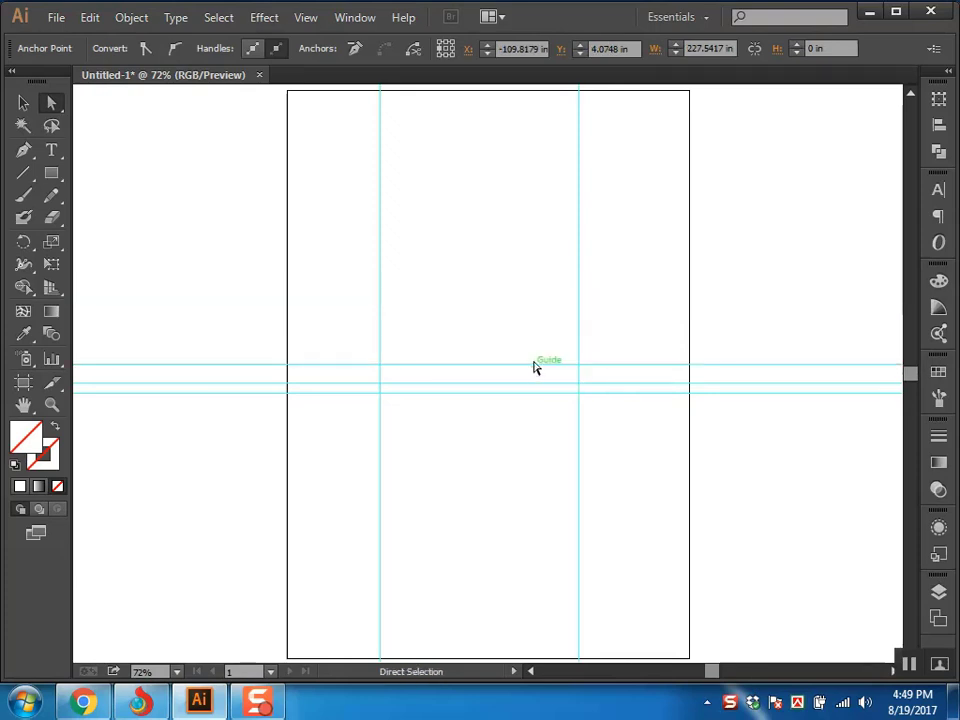
{"action": "right_click", "coordinate": [511, 205]}
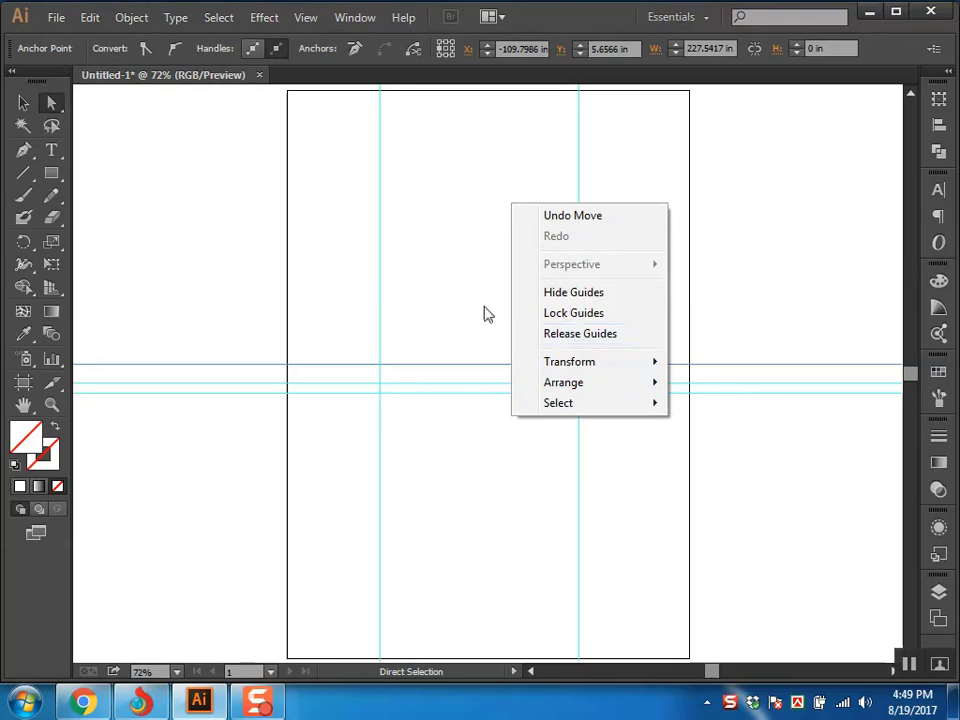
{"action": "left_click", "coordinate": [448, 206]}
{"action": "right_click", "coordinate": [447, 201]}
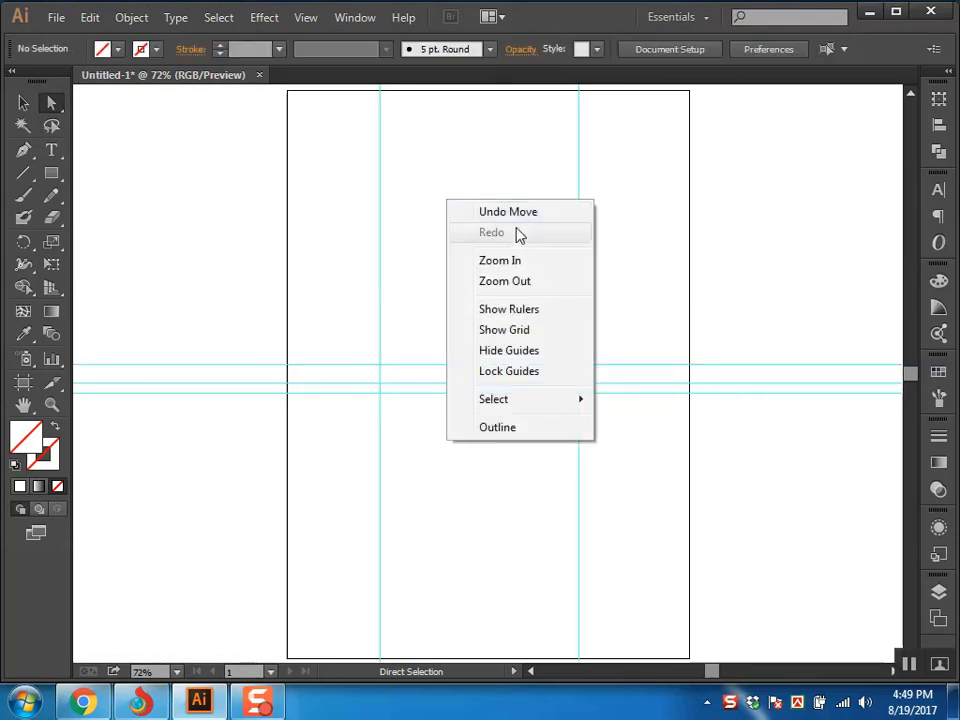
{"action": "left_click", "coordinate": [506, 373]}
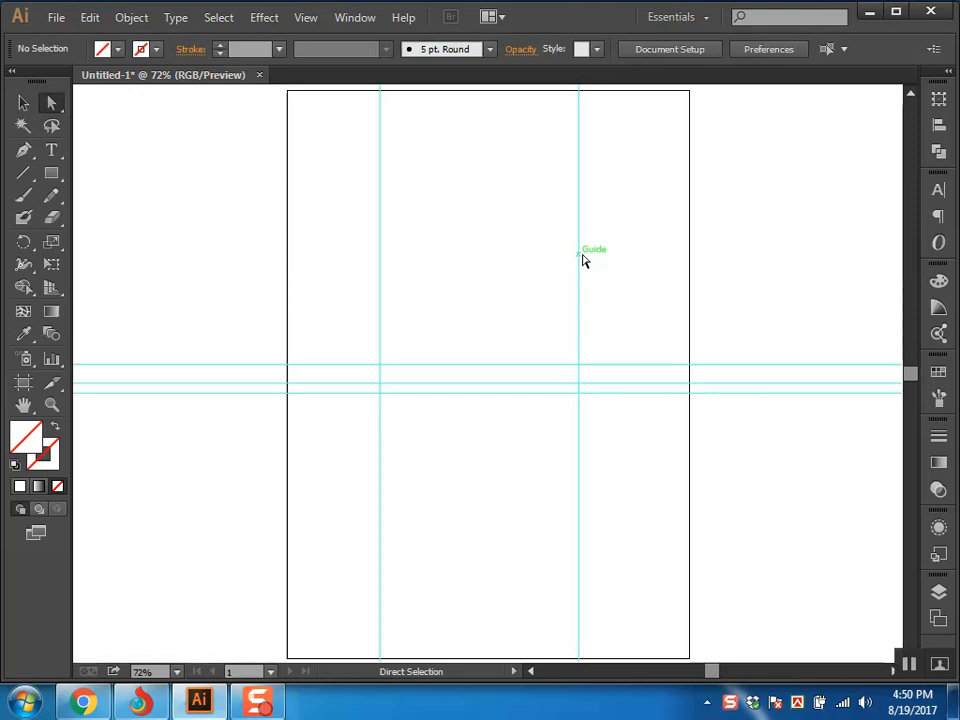
Release the locked right vertical guide into a path and move it to about 4.15 in, near the artboard's centre.
{"action": "key", "text": "v"}
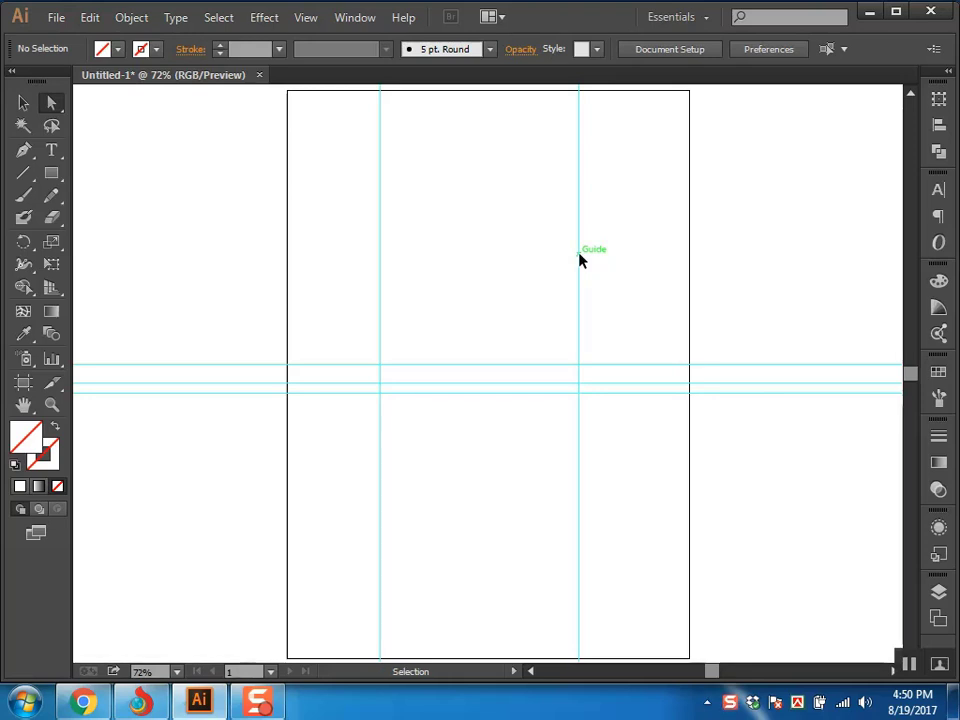
{"action": "key", "text": "shift"}
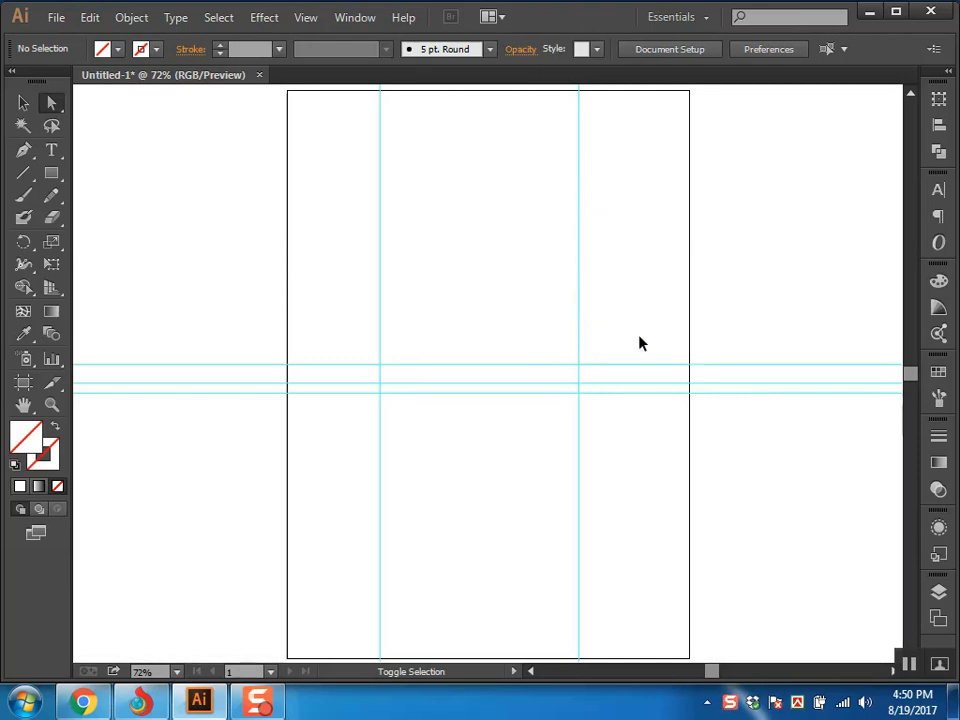
{"action": "left_click_drag", "start_coordinate": [581, 261], "coordinate": [488, 314]}
{"action": "left_click", "coordinate": [579, 280]}
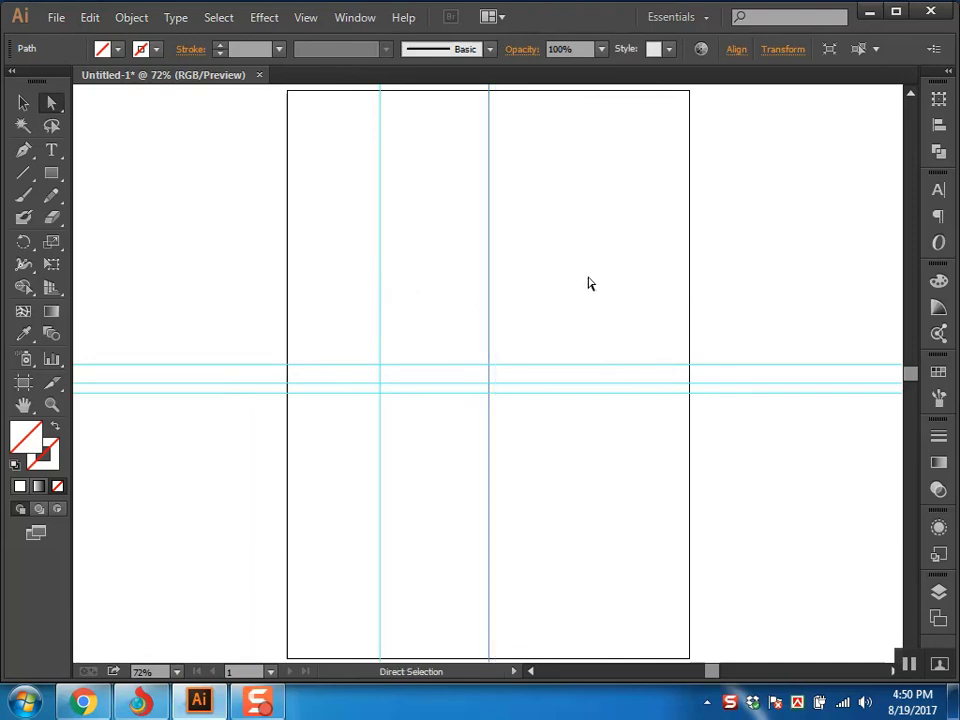
Try deleting the released vertical path, and undo and redo the recent changes until the path is restored.
{"action": "key", "text": "Delete"}
{"action": "key", "text": "ctrl+z"}
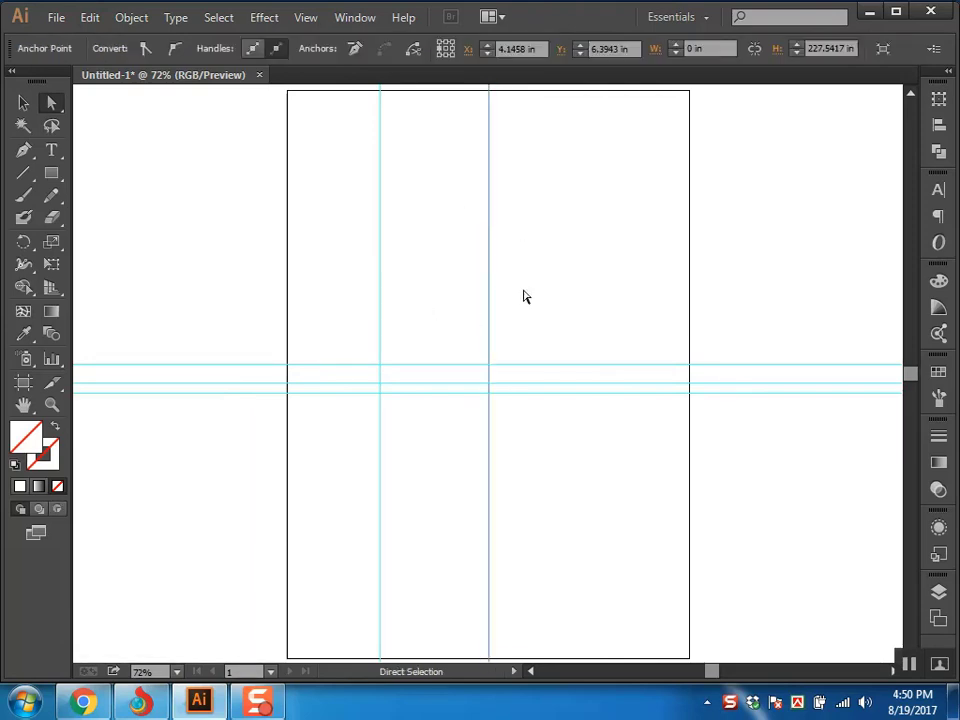
{"action": "key", "text": "ctrl+shift+z"}
{"action": "key", "text": "ctrl+z"}
{"action": "key", "text": "ctrl+z"}
{"action": "key", "text": "ctrl+shift+z"}
{"action": "key", "text": "a"}
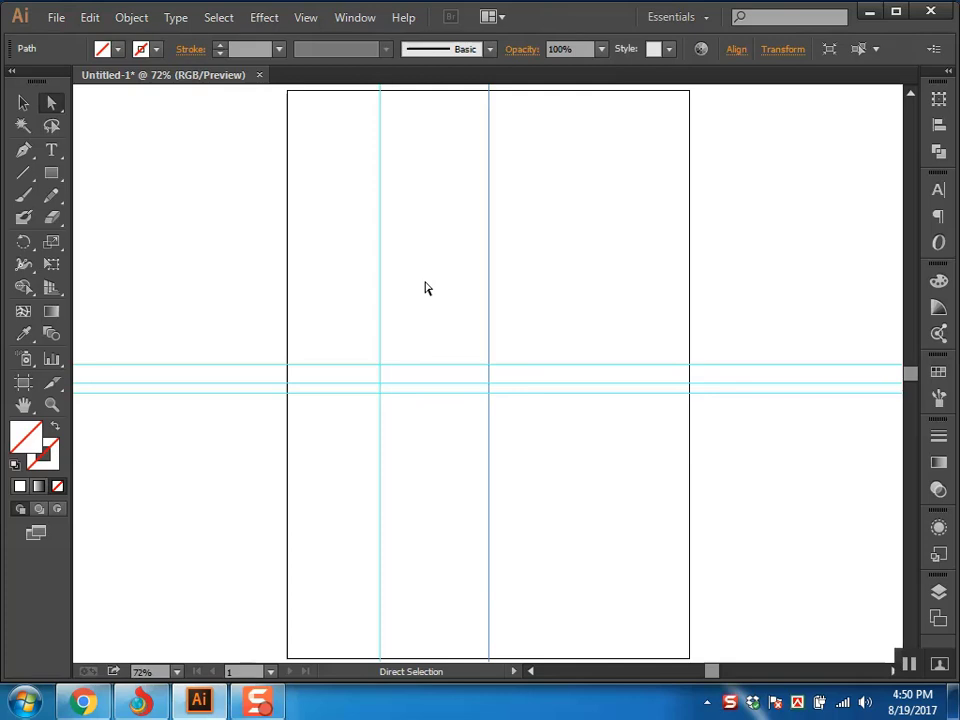
Delete the released path at the artboard's centre, and release and delete the left vertical guide.
{"action": "key", "text": "Delete"}
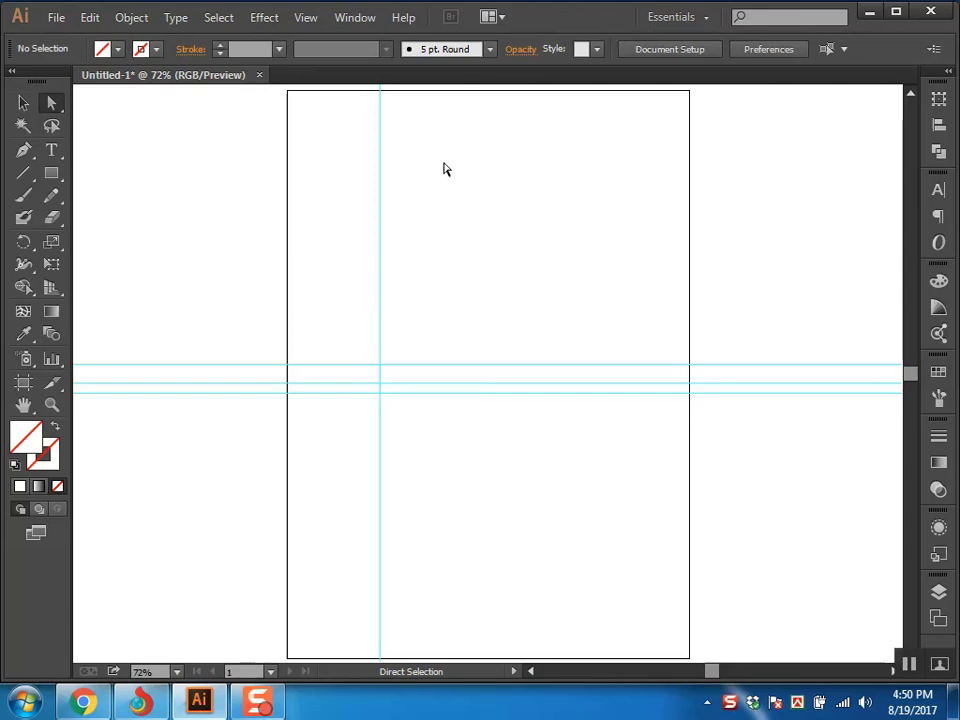
{"action": "left_click", "coordinate": [381, 240]}
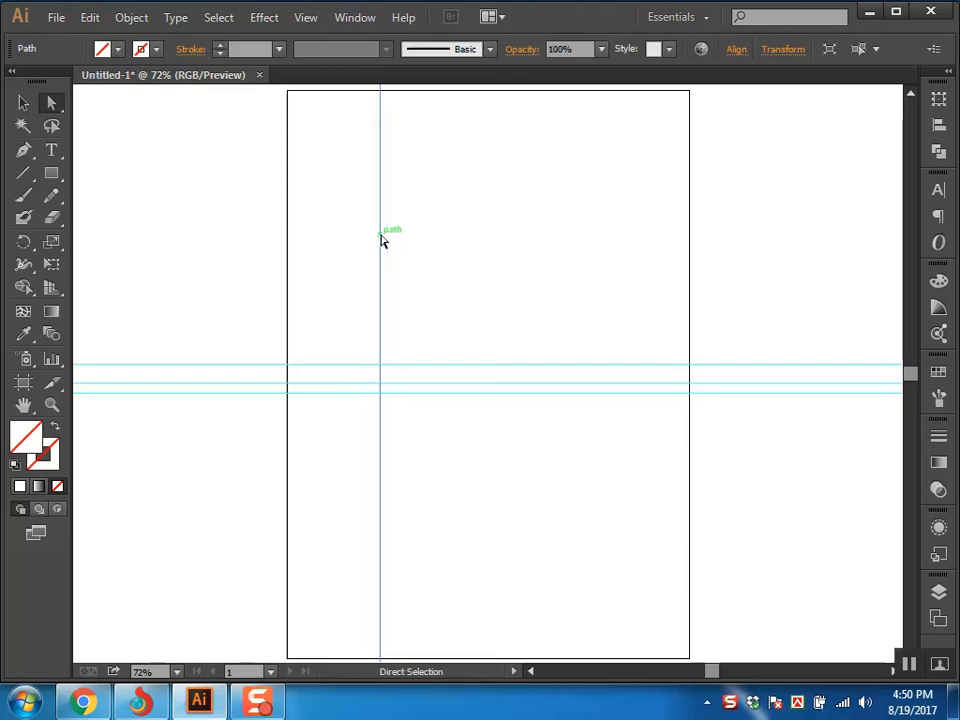
{"action": "key", "text": "Delete"}
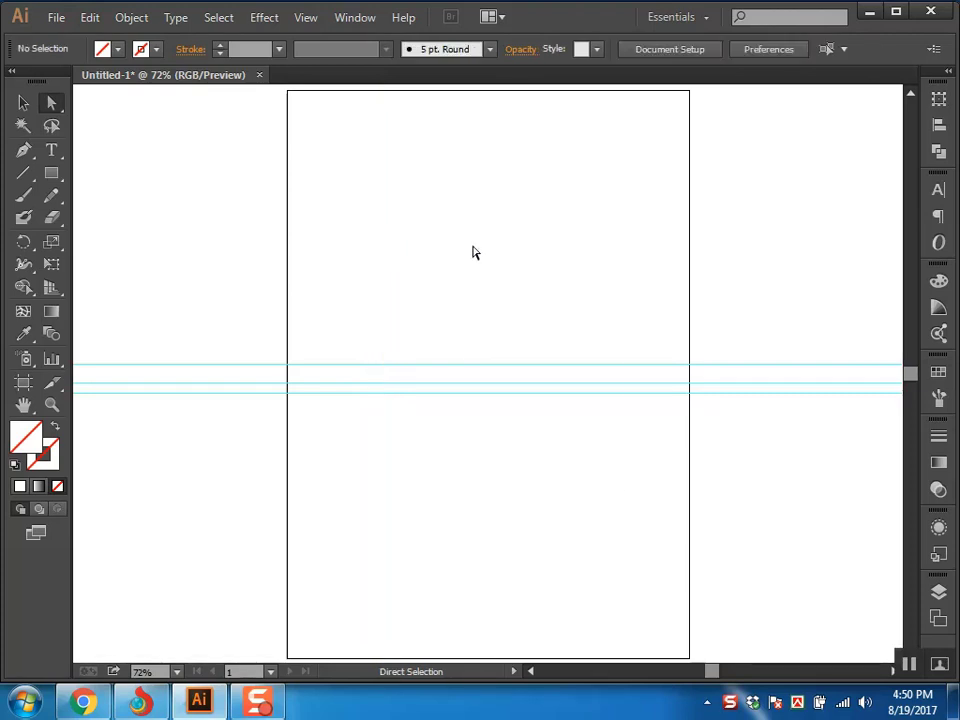
{"action": "right_click", "coordinate": [476, 253]}
{"action": "left_click", "coordinate": [426, 375]}
{"action": "right_click", "coordinate": [428, 368]}
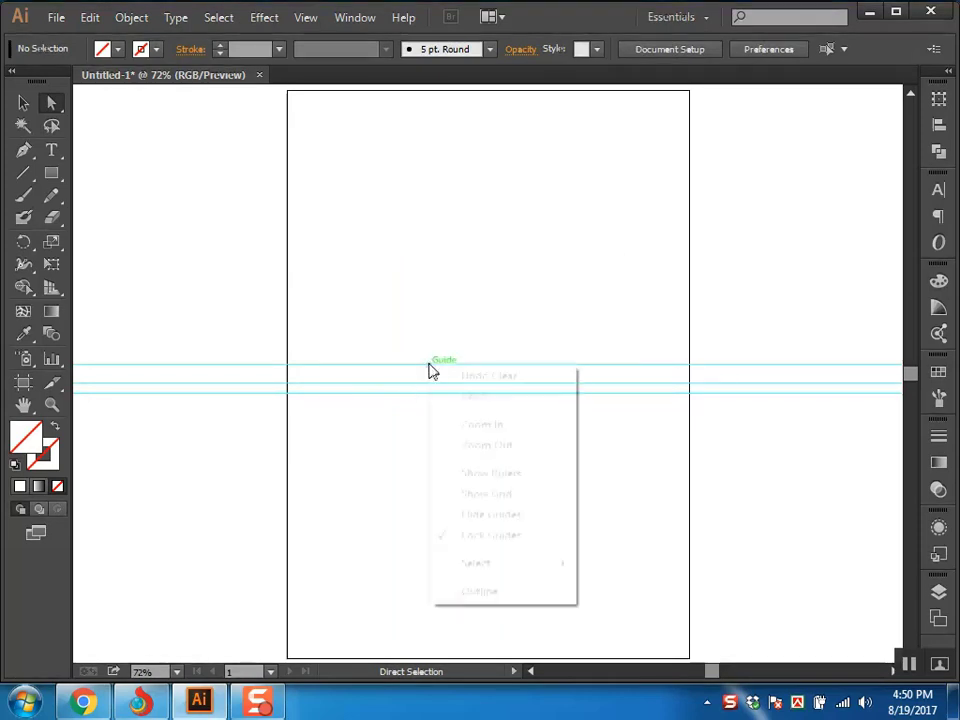
{"action": "left_click", "coordinate": [424, 369]}
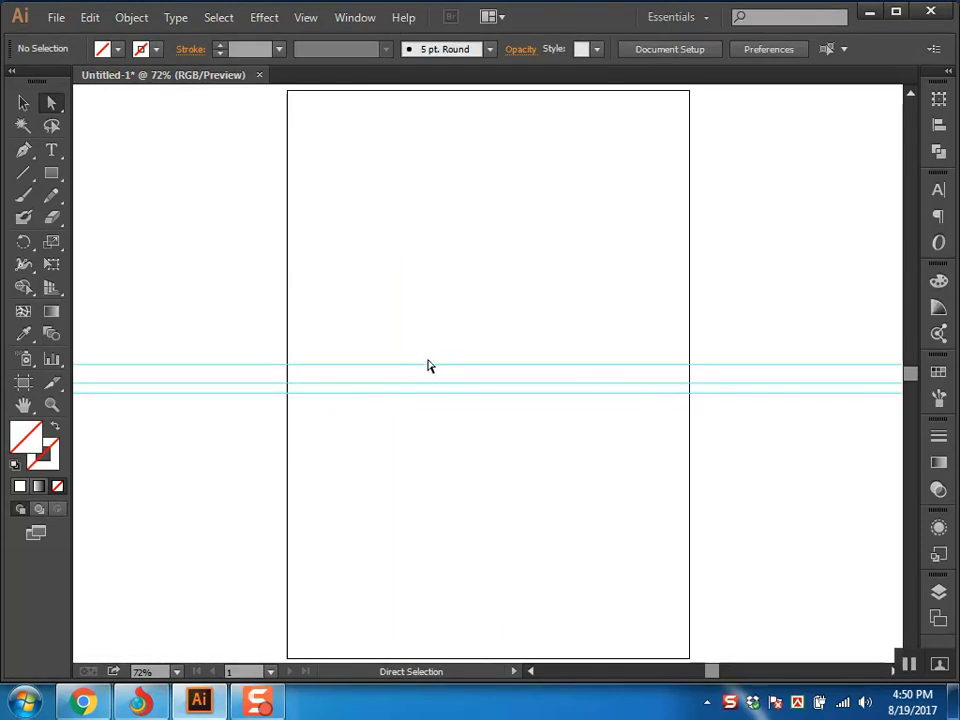
{"action": "right_click", "coordinate": [428, 368]}
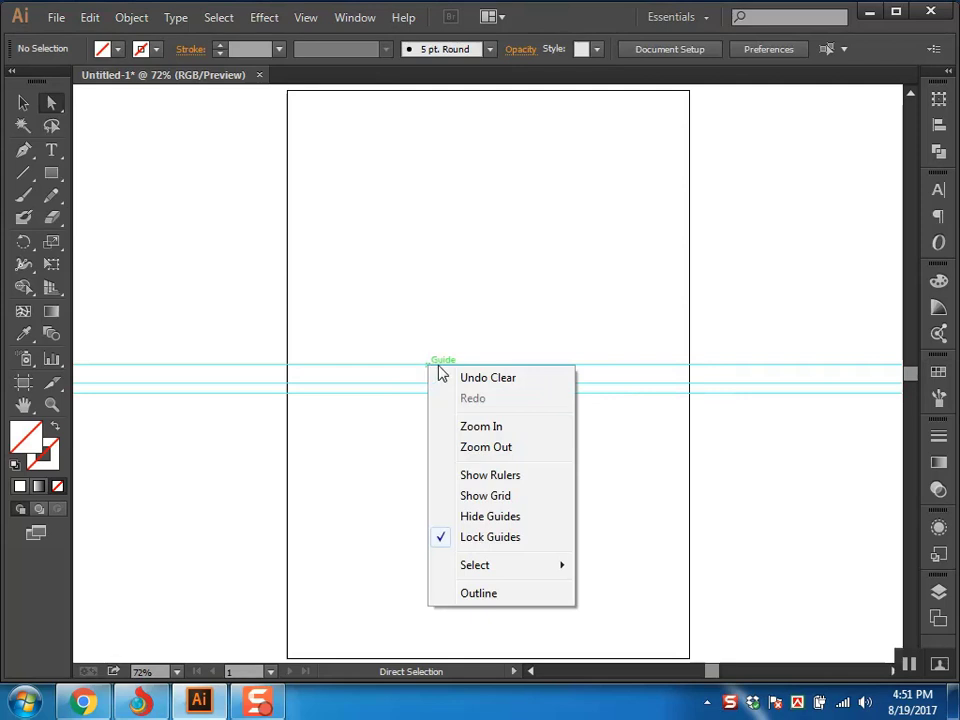
{"action": "left_click", "coordinate": [386, 197]}
Clear all remaining guides from the document and undo the clearing.
{"action": "left_click", "coordinate": [310, 18]}
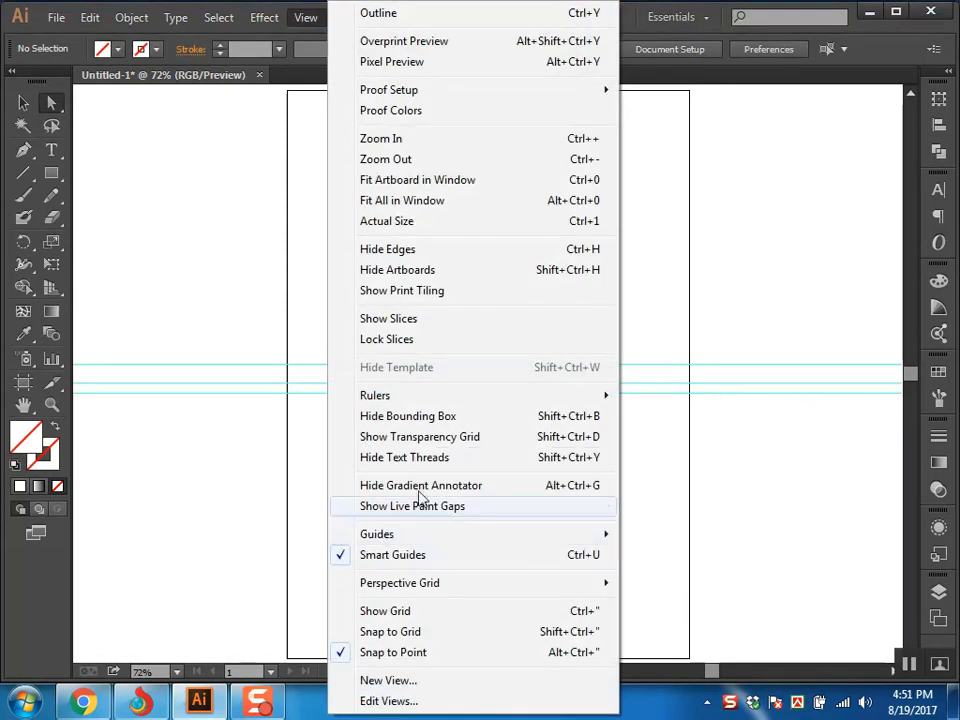
{"action": "mouse_move", "coordinate": [418, 537]}
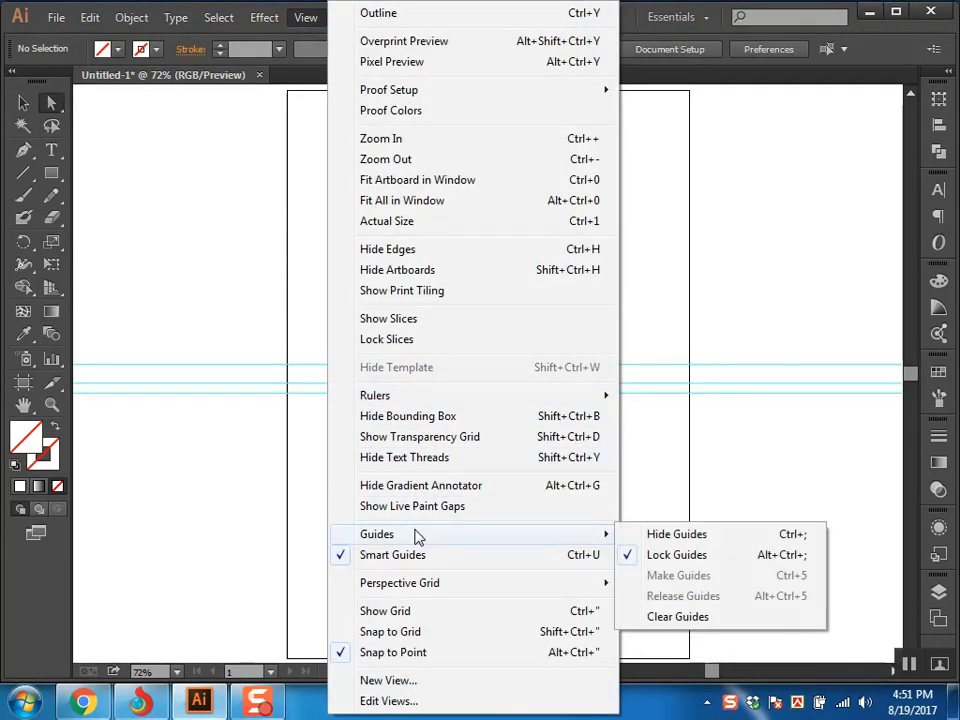
{"action": "left_click", "coordinate": [678, 617]}
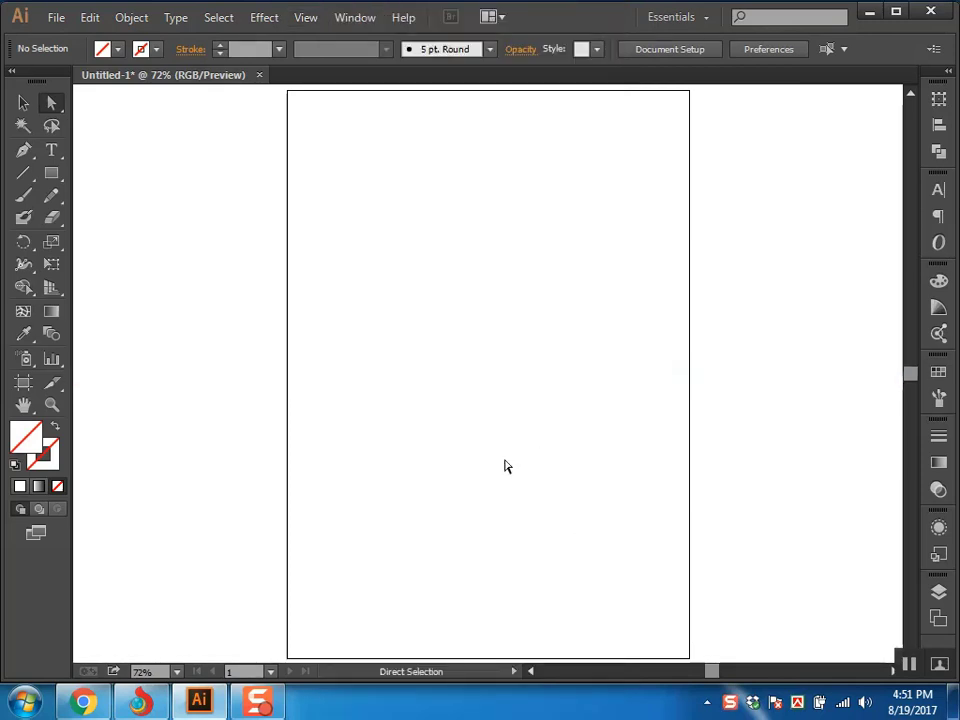
{"action": "key", "text": "ctrl+z"}
{"action": "left_click", "coordinate": [540, 354]}
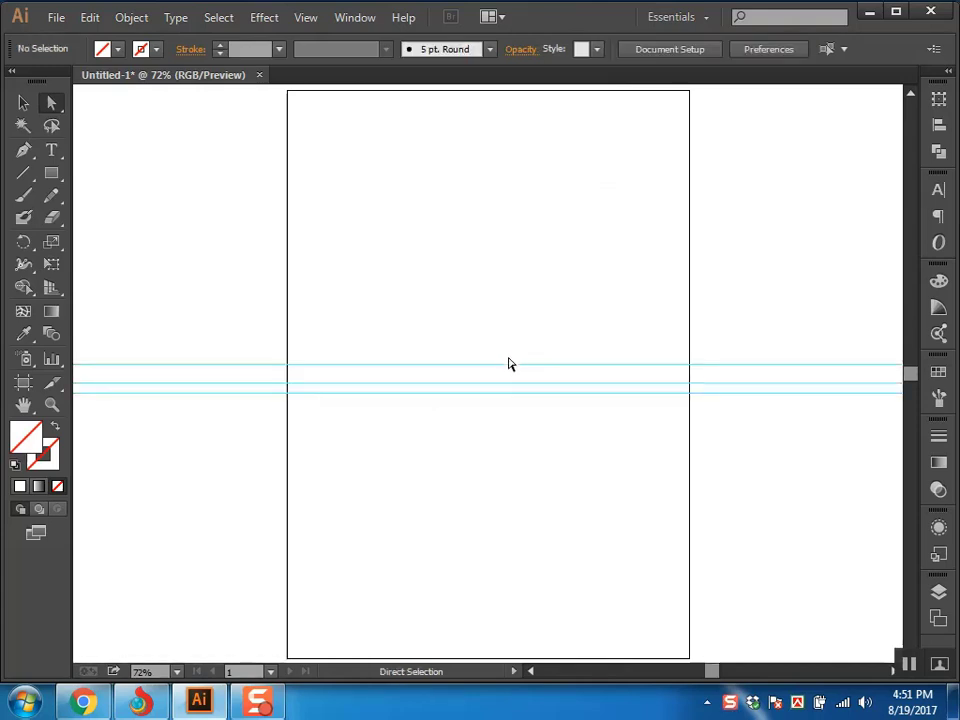
Unlock the guides, release the uppermost horizontal guide into a regular path and select it.
{"action": "right_click", "coordinate": [509, 368]}
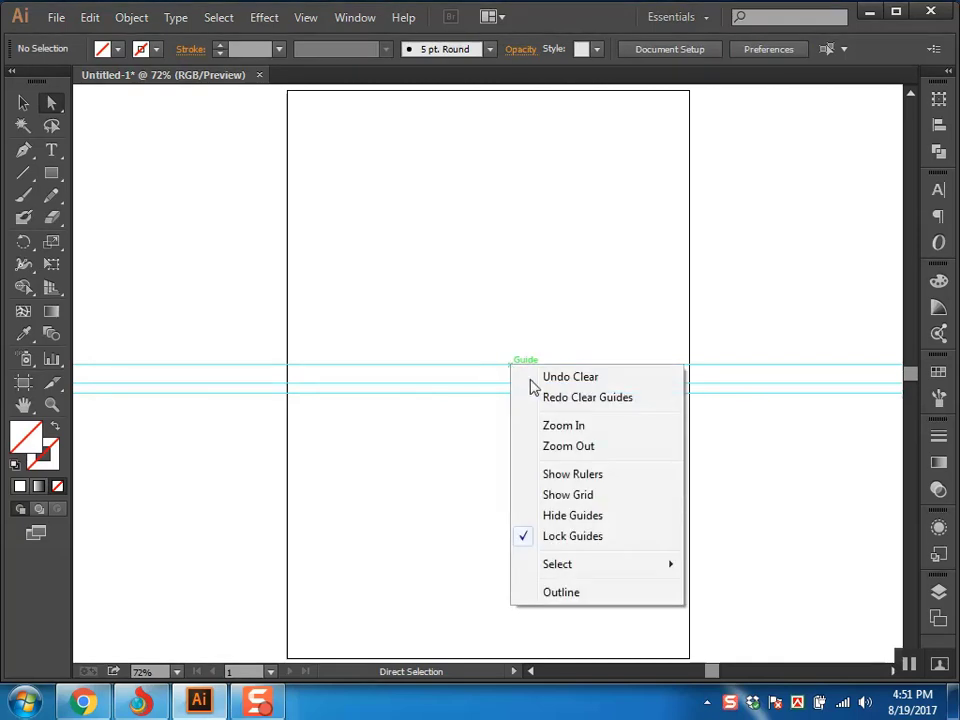
{"action": "left_click", "coordinate": [571, 537]}
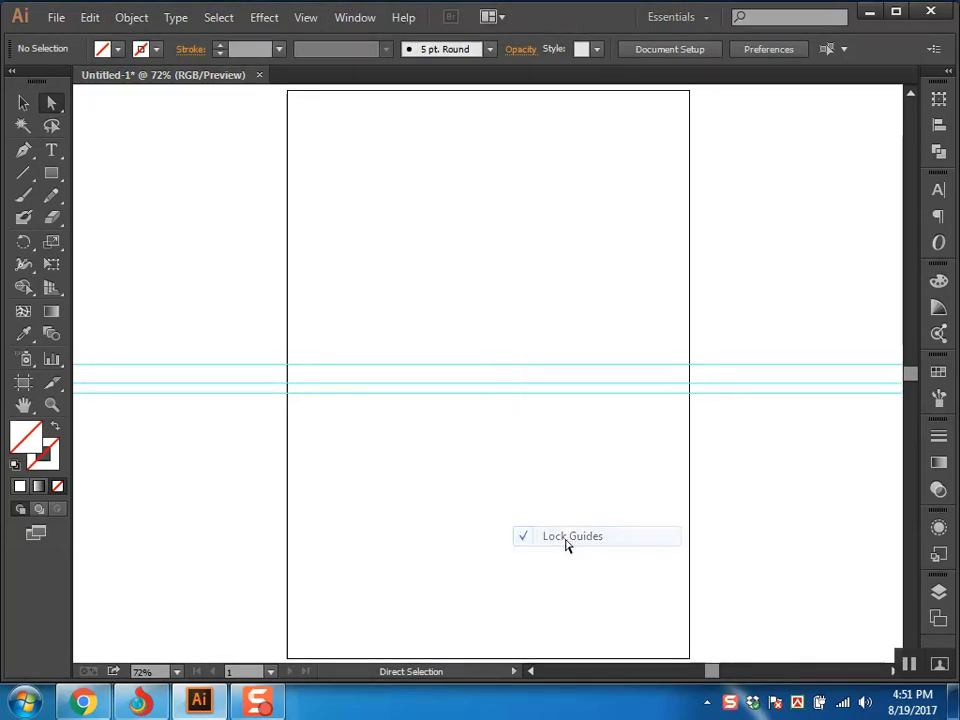
{"action": "left_click", "coordinate": [510, 372]}
{"action": "right_click", "coordinate": [510, 372]}
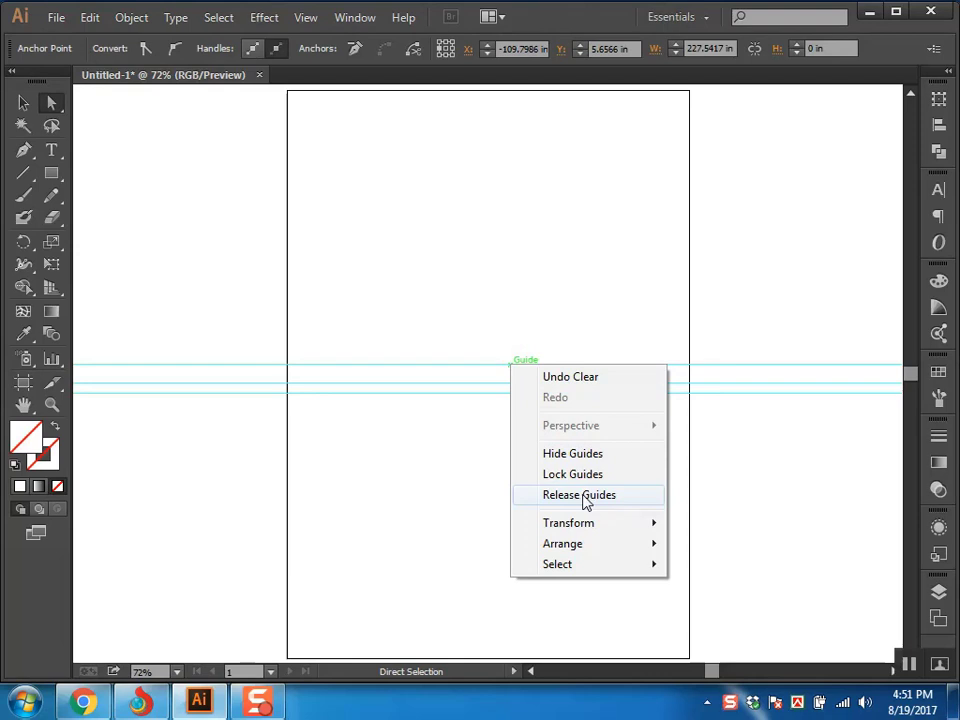
{"action": "left_click", "coordinate": [586, 497]}
{"action": "left_click", "coordinate": [531, 349]}
{"action": "left_click", "coordinate": [525, 368]}
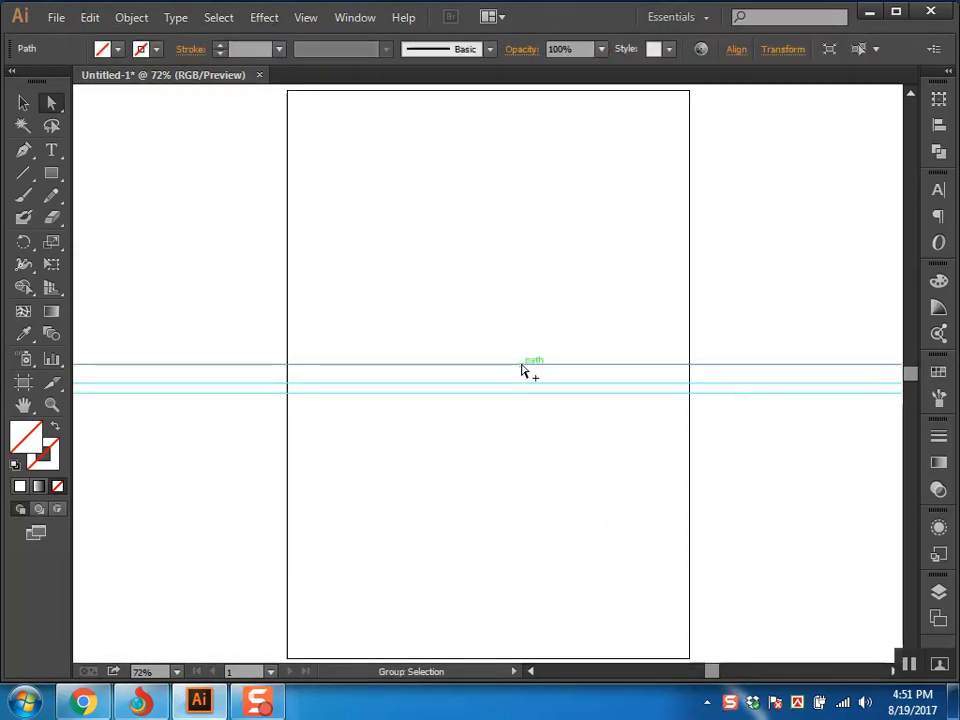
Move the released horizontal path up toward the artboard's upper edge, delete it, and clear the remaining guides.
{"action": "left_click_drag", "start_coordinate": [525, 368], "coordinate": [489, 183]}
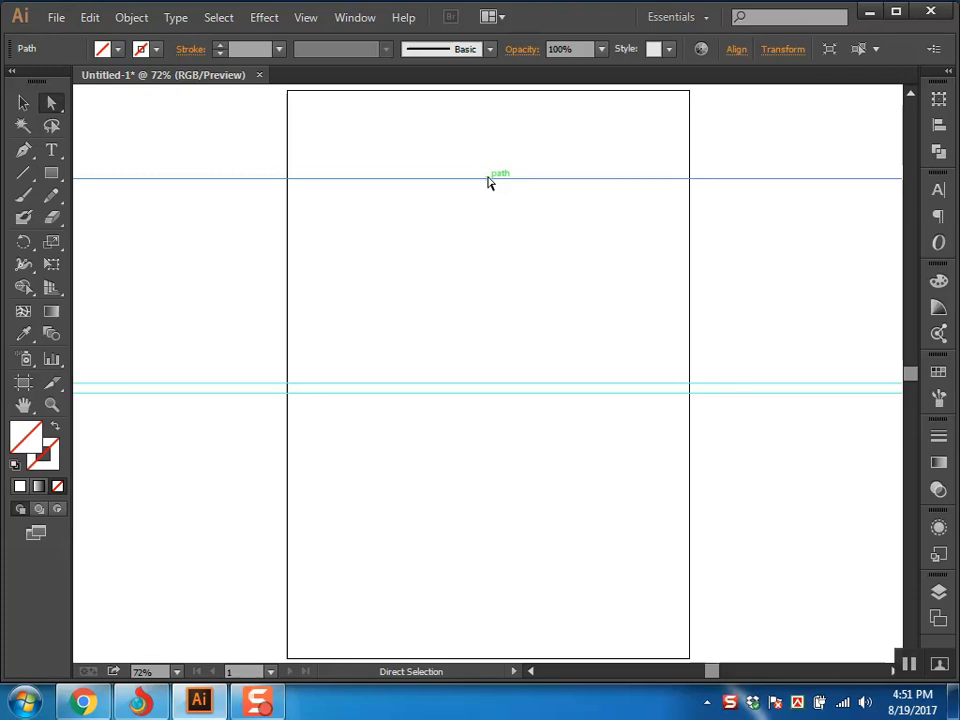
{"action": "key", "text": "Delete"}
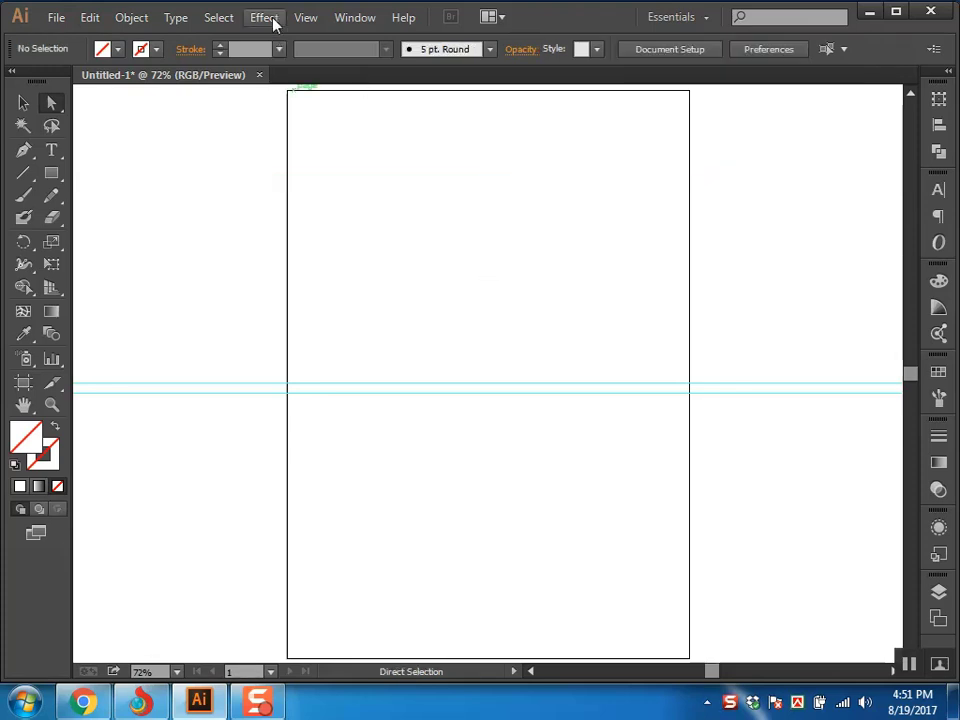
{"action": "left_click", "coordinate": [298, 20]}
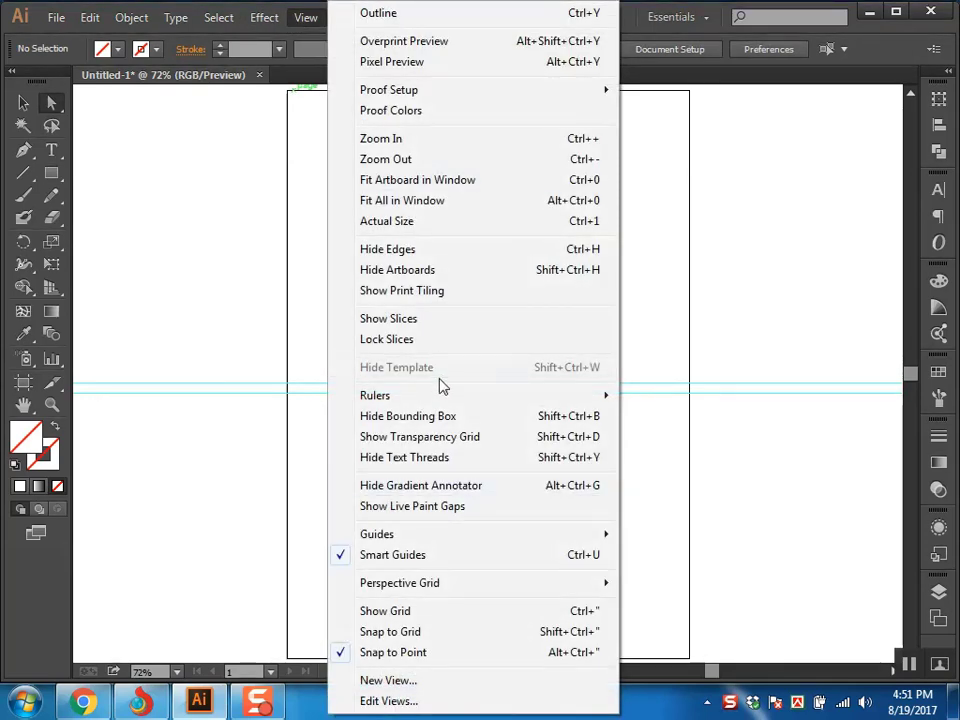
{"action": "mouse_move", "coordinate": [418, 538]}
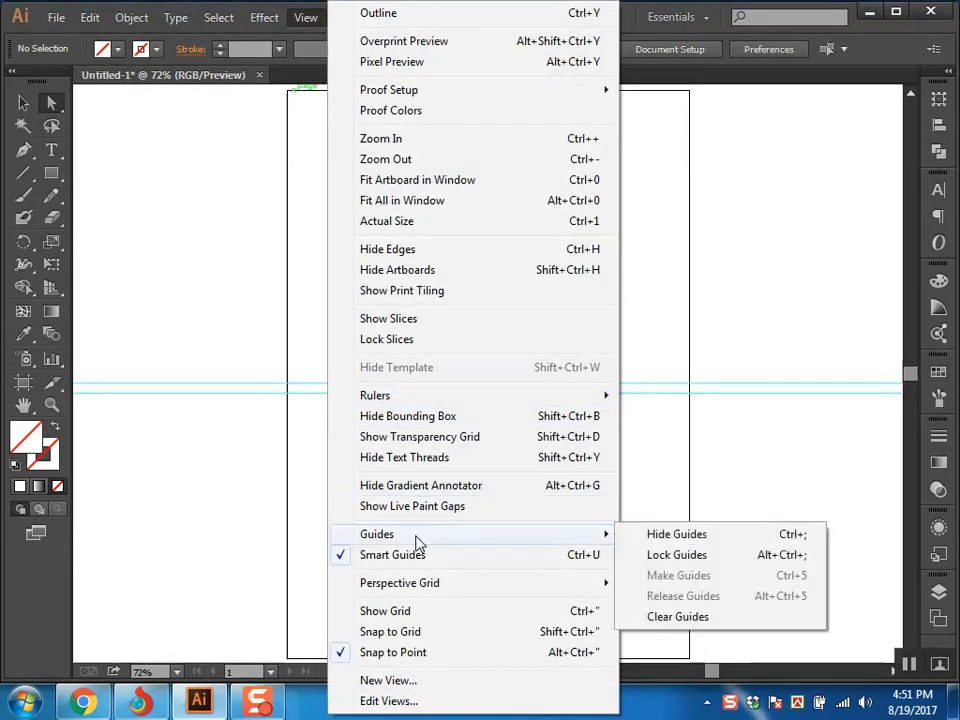
{"action": "left_click", "coordinate": [690, 617]}
Select and delete the leftover horizontal path crossing the lower part of the artboard, and dismiss the Color controls.
{"action": "left_click", "coordinate": [189, 491]}
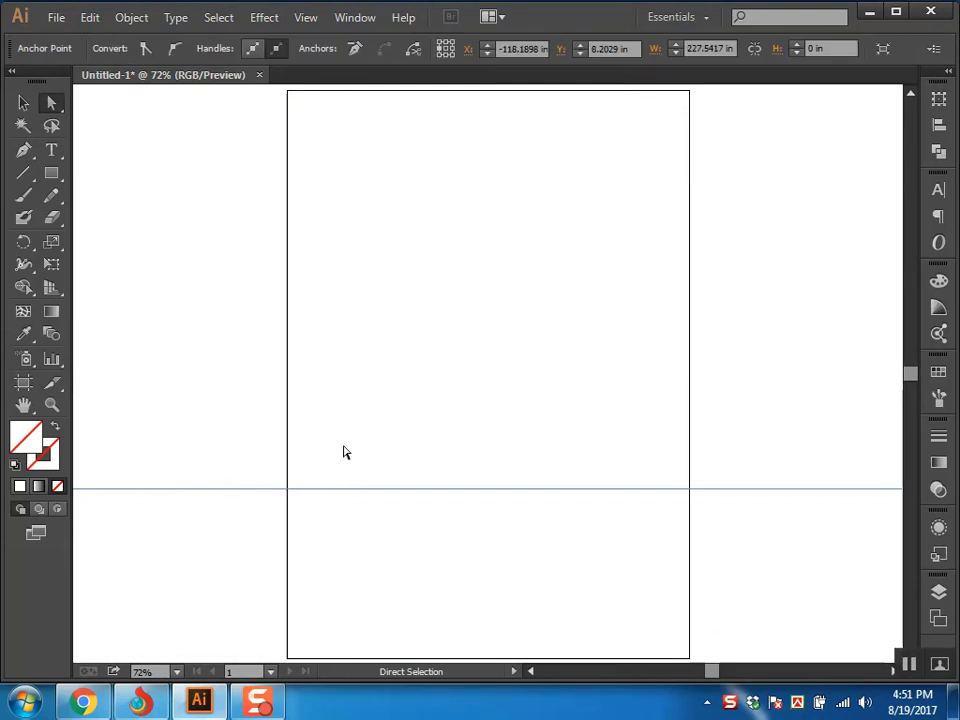
{"action": "key", "text": "F6"}
{"action": "left_click_drag", "start_coordinate": [692, 204], "coordinate": [527, 257]}
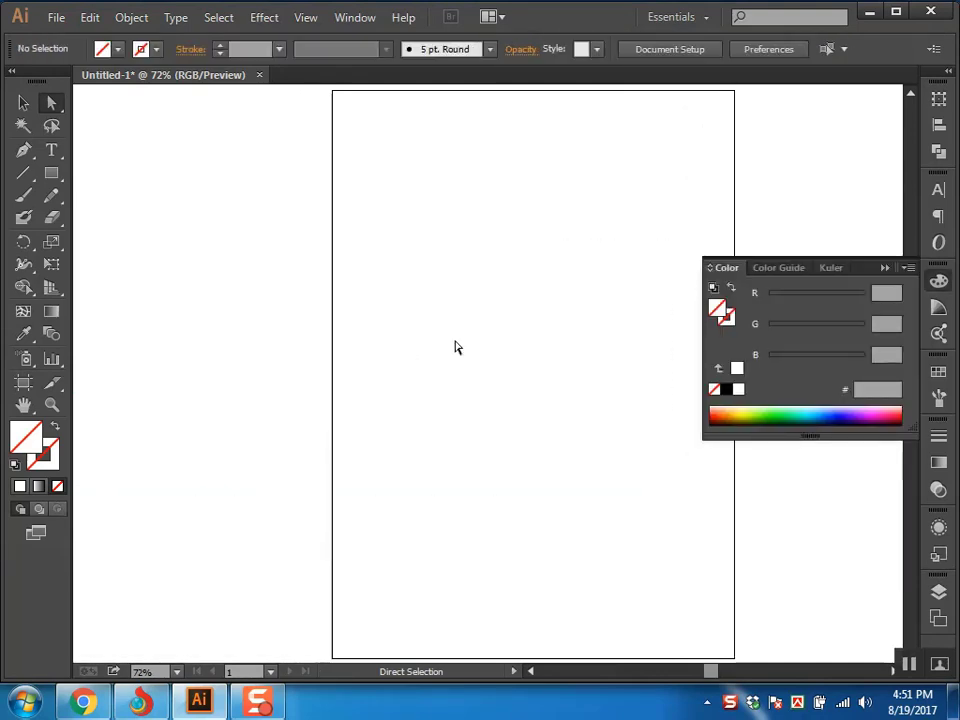
{"action": "left_click", "coordinate": [896, 274]}
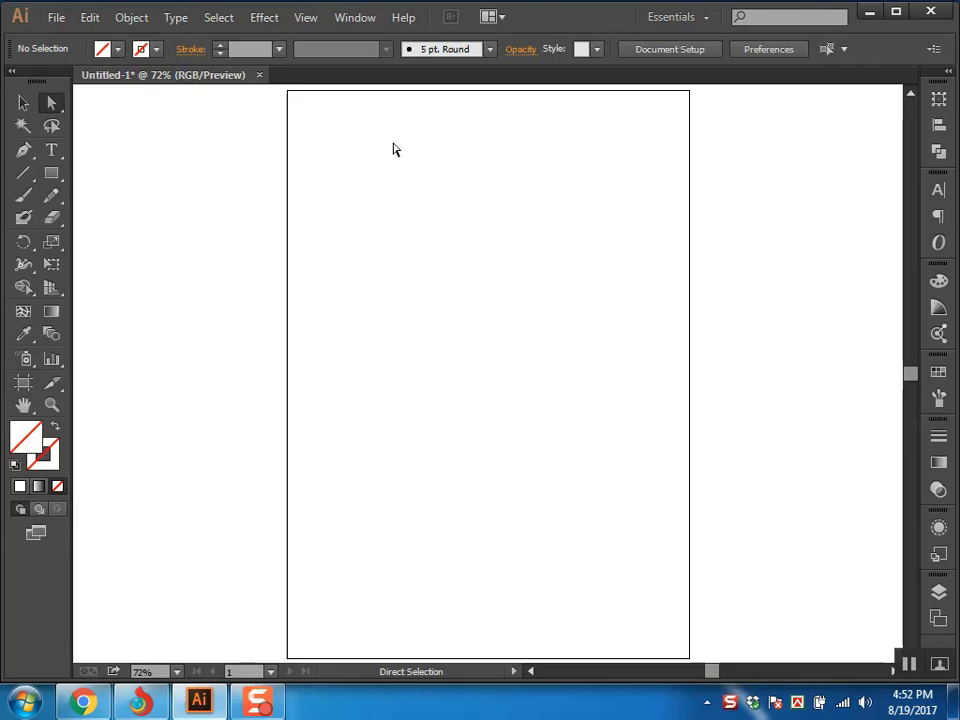
Switch between the Selection, Rotate and Type tools, finishing with the Direct Selection tool.
{"action": "left_click", "coordinate": [22, 103]}
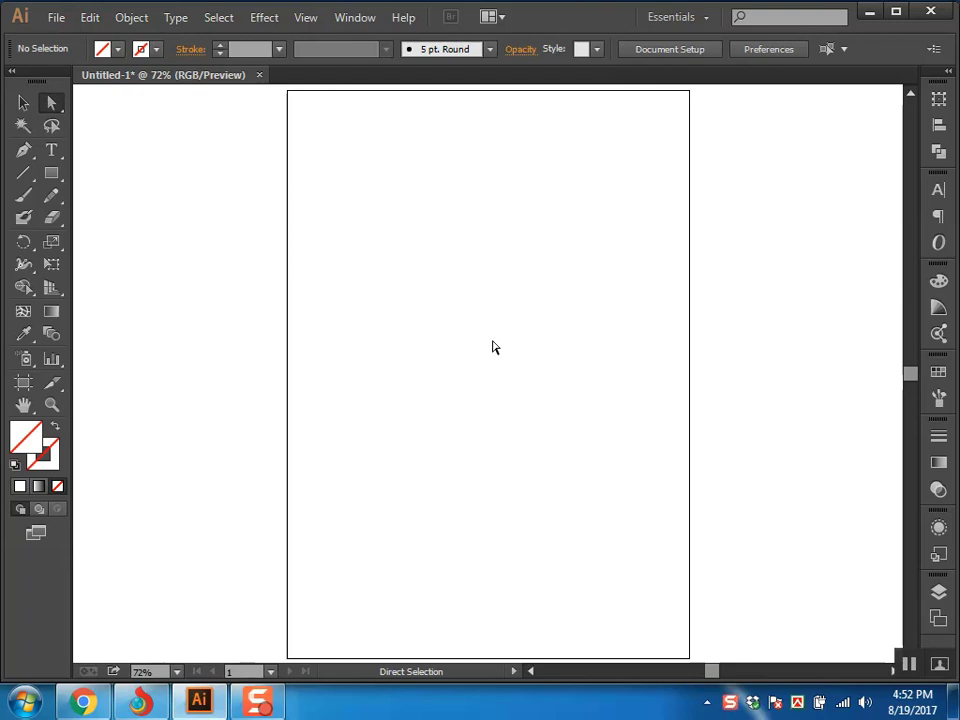
{"action": "key", "text": "v"}
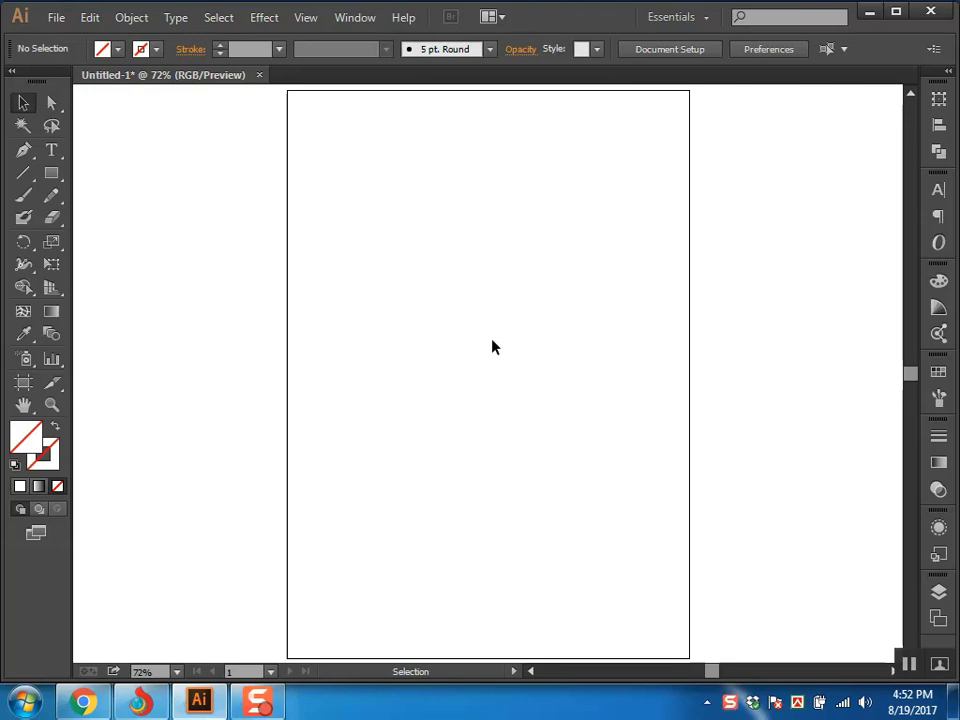
{"action": "key", "text": "r"}
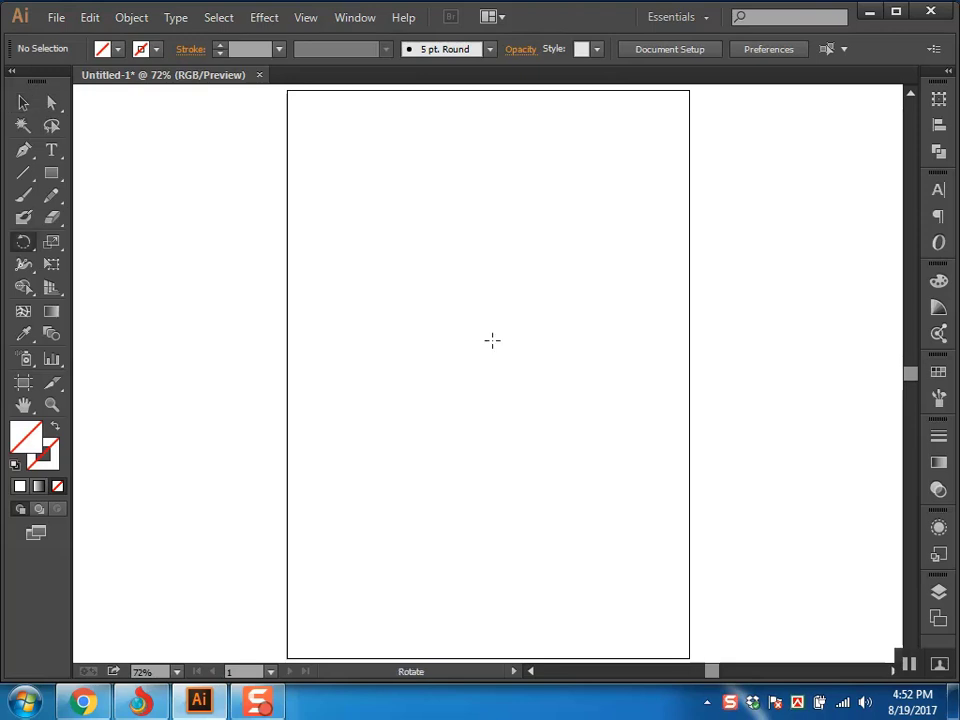
{"action": "key", "text": "v"}
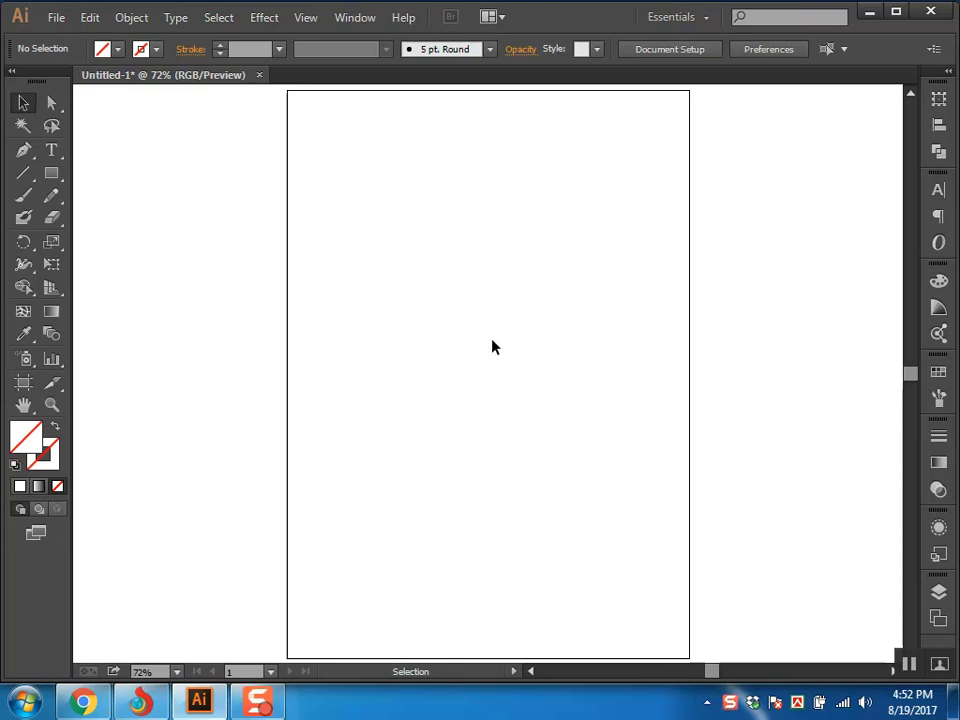
{"action": "key", "text": "t"}
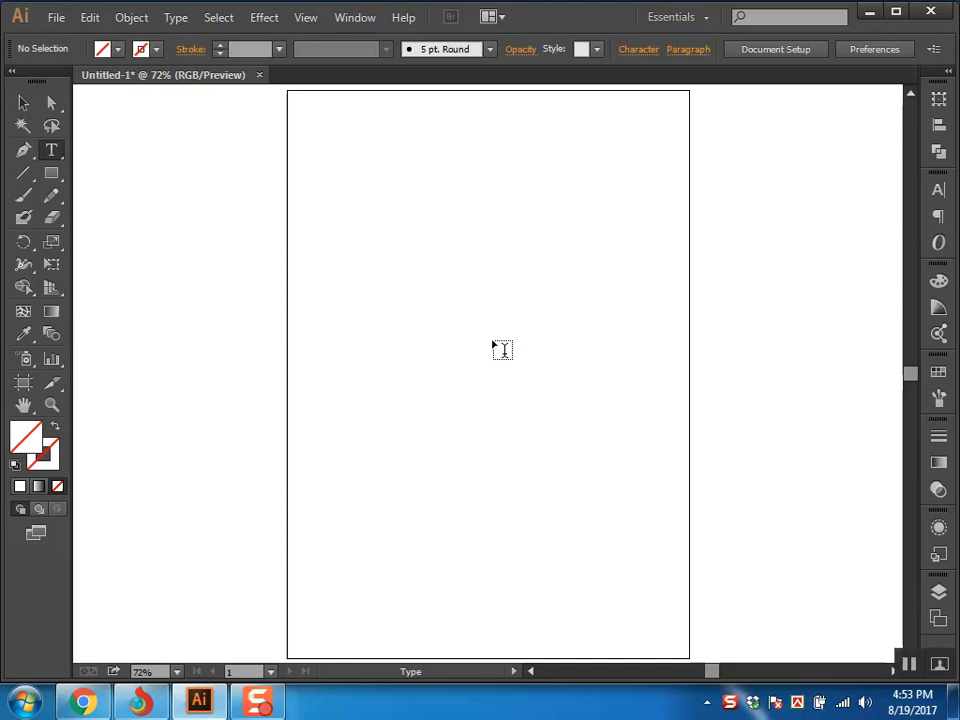
{"action": "left_click", "coordinate": [51, 102]}
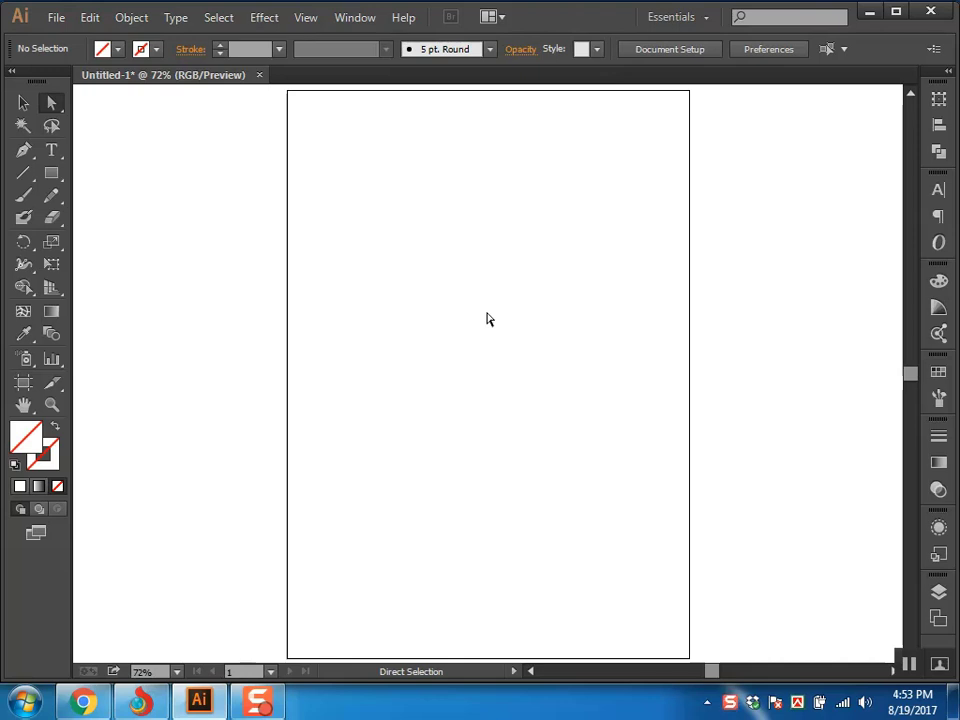
Show the Windows desktop and return to the Illustrator document.
{"action": "key", "text": "super+d"}
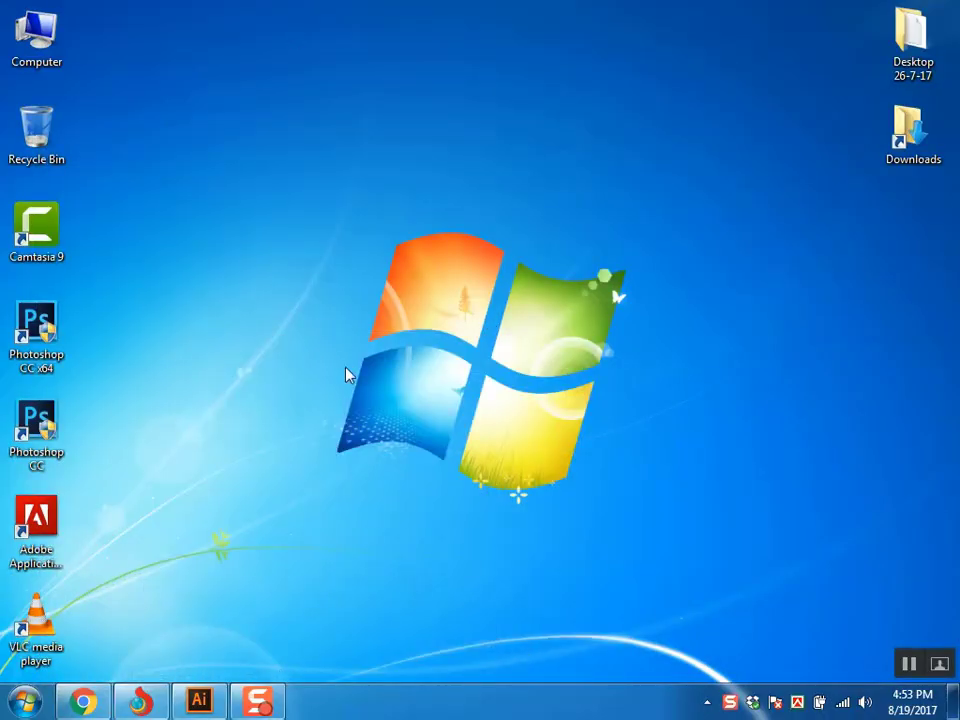
{"action": "left_click", "coordinate": [198, 700]}
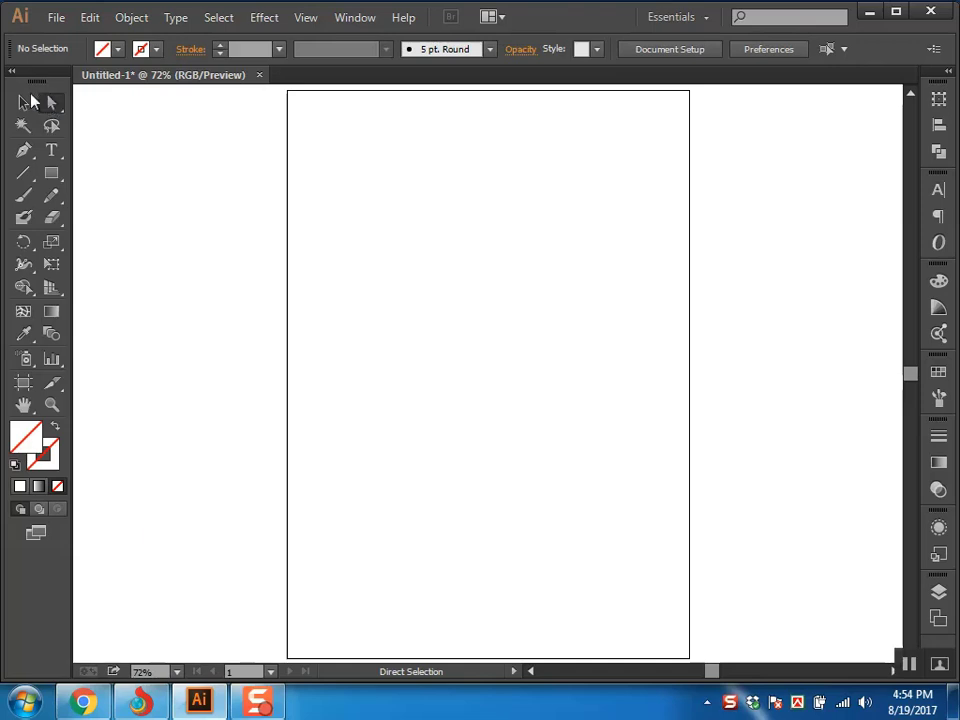
Draw a wide rectangle across the middle of the artboard, fill it with black and deselect it.
{"action": "left_click", "coordinate": [56, 182]}
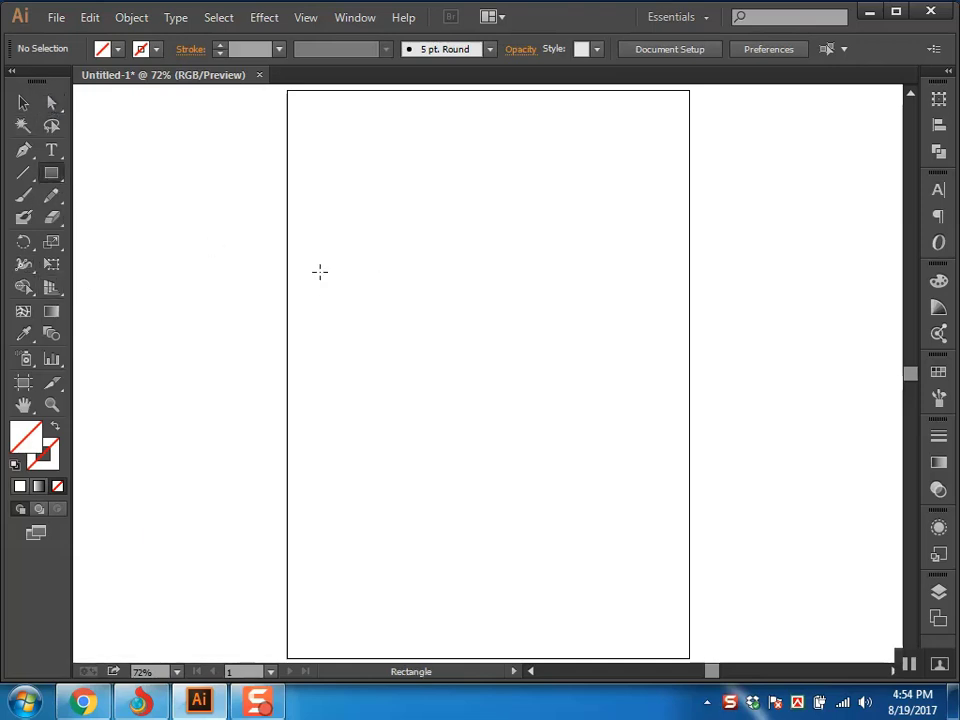
{"action": "left_click_drag", "start_coordinate": [315, 258], "coordinate": [669, 448]}
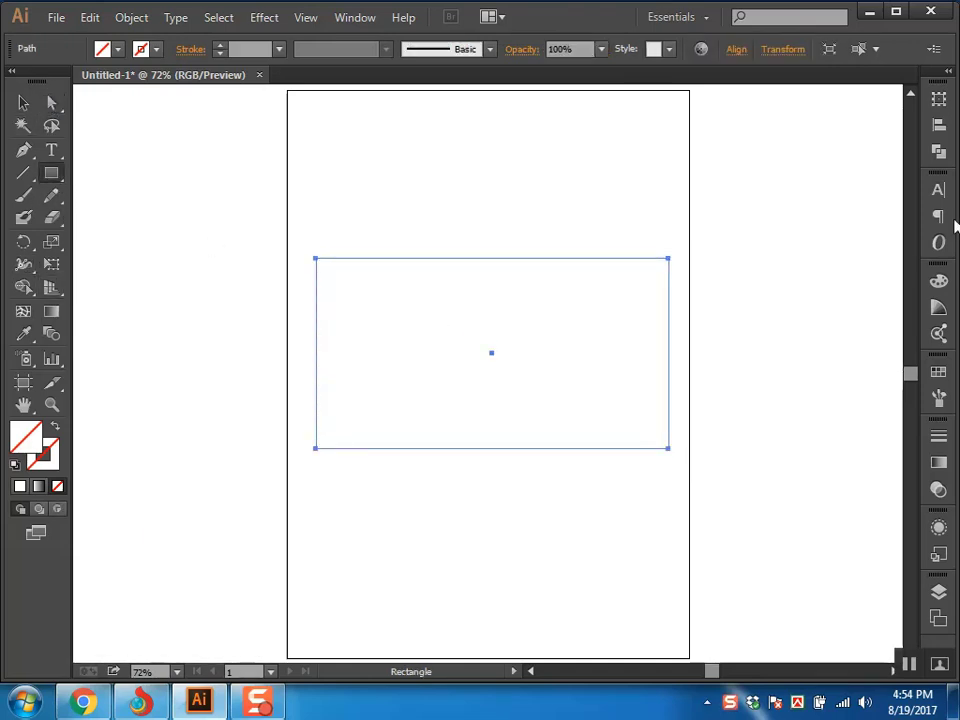
{"action": "left_click", "coordinate": [938, 281]}
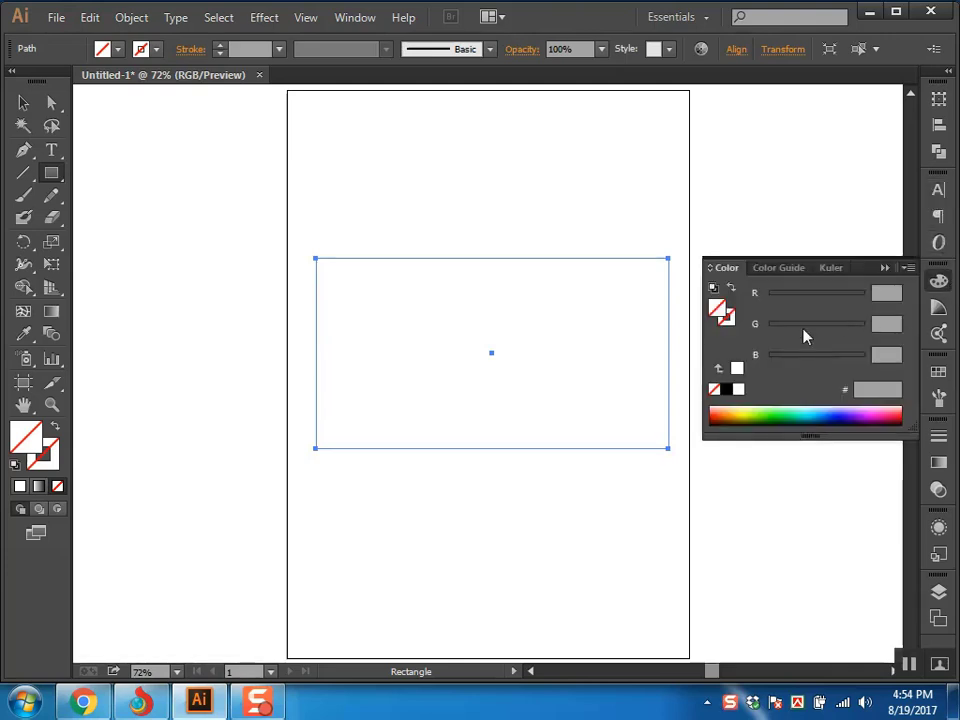
{"action": "left_click", "coordinate": [726, 389]}
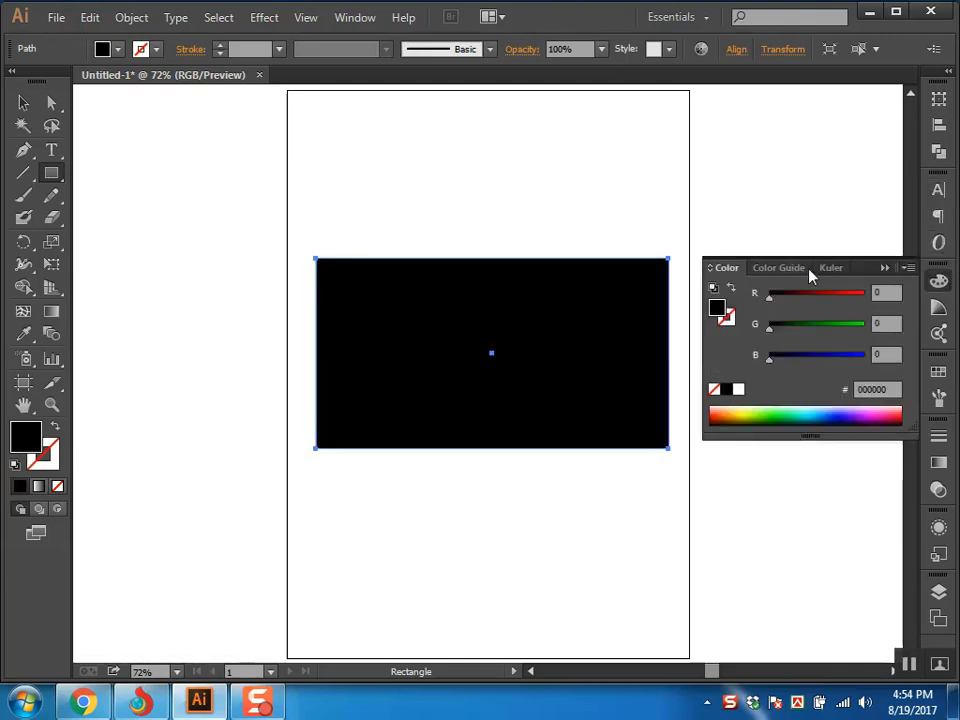
{"action": "left_click", "coordinate": [884, 267]}
{"action": "left_click", "coordinate": [50, 108]}
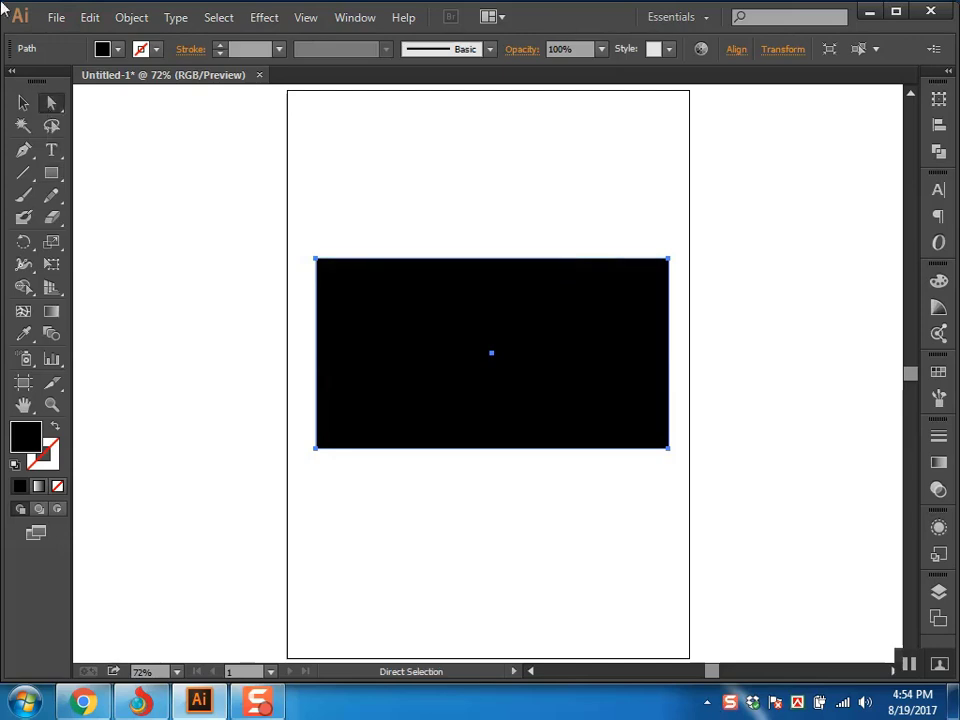
{"action": "left_click", "coordinate": [558, 205]}
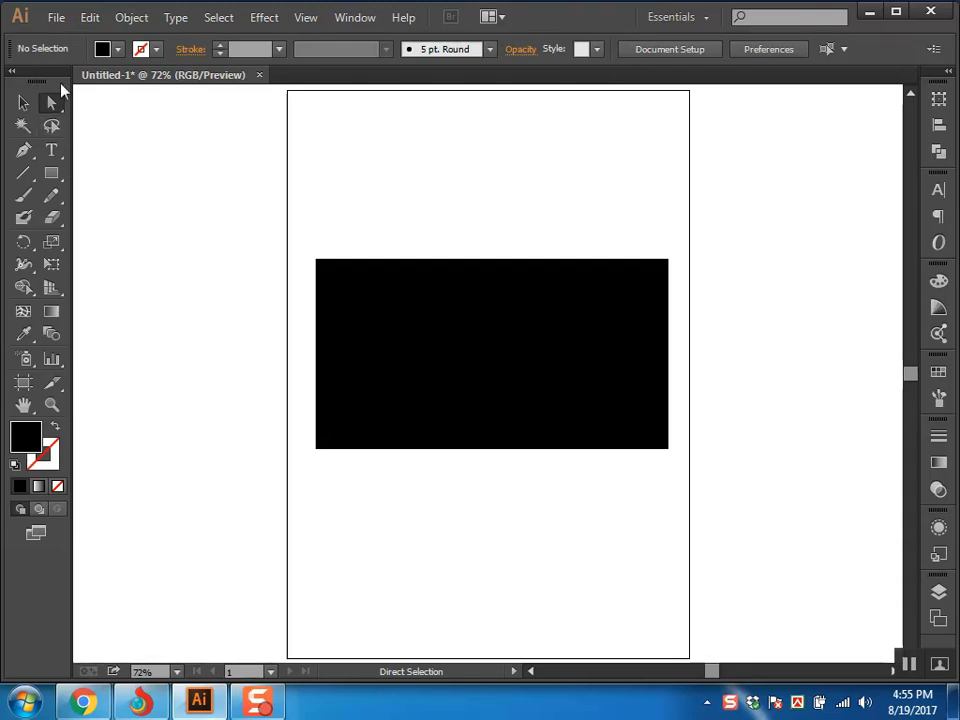
Examine the hidden tools grouped with the Rectangle, Pen and Direct Selection tools.
{"action": "left_click_drag", "start_coordinate": [51, 173], "coordinate": [148, 176]}
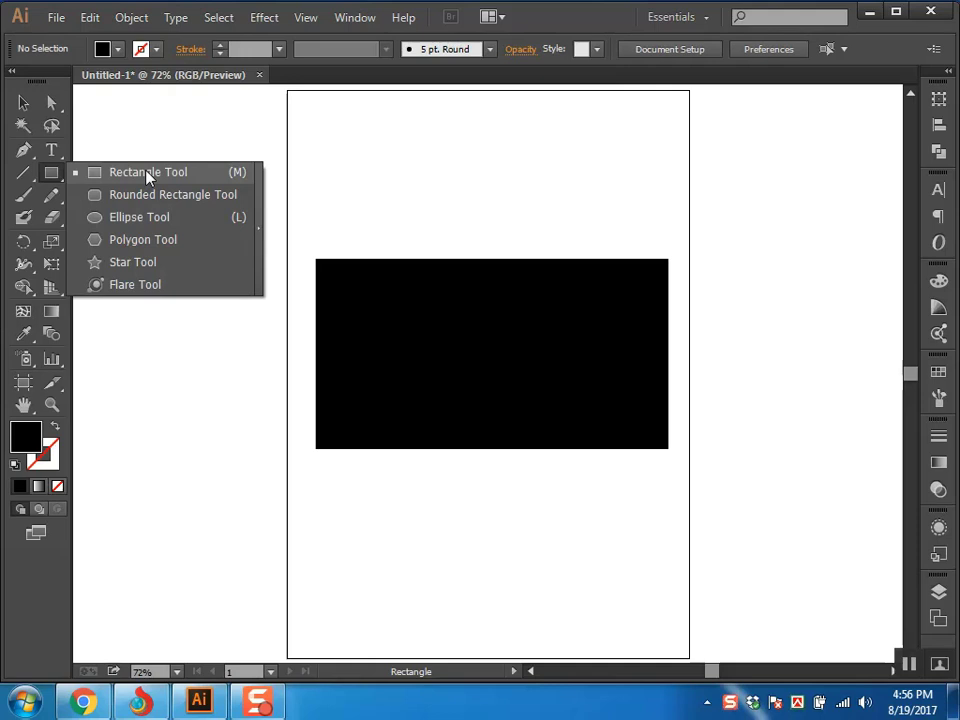
{"action": "left_click", "coordinate": [46, 177]}
{"action": "left_click", "coordinate": [47, 177]}
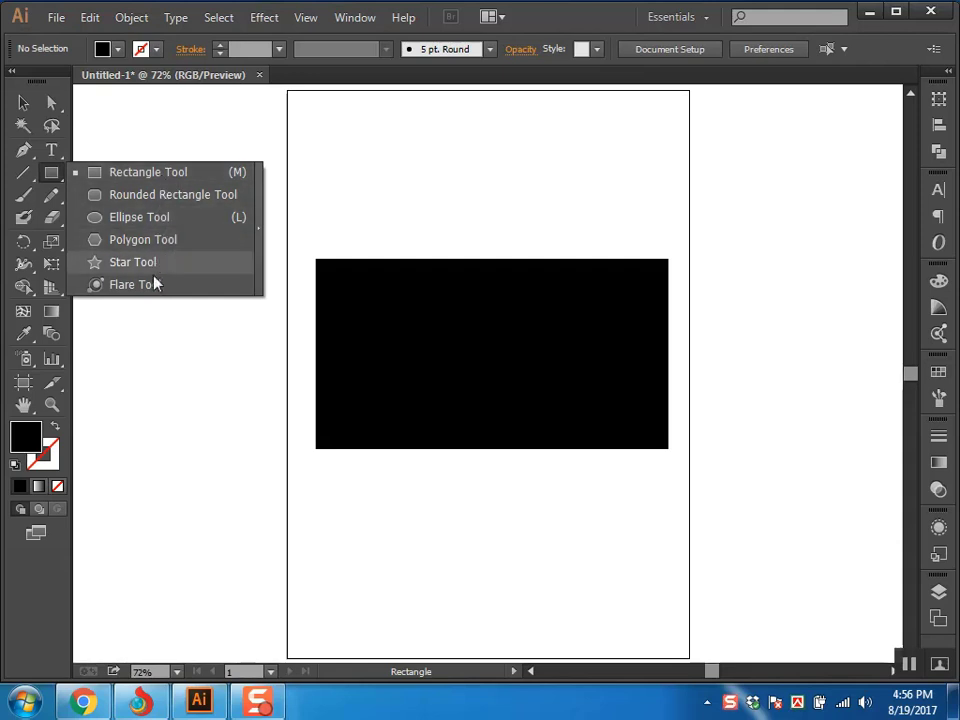
{"action": "left_click", "coordinate": [54, 177]}
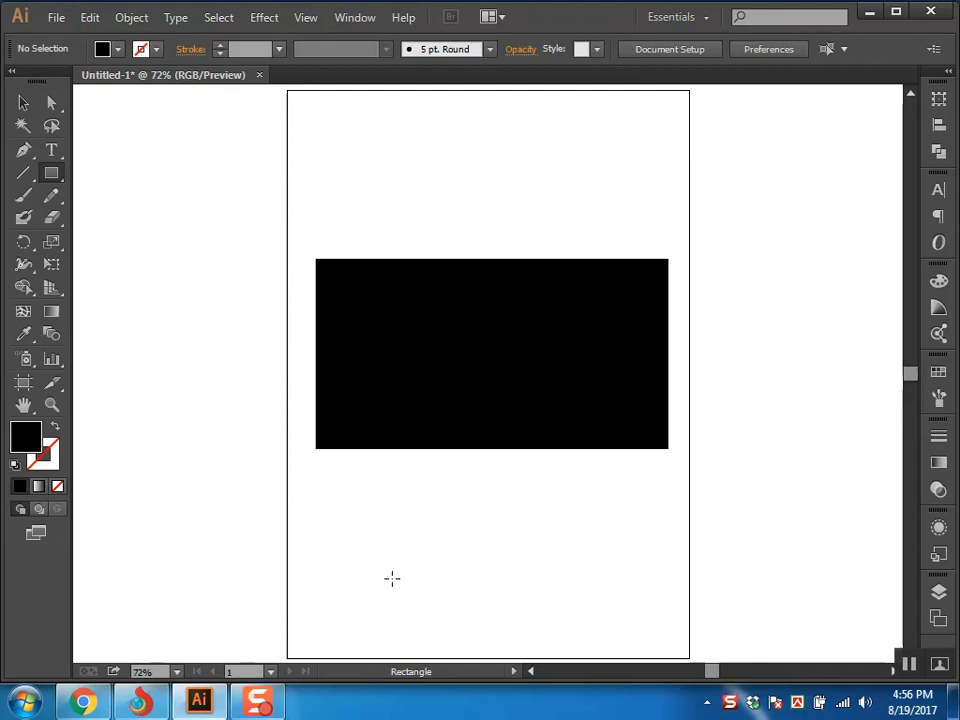
{"action": "left_click", "coordinate": [51, 176]}
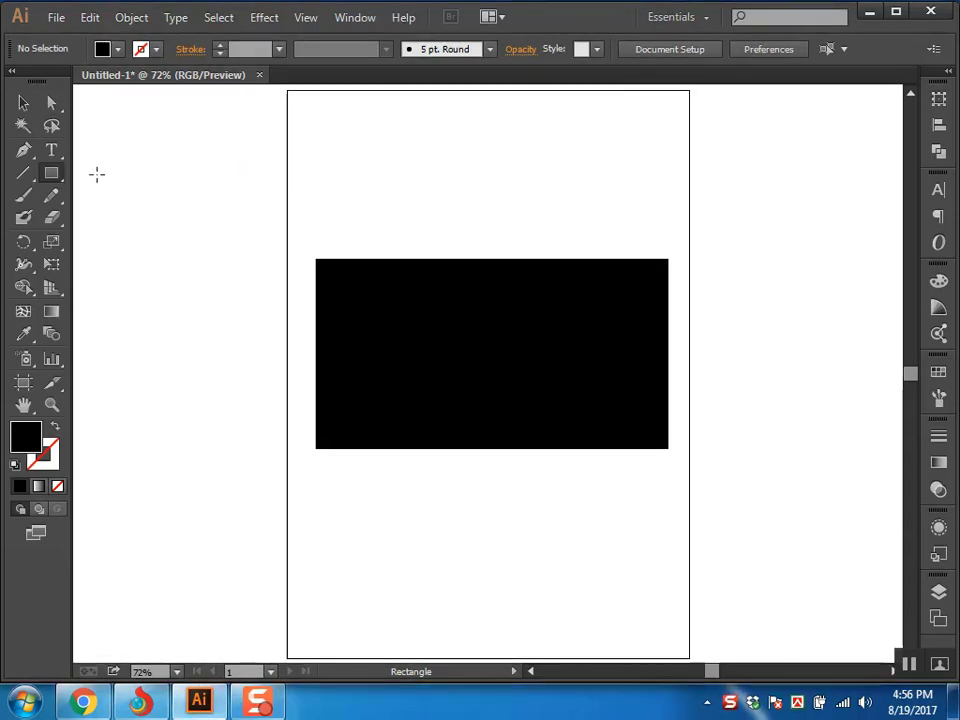
{"action": "left_click", "coordinate": [50, 102]}
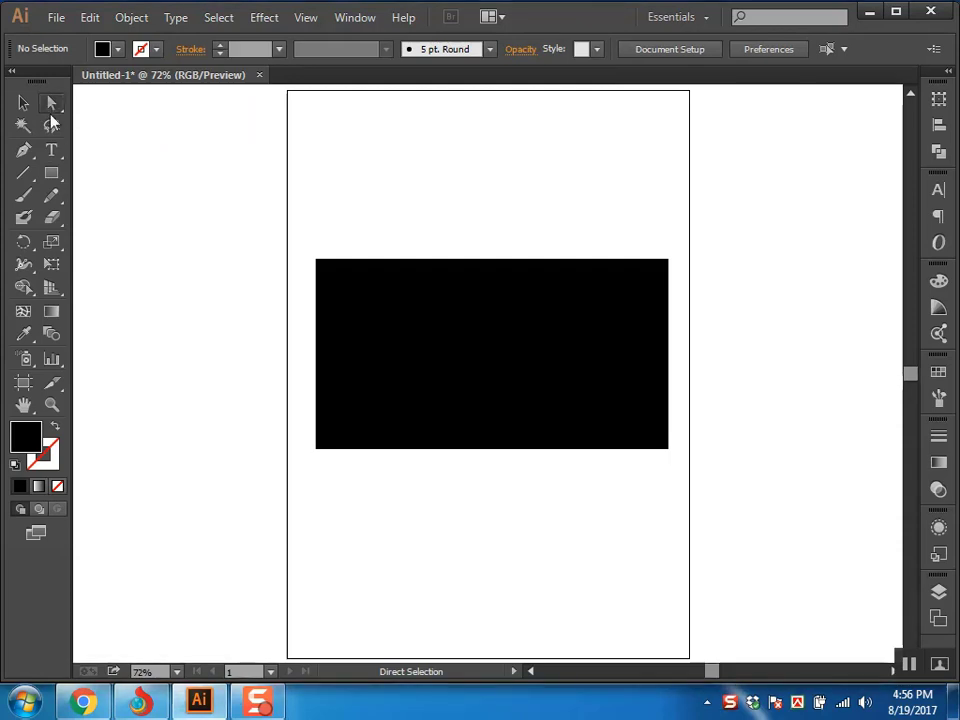
{"action": "left_click", "coordinate": [23, 150]}
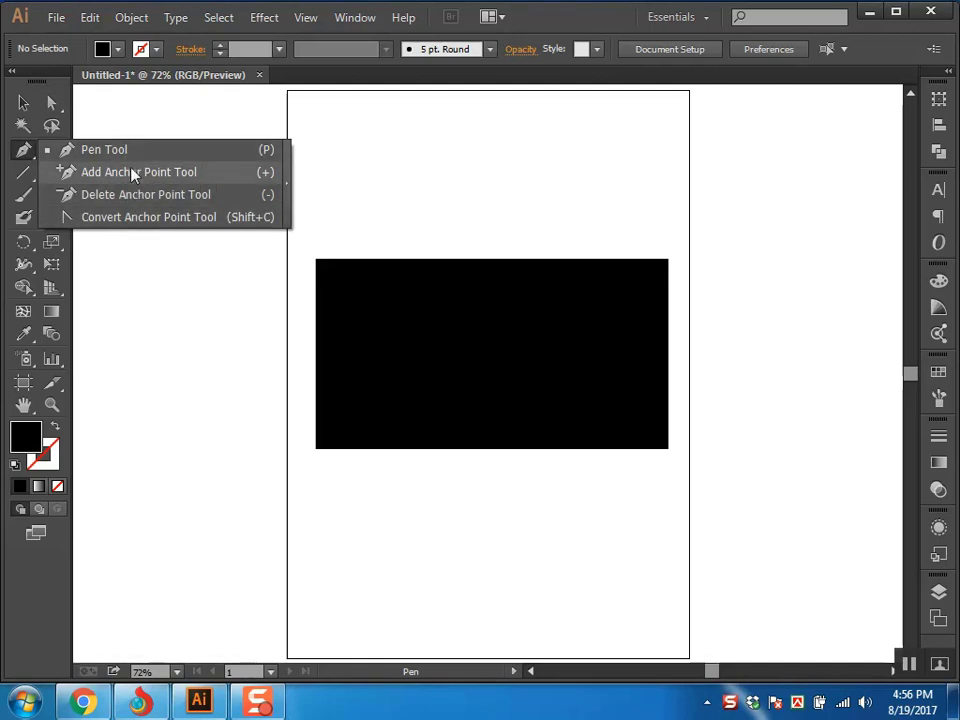
{"action": "left_click", "coordinate": [53, 106]}
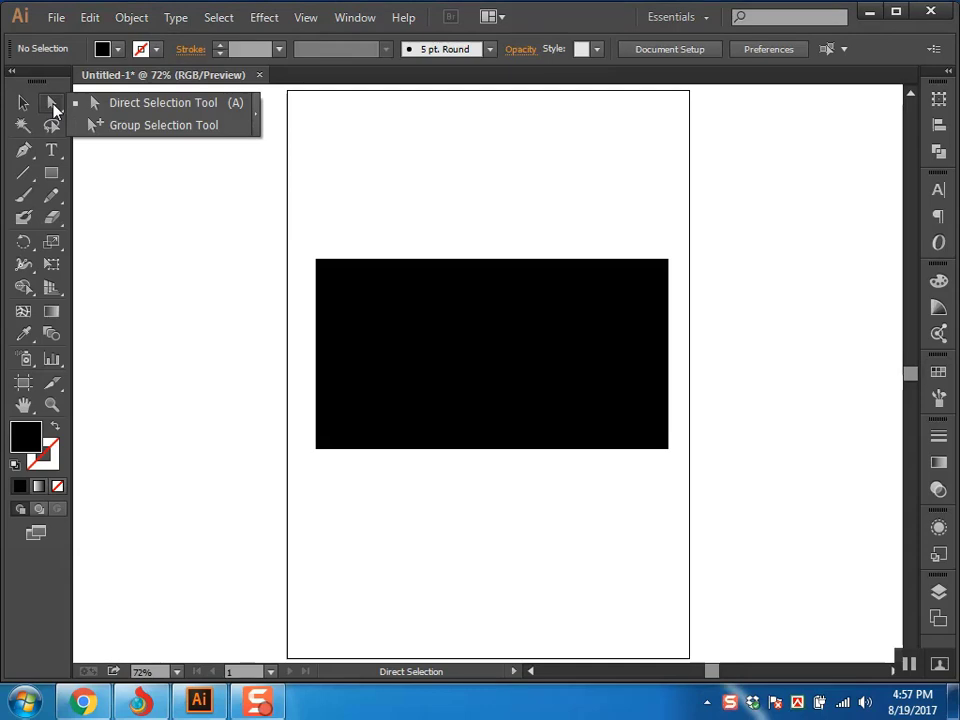
{"action": "left_click", "coordinate": [53, 108]}
Tear off the shape tools group as a floating set and place it across the artboard's upper-left corner.
{"action": "left_click", "coordinate": [55, 174]}
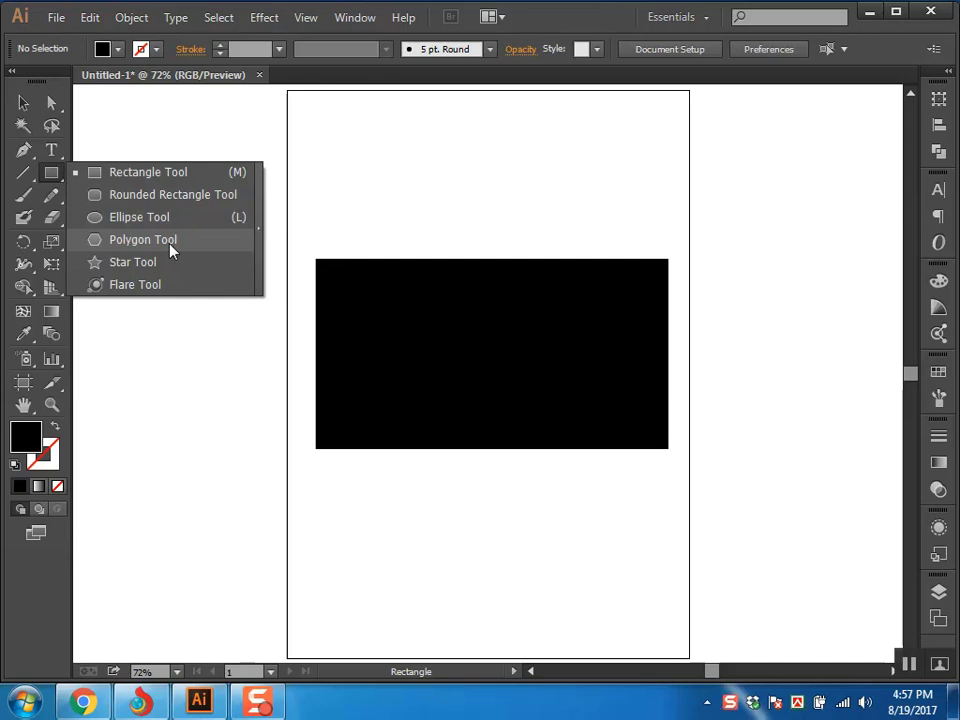
{"action": "left_click", "coordinate": [56, 174]}
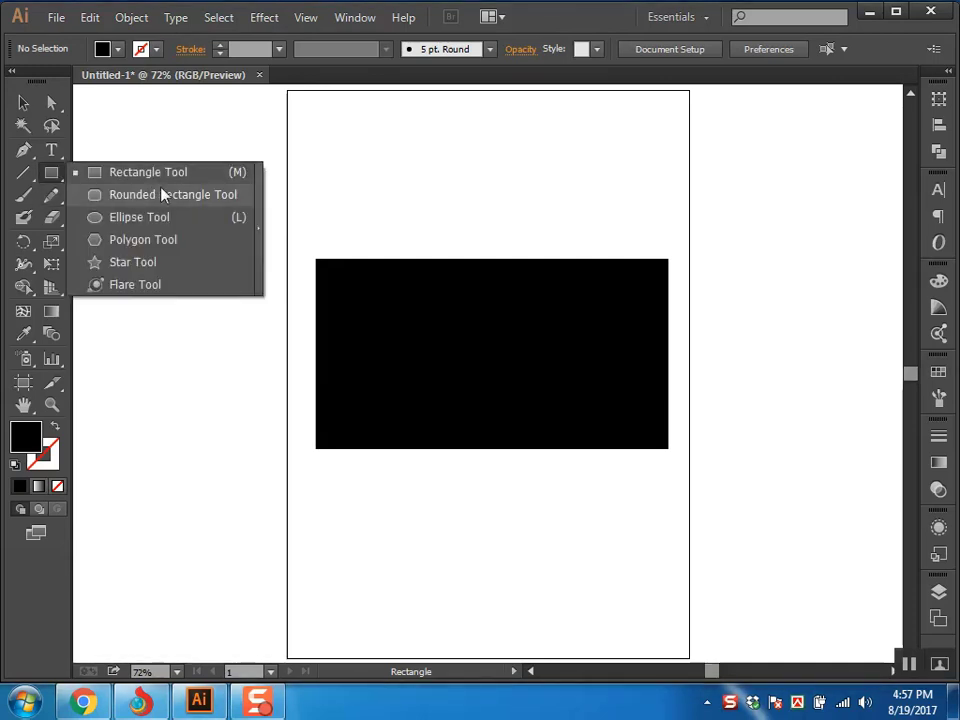
{"action": "left_click", "coordinate": [257, 234]}
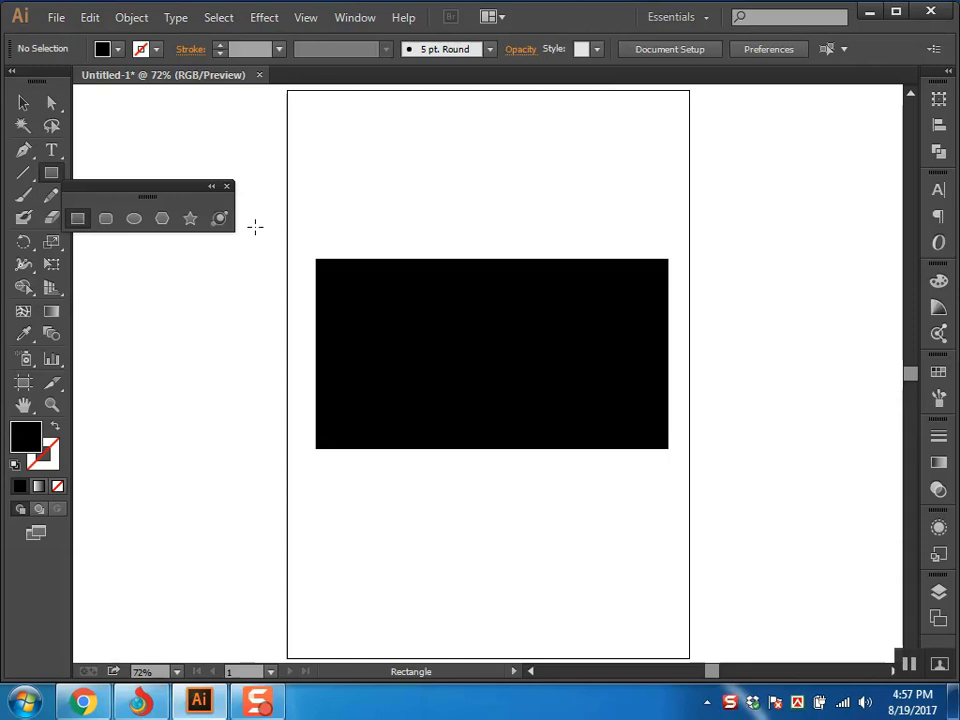
{"action": "left_click_drag", "start_coordinate": [110, 197], "coordinate": [193, 160]}
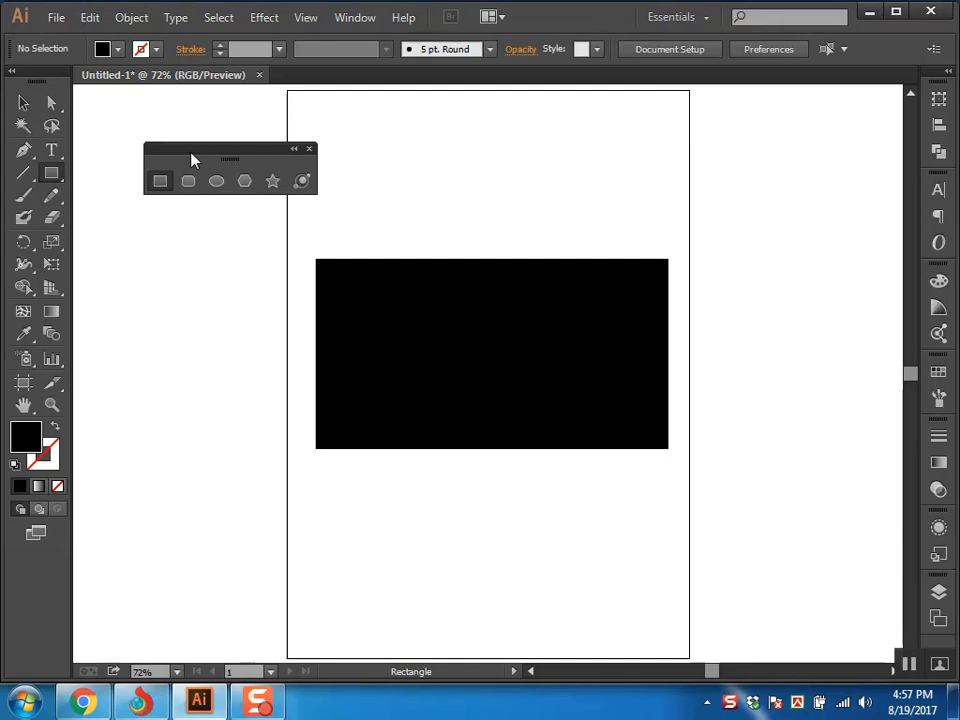
{"action": "left_click_drag", "start_coordinate": [219, 159], "coordinate": [207, 125]}
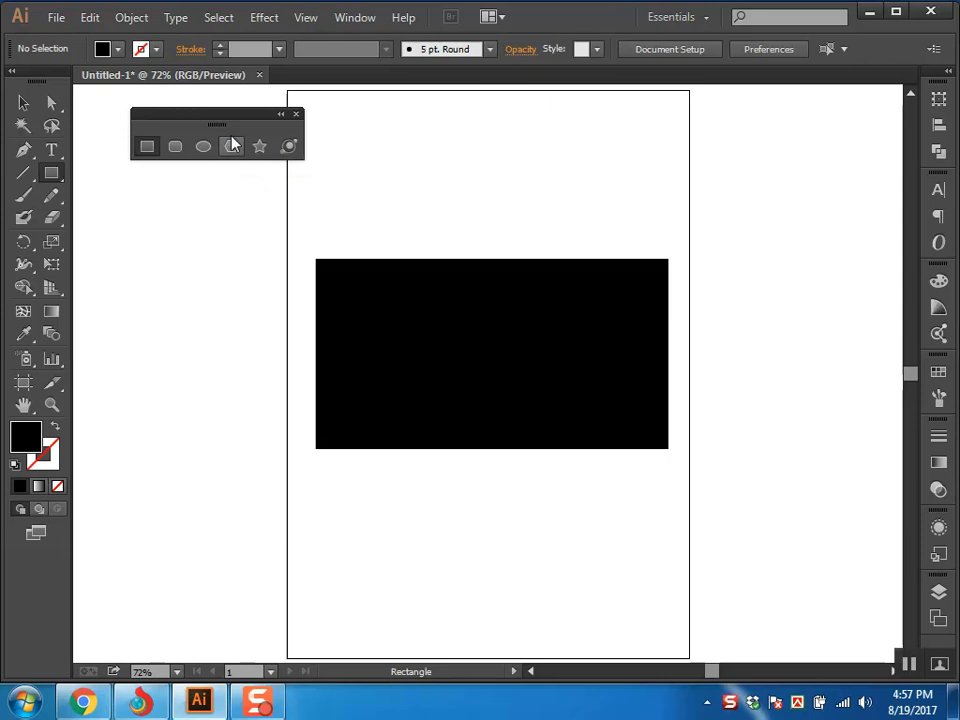
{"action": "left_click", "coordinate": [52, 174]}
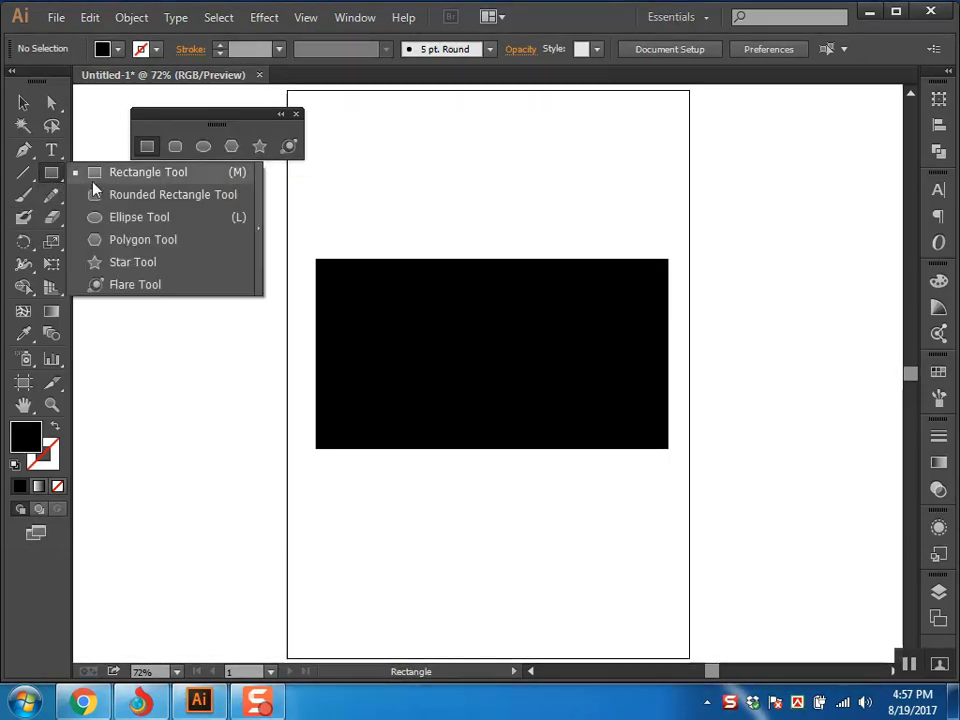
{"action": "left_click", "coordinate": [57, 178]}
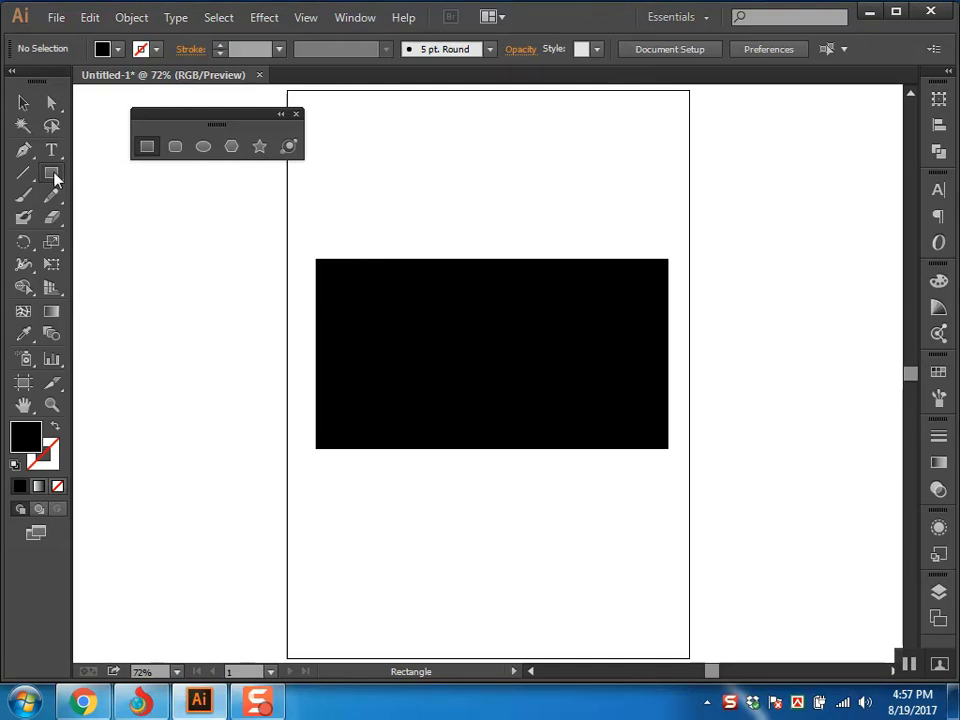
Close the floating shape tools set and select the black rectangle with the Direct Selection tool.
{"action": "left_click_drag", "start_coordinate": [240, 122], "coordinate": [195, 101]}
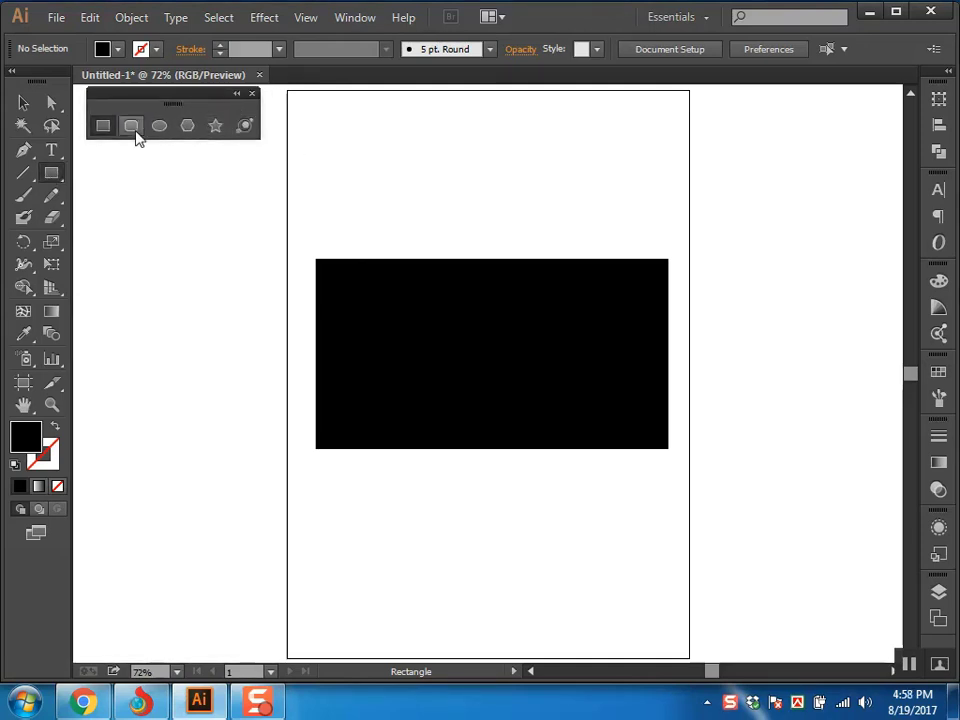
{"action": "left_click", "coordinate": [252, 94]}
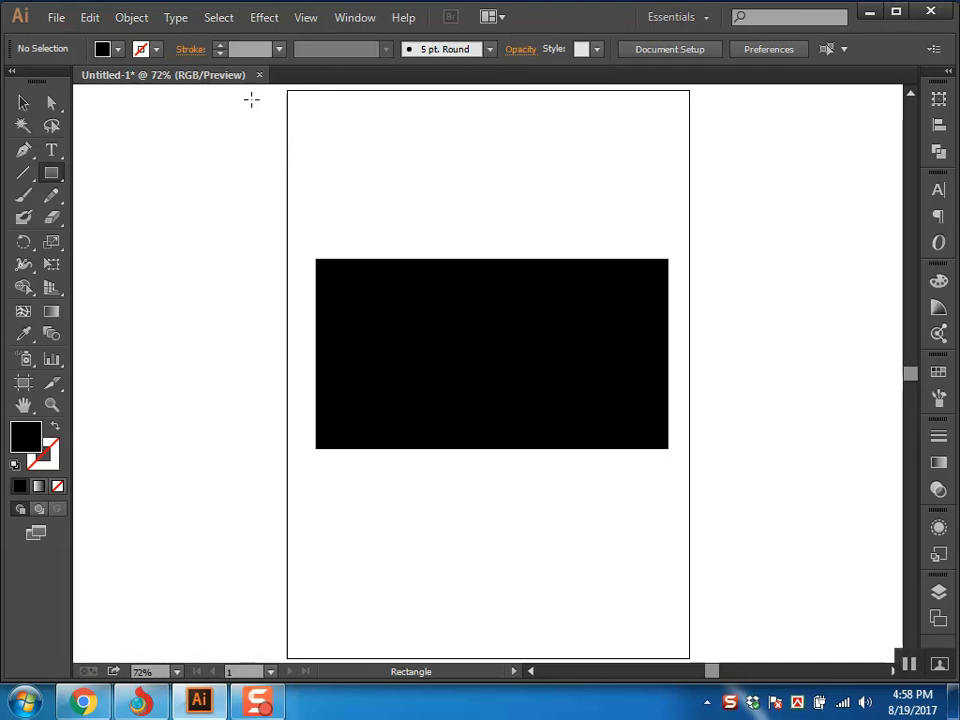
{"action": "left_click", "coordinate": [54, 112]}
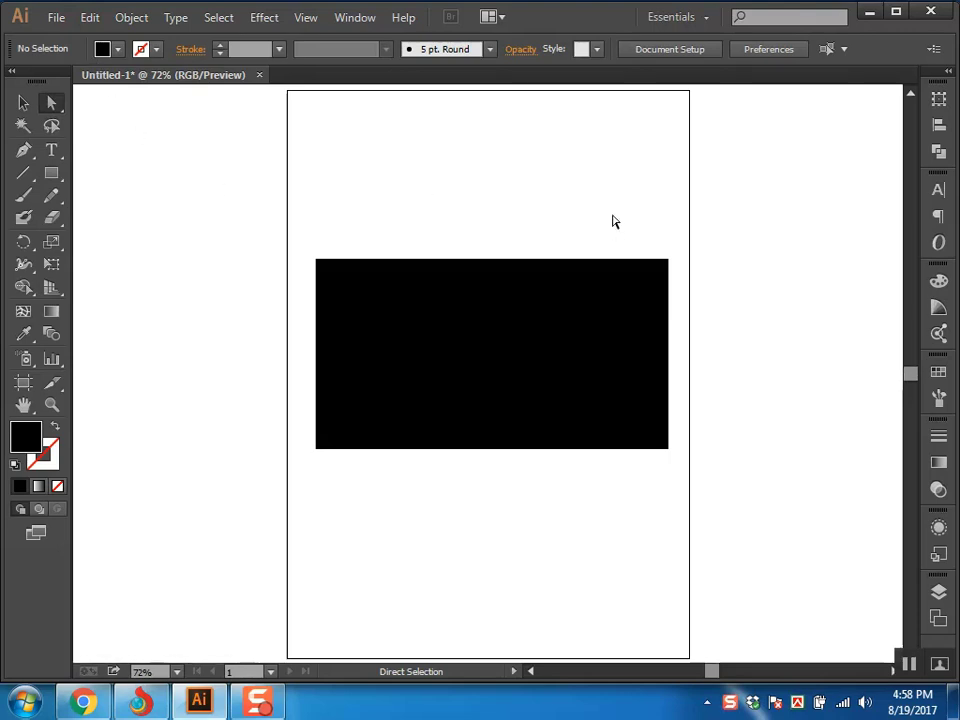
{"action": "left_click", "coordinate": [538, 317]}
{"action": "key", "text": "ctrl"}
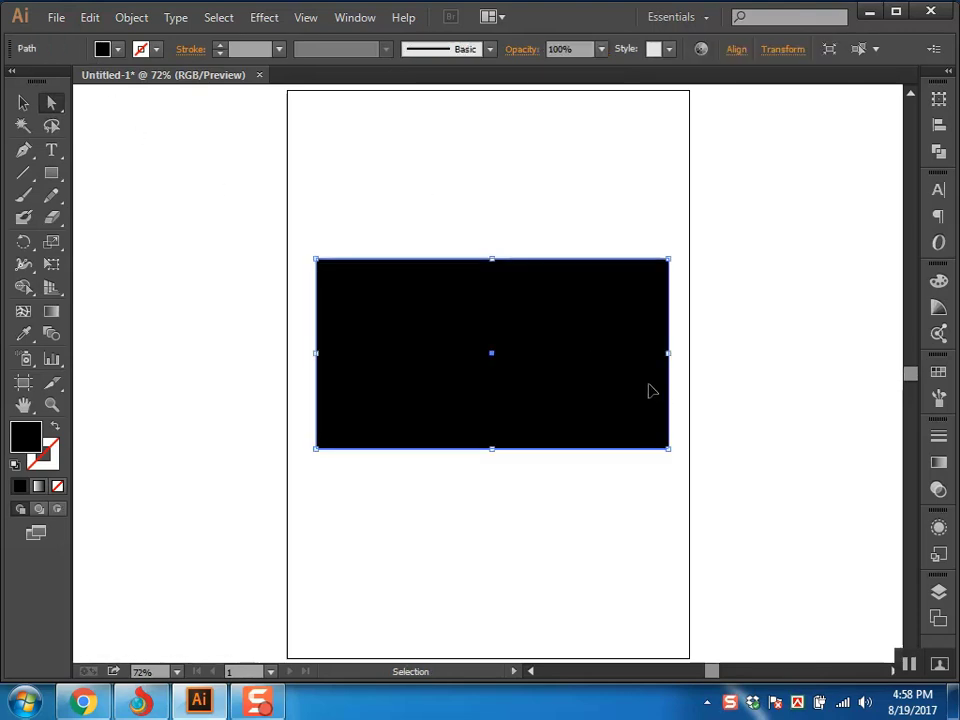
Display the artwork in outline mode and zoom in on the rectangle.
{"action": "key", "text": "ctrl+y"}
{"action": "key", "text": "ctrl+space"}
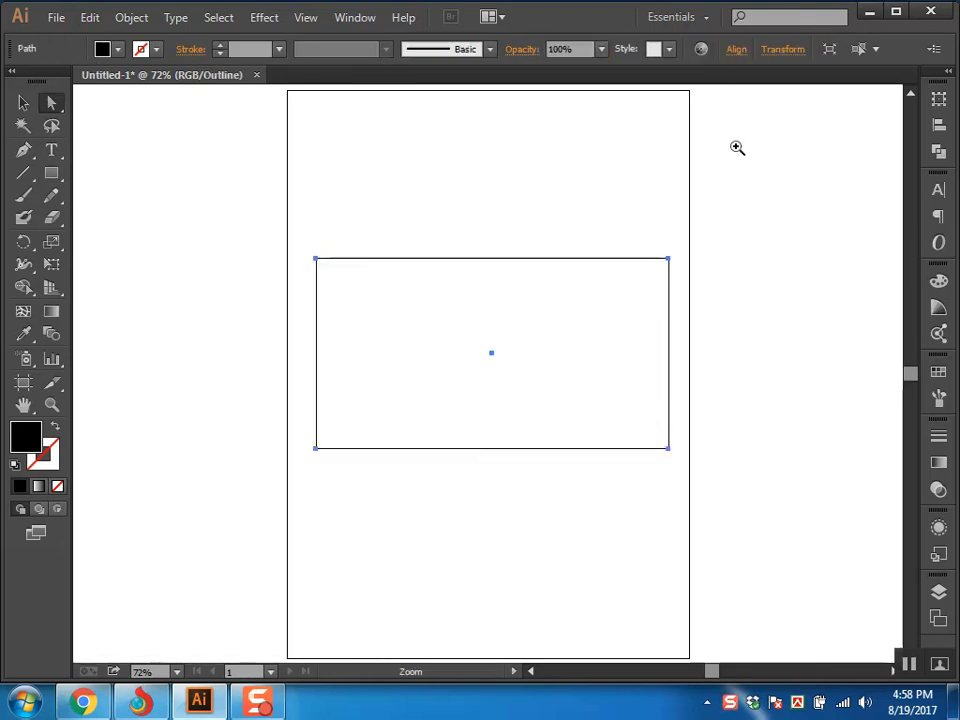
{"action": "left_click_drag", "start_coordinate": [737, 148], "coordinate": [247, 482]}
{"action": "left_click_drag", "start_coordinate": [433, 456], "coordinate": [446, 357]}
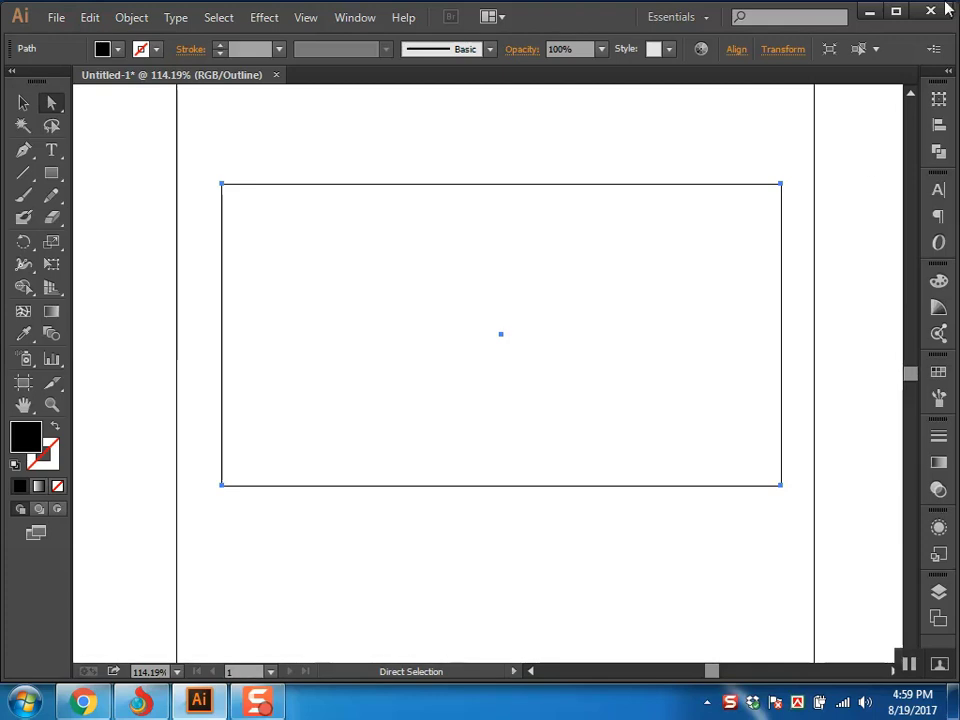
Practise selecting the rectangle by its centre point and by its upper-left and lower-right corner anchors, and deselect it.
{"action": "left_click", "coordinate": [521, 595]}
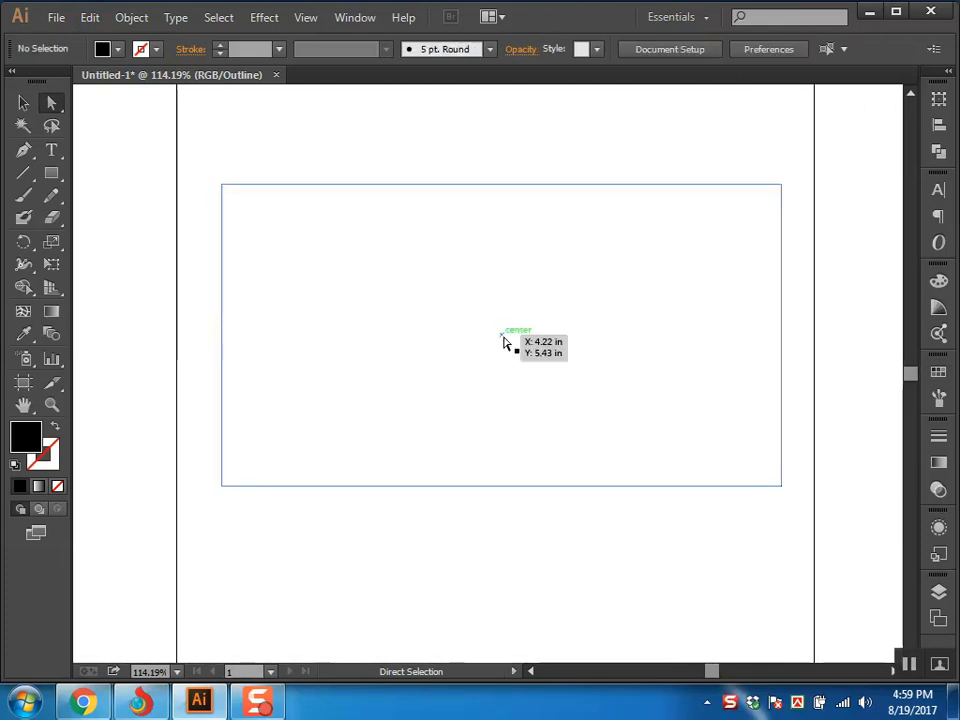
{"action": "left_click", "coordinate": [503, 341]}
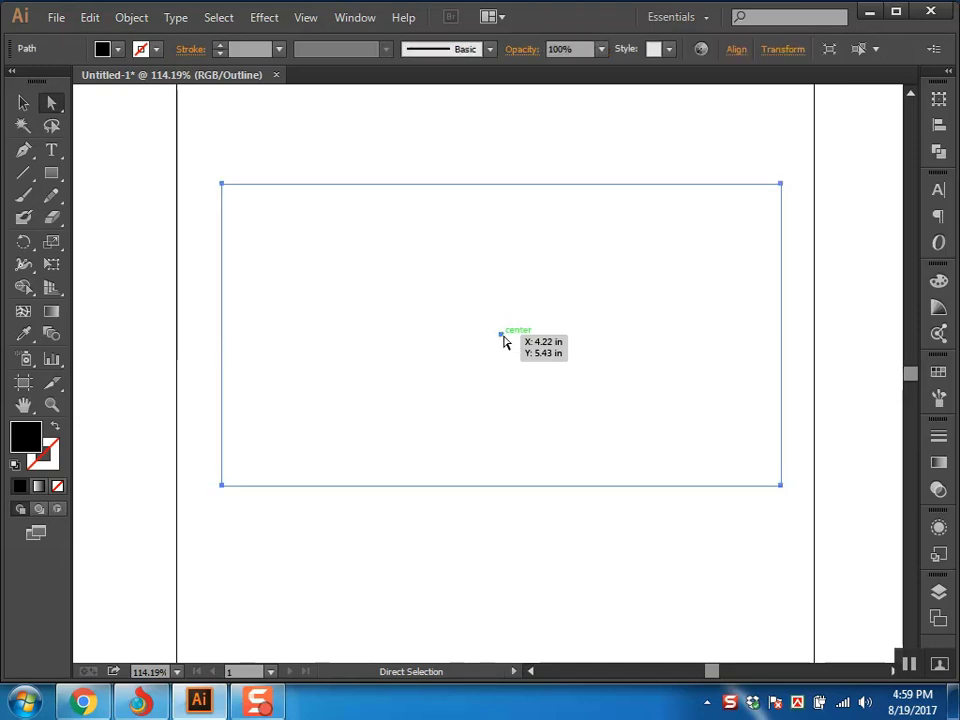
{"action": "left_click_drag", "start_coordinate": [274, 163], "coordinate": [180, 216]}
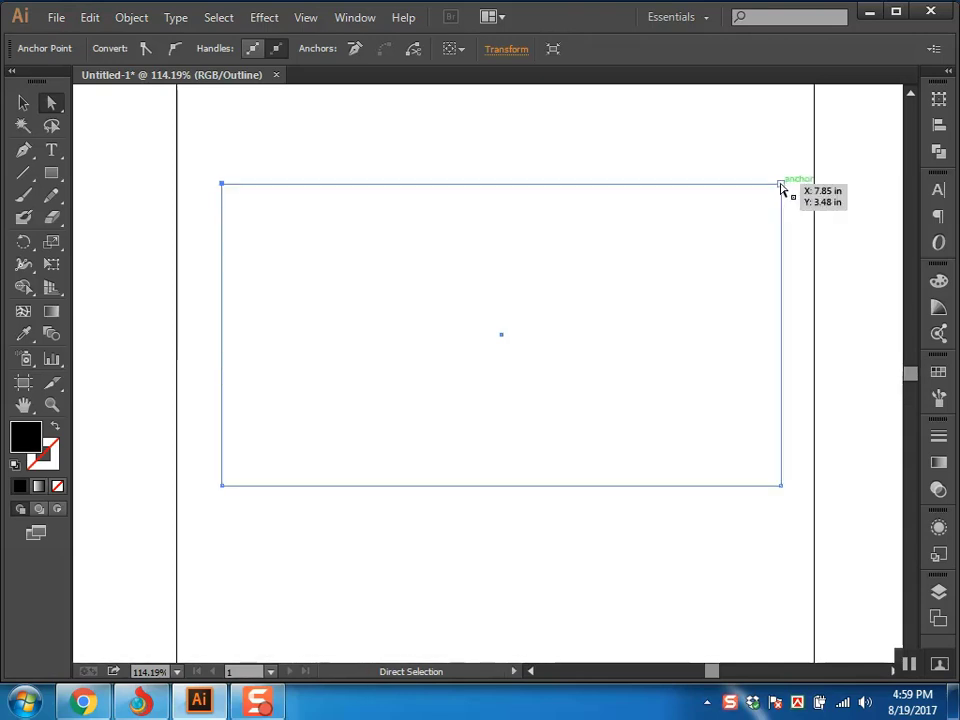
{"action": "left_click", "coordinate": [797, 486]}
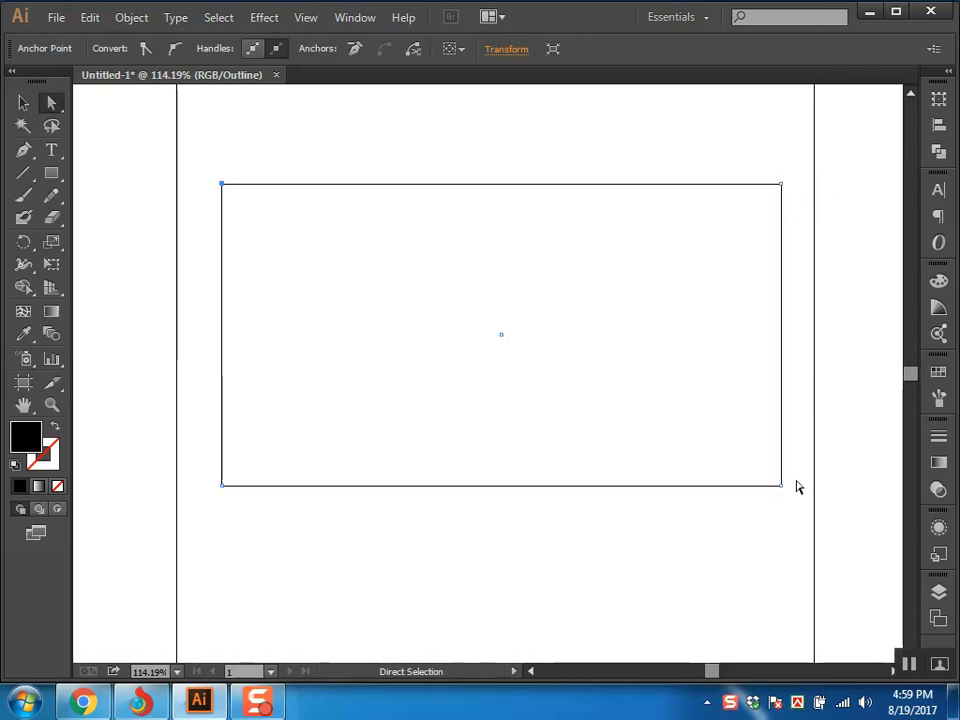
{"action": "left_click", "coordinate": [783, 487]}
{"action": "left_click", "coordinate": [876, 381]}
{"action": "left_click", "coordinate": [696, 197]}
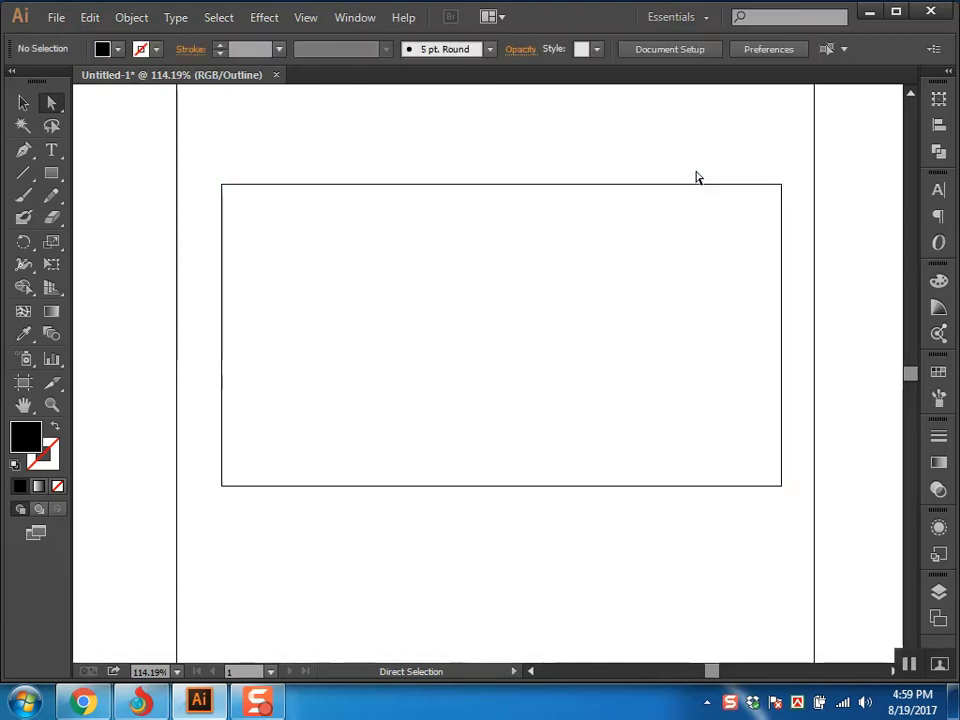
Practise selecting the whole rectangle path, its bottom and top edge segments, and its upper-right corner anchor.
{"action": "key", "text": "alt"}
{"action": "left_click", "coordinate": [781, 203], "text": "alt"}
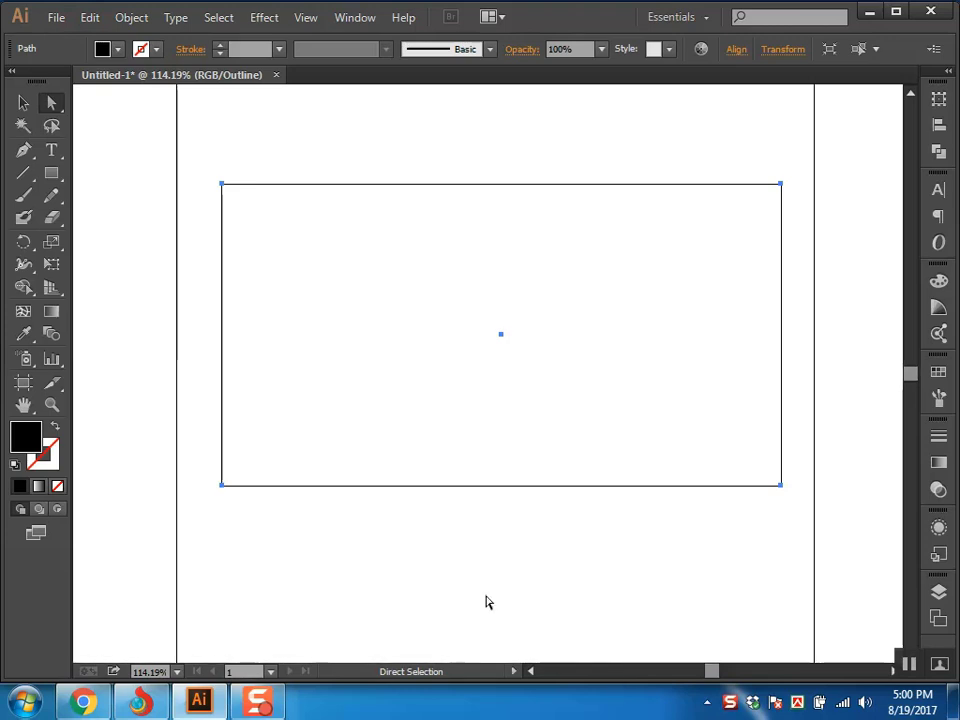
{"action": "left_click", "coordinate": [506, 486]}
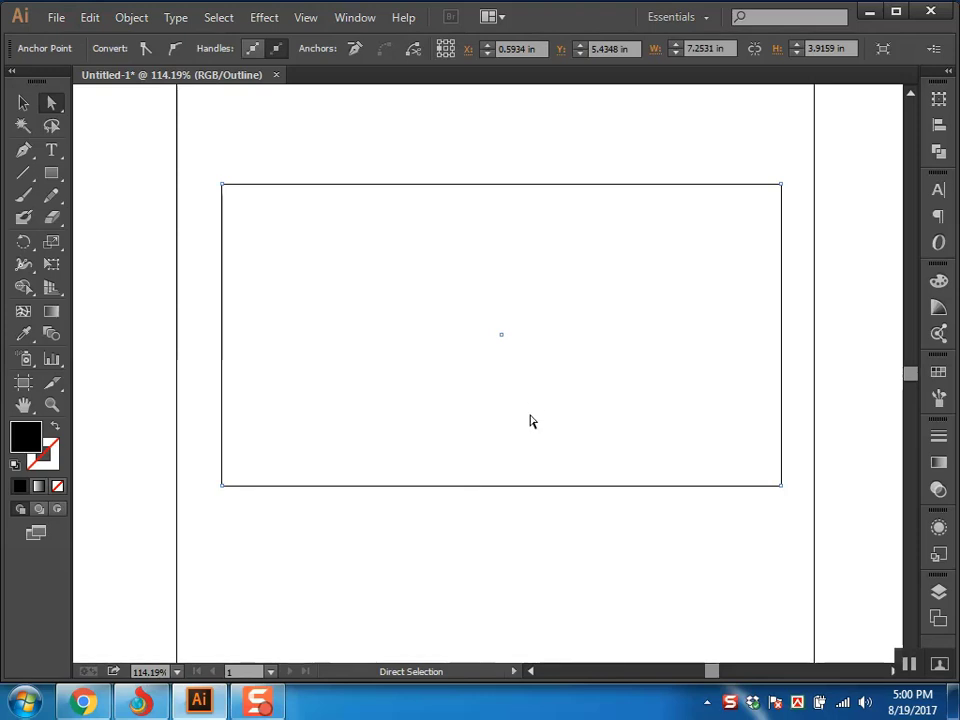
{"action": "left_click_drag", "start_coordinate": [518, 141], "coordinate": [470, 228]}
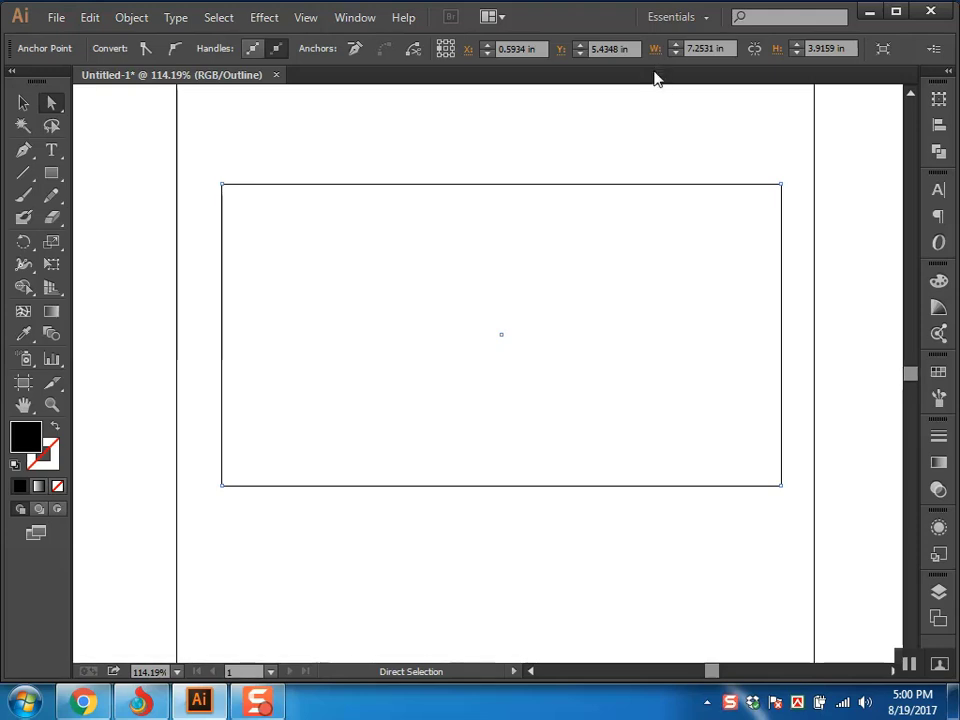
{"action": "left_click", "coordinate": [593, 291]}
{"action": "left_click", "coordinate": [782, 186]}
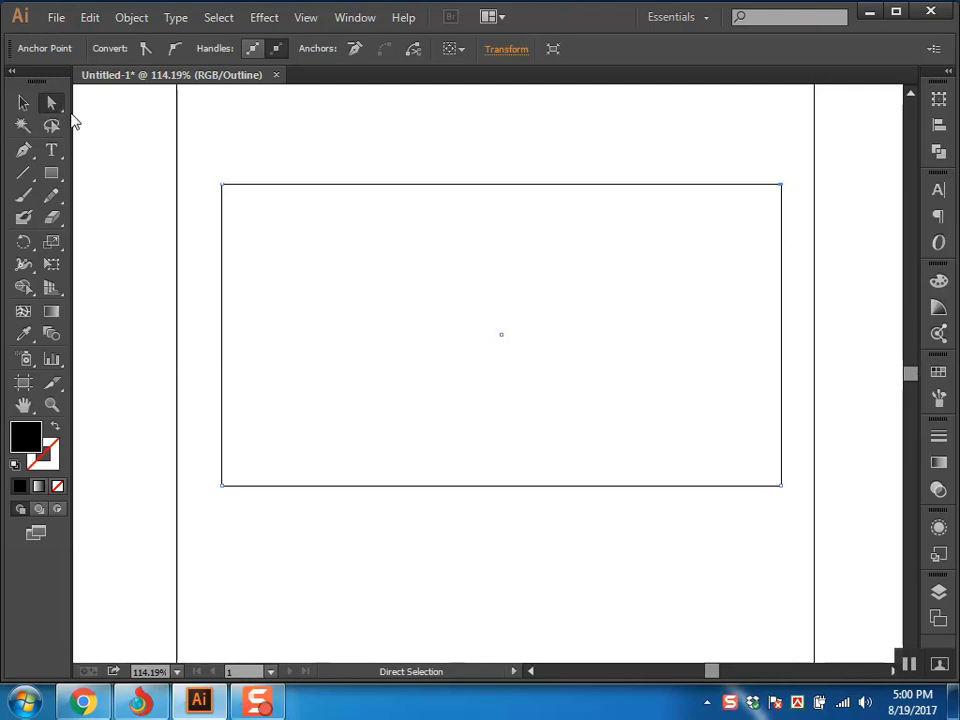
Return the artwork to the filled preview display and deselect the rectangle.
{"action": "key", "text": "v"}
{"action": "key", "text": "ctrl+y"}
{"action": "left_click", "coordinate": [96, 124]}
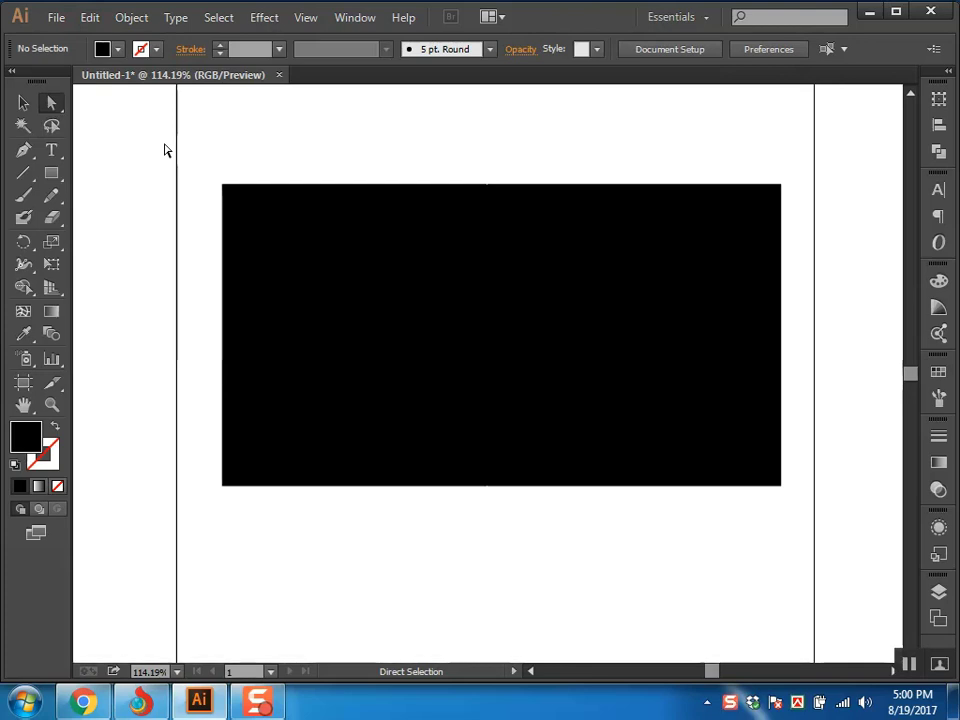
Pull the rectangle's upper-left corner anchor inward and move its upper-right corner anchor to about X 6.84 in, Y 2.51 in.
{"action": "mouse_move", "coordinate": [88, 698]}
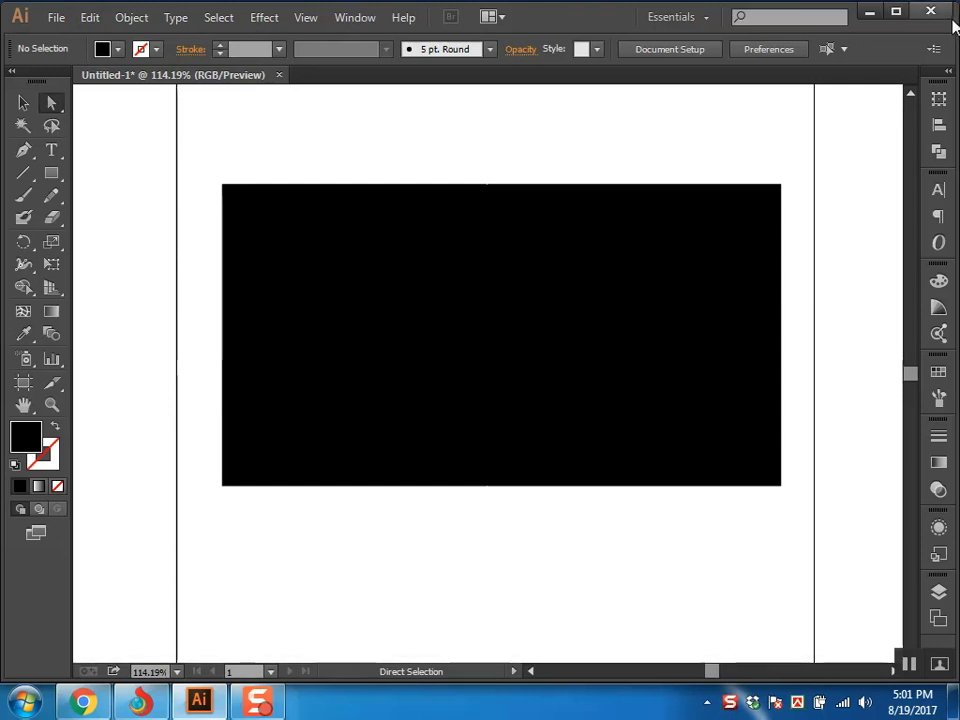
{"action": "left_click", "coordinate": [224, 186]}
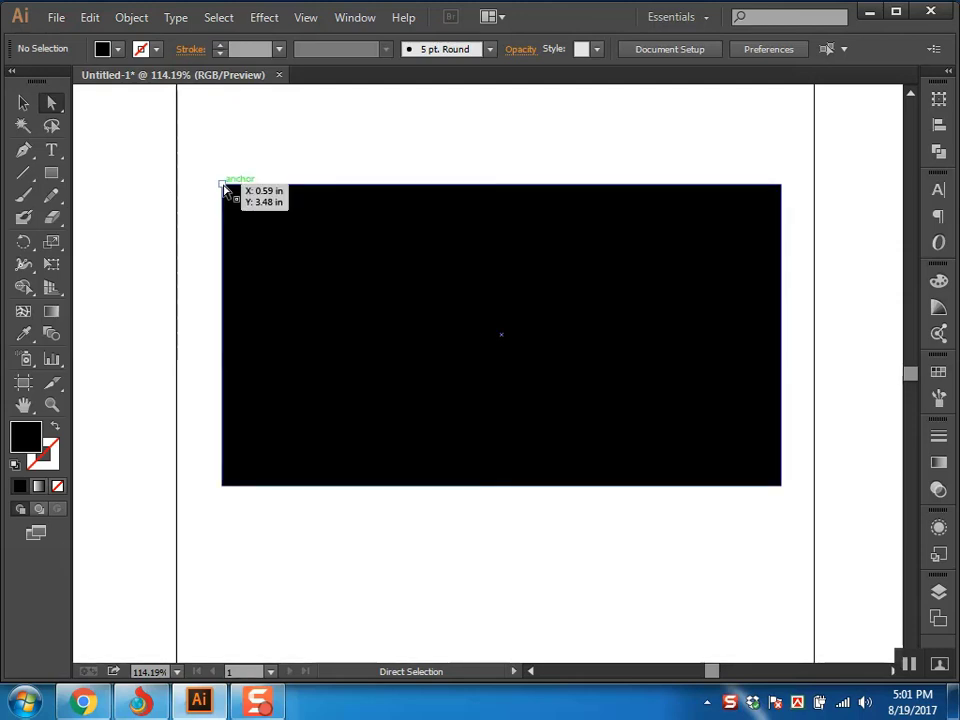
{"action": "left_click", "coordinate": [224, 188]}
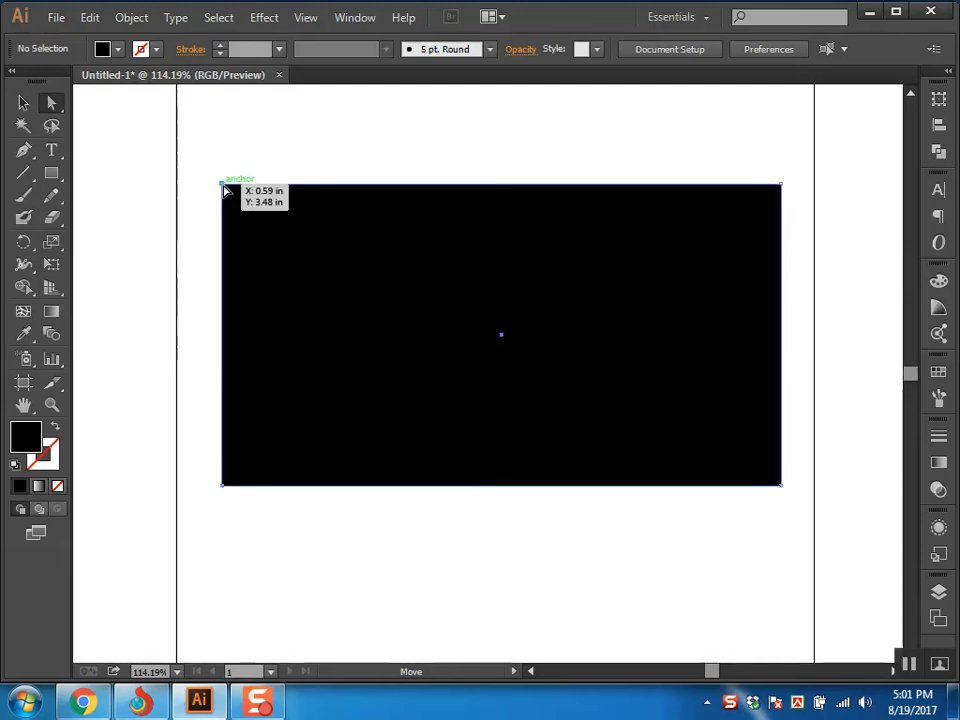
{"action": "left_click_drag", "start_coordinate": [224, 188], "coordinate": [361, 336]}
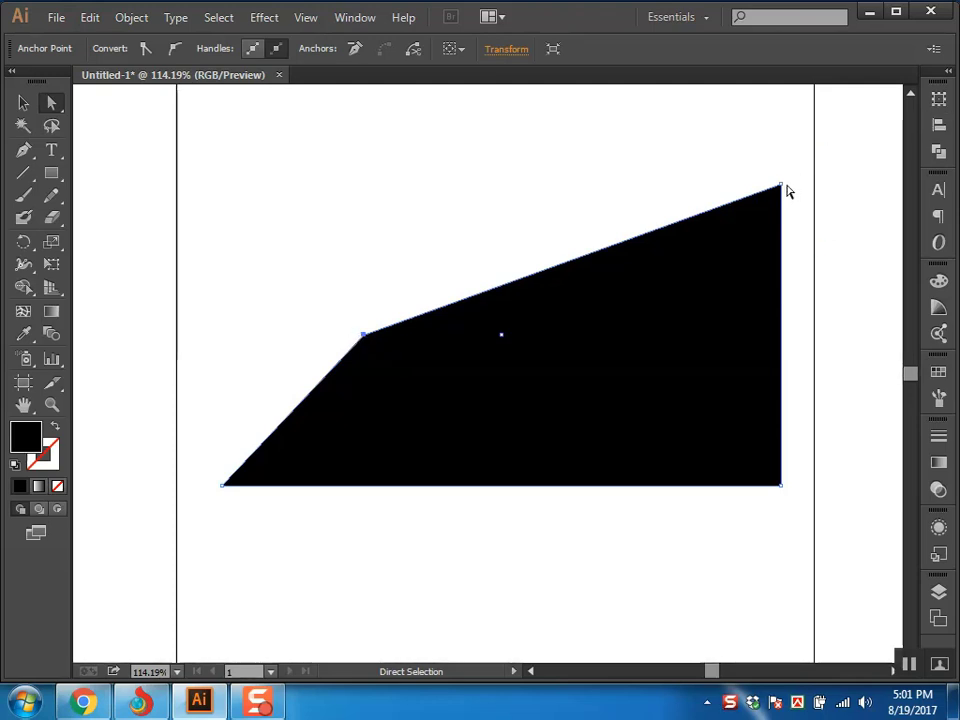
{"action": "left_click_drag", "start_coordinate": [785, 188], "coordinate": [703, 252]}
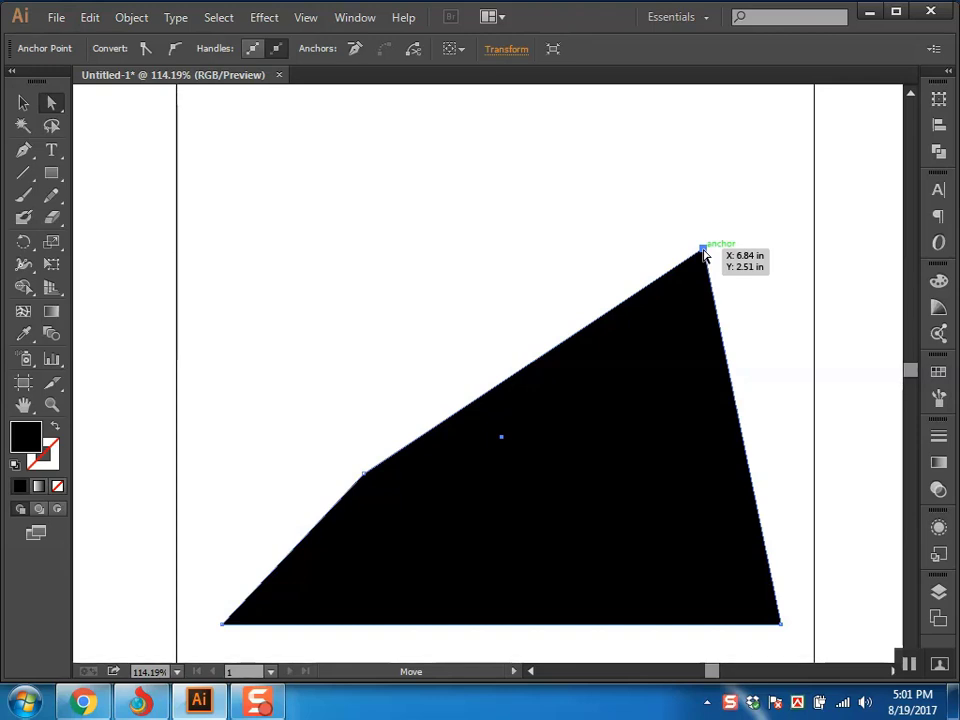
{"action": "left_click_drag", "start_coordinate": [744, 238], "coordinate": [640, 270]}
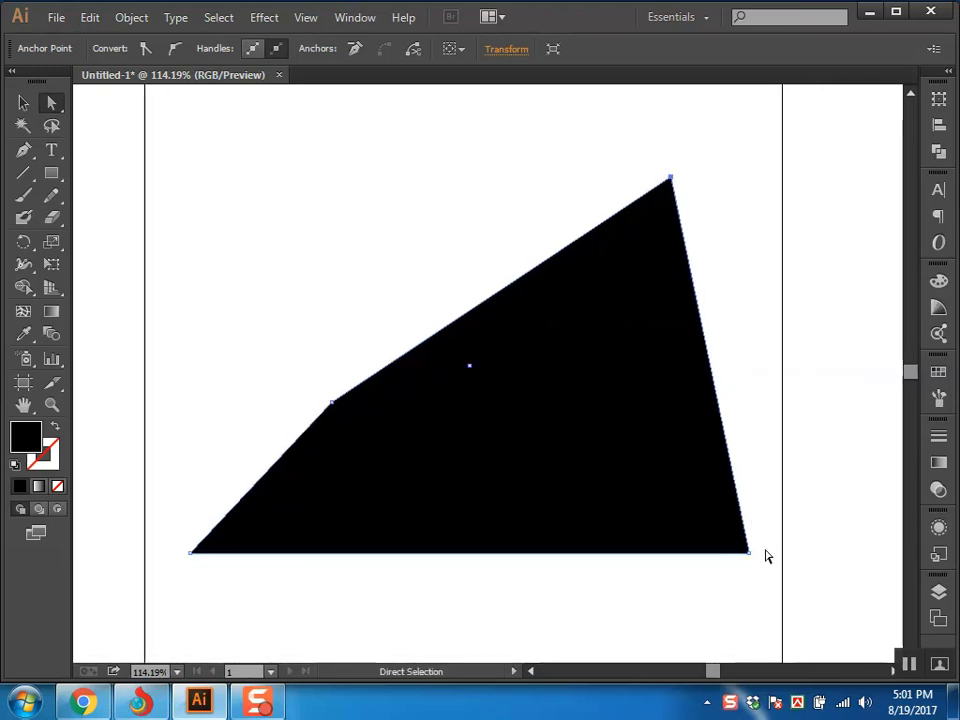
Move the lower-right corner anchor close to the upper-left one, and the lower-left anchor to about X 3.1 in, Y 7.87 in.
{"action": "left_click_drag", "start_coordinate": [750, 555], "coordinate": [370, 410]}
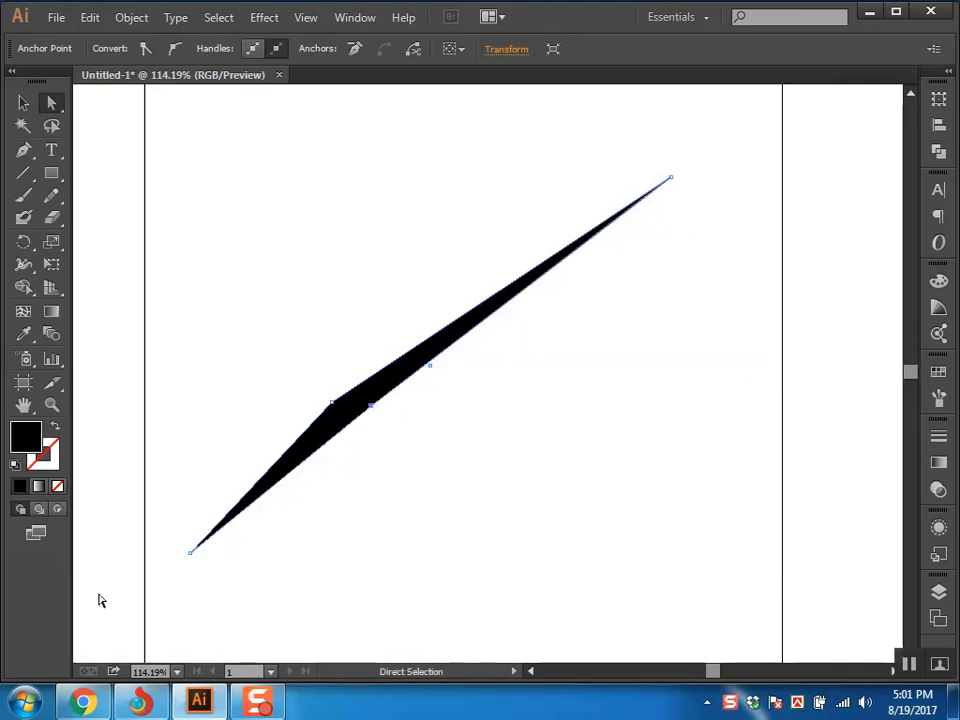
{"action": "left_click_drag", "start_coordinate": [190, 555], "coordinate": [385, 597]}
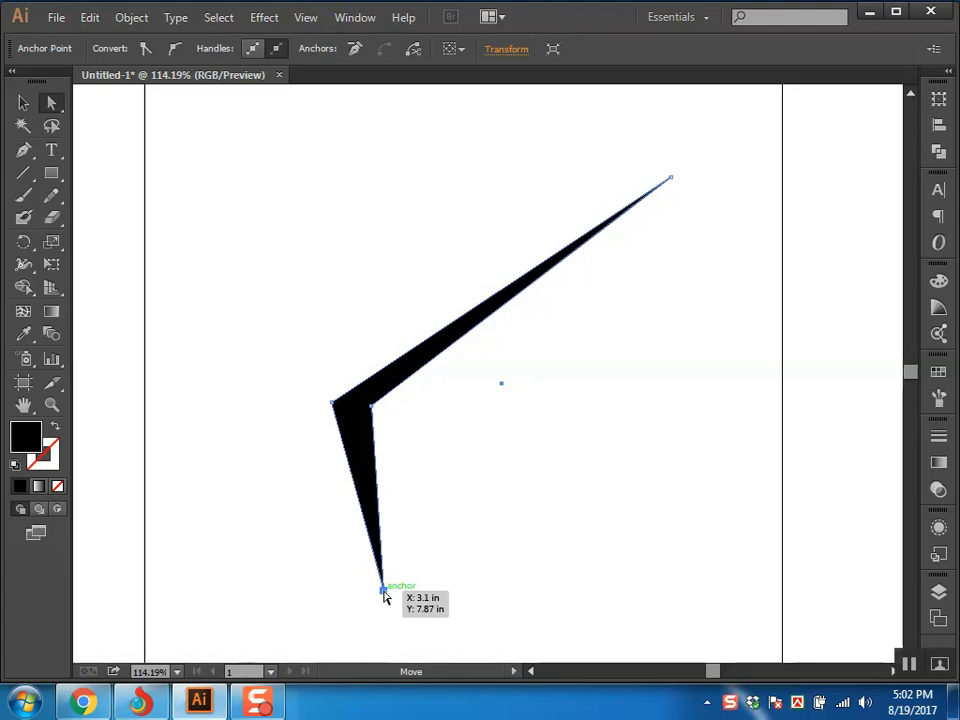
{"action": "left_click_drag", "start_coordinate": [383, 592], "coordinate": [383, 592]}
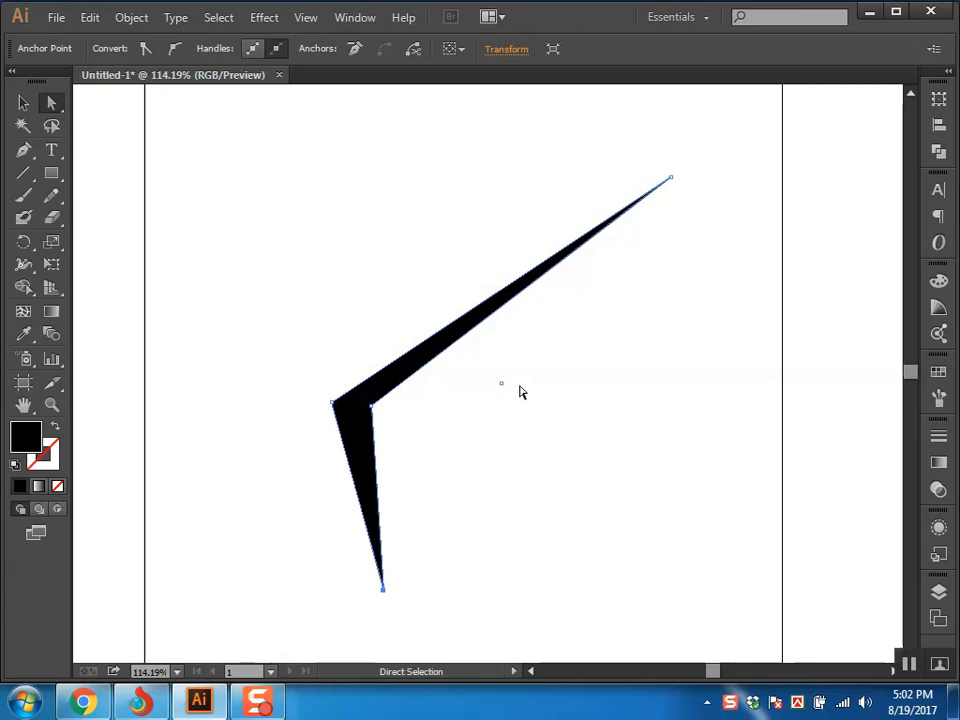
Move the shape's inner corner up along the long arm, raise its lower tip beneath it, and swap the fill and stroke.
{"action": "left_click", "coordinate": [501, 386]}
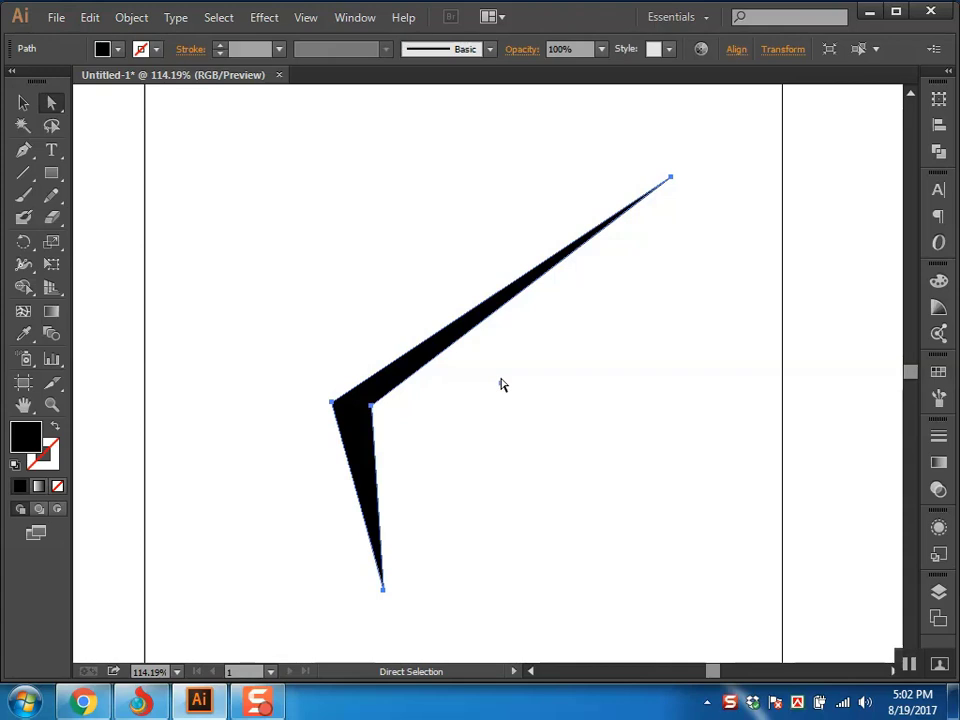
{"action": "left_click", "coordinate": [388, 432]}
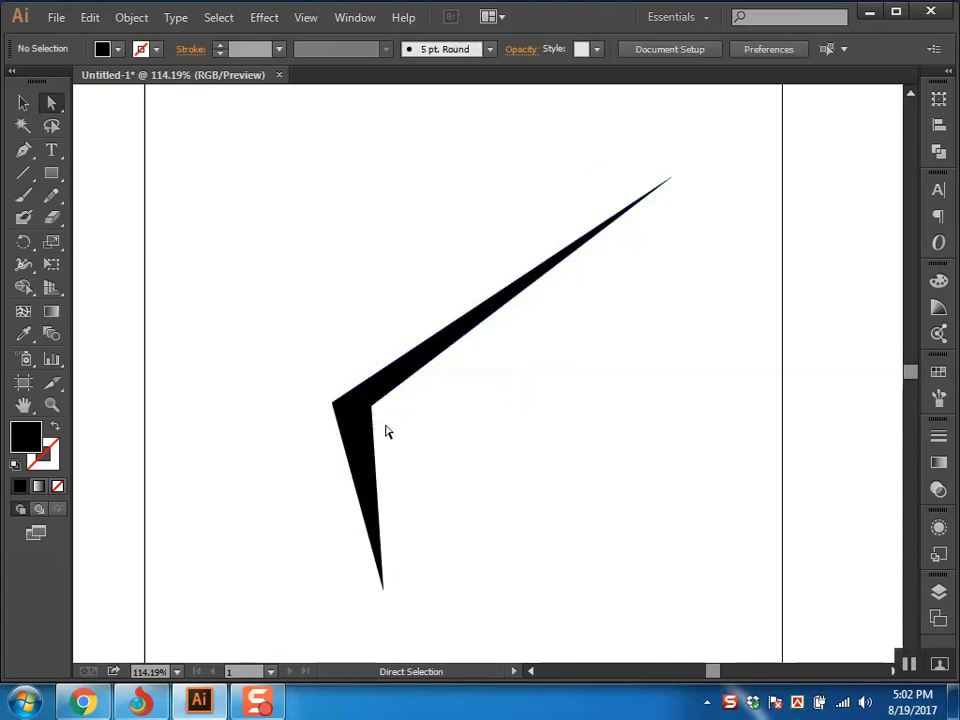
{"action": "left_click_drag", "start_coordinate": [375, 407], "coordinate": [466, 356]}
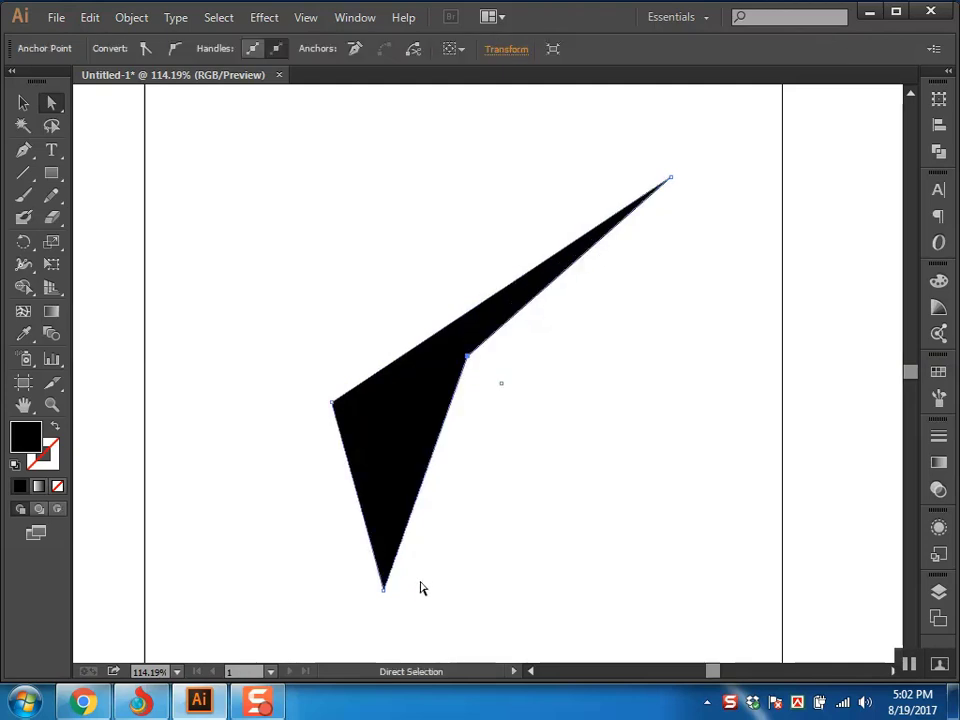
{"action": "left_click_drag", "start_coordinate": [385, 597], "coordinate": [462, 453]}
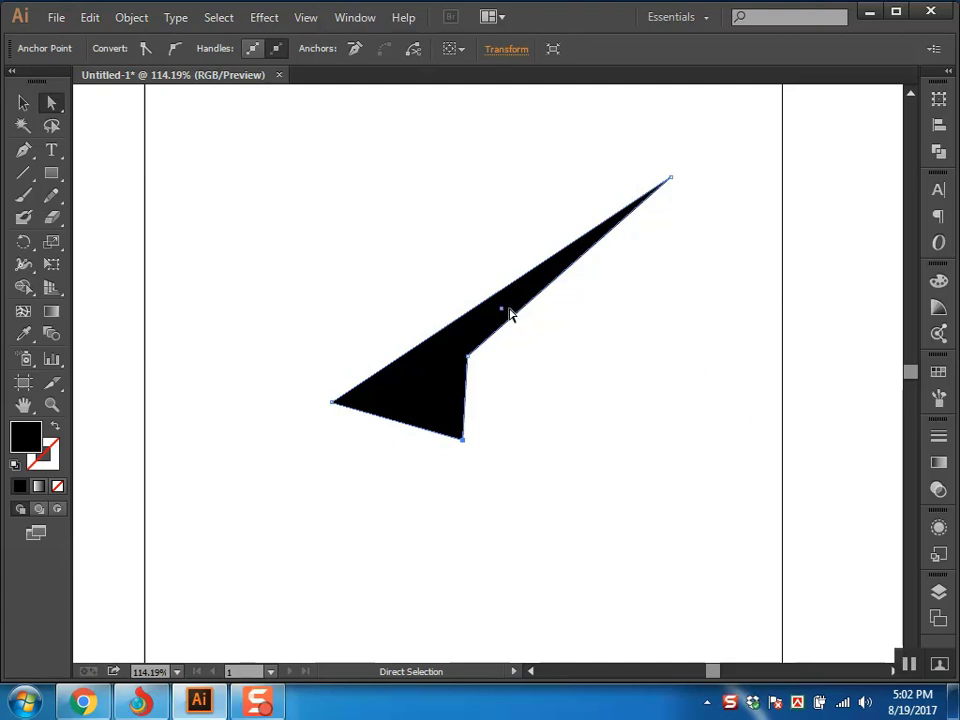
{"action": "key", "text": "shift+x"}
Draw a rectangle framing the outlined shape from its upper-right tip to its lower-left extent.
{"action": "left_click", "coordinate": [51, 173]}
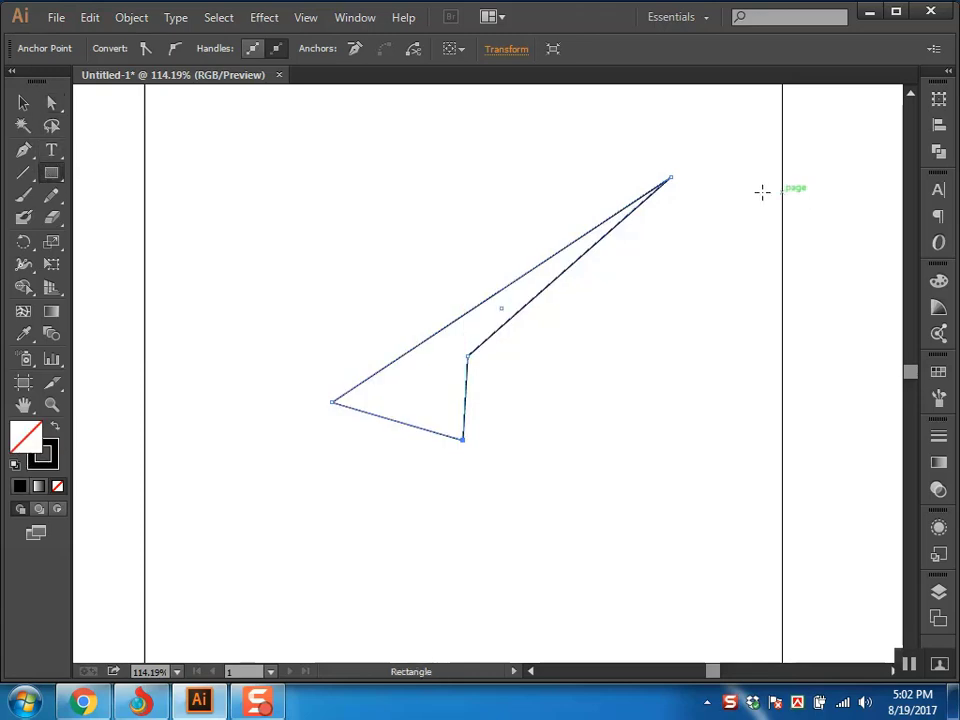
{"action": "left_click_drag", "start_coordinate": [671, 178], "coordinate": [333, 440]}
{"action": "key", "text": "ctrl"}
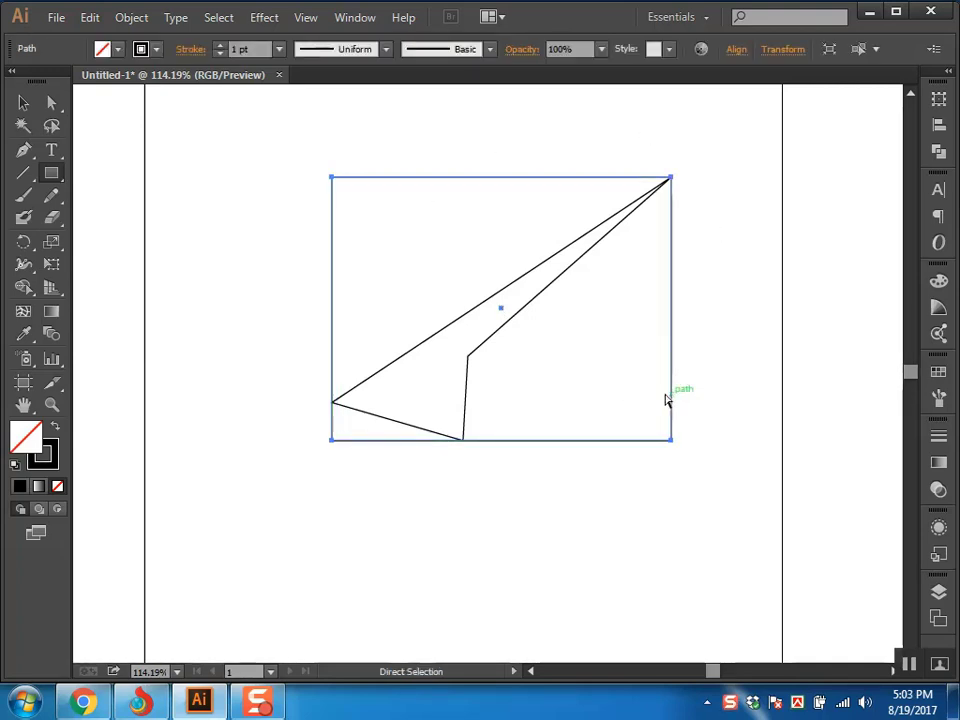
{"action": "left_click", "coordinate": [718, 330]}
{"action": "left_click_drag", "start_coordinate": [718, 330], "coordinate": [611, 371]}
{"action": "key", "text": "a"}
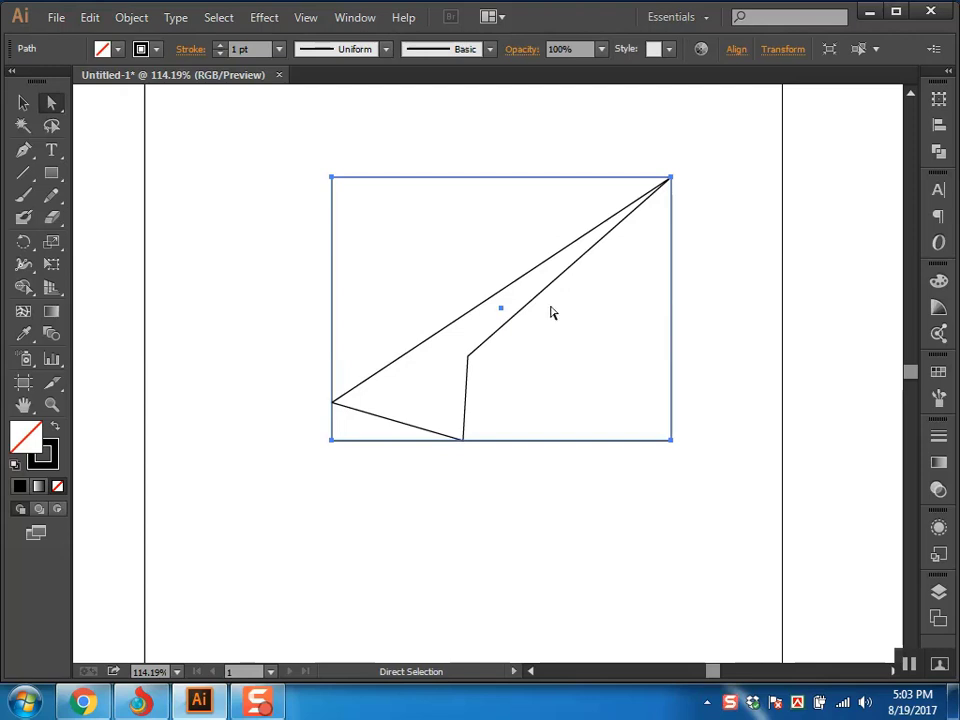
Try moving the framing rectangle, undo the moves, and delete the rectangle.
{"action": "key", "text": "alt"}
{"action": "left_click", "coordinate": [533, 304], "text": "alt"}
{"action": "left_click_drag", "start_coordinate": [533, 304], "coordinate": [551, 332]}
{"action": "key", "text": "ctrl+z"}
{"action": "left_click", "coordinate": [574, 332]}
{"action": "left_click_drag", "start_coordinate": [503, 304], "coordinate": [467, 339]}
{"action": "key", "text": "ctrl+z"}
{"action": "left_click", "coordinate": [752, 296]}
{"action": "left_click", "coordinate": [678, 266]}
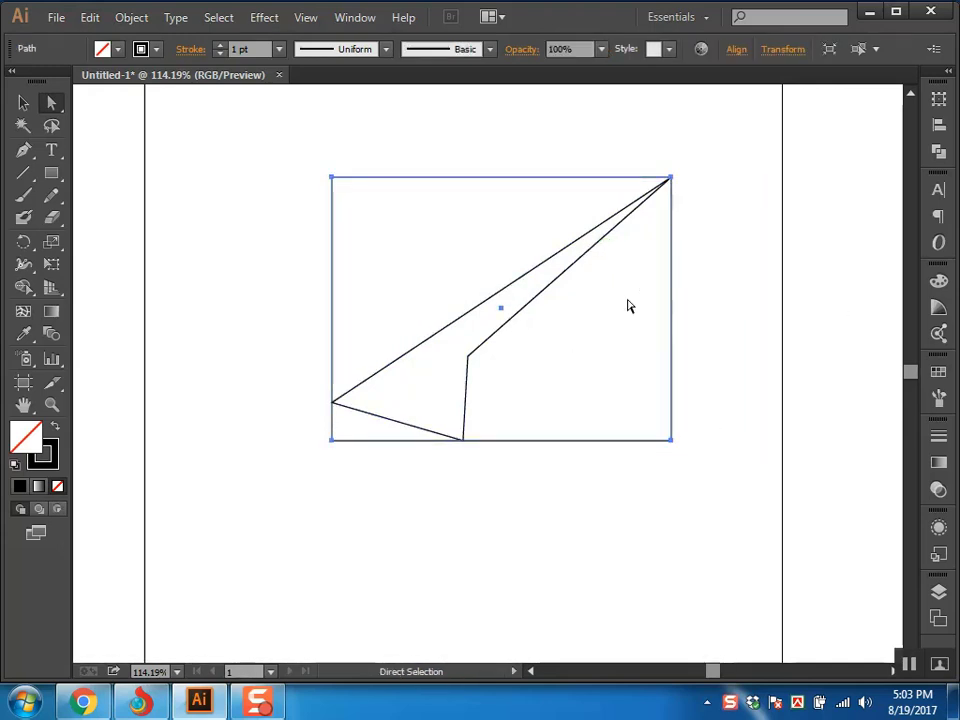
{"action": "key", "text": "Delete"}
Select the long upper edge of the remaining shape and deselect it.
{"action": "left_click", "coordinate": [514, 285]}
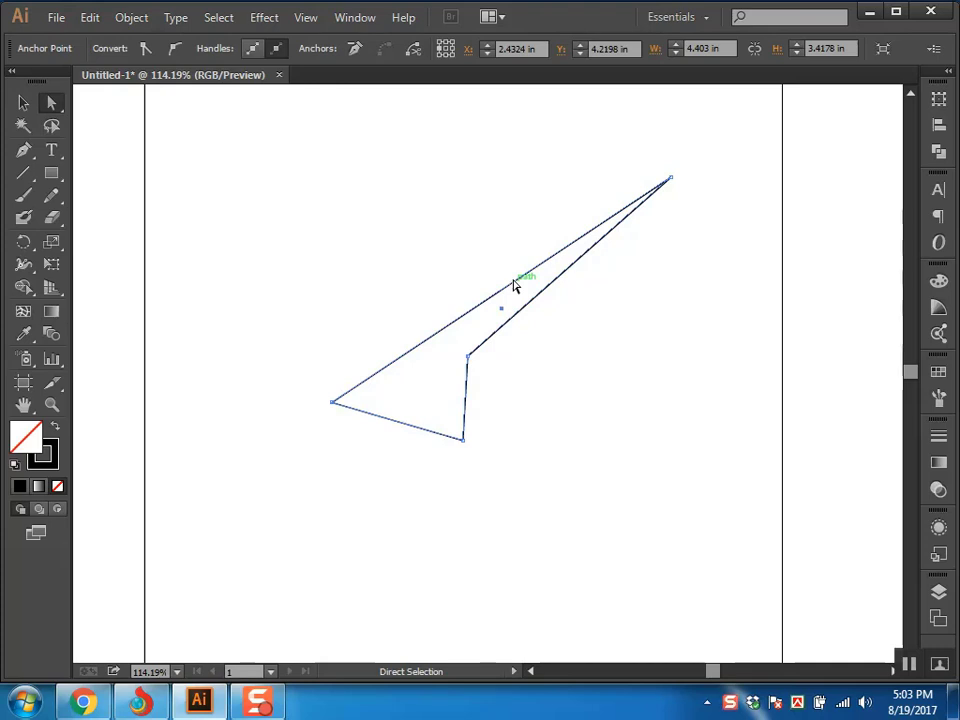
{"action": "left_click", "coordinate": [679, 276]}
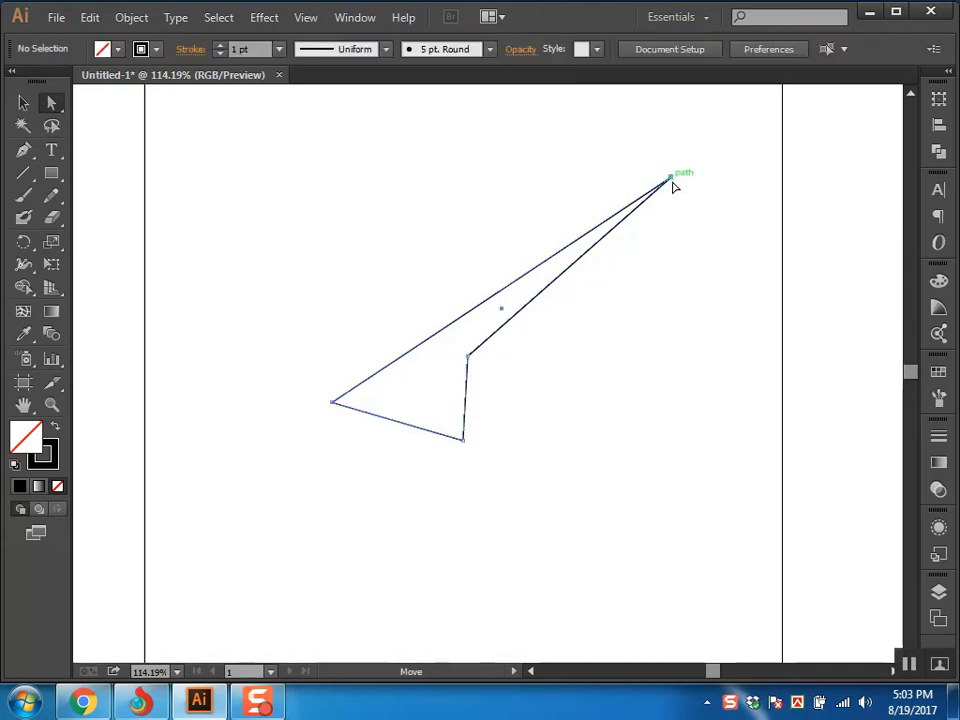
Pull the shape's upper-right tip in toward its body, and delete the whole shape.
{"action": "left_click_drag", "start_coordinate": [671, 181], "coordinate": [552, 245]}
{"action": "mouse_move", "coordinate": [562, 255]}
{"action": "left_mouse_down"}
{"action": "mouse_move", "coordinate": [572, 259]}
{"action": "mouse_move", "coordinate": [564, 257]}
{"action": "left_mouse_up"}
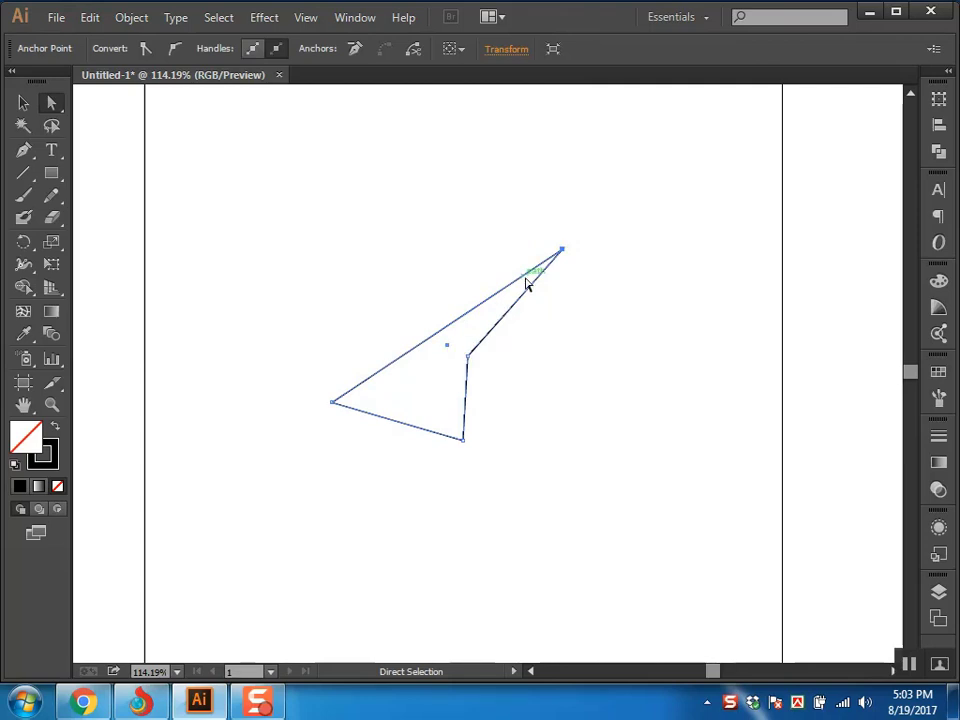
{"action": "left_click", "coordinate": [631, 274]}
{"action": "left_click", "coordinate": [469, 324]}
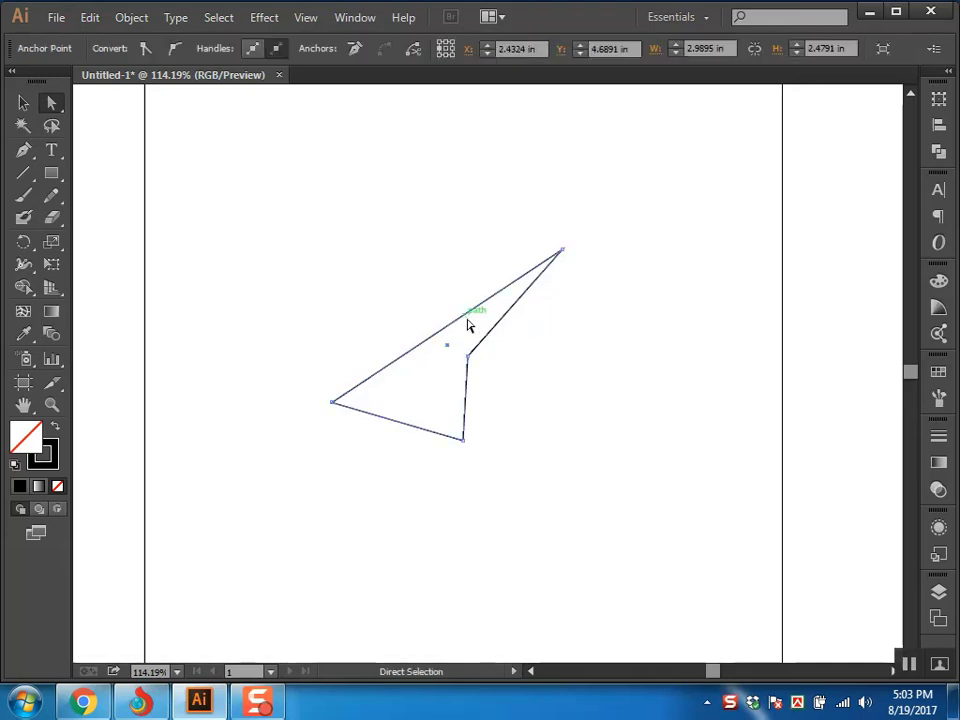
{"action": "key", "text": "Delete"}
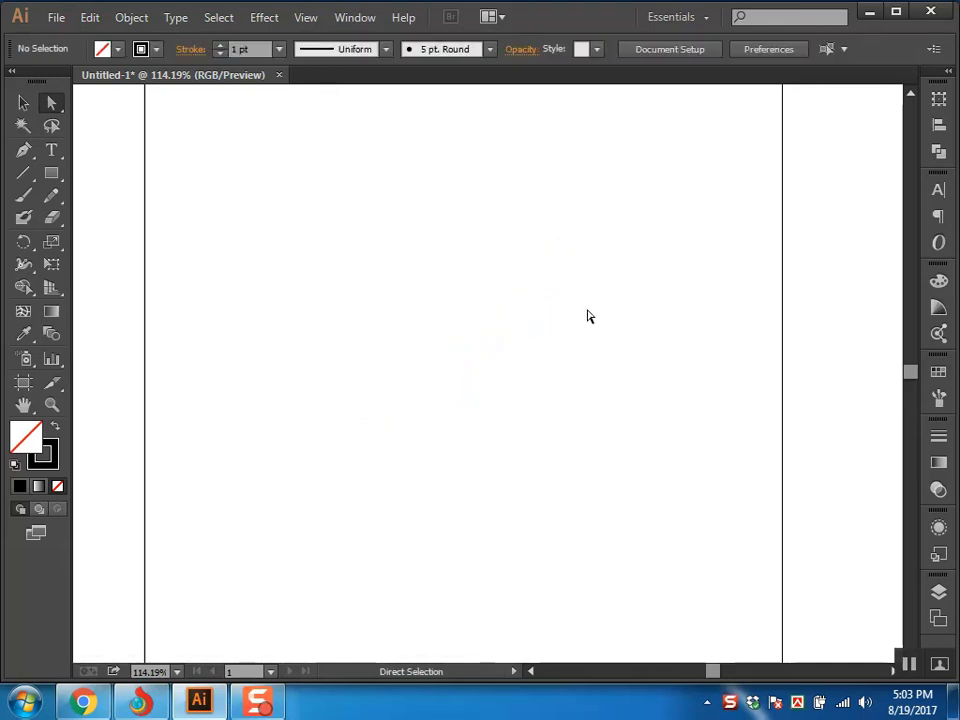
Draw a rectangle about 4.2 in wide and 1.76 in high on the empty artboard, deselect it, and switch to Outline view.
{"action": "key", "text": "m"}
{"action": "left_click_drag", "start_coordinate": [305, 241], "coordinate": [629, 377]}
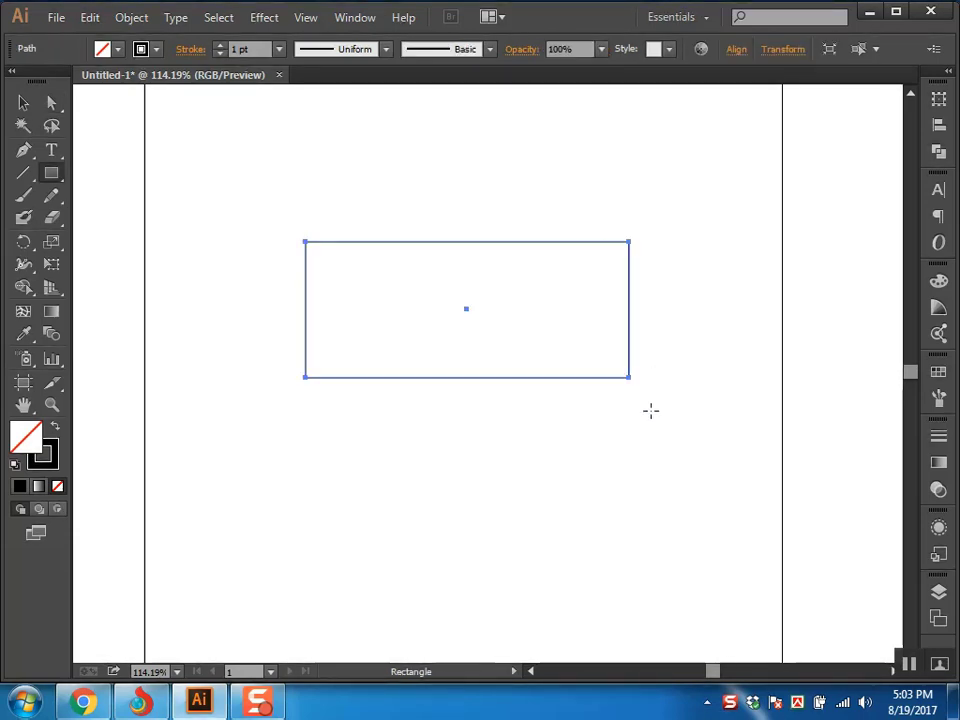
{"action": "left_click", "coordinate": [51, 102]}
{"action": "left_click", "coordinate": [452, 224]}
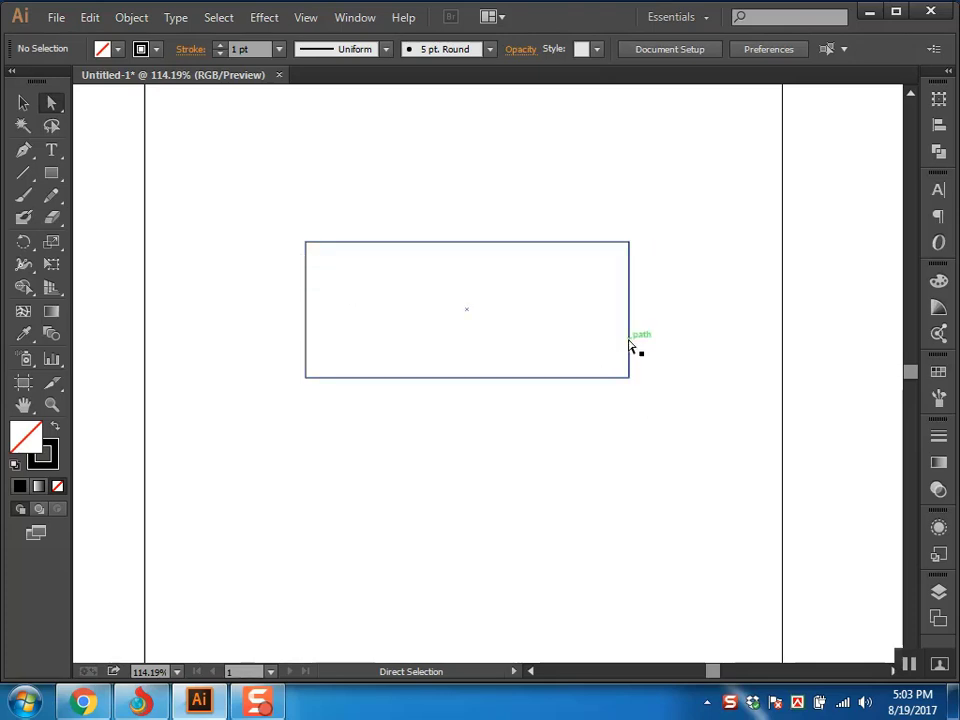
{"action": "key", "text": "ctrl+y"}
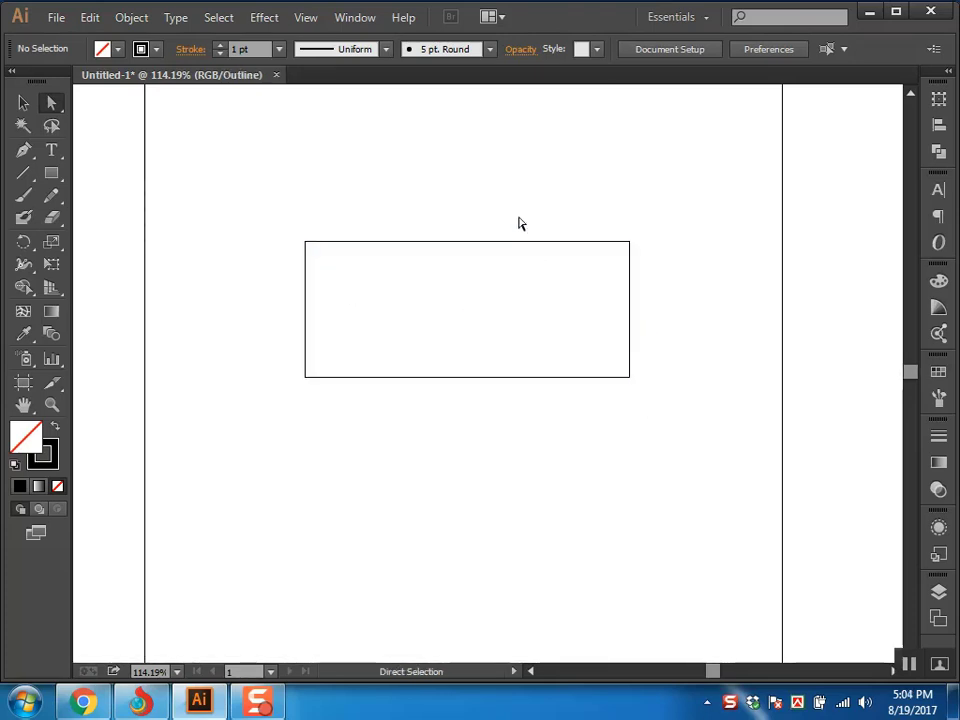
Select the rectangle by its centre point, deselect it, and practise selecting only its upper edge.
{"action": "left_click", "coordinate": [468, 304]}
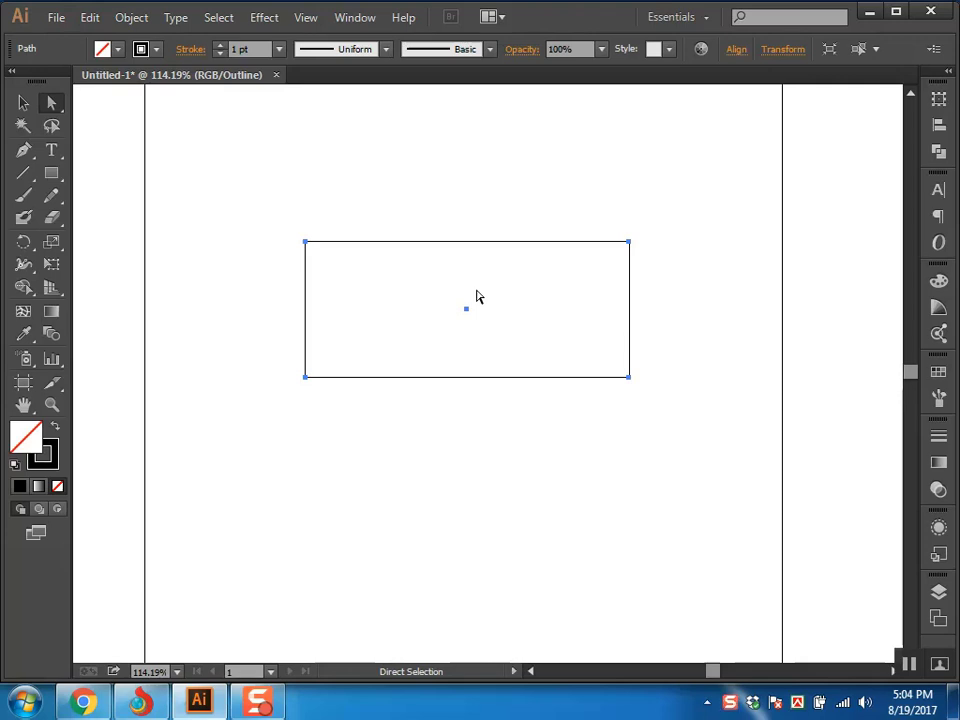
{"action": "left_click", "coordinate": [494, 213]}
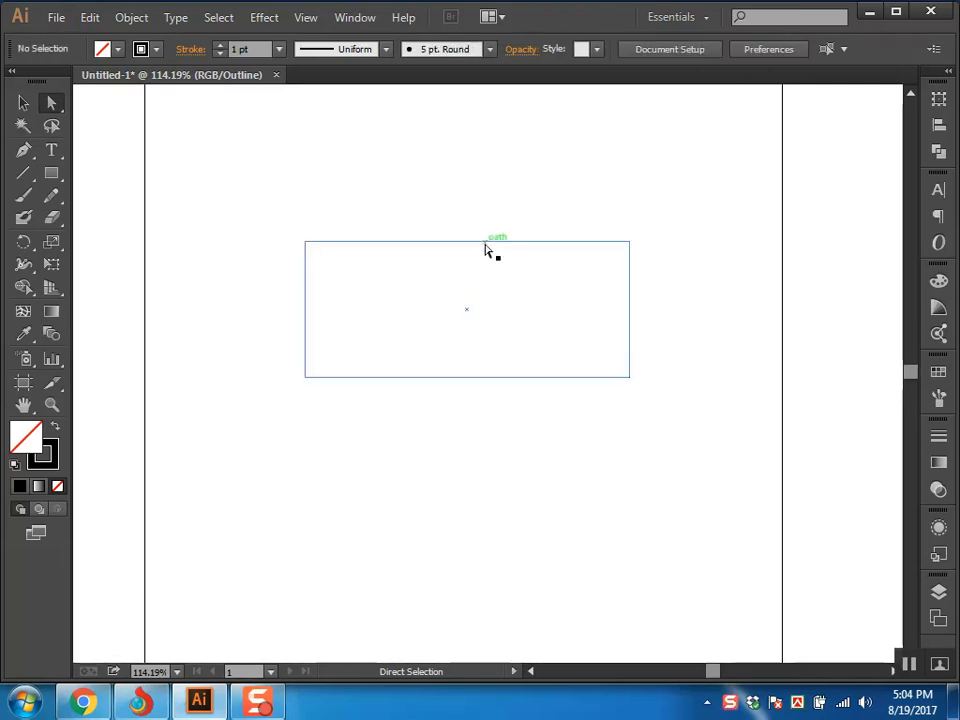
{"action": "left_click", "coordinate": [485, 244]}
{"action": "left_click", "coordinate": [486, 189]}
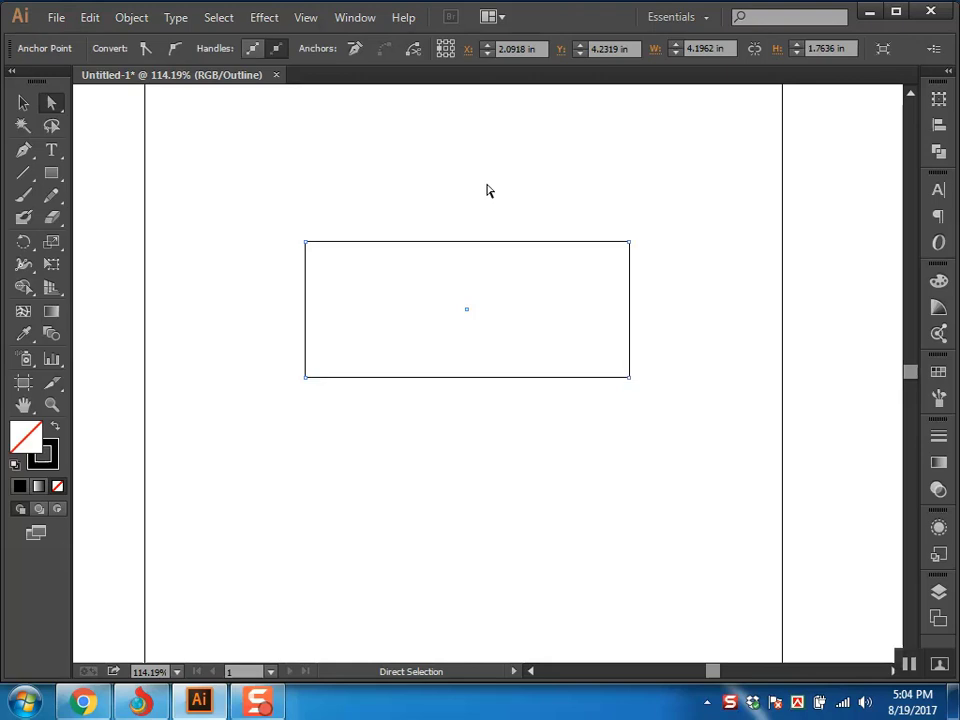
{"action": "left_click", "coordinate": [471, 246]}
{"action": "left_click", "coordinate": [666, 251]}
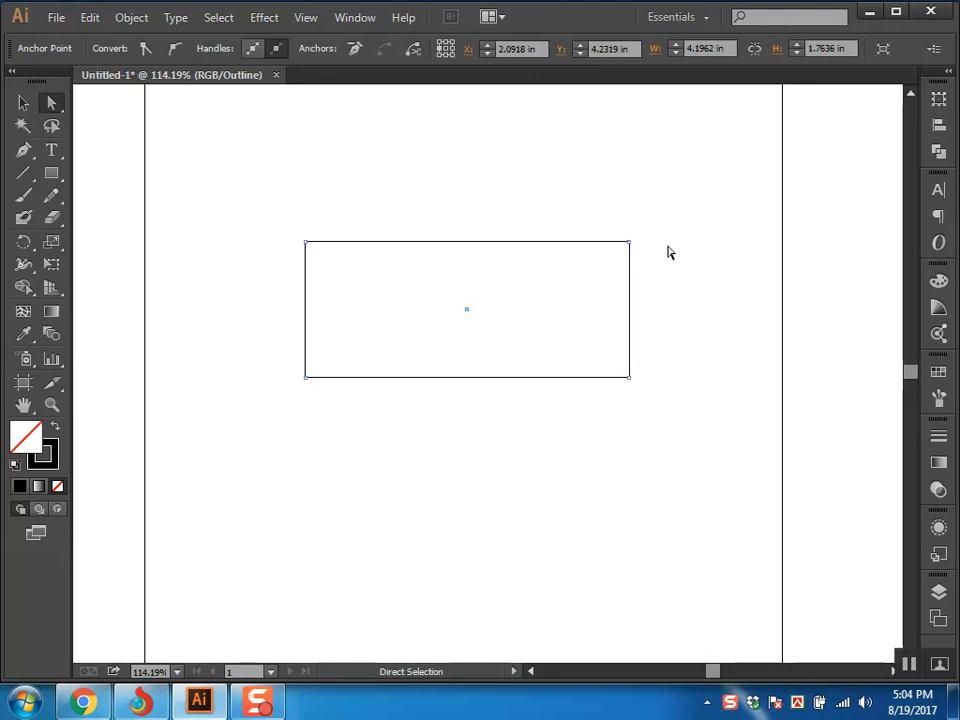
Try slanting the rectangle by moving its upper edge up and to the left, and undo the move.
{"action": "left_click", "coordinate": [465, 246]}
{"action": "left_click", "coordinate": [465, 246]}
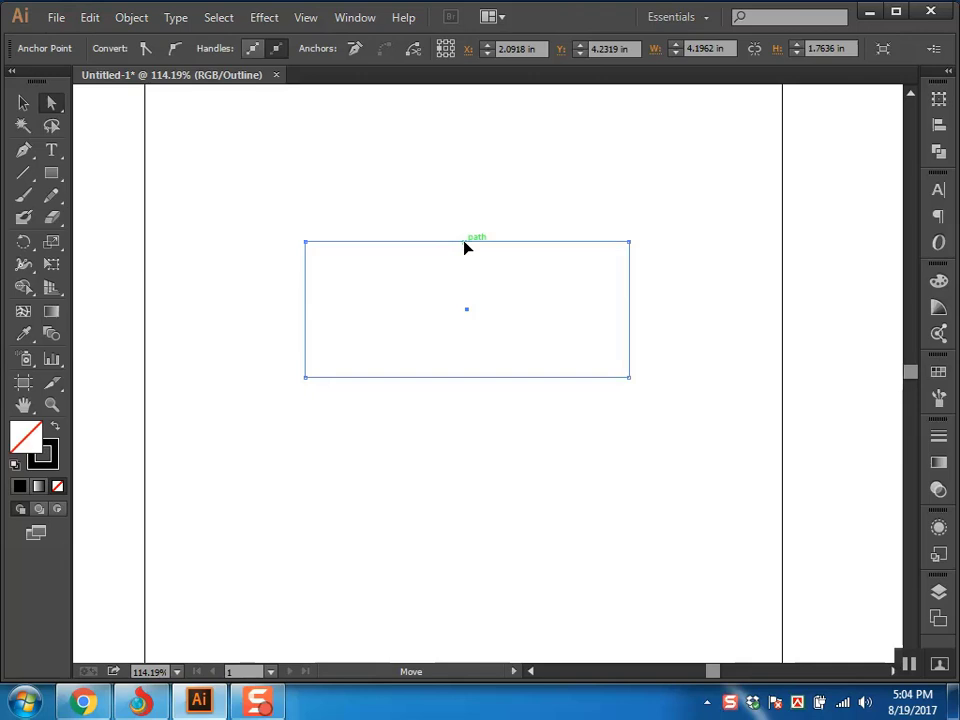
{"action": "left_click_drag", "start_coordinate": [465, 247], "coordinate": [350, 170]}
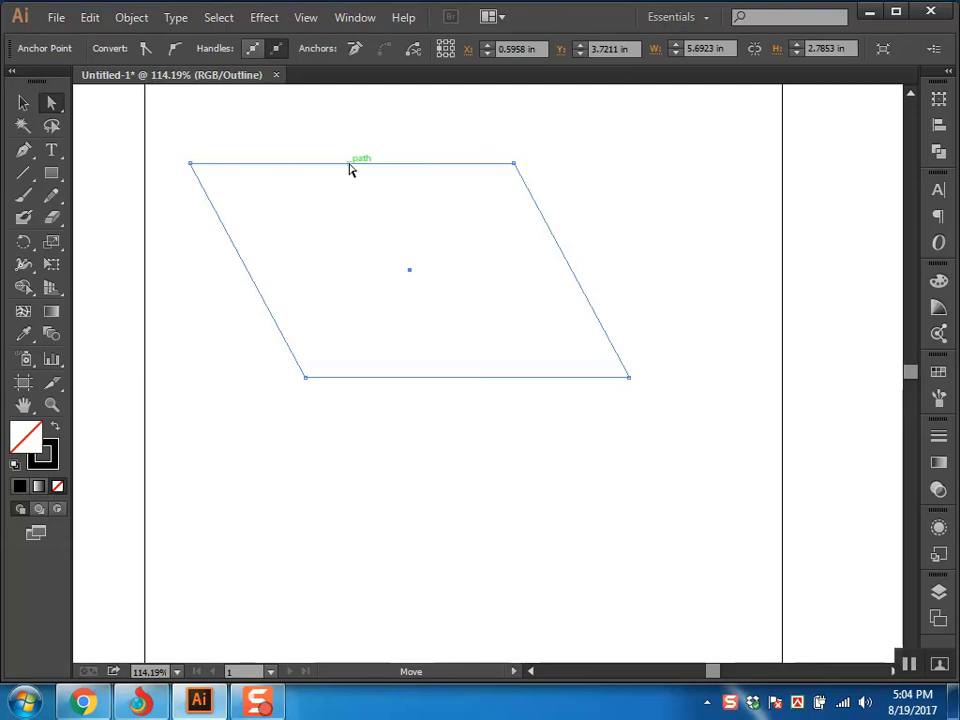
{"action": "left_click", "coordinate": [341, 152]}
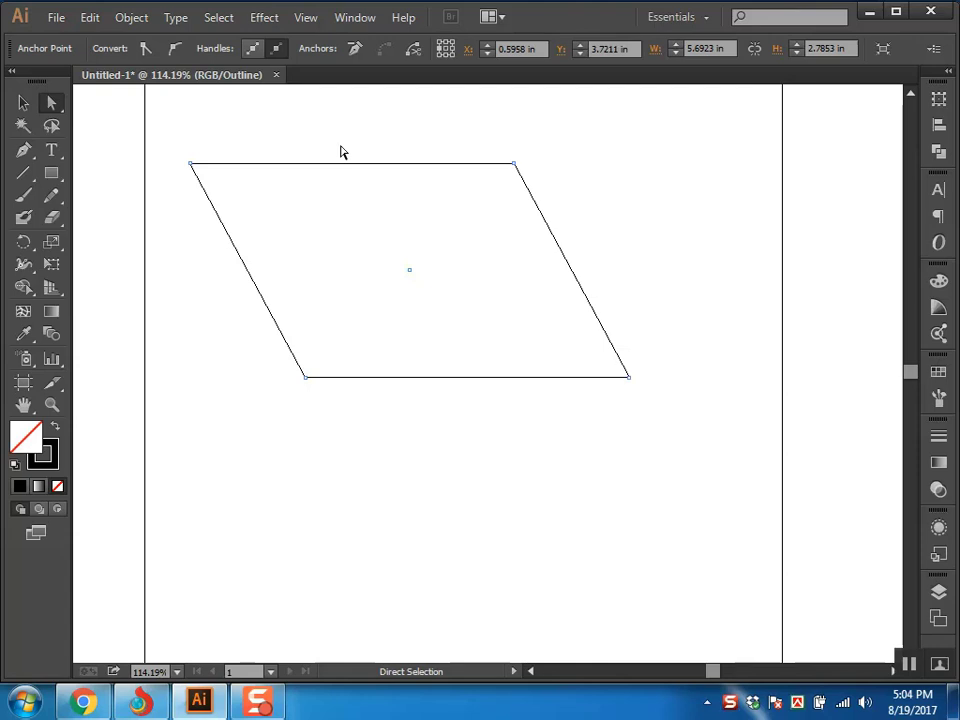
{"action": "key", "text": "v"}
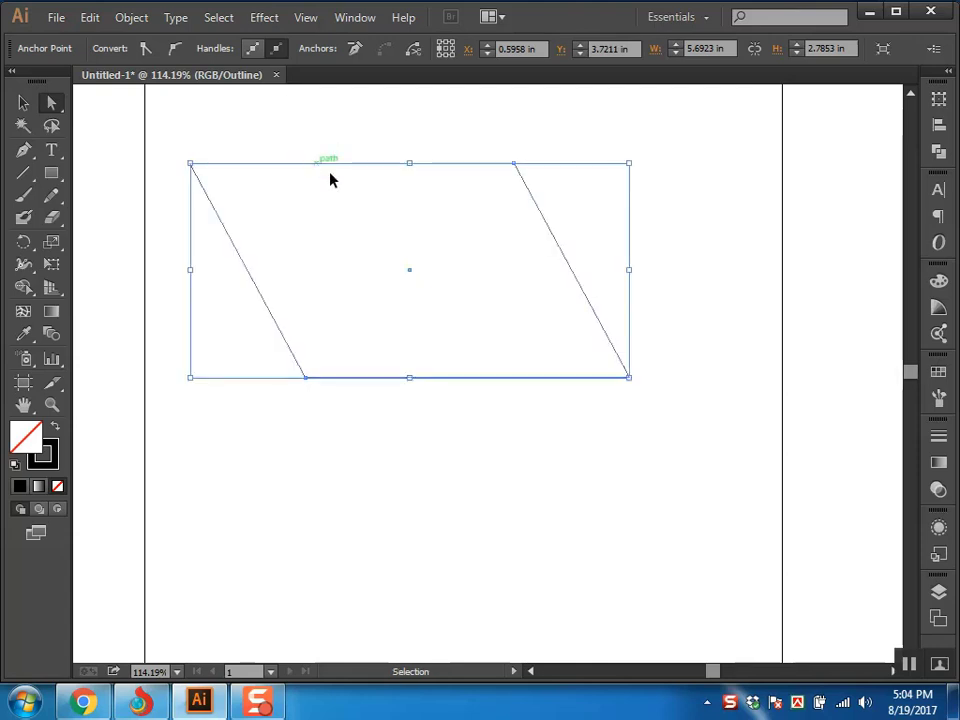
{"action": "key", "text": "ctrl+z"}
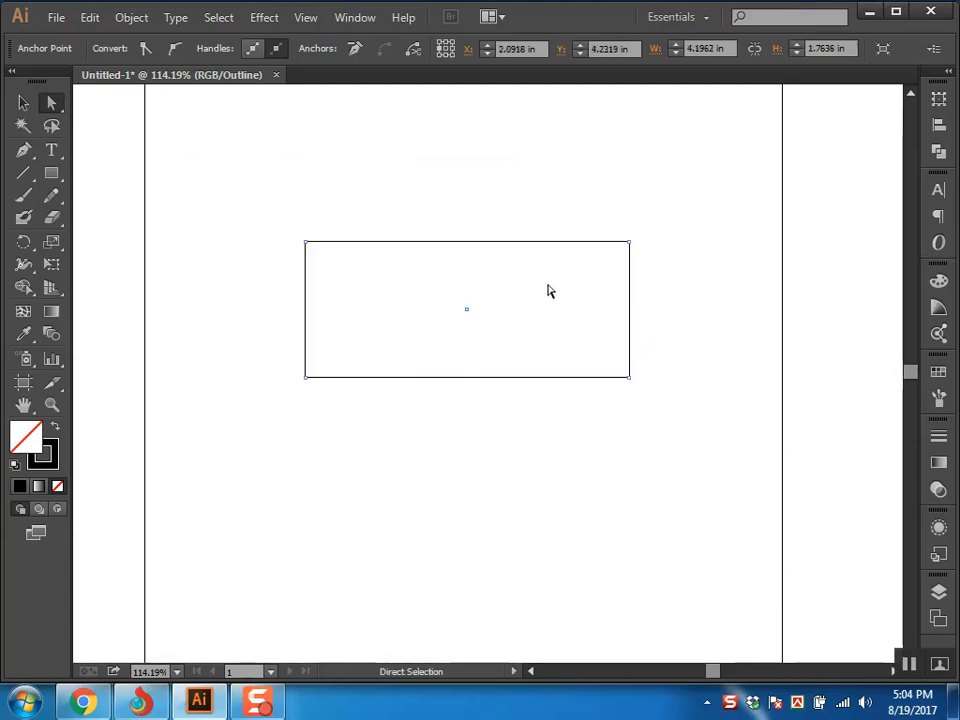
Add an anchor point to the rectangle's upper edge, right of its middle, and deselect the path.
{"action": "key", "text": "p"}
{"action": "left_click", "coordinate": [519, 241]}
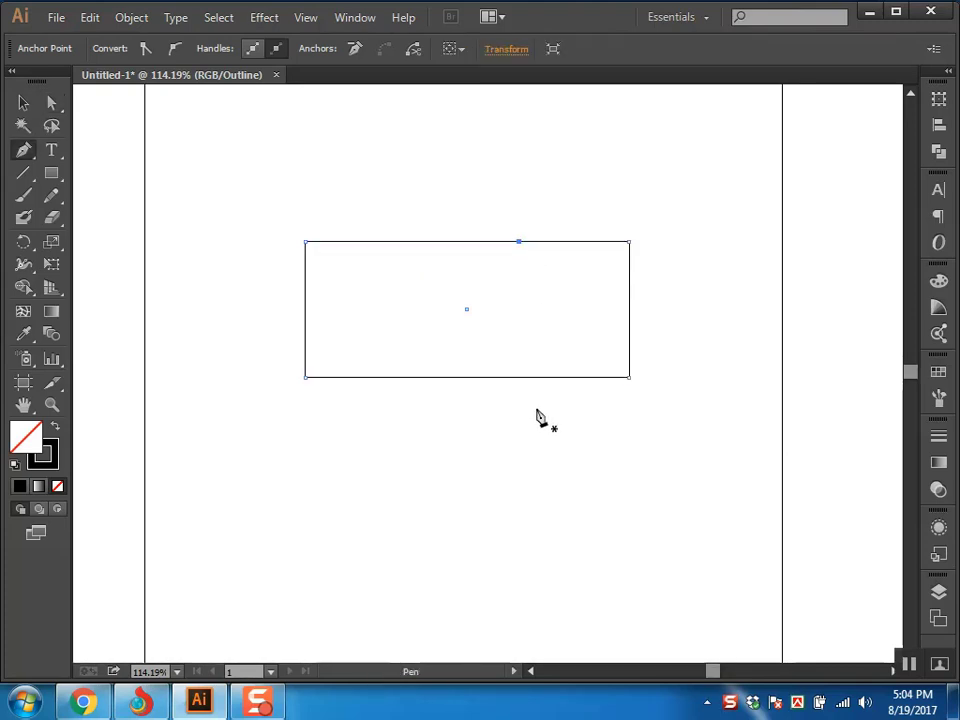
{"action": "key", "text": "a"}
{"action": "left_click", "coordinate": [424, 158]}
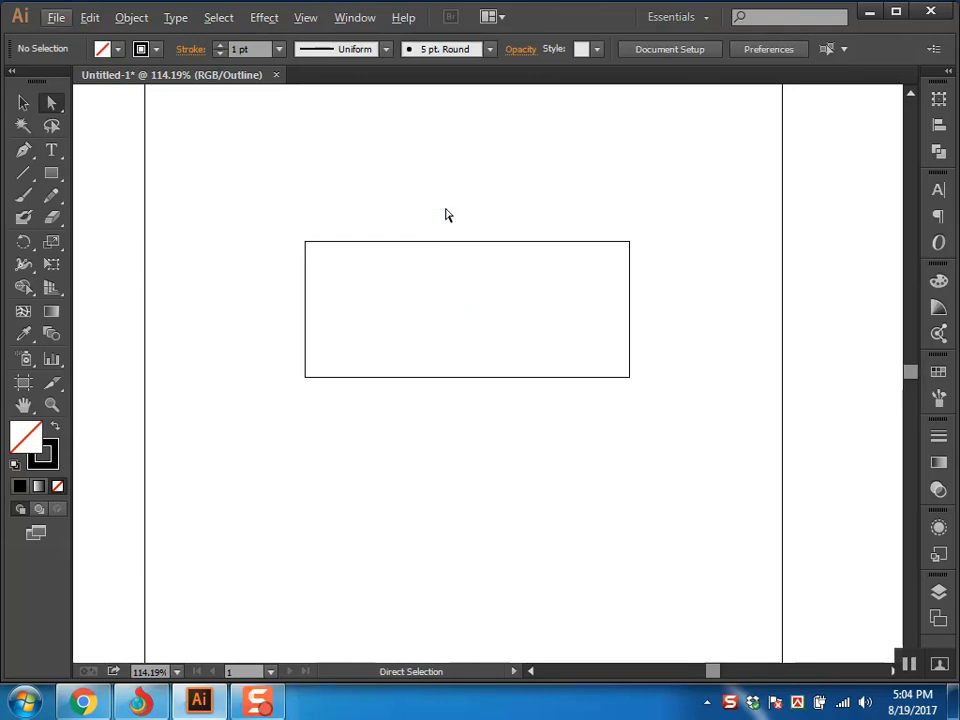
Try raising the upper-edge segment left of the added anchor, and undo the move.
{"action": "left_click", "coordinate": [432, 241]}
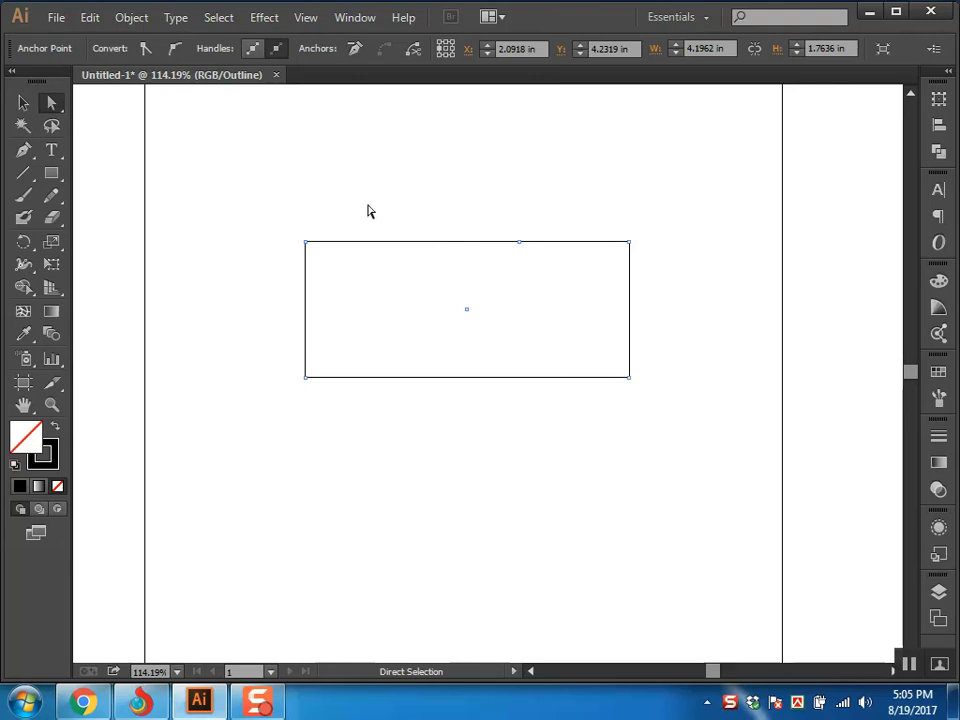
{"action": "left_click", "coordinate": [386, 243]}
{"action": "left_click_drag", "start_coordinate": [386, 243], "coordinate": [386, 158]}
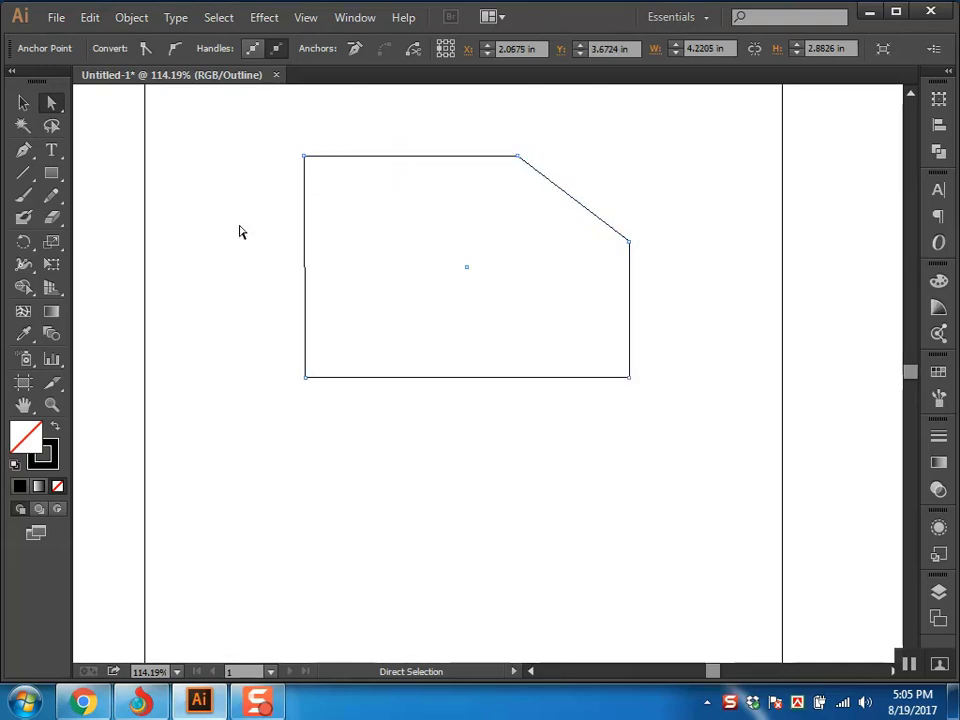
{"action": "key", "text": "ctrl+z"}
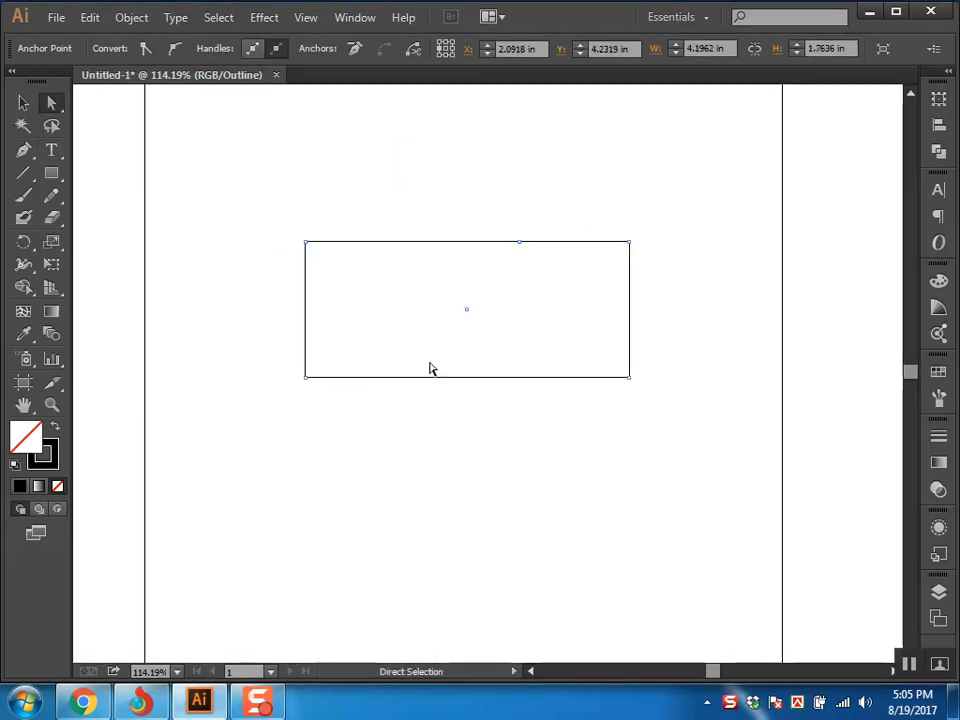
Add a second anchor point to the upper edge, between the first added anchor and the right corner, and deselect the path.
{"action": "key", "text": "p"}
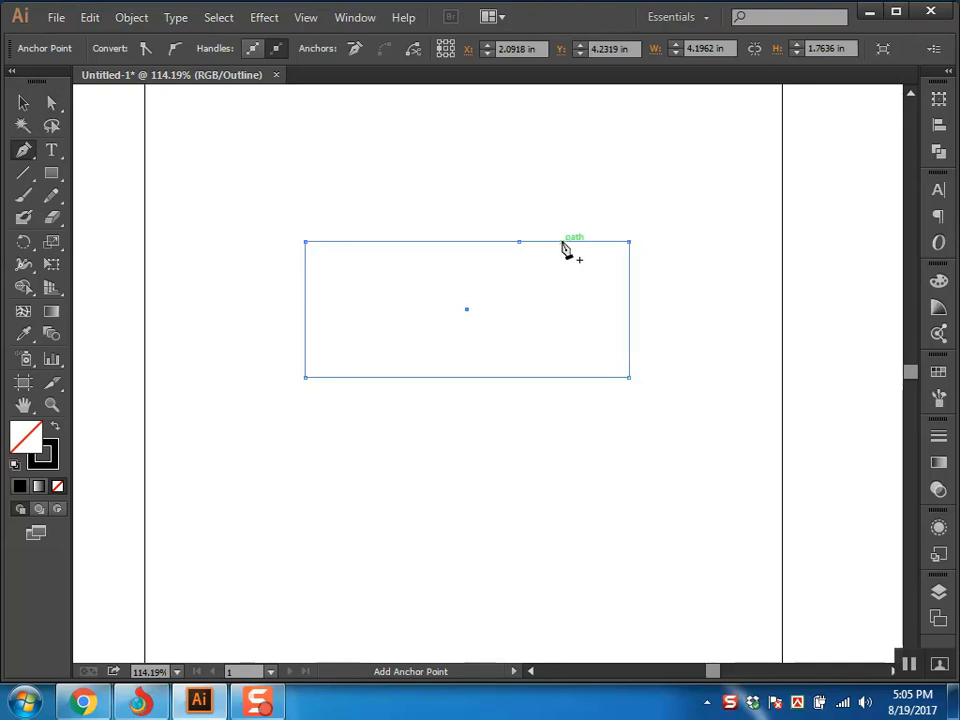
{"action": "left_click", "coordinate": [561, 241]}
{"action": "left_click", "coordinate": [51, 102]}
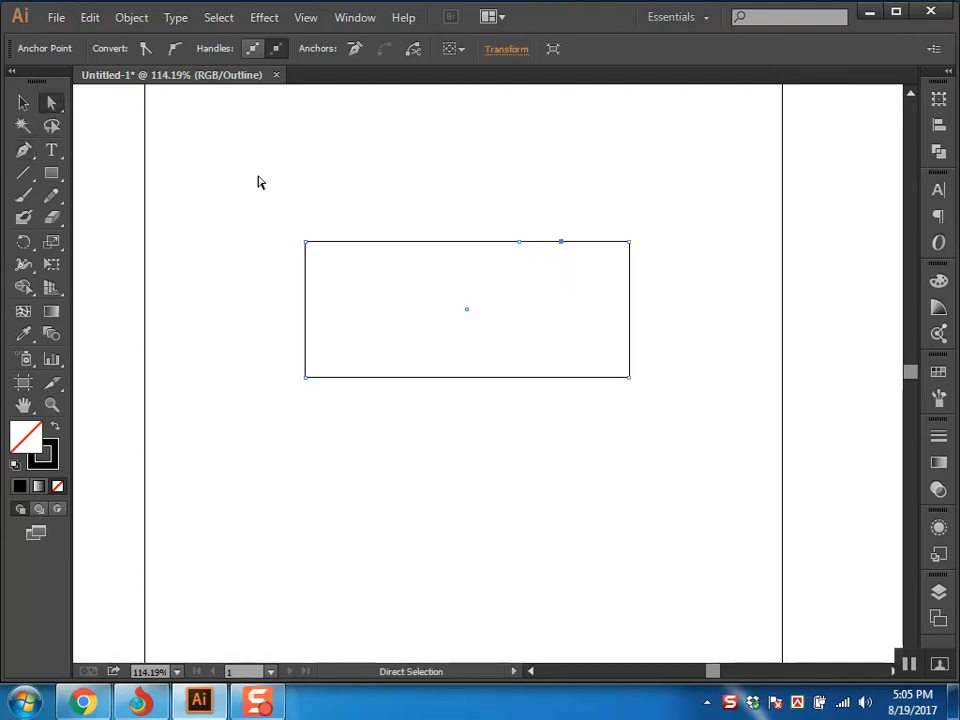
{"action": "left_click", "coordinate": [459, 227]}
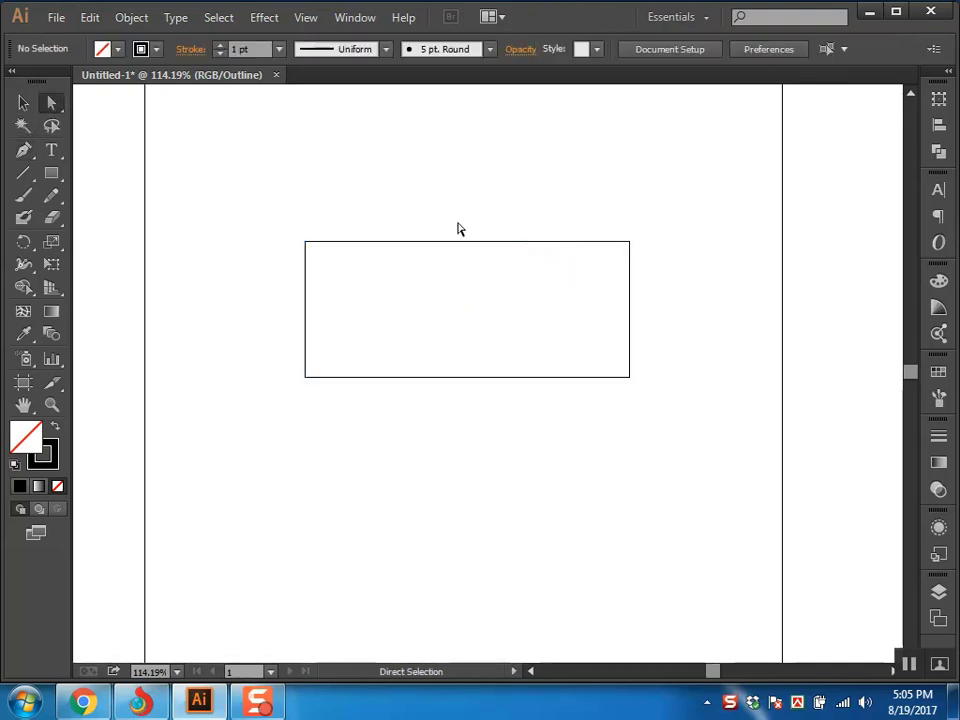
Raise the upper-edge segment left of the added anchors, and shift the shape's left edge slightly inward.
{"action": "left_click_drag", "start_coordinate": [451, 247], "coordinate": [448, 150]}
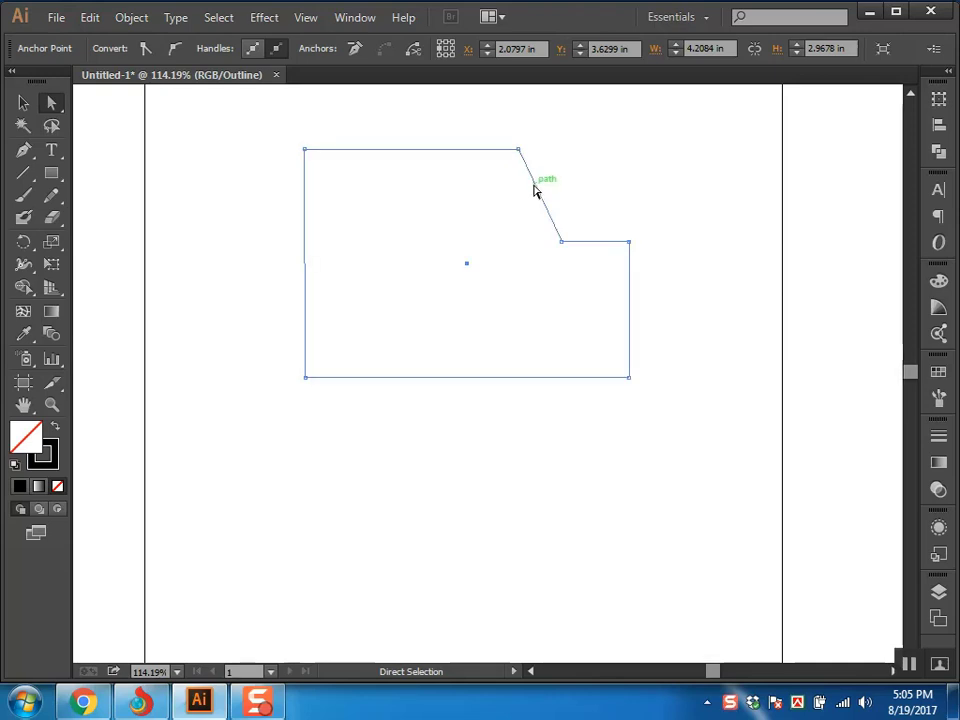
{"action": "left_click", "coordinate": [480, 214]}
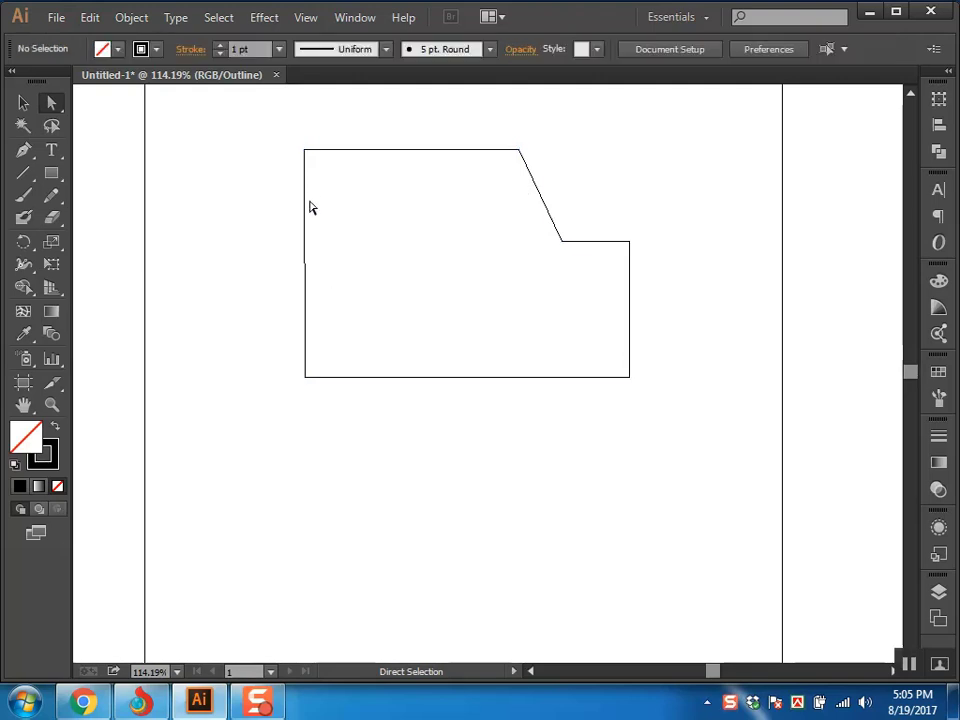
{"action": "left_click_drag", "start_coordinate": [313, 210], "coordinate": [335, 220]}
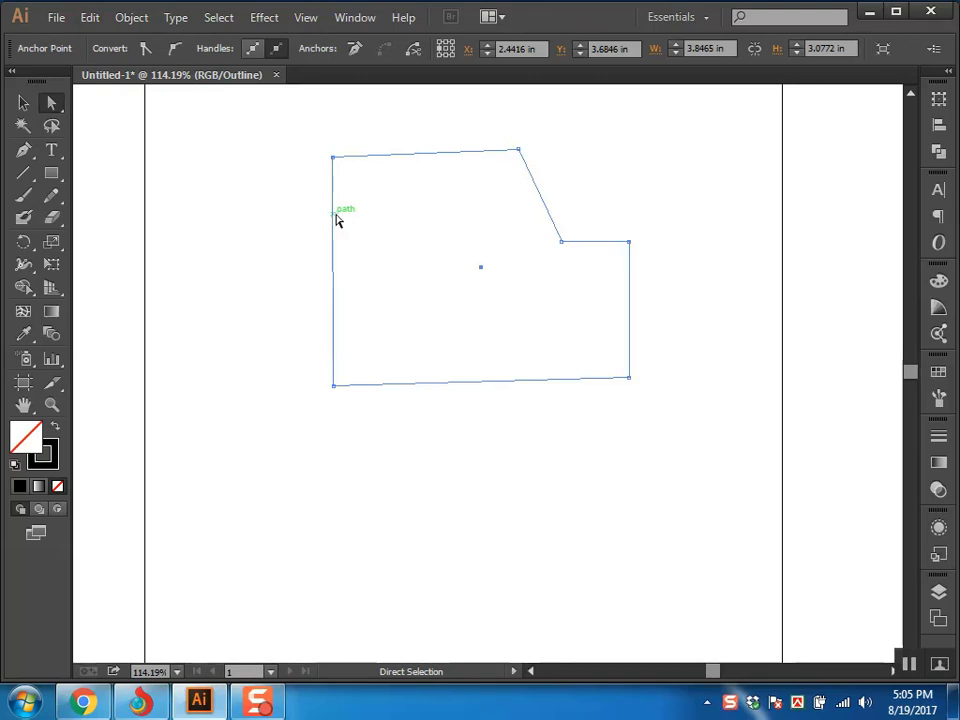
{"action": "left_click", "coordinate": [407, 193]}
Pull the shape's upper-left corner outward, and shift its upper edge and the adjoining sloped edge to the left.
{"action": "left_click_drag", "start_coordinate": [334, 163], "coordinate": [252, 183]}
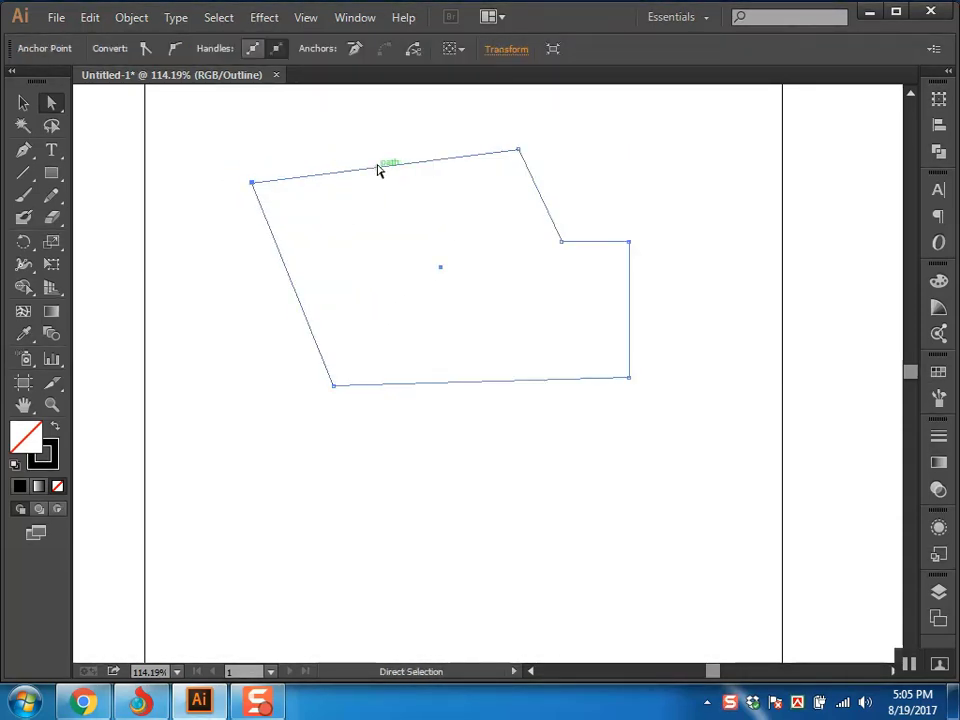
{"action": "left_click_drag", "start_coordinate": [378, 170], "coordinate": [307, 197]}
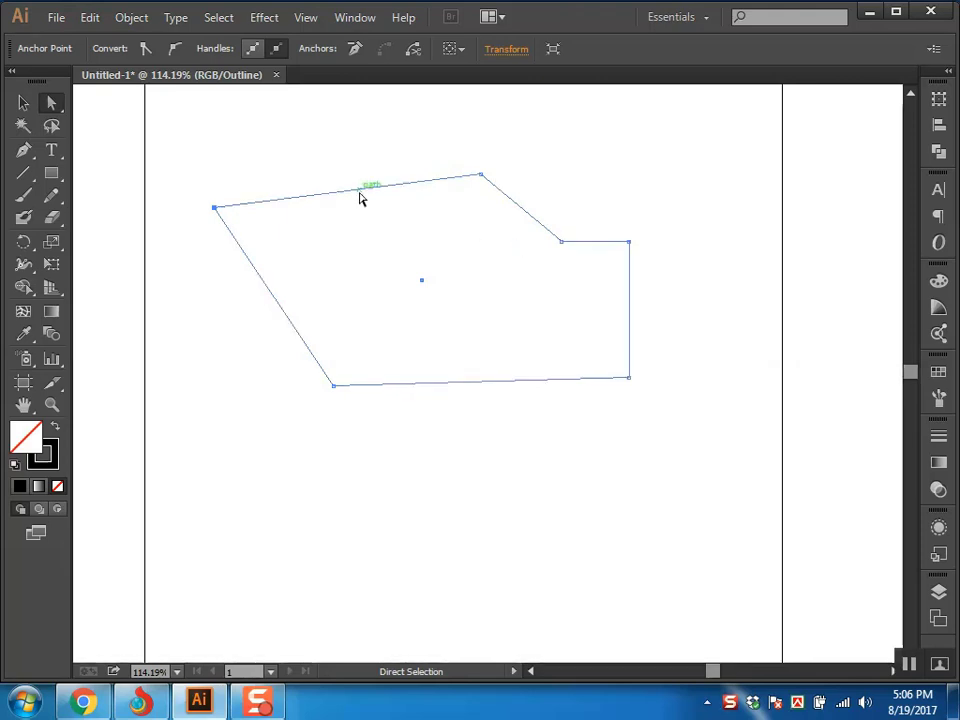
{"action": "mouse_move", "coordinate": [343, 193]}
{"action": "left_mouse_down"}
{"action": "mouse_move", "coordinate": [259, 176]}
{"action": "mouse_move", "coordinate": [324, 190]}
{"action": "left_mouse_up"}
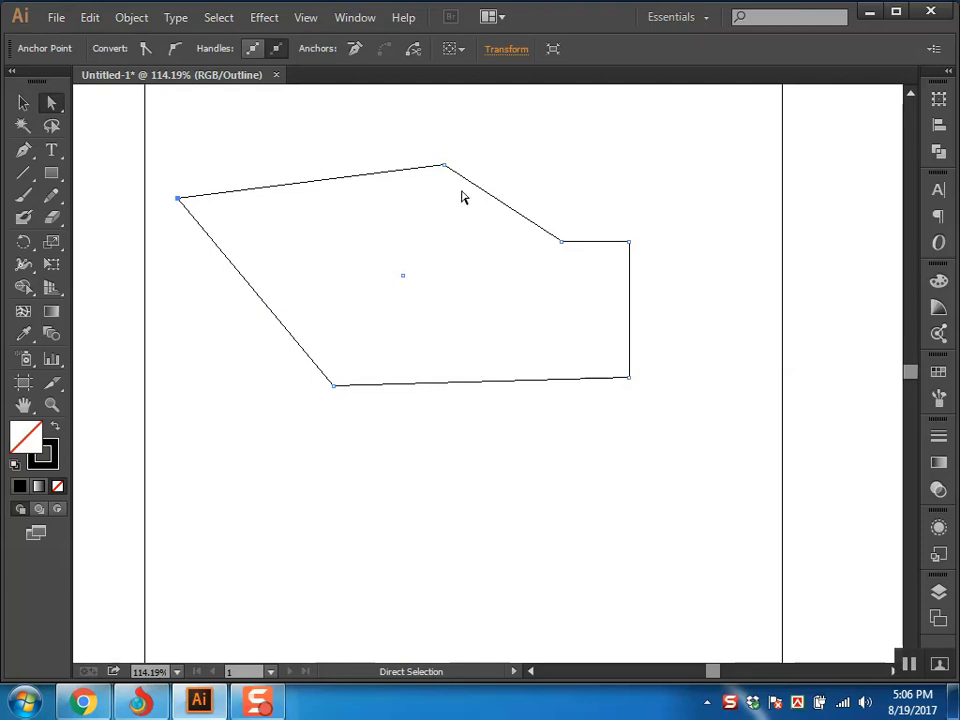
{"action": "left_click_drag", "start_coordinate": [489, 193], "coordinate": [459, 198]}
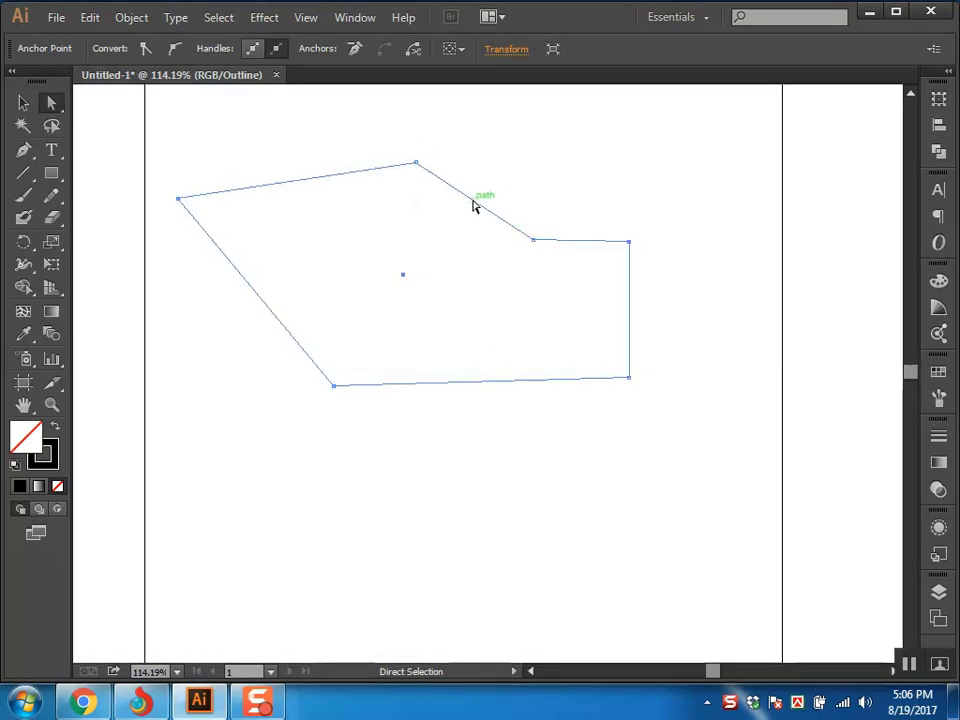
{"action": "left_click", "coordinate": [490, 274]}
Delete the short horizontal segment beside the sloped edge, and move the sloped segment further left.
{"action": "left_click", "coordinate": [577, 240]}
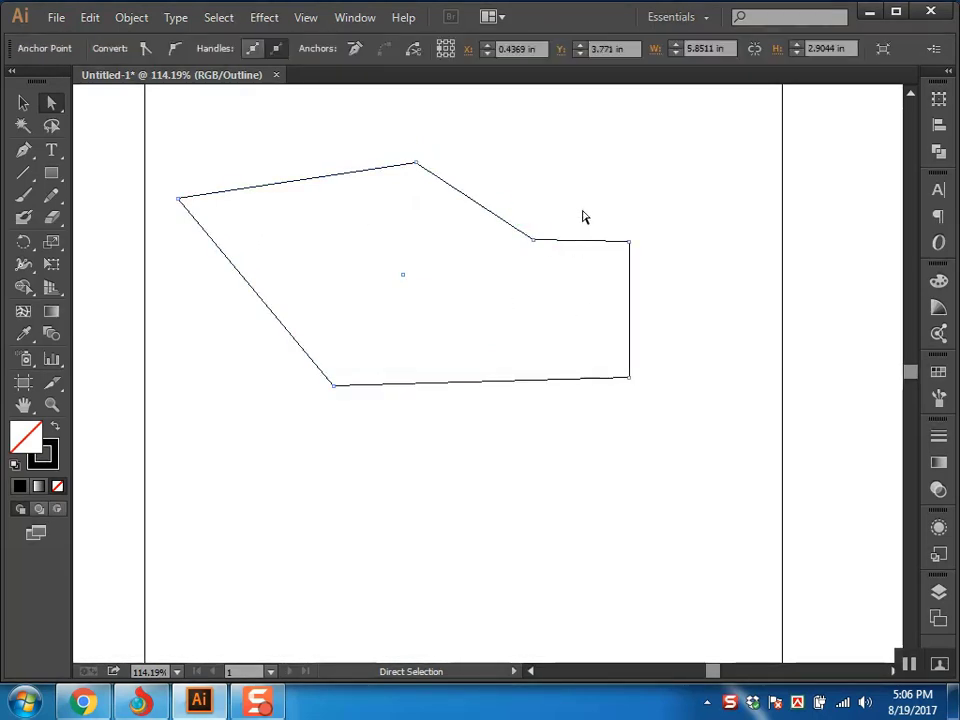
{"action": "key", "text": "Delete"}
{"action": "left_click", "coordinate": [531, 315]}
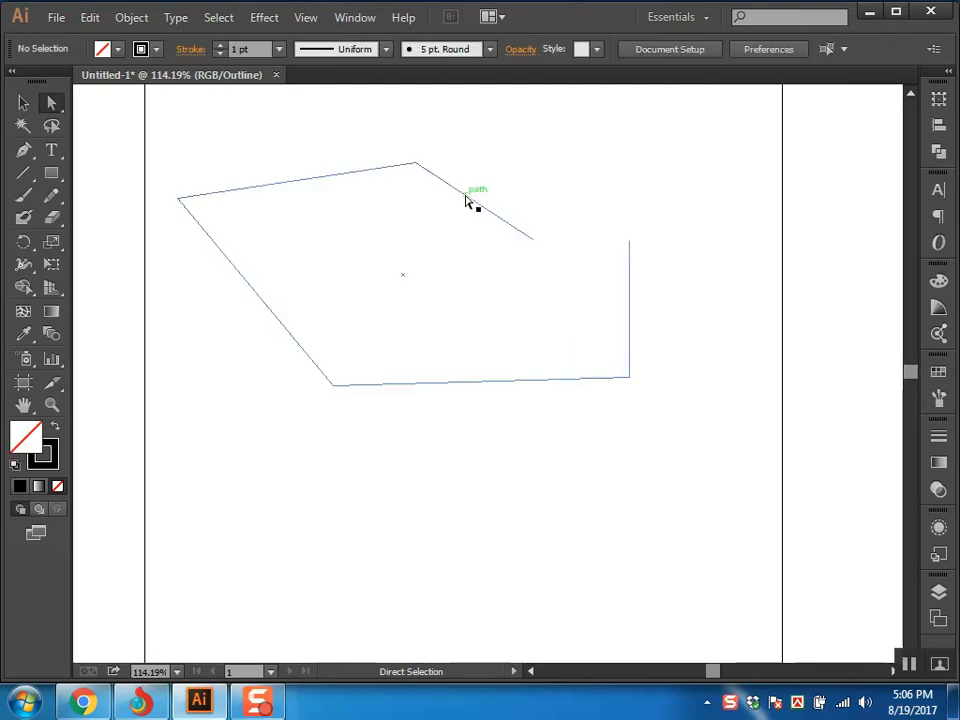
{"action": "left_click_drag", "start_coordinate": [469, 197], "coordinate": [364, 196]}
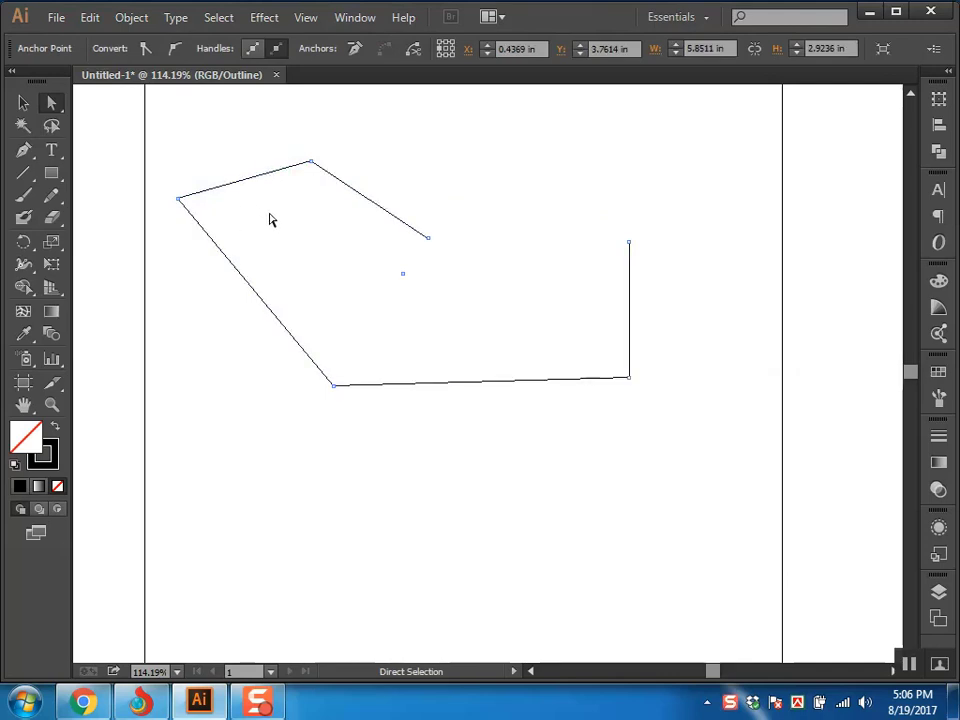
{"action": "left_click", "coordinate": [270, 219]}
Delete the upper-left segment to detach the sloped line, and move that line right, above the remaining open path.
{"action": "left_click", "coordinate": [229, 183]}
{"action": "key", "text": "Delete"}
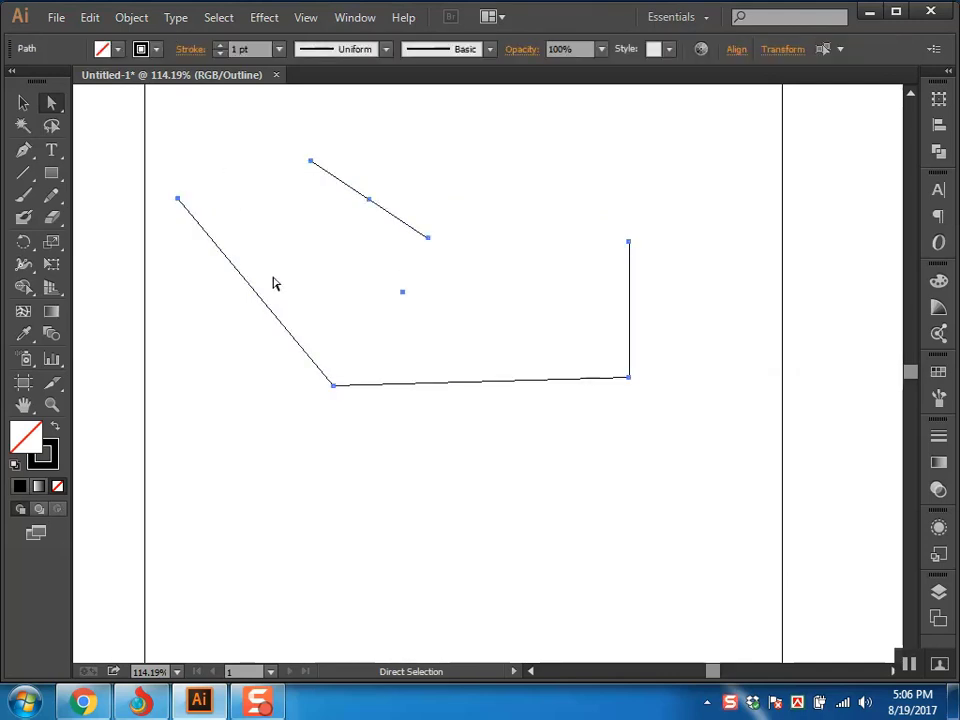
{"action": "left_click", "coordinate": [273, 284]}
{"action": "left_click_drag", "start_coordinate": [369, 199], "coordinate": [476, 190]}
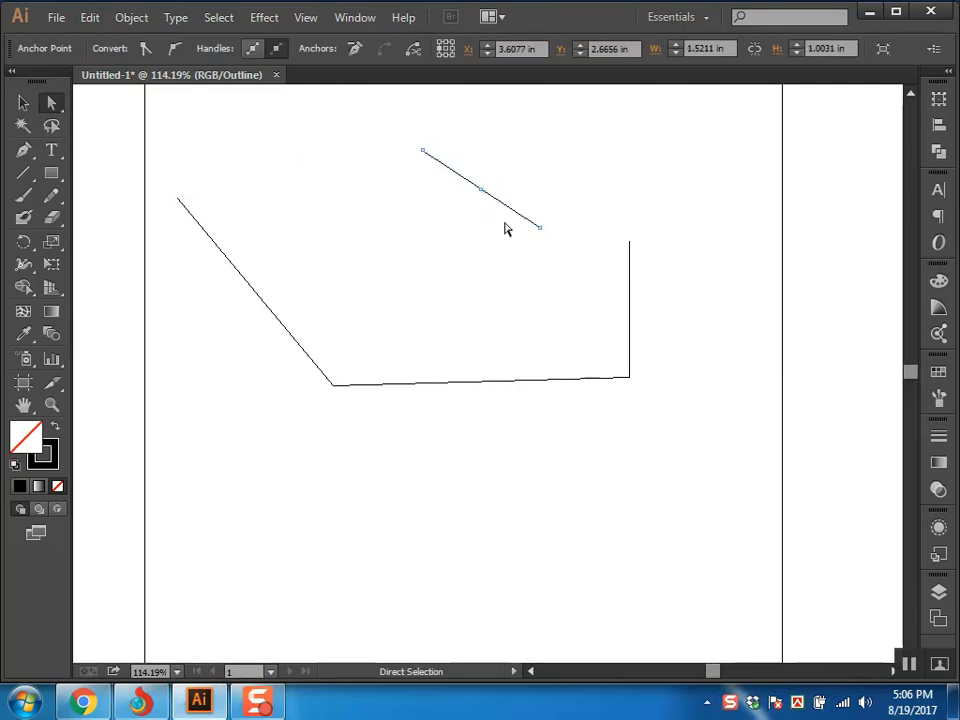
Lower the detached line's upper-left anchor until the line is nearly horizontal, and move the whole line up above the open path.
{"action": "left_click_drag", "start_coordinate": [411, 178], "coordinate": [417, 217]}
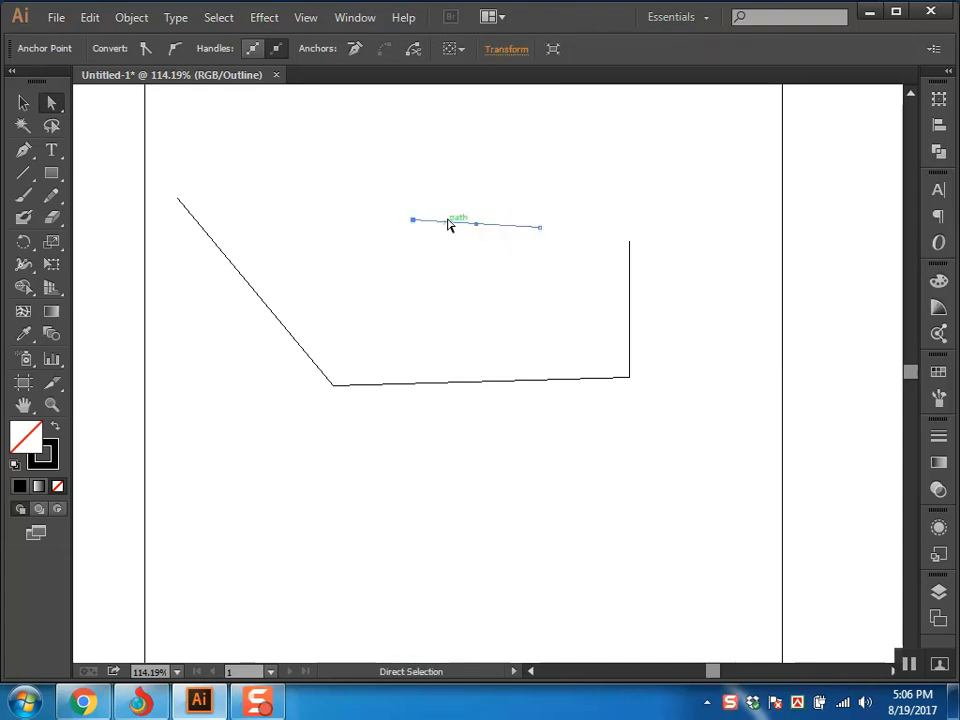
{"action": "left_click_drag", "start_coordinate": [450, 223], "coordinate": [478, 157]}
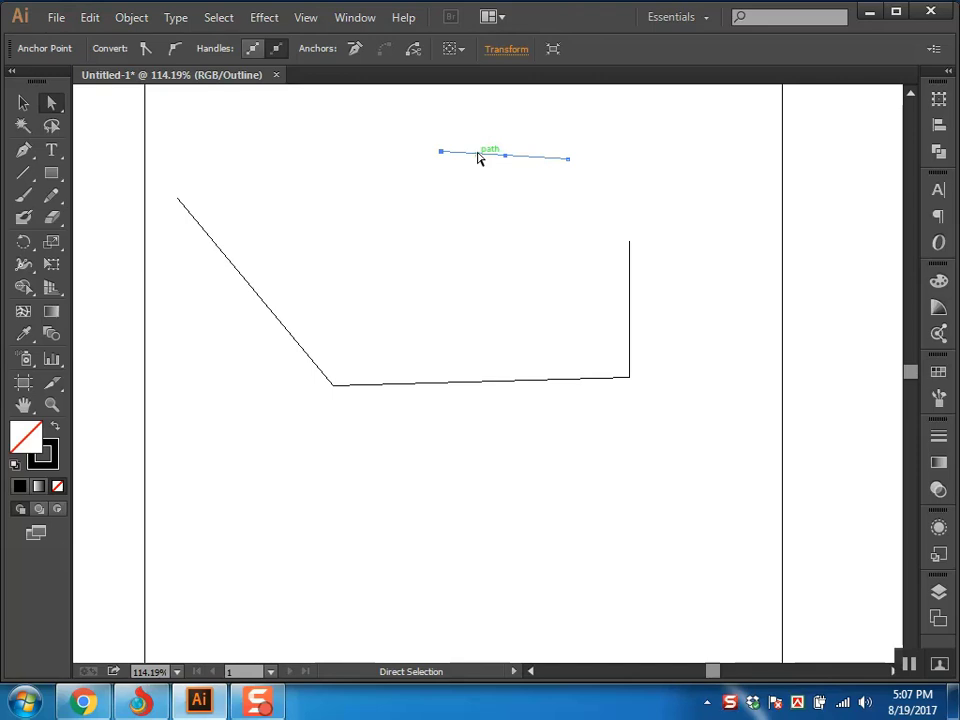
{"action": "left_click", "coordinate": [508, 289]}
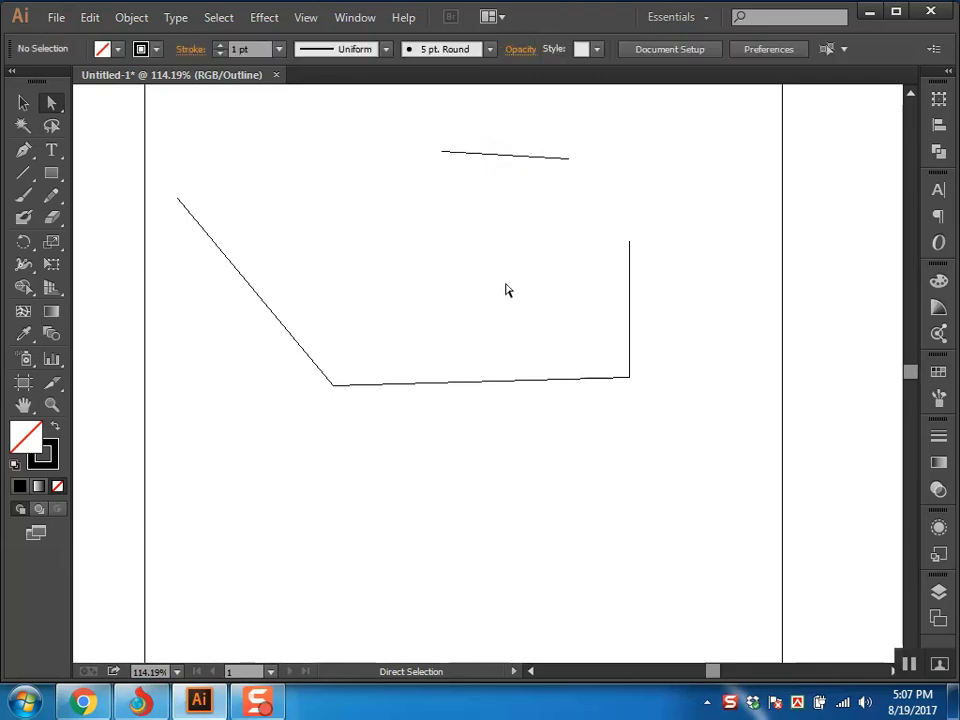
Delete all the artwork on the artboard and switch the display from Outline to Preview mode.
{"action": "key", "text": "ctrl+0"}
{"action": "key", "text": "ctrl+a"}
{"action": "key", "text": "a"}
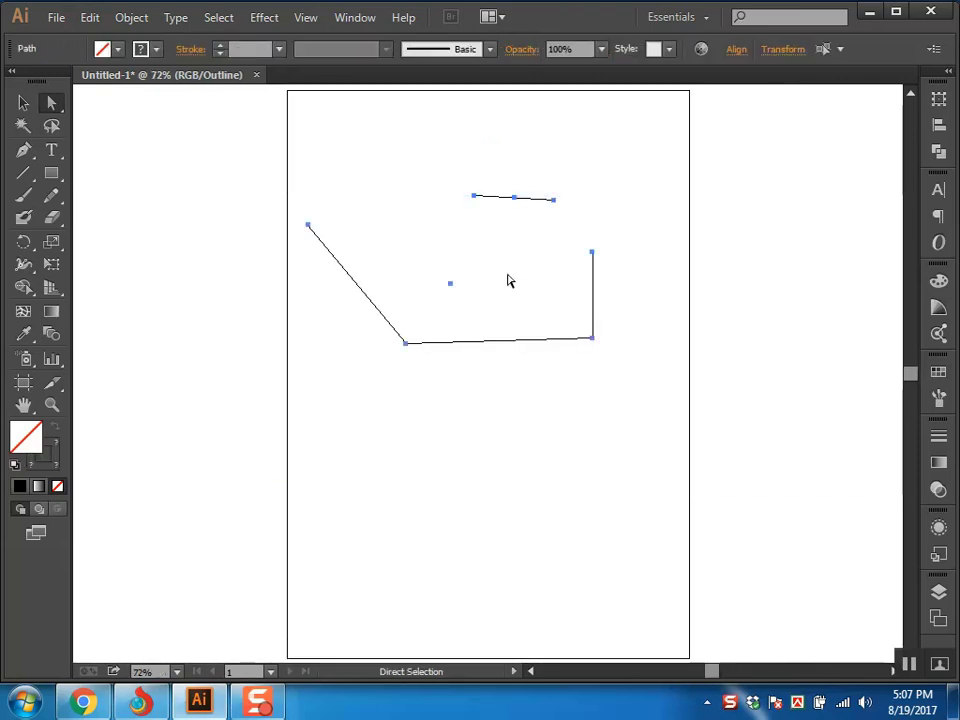
{"action": "key", "text": "Delete"}
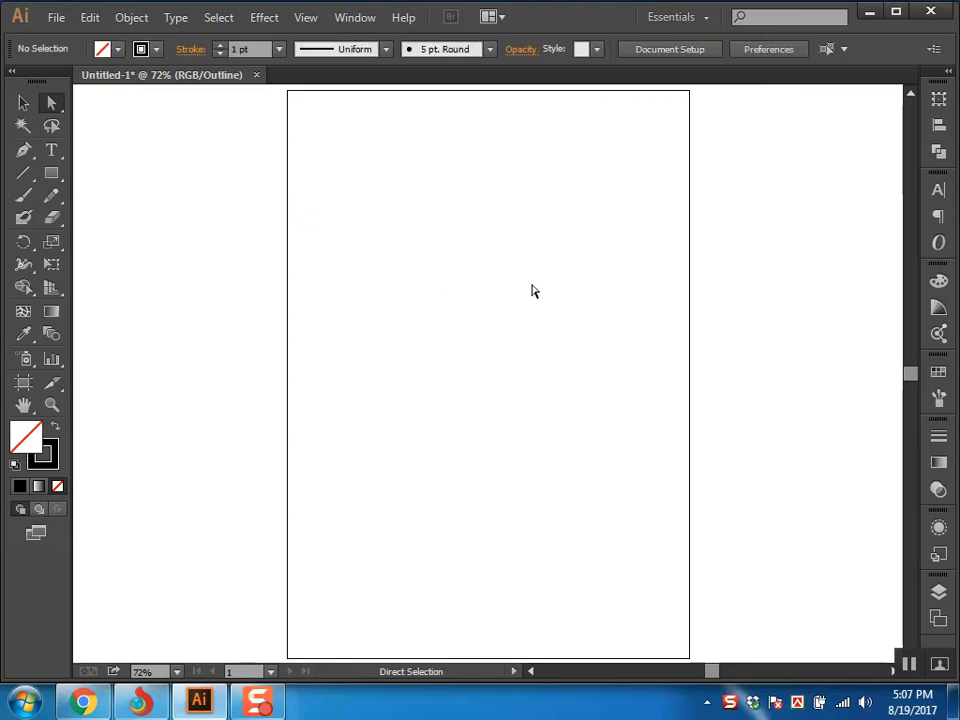
{"action": "key", "text": "v"}
{"action": "key", "text": "ctrl+y"}
{"action": "key", "text": "a"}
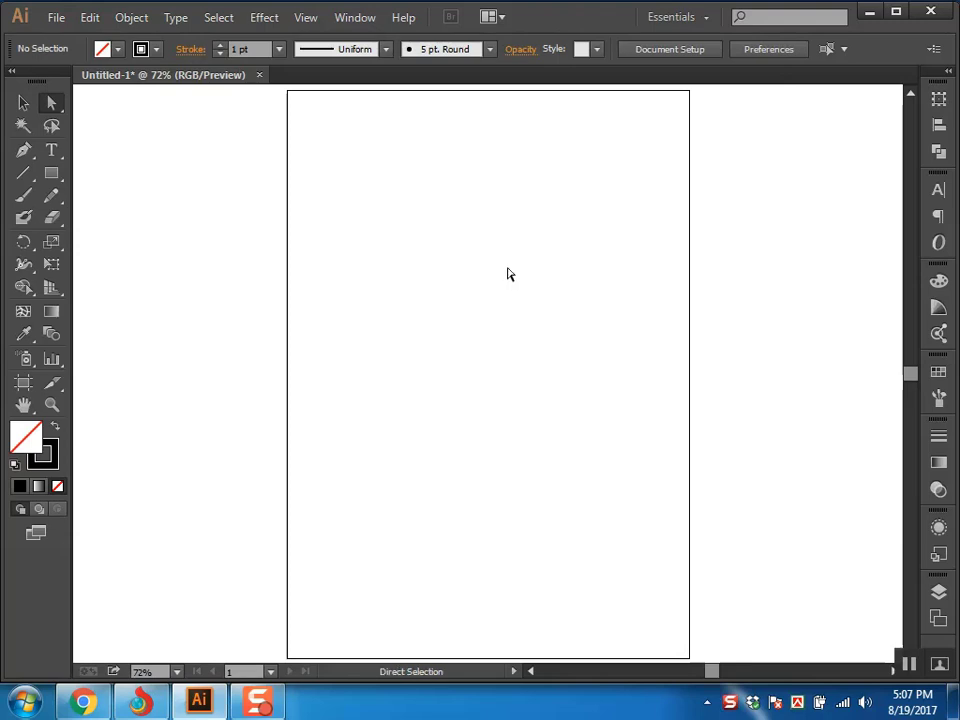
Draw a landscape rectangle slightly above the middle of the artboard with the Rectangle tool, and deselect it.
{"action": "key", "text": "m"}
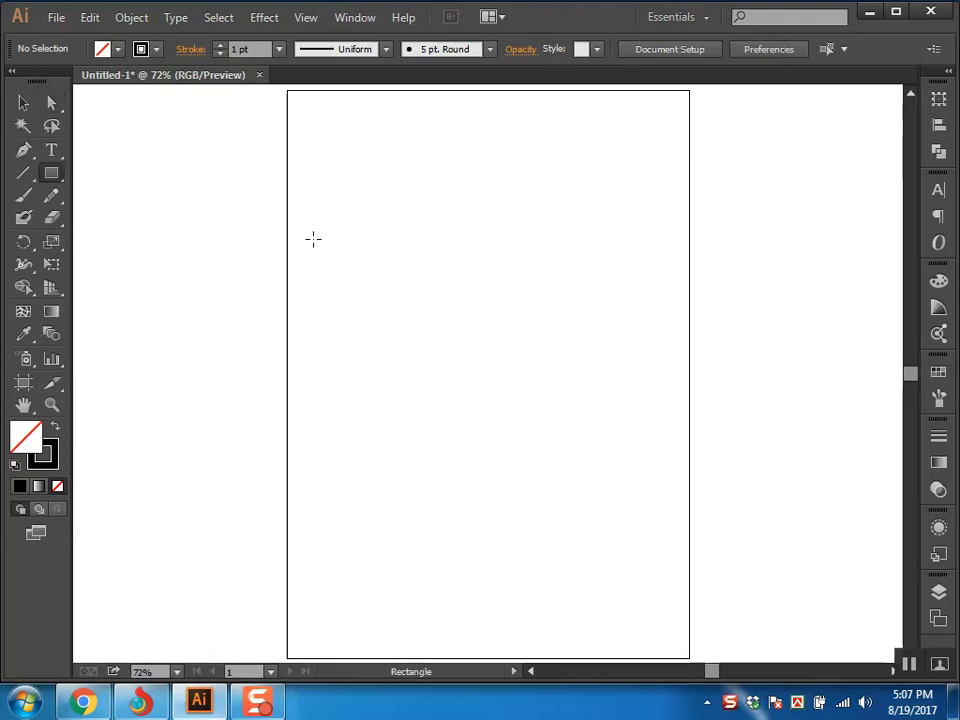
{"action": "left_click_drag", "start_coordinate": [389, 232], "coordinate": [613, 405]}
{"action": "key", "text": "a"}
{"action": "left_click", "coordinate": [696, 349]}
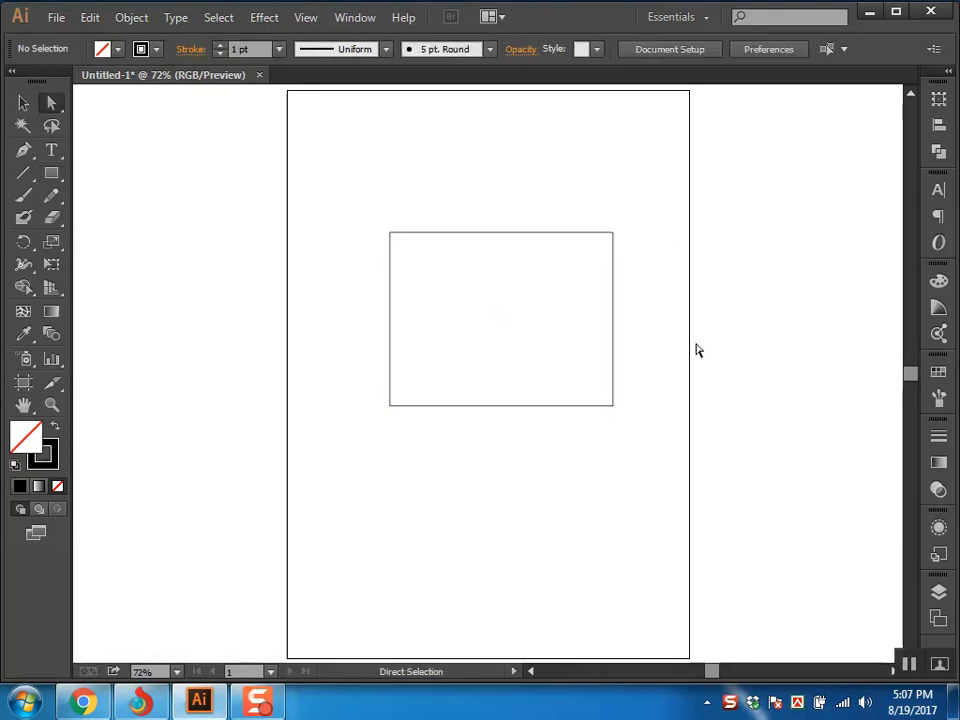
Move the whole rectangle up and slightly left with the Selection tool by its top edge, and deselect it.
{"action": "left_click", "coordinate": [25, 104]}
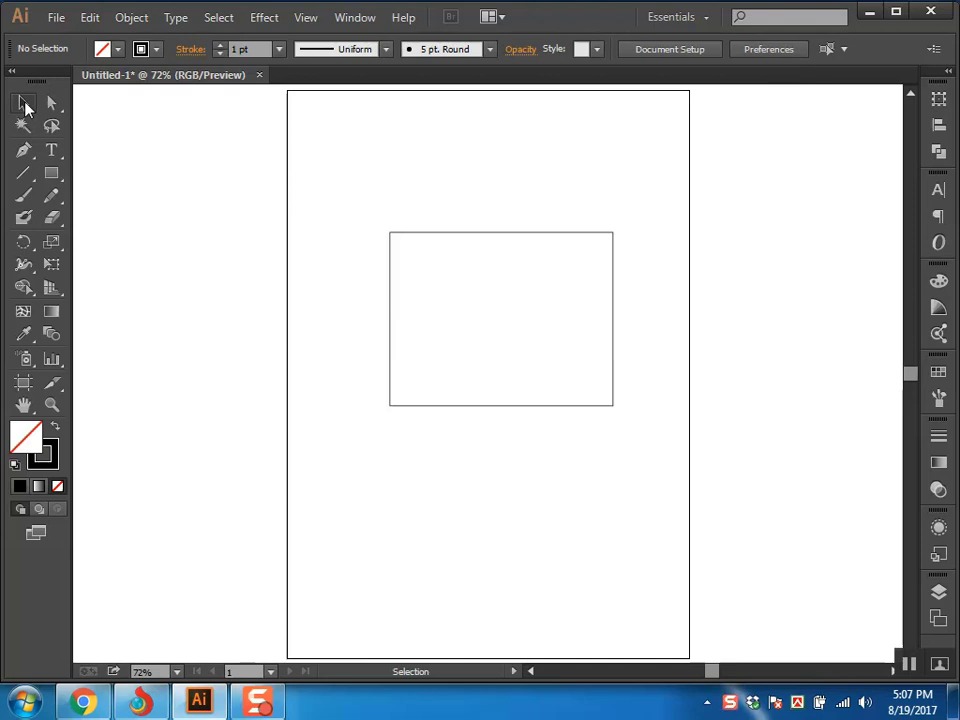
{"action": "left_click", "coordinate": [23, 103]}
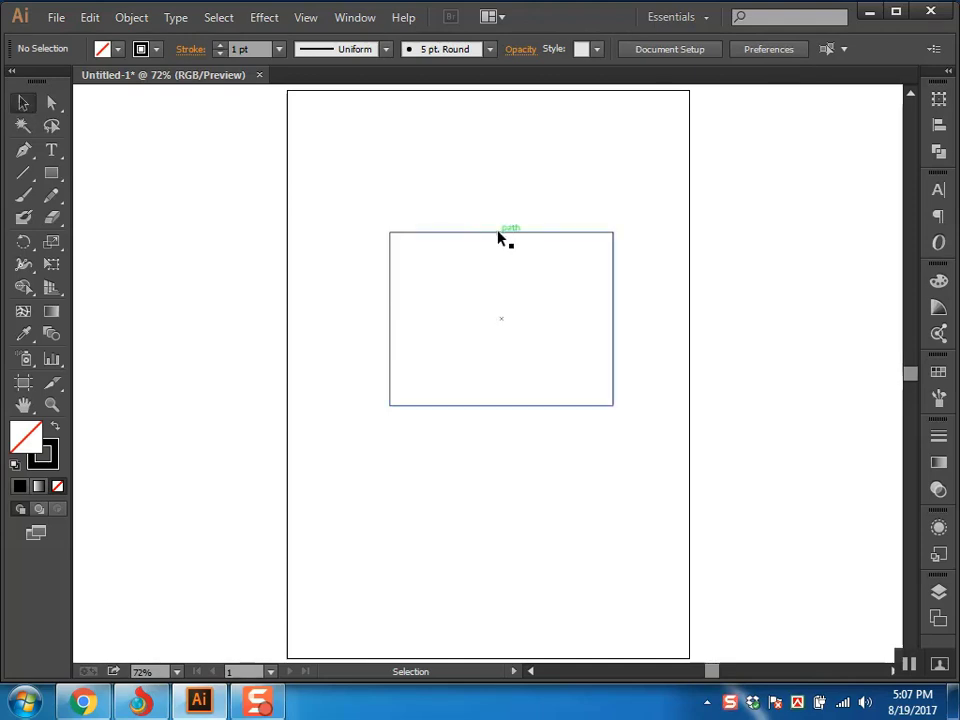
{"action": "left_click_drag", "start_coordinate": [499, 234], "coordinate": [535, 179]}
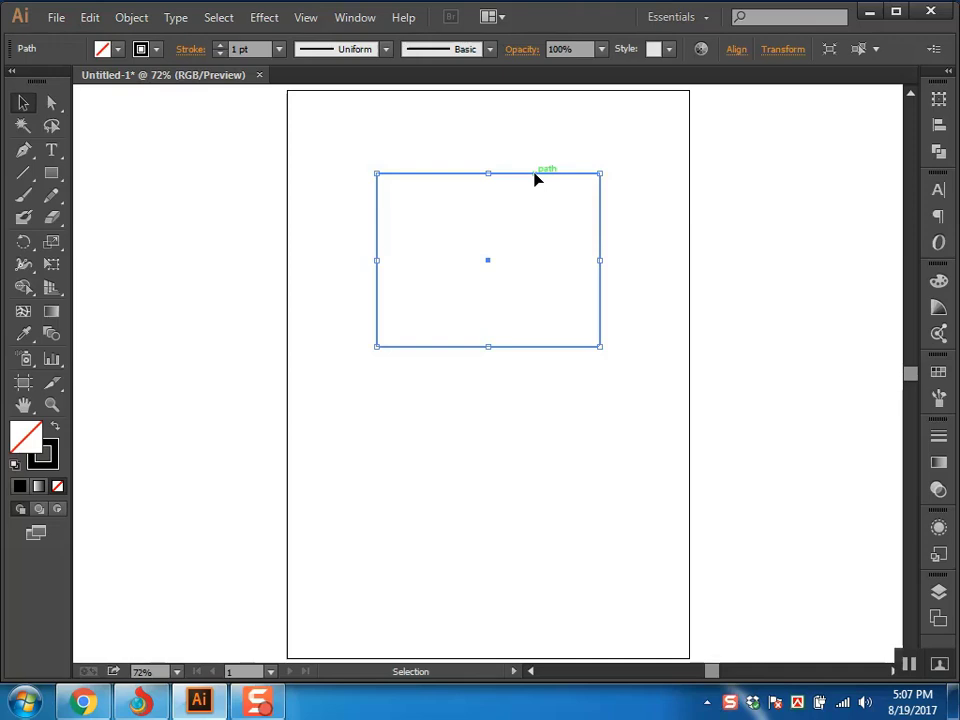
{"action": "left_click", "coordinate": [551, 272]}
{"action": "key", "text": "space"}
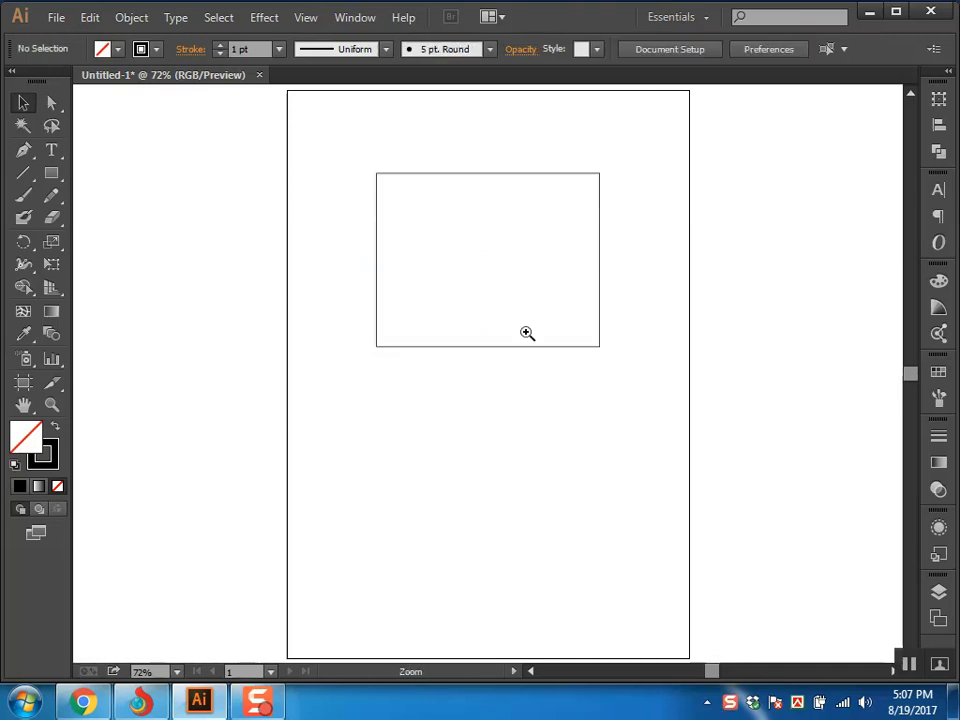
Resize the rectangle from its upper-right corner and its individual sides, and shift it left to form an upright rectangle.
{"action": "left_click", "coordinate": [527, 334], "text": "ctrl"}
{"action": "left_click_drag", "start_coordinate": [630, 270], "coordinate": [512, 369]}
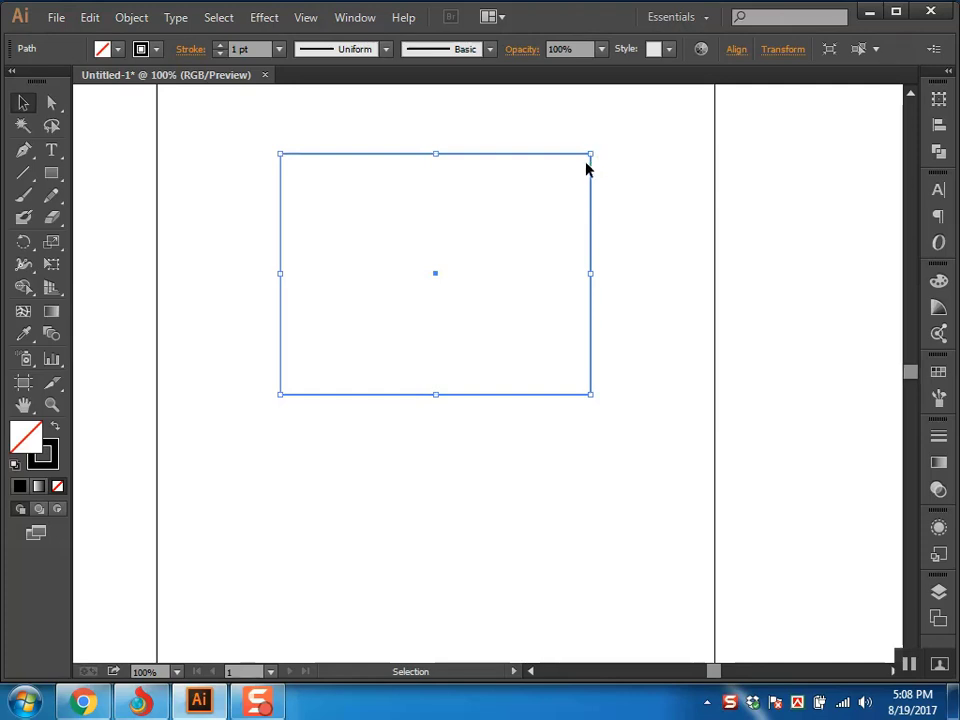
{"action": "left_click_drag", "start_coordinate": [590, 155], "coordinate": [551, 134]}
{"action": "left_click_drag", "start_coordinate": [553, 264], "coordinate": [728, 264]}
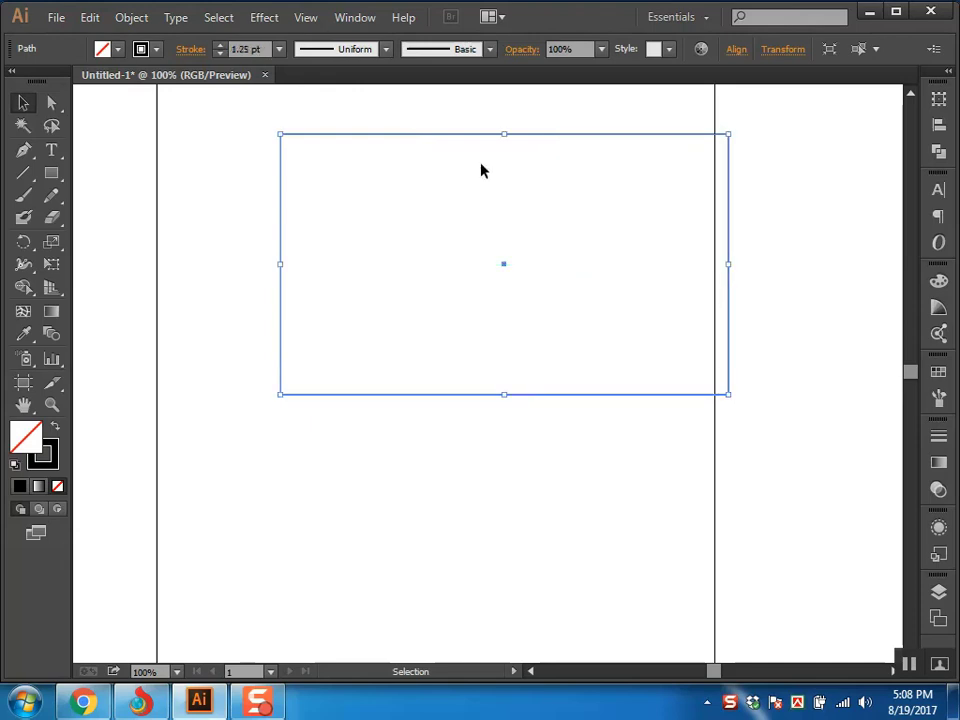
{"action": "left_click_drag", "start_coordinate": [504, 135], "coordinate": [503, 260]}
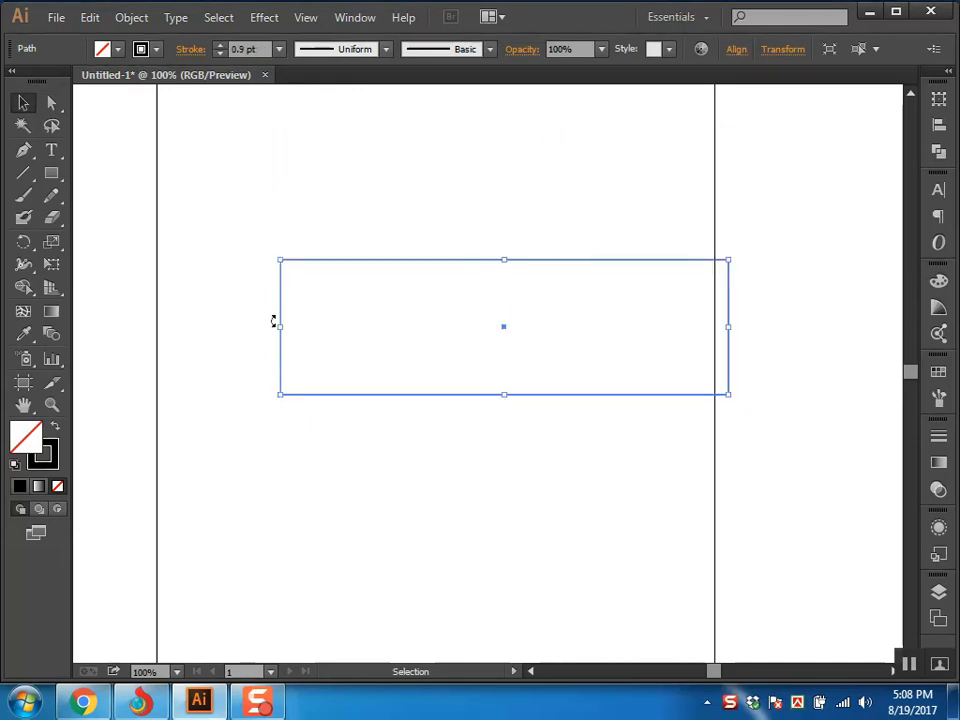
{"action": "left_click_drag", "start_coordinate": [280, 326], "coordinate": [510, 326]}
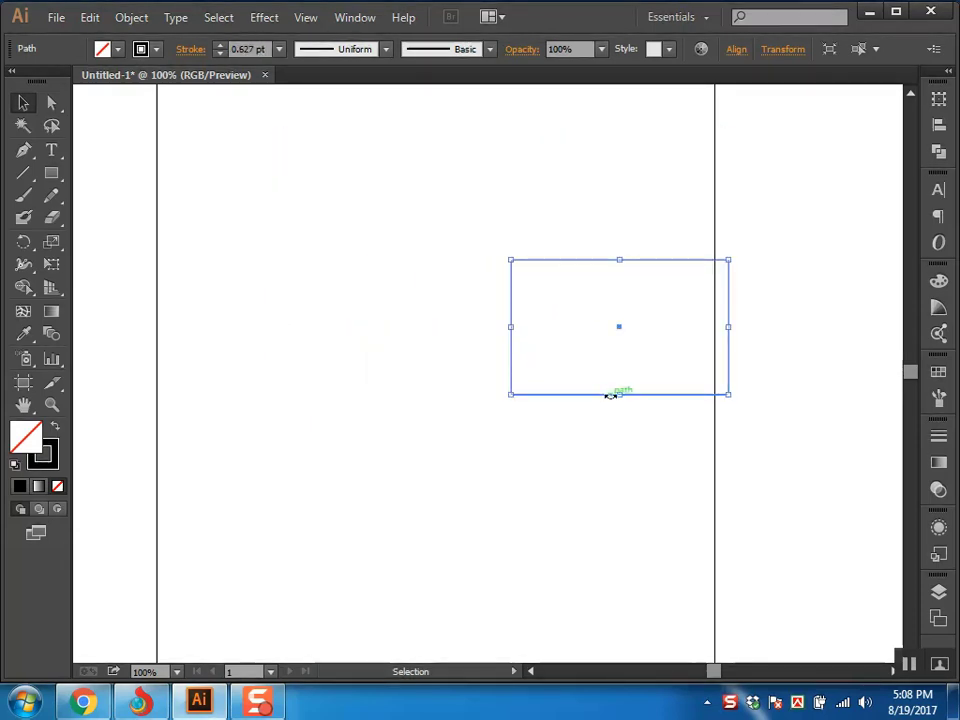
{"action": "left_click_drag", "start_coordinate": [613, 394], "coordinate": [434, 341]}
{"action": "key", "text": "ctrl+z"}
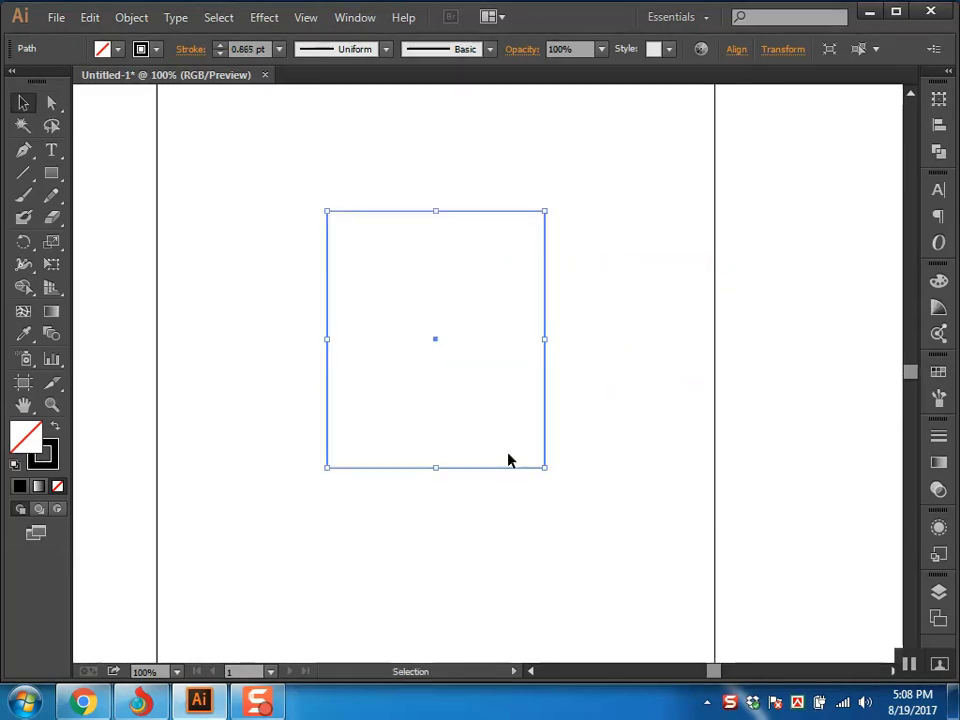
Delete the upright rectangle and draw a new wide rectangle across the middle of the artboard.
{"action": "left_click", "coordinate": [685, 321]}
{"action": "left_click_drag", "start_coordinate": [685, 321], "coordinate": [354, 489]}
{"action": "key", "text": "Delete"}
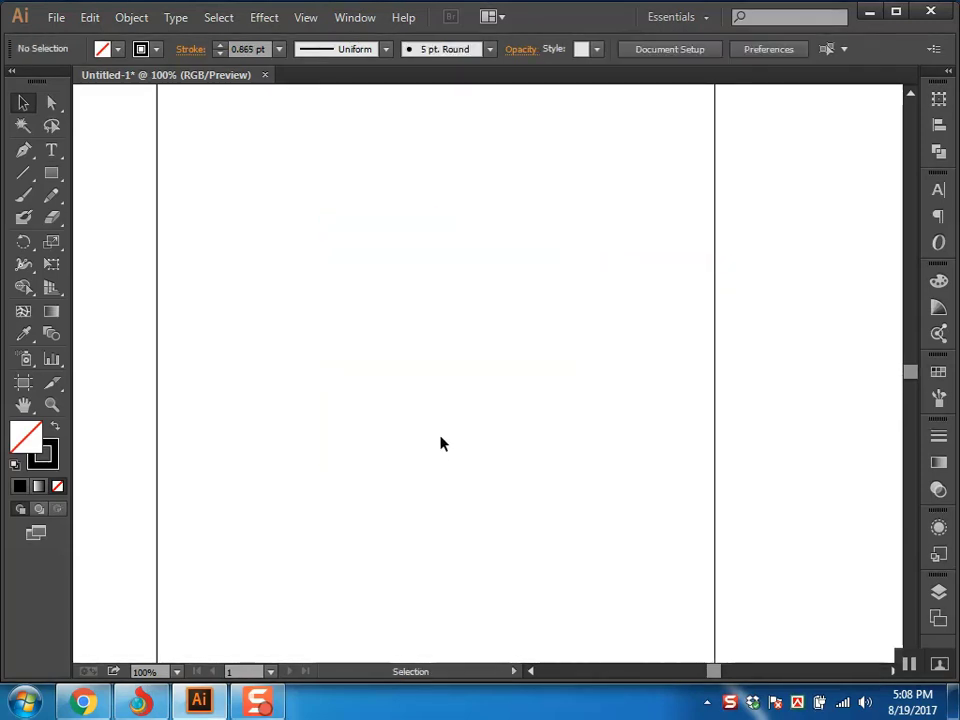
{"action": "left_click", "coordinate": [50, 174]}
{"action": "left_click_drag", "start_coordinate": [262, 257], "coordinate": [614, 450]}
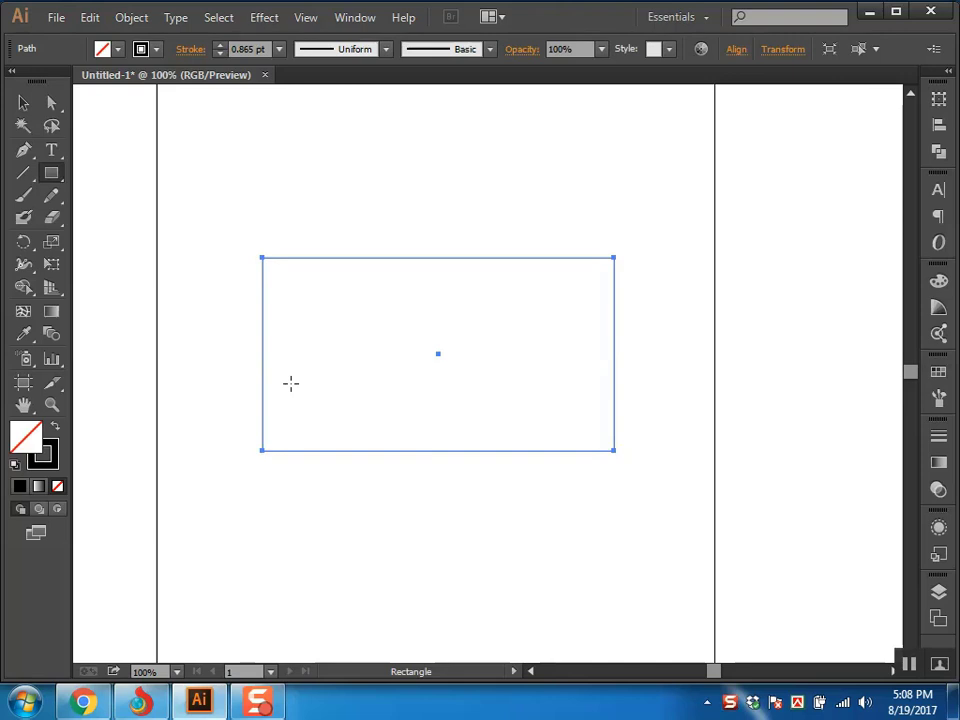
Practise selecting the whole rectangle with the Selection tool, by marquee and by its outline, and deselecting it on empty space.
{"action": "left_click", "coordinate": [23, 102]}
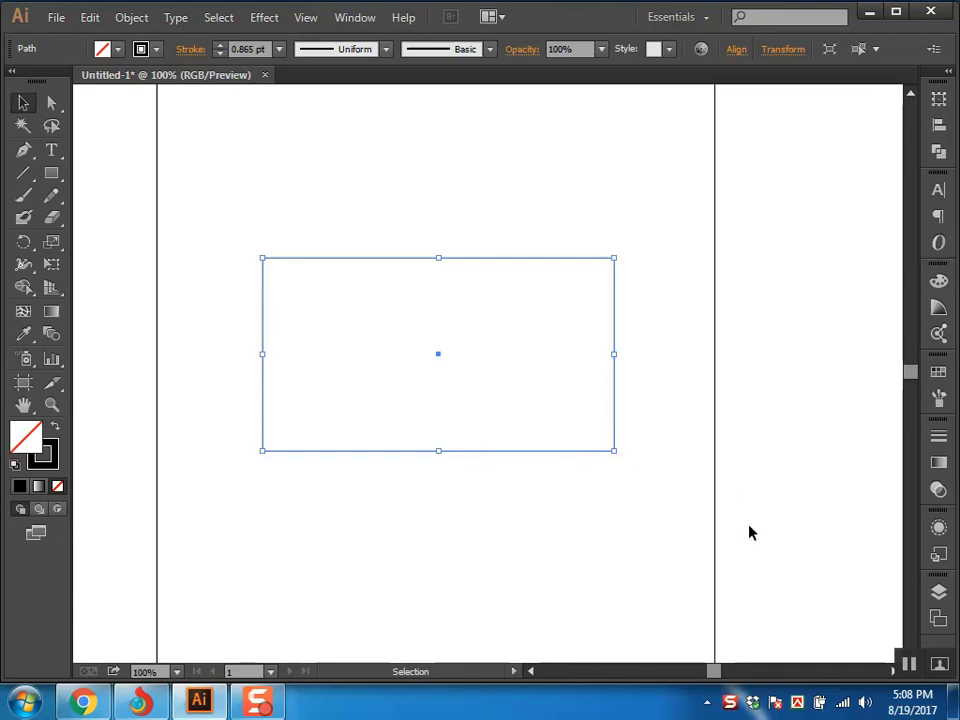
{"action": "left_click", "coordinate": [661, 273]}
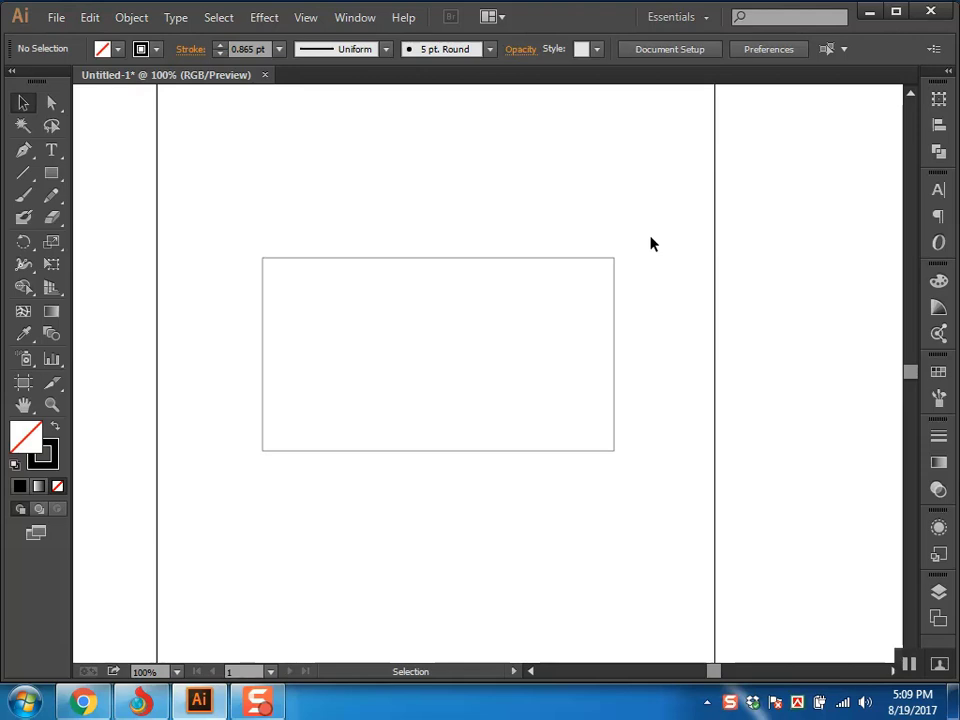
{"action": "left_click_drag", "start_coordinate": [628, 255], "coordinate": [493, 334]}
{"action": "left_click", "coordinate": [463, 223]}
{"action": "left_click", "coordinate": [449, 262]}
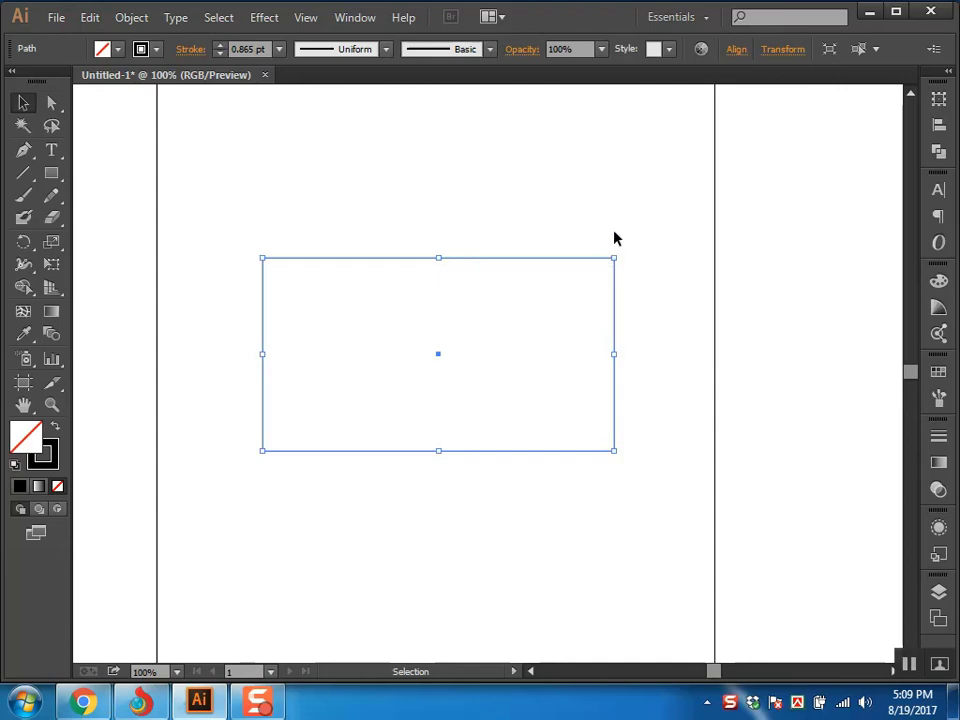
{"action": "left_click", "coordinate": [625, 187]}
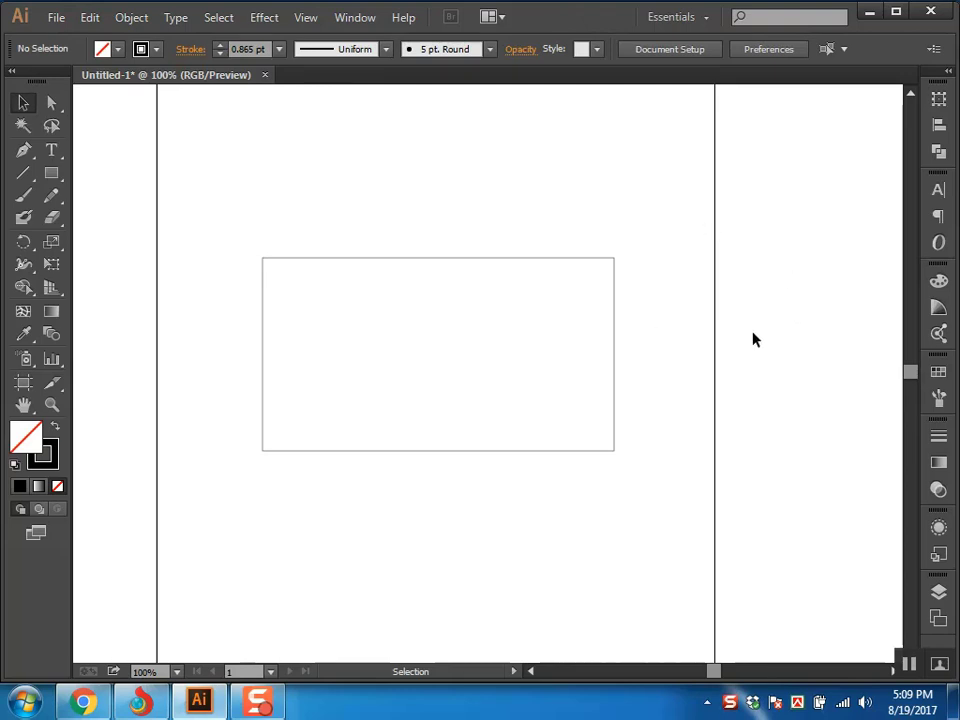
{"action": "left_click", "coordinate": [428, 258]}
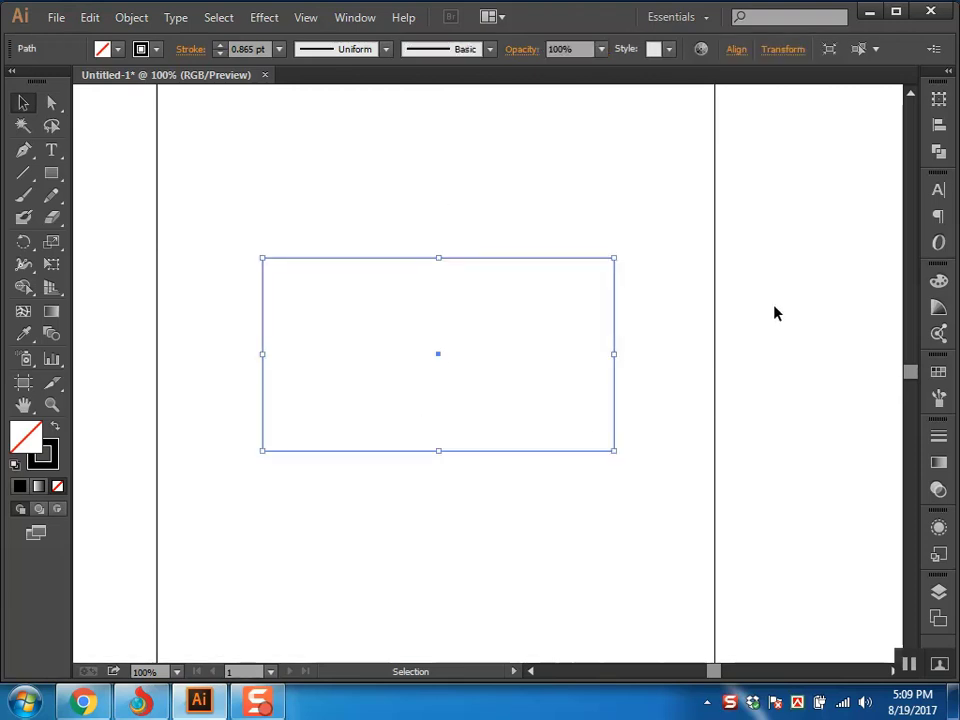
{"action": "left_click", "coordinate": [744, 435]}
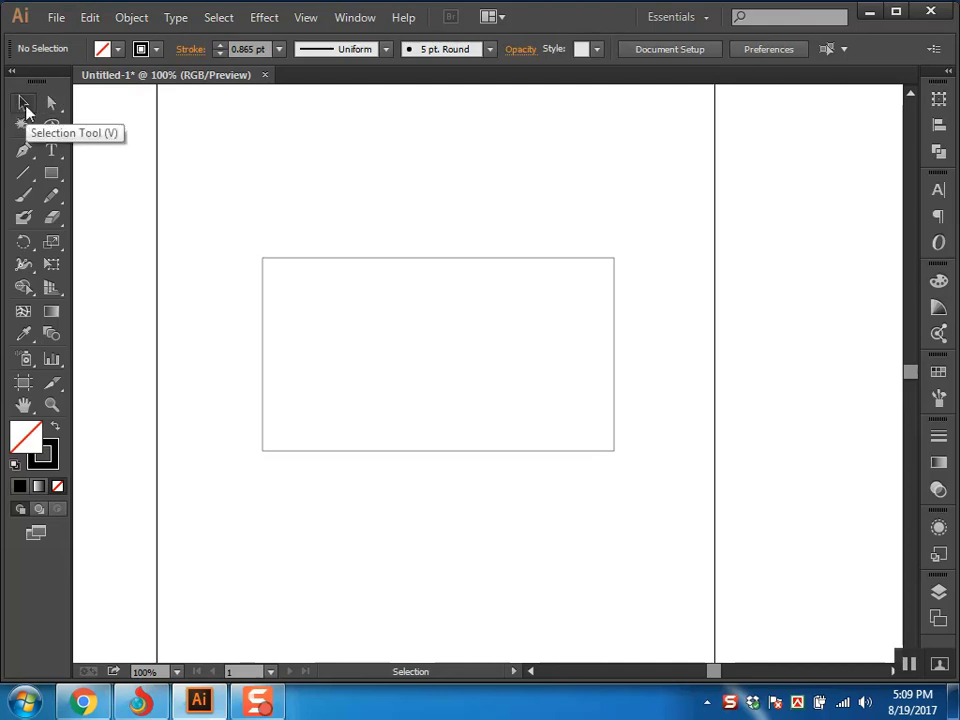
Raise the rectangle's top and bottom sides, shift both vertical sides right, pull its upper-right corner inward, and deselect it.
{"action": "left_click_drag", "start_coordinate": [534, 215], "coordinate": [497, 298]}
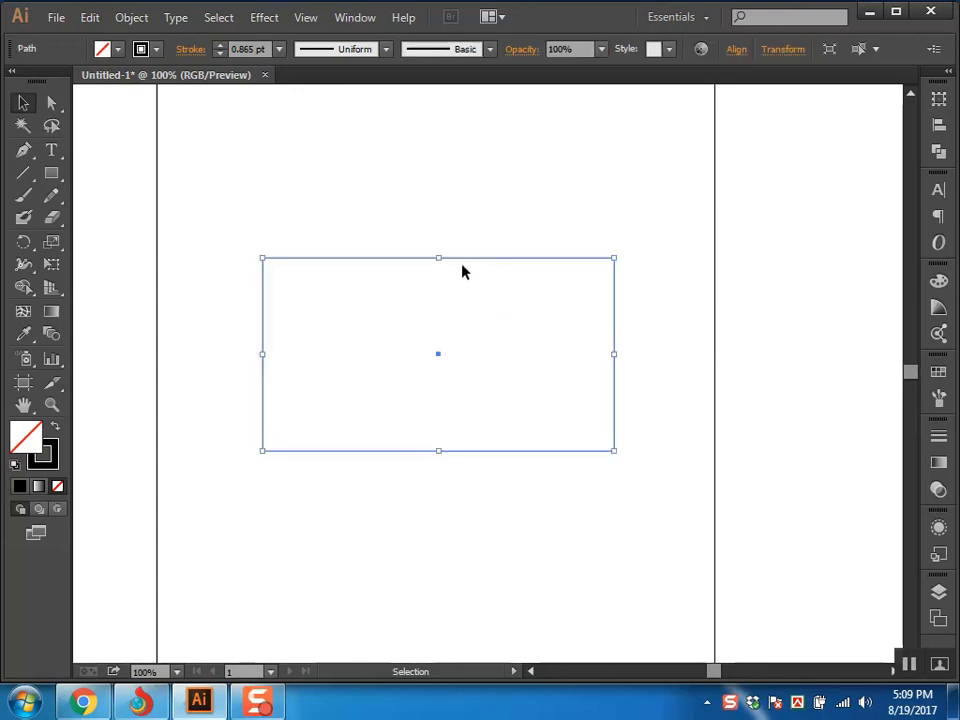
{"action": "left_click_drag", "start_coordinate": [441, 259], "coordinate": [430, 168]}
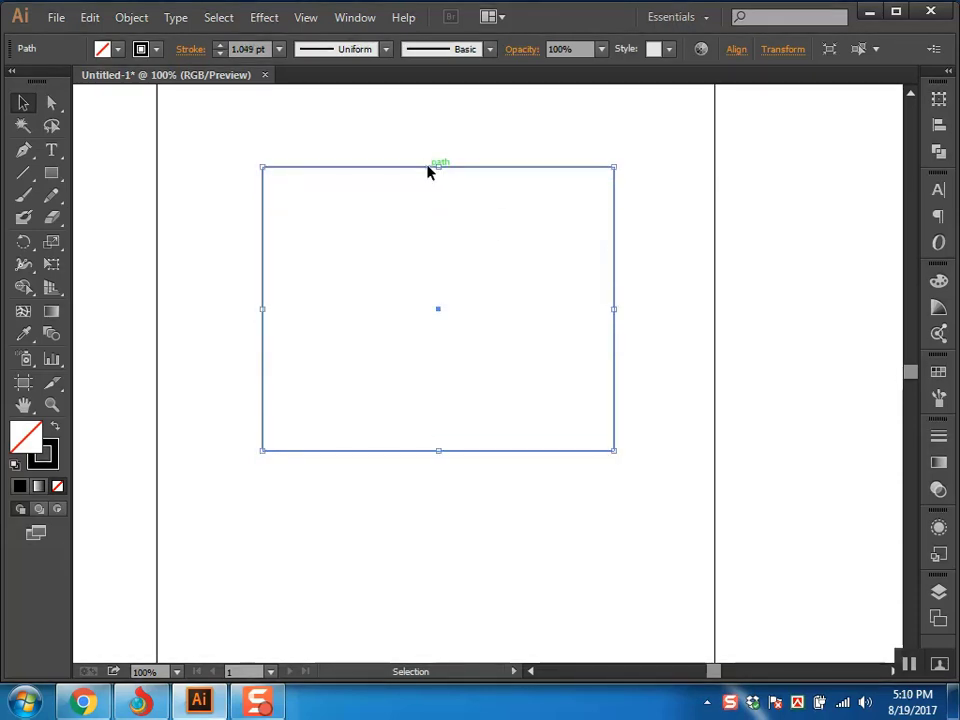
{"action": "left_click_drag", "start_coordinate": [613, 310], "coordinate": [651, 310]}
{"action": "left_click_drag", "start_coordinate": [262, 309], "coordinate": [345, 311]}
{"action": "left_click_drag", "start_coordinate": [502, 451], "coordinate": [495, 381]}
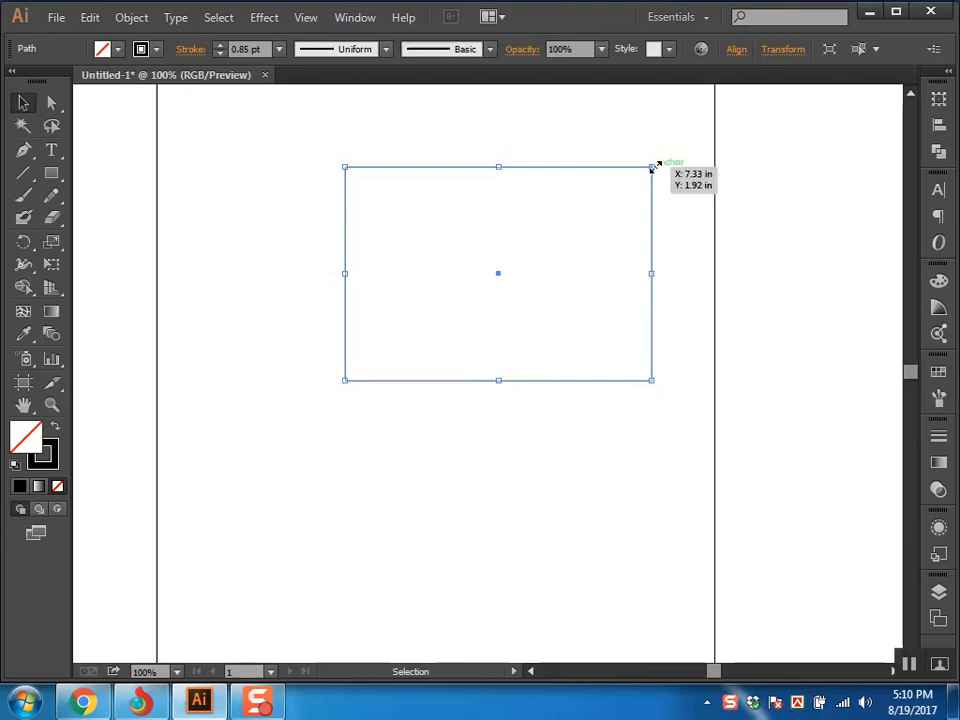
{"action": "left_click_drag", "start_coordinate": [652, 167], "coordinate": [641, 204]}
{"action": "left_click", "coordinate": [722, 199]}
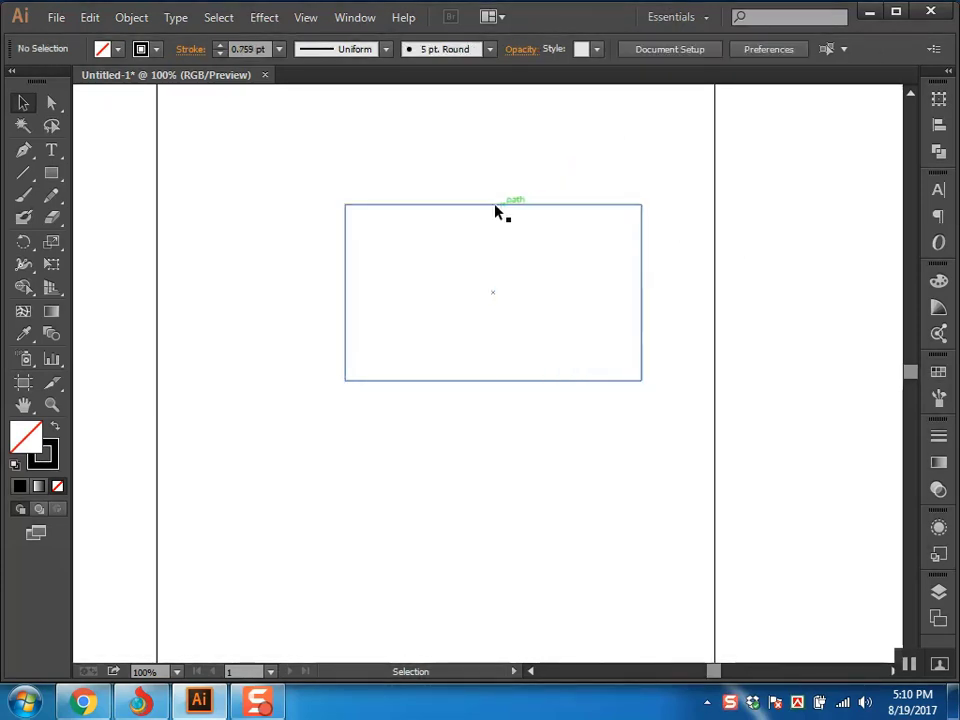
Lower the rectangle's top side slightly and extend its right side a little outward.
{"action": "left_click", "coordinate": [486, 207]}
{"action": "left_click_drag", "start_coordinate": [493, 208], "coordinate": [508, 232]}
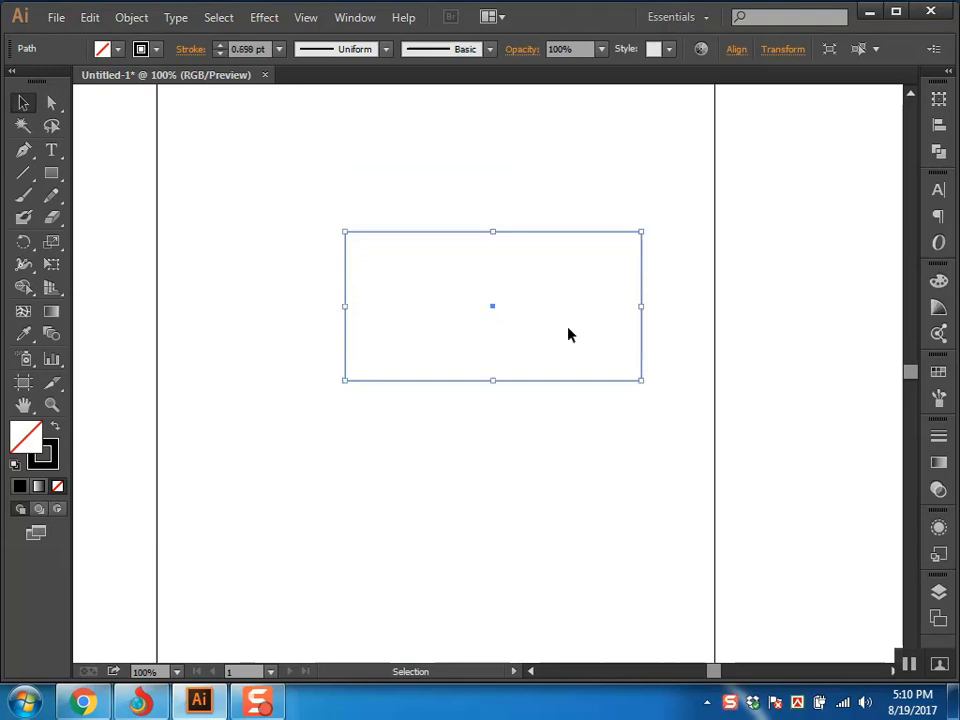
{"action": "mouse_move", "coordinate": [643, 306]}
{"action": "left_mouse_down"}
{"action": "mouse_move", "coordinate": [579, 306]}
{"action": "mouse_move", "coordinate": [671, 306]}
{"action": "mouse_move", "coordinate": [613, 310]}
{"action": "mouse_move", "coordinate": [656, 306]}
{"action": "left_mouse_up"}
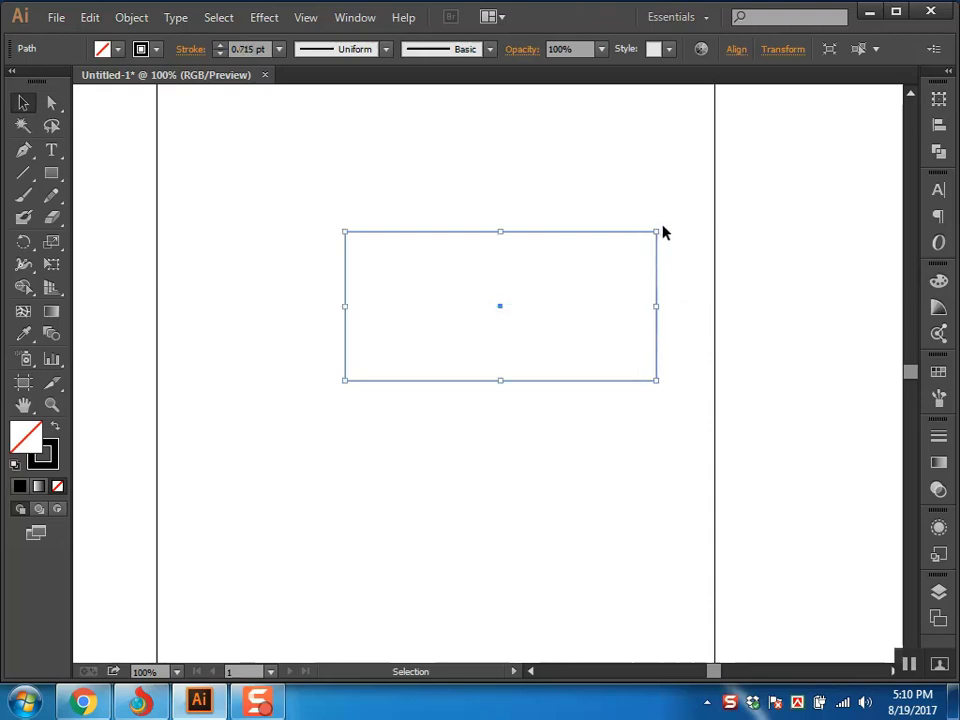
Make the rectangle narrower and taller from its upper-right corner, and pull its upper-left corner outward and slightly down.
{"action": "left_click_drag", "start_coordinate": [656, 231], "coordinate": [588, 187]}
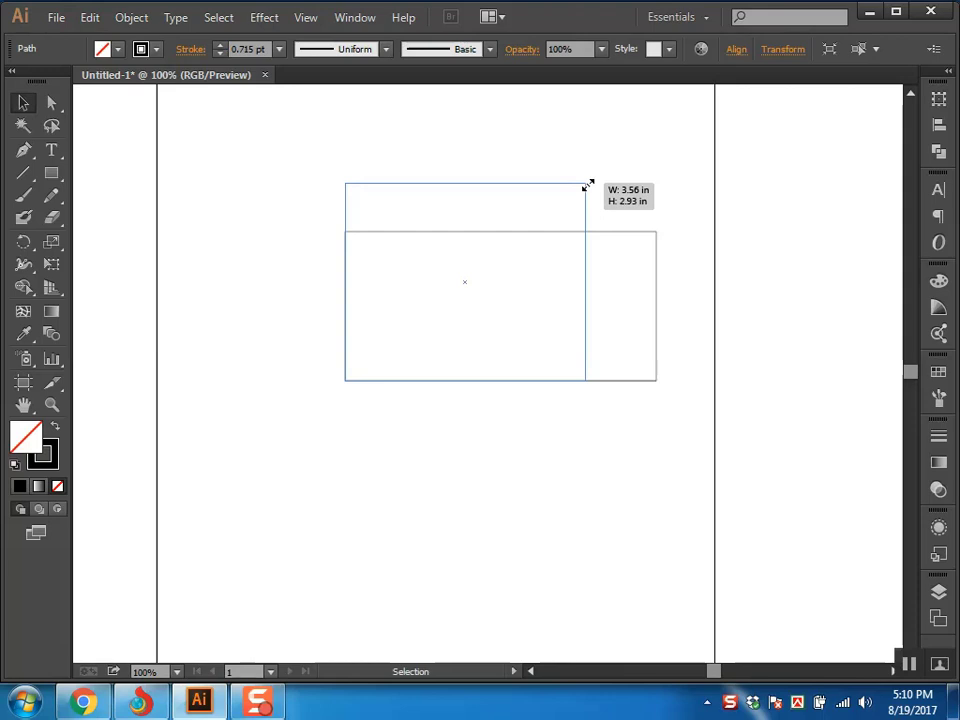
{"action": "left_click_drag", "start_coordinate": [587, 186], "coordinate": [544, 183]}
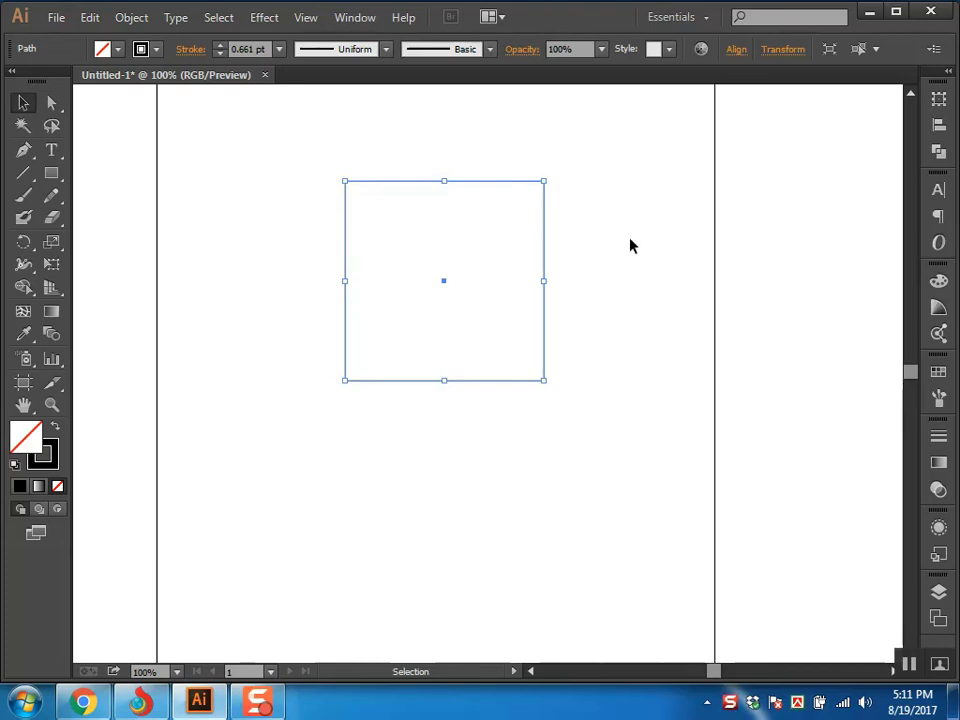
{"action": "left_click_drag", "start_coordinate": [543, 182], "coordinate": [522, 157]}
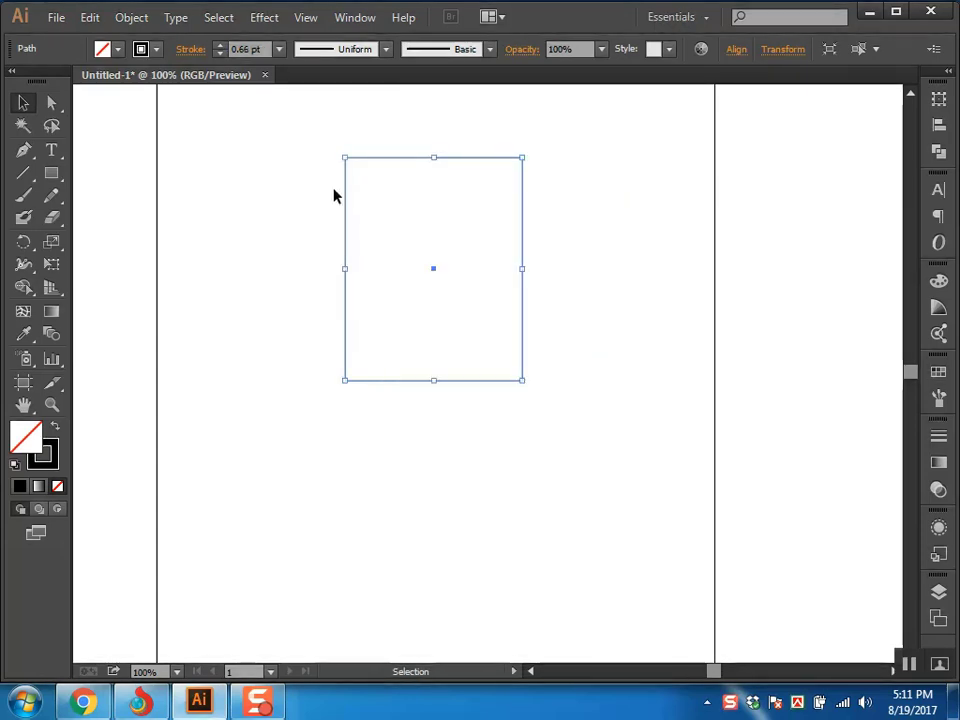
{"action": "left_click_drag", "start_coordinate": [346, 158], "coordinate": [267, 168]}
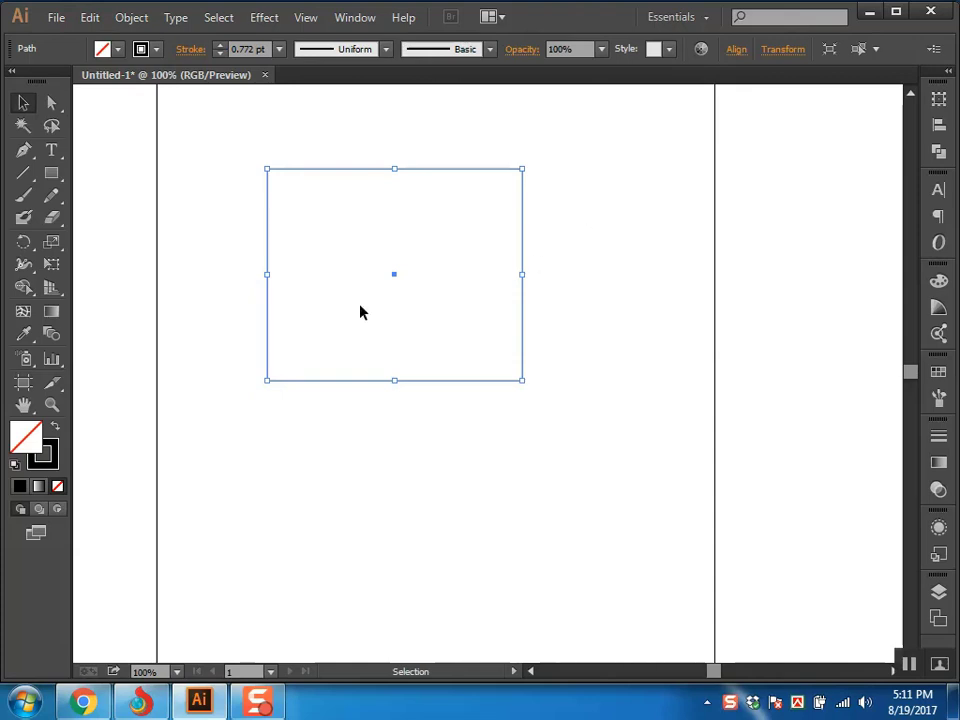
Move the rectangle down and slightly right, and try rotating it in both directions, undoing each rotation.
{"action": "left_click_drag", "start_coordinate": [394, 276], "coordinate": [426, 469]}
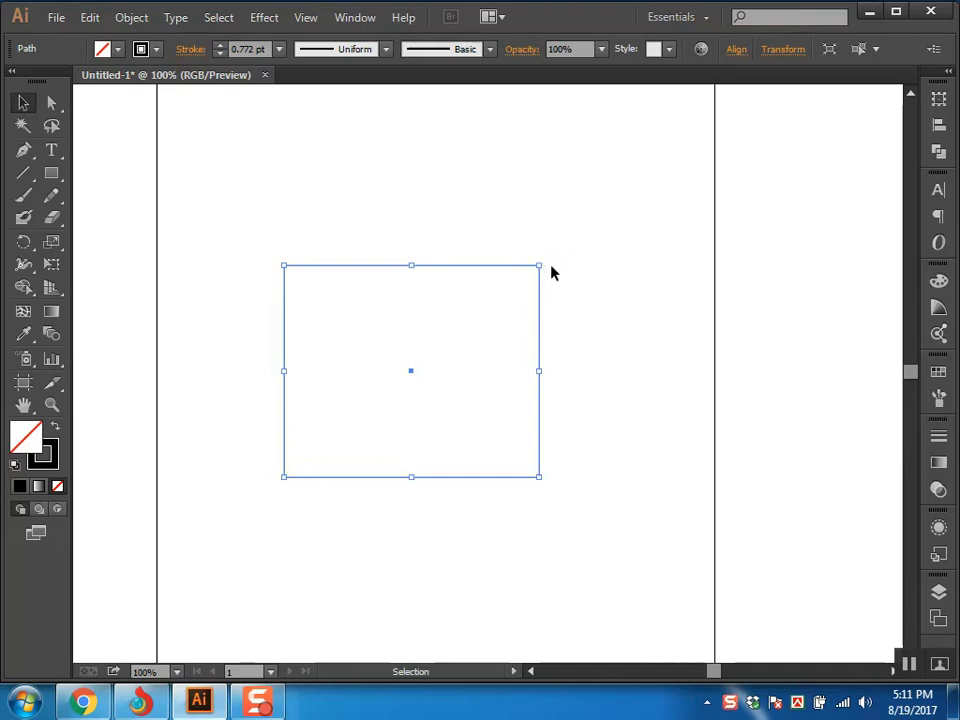
{"action": "left_click_drag", "start_coordinate": [538, 267], "coordinate": [541, 267]}
{"action": "left_click_drag", "start_coordinate": [547, 261], "coordinate": [481, 534]}
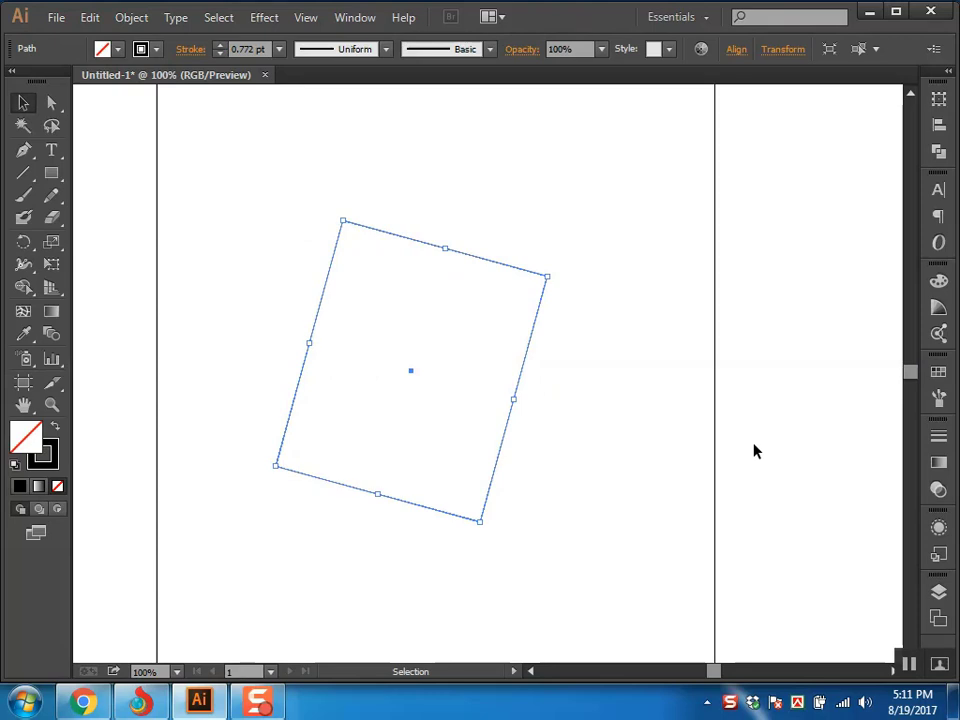
{"action": "key", "text": "ctrl+z"}
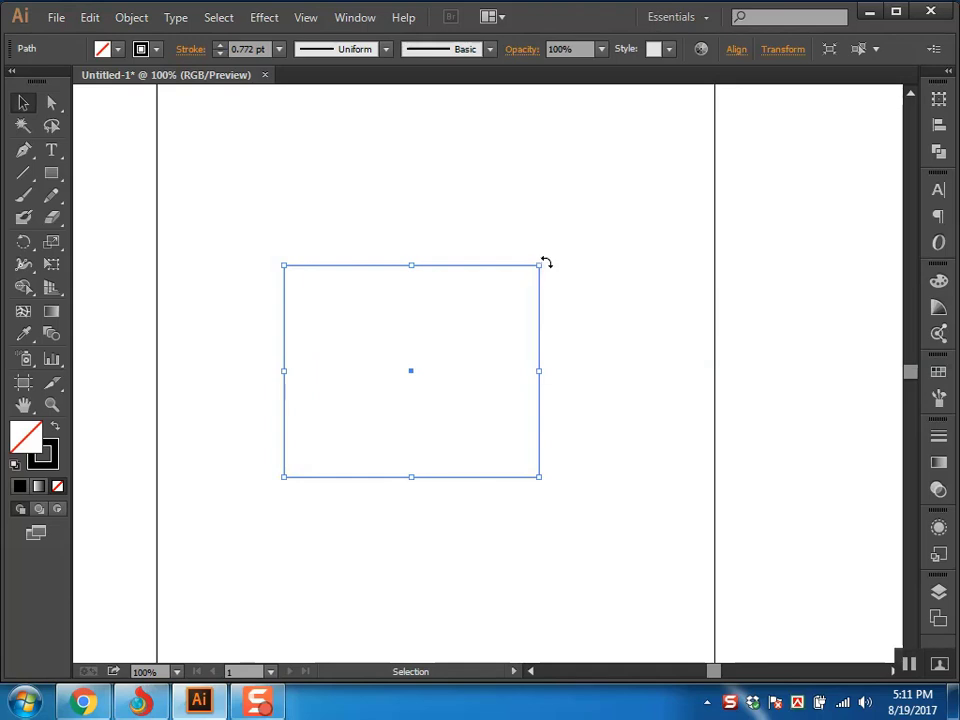
{"action": "left_click_drag", "start_coordinate": [418, 259], "coordinate": [333, 490]}
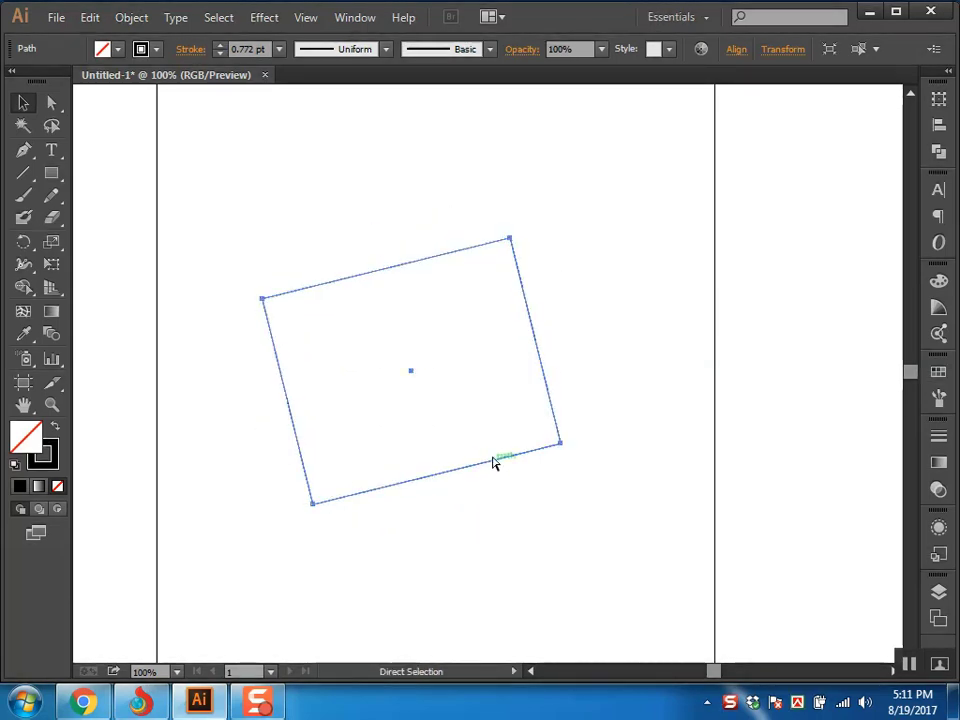
{"action": "key", "text": "ctrl+z"}
Delete the rectangle and draw a smaller square outward from its centre near the middle of the visible page.
{"action": "left_click", "coordinate": [613, 345]}
{"action": "left_click", "coordinate": [540, 470]}
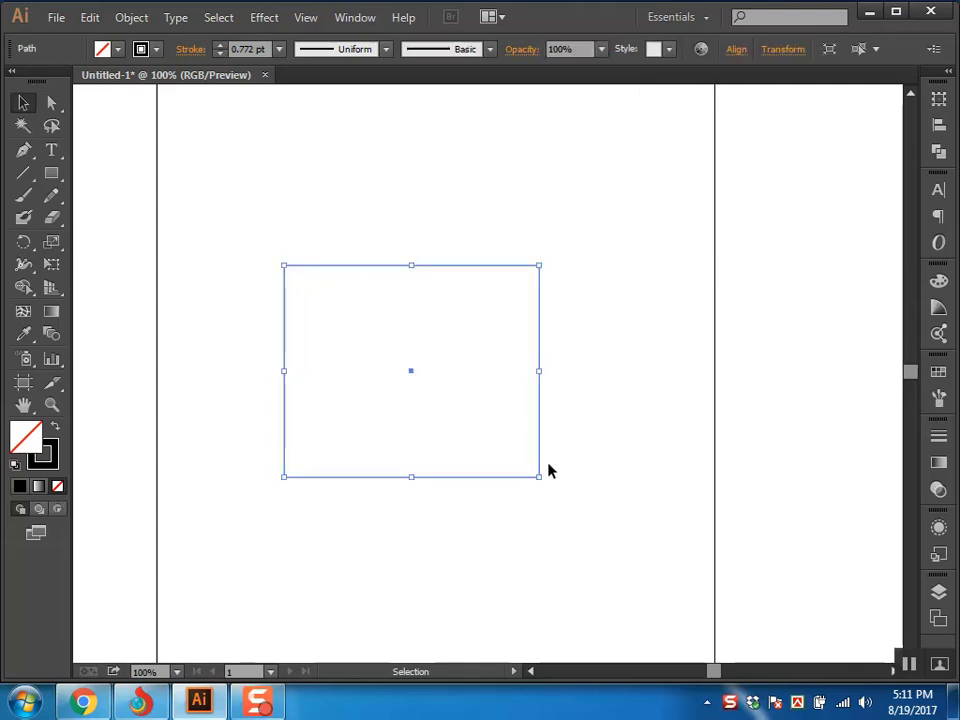
{"action": "key", "text": "Delete"}
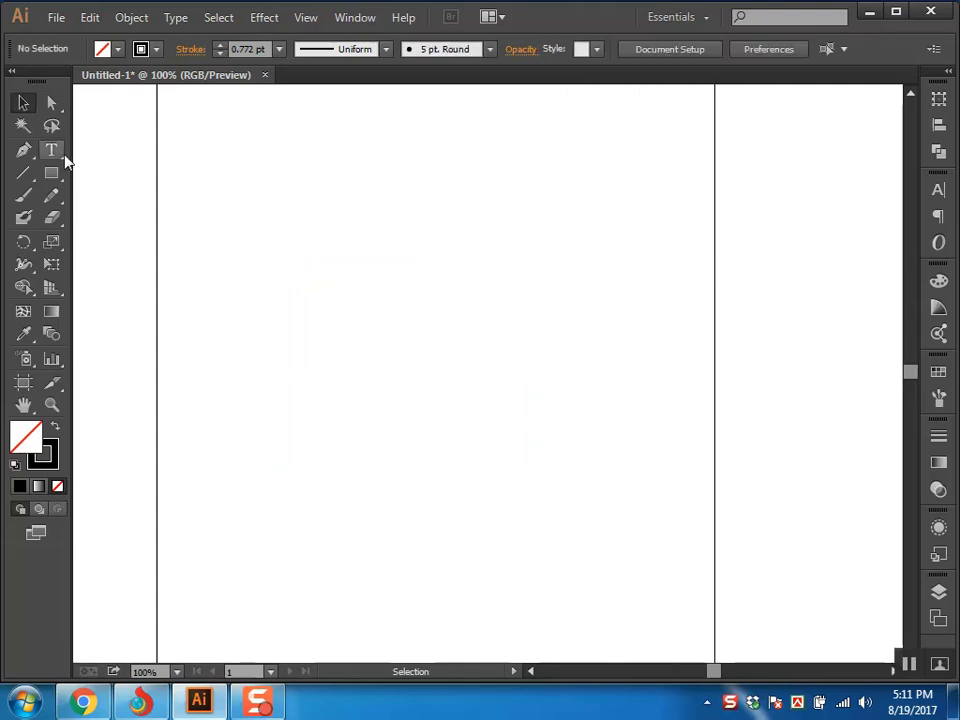
{"action": "left_click", "coordinate": [52, 174]}
{"action": "left_click_drag", "start_coordinate": [431, 360], "coordinate": [517, 446]}
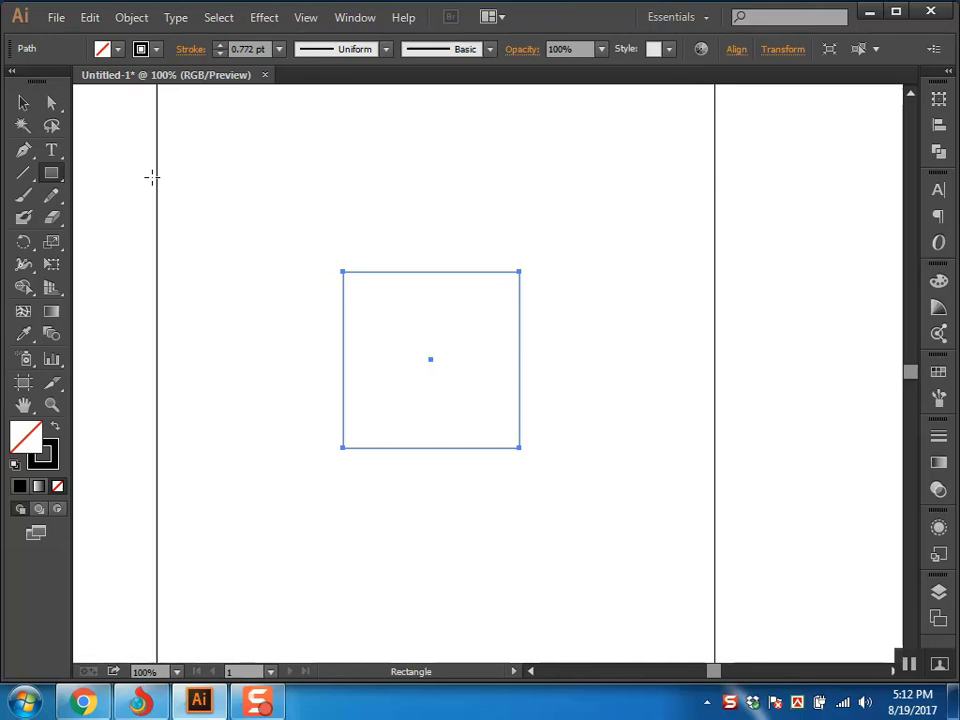
Try enlarging the square from its upper-right corner and its top side with the Selection tool, undoing each change.
{"action": "left_click", "coordinate": [23, 102]}
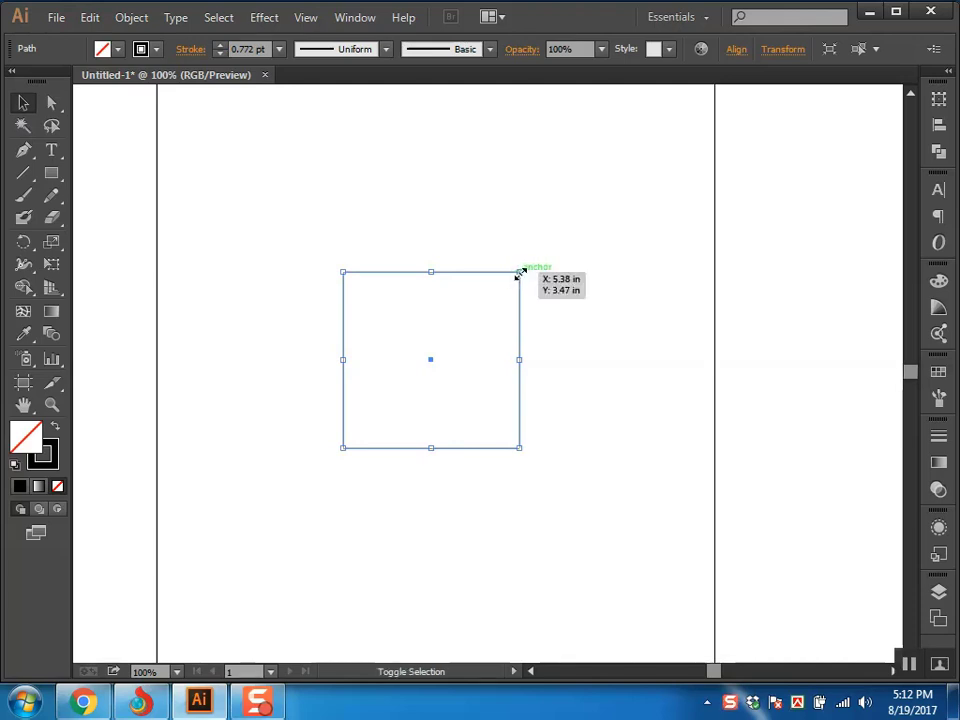
{"action": "left_click_drag", "start_coordinate": [519, 272], "coordinate": [608, 192]}
{"action": "key", "text": "ctrl+z"}
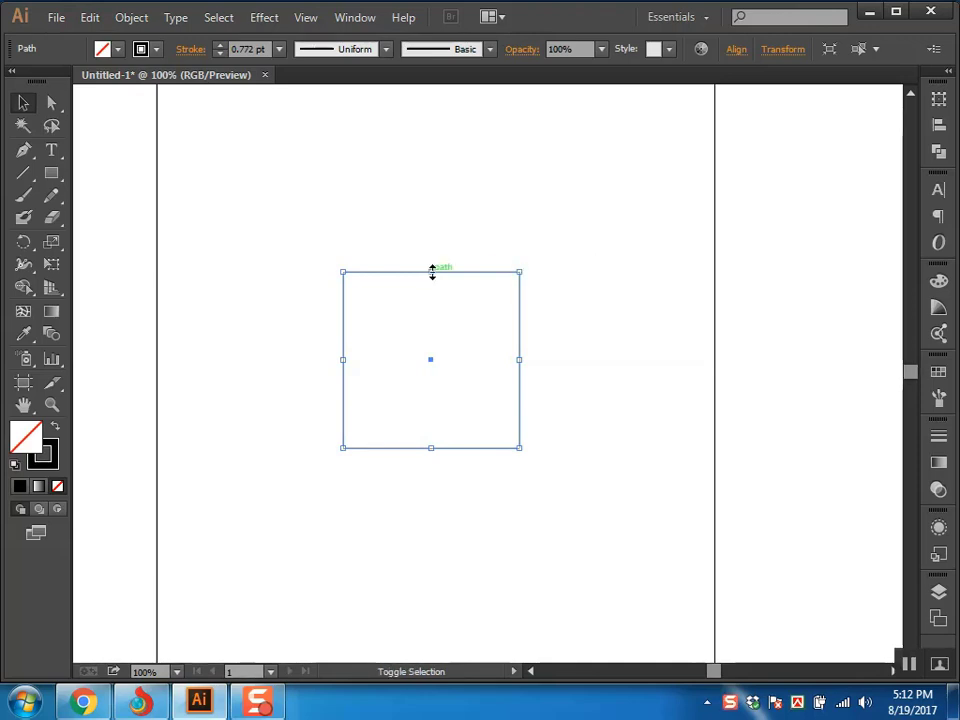
{"action": "left_click_drag", "start_coordinate": [432, 273], "coordinate": [435, 178]}
{"action": "key", "text": "ctrl+z"}
{"action": "left_click_drag", "start_coordinate": [432, 271], "coordinate": [433, 270]}
{"action": "key", "text": "Delete"}
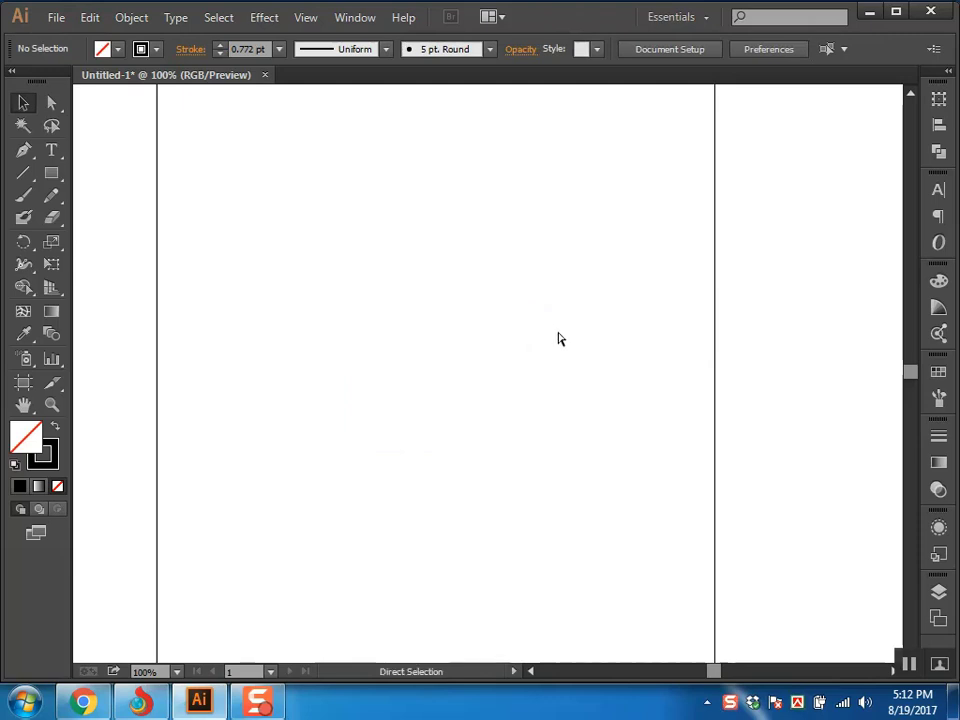
{"action": "key", "text": "ctrl+z"}
Try enlarging the square proportionally from its upper-right corner several times, undoing each enlargement.
{"action": "left_click_drag", "start_coordinate": [519, 273], "coordinate": [585, 206]}
{"action": "key", "text": "ctrl+z"}
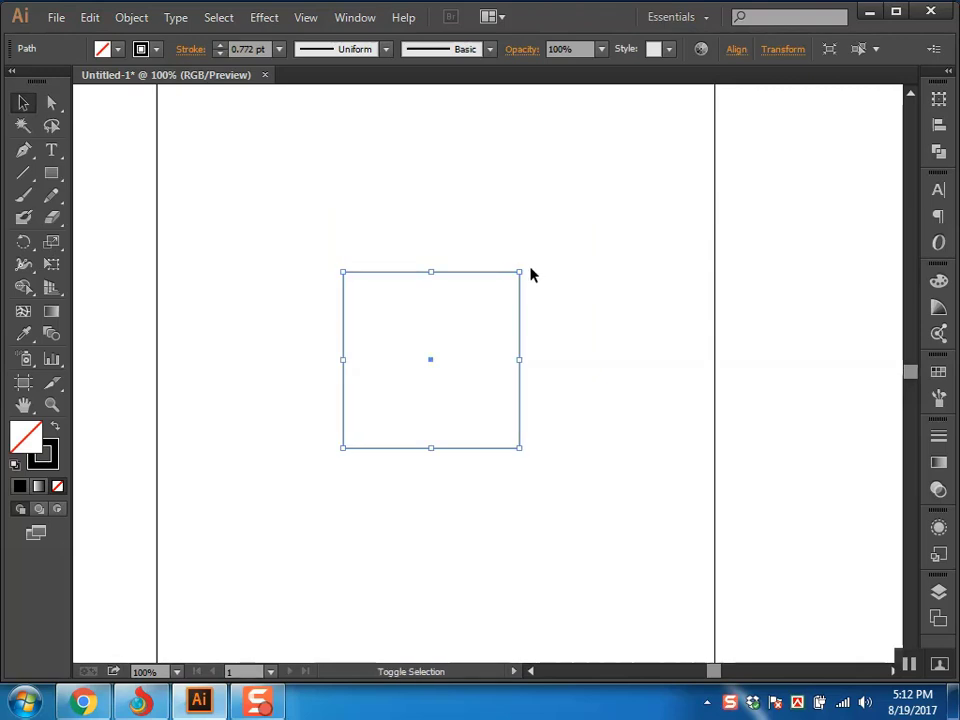
{"action": "left_click_drag", "start_coordinate": [519, 272], "coordinate": [647, 167]}
{"action": "key", "text": "ctrl+z"}
{"action": "left_click_drag", "start_coordinate": [519, 273], "coordinate": [660, 206]}
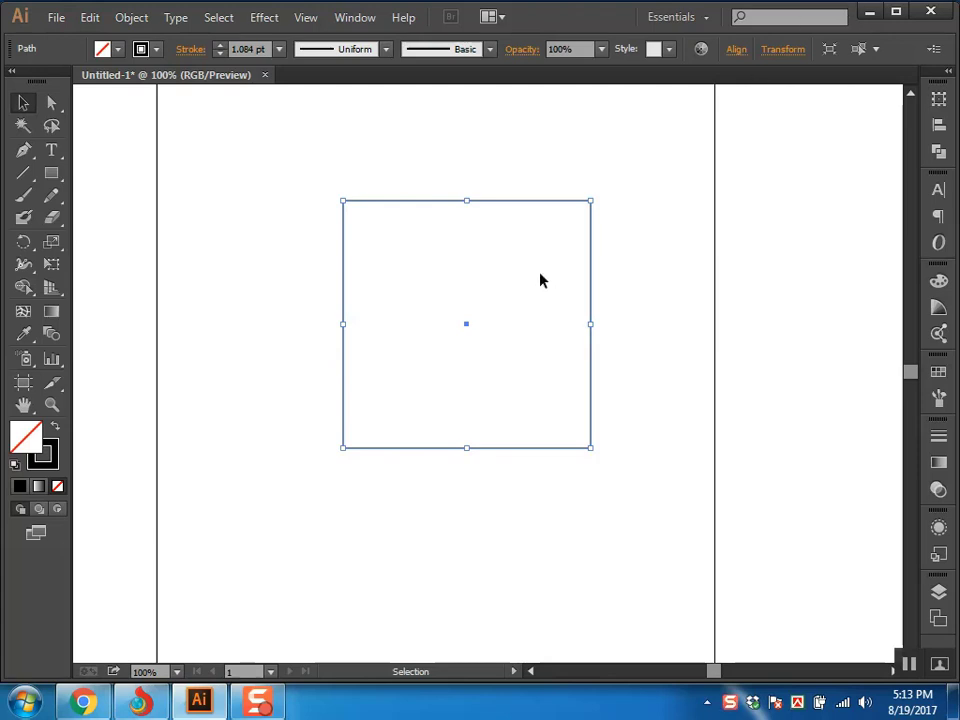
{"action": "left_click", "coordinate": [669, 182]}
{"action": "left_click_drag", "start_coordinate": [669, 182], "coordinate": [438, 302]}
{"action": "left_click", "coordinate": [591, 202]}
{"action": "key", "text": "ctrl+z"}
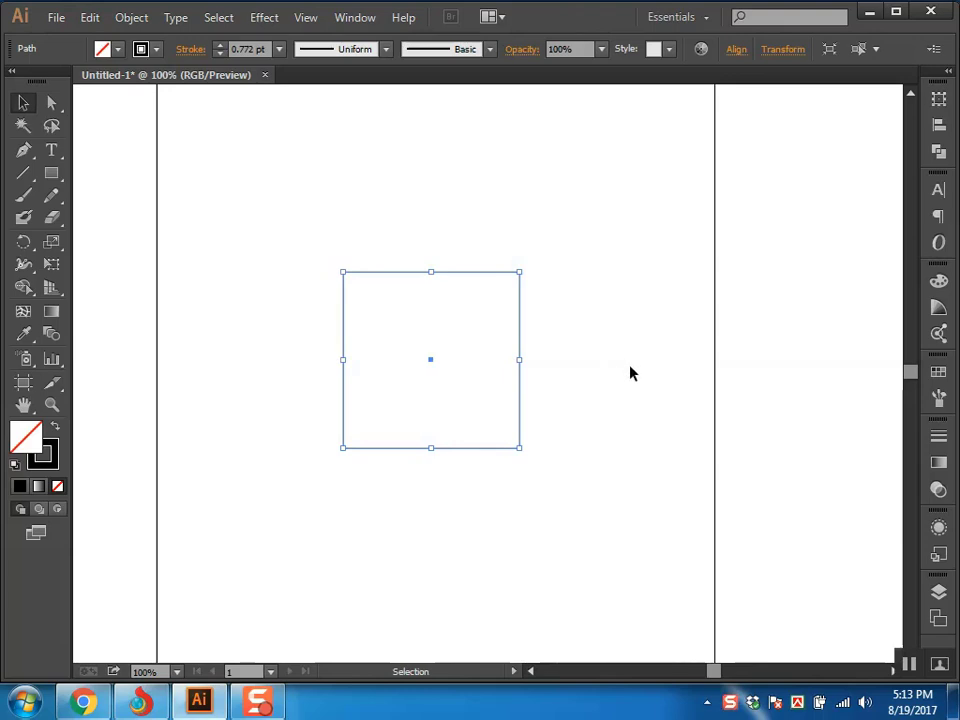
Reselect the square by marquee, try resizing it about its centre from the upper-right corner, undo that, and deselect it.
{"action": "left_click", "coordinate": [630, 373]}
{"action": "left_click_drag", "start_coordinate": [564, 279], "coordinate": [320, 424]}
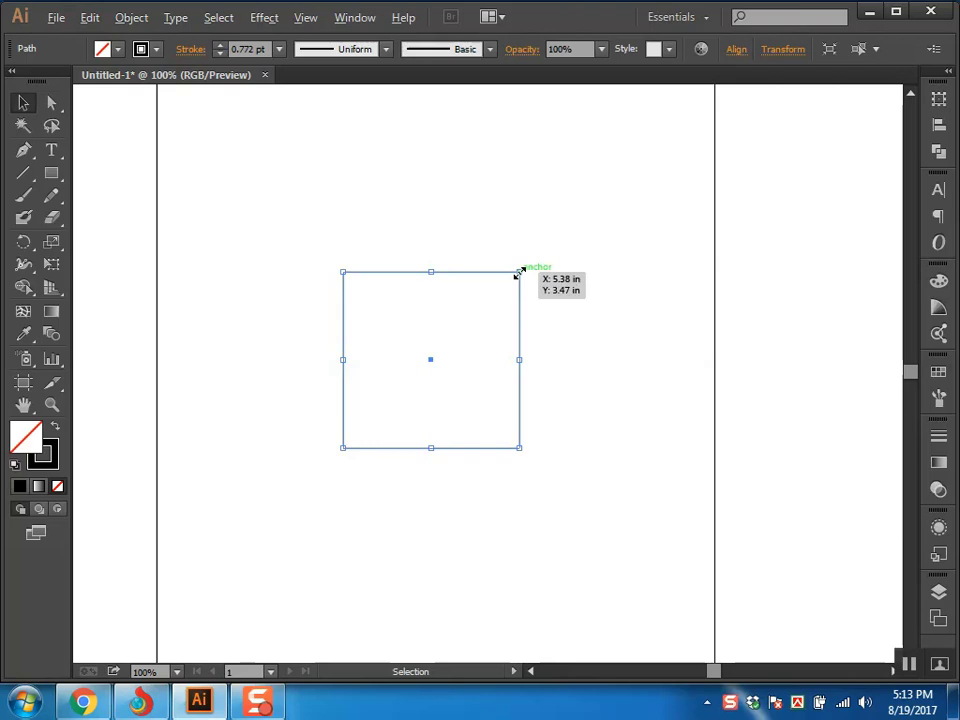
{"action": "left_click_drag", "start_coordinate": [519, 272], "coordinate": [500, 258]}
{"action": "key", "text": "a"}
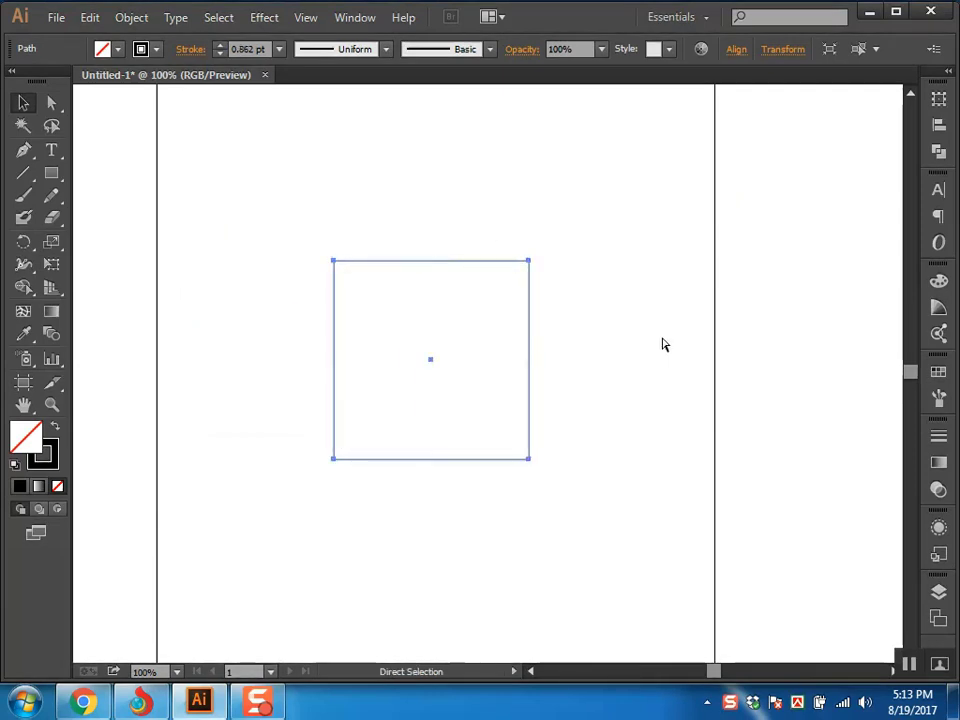
{"action": "key", "text": "ctrl+z"}
{"action": "left_click", "coordinate": [628, 321]}
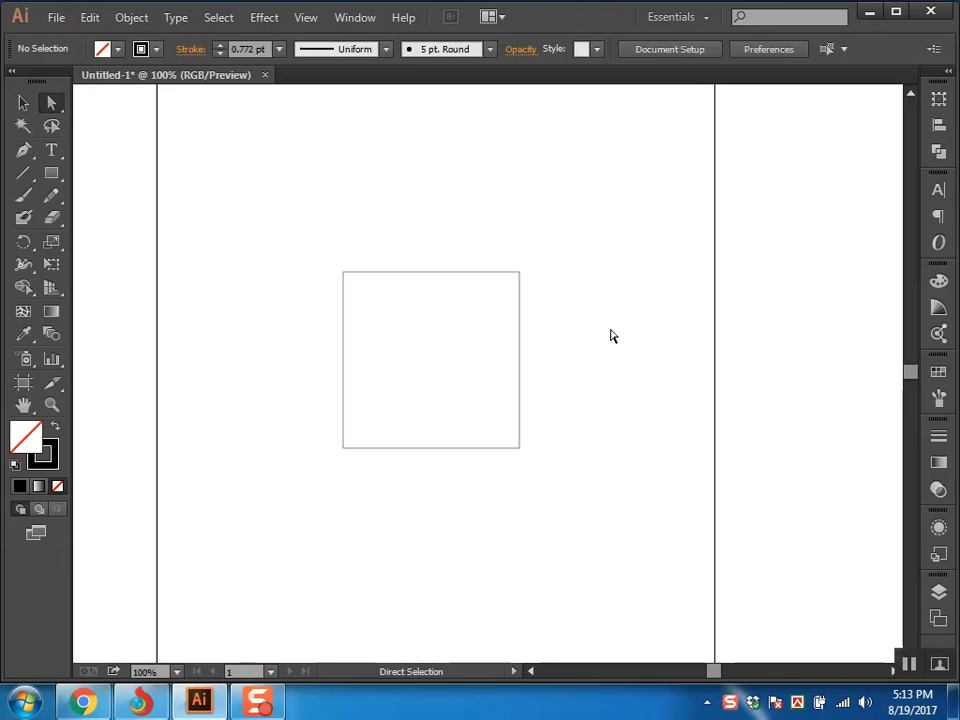
Select the square by marquee and try scaling it proportionally to about 3.75 in and raising its top side, undoing both.
{"action": "left_click", "coordinate": [23, 102]}
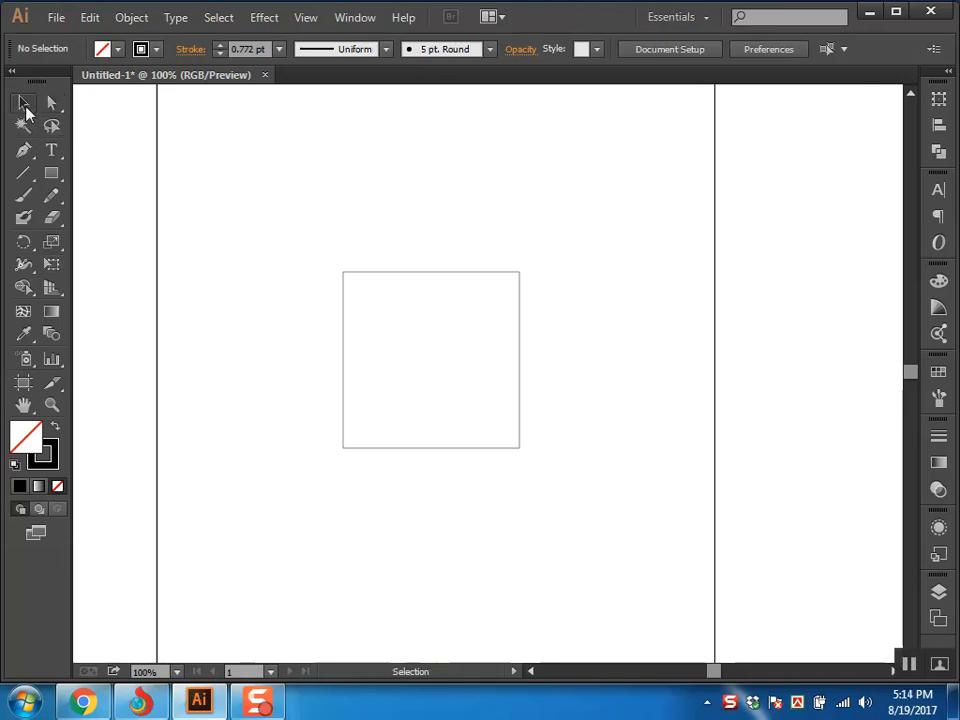
{"action": "left_click_drag", "start_coordinate": [578, 262], "coordinate": [389, 413]}
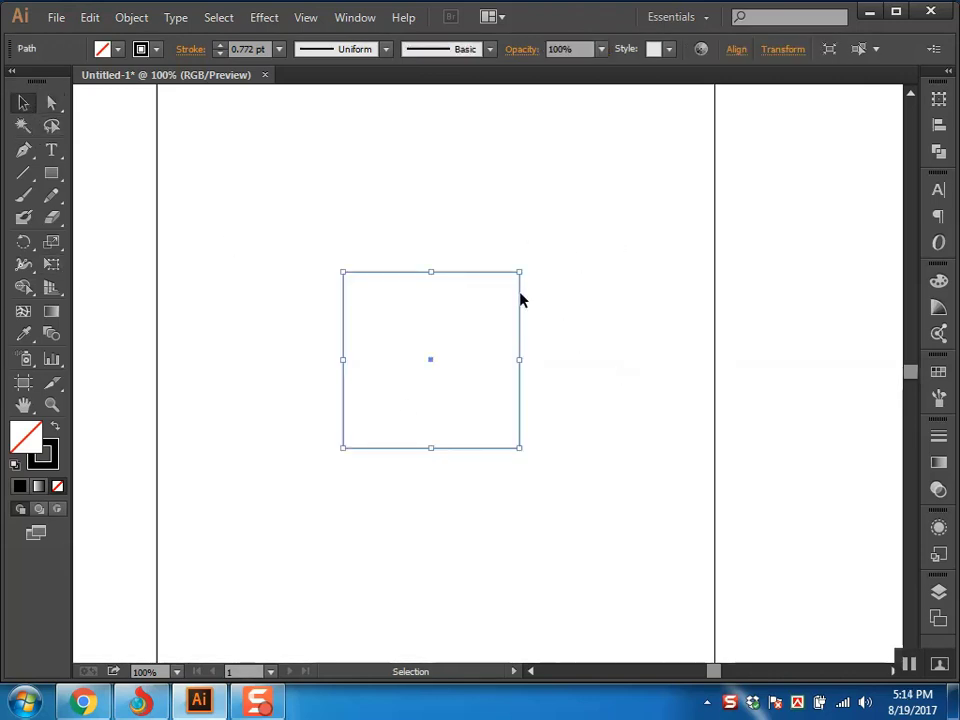
{"action": "left_click_drag", "start_coordinate": [520, 272], "coordinate": [598, 182]}
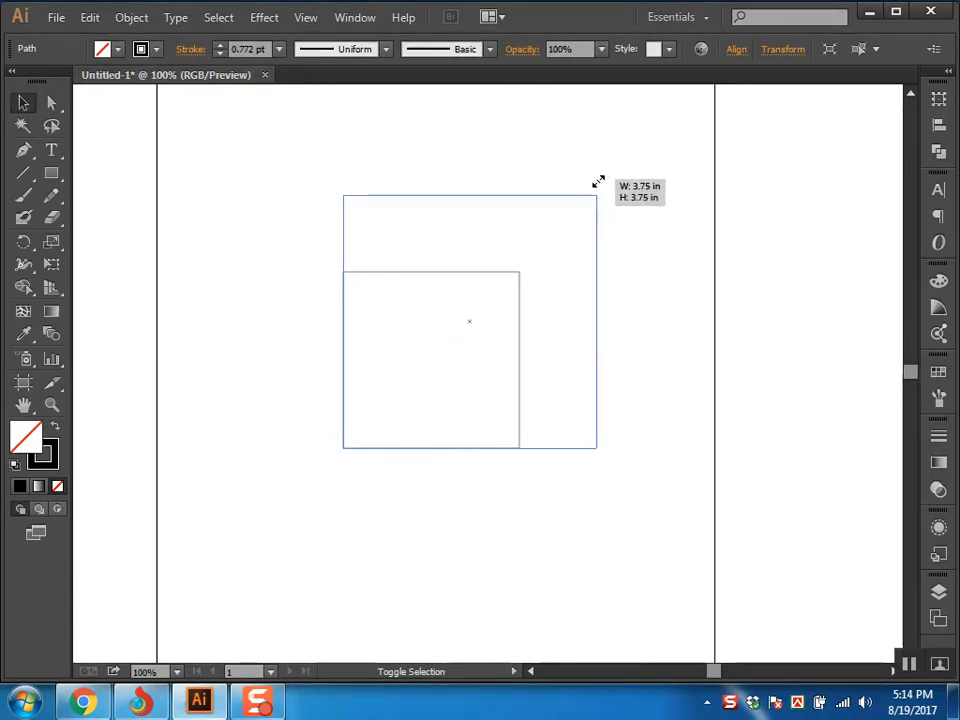
{"action": "left_click_drag", "start_coordinate": [598, 182], "coordinate": [597, 185]}
{"action": "key", "text": "ctrl+z"}
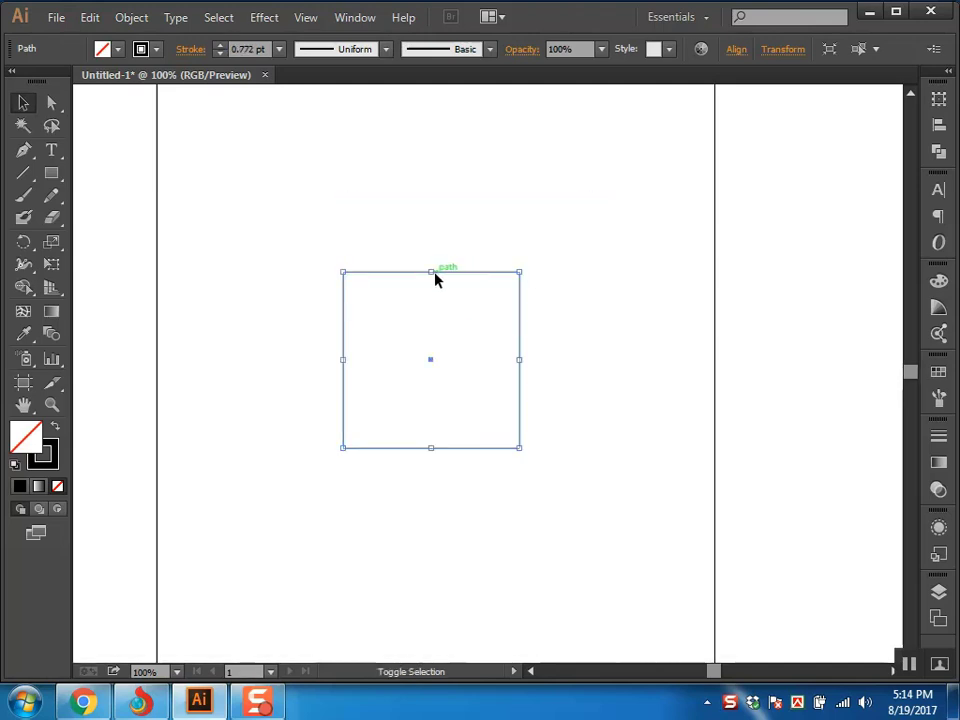
{"action": "left_click_drag", "start_coordinate": [435, 273], "coordinate": [452, 228]}
{"action": "key", "text": "ctrl+z"}
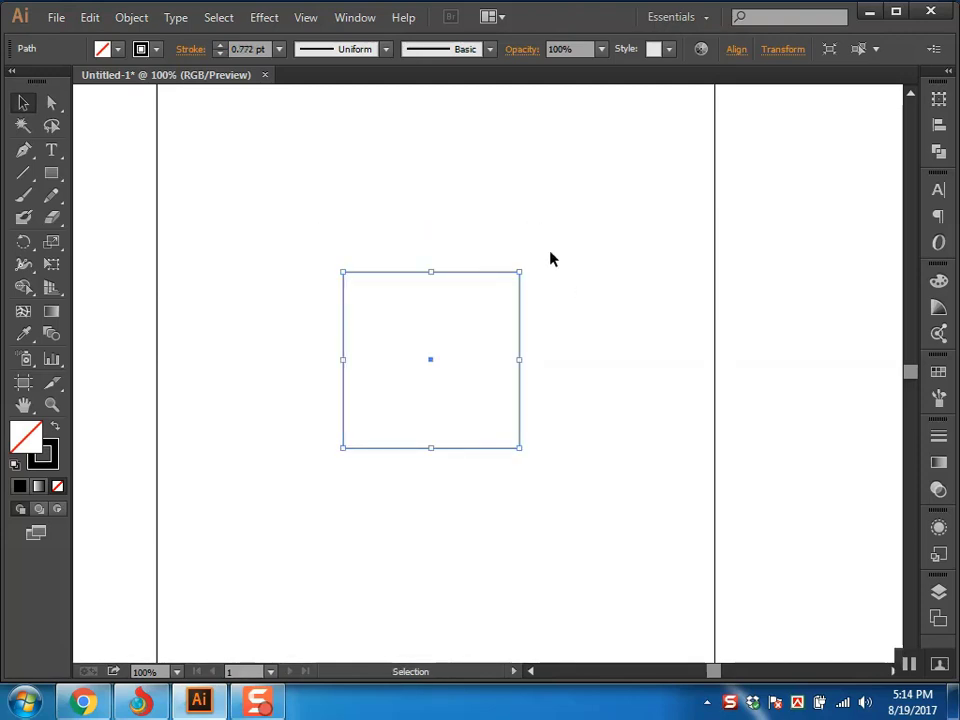
Try three more resizes of the square by its upper-right corner with the Selection tool, undoing each one.
{"action": "key", "text": "backslash"}
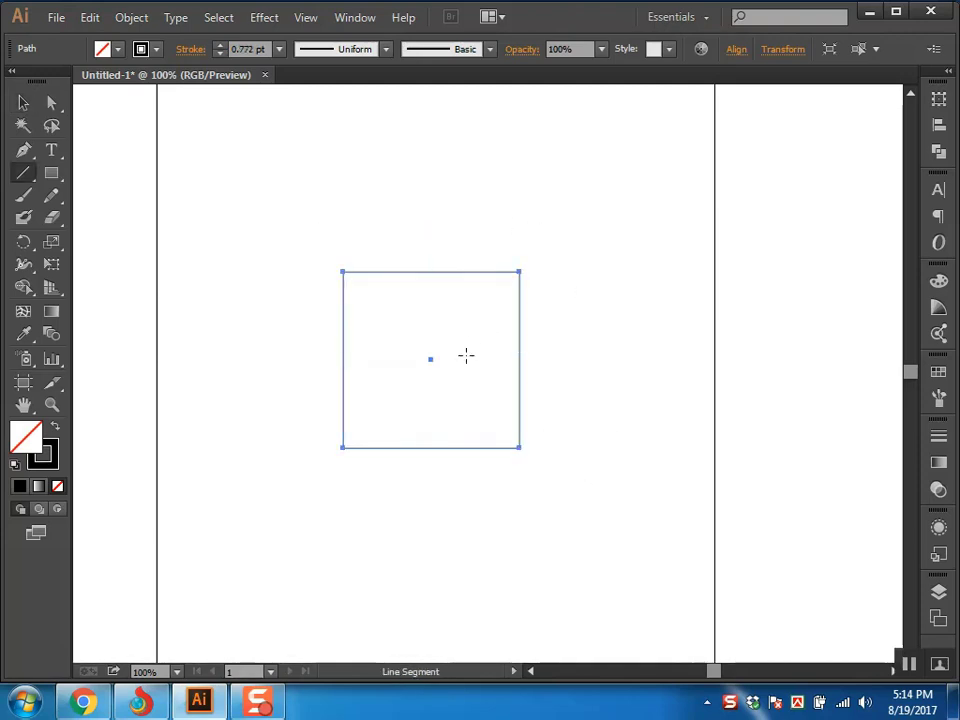
{"action": "left_click", "coordinate": [23, 102]}
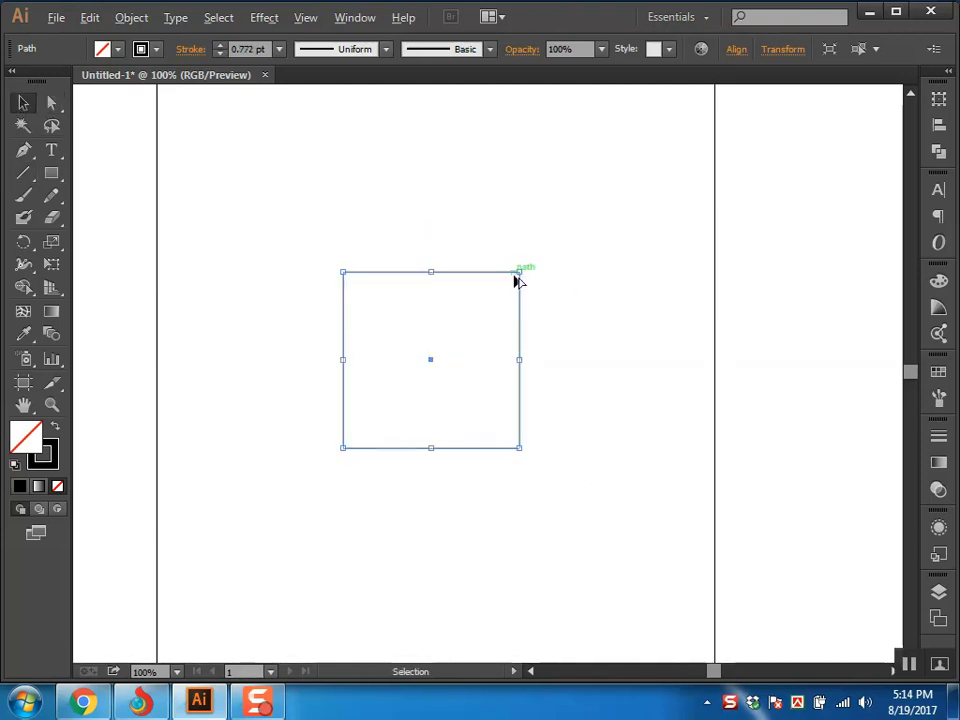
{"action": "left_click_drag", "start_coordinate": [520, 273], "coordinate": [481, 243]}
{"action": "key", "text": "ctrl+z"}
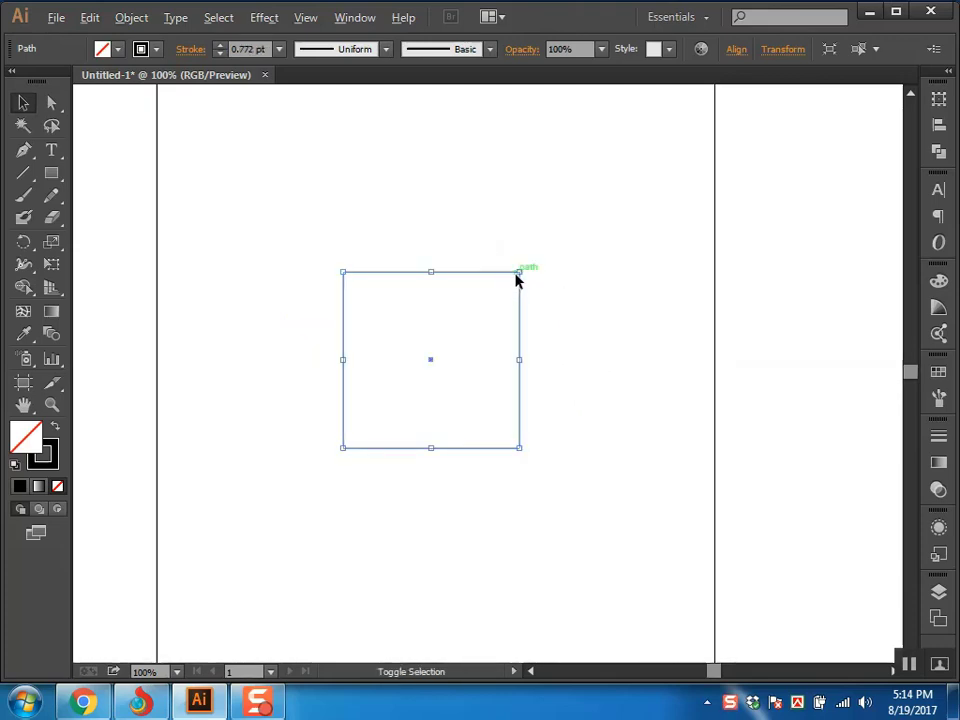
{"action": "left_click_drag", "start_coordinate": [517, 280], "coordinate": [596, 223]}
{"action": "key", "text": "ctrl+z"}
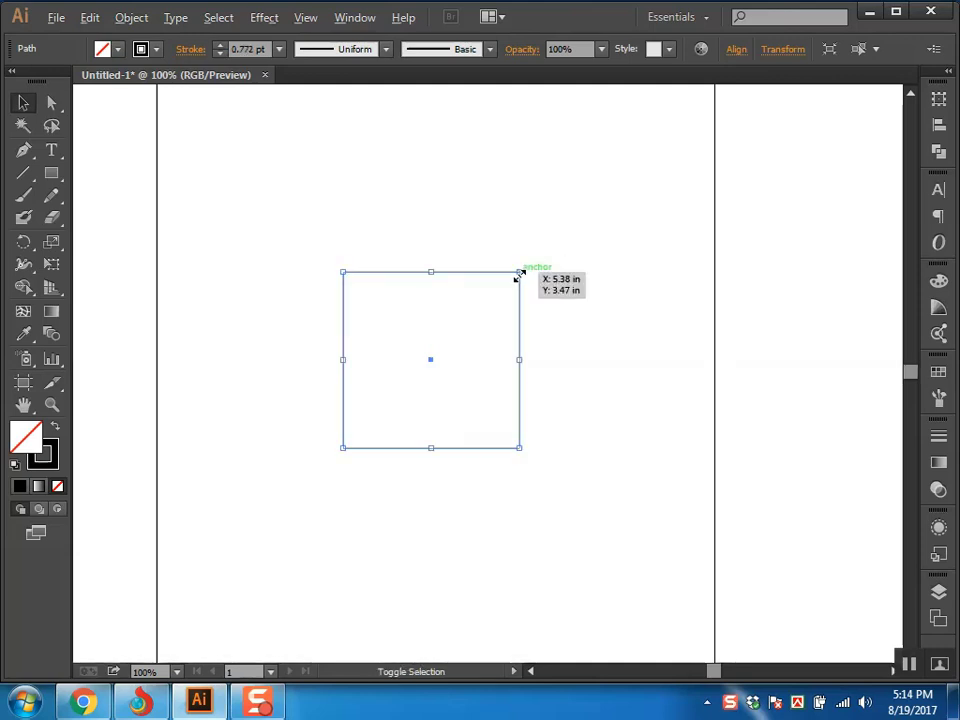
{"action": "left_click_drag", "start_coordinate": [517, 275], "coordinate": [609, 227]}
{"action": "key", "text": "ctrl+z"}
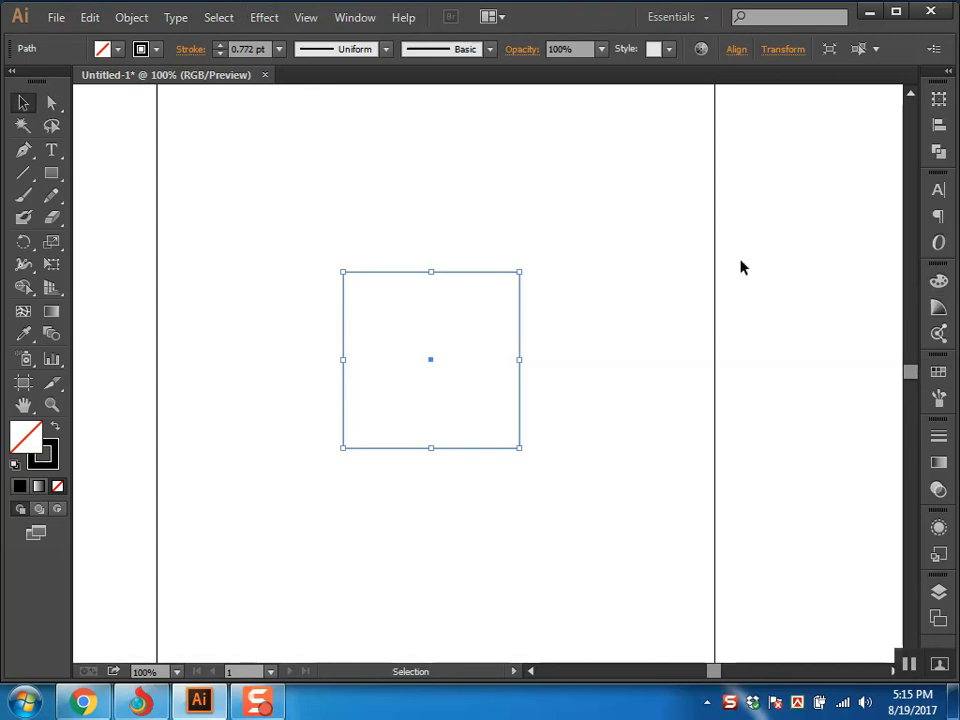
Change to the Direct Selection tool and deselect the square.
{"action": "left_click", "coordinate": [518, 276]}
{"action": "left_click", "coordinate": [53, 106]}
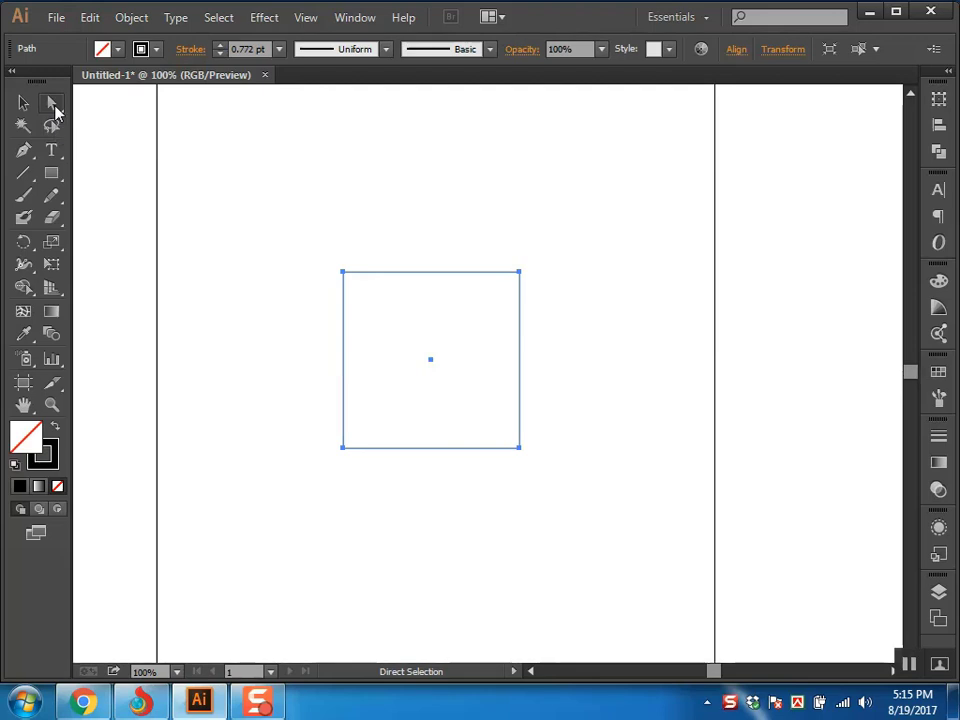
{"action": "left_click", "coordinate": [620, 268]}
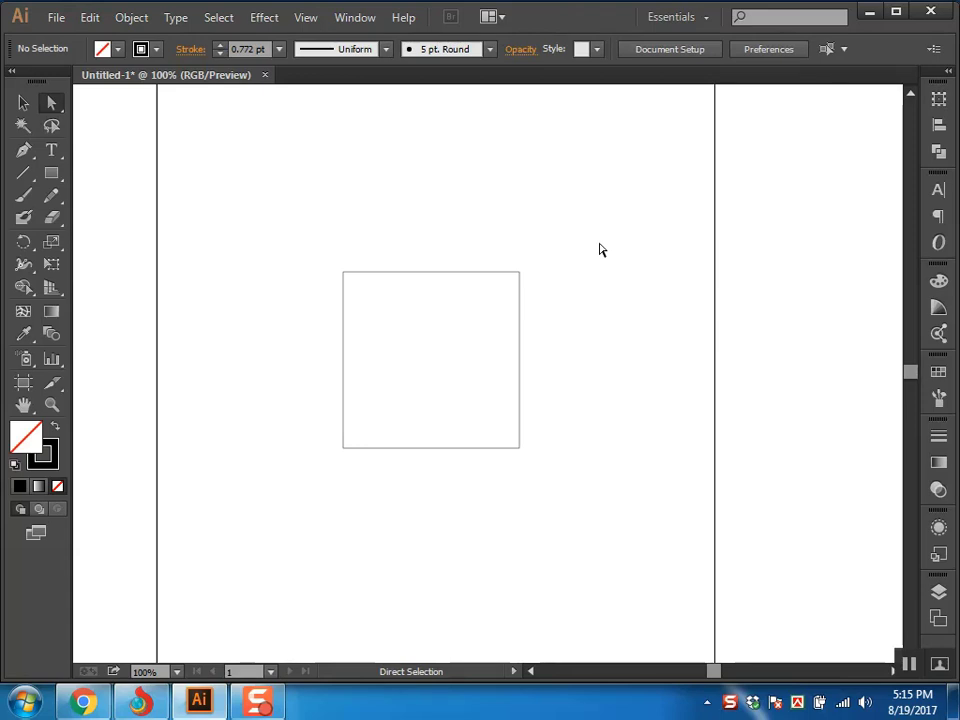
Select the whole square, try a slight free resize from its upper-right corner, undo it, and deselect with Direct Selection.
{"action": "left_click", "coordinate": [23, 102]}
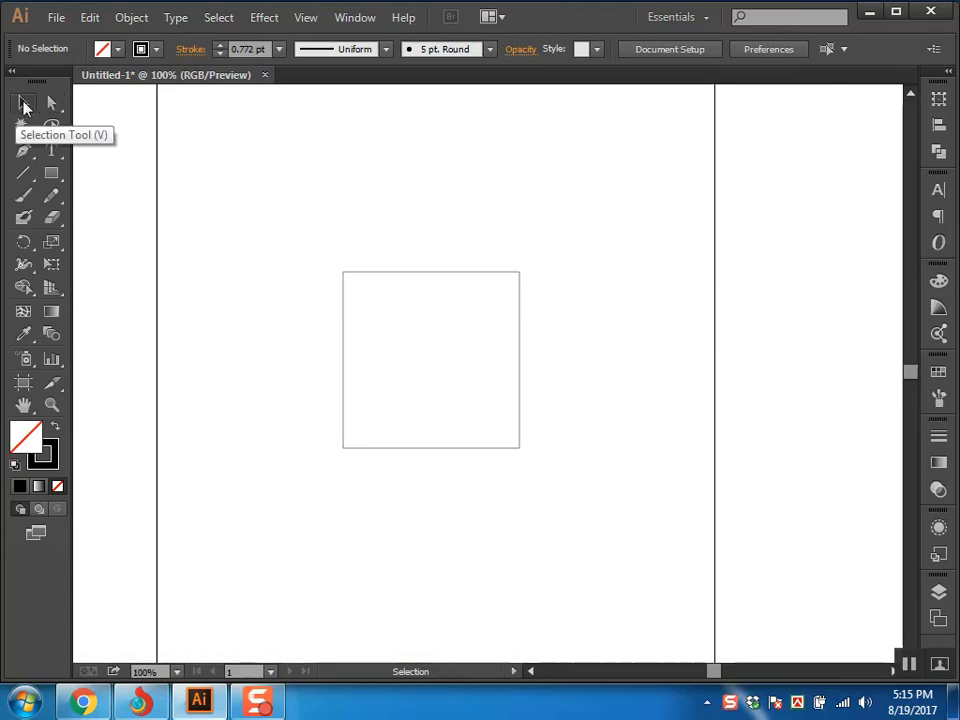
{"action": "left_click", "coordinate": [481, 273]}
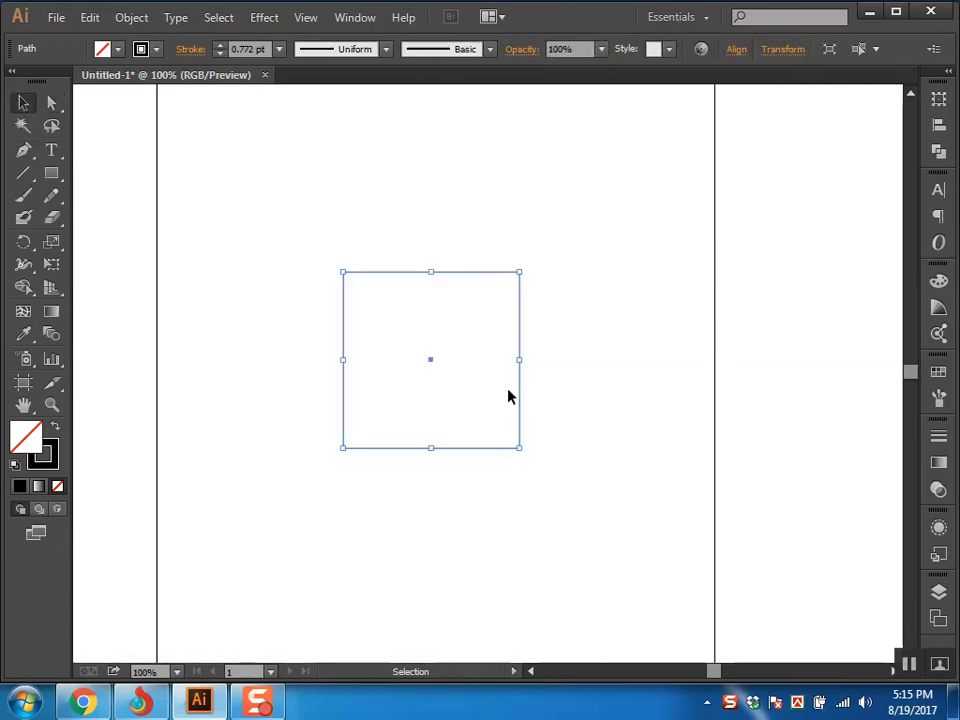
{"action": "left_click", "coordinate": [519, 271], "text": "ctrl"}
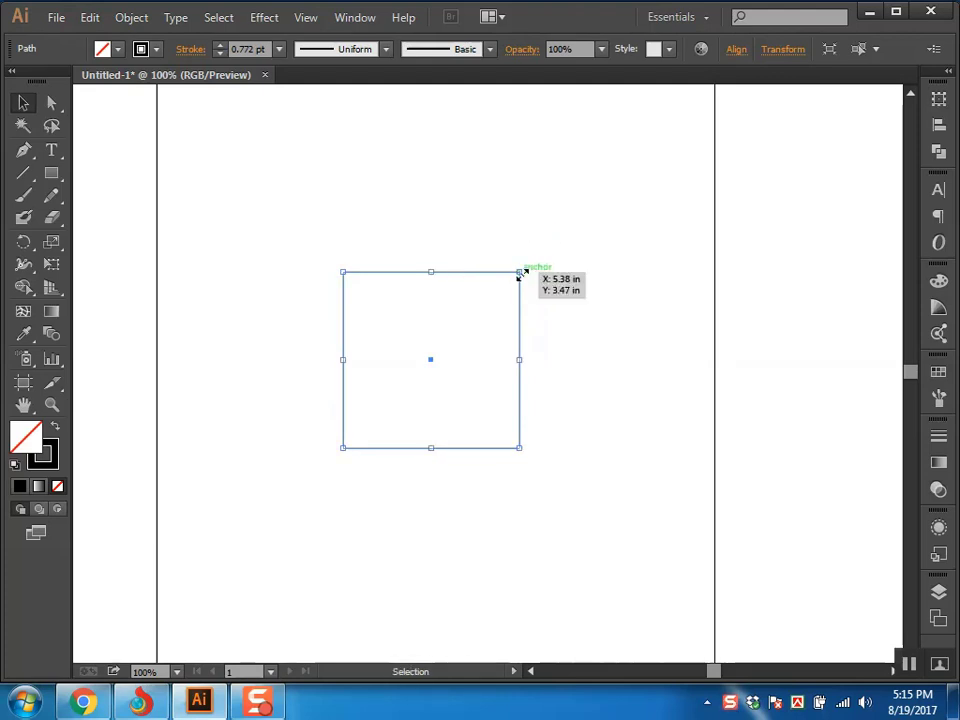
{"action": "mouse_move", "coordinate": [519, 271]}
{"action": "left_mouse_down"}
{"action": "mouse_move", "coordinate": [529, 216]}
{"action": "mouse_move", "coordinate": [420, 238]}
{"action": "mouse_move", "coordinate": [524, 252]}
{"action": "left_mouse_up"}
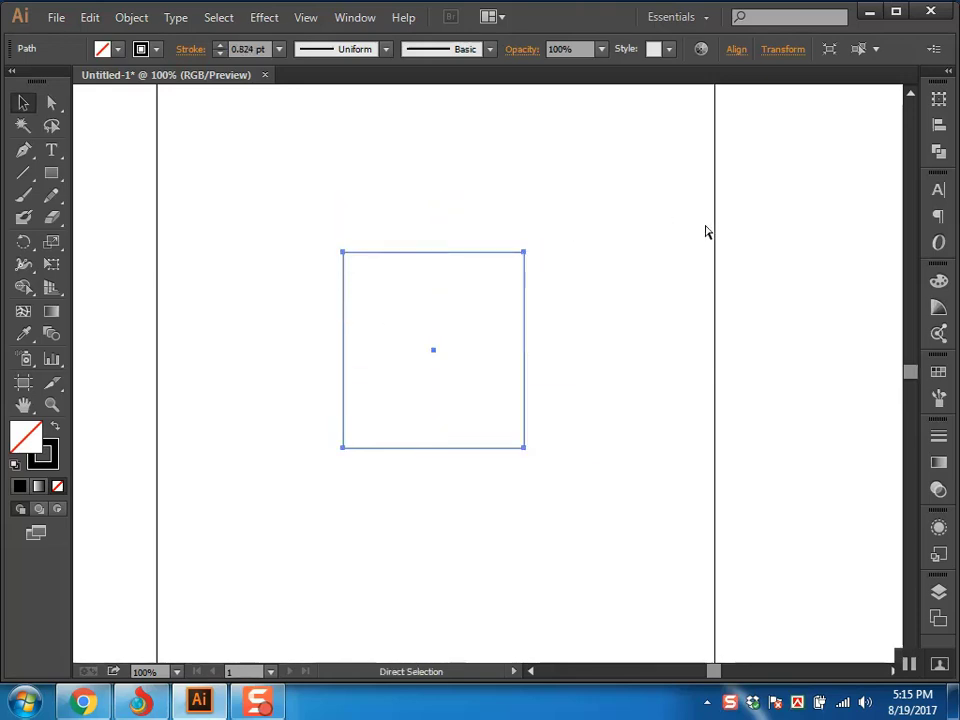
{"action": "key", "text": "ctrl+z"}
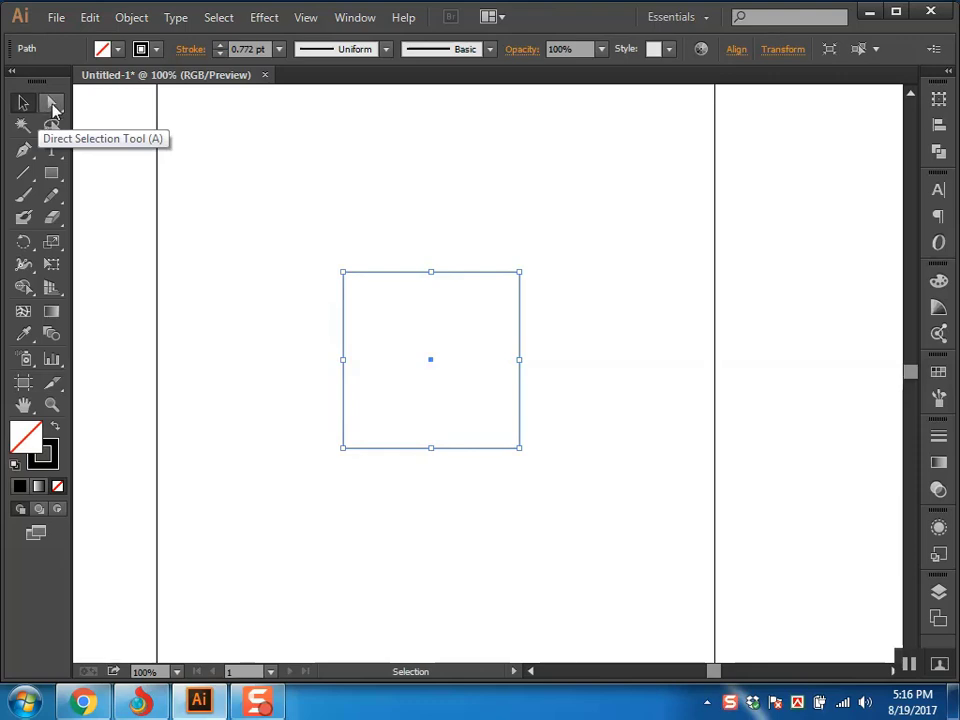
{"action": "left_click", "coordinate": [52, 103]}
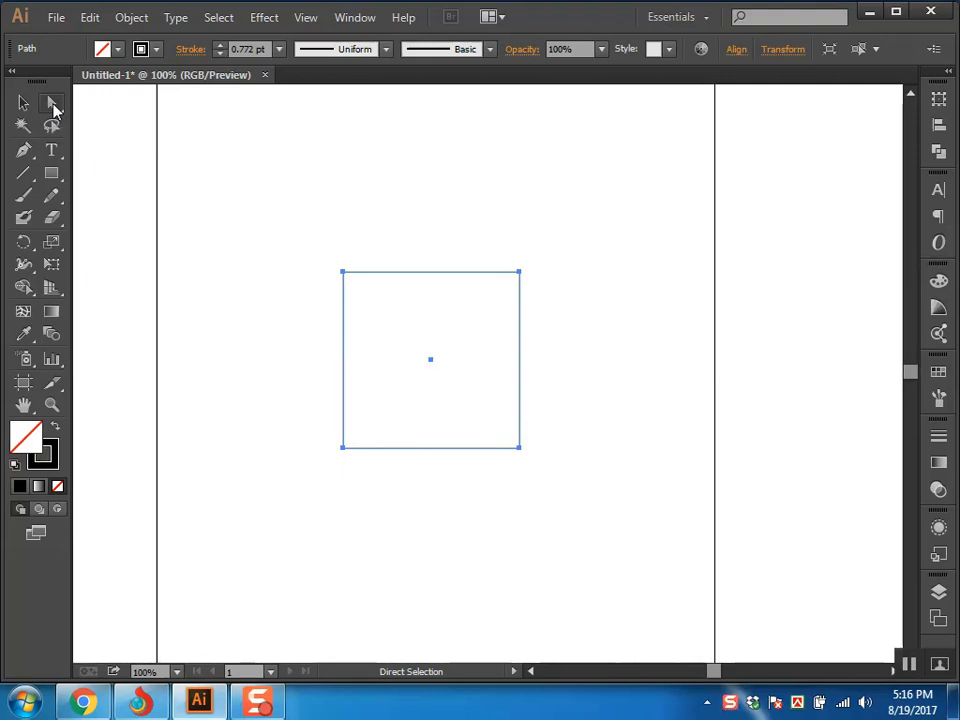
{"action": "left_click", "coordinate": [544, 326]}
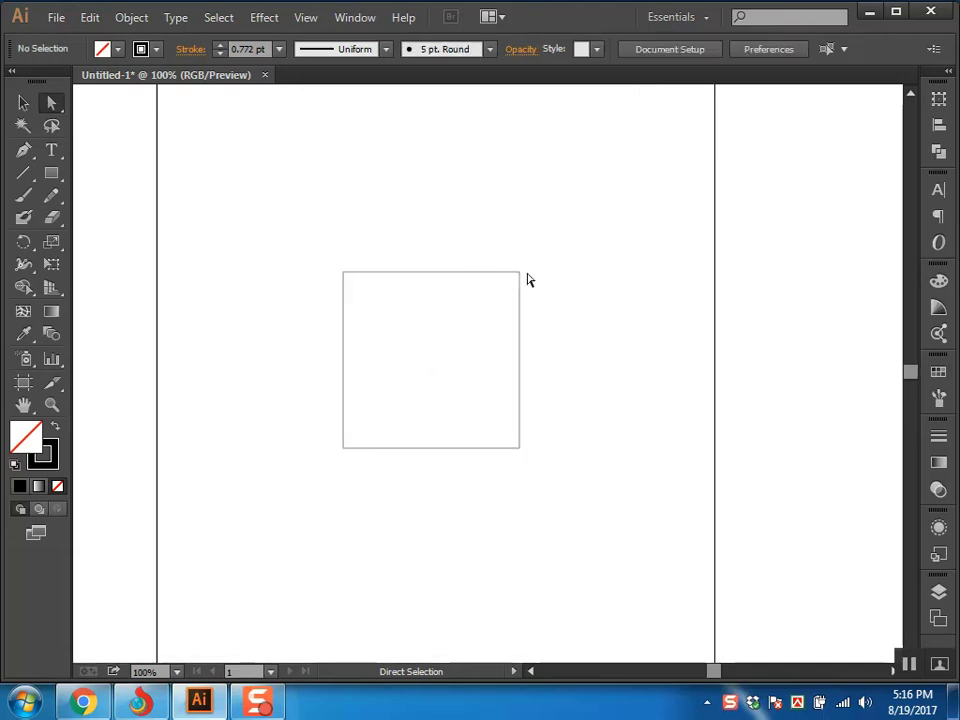
Try pulling the square's upper-right anchor inward to about X 4.74 in, Y 3.96 in with Direct Selection, undo it, and deselect.
{"action": "left_click_drag", "start_coordinate": [520, 277], "coordinate": [477, 307]}
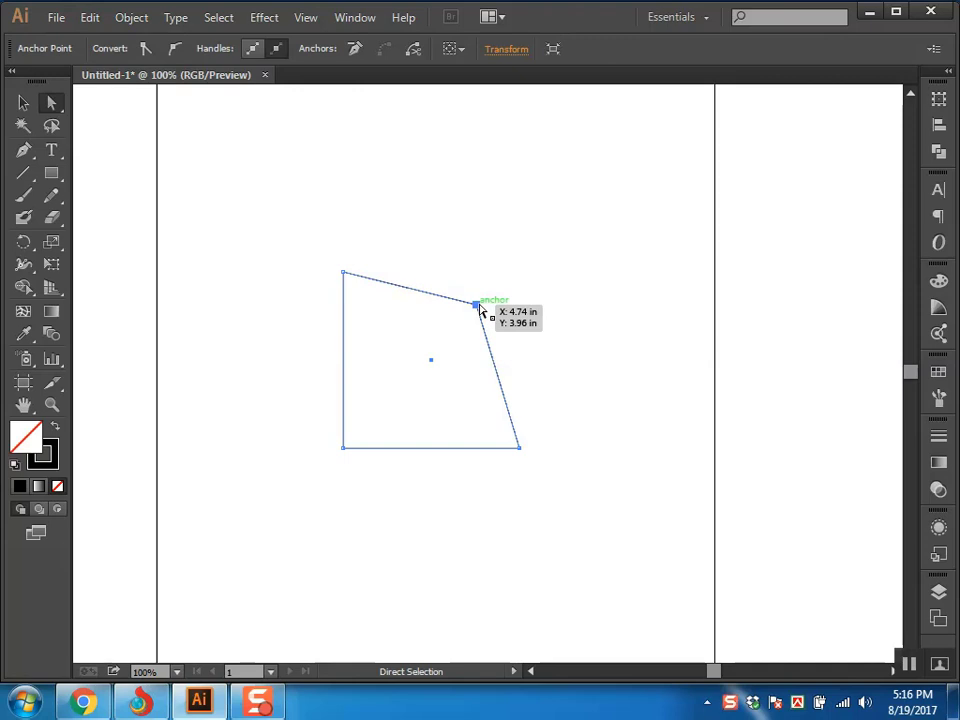
{"action": "key", "text": "ctrl+z"}
{"action": "left_click", "coordinate": [589, 238]}
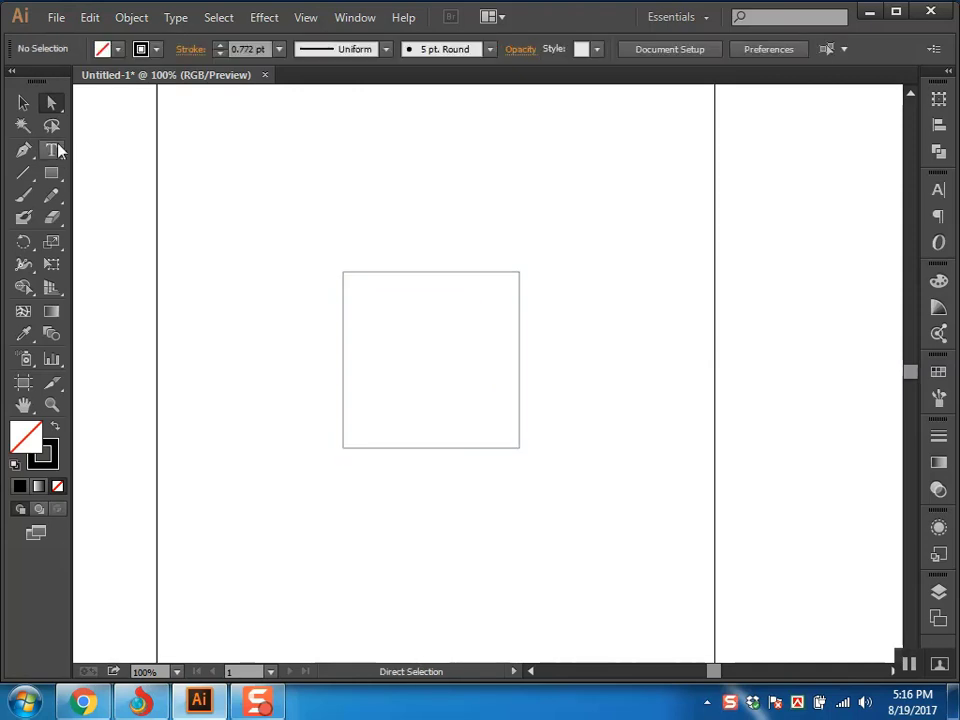
Hide the square's bounding box with the Selection tool active, reselect the square by marquee, and move it slightly down and right.
{"action": "left_click", "coordinate": [23, 102]}
{"action": "left_click_drag", "start_coordinate": [497, 227], "coordinate": [396, 368]}
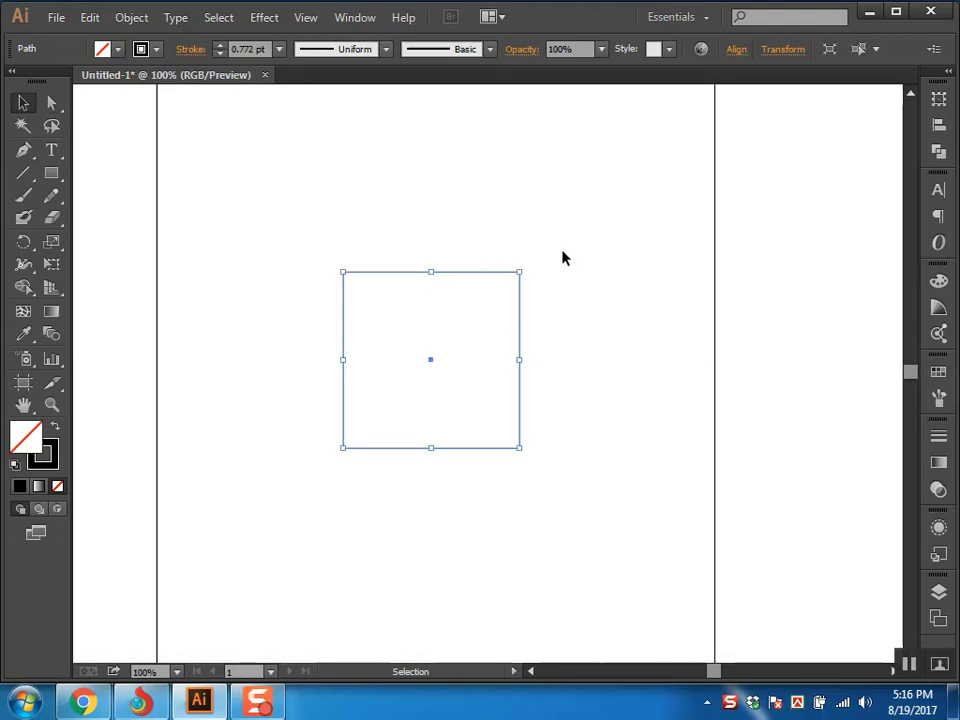
{"action": "key", "text": "ctrl+shift+b"}
{"action": "left_click", "coordinate": [619, 120]}
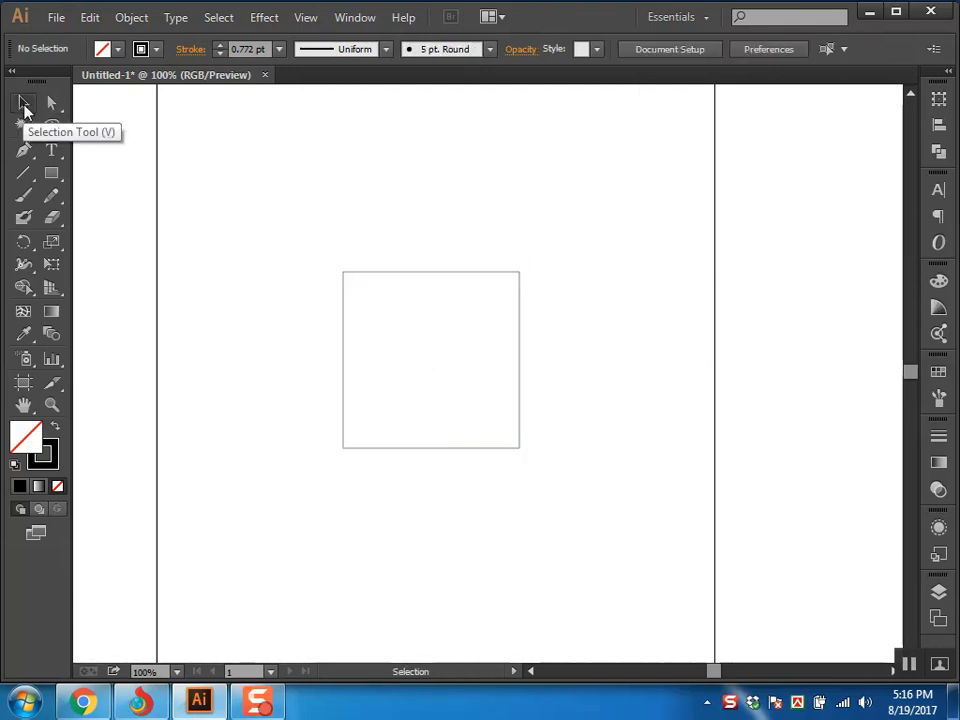
{"action": "left_click_drag", "start_coordinate": [583, 193], "coordinate": [360, 422]}
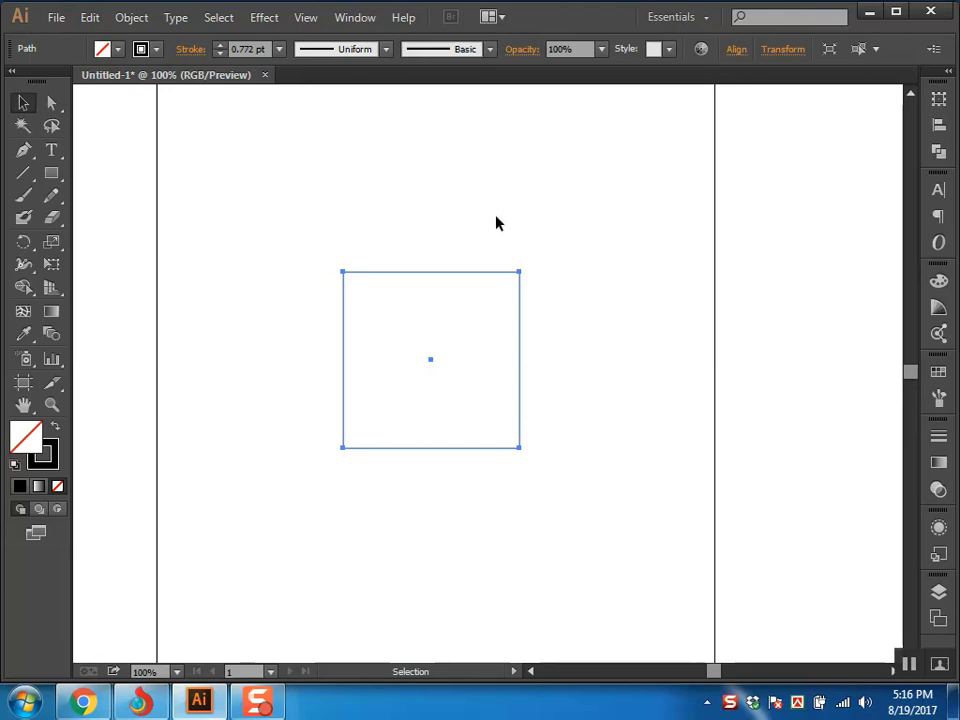
{"action": "left_click_drag", "start_coordinate": [607, 323], "coordinate": [544, 285]}
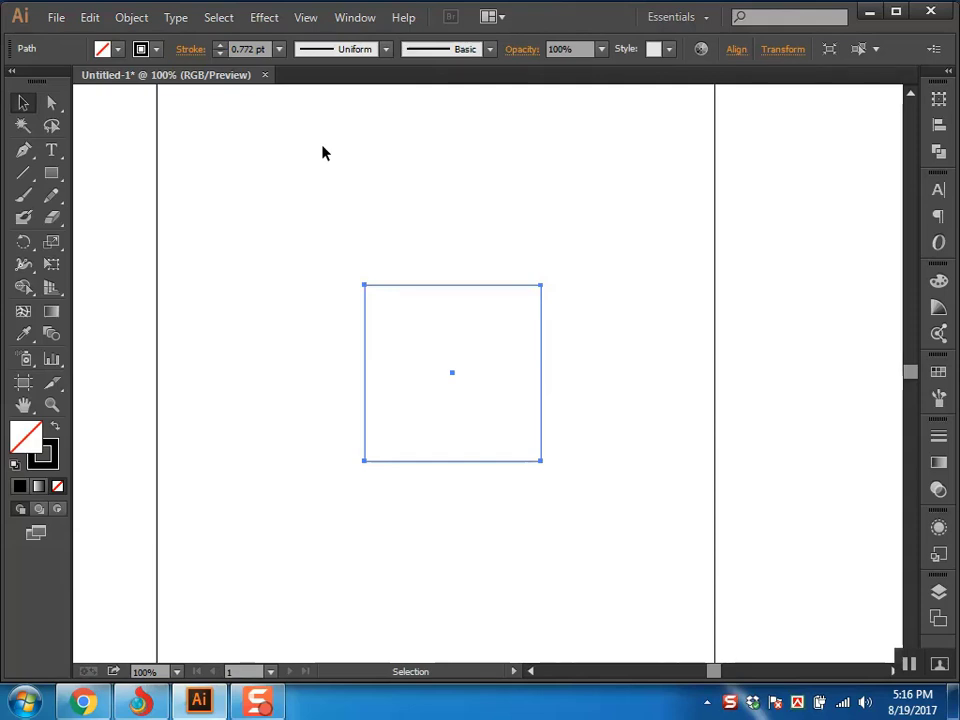
Show the bounding box again, deselect the square, and reselect it by marquee.
{"action": "left_click", "coordinate": [305, 20]}
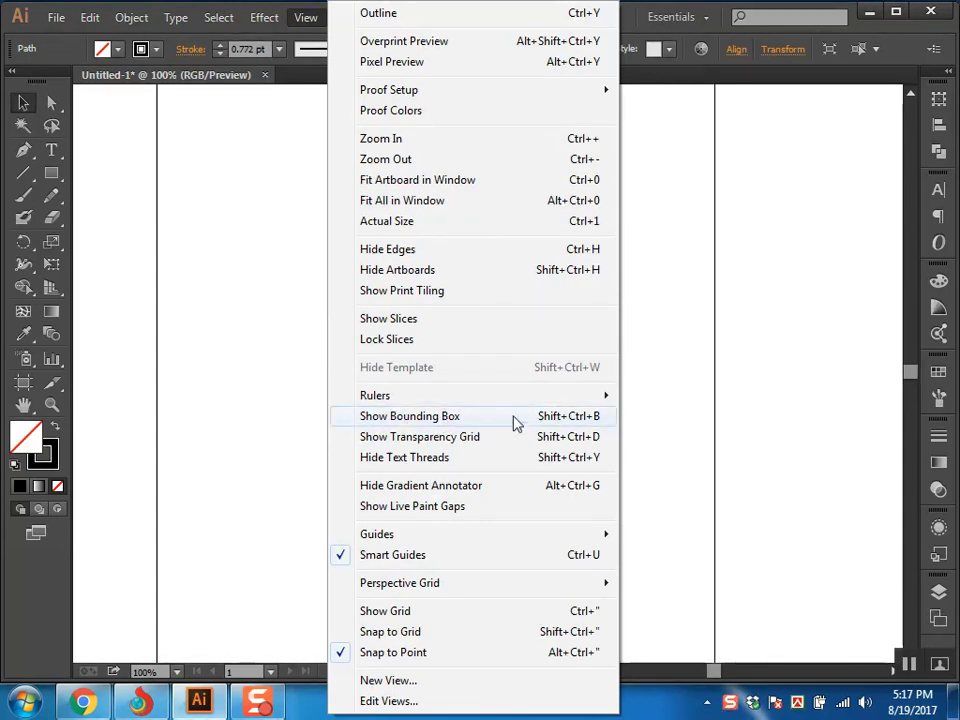
{"action": "left_click", "coordinate": [596, 418]}
{"action": "key", "text": "ctrl+shift+a"}
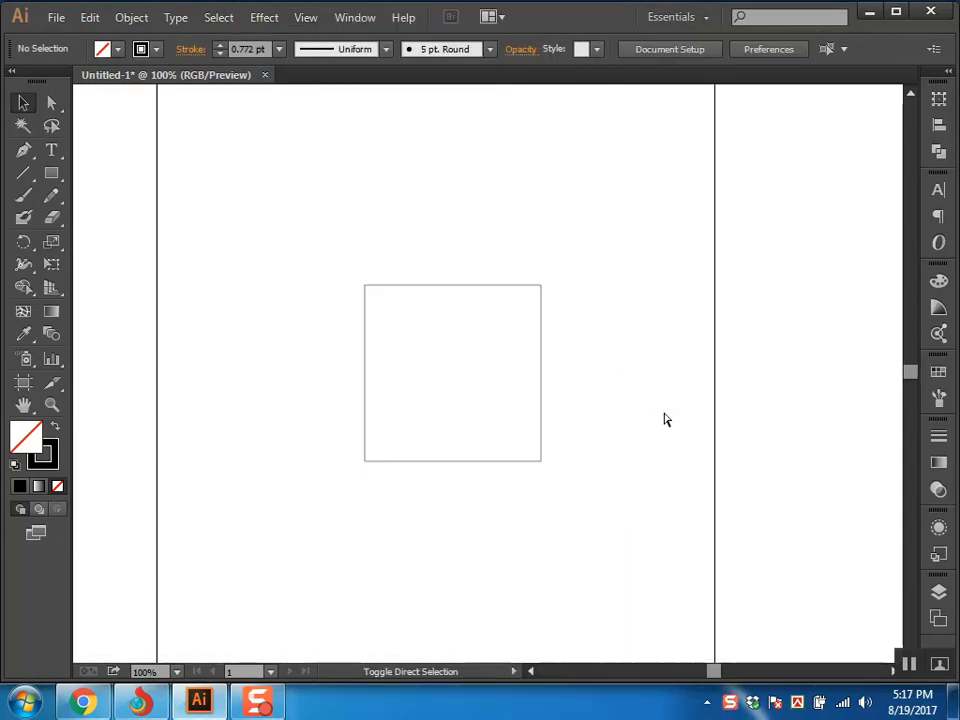
{"action": "left_click_drag", "start_coordinate": [562, 326], "coordinate": [430, 560]}
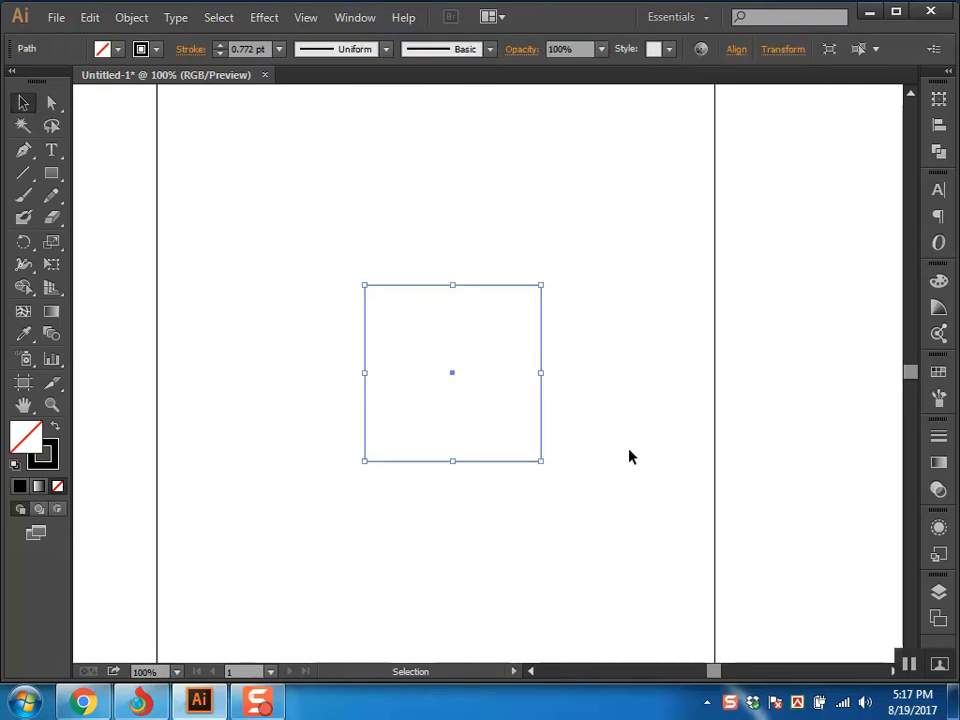
{"action": "key", "text": "ctrl"}
{"action": "key", "text": "ctrl"}
Switch to the Group Selection tool, move the square by its upper-right corner up-left and back down-right, and deselect it.
{"action": "left_click", "coordinate": [63, 110]}
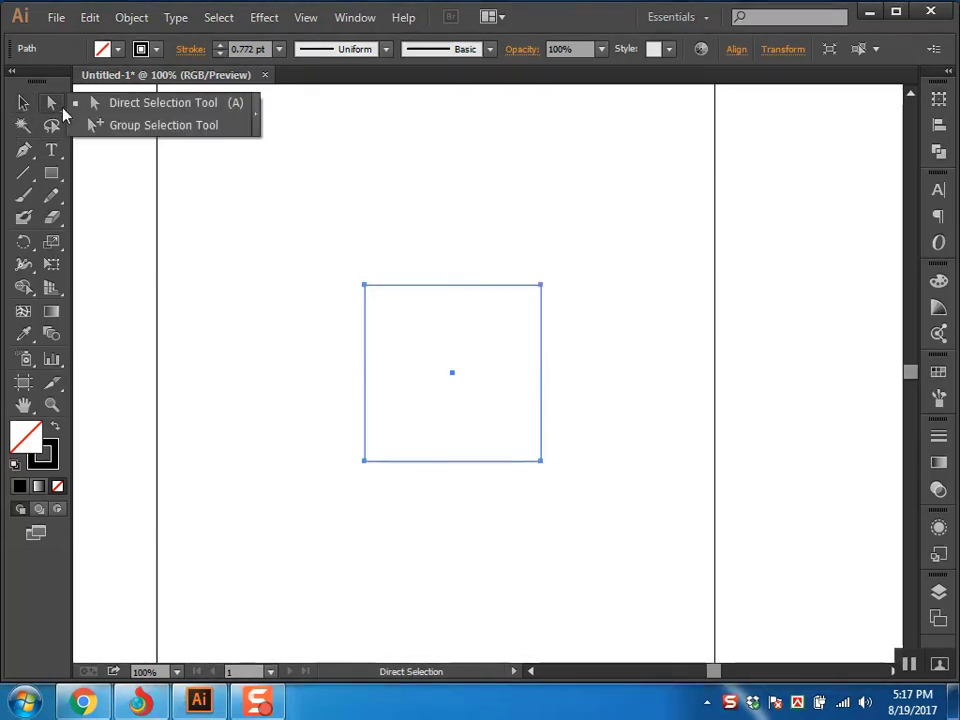
{"action": "left_click", "coordinate": [127, 125]}
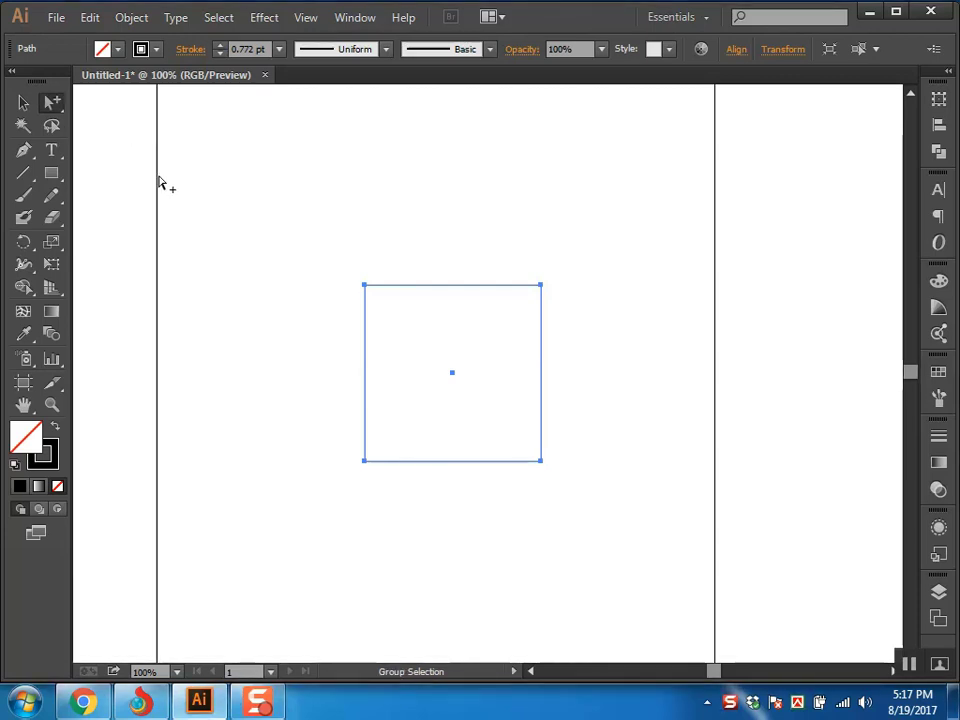
{"action": "left_click", "coordinate": [434, 175]}
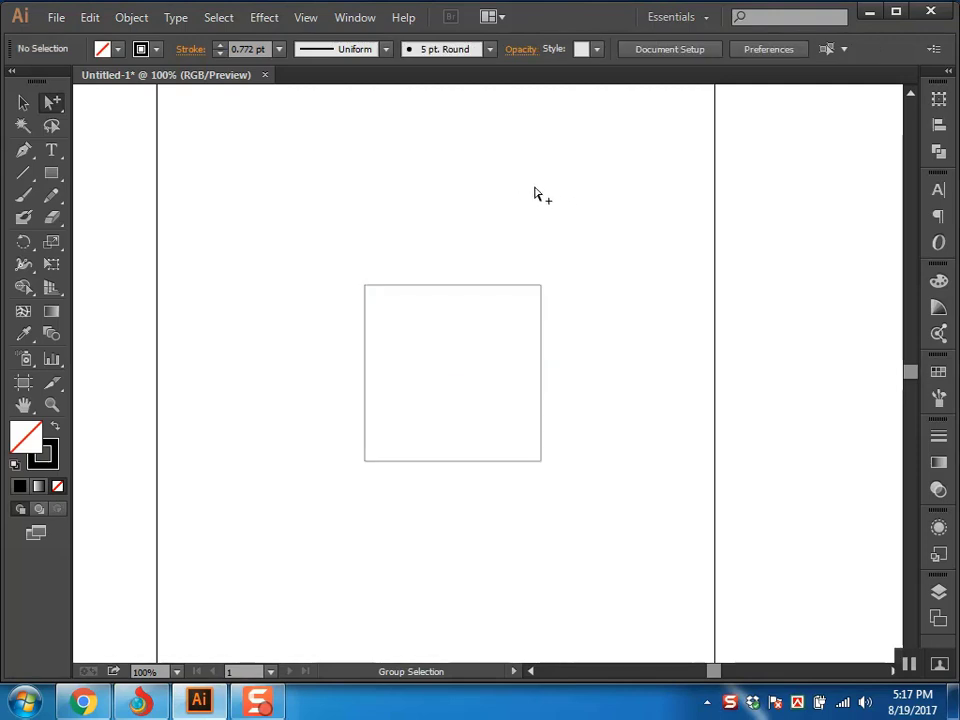
{"action": "left_click_drag", "start_coordinate": [542, 290], "coordinate": [400, 182]}
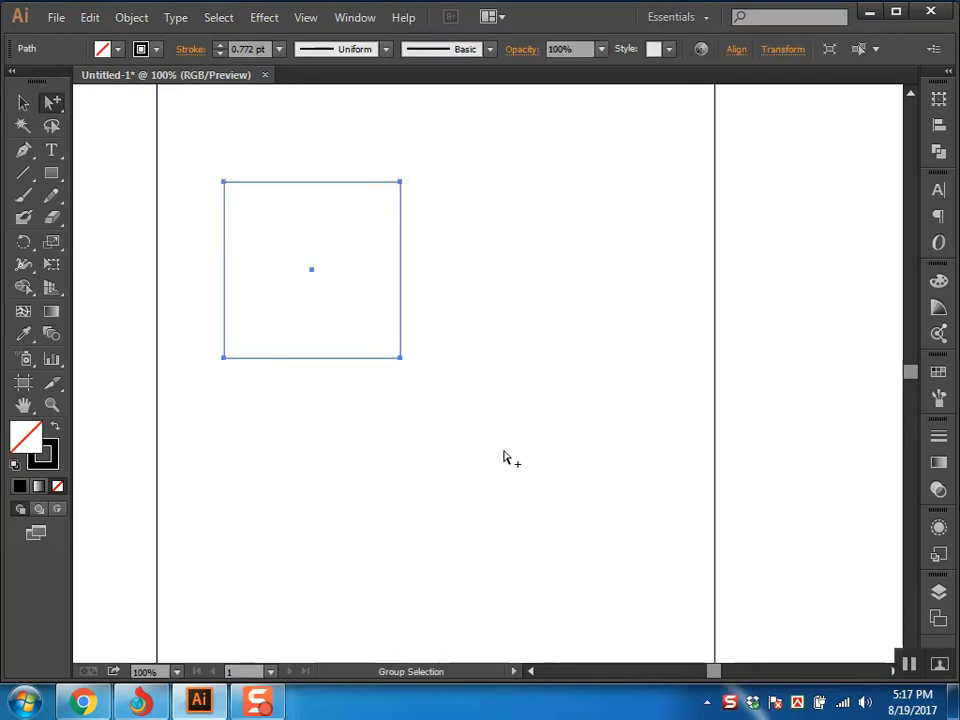
{"action": "left_click_drag", "start_coordinate": [403, 186], "coordinate": [578, 335]}
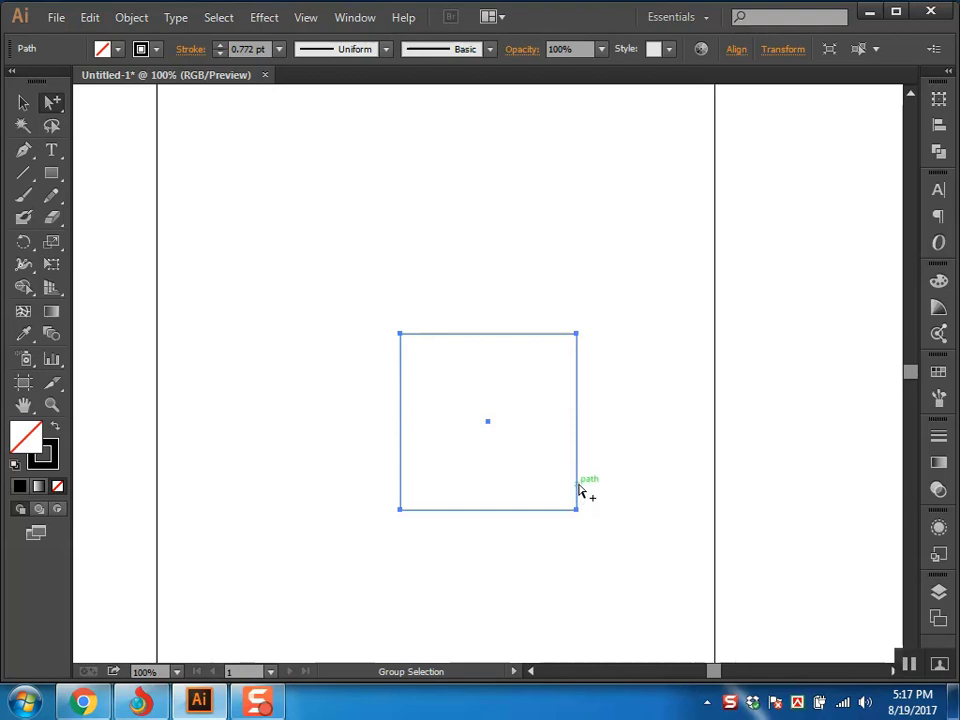
{"action": "left_click", "coordinate": [600, 450]}
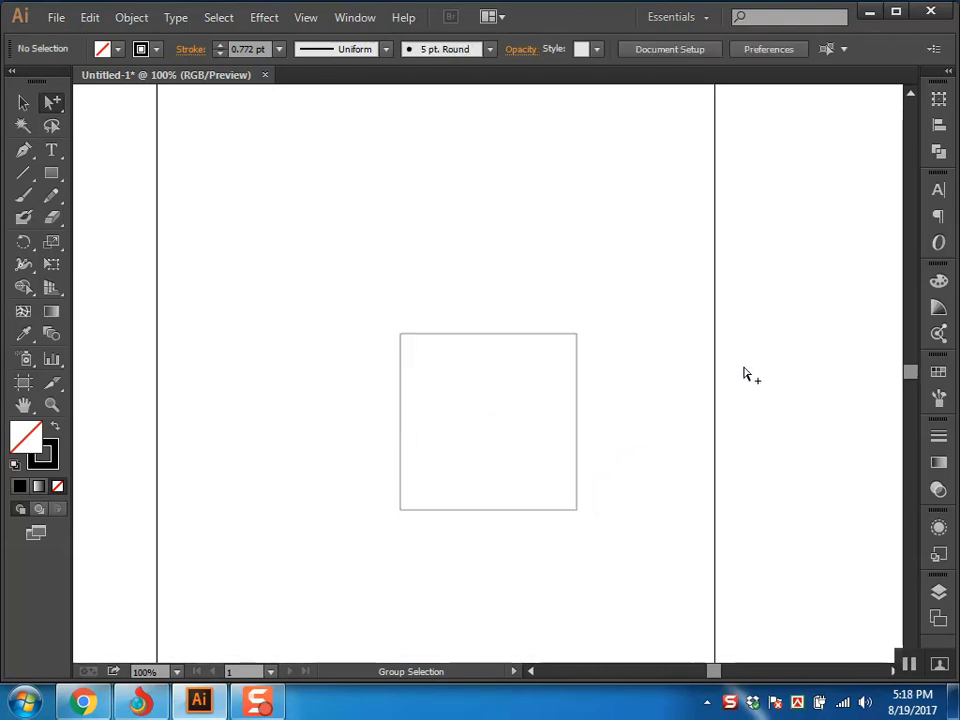
Move the square up and left with Group Selection, deselect it, select it whole by its right side, and deselect again.
{"action": "left_click_drag", "start_coordinate": [576, 341], "coordinate": [470, 257]}
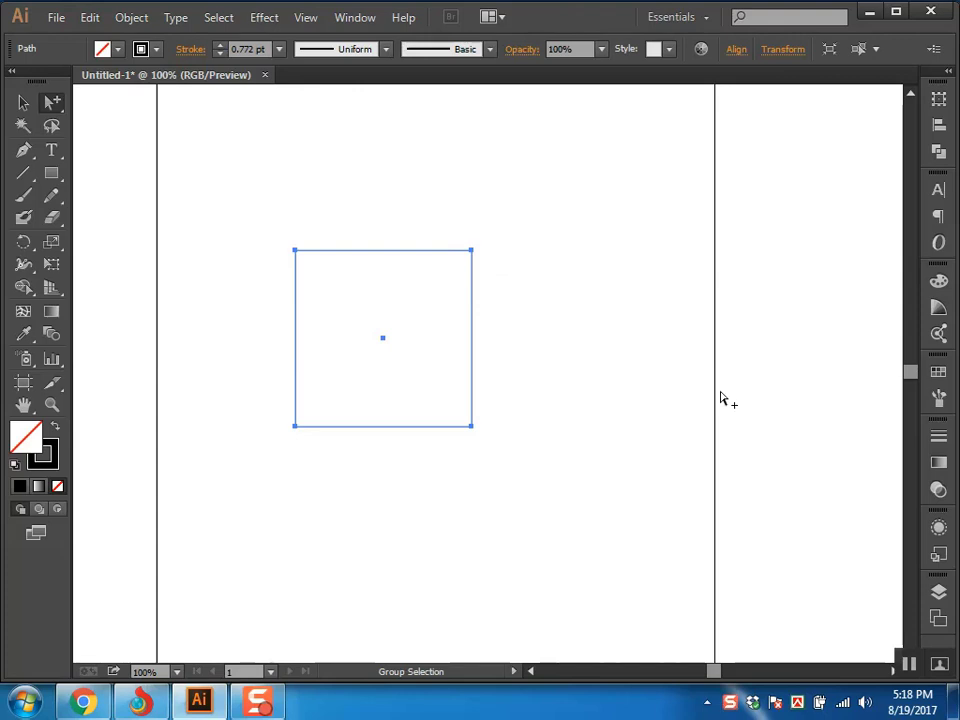
{"action": "left_click", "coordinate": [572, 300]}
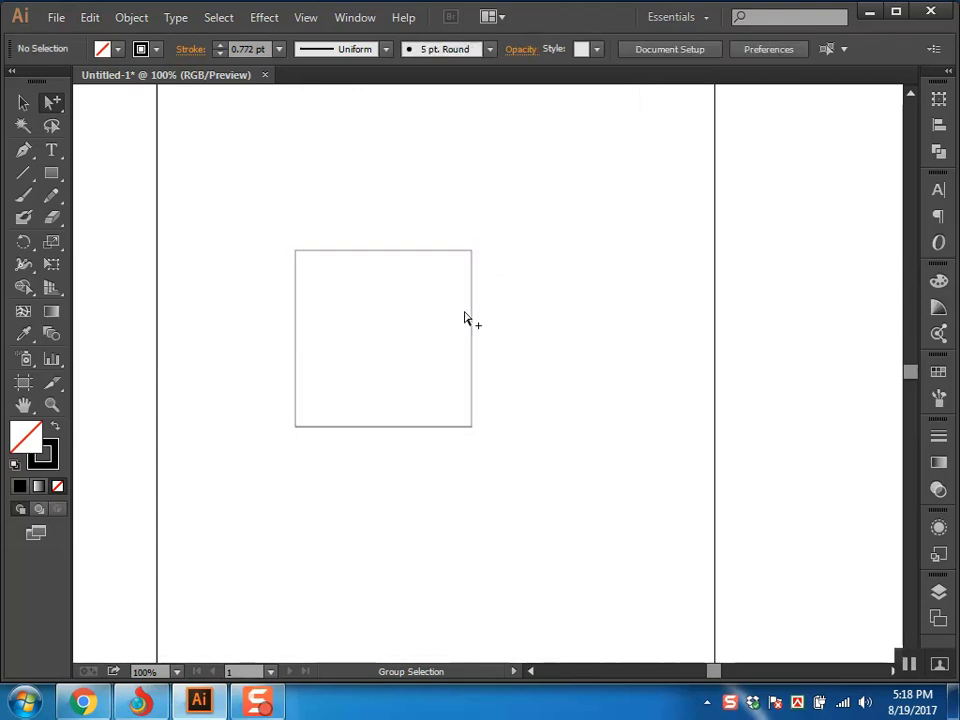
{"action": "left_click", "coordinate": [472, 294]}
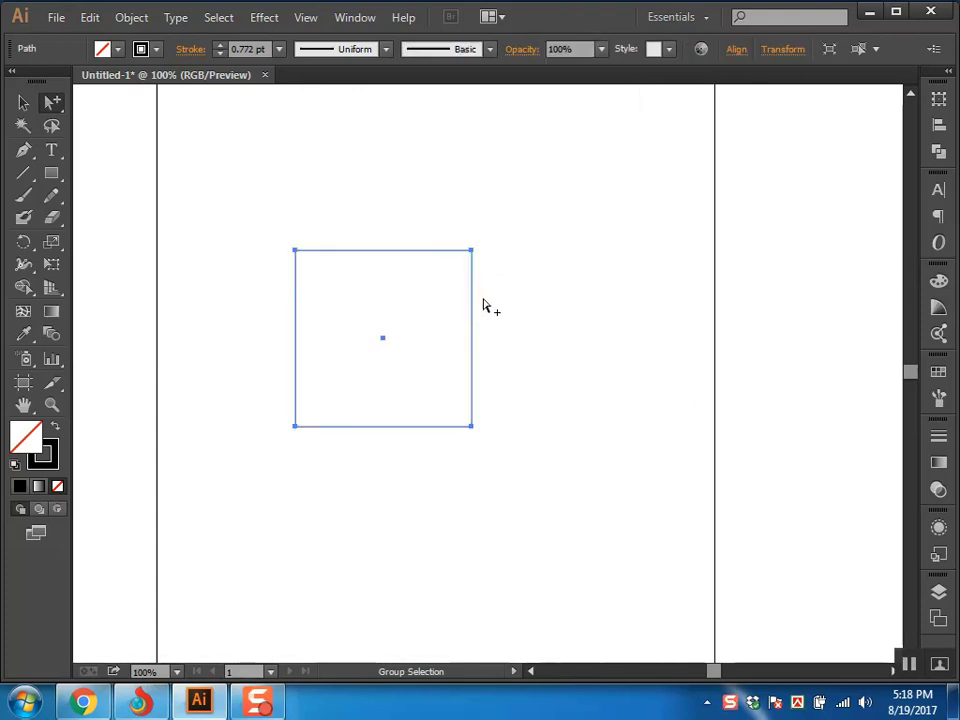
{"action": "left_click", "coordinate": [595, 345]}
Remove the square and draw a wider landscape rectangle in its place with the Rectangle tool.
{"action": "key", "text": "a"}
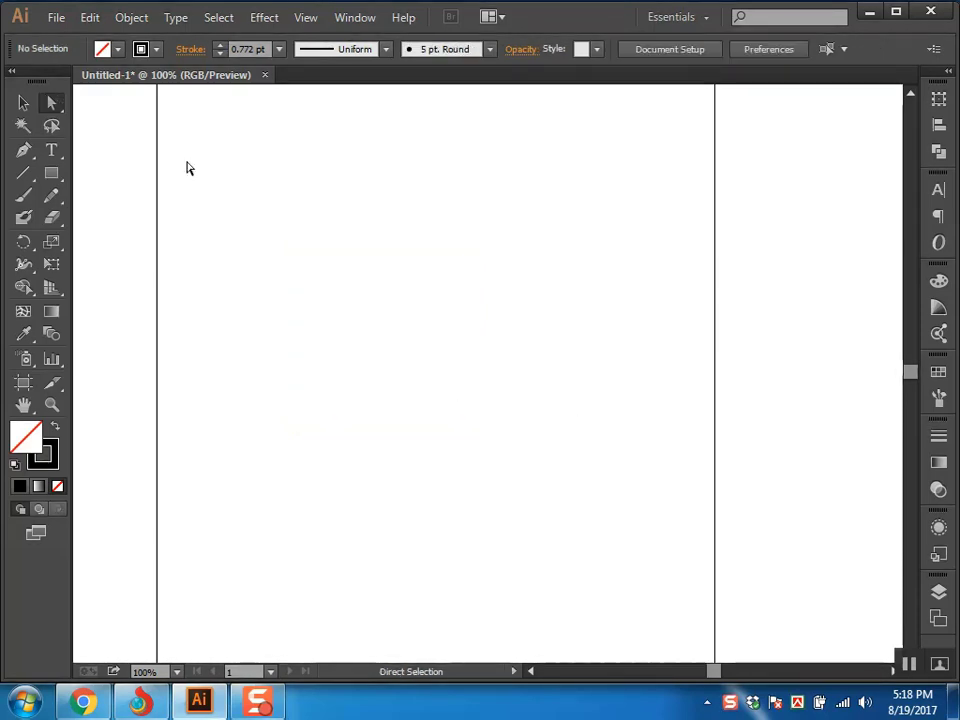
{"action": "left_click", "coordinate": [52, 174]}
{"action": "left_click_drag", "start_coordinate": [276, 256], "coordinate": [506, 424]}
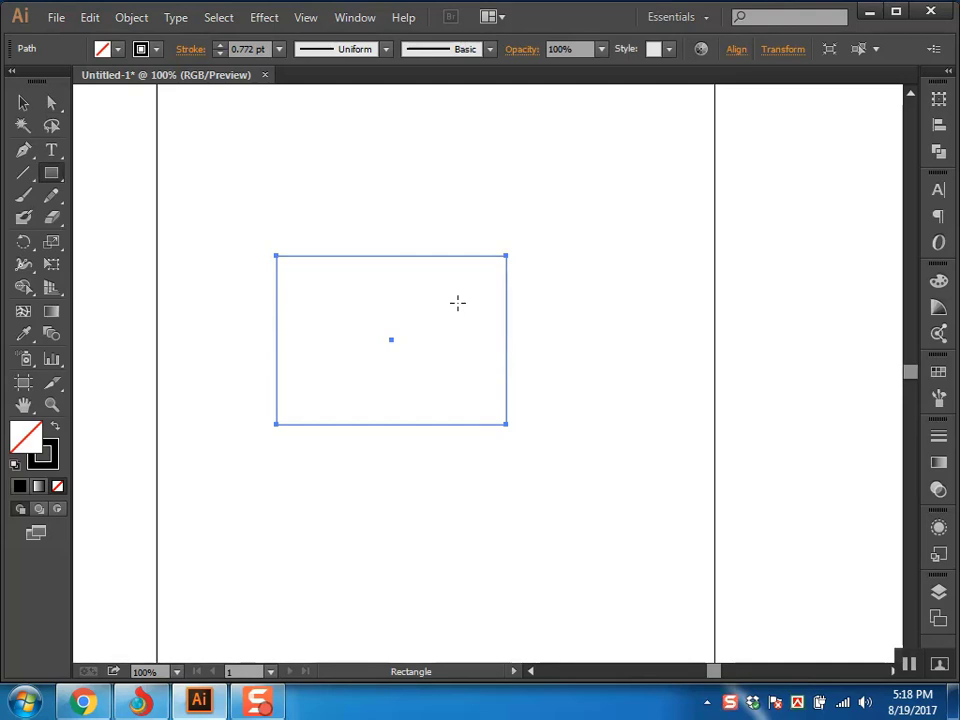
Select the whole rectangle by marquee with Direct Selection and move it by its upper-left anchor toward the artboard's upper-right area.
{"action": "left_click", "coordinate": [51, 102]}
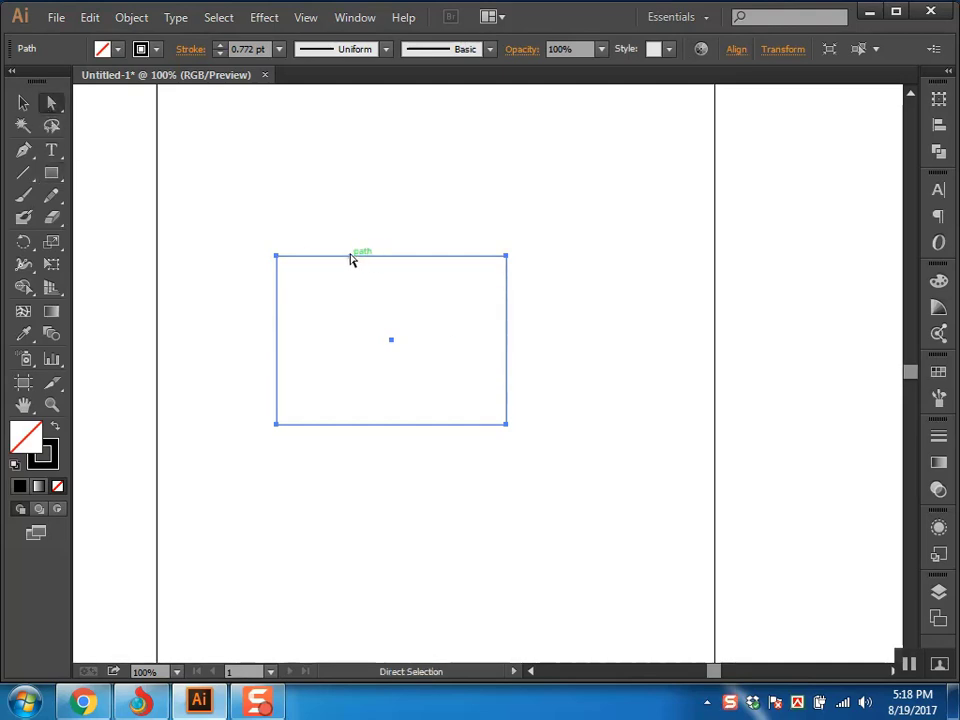
{"action": "left_click", "coordinate": [287, 226]}
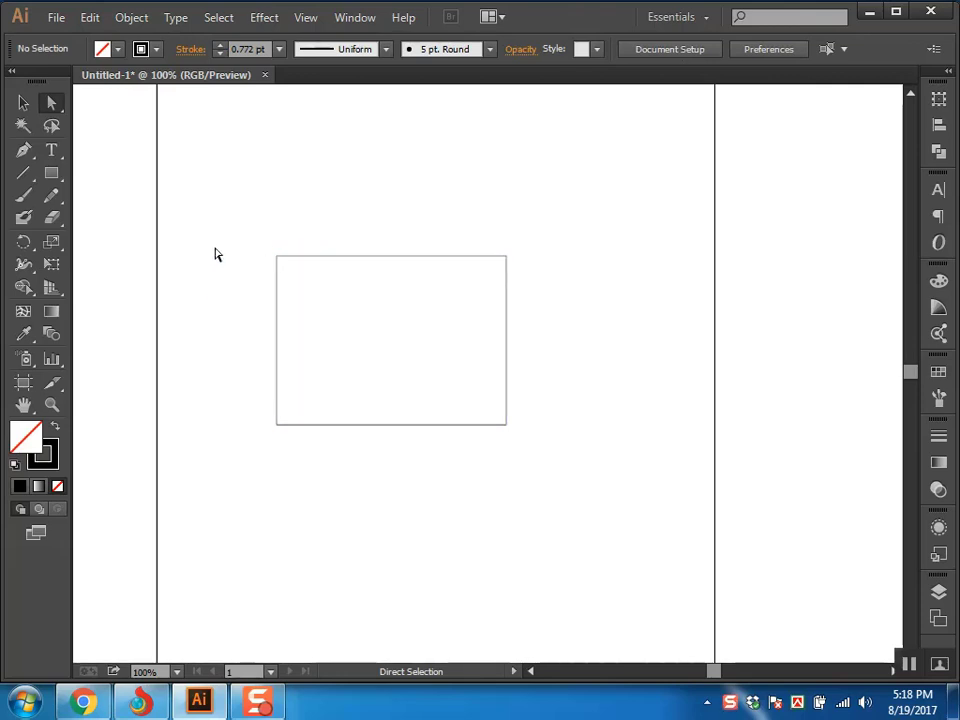
{"action": "left_click_drag", "start_coordinate": [229, 211], "coordinate": [555, 487]}
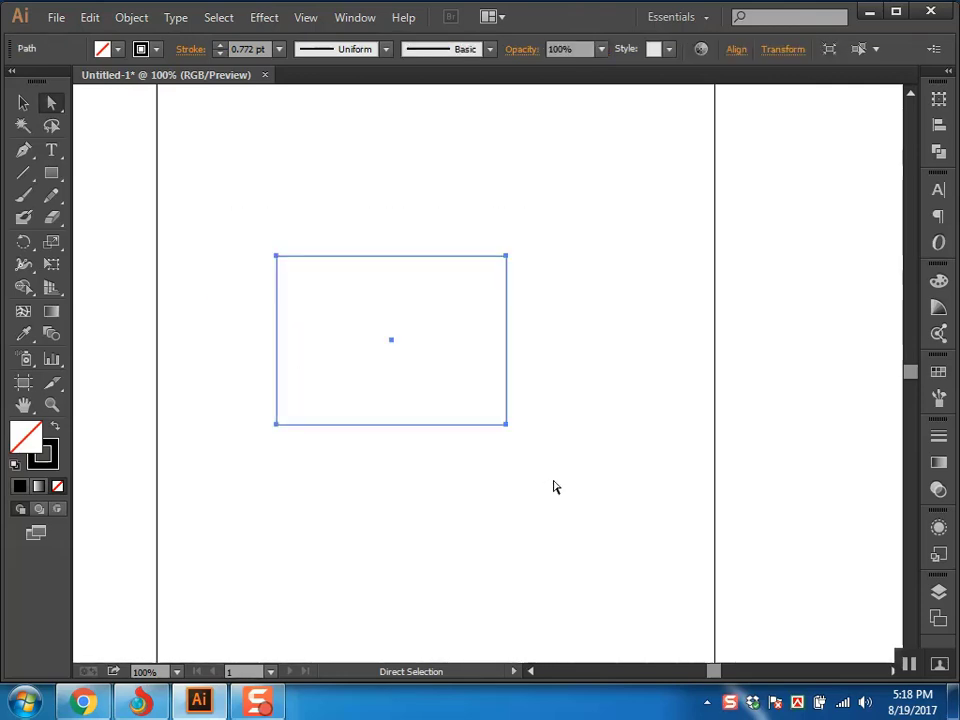
{"action": "left_click", "coordinate": [234, 206]}
{"action": "left_click_drag", "start_coordinate": [234, 206], "coordinate": [608, 526]}
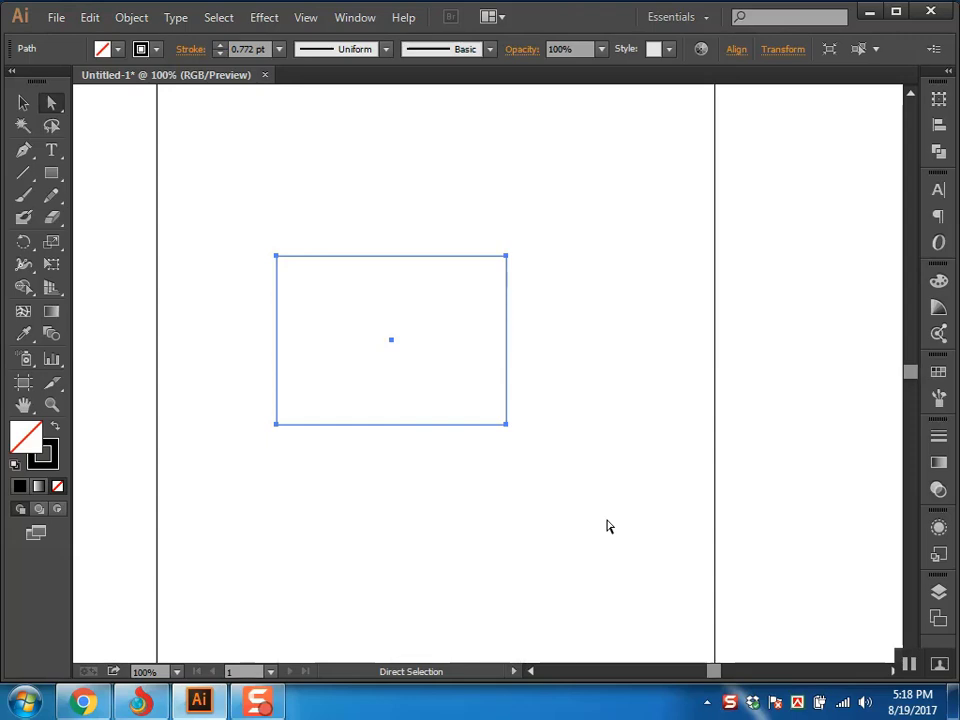
{"action": "left_click_drag", "start_coordinate": [234, 217], "coordinate": [663, 527]}
{"action": "left_click_drag", "start_coordinate": [276, 257], "coordinate": [400, 230]}
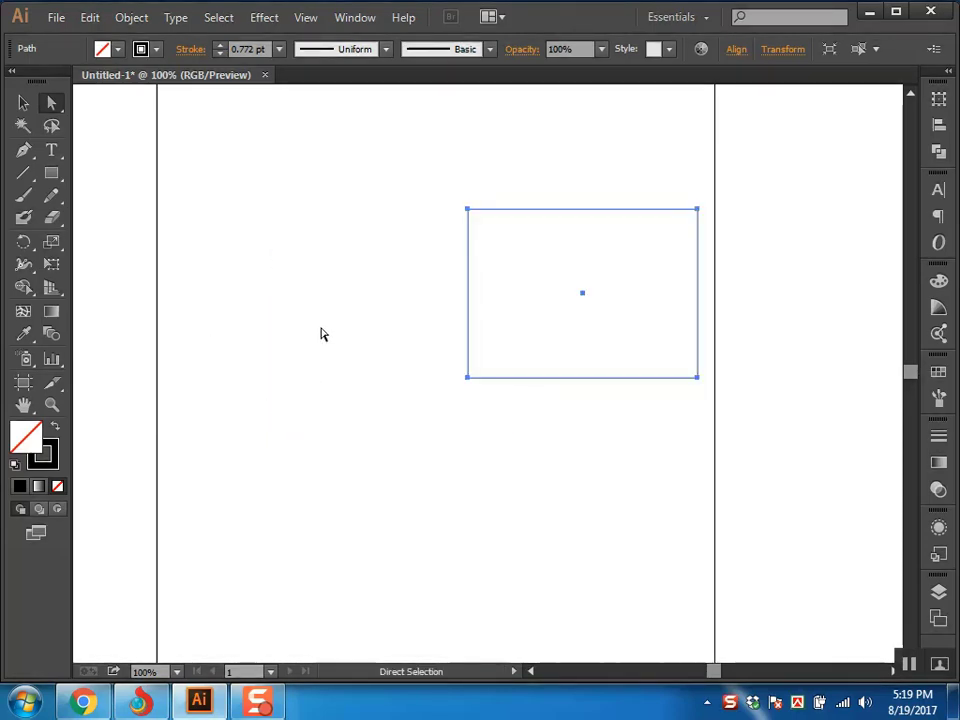
Deselect the rectangle, switch to the Group Selection tool and return to the Direct Selection tool.
{"action": "left_click", "coordinate": [365, 305]}
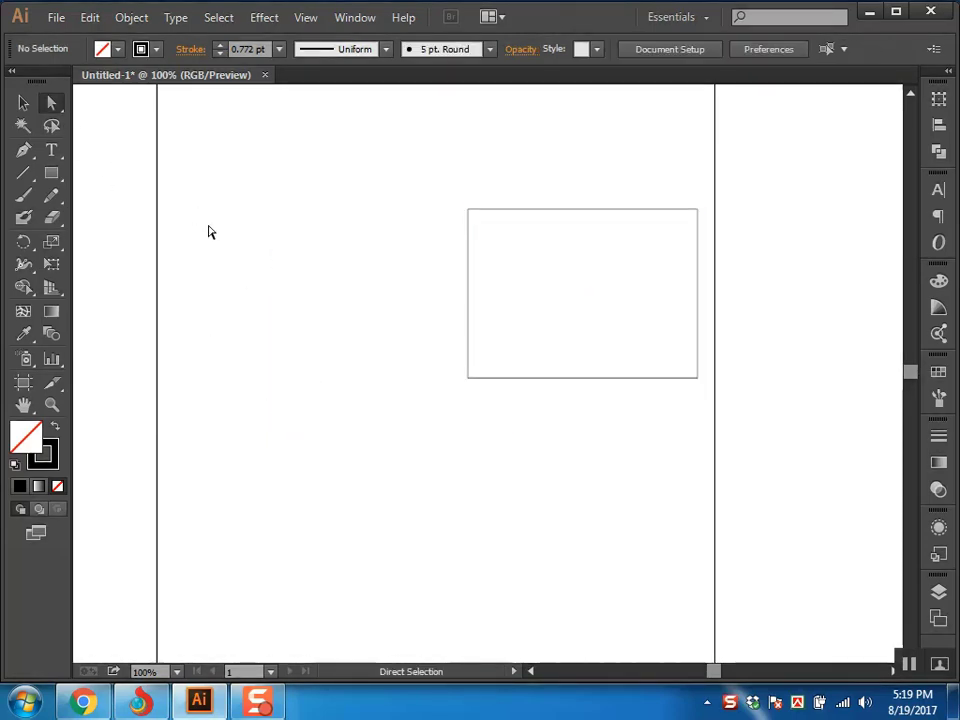
{"action": "key", "text": "alt"}
{"action": "key", "text": "alt"}
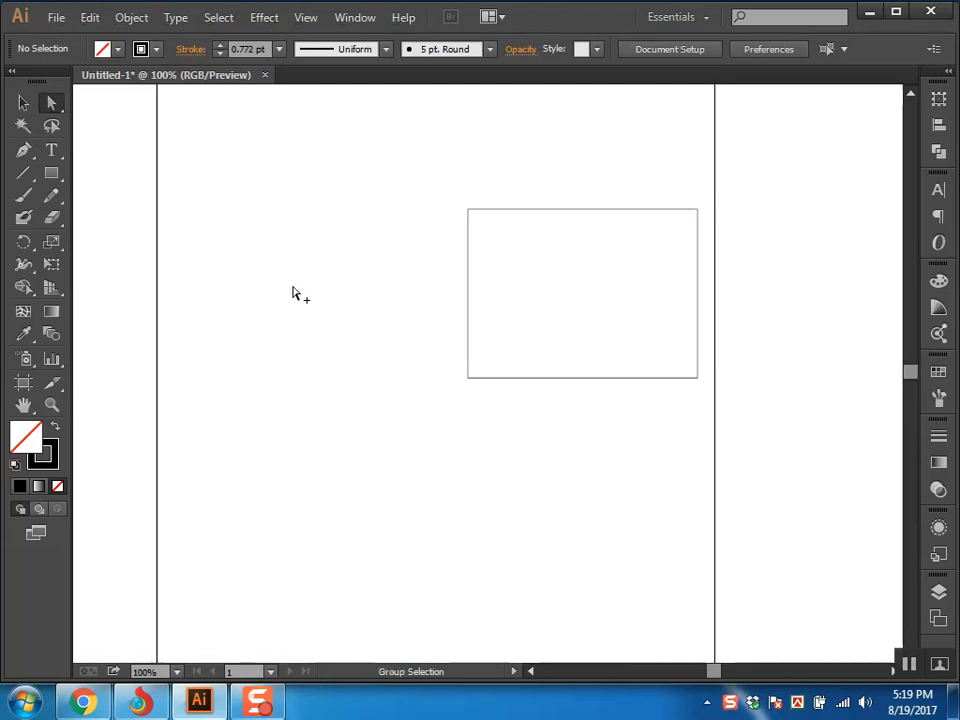
{"action": "key", "text": "a"}
{"action": "left_click", "coordinate": [51, 102]}
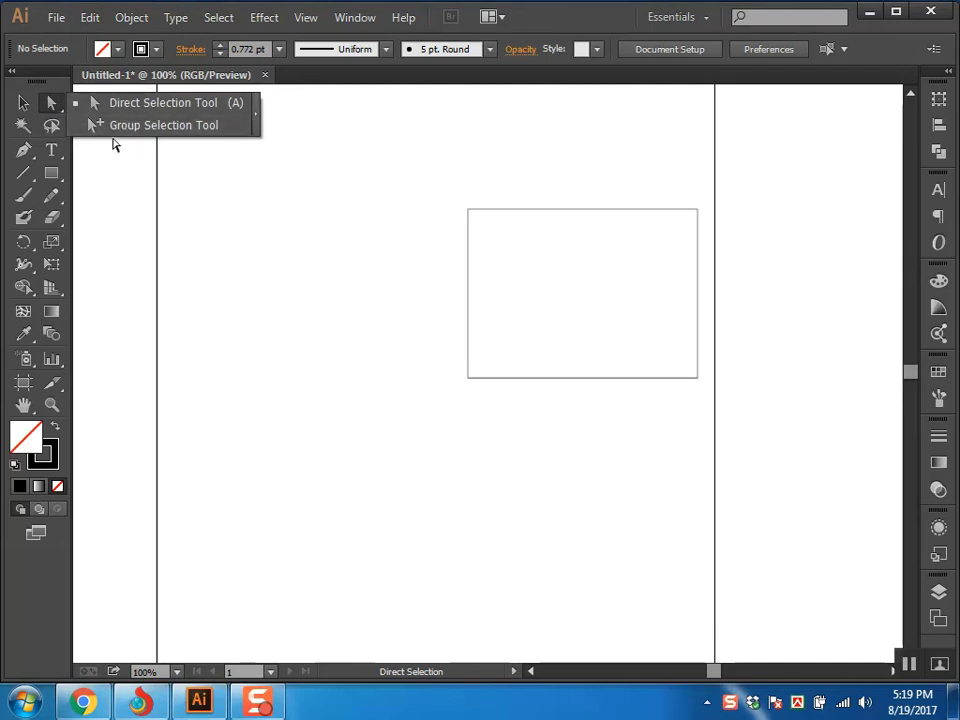
{"action": "left_click", "coordinate": [117, 127]}
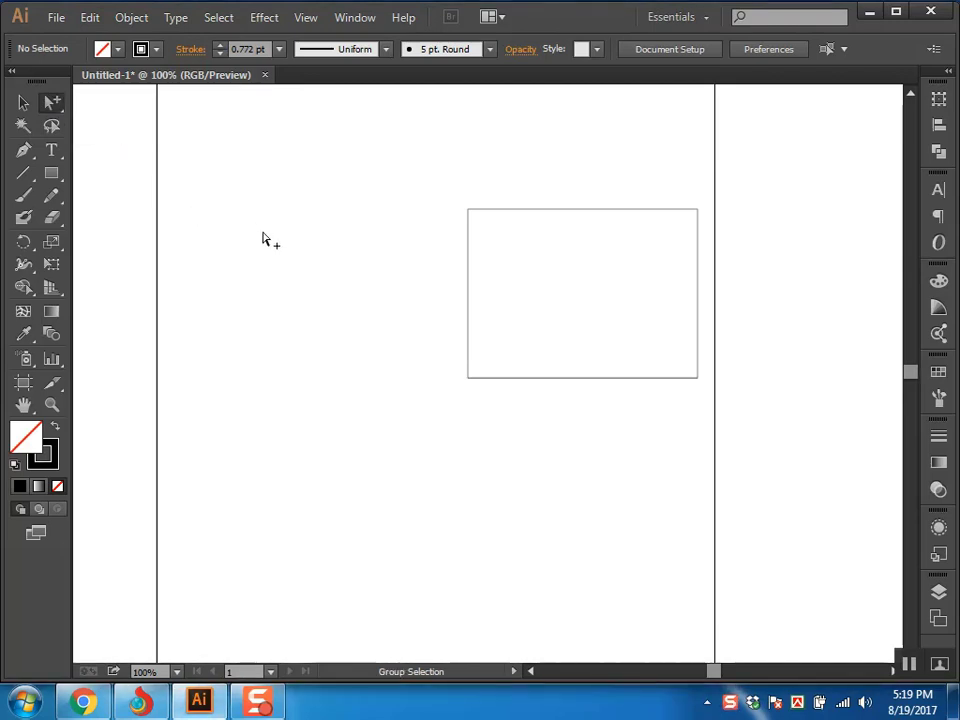
{"action": "left_click", "coordinate": [51, 102]}
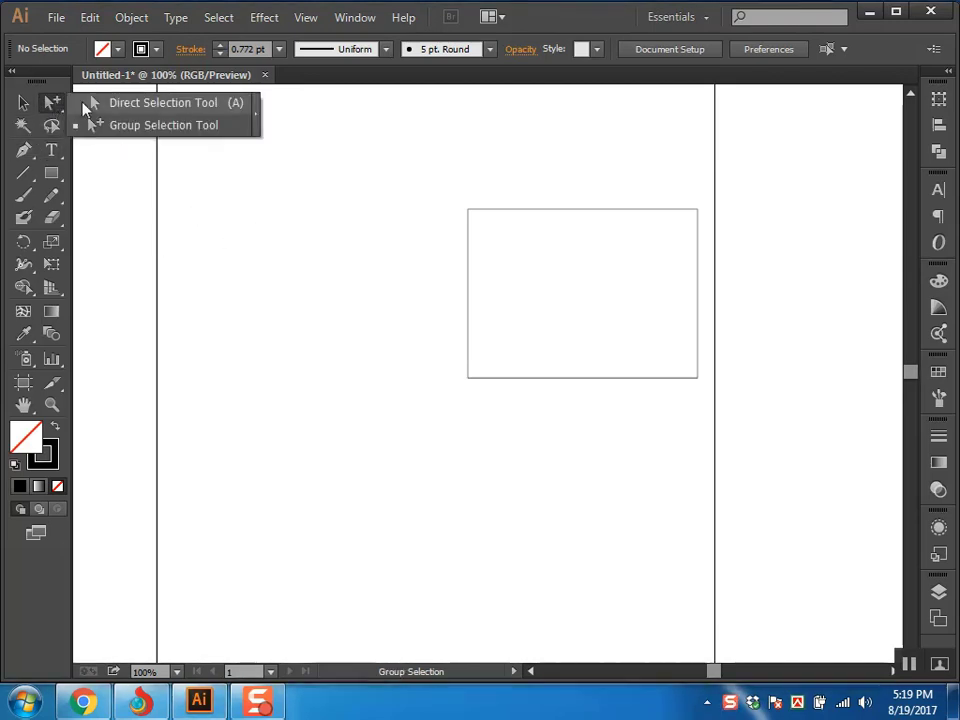
{"action": "left_click", "coordinate": [84, 104]}
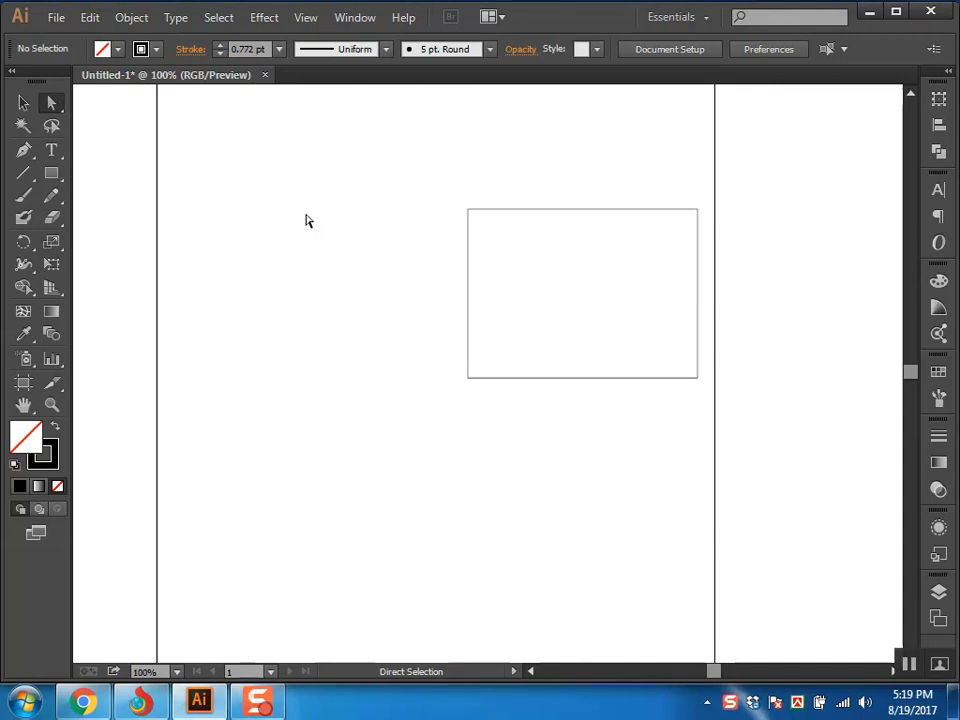
Duplicate the rectangle diagonally down and to the left, and repeat the duplication three more times to form a staggered row of five.
{"action": "left_click", "coordinate": [541, 212]}
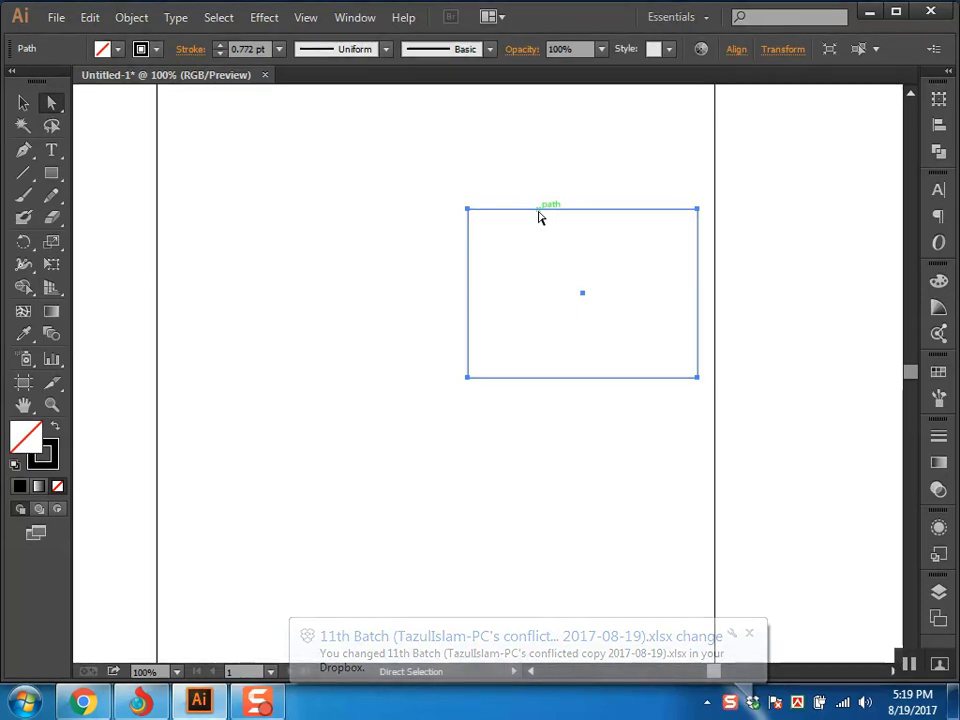
{"action": "key", "text": "alt"}
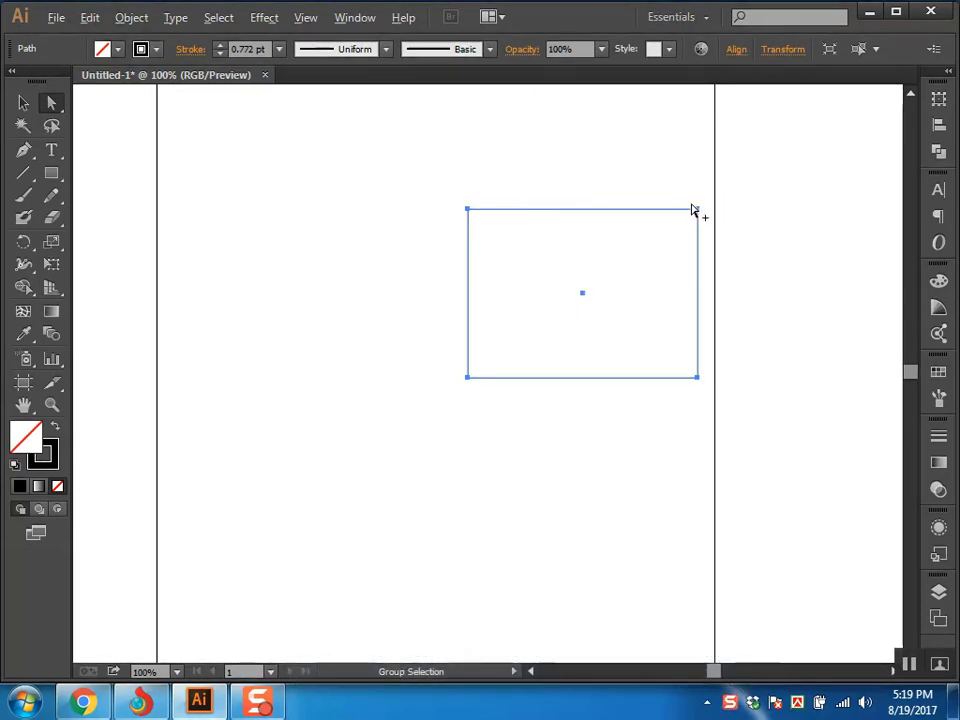
{"action": "left_click_drag", "start_coordinate": [695, 210], "coordinate": [636, 241]}
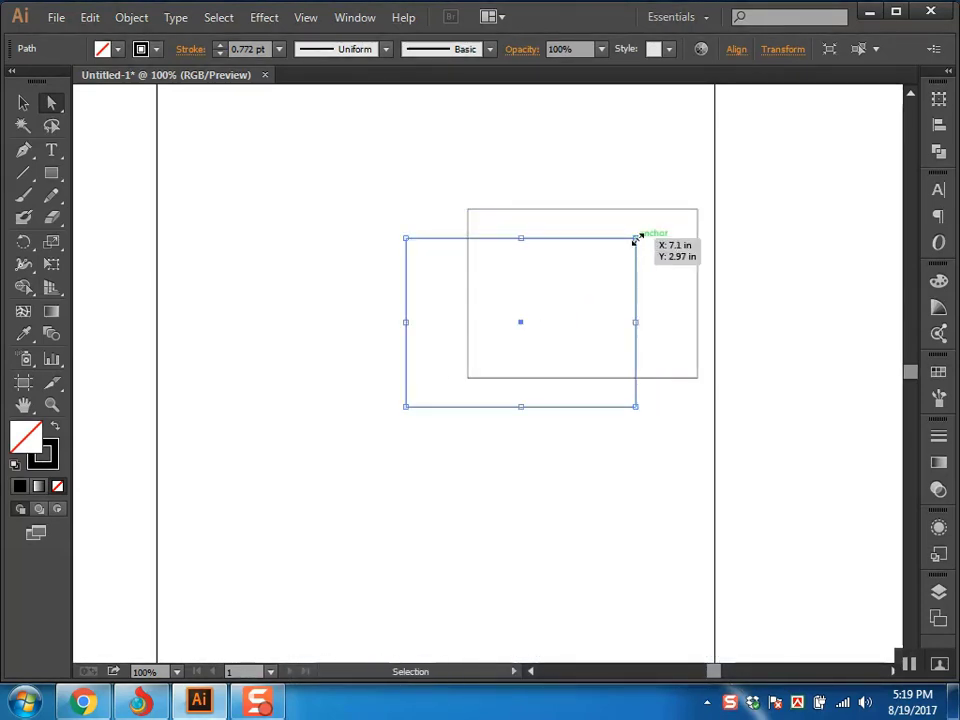
{"action": "key", "text": "ctrl+d"}
{"action": "key", "text": "ctrl+d"}
{"action": "key", "text": "ctrl+d"}
{"action": "left_click", "coordinate": [525, 165]}
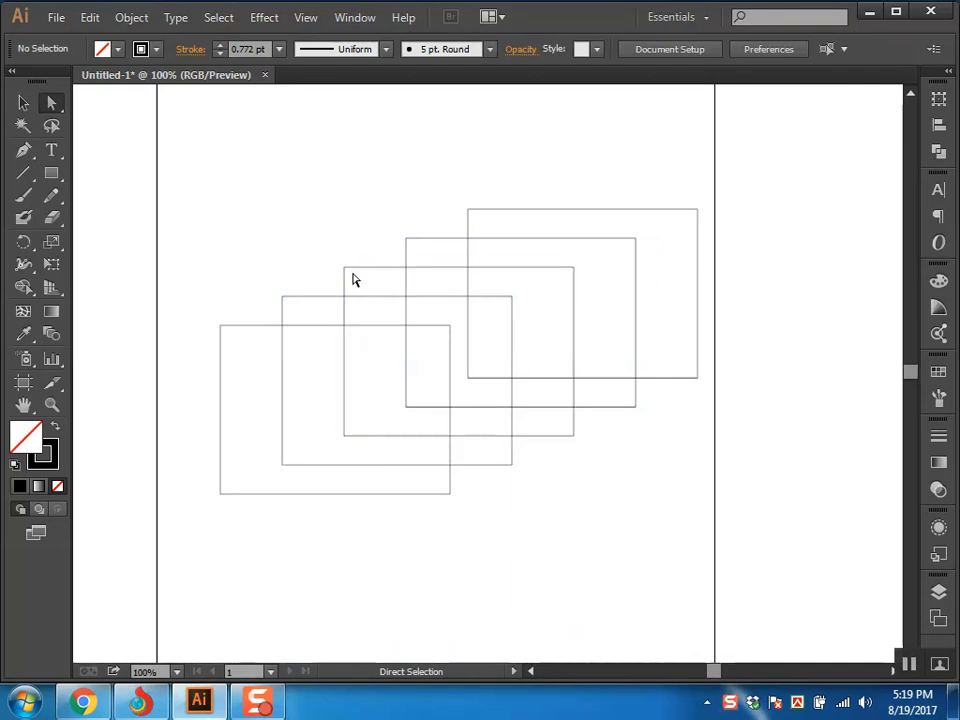
Move the middle rectangle out of the row to the artboard's upper-left corner, partly beyond its edge.
{"action": "key", "text": "alt"}
{"action": "left_click", "coordinate": [359, 270]}
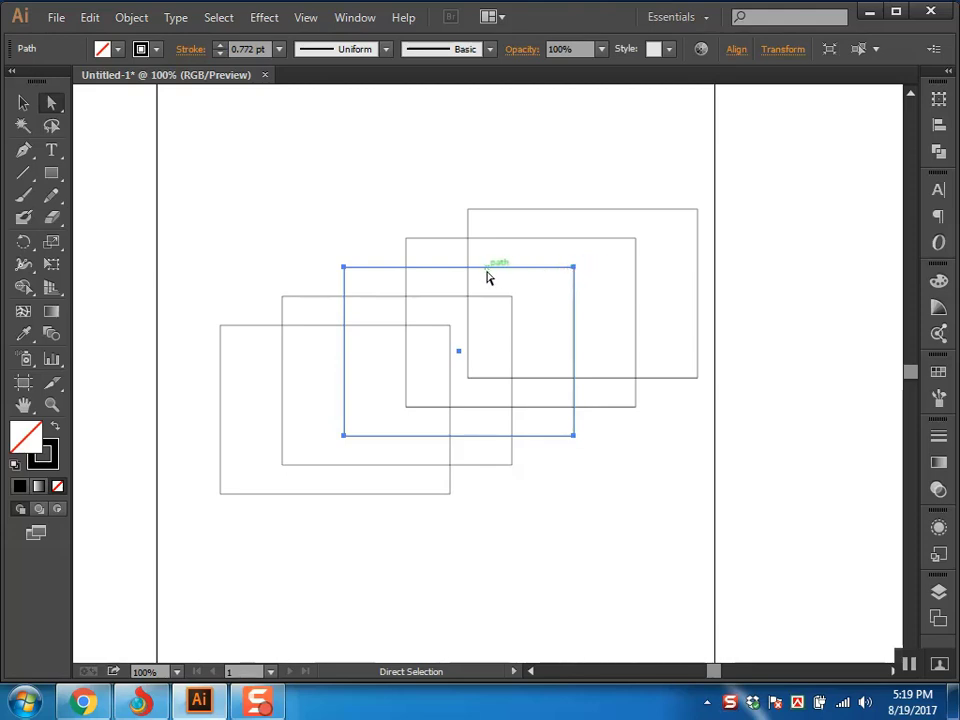
{"action": "left_click", "coordinate": [516, 237], "text": "shift"}
{"action": "left_click_drag", "start_coordinate": [525, 269], "coordinate": [196, 108]}
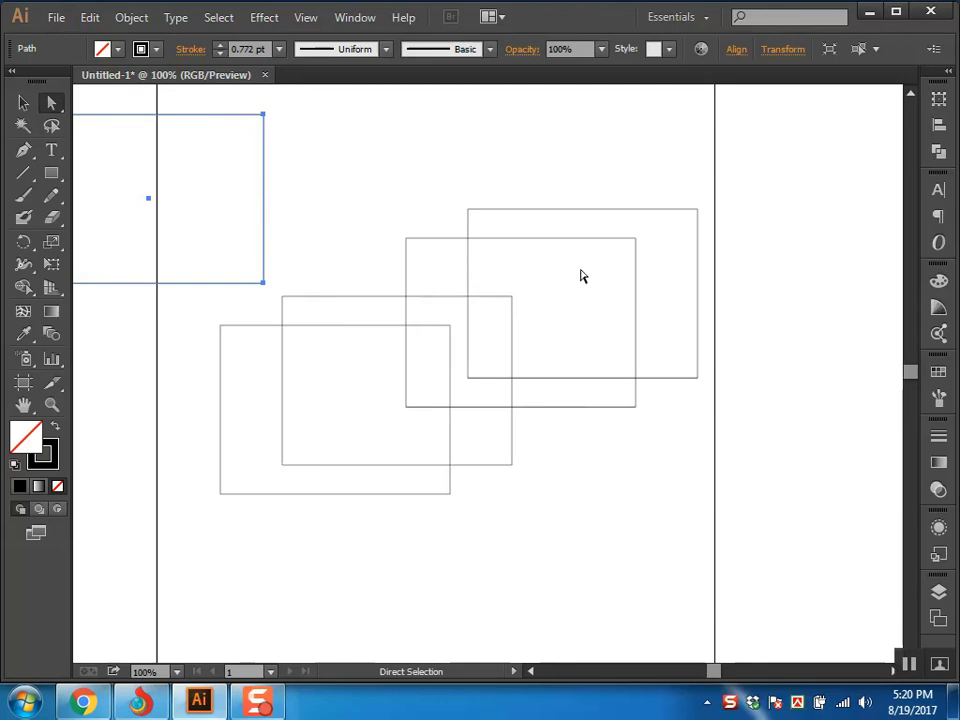
Select the four remaining overlapping rectangles with the Group Selection tool.
{"action": "left_click_drag", "start_coordinate": [52, 107], "coordinate": [110, 124]}
{"action": "double_click", "coordinate": [450, 395]}
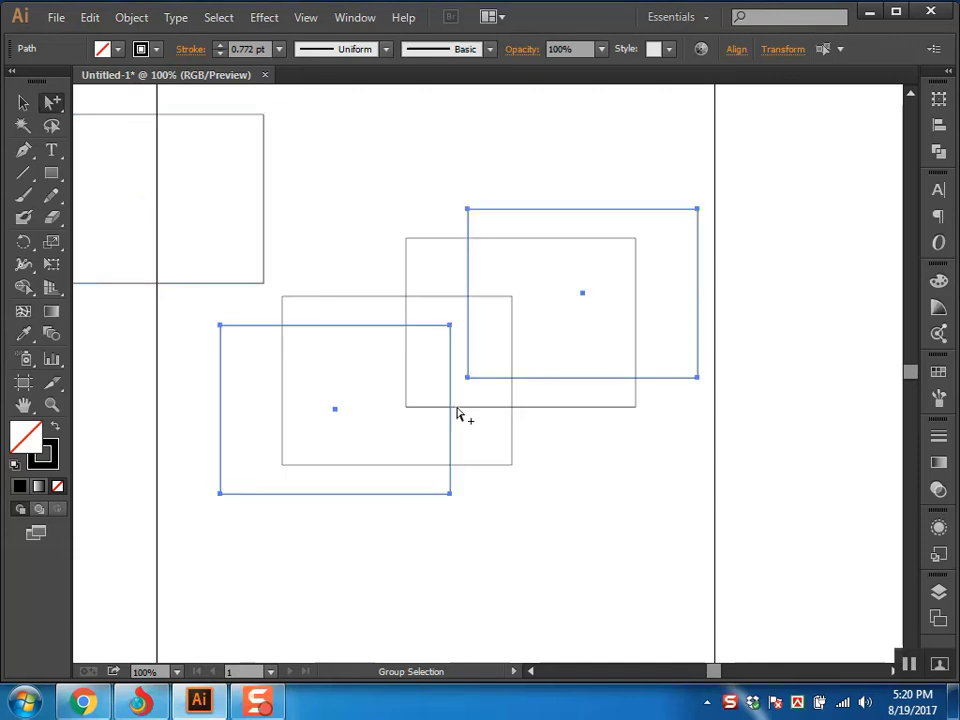
{"action": "left_click", "coordinate": [491, 376]}
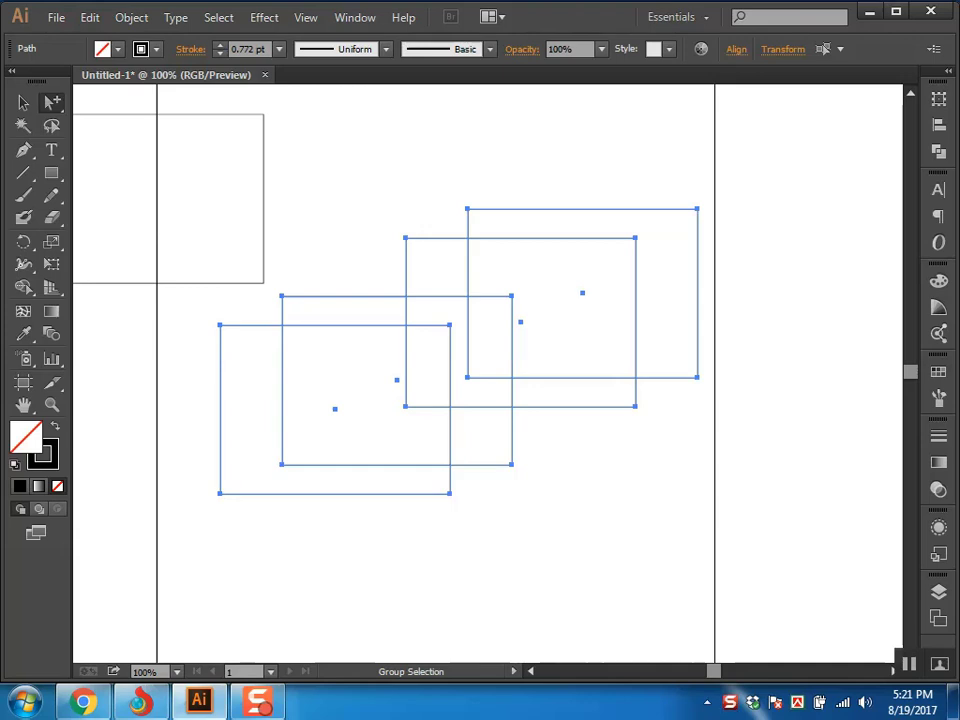
Undo the move of the middle rectangle.
{"action": "key", "text": "ctrl+z"}
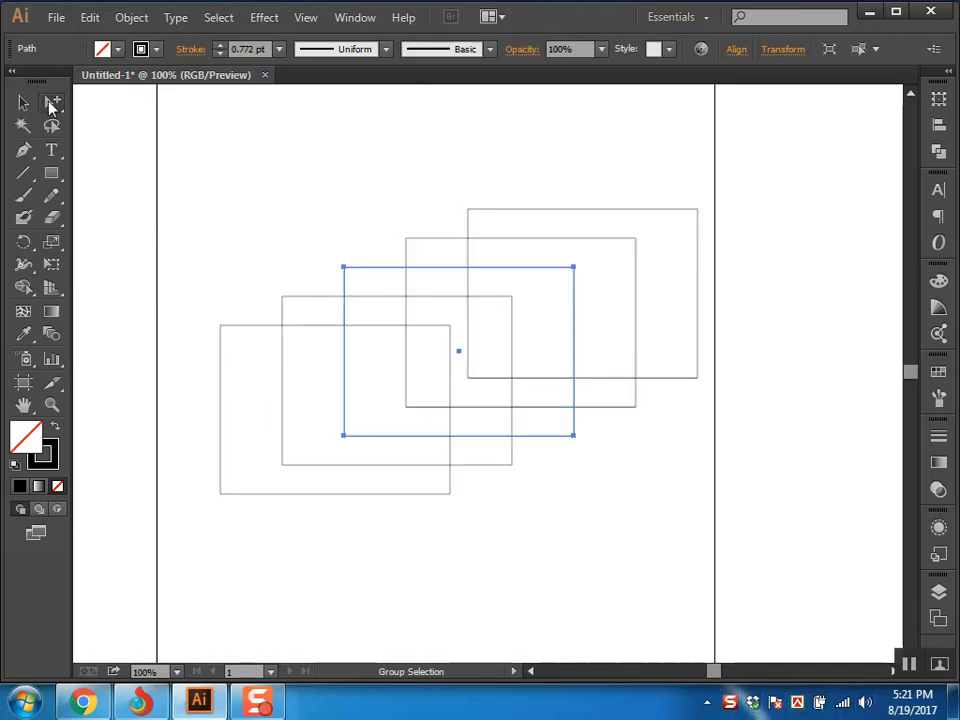
{"action": "key", "text": "ctrl+z"}
{"action": "key", "text": "ctrl+z"}
{"action": "key", "text": "ctrl+z"}
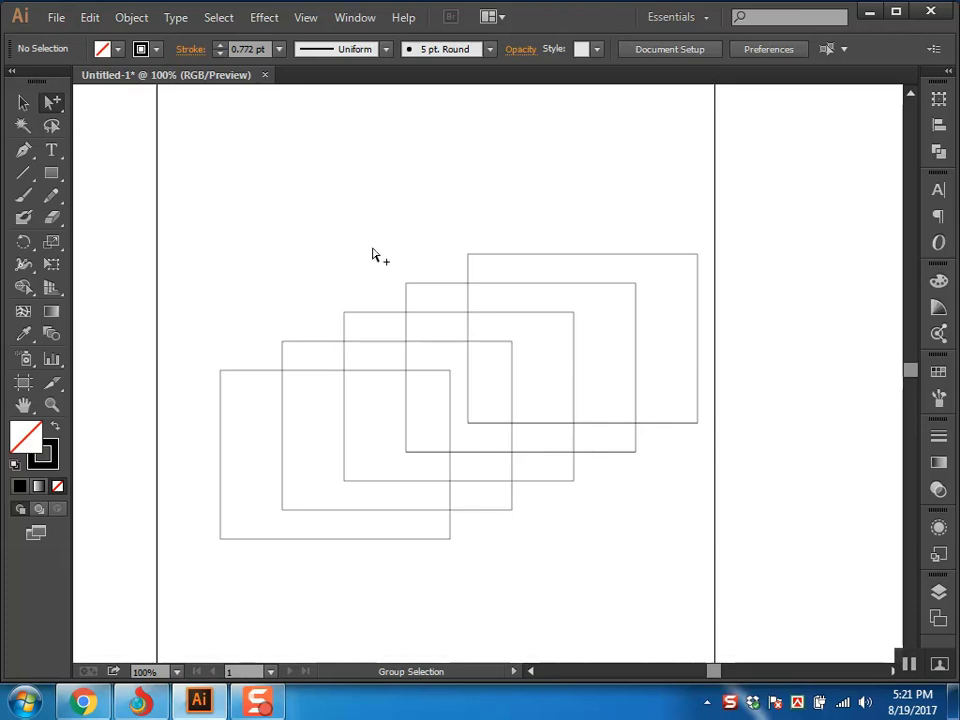
Select all five rectangles with the Group Selection tool, move them together up and slightly left on the artboard, and deselect them.
{"action": "left_click", "coordinate": [382, 314]}
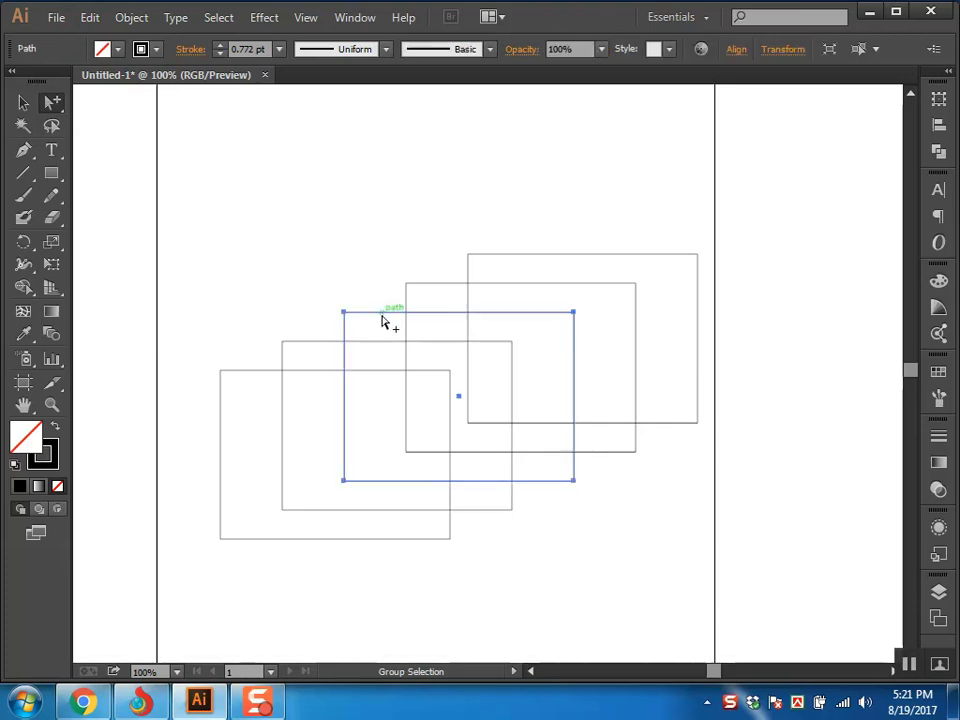
{"action": "left_click_drag", "start_coordinate": [566, 228], "coordinate": [411, 403]}
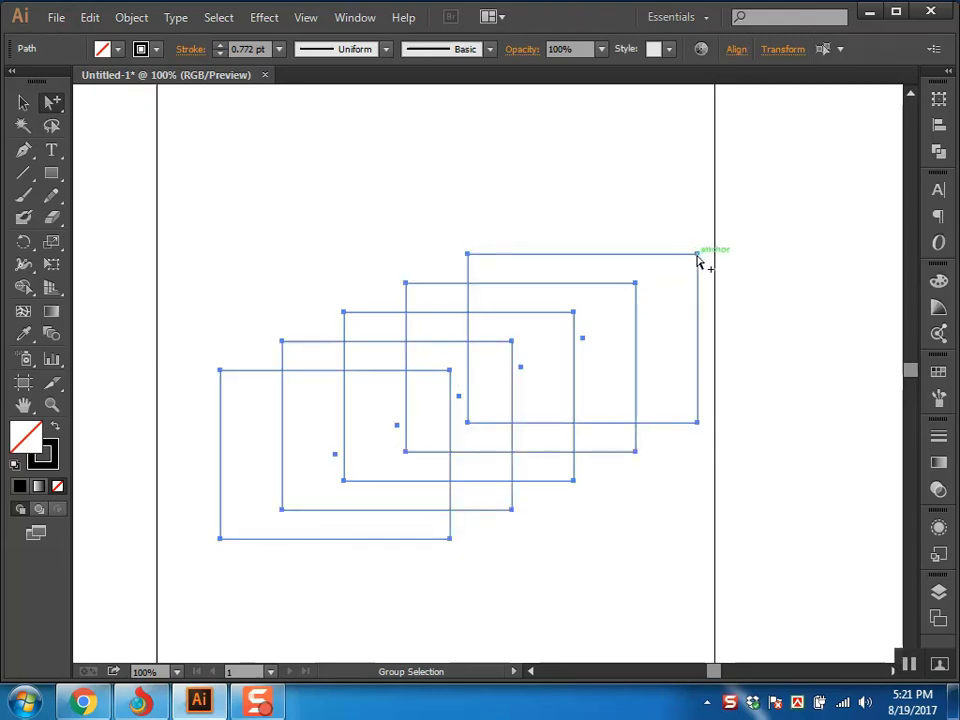
{"action": "left_click_drag", "start_coordinate": [697, 255], "coordinate": [660, 149]}
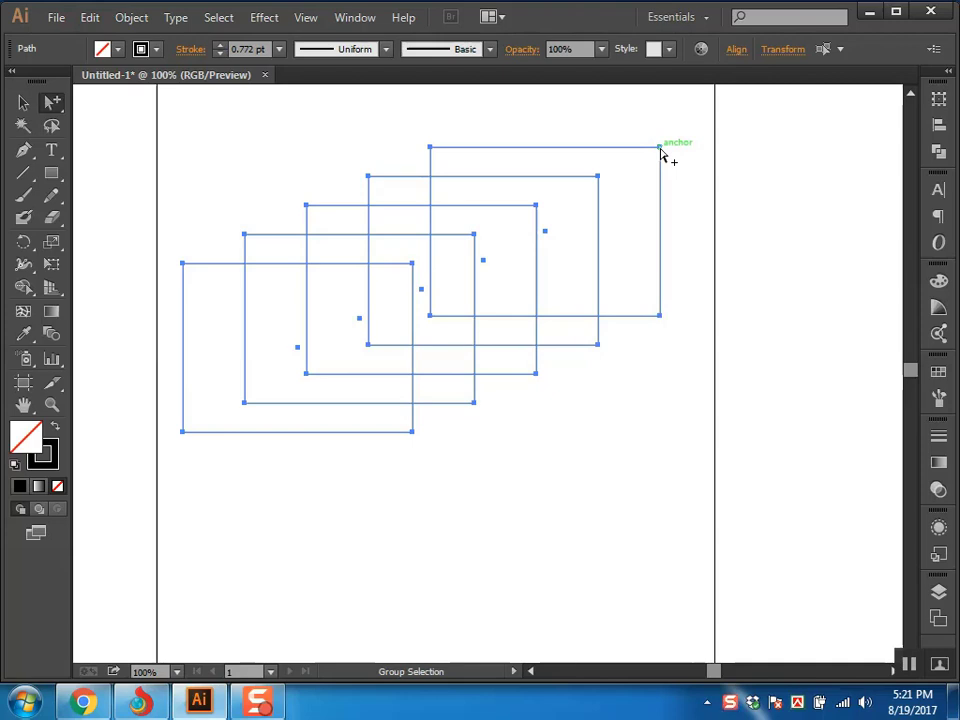
{"action": "key", "text": "ctrl+shift+a"}
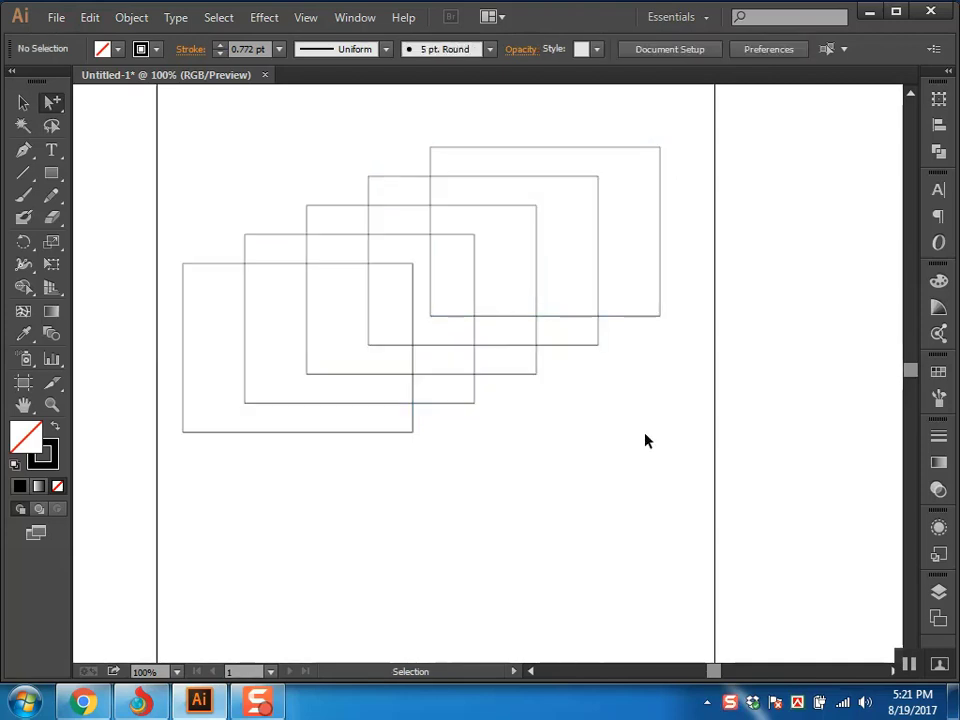
Delete all the rectangles from the artboard and return to the Direct Selection tool.
{"action": "key", "text": "ctrl+0"}
{"action": "key", "text": "ctrl+a"}
{"action": "key", "text": "a"}
{"action": "left_click", "coordinate": [625, 421], "text": "alt"}
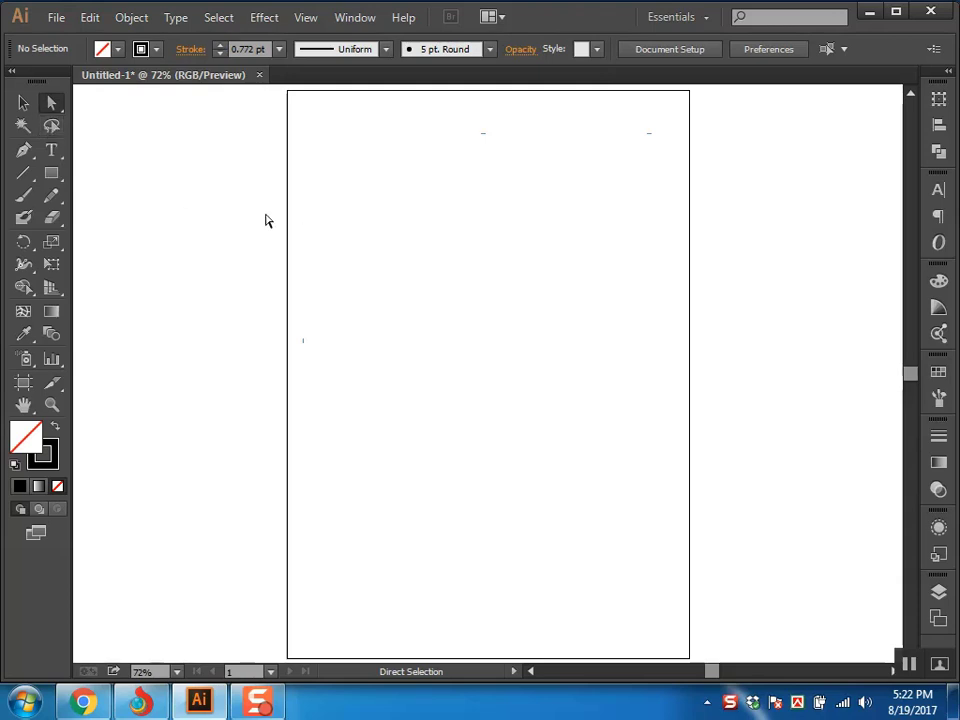
Draw a wide rectangle across the upper half of the artboard, and activate the Lasso tool with nothing selected.
{"action": "left_click", "coordinate": [51, 173]}
{"action": "mouse_move", "coordinate": [357, 250]}
{"action": "left_mouse_down"}
{"action": "mouse_move", "coordinate": [589, 394]}
{"action": "mouse_move", "coordinate": [630, 396]}
{"action": "left_mouse_up"}
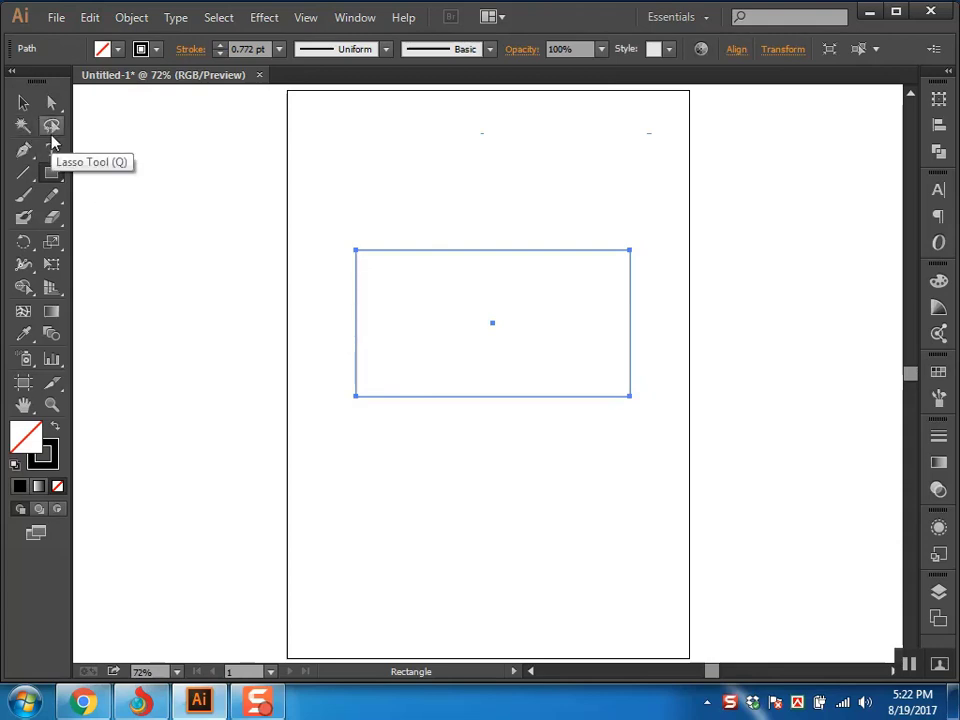
{"action": "left_click", "coordinate": [52, 136]}
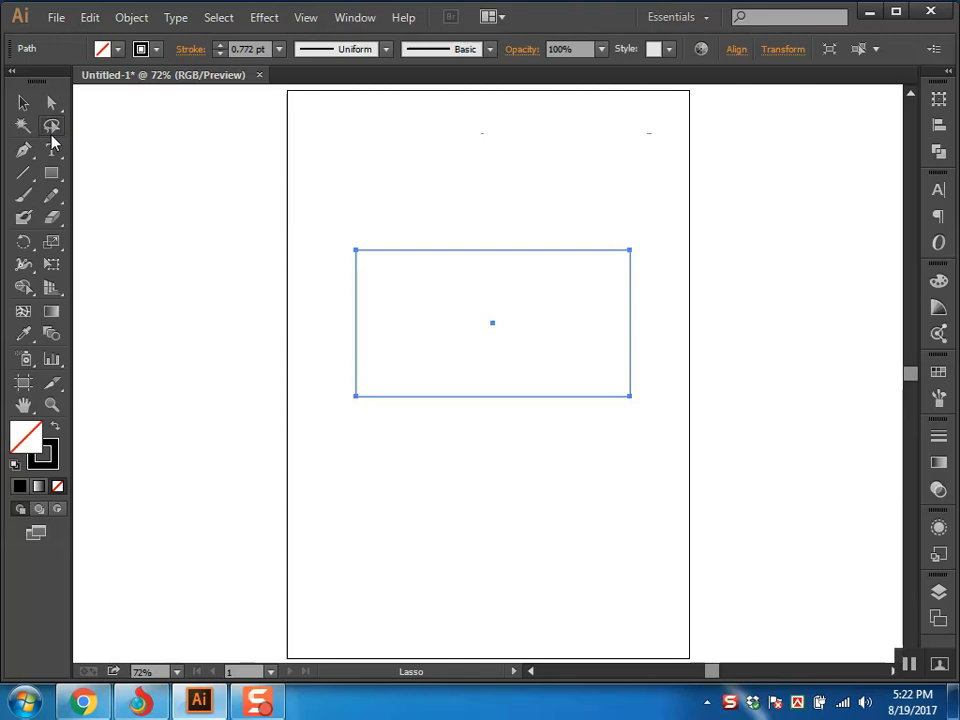
{"action": "left_click", "coordinate": [186, 218]}
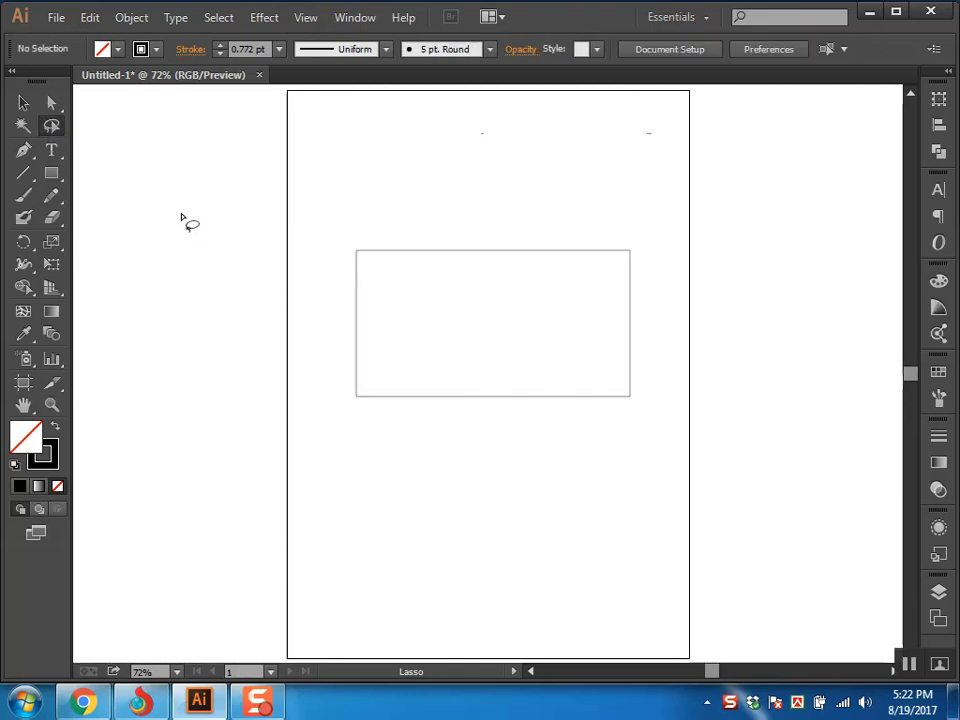
Lasso the rectangle's upper-left anchor point, clear the selection and trace practice lasso loops over empty space.
{"action": "mouse_move", "coordinate": [381, 236]}
{"action": "left_mouse_down"}
{"action": "mouse_move", "coordinate": [380, 276]}
{"action": "mouse_move", "coordinate": [343, 271]}
{"action": "mouse_move", "coordinate": [378, 238]}
{"action": "left_mouse_up"}
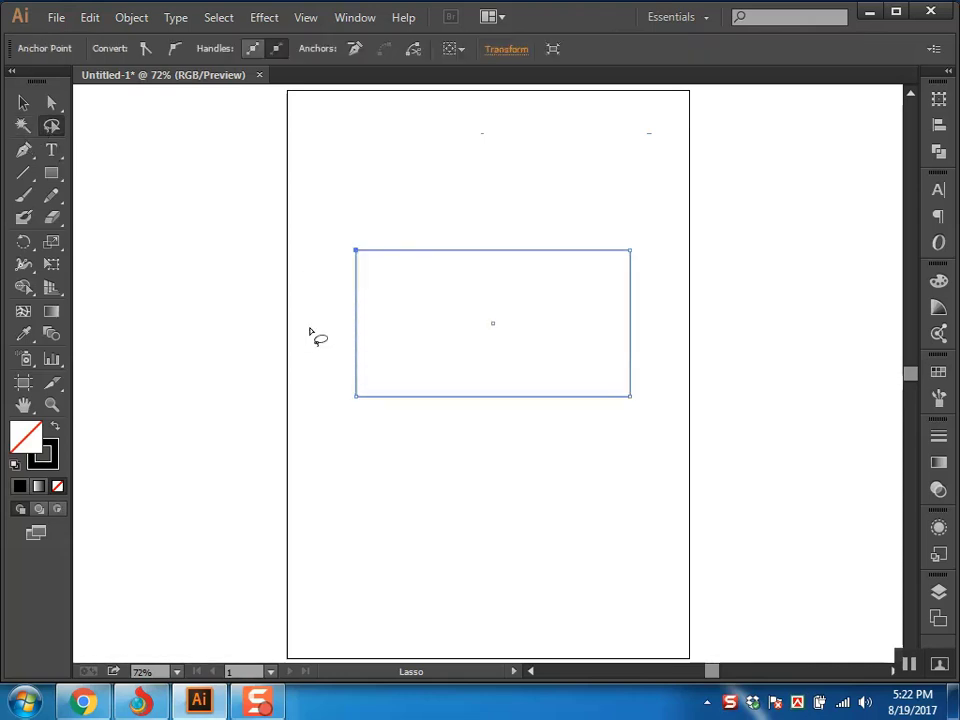
{"action": "left_click", "coordinate": [280, 248]}
{"action": "mouse_move", "coordinate": [127, 330]}
{"action": "left_mouse_down"}
{"action": "mouse_move", "coordinate": [229, 422]}
{"action": "mouse_move", "coordinate": [201, 326]}
{"action": "left_mouse_up"}
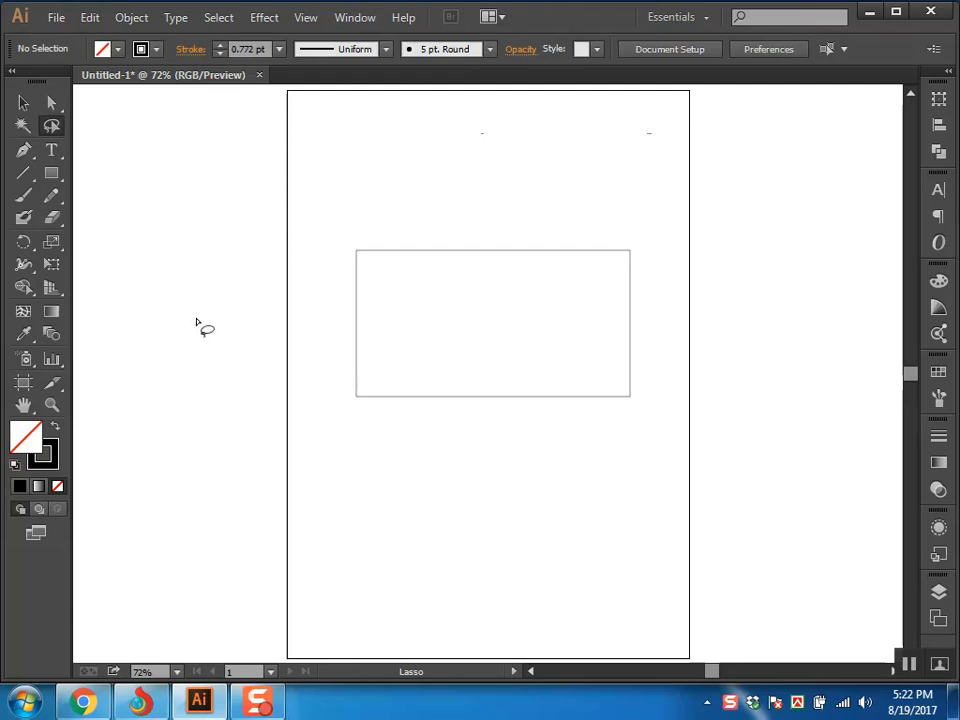
{"action": "scroll", "coordinate": [201, 326], "scroll_direction": "left", "scroll_amount": 1}
{"action": "mouse_move", "coordinate": [306, 225]}
{"action": "left_mouse_down"}
{"action": "mouse_move", "coordinate": [246, 302]}
{"action": "mouse_move", "coordinate": [371, 309]}
{"action": "mouse_move", "coordinate": [246, 401]}
{"action": "mouse_move", "coordinate": [221, 321]}
{"action": "mouse_move", "coordinate": [285, 403]}
{"action": "mouse_move", "coordinate": [199, 366]}
{"action": "mouse_move", "coordinate": [242, 358]}
{"action": "left_mouse_up"}
{"action": "scroll", "coordinate": [285, 403], "scroll_direction": "left", "scroll_amount": 1}
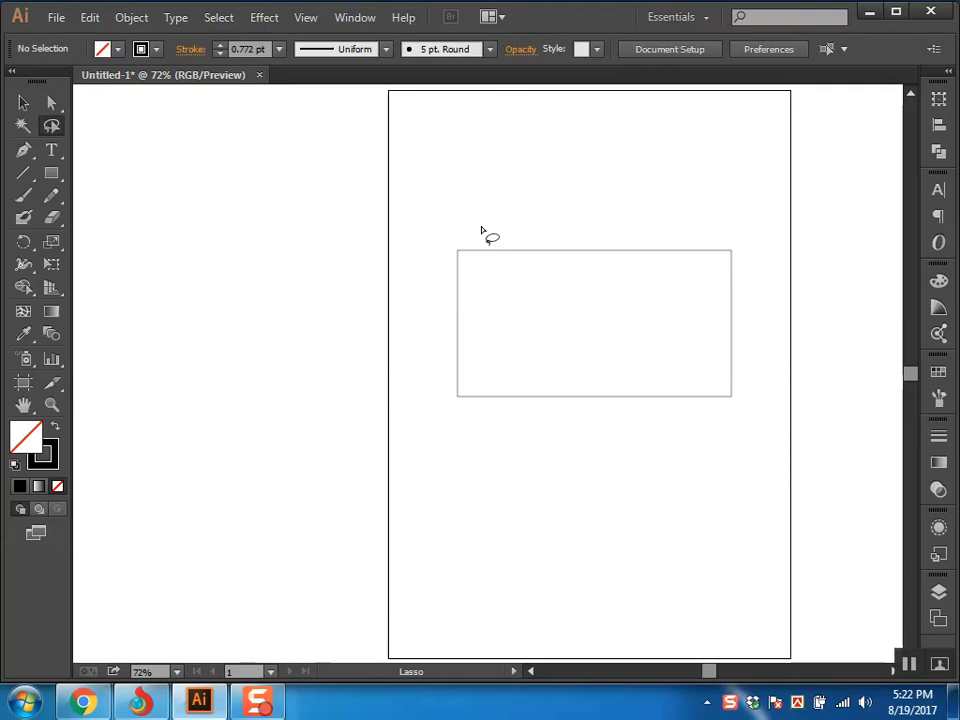
Lasso the rectangle's upper-left anchor point and nudge it upward in large increments to slant the upper edge.
{"action": "mouse_move", "coordinate": [465, 245]}
{"action": "left_mouse_down"}
{"action": "mouse_move", "coordinate": [456, 272]}
{"action": "mouse_move", "coordinate": [426, 253]}
{"action": "left_mouse_up"}
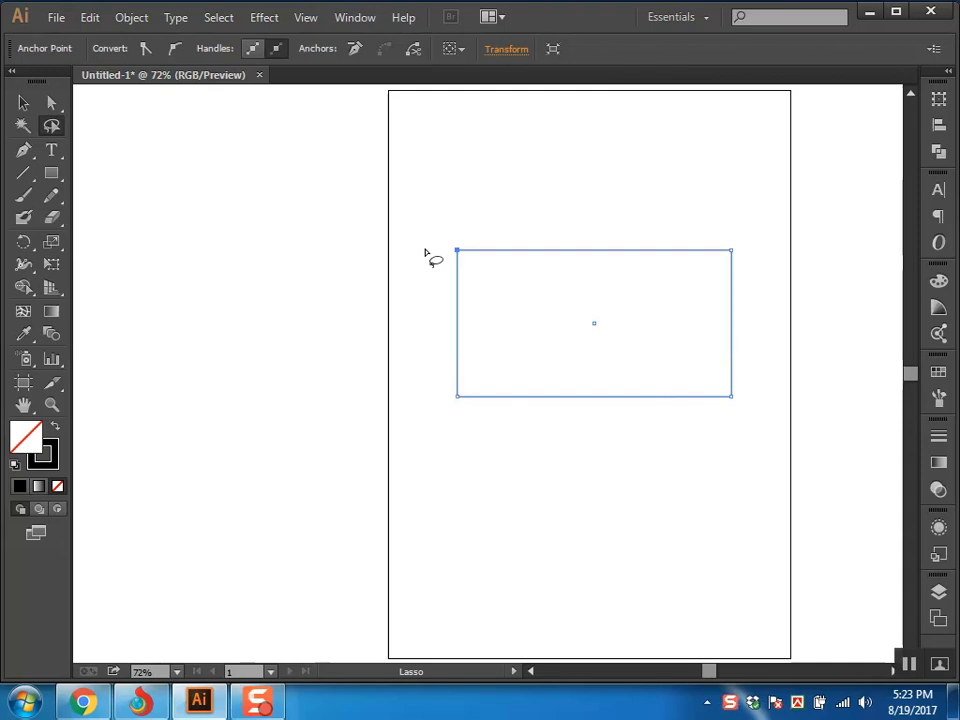
{"action": "key", "text": "shift+Up"}
{"action": "key", "text": "shift+Up"}
{"action": "key", "text": "shift+Up"}
{"action": "key", "text": "shift+Up"}
{"action": "key", "text": "shift+Up"}
{"action": "key", "text": "shift+Up"}
{"action": "key", "text": "shift+Up"}
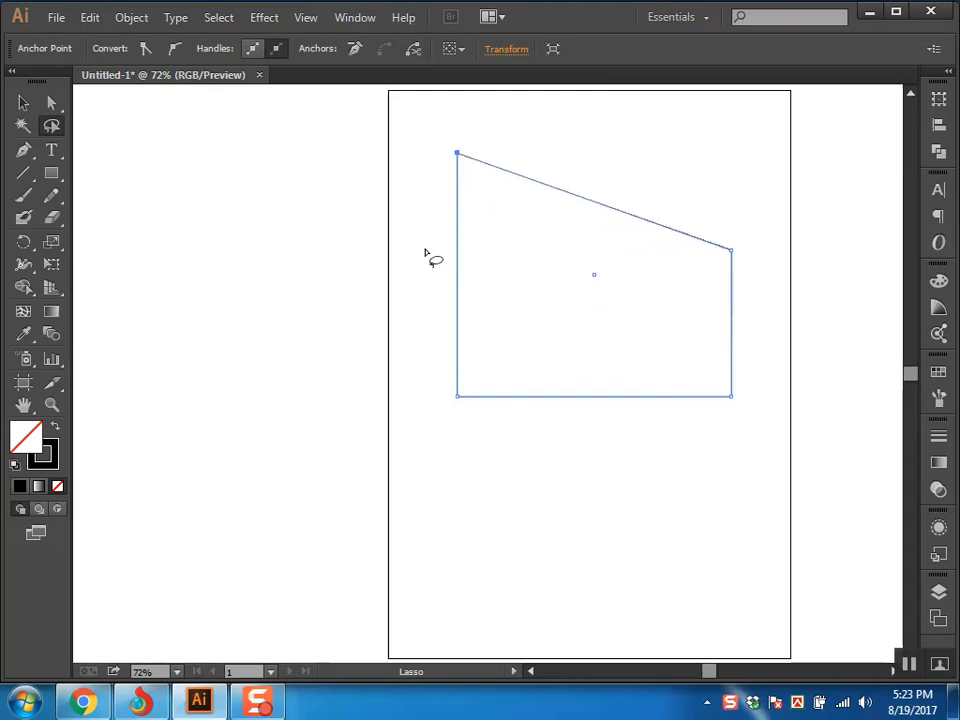
Nudge the upper-left anchor point down past the upper edge and back up until that edge is level.
{"action": "key", "text": "shift+Down"}
{"action": "key", "text": "shift+Down"}
{"action": "key", "text": "shift+Down"}
{"action": "key", "text": "shift+Down"}
{"action": "key", "text": "shift+Down"}
{"action": "key", "text": "shift+Down"}
{"action": "key", "text": "shift+Down"}
{"action": "key", "text": "shift+Down"}
{"action": "key", "text": "shift+Down"}
{"action": "key", "text": "shift+Down"}
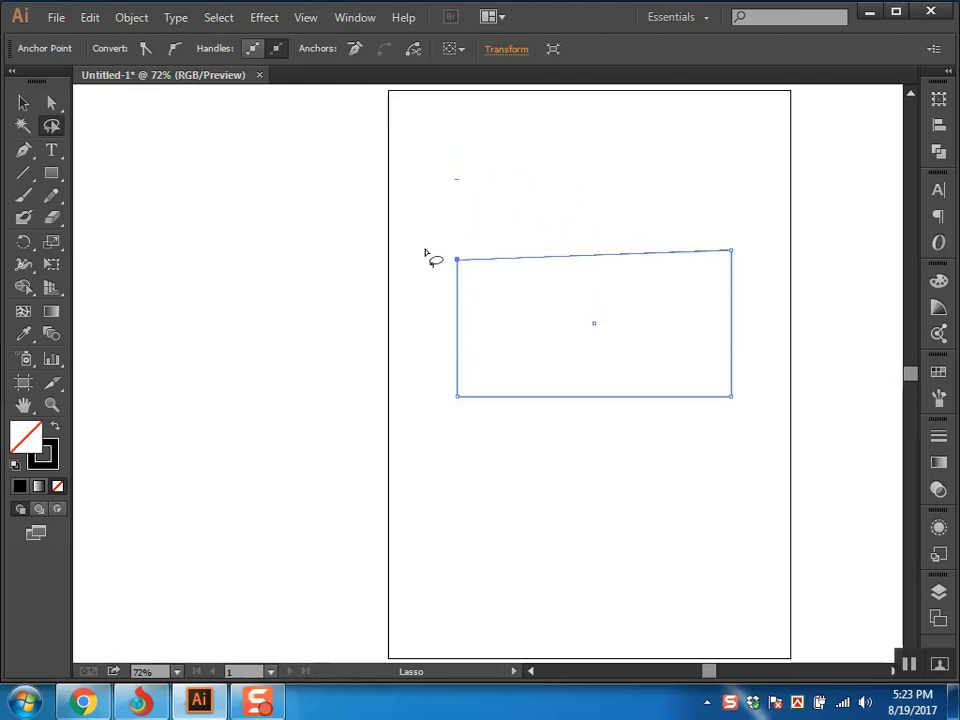
{"action": "key", "text": "shift+Down"}
{"action": "key", "text": "shift+Down"}
{"action": "key", "text": "shift+Up"}
{"action": "key", "text": "shift+Up"}
{"action": "key", "text": "shift+Up"}
{"action": "key", "text": "shift+Up"}
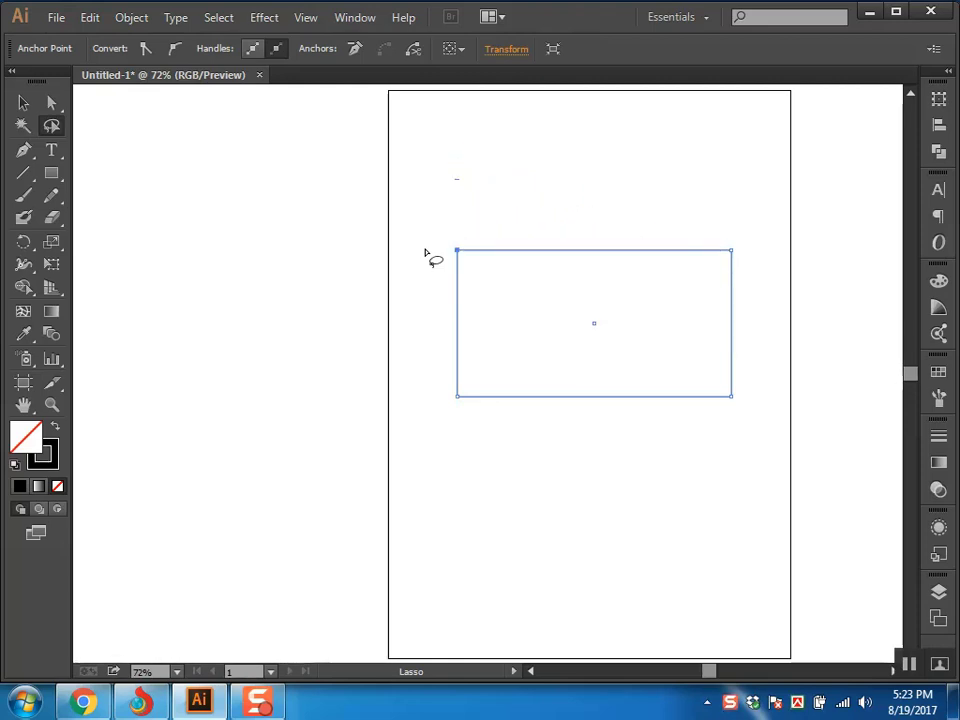
Lasso the rectangle's two upper anchor points, deselect them, and lasso the two upper and the lower-right anchor points.
{"action": "left_click", "coordinate": [439, 246]}
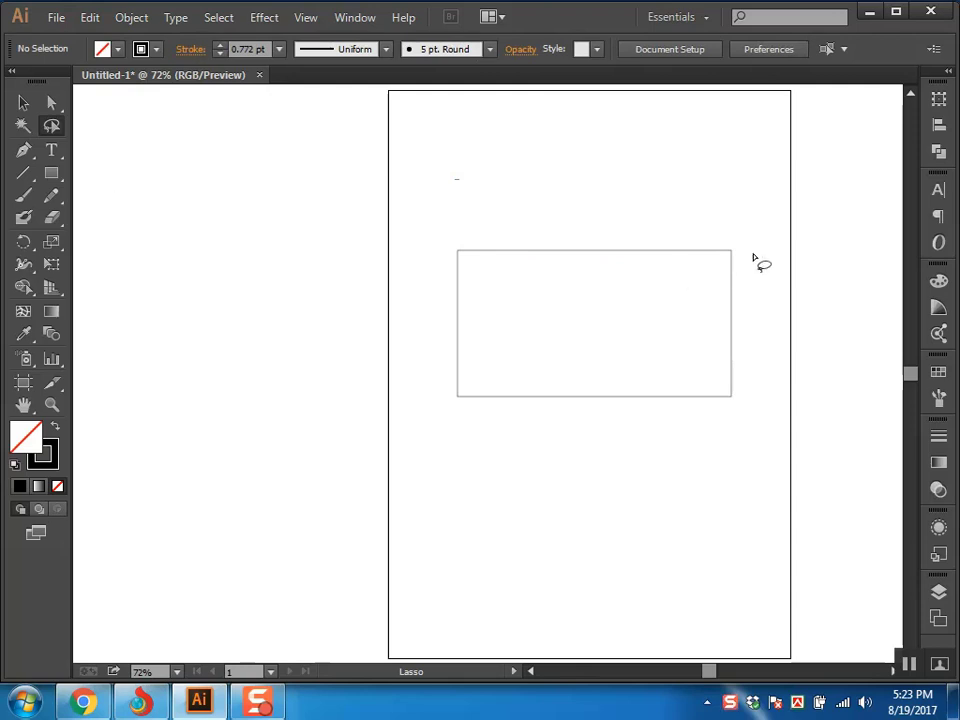
{"action": "mouse_move", "coordinate": [753, 258]}
{"action": "left_mouse_down"}
{"action": "mouse_move", "coordinate": [696, 279]}
{"action": "mouse_move", "coordinate": [701, 231]}
{"action": "mouse_move", "coordinate": [784, 259]}
{"action": "mouse_move", "coordinate": [797, 242]}
{"action": "mouse_move", "coordinate": [574, 321]}
{"action": "mouse_move", "coordinate": [797, 208]}
{"action": "mouse_move", "coordinate": [795, 225]}
{"action": "left_mouse_up"}
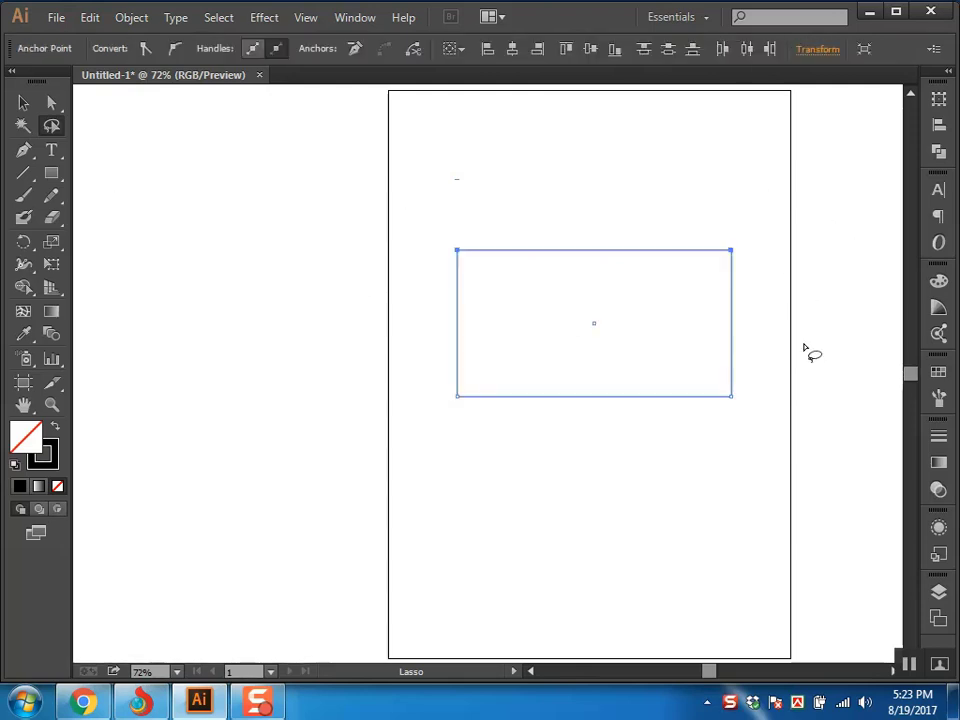
{"action": "left_click", "coordinate": [810, 311]}
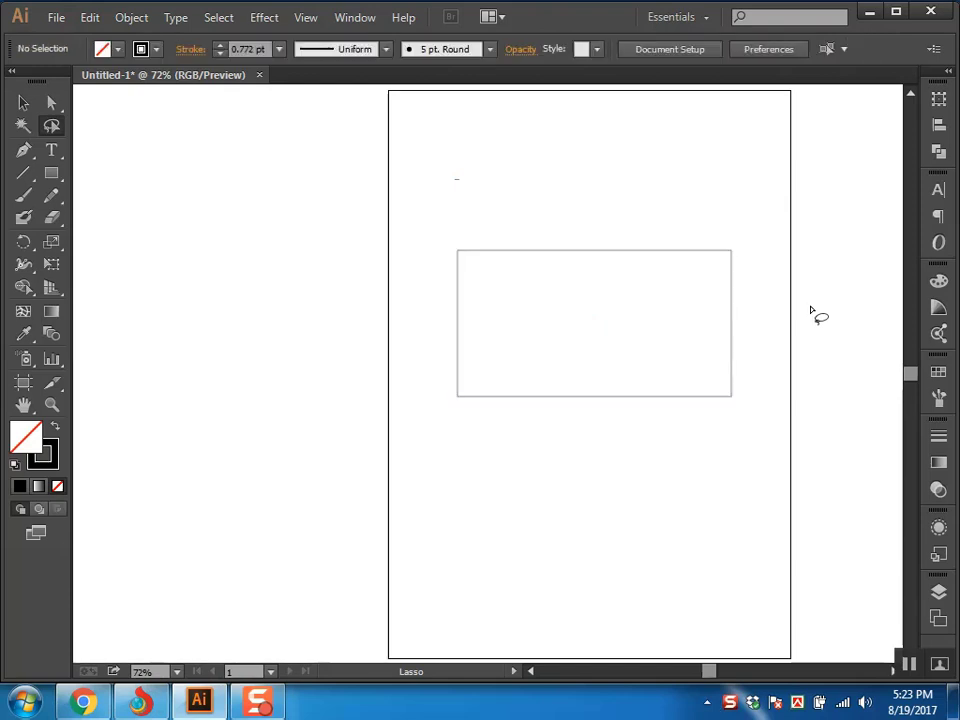
{"action": "mouse_move", "coordinate": [698, 452]}
{"action": "left_mouse_down"}
{"action": "mouse_move", "coordinate": [725, 371]}
{"action": "mouse_move", "coordinate": [685, 343]}
{"action": "mouse_move", "coordinate": [476, 298]}
{"action": "mouse_move", "coordinate": [447, 236]}
{"action": "mouse_move", "coordinate": [710, 204]}
{"action": "mouse_move", "coordinate": [816, 358]}
{"action": "mouse_move", "coordinate": [746, 468]}
{"action": "mouse_move", "coordinate": [718, 457]}
{"action": "left_mouse_up"}
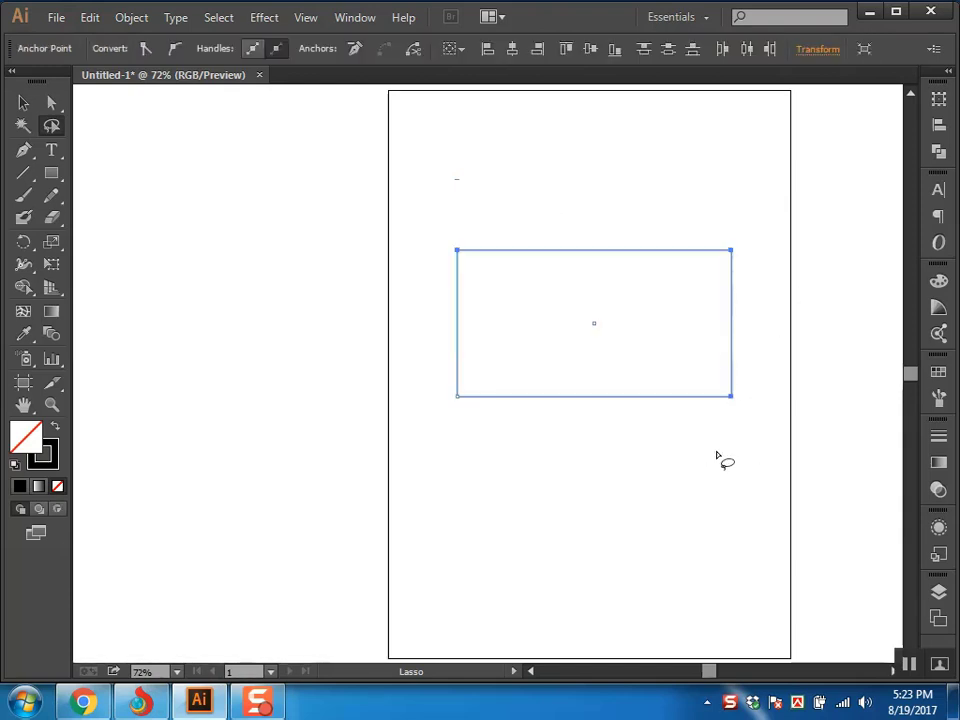
Clear the lasso selection and select only the rectangle's upper-left anchor point with the Direct Selection tool.
{"action": "left_click", "coordinate": [414, 190]}
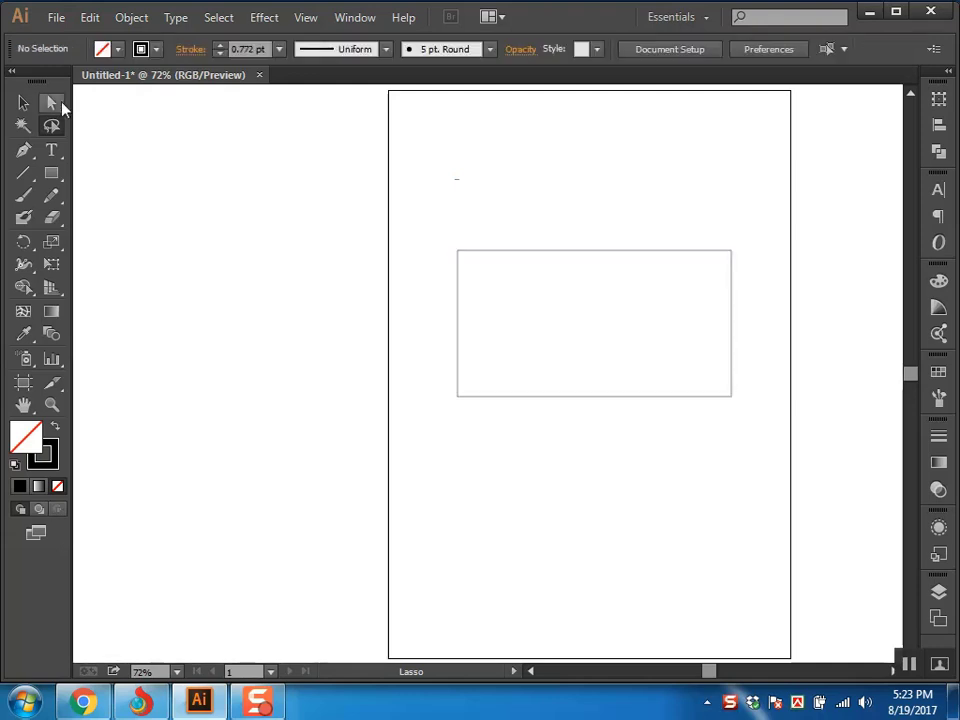
{"action": "left_click", "coordinate": [51, 102]}
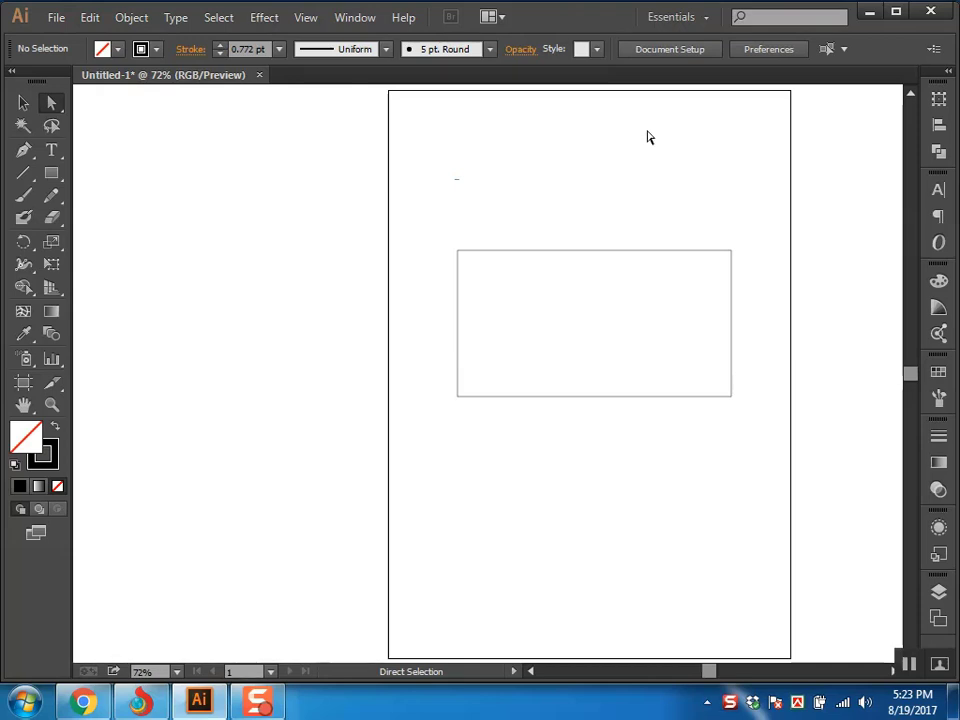
{"action": "left_click", "coordinate": [458, 251]}
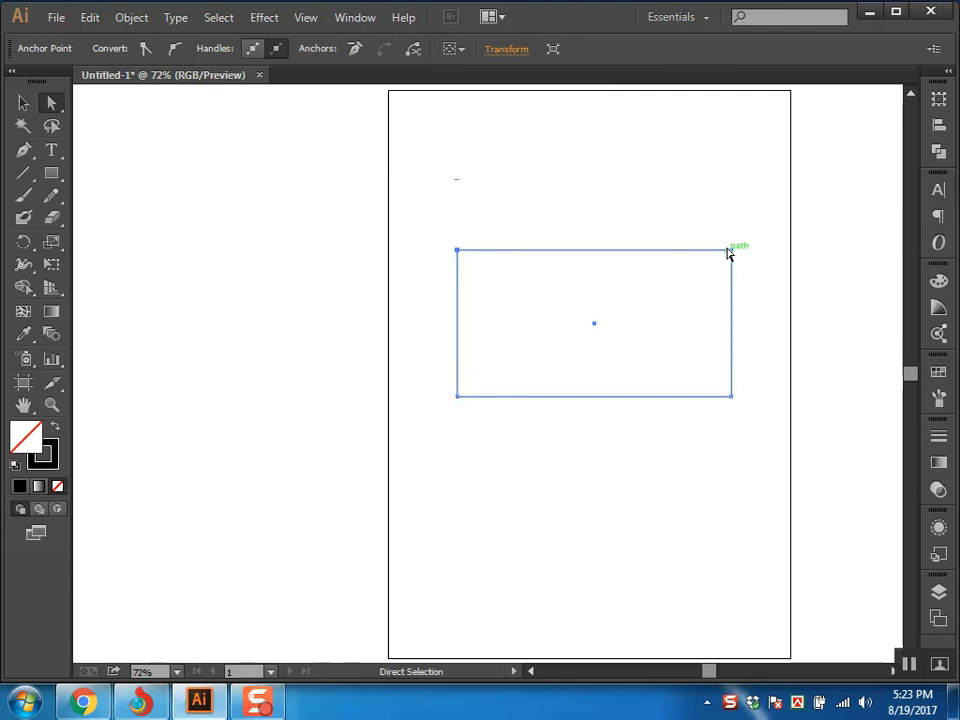
{"action": "left_click", "coordinate": [459, 252]}
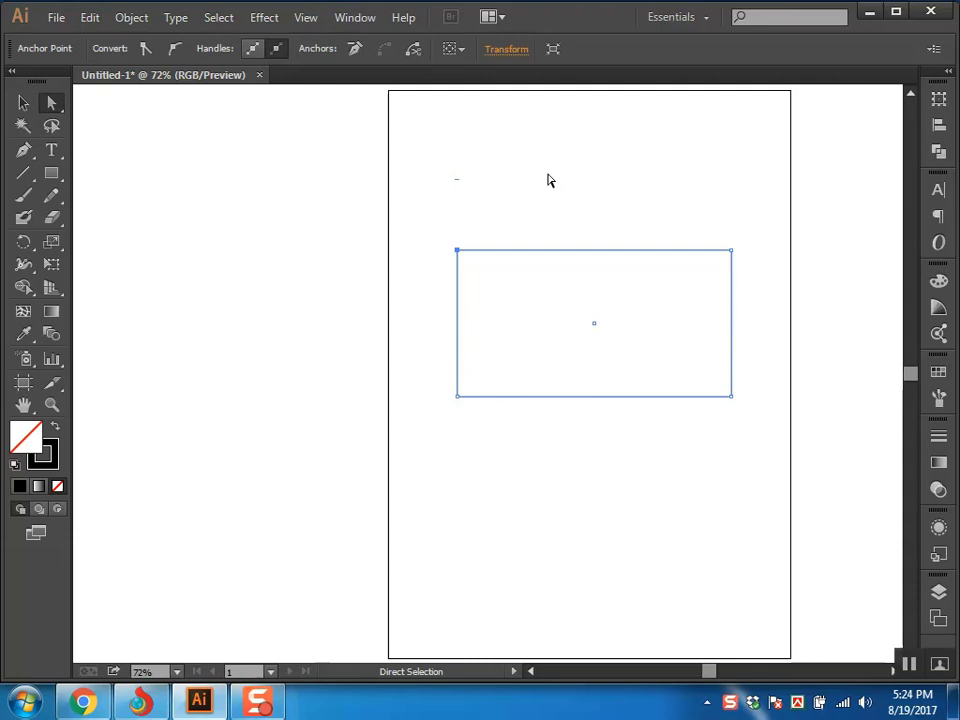
Examine the rectangle's upper-left and upper-right anchor points up close, then deselect and view the whole rectangle.
{"action": "key", "text": "z"}
{"action": "left_click_drag", "start_coordinate": [557, 228], "coordinate": [452, 394]}
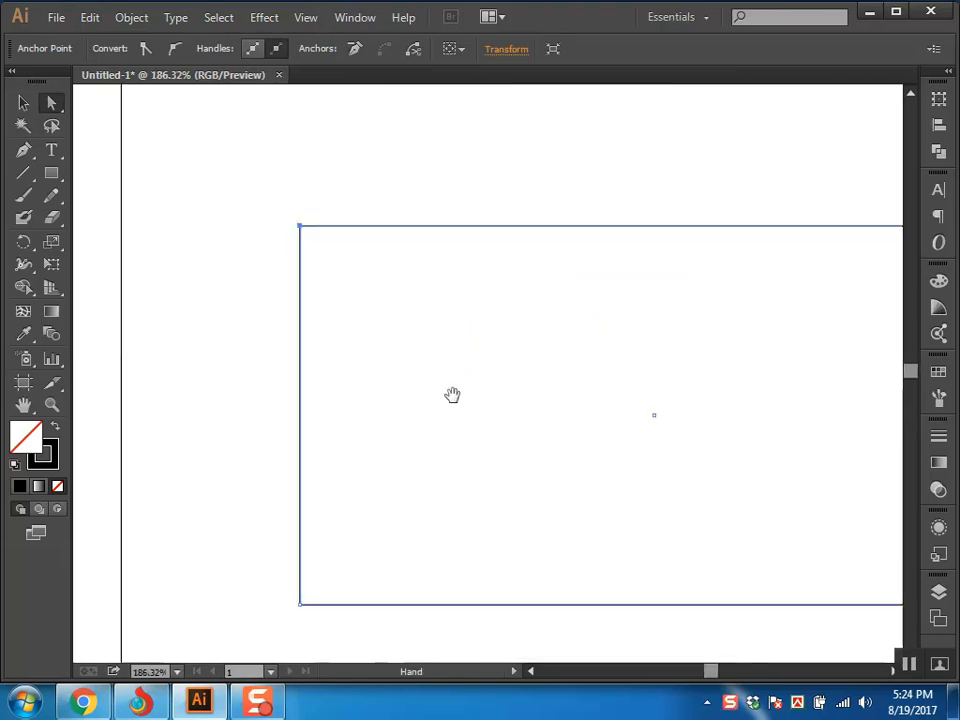
{"action": "left_click_drag", "start_coordinate": [405, 302], "coordinate": [195, 390]}
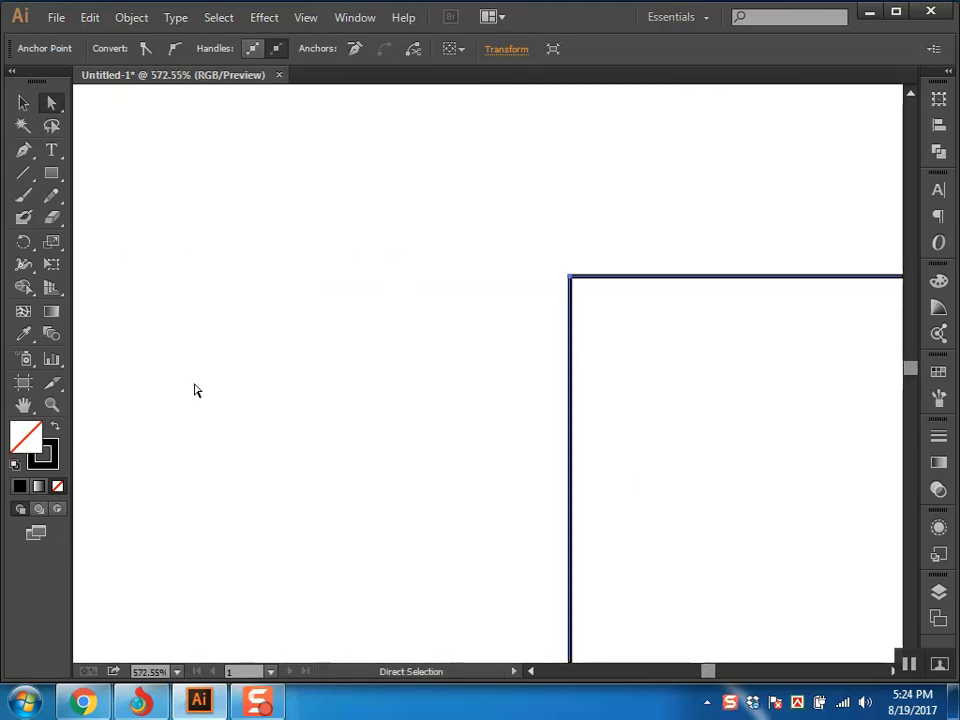
{"action": "key", "text": "ctrl+minus"}
{"action": "left_click_drag", "start_coordinate": [567, 490], "coordinate": [461, 315]}
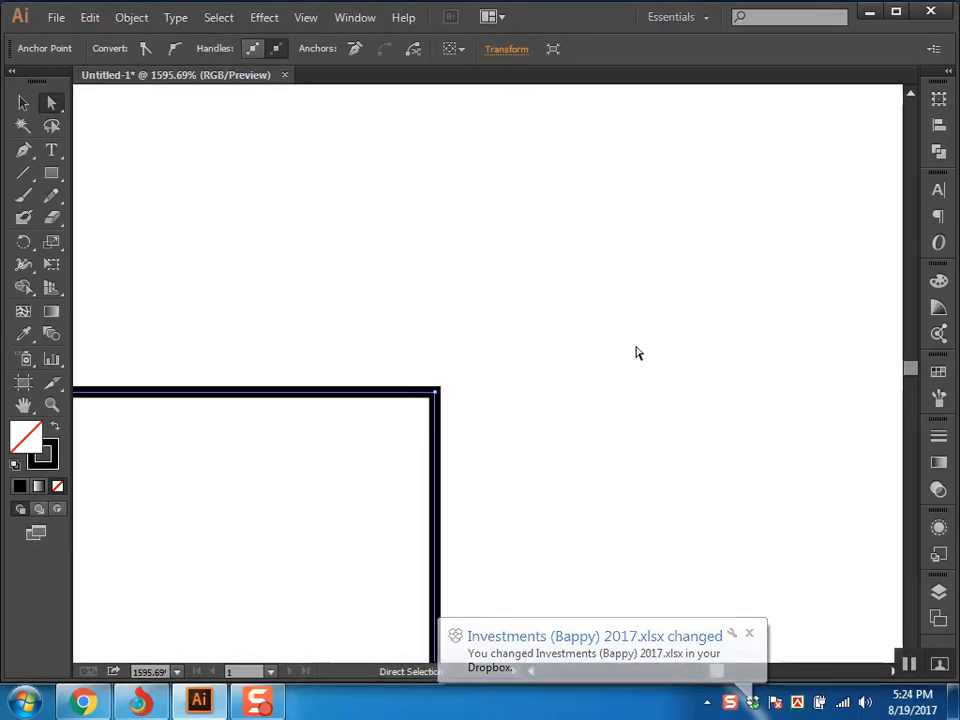
{"action": "key", "text": "ctrl+minus"}
{"action": "key", "text": "ctrl+minus"}
{"action": "key", "text": "ctrl+minus"}
{"action": "key", "text": "ctrl+minus"}
{"action": "key", "text": "ctrl+minus"}
{"action": "key", "text": "ctrl+minus"}
{"action": "key", "text": "ctrl+minus"}
{"action": "key", "text": "ctrl+minus"}
{"action": "key", "text": "ctrl+minus"}
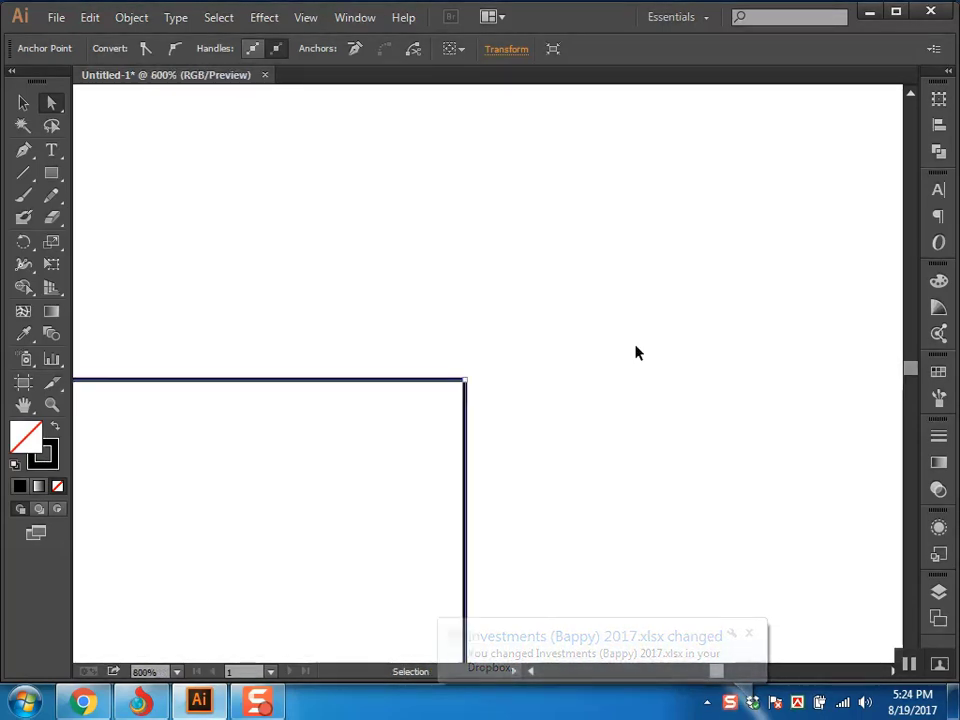
{"action": "left_click", "coordinate": [529, 409]}
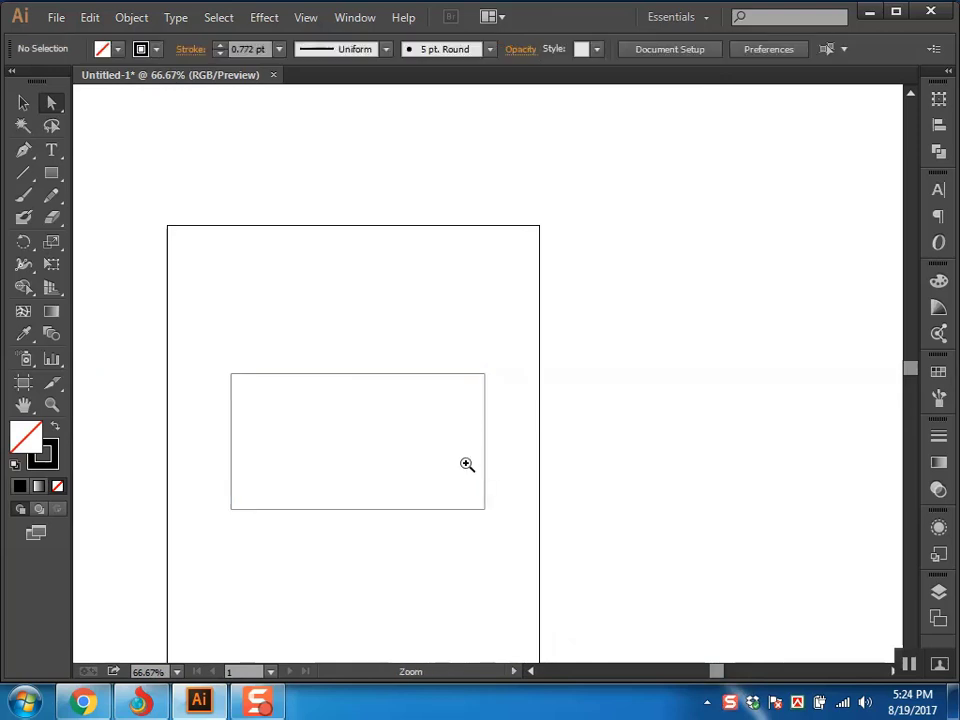
{"action": "left_click", "coordinate": [467, 465]}
{"action": "left_click_drag", "start_coordinate": [467, 465], "coordinate": [507, 374]}
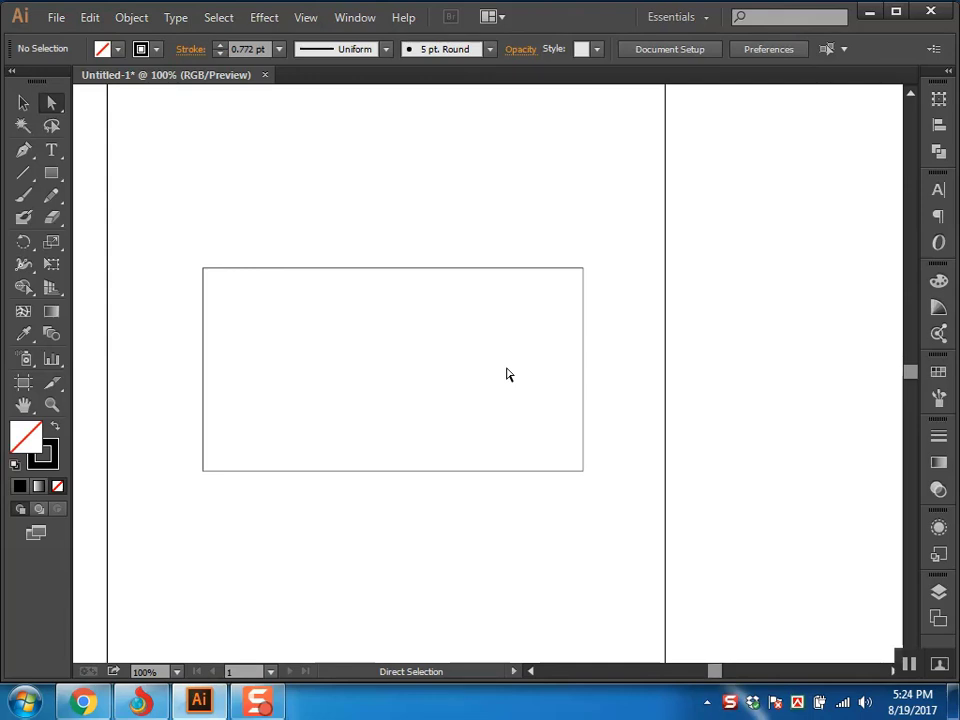
Select the rectangle's upper-left and upper-right anchor points together with the Direct Selection tool.
{"action": "left_click", "coordinate": [203, 268]}
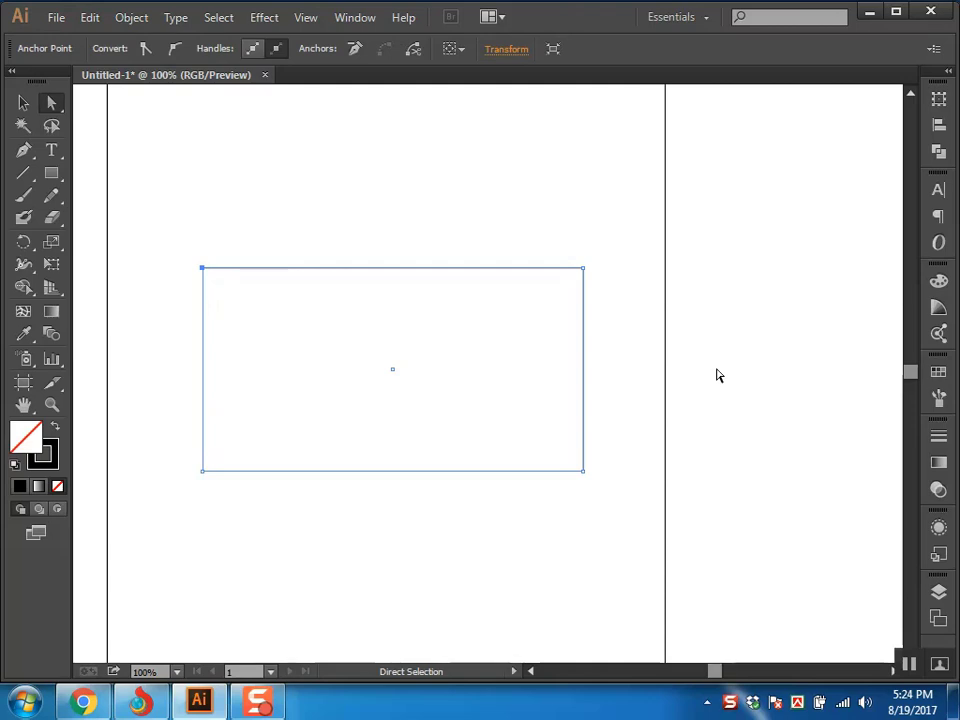
{"action": "key", "text": "ctrl"}
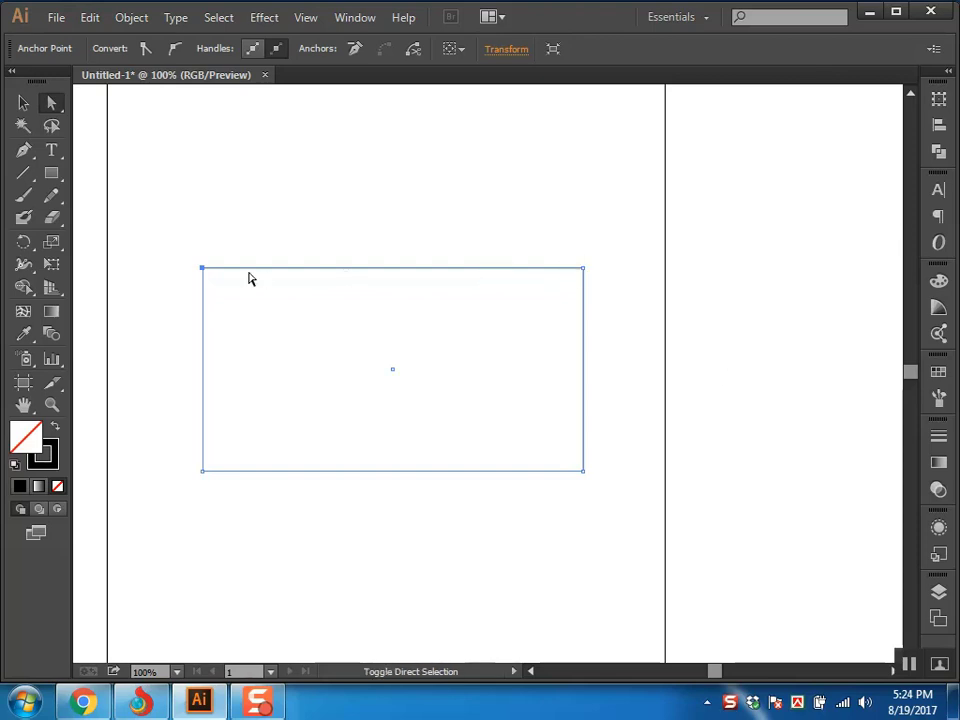
{"action": "left_click", "coordinate": [584, 269], "text": "ctrl"}
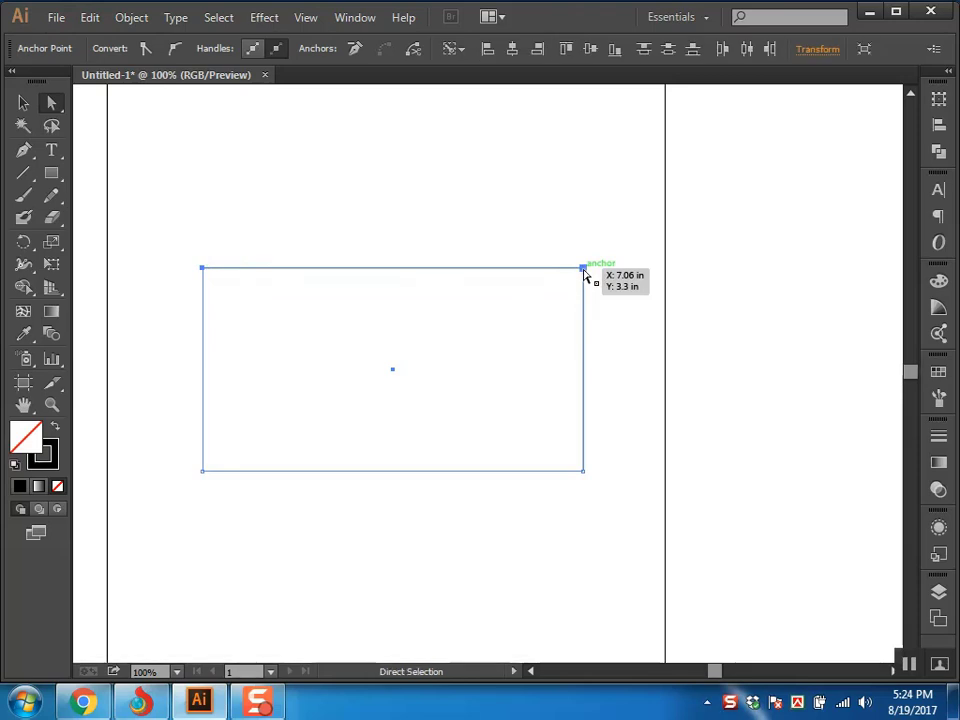
Try moving the two selected upper anchor points up and to the right, and undo the move.
{"action": "left_click_drag", "start_coordinate": [584, 270], "coordinate": [660, 205]}
{"action": "key", "text": "ctrl+z"}
{"action": "key", "text": "ctrl+z"}
{"action": "key", "text": "ctrl+z"}
{"action": "key", "text": "ctrl+z"}
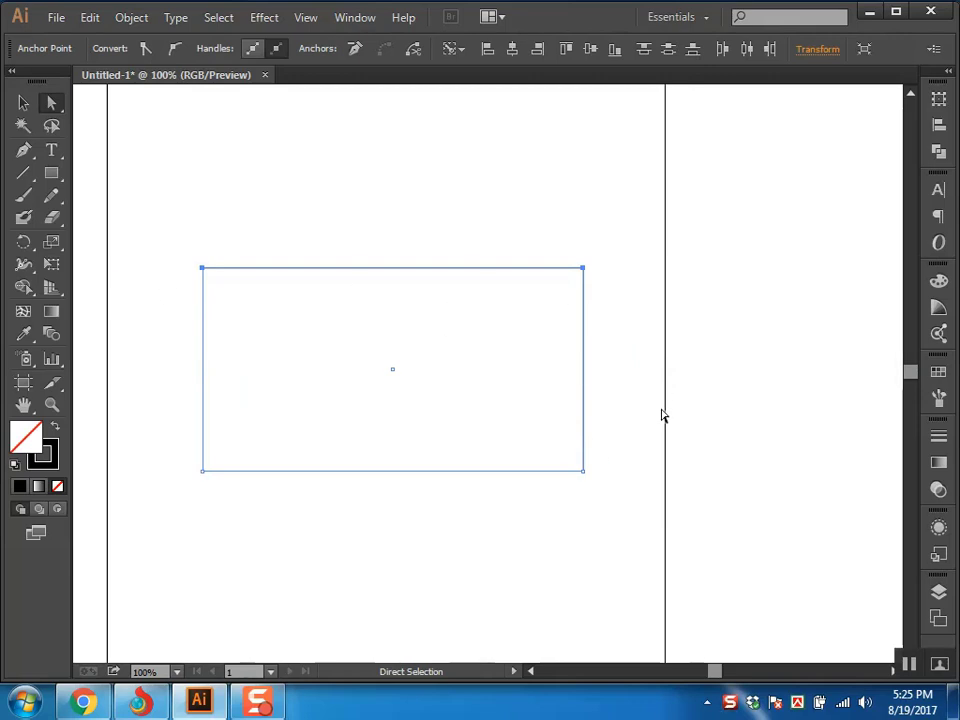
Add the lower-right anchor point to the selected upper ones, try moving all three together, and undo the moves.
{"action": "left_click_drag", "start_coordinate": [587, 477], "coordinate": [505, 427]}
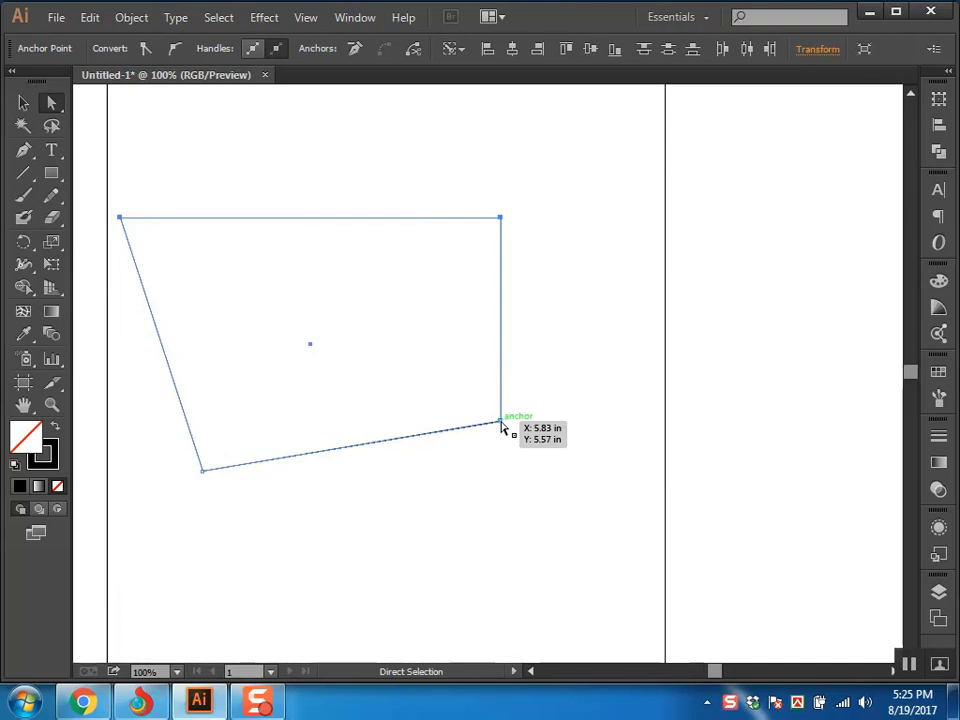
{"action": "key", "text": "ctrl+z"}
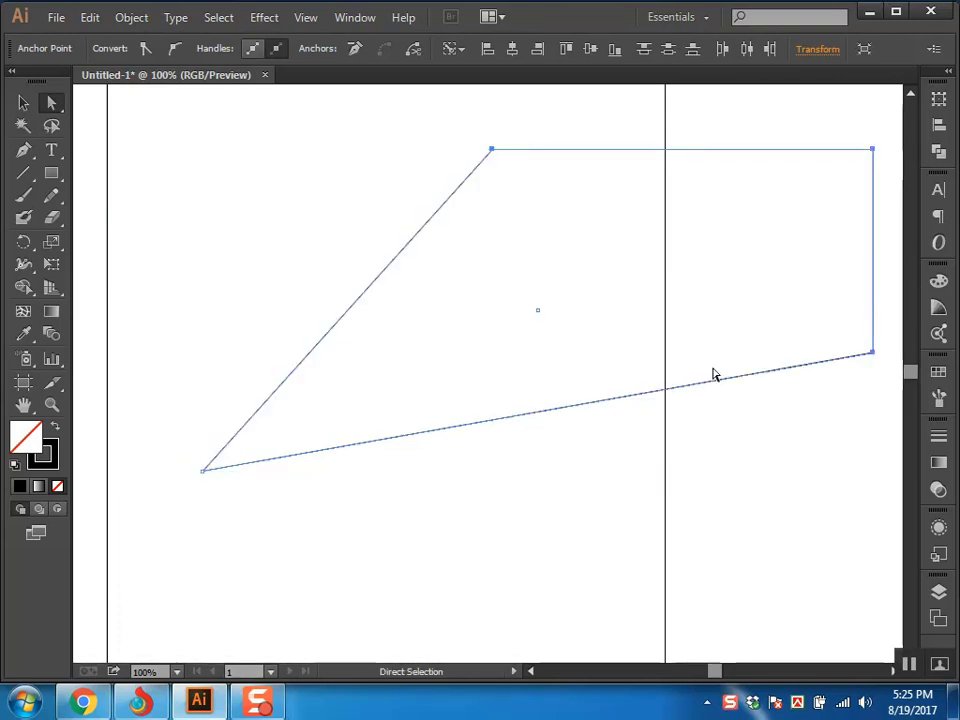
{"action": "key", "text": "ctrl+z"}
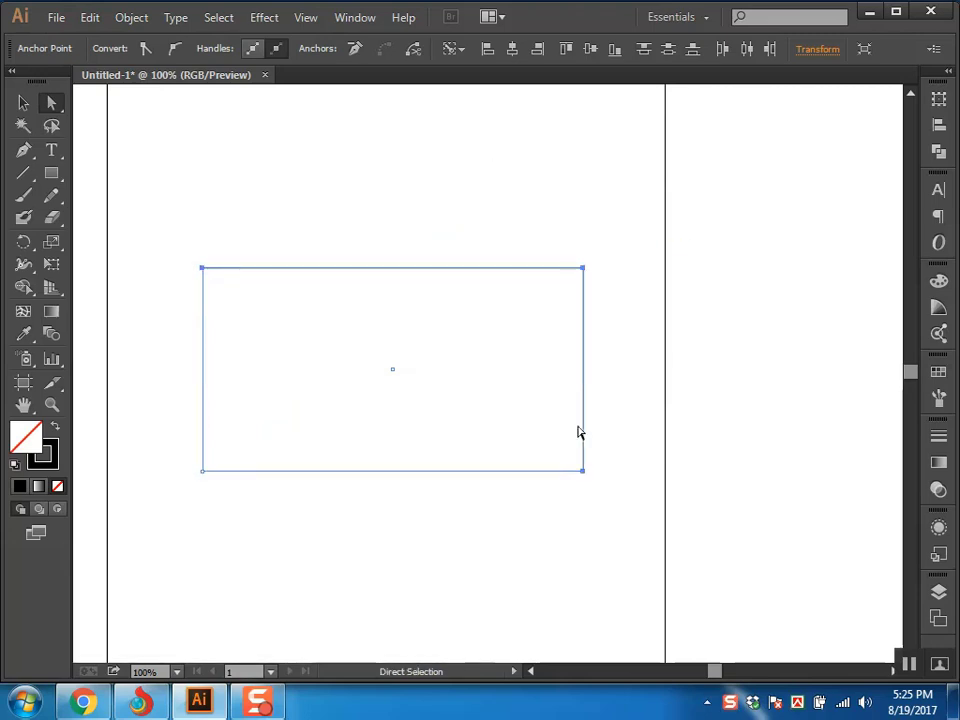
Remove the upper-right anchor point from the selection, try moving the lower-right one inward, and undo that change.
{"action": "left_click", "coordinate": [581, 269]}
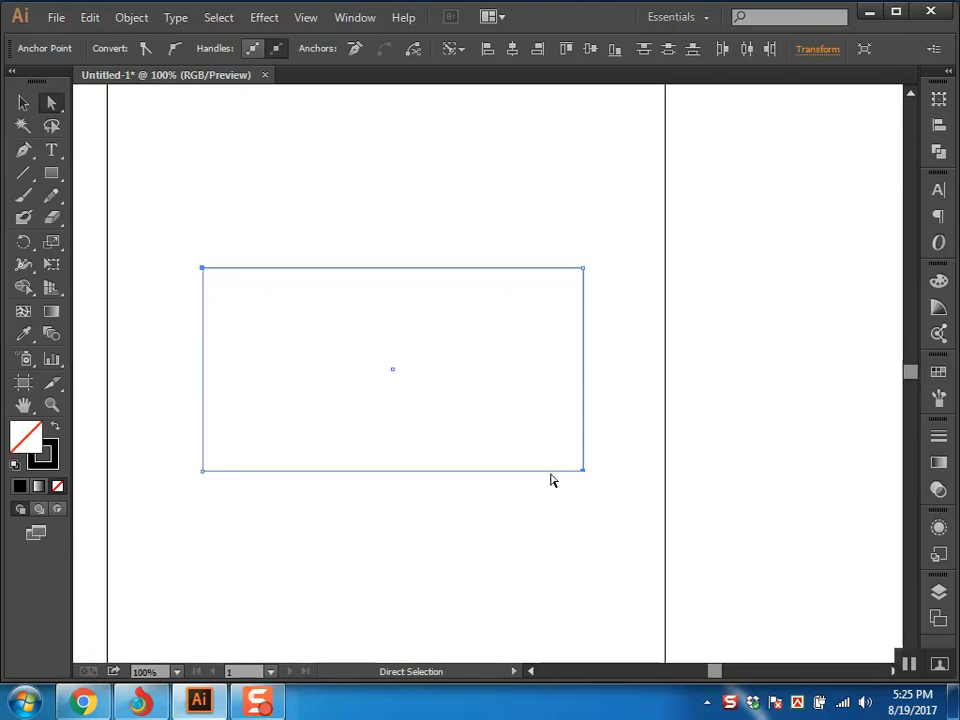
{"action": "left_click_drag", "start_coordinate": [581, 473], "coordinate": [558, 427]}
{"action": "key", "text": "ctrl+z"}
Try moving only the upper-right anchor point up and slightly to the left, and undo the move.
{"action": "left_click", "coordinate": [583, 268]}
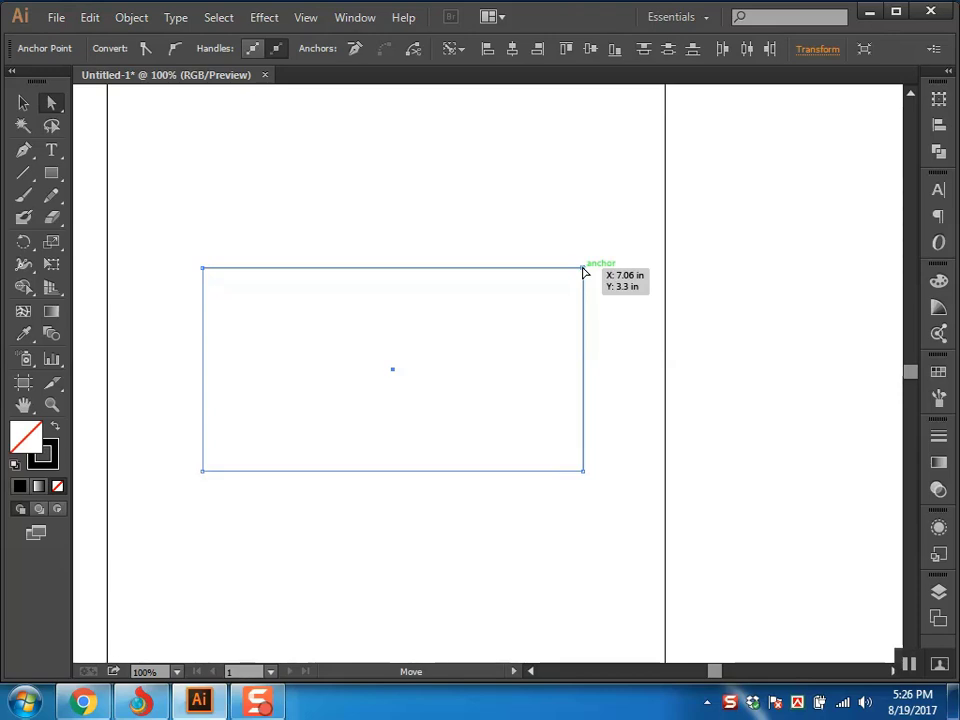
{"action": "left_click_drag", "start_coordinate": [583, 270], "coordinate": [573, 232]}
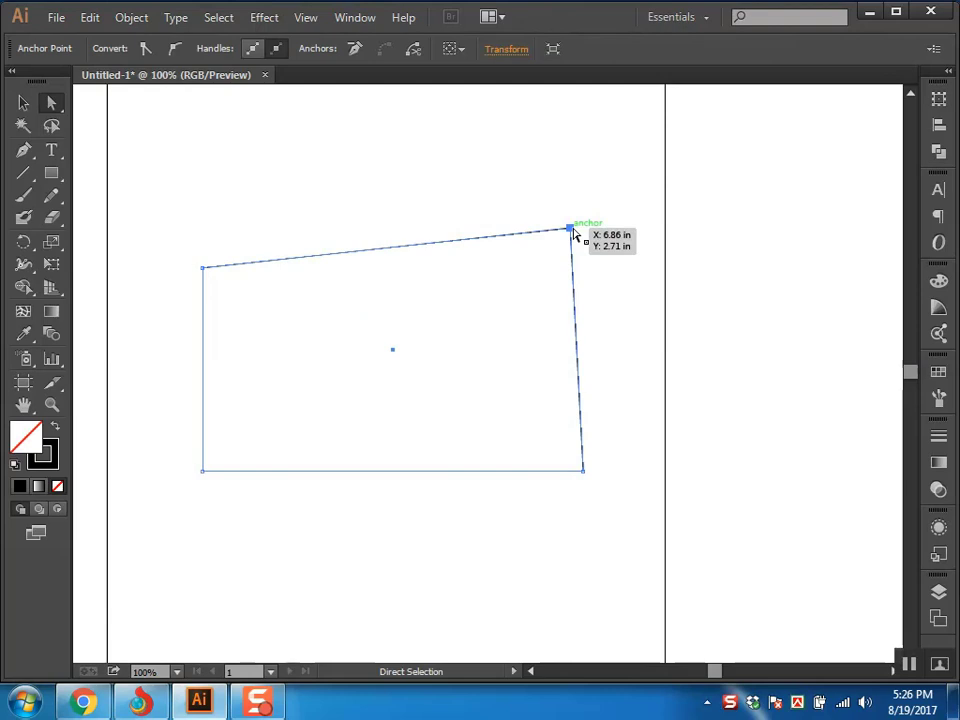
{"action": "left_click", "coordinate": [617, 241]}
{"action": "key", "text": "ctrl+z"}
{"action": "key", "text": "ctrl+z"}
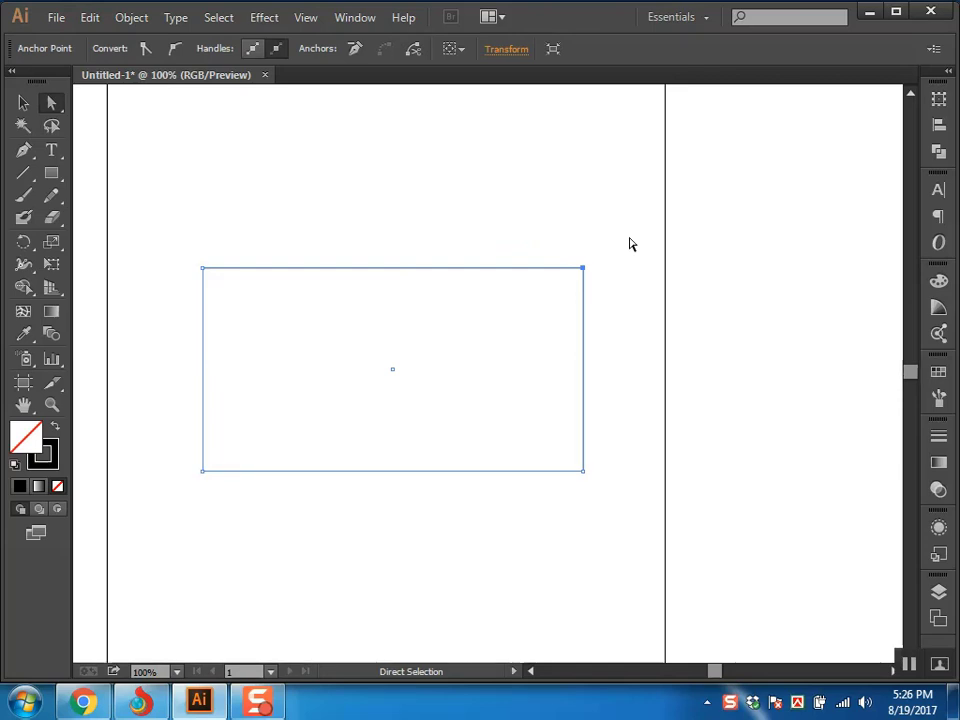
Marquee-select across the rectangle's upper-right corner with the Direct Selection tool and clear the selection.
{"action": "left_click", "coordinate": [631, 242]}
{"action": "left_click_drag", "start_coordinate": [639, 238], "coordinate": [529, 343]}
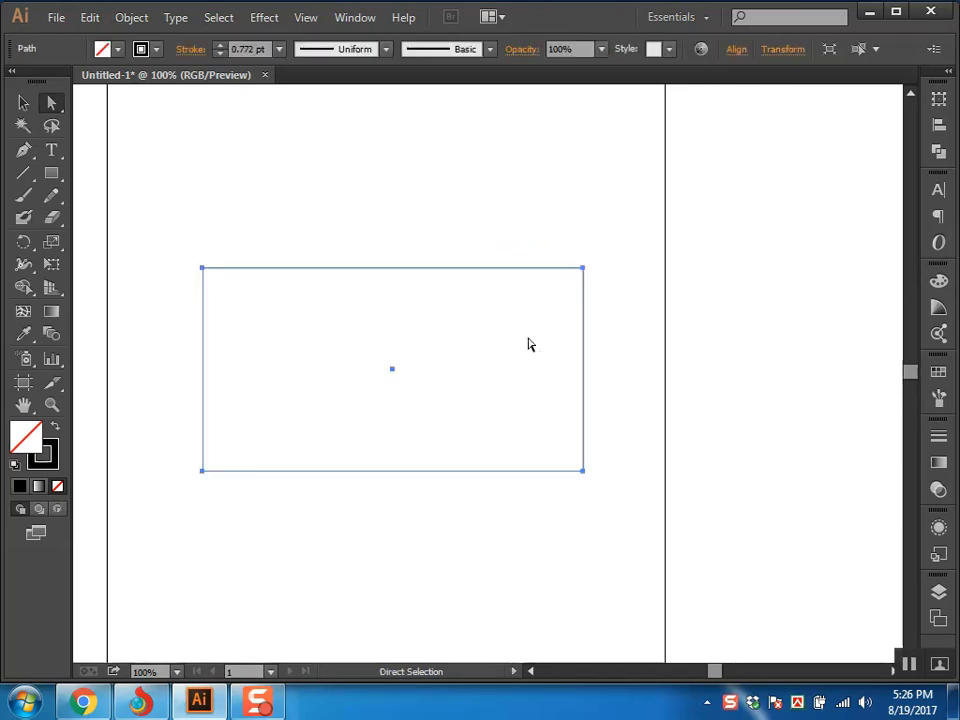
{"action": "left_click", "coordinate": [410, 319]}
Lasso the rectangle's upper-left anchor point, add the upper-right and lower-right ones to the selection, and deselect everything.
{"action": "left_click", "coordinate": [51, 126]}
{"action": "mouse_move", "coordinate": [560, 242]}
{"action": "left_mouse_down"}
{"action": "mouse_move", "coordinate": [558, 264]}
{"action": "mouse_move", "coordinate": [606, 305]}
{"action": "left_mouse_up"}
{"action": "mouse_move", "coordinate": [300, 222]}
{"action": "left_mouse_down"}
{"action": "mouse_move", "coordinate": [154, 285]}
{"action": "mouse_move", "coordinate": [258, 250]}
{"action": "left_mouse_up"}
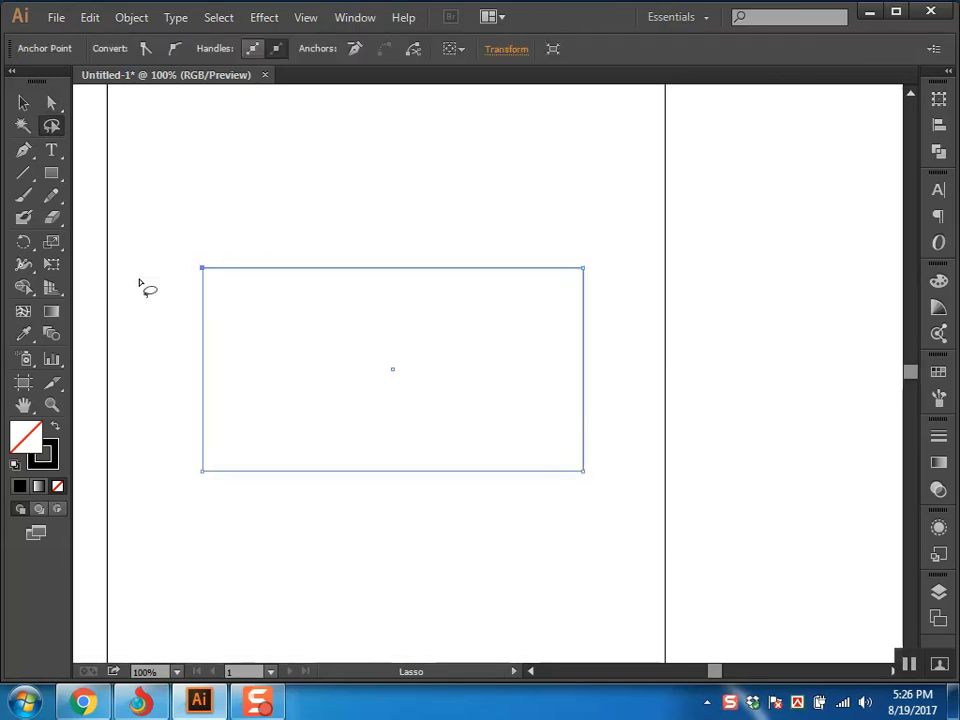
{"action": "mouse_move", "coordinate": [570, 238]}
{"action": "left_mouse_down"}
{"action": "mouse_move", "coordinate": [639, 302]}
{"action": "mouse_move", "coordinate": [630, 250]}
{"action": "left_mouse_up"}
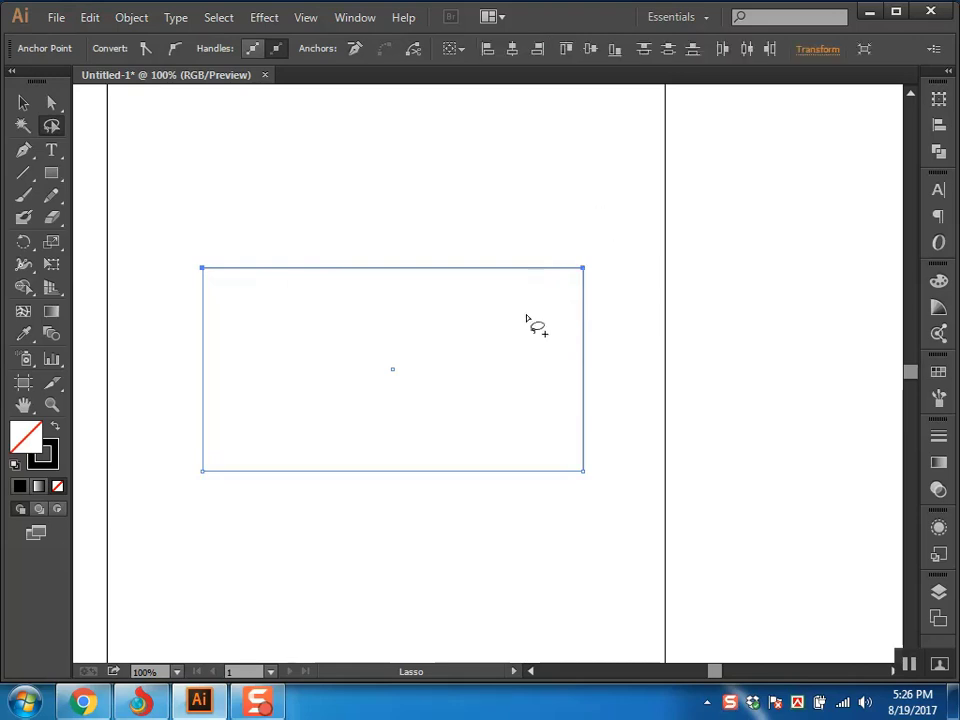
{"action": "mouse_move", "coordinate": [634, 462]}
{"action": "left_mouse_down"}
{"action": "mouse_move", "coordinate": [506, 494]}
{"action": "mouse_move", "coordinate": [615, 500]}
{"action": "left_mouse_up"}
{"action": "key", "text": "ctrl"}
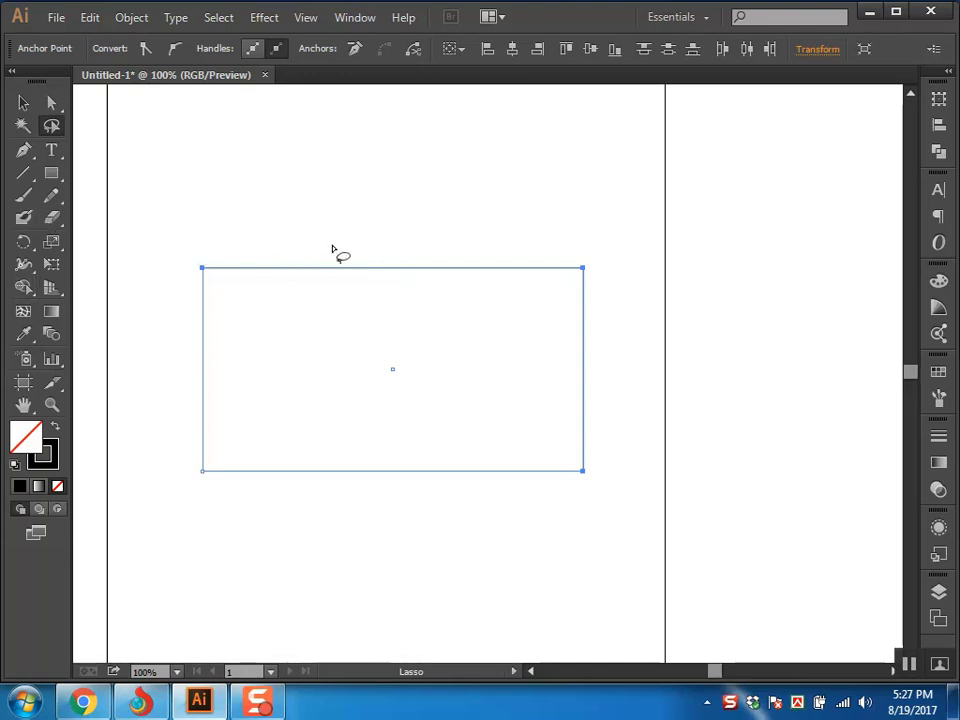
{"action": "left_click", "coordinate": [600, 205], "text": "ctrl"}
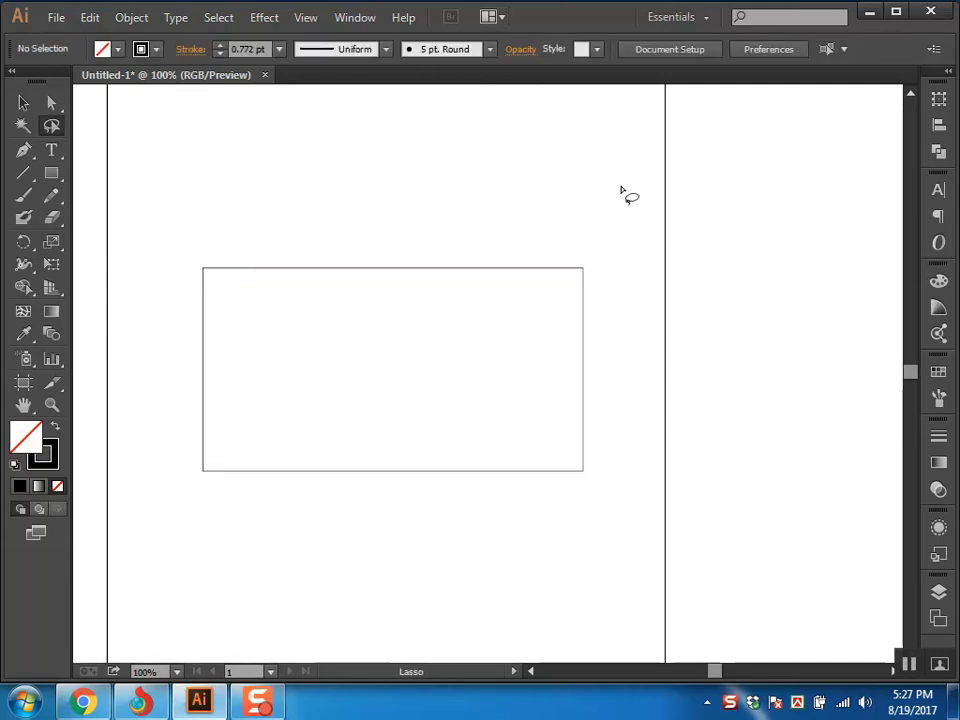
Switch back and forth between the Selection and Lasso tools, finishing on the Lasso tool.
{"action": "key", "text": "ctrl"}
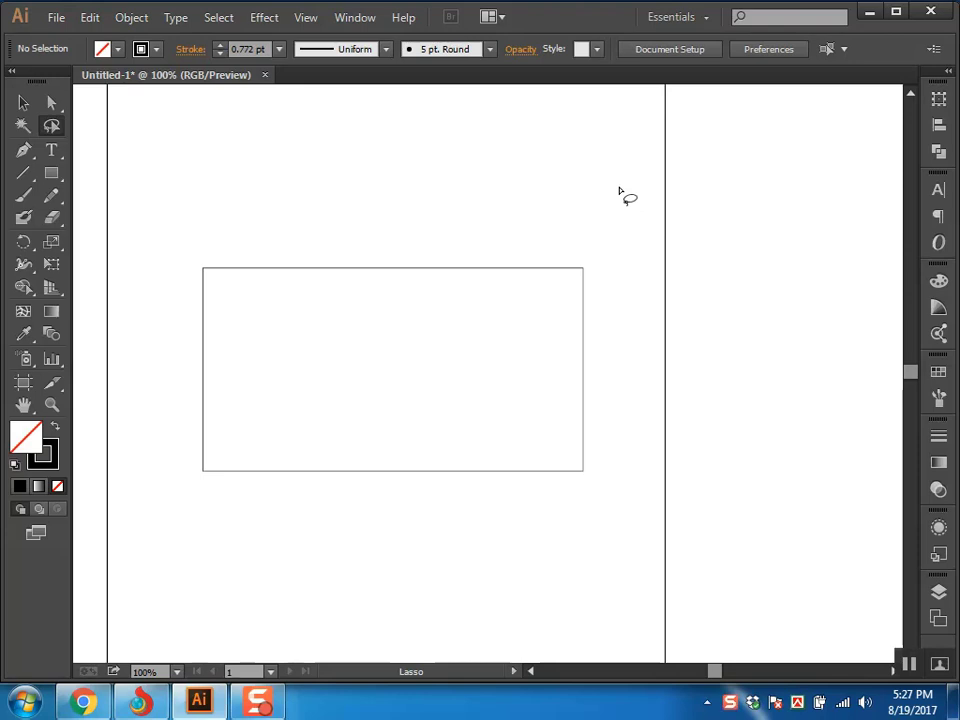
{"action": "key", "text": "v"}
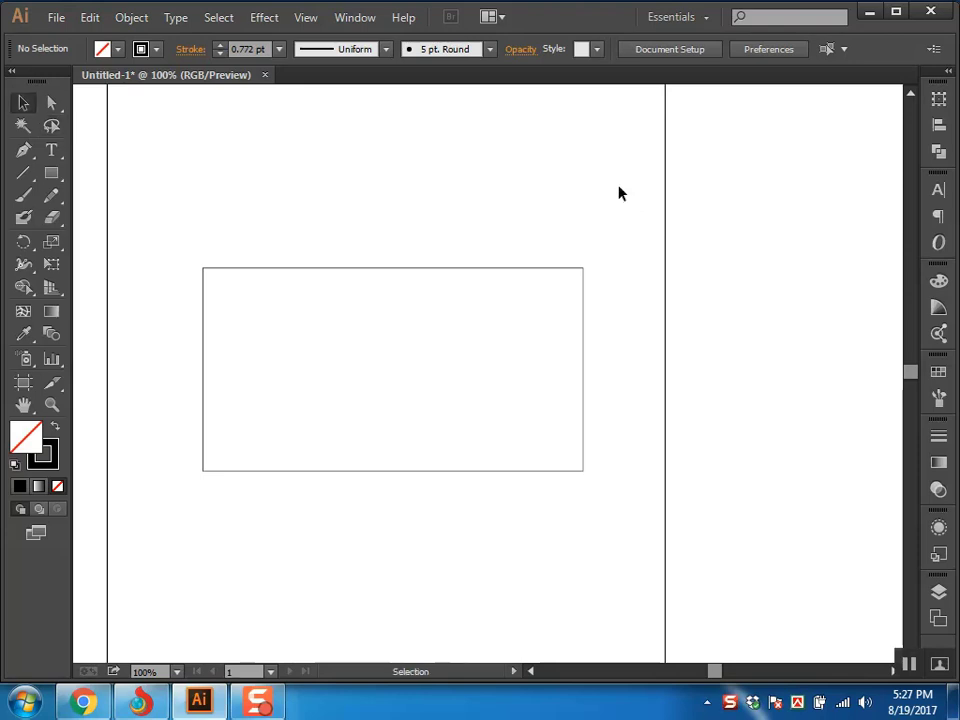
{"action": "left_click", "coordinate": [52, 126]}
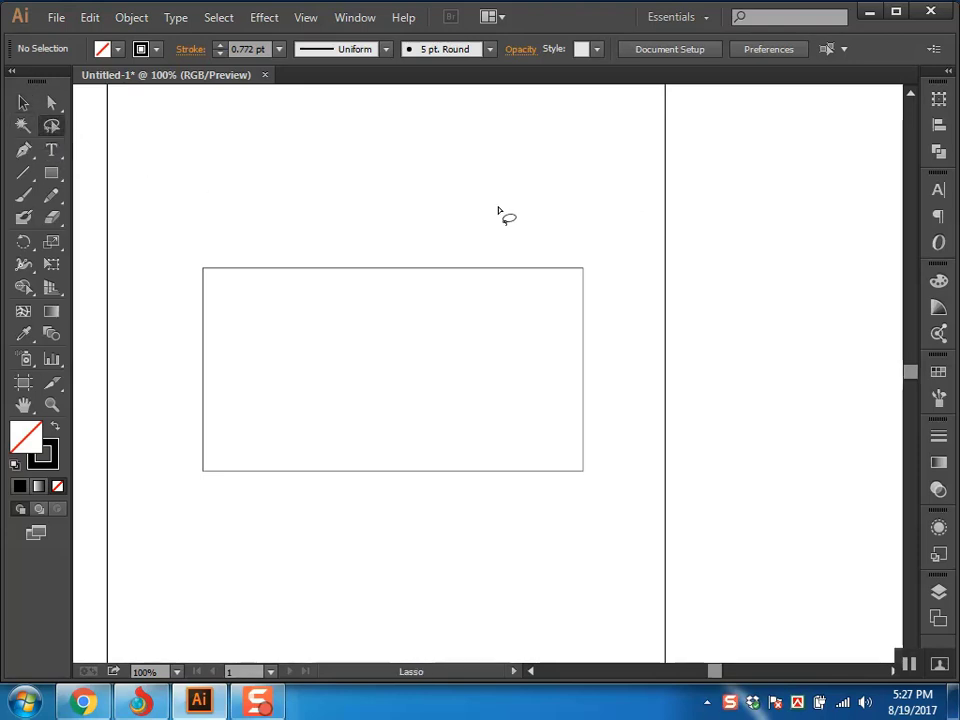
{"action": "key", "text": "v"}
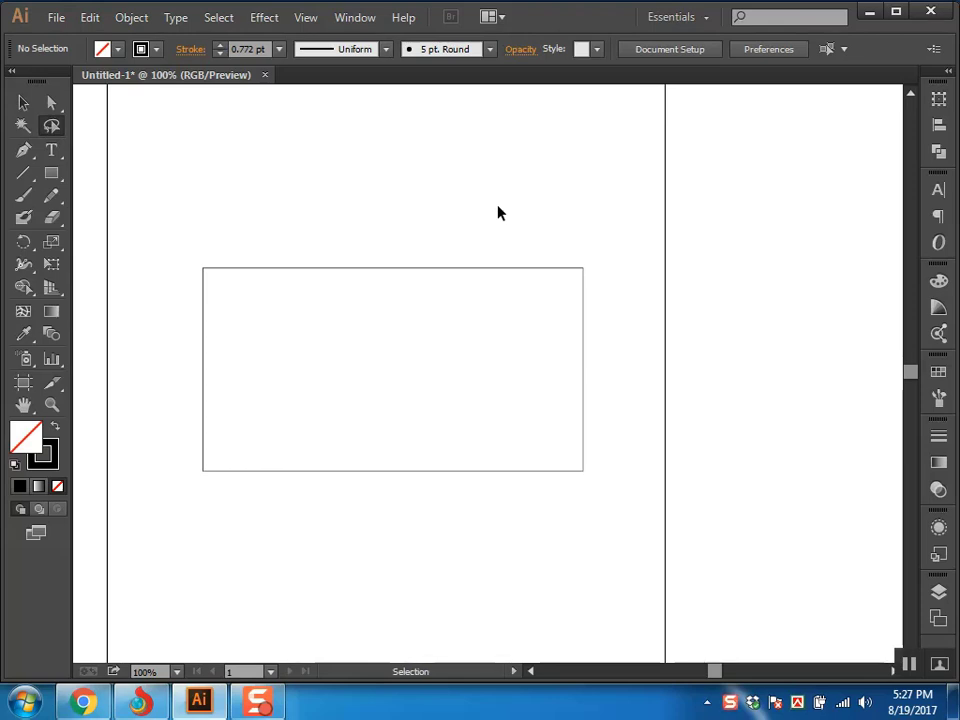
{"action": "key", "text": "q"}
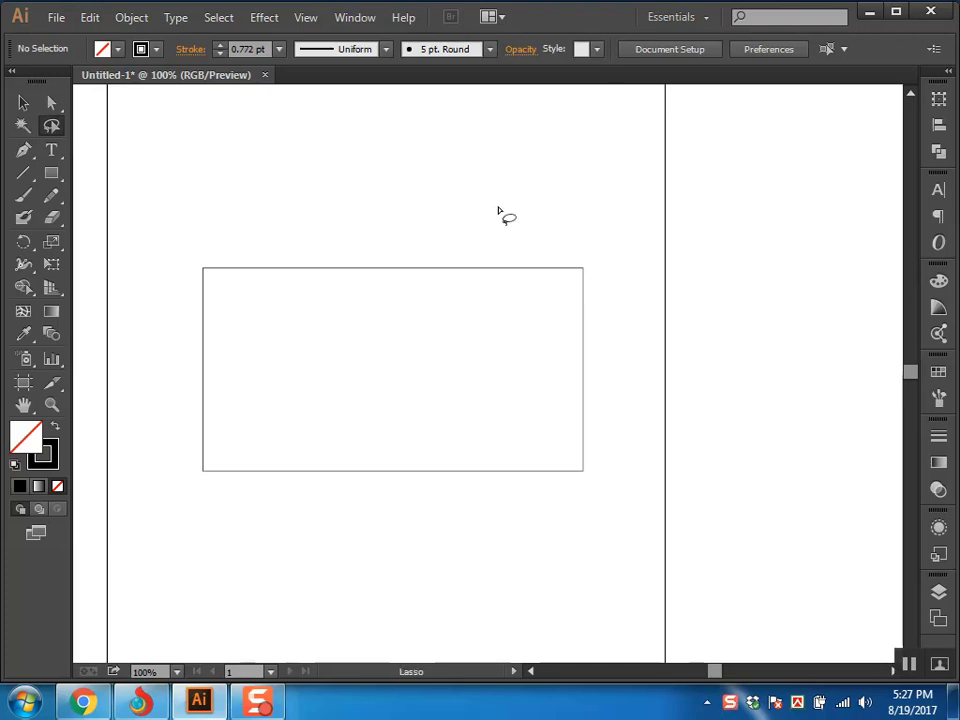
Isolate the rectangle with the Selection tool, move it horizontally a short distance to the right, and exit isolation mode.
{"action": "left_click", "coordinate": [23, 104]}
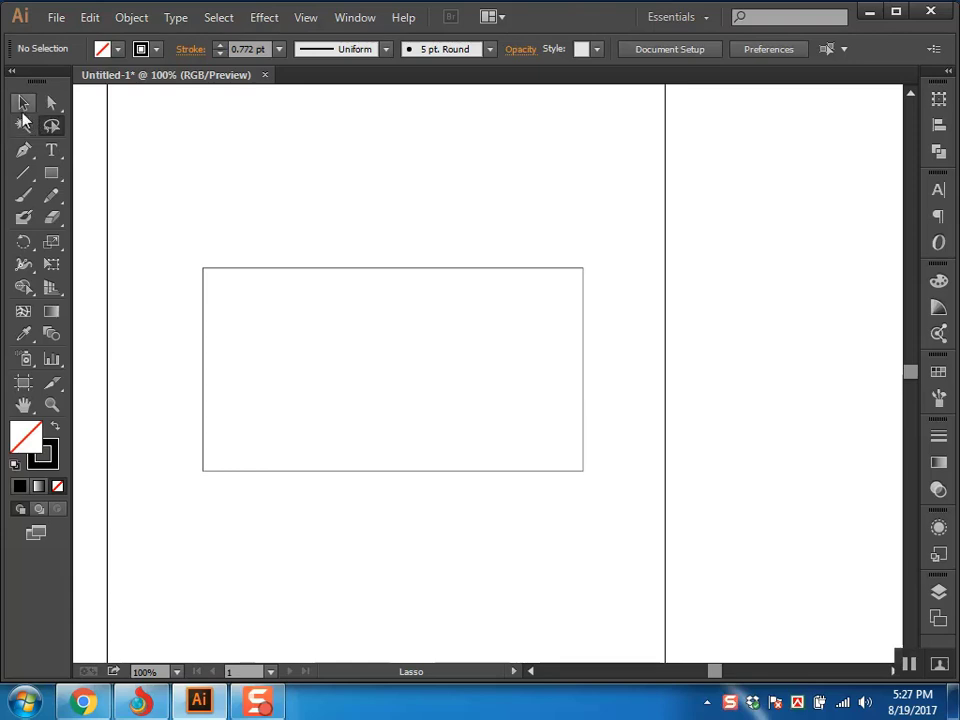
{"action": "double_click", "coordinate": [390, 268]}
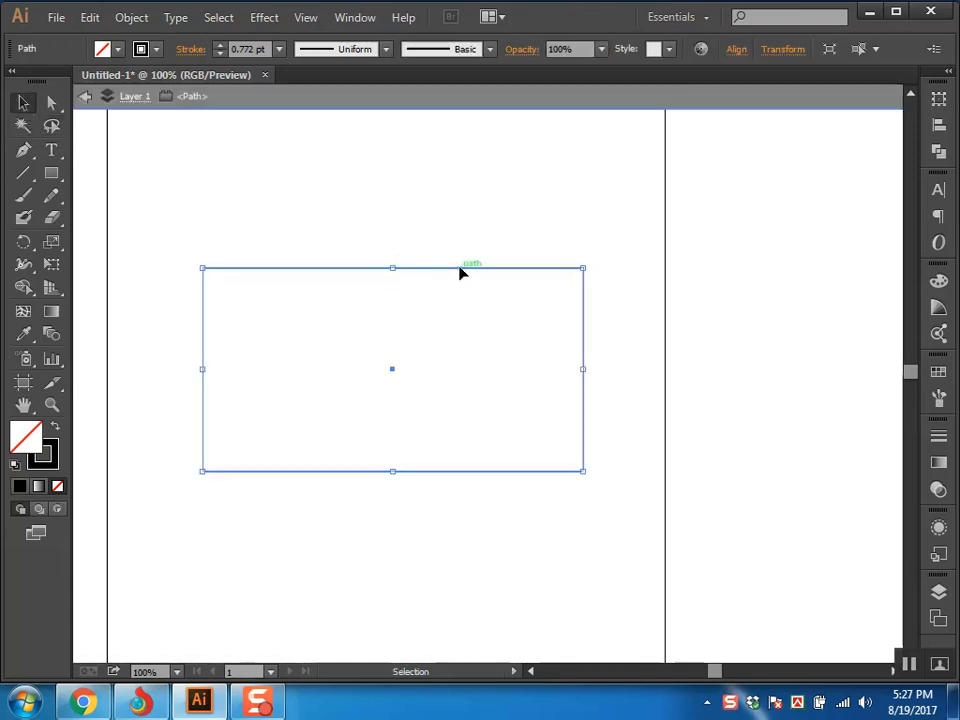
{"action": "left_click_drag", "start_coordinate": [459, 271], "coordinate": [512, 271]}
{"action": "left_click", "coordinate": [468, 100]}
{"action": "left_click", "coordinate": [397, 187]}
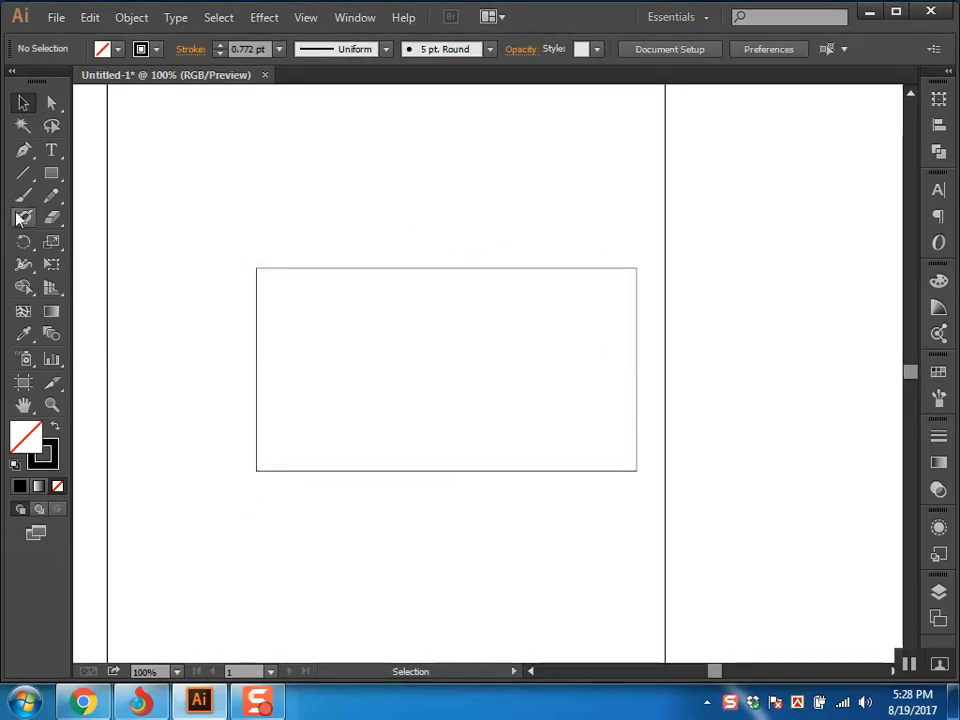
Paint a freehand looping scribble across the upper-left part of the rectangle with the Paintbrush tool.
{"action": "left_click", "coordinate": [23, 195]}
{"action": "mouse_move", "coordinate": [590, 196]}
{"action": "left_mouse_down"}
{"action": "mouse_move", "coordinate": [482, 337]}
{"action": "mouse_move", "coordinate": [274, 339]}
{"action": "mouse_move", "coordinate": [486, 332]}
{"action": "mouse_move", "coordinate": [432, 313]}
{"action": "left_mouse_up"}
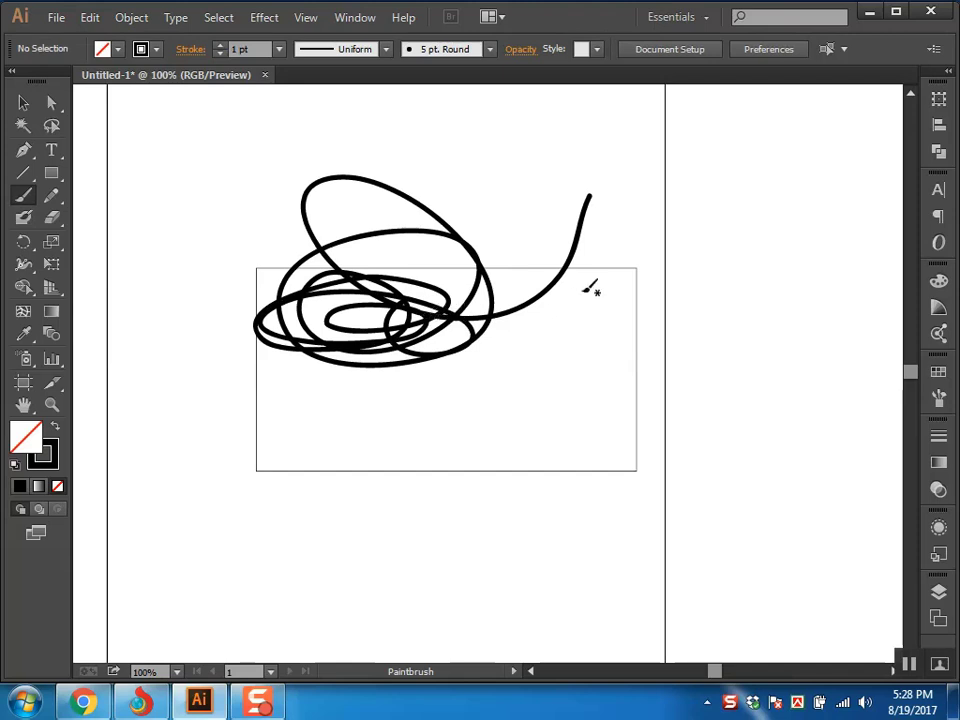
Select the painted scribble over the rectangle with the Selection tool and delete it.
{"action": "key", "text": "v"}
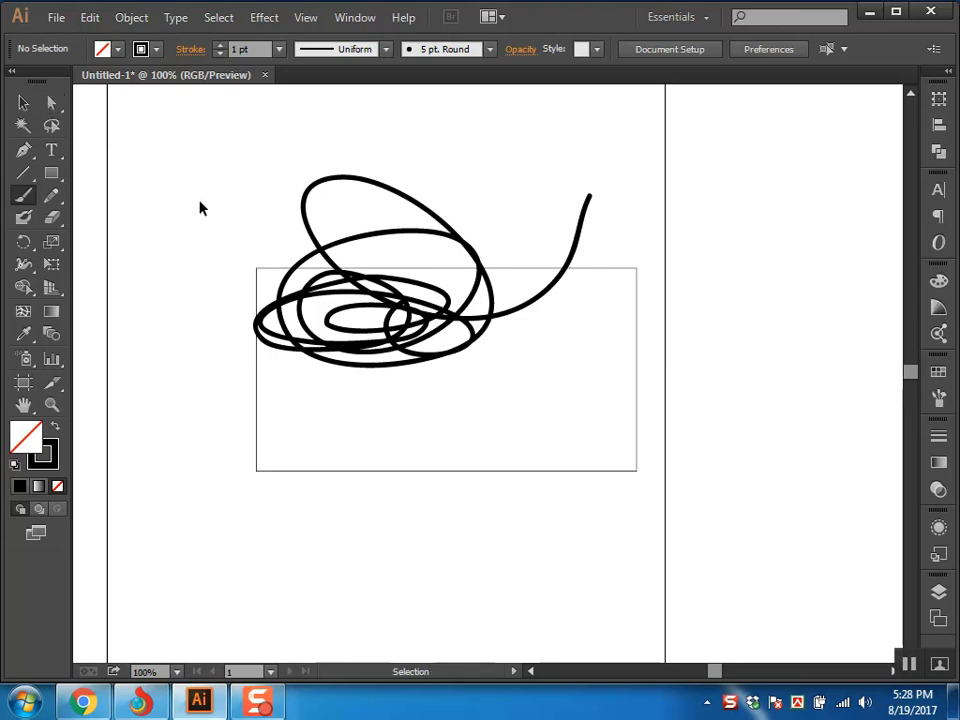
{"action": "left_click", "coordinate": [421, 340]}
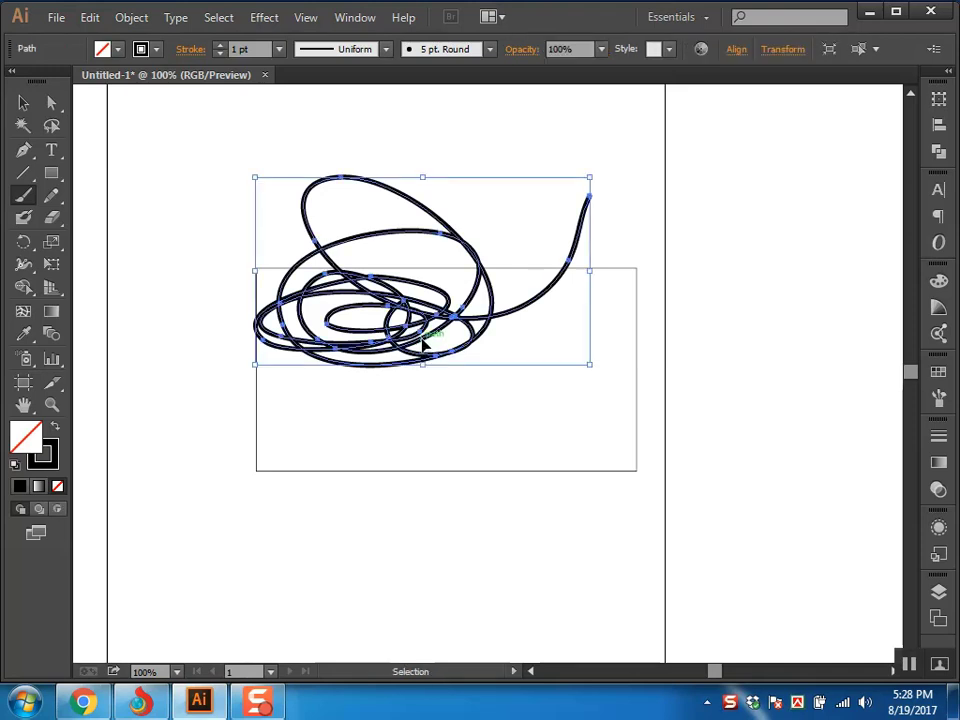
{"action": "key", "text": "Delete"}
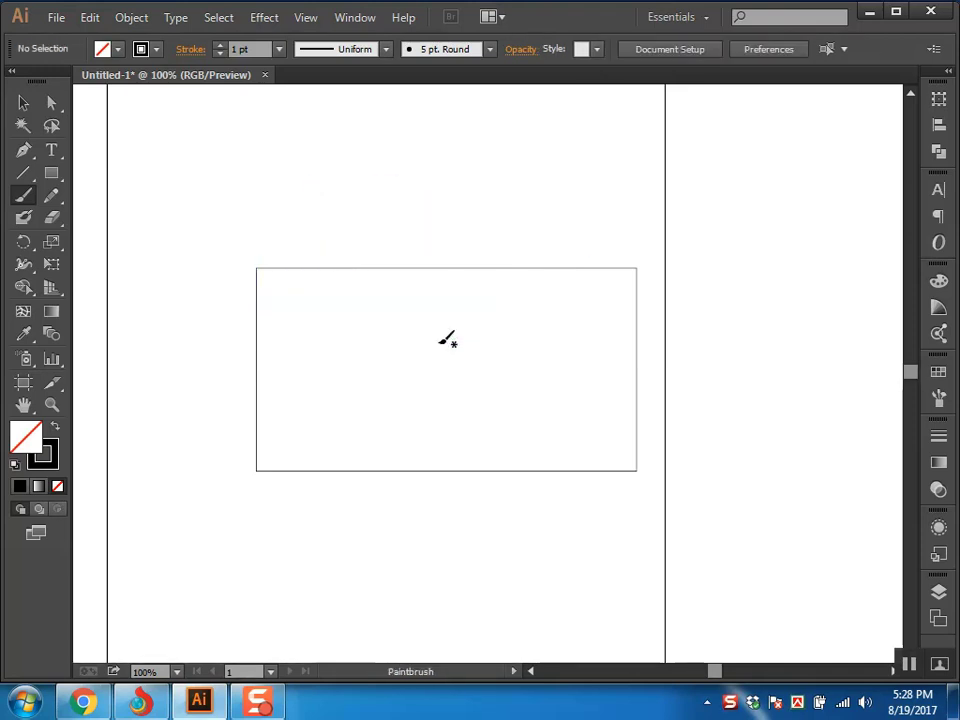
Select the rectangle's two left anchor points with Direct Selection, move them horizontally to the right to narrow the shape, and deselect.
{"action": "left_click", "coordinate": [52, 102]}
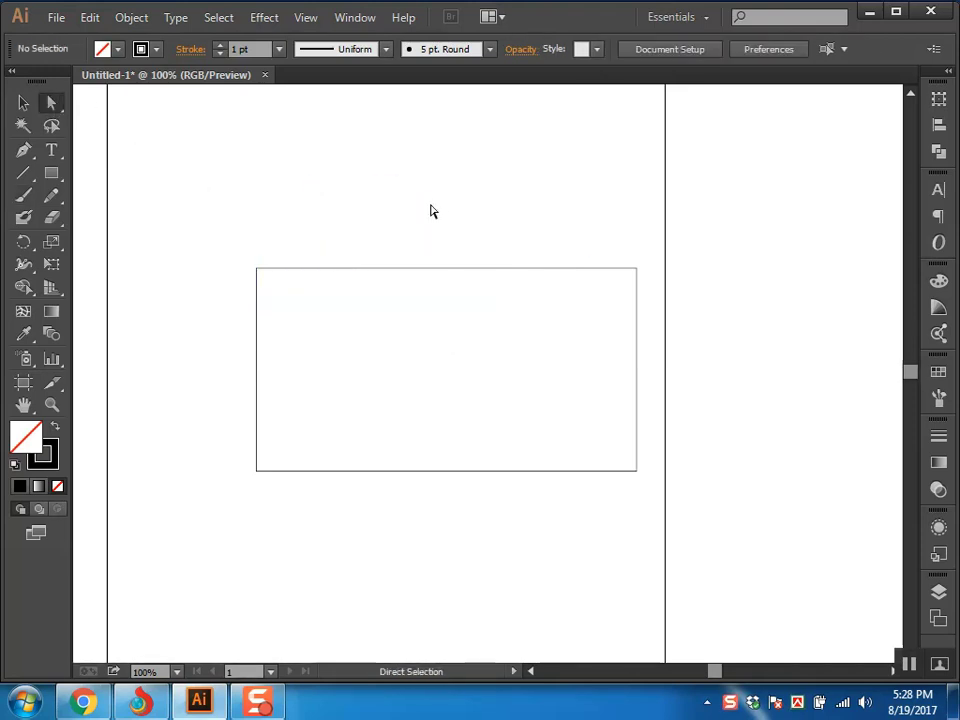
{"action": "left_click", "coordinate": [258, 270]}
{"action": "left_click", "coordinate": [257, 471], "text": "shift"}
{"action": "left_click_drag", "start_coordinate": [257, 471], "coordinate": [363, 471]}
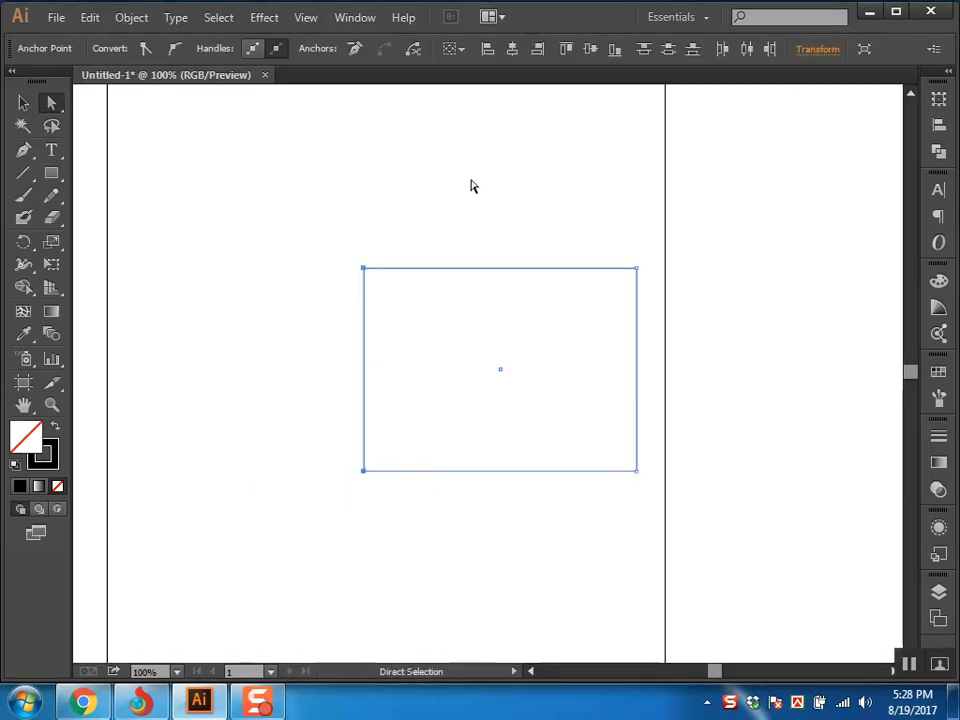
{"action": "left_click", "coordinate": [473, 186]}
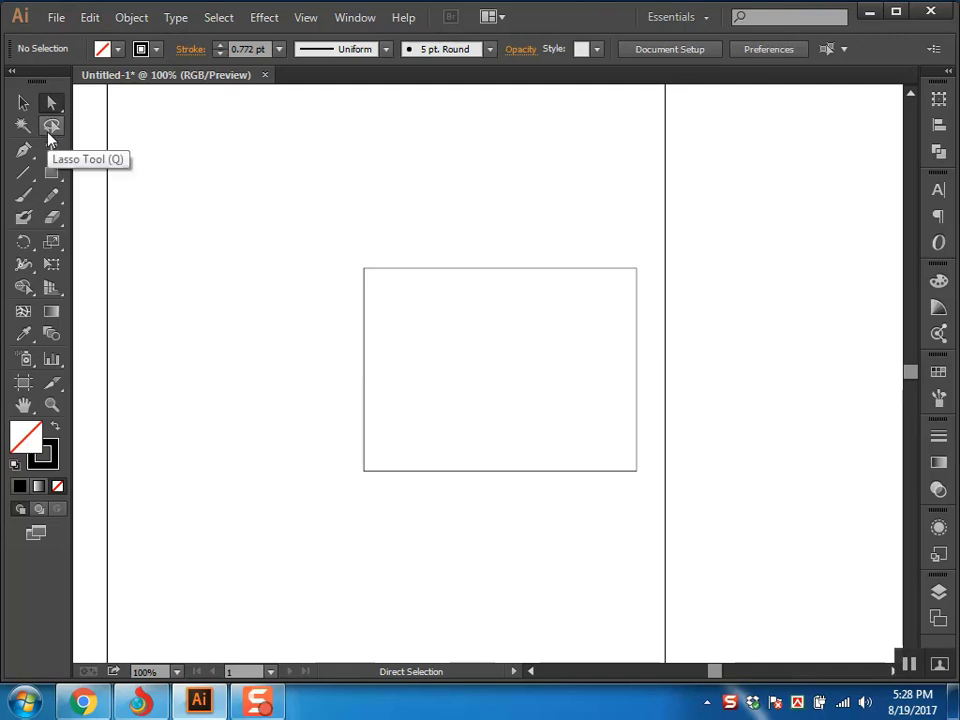
Try freehand Lasso selections inside the rectangle and in the empty area beside it.
{"action": "left_click", "coordinate": [51, 126]}
{"action": "left_click_drag", "start_coordinate": [435, 311], "coordinate": [381, 283]}
{"action": "left_click", "coordinate": [291, 432]}
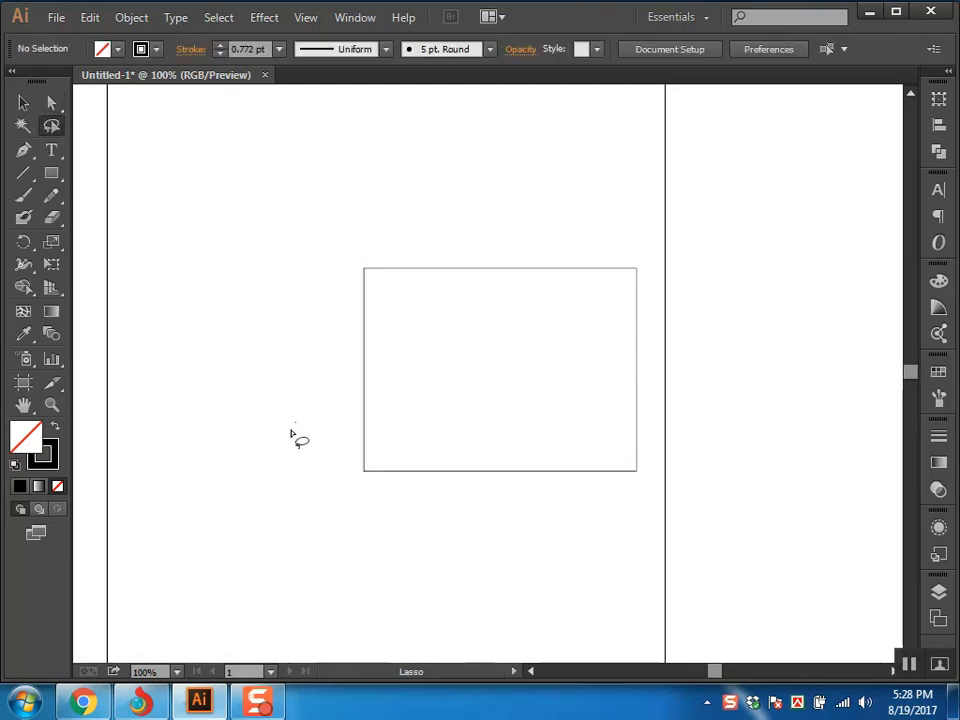
{"action": "mouse_move", "coordinate": [205, 432]}
{"action": "left_mouse_down"}
{"action": "mouse_move", "coordinate": [214, 424]}
{"action": "mouse_move", "coordinate": [248, 512]}
{"action": "left_mouse_up"}
{"action": "key", "text": "ctrl"}
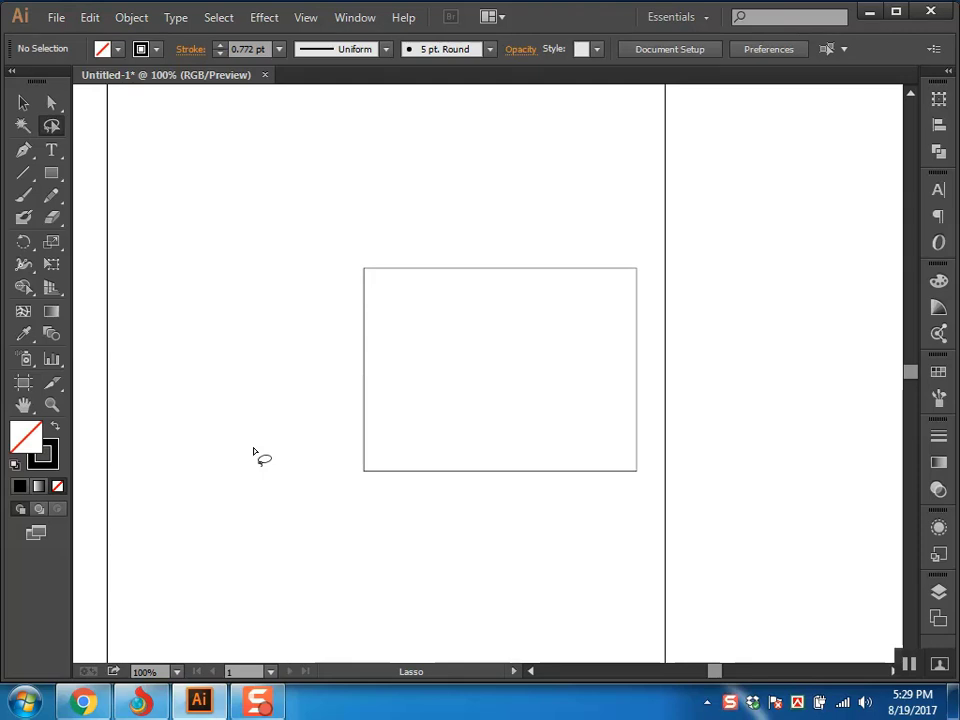
Move the rectangle's upper-right anchor point inward and down with Direct Selection, and select the upper-left anchor point.
{"action": "key", "text": "a"}
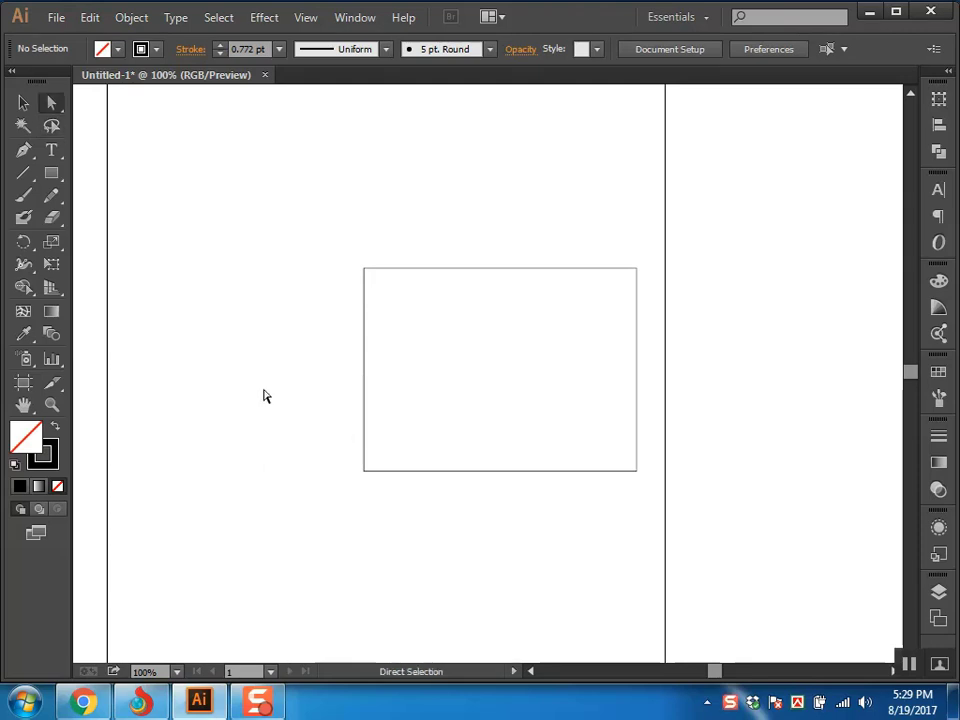
{"action": "left_click", "coordinate": [51, 311]}
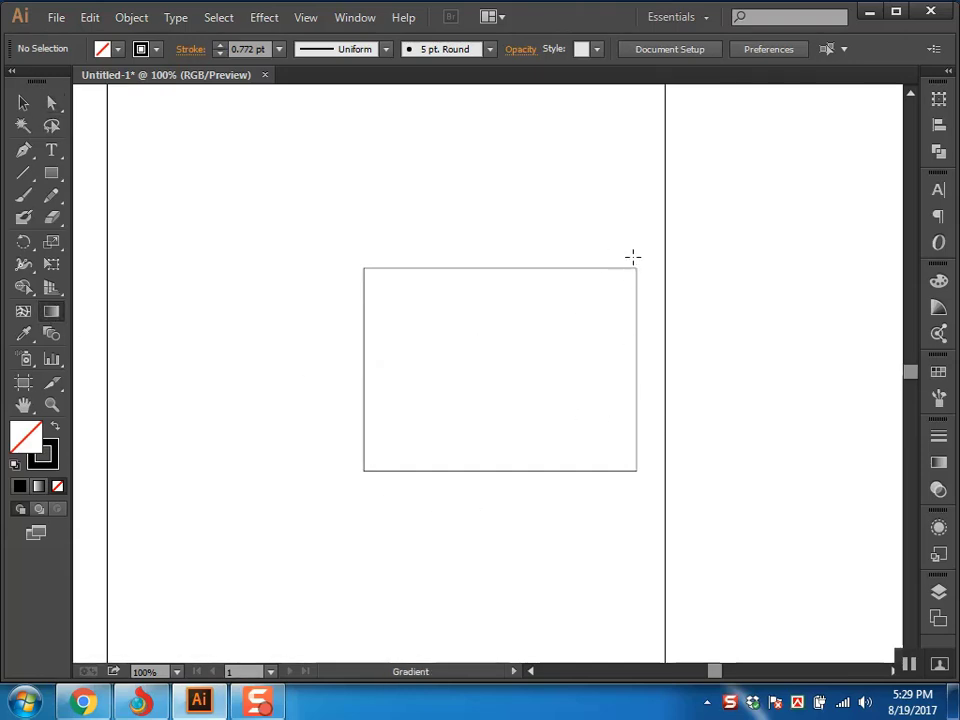
{"action": "left_click", "coordinate": [51, 102]}
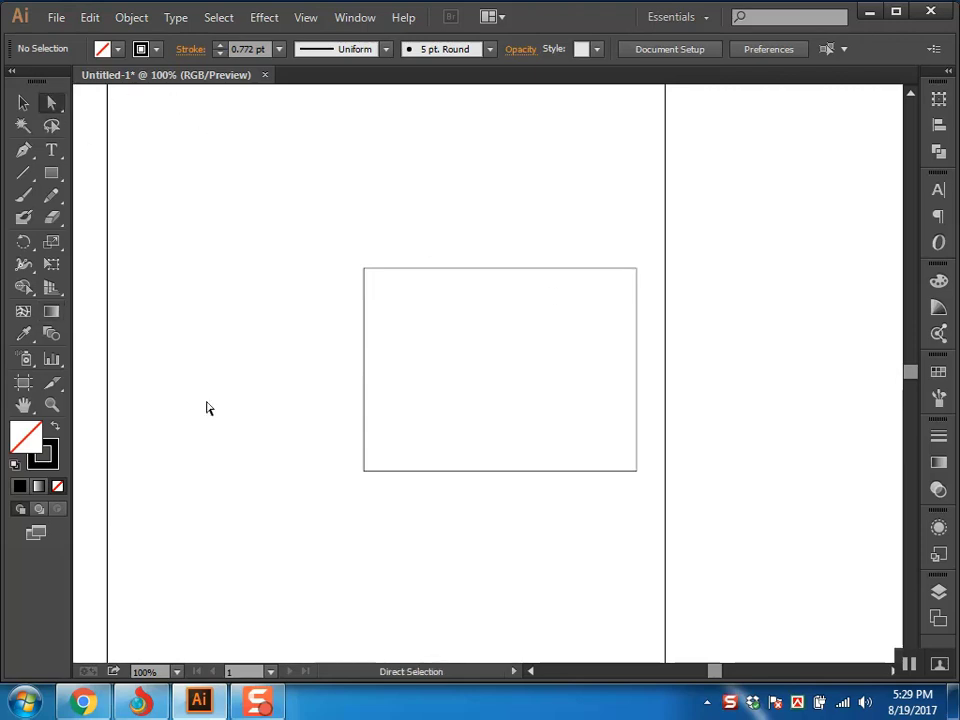
{"action": "left_click_drag", "start_coordinate": [634, 269], "coordinate": [543, 317]}
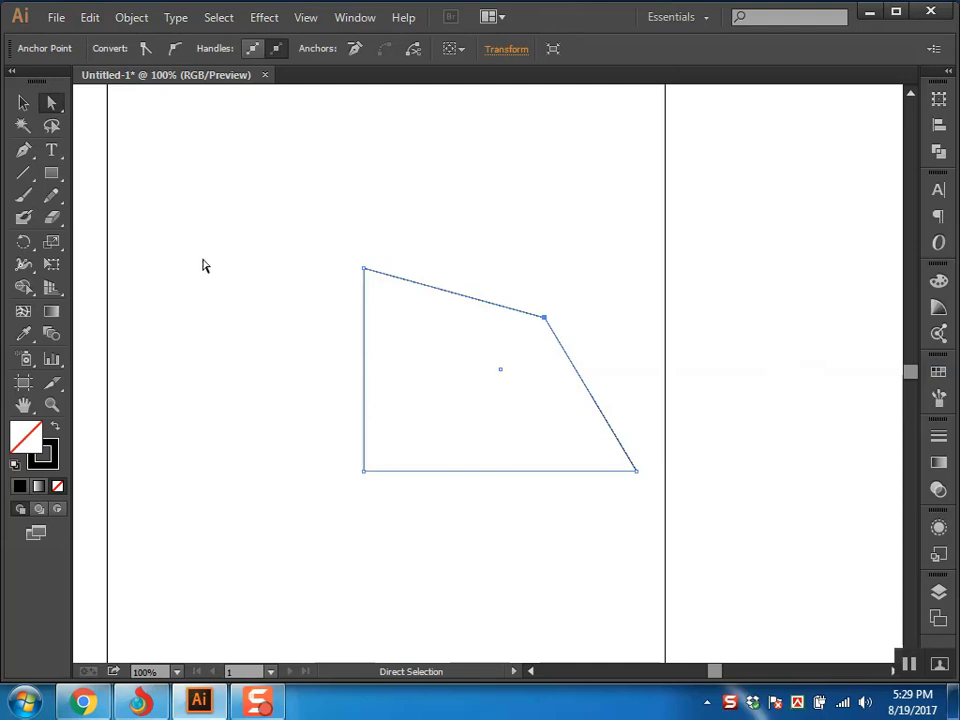
{"action": "left_click", "coordinate": [364, 269]}
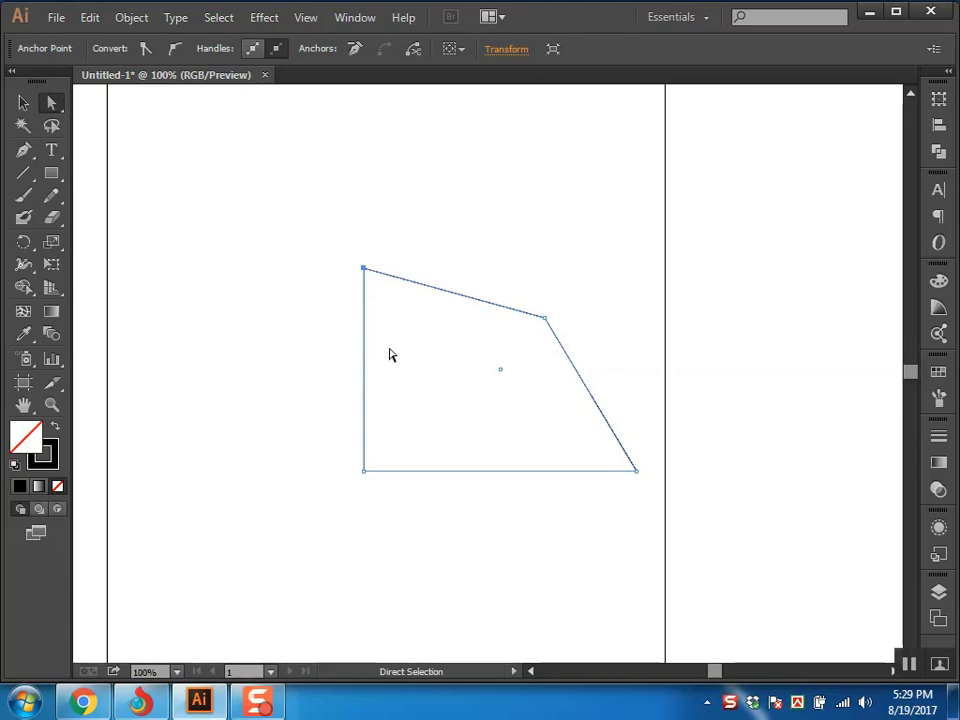
{"action": "key", "text": "ctrl"}
Paint a short stroke and a long looping scribble across the top of the shape with the Blob Brush.
{"action": "left_click", "coordinate": [23, 217]}
{"action": "left_click_drag", "start_coordinate": [469, 264], "coordinate": [387, 273]}
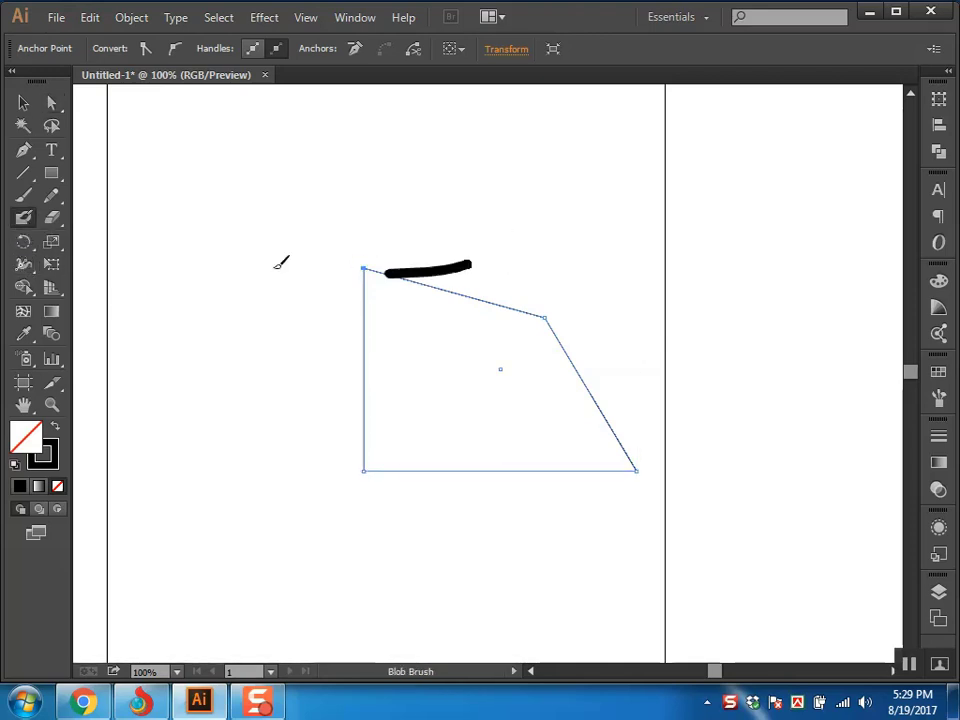
{"action": "mouse_move", "coordinate": [278, 264]}
{"action": "left_mouse_down"}
{"action": "mouse_move", "coordinate": [446, 302]}
{"action": "mouse_move", "coordinate": [420, 317]}
{"action": "mouse_move", "coordinate": [543, 298]}
{"action": "mouse_move", "coordinate": [600, 296]}
{"action": "left_mouse_up"}
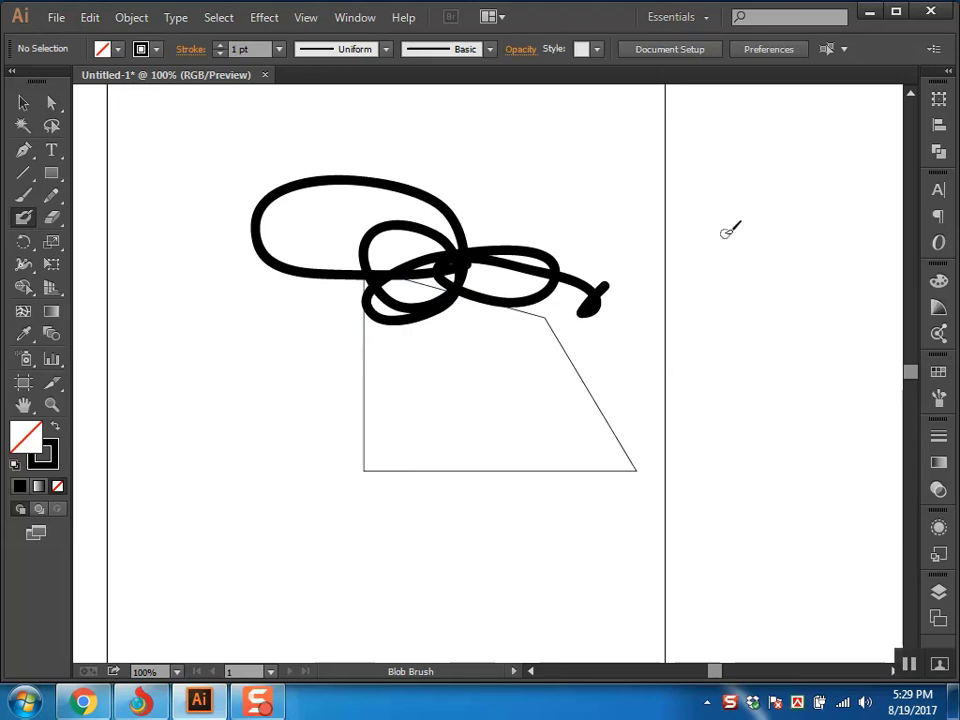
Reshape the inner outline of the blob scribble's large upper loop by moving its anchor points with Direct Selection.
{"action": "key", "text": "ctrl"}
{"action": "key", "text": "ctrl"}
{"action": "left_click", "coordinate": [296, 193], "text": "ctrl"}
{"action": "left_click", "coordinate": [317, 199], "text": "ctrl"}
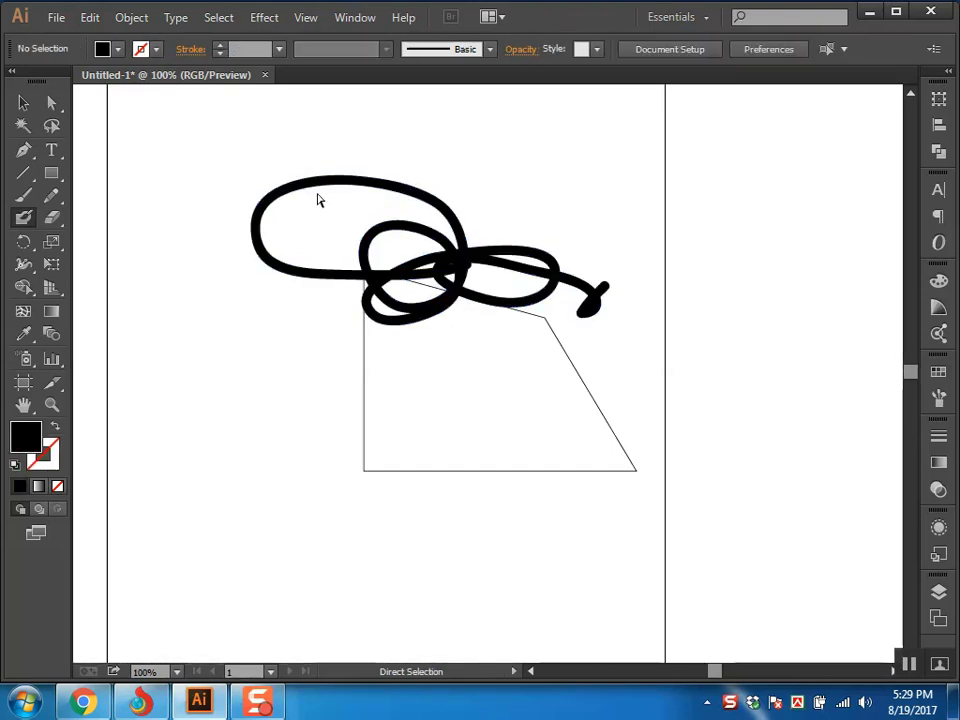
{"action": "left_click_drag", "start_coordinate": [317, 193], "coordinate": [323, 234]}
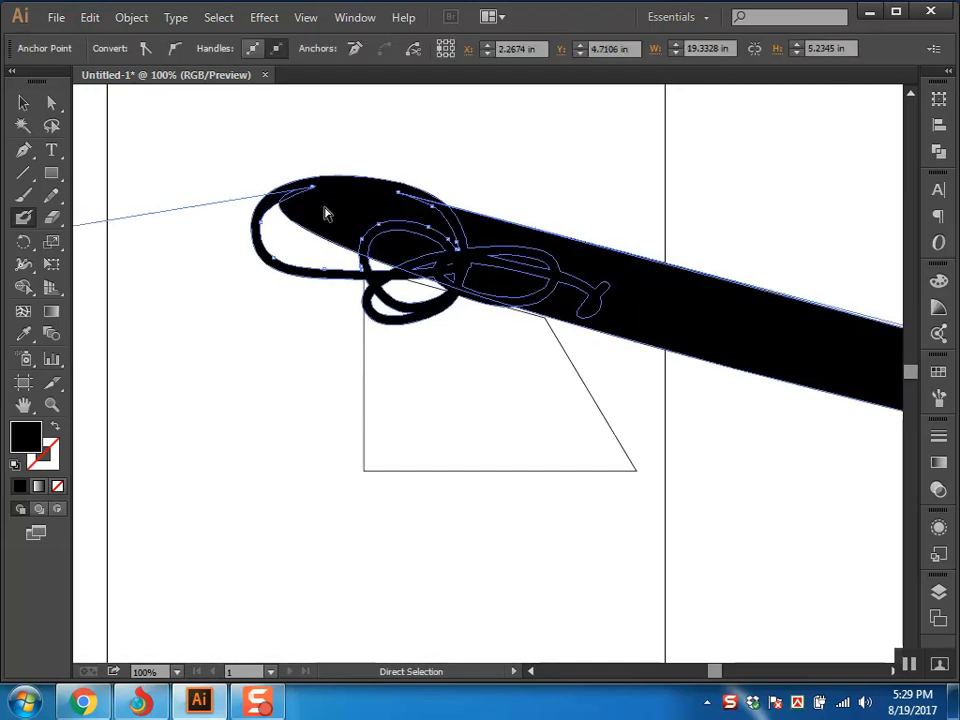
{"action": "key", "text": "ctrl+z"}
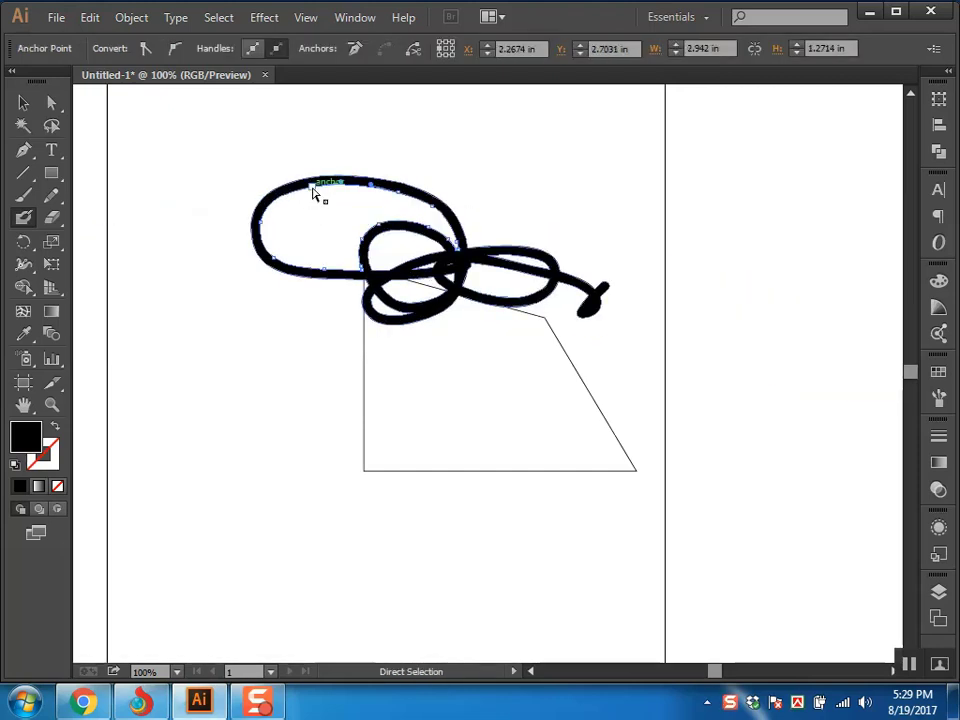
{"action": "left_click_drag", "start_coordinate": [313, 193], "coordinate": [343, 208]}
{"action": "left_click_drag", "start_coordinate": [403, 197], "coordinate": [386, 136]}
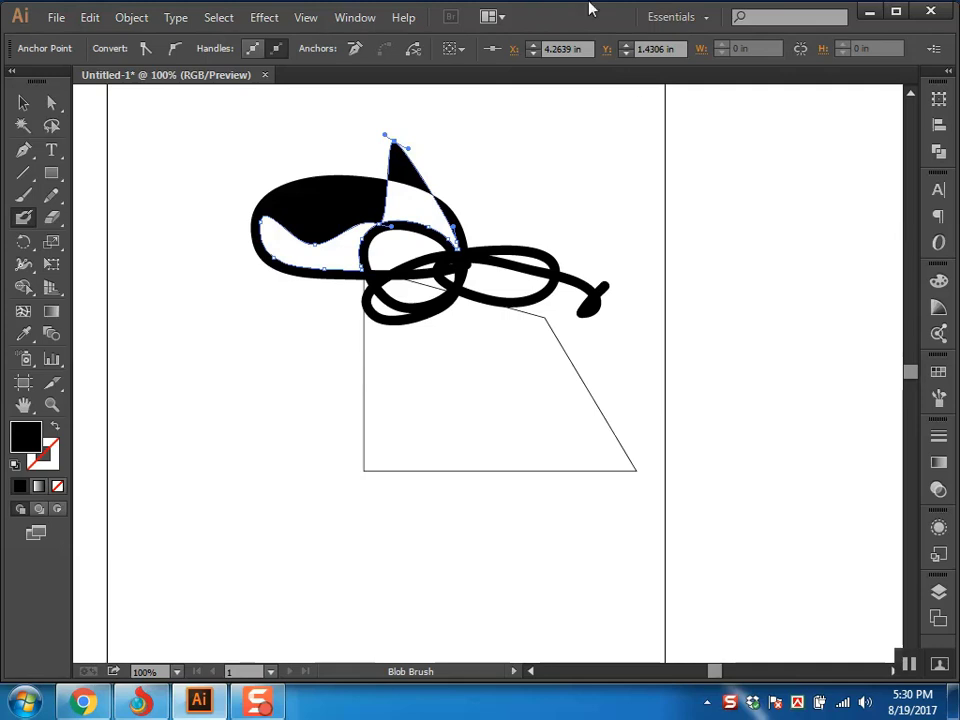
Delete all artwork from the document and switch to the Direct Selection tool.
{"action": "key", "text": "ctrl+a"}
{"action": "key", "text": "Delete"}
{"action": "key", "text": "a"}
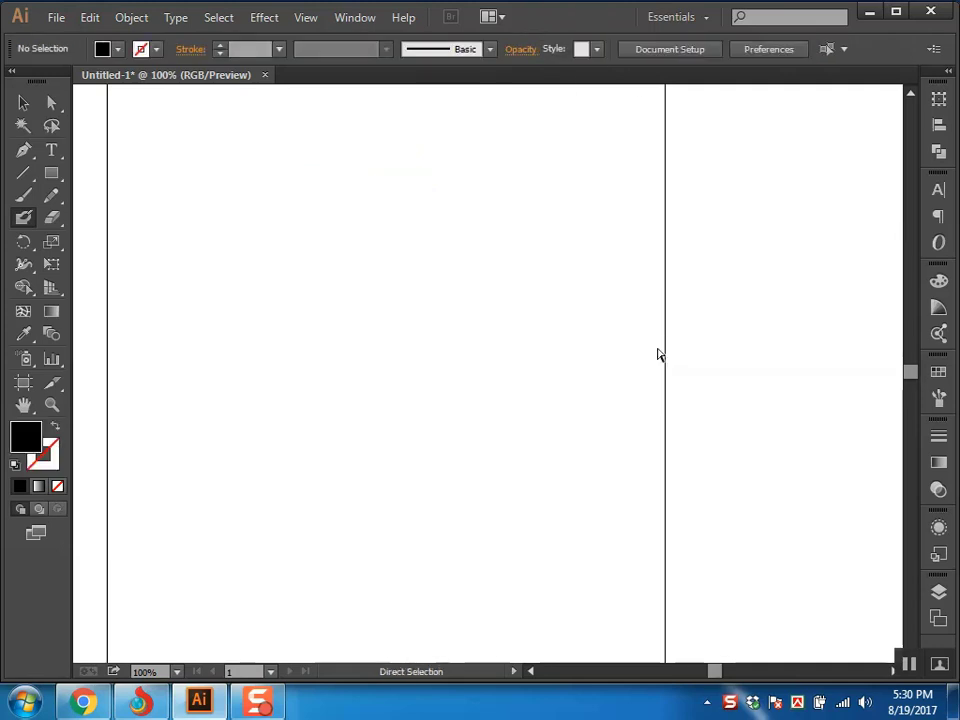
Draw a thin horizontal black-filled rectangle in the upper-left part of the artboard.
{"action": "key", "text": "ctrl+0"}
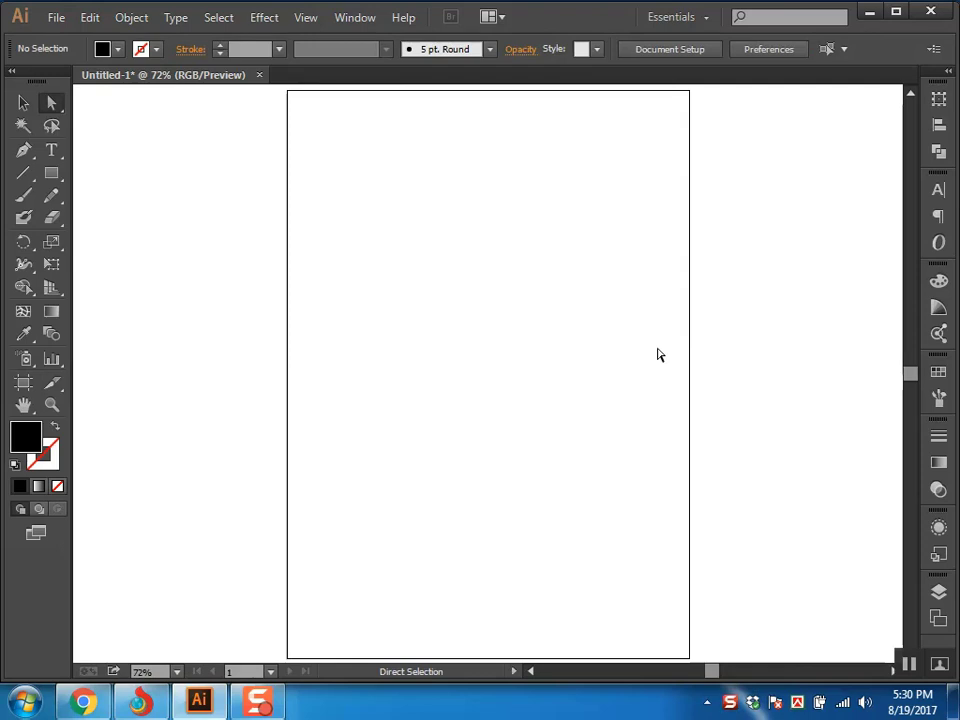
{"action": "left_click", "coordinate": [48, 176]}
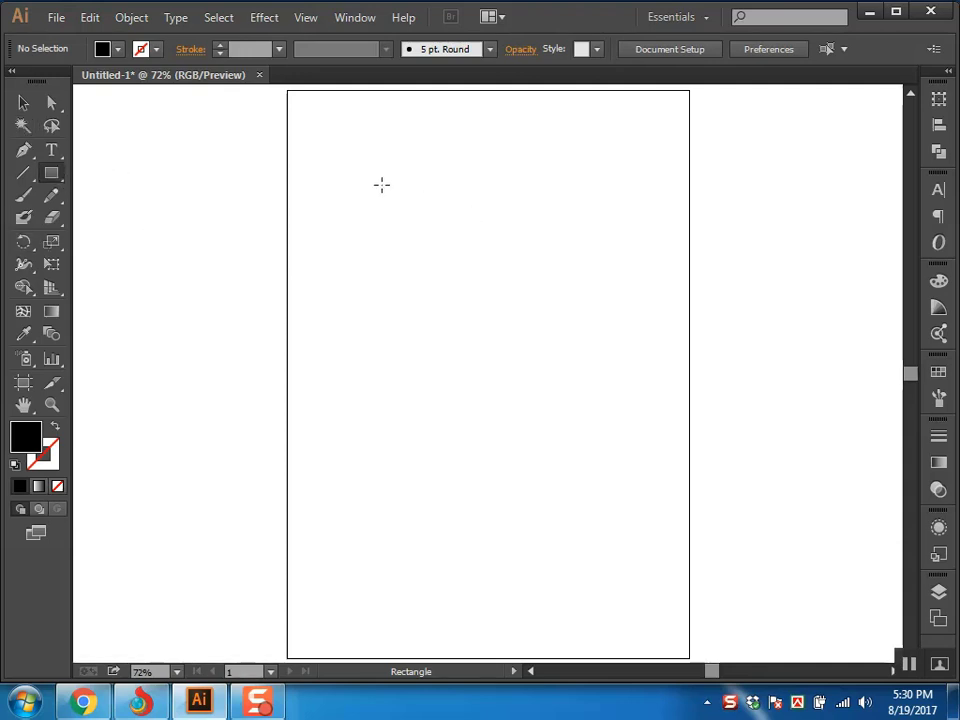
{"action": "left_click_drag", "start_coordinate": [338, 166], "coordinate": [462, 186]}
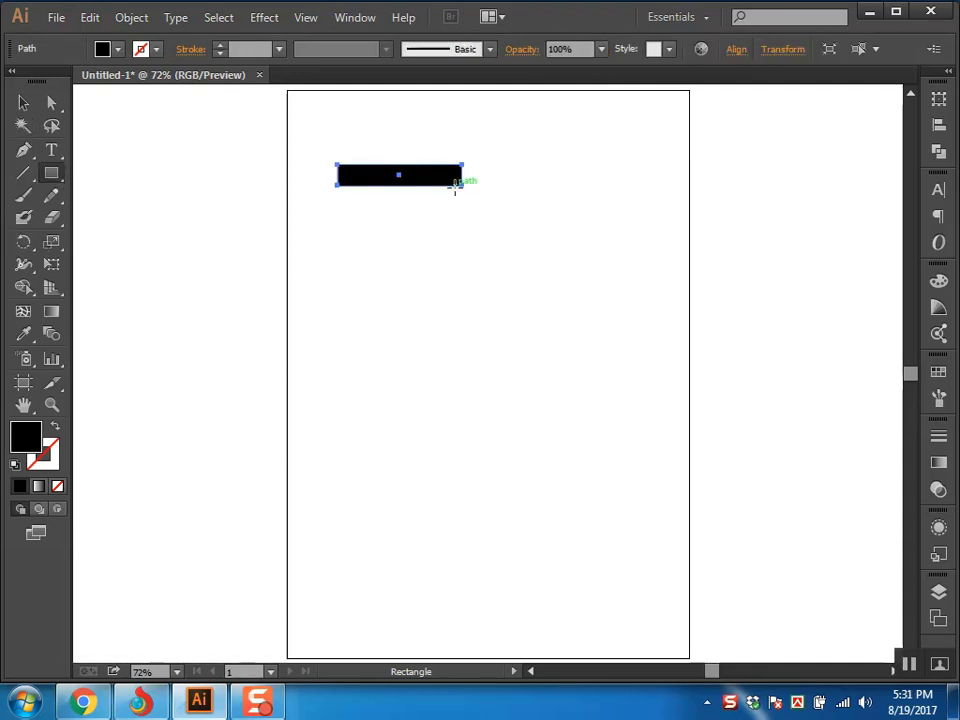
Close the unsaved document and create a new A4 document with the CMYK color mode.
{"action": "key", "text": "ctrl+w"}
{"action": "left_click", "coordinate": [648, 372]}
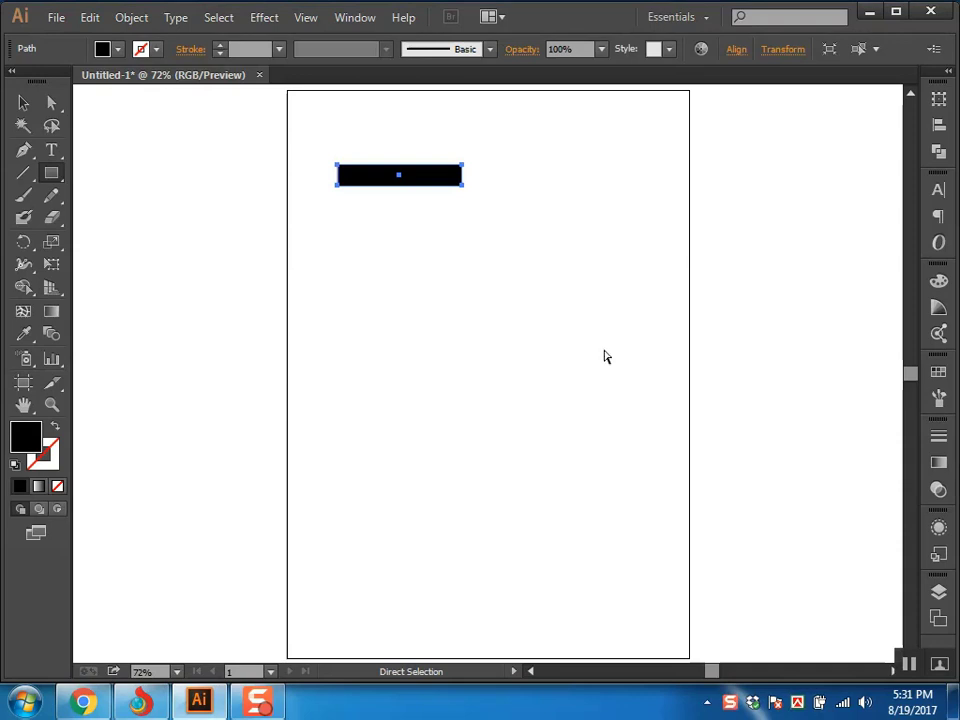
{"action": "key", "text": "ctrl+w"}
{"action": "key", "text": "ctrl+n"}
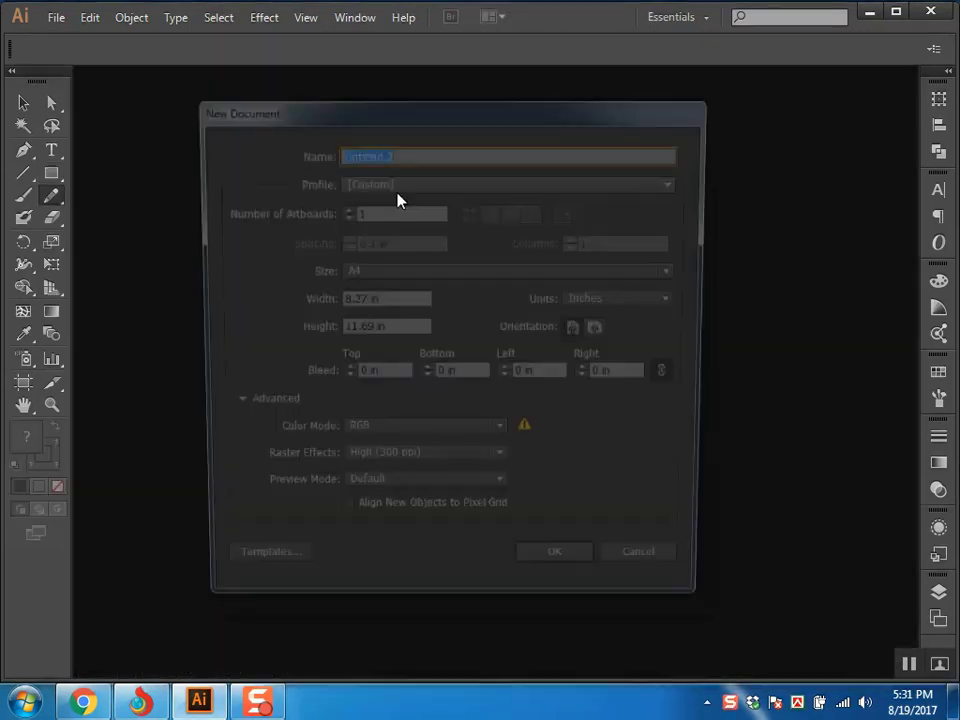
{"action": "left_click", "coordinate": [375, 435]}
{"action": "left_click", "coordinate": [372, 456]}
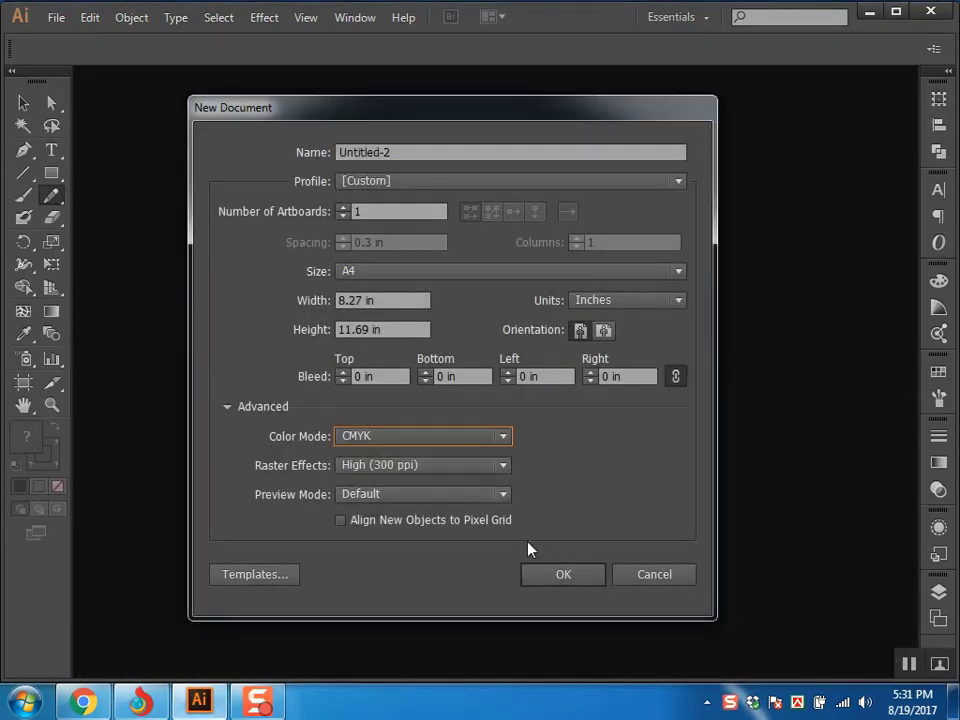
{"action": "left_click", "coordinate": [560, 576]}
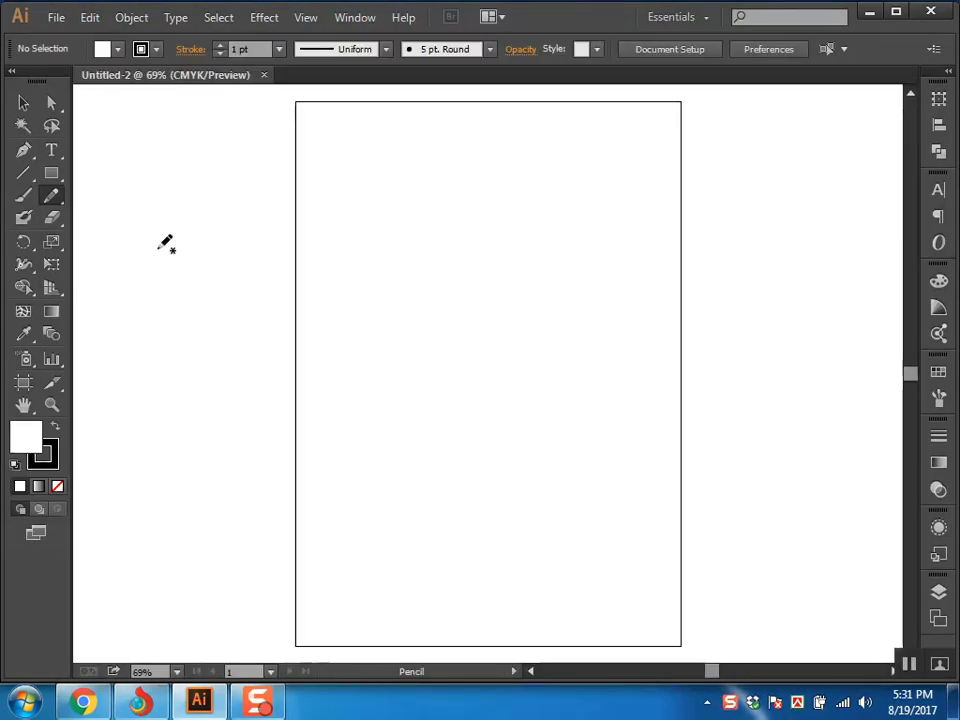
Draw a thin horizontal black-filled rectangle without a stroke in the artboard's upper-left area and duplicate it directly below.
{"action": "key", "text": "m"}
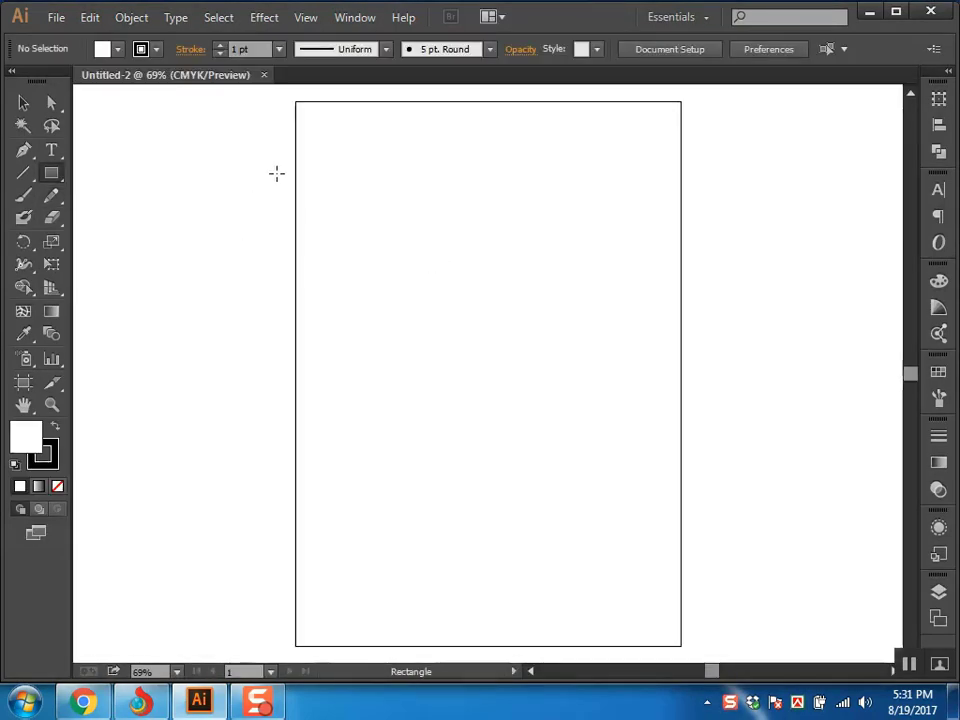
{"action": "left_click", "coordinate": [57, 486]}
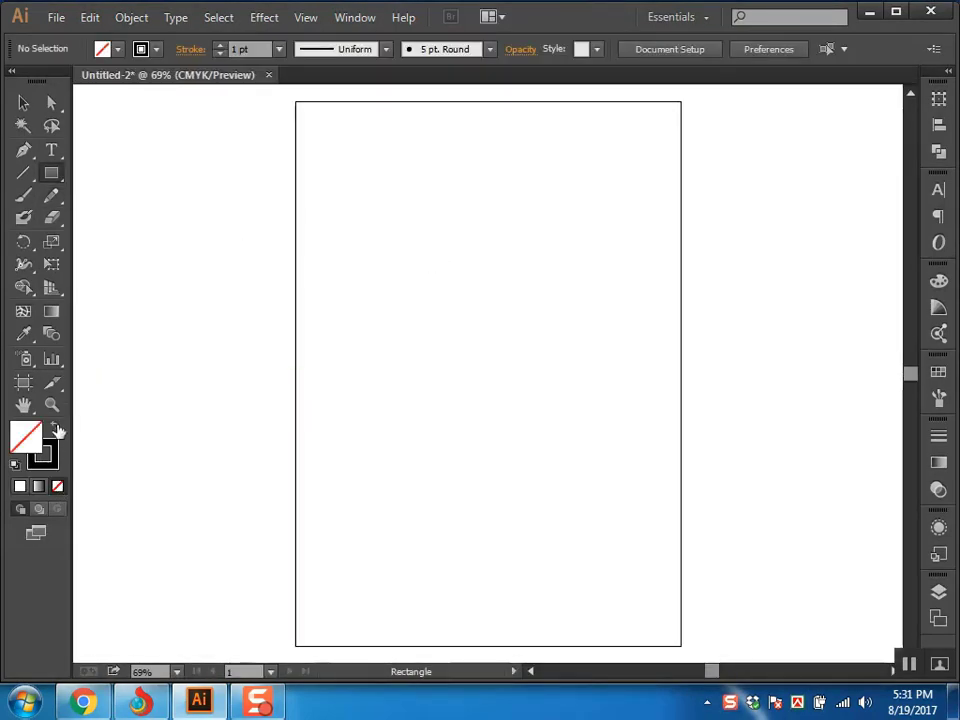
{"action": "left_click", "coordinate": [56, 428]}
{"action": "mouse_move", "coordinate": [351, 150]}
{"action": "left_mouse_down"}
{"action": "mouse_move", "coordinate": [460, 167]}
{"action": "mouse_move", "coordinate": [431, 197]}
{"action": "left_mouse_up"}
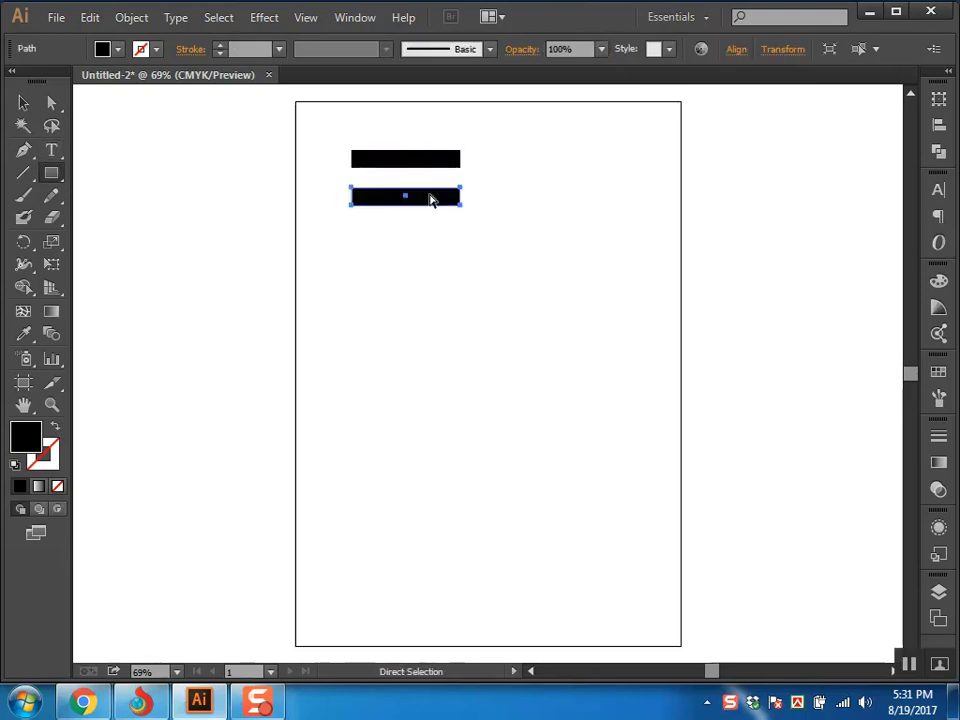
Repeat the duplication three times to extend the column of evenly spaced bars downward, and deselect.
{"action": "key", "text": "ctrl+d"}
{"action": "key", "text": "ctrl+d"}
{"action": "key", "text": "ctrl+d"}
{"action": "left_click", "coordinate": [635, 262]}
{"action": "key", "text": "a"}
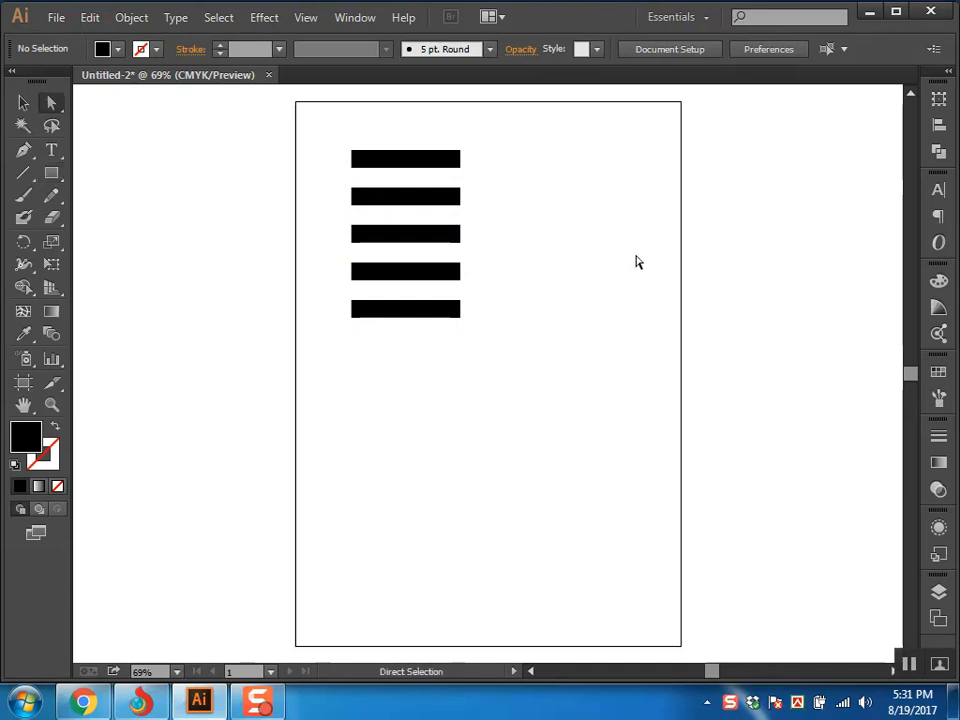
Select the top bar of the column and display its CMYK fill color values.
{"action": "key", "text": "ctrl+1"}
{"action": "left_click_drag", "start_coordinate": [507, 284], "coordinate": [419, 361]}
{"action": "left_click_drag", "start_coordinate": [542, 321], "coordinate": [521, 285]}
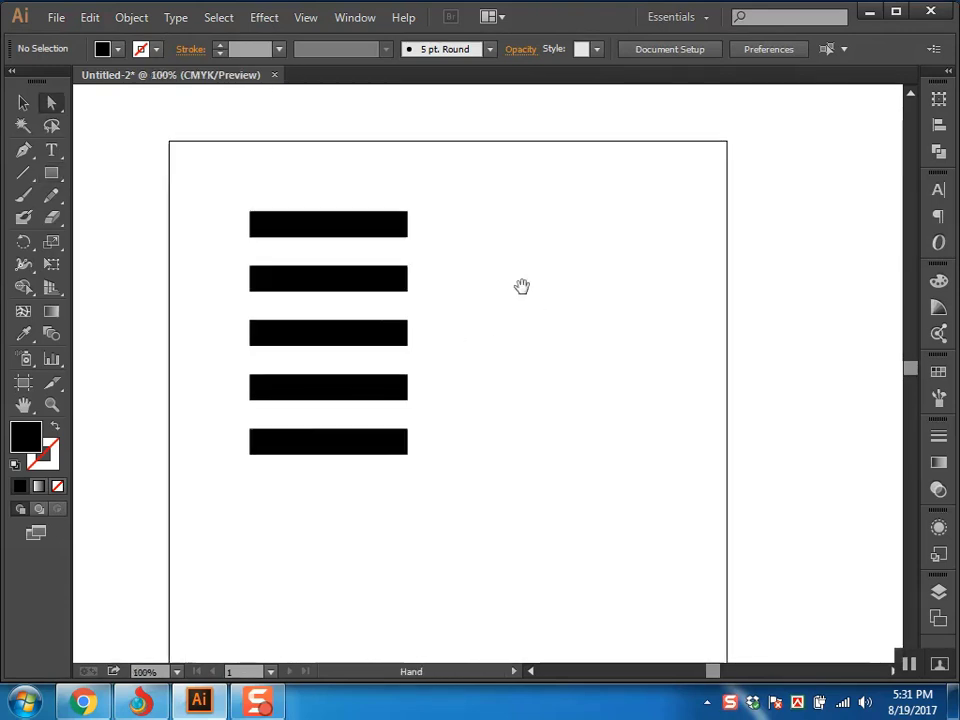
{"action": "left_click", "coordinate": [373, 228]}
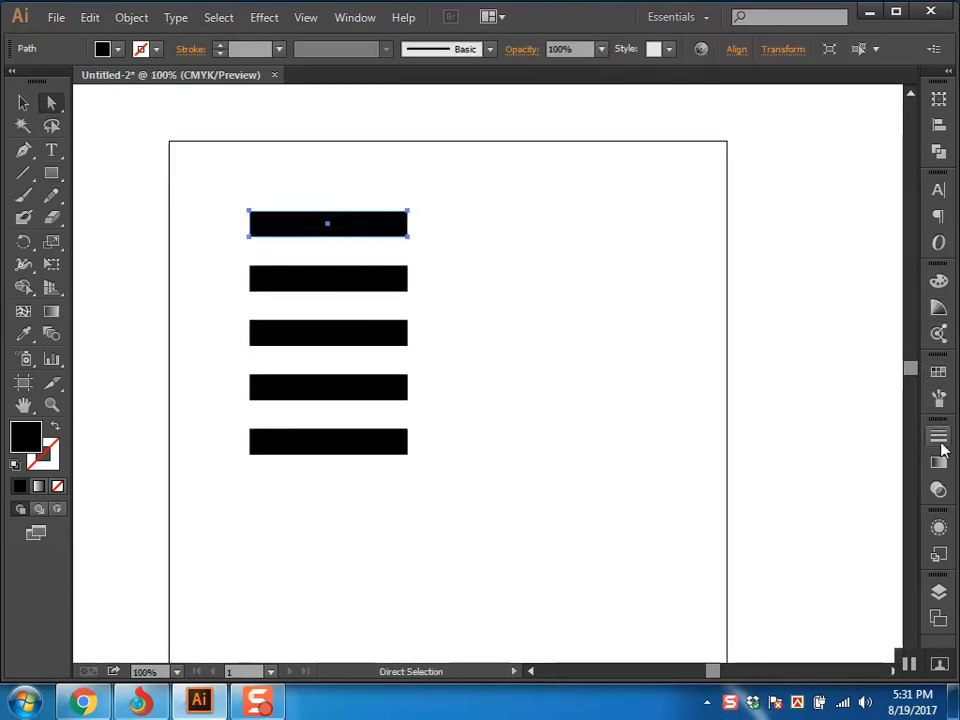
{"action": "left_click", "coordinate": [940, 283]}
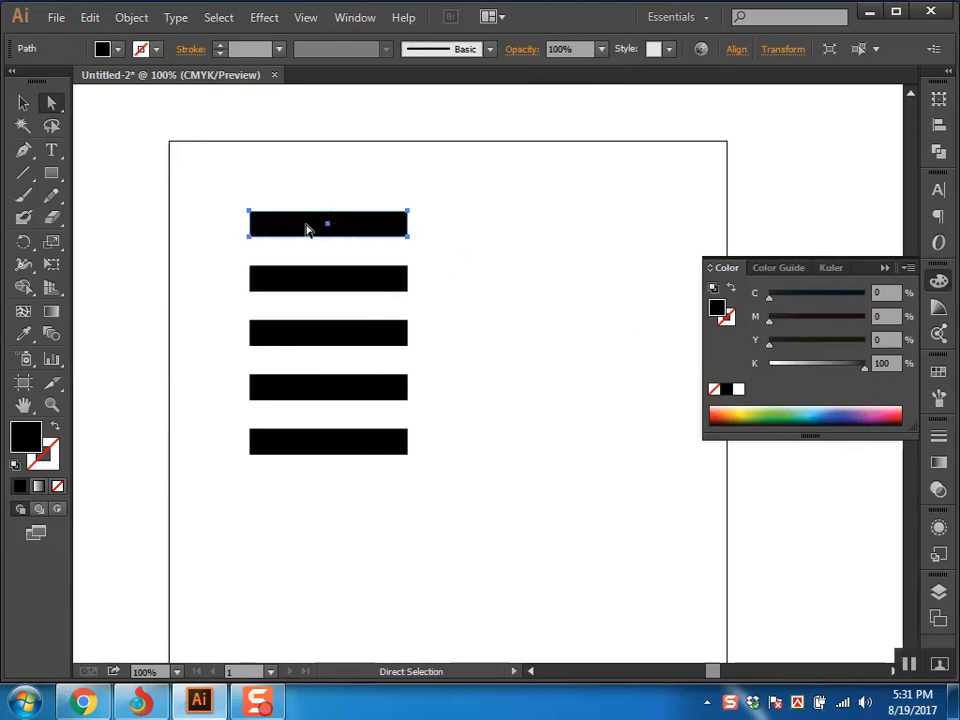
Set the black (K) fill value of the second bar to 98% and of the third bar to 92%.
{"action": "left_click", "coordinate": [330, 281]}
{"action": "left_click", "coordinate": [886, 363]}
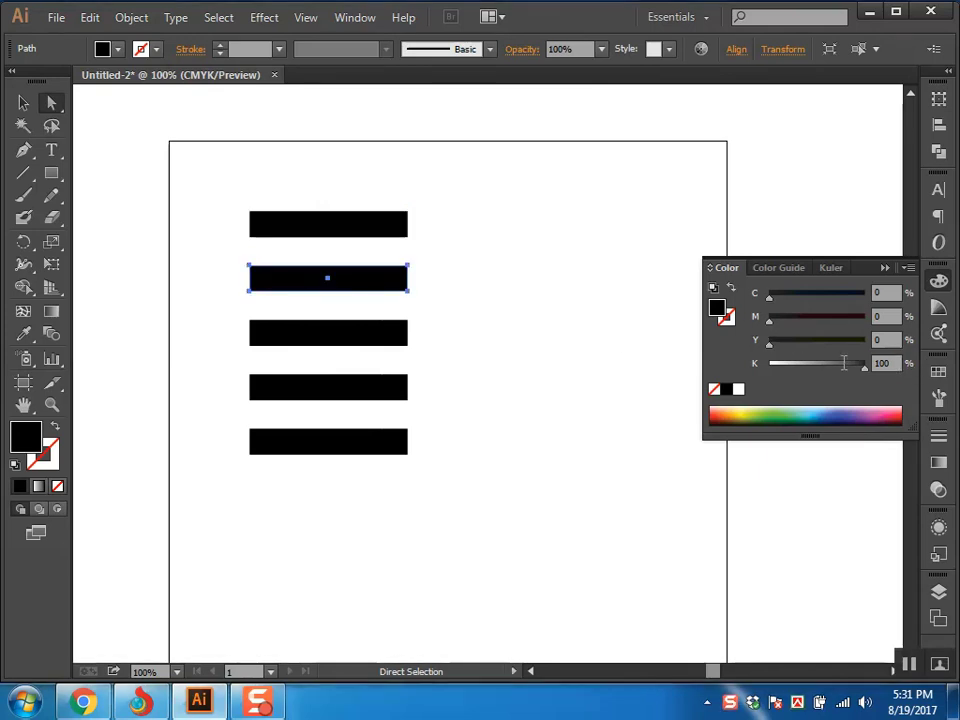
{"action": "type", "text": "98"}
{"action": "left_click", "coordinate": [370, 337]}
{"action": "left_click", "coordinate": [881, 363]}
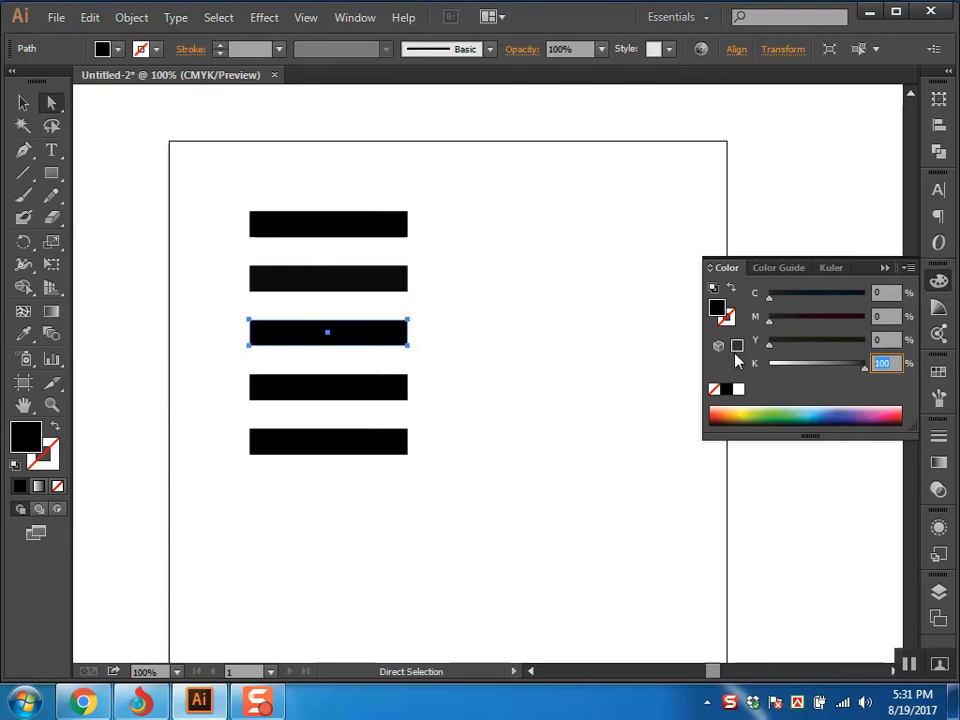
{"action": "type", "text": "92"}
{"action": "key", "text": "Return"}
Set the black (K) fill value of the fourth bar to 85% and of the fifth bar to 60%, and deselect.
{"action": "left_click", "coordinate": [371, 394]}
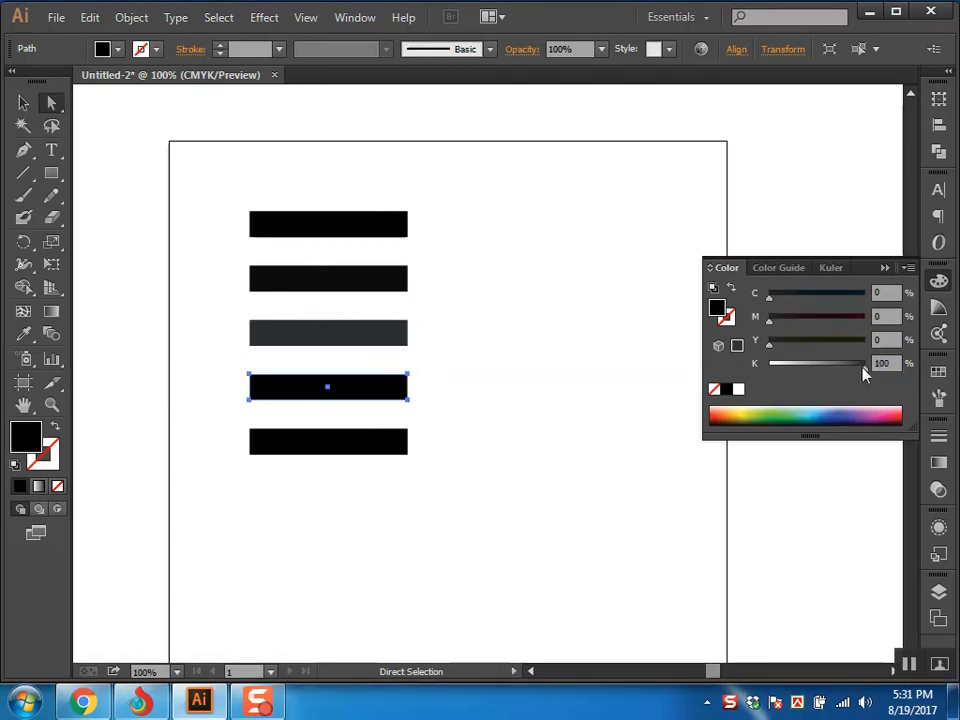
{"action": "left_click", "coordinate": [882, 363]}
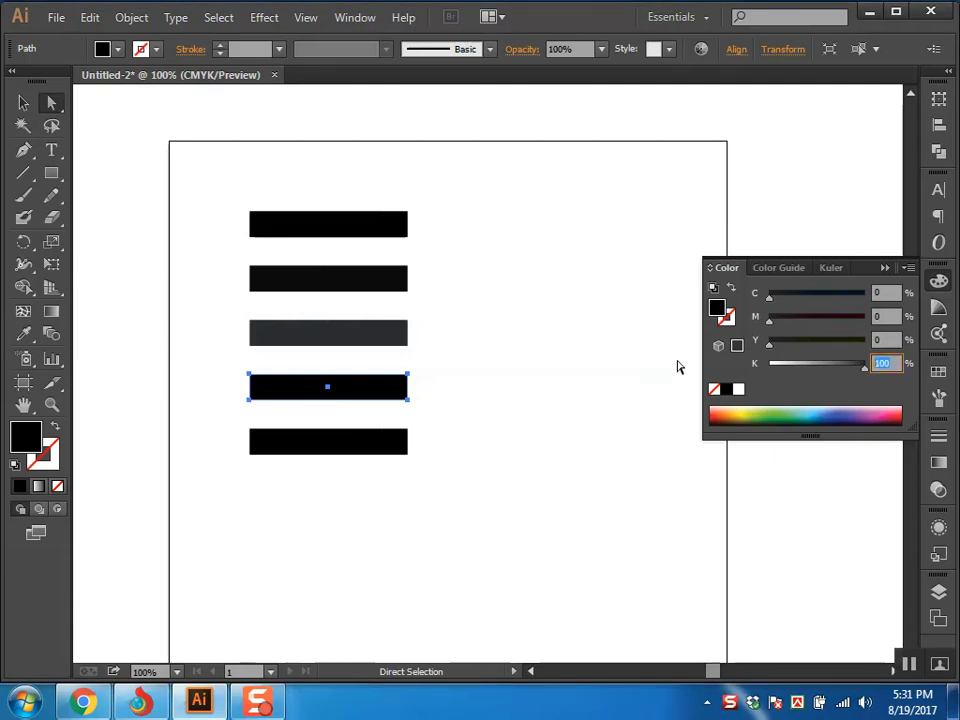
{"action": "type", "text": "4"}
{"action": "key", "text": "BackSpace"}
{"action": "type", "text": "5"}
{"action": "key", "text": "Return"}
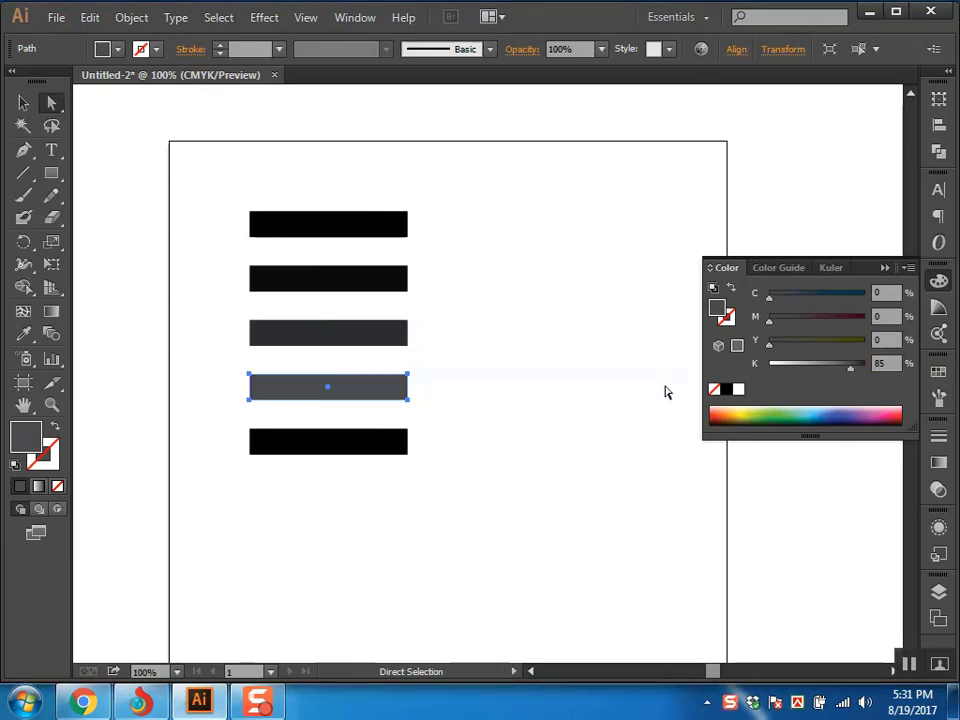
{"action": "left_click", "coordinate": [343, 450]}
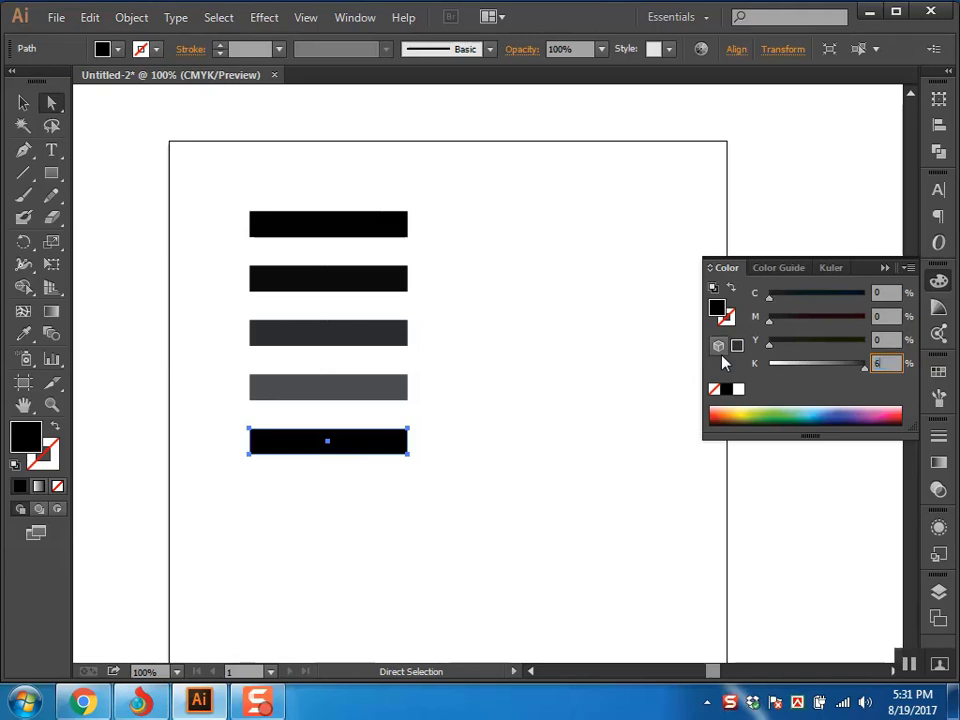
{"action": "type", "text": "60"}
{"action": "key", "text": "Return"}
{"action": "left_click", "coordinate": [541, 318]}
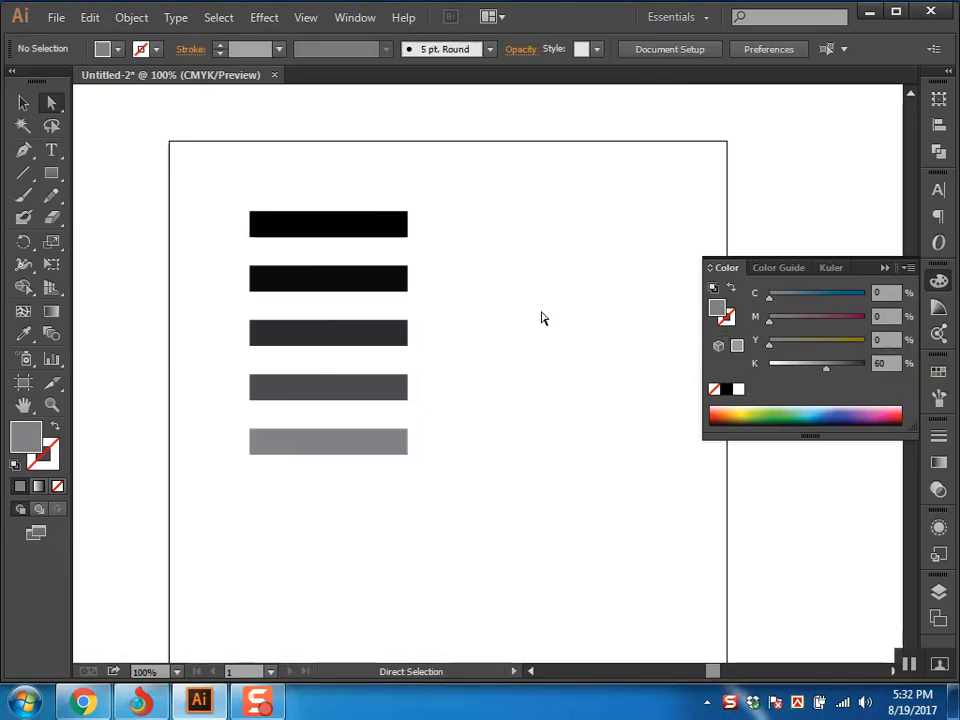
Select the bars with a fill similar to the top bar using the Magic Wand, and deselect them with Direct Selection.
{"action": "left_click", "coordinate": [23, 127]}
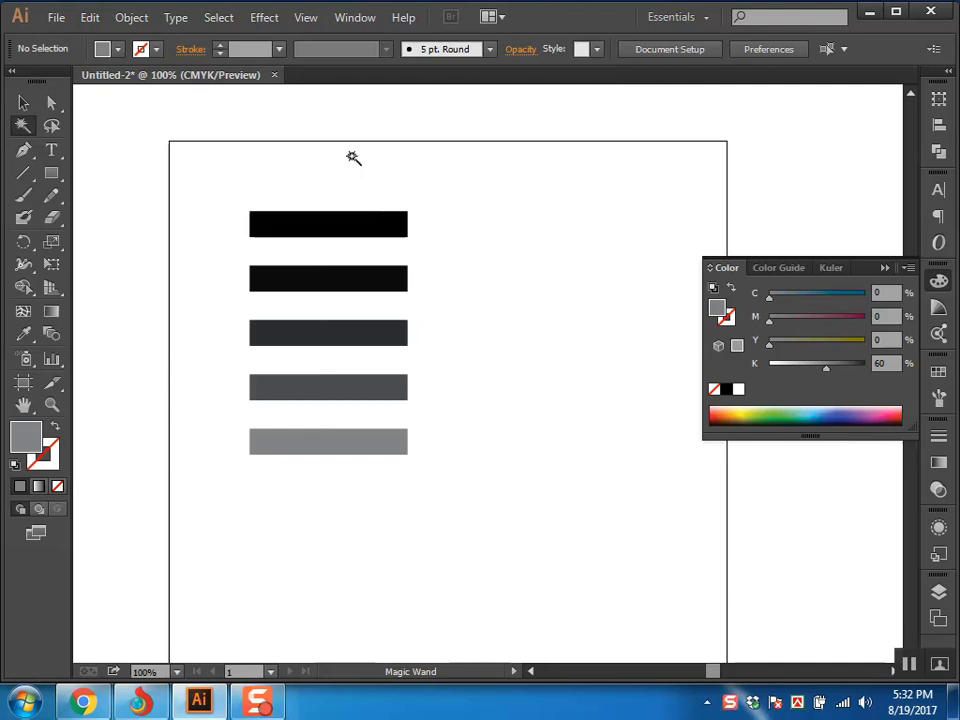
{"action": "left_click", "coordinate": [345, 226]}
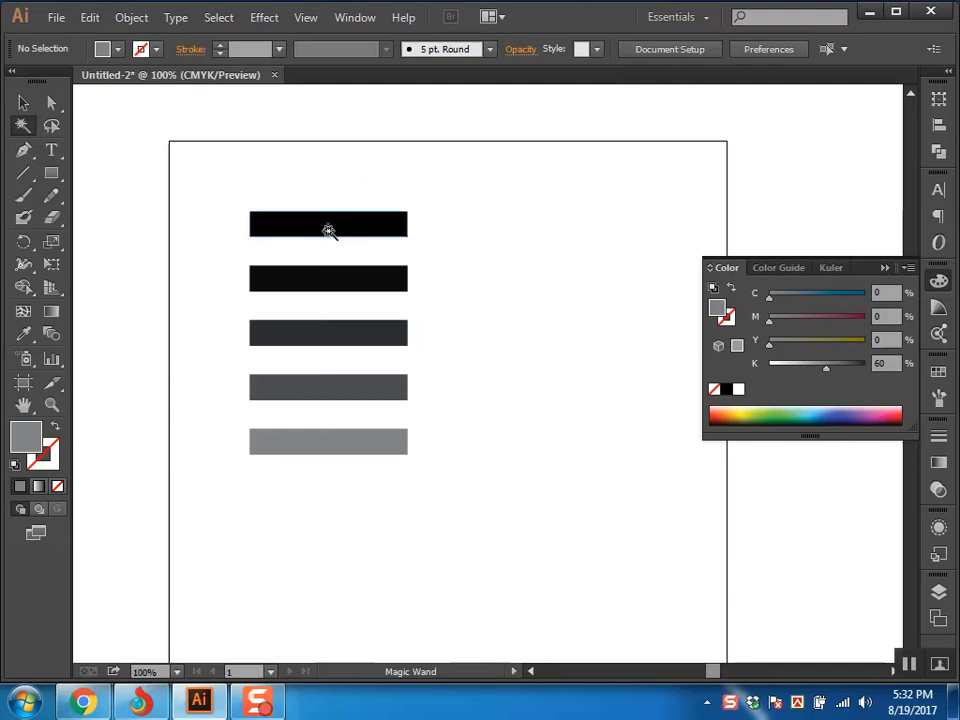
{"action": "left_click", "coordinate": [279, 227]}
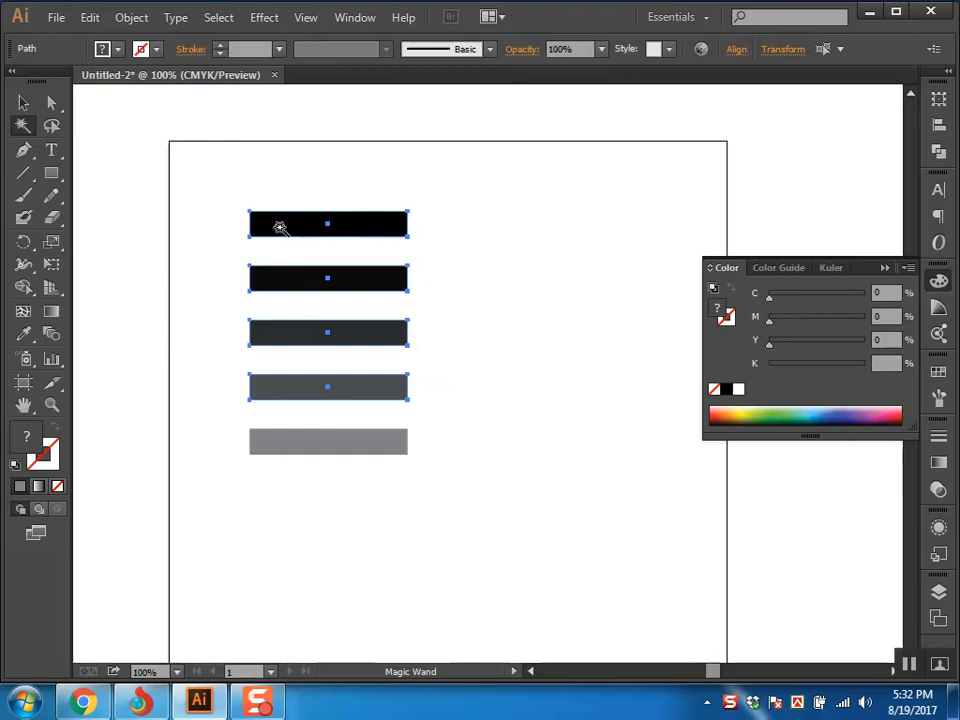
{"action": "left_click", "coordinate": [461, 261], "text": "ctrl"}
{"action": "key", "text": "a"}
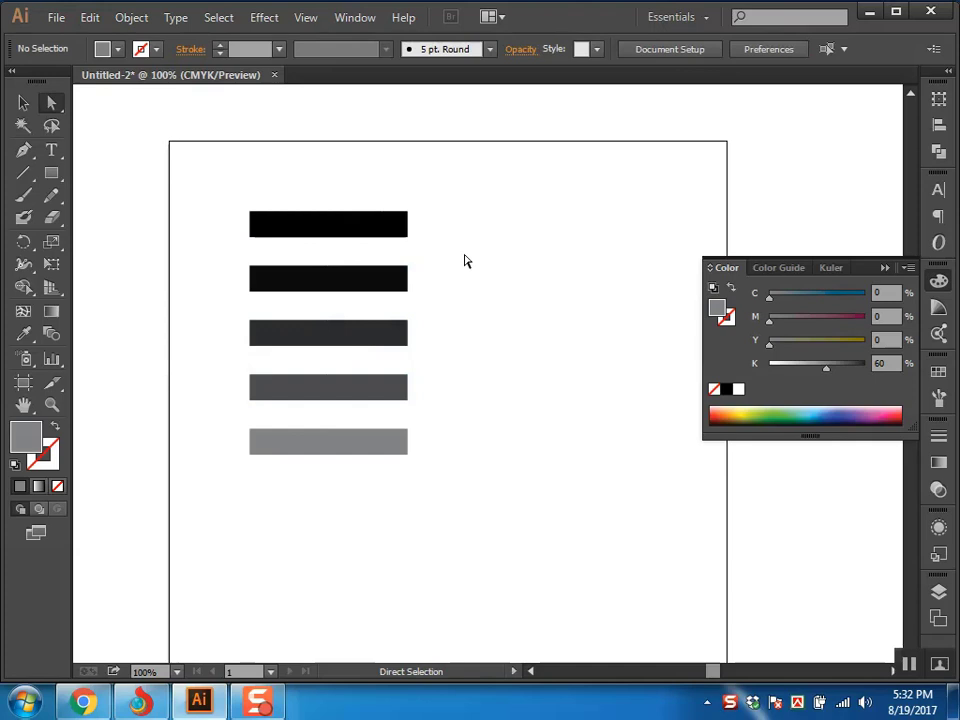
Inspect the CMYK fill values of the upper four bars one by one.
{"action": "left_click", "coordinate": [381, 227]}
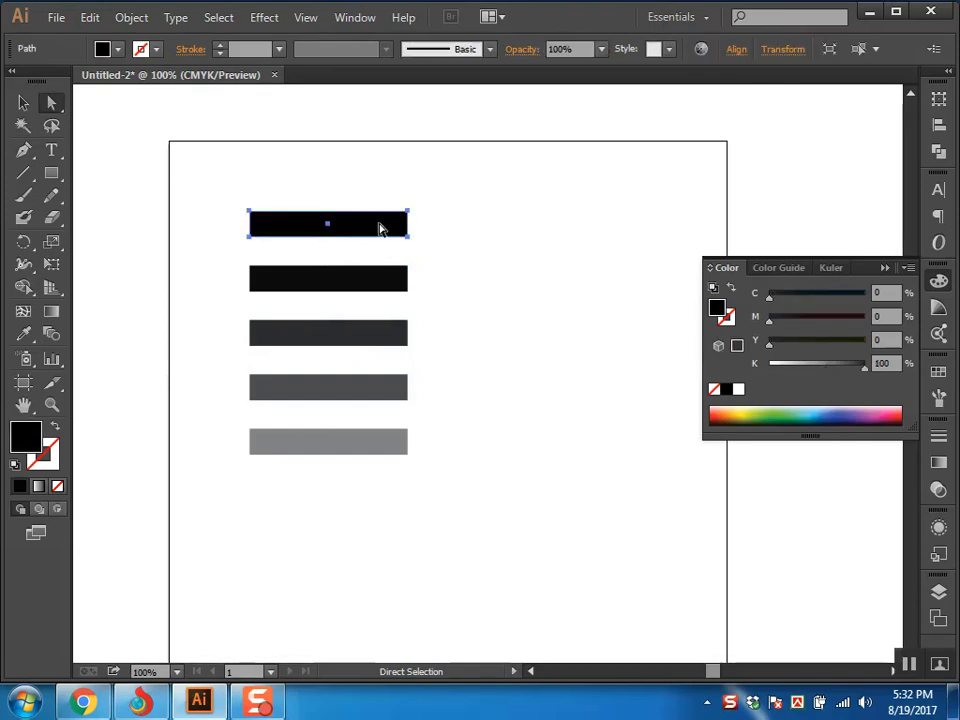
{"action": "left_click", "coordinate": [364, 284]}
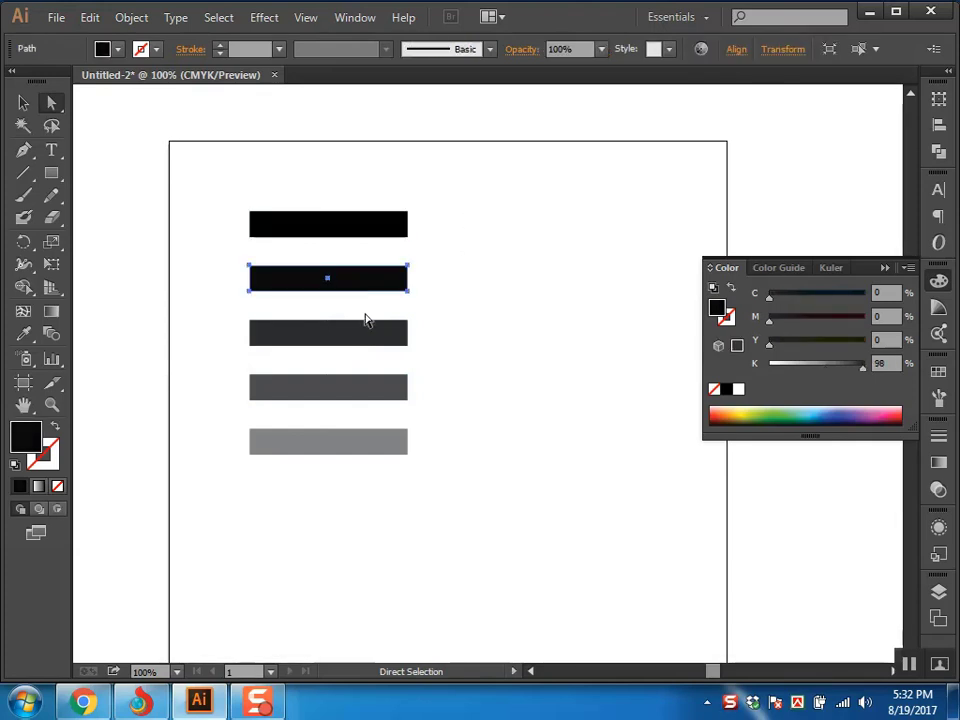
{"action": "left_click", "coordinate": [357, 334]}
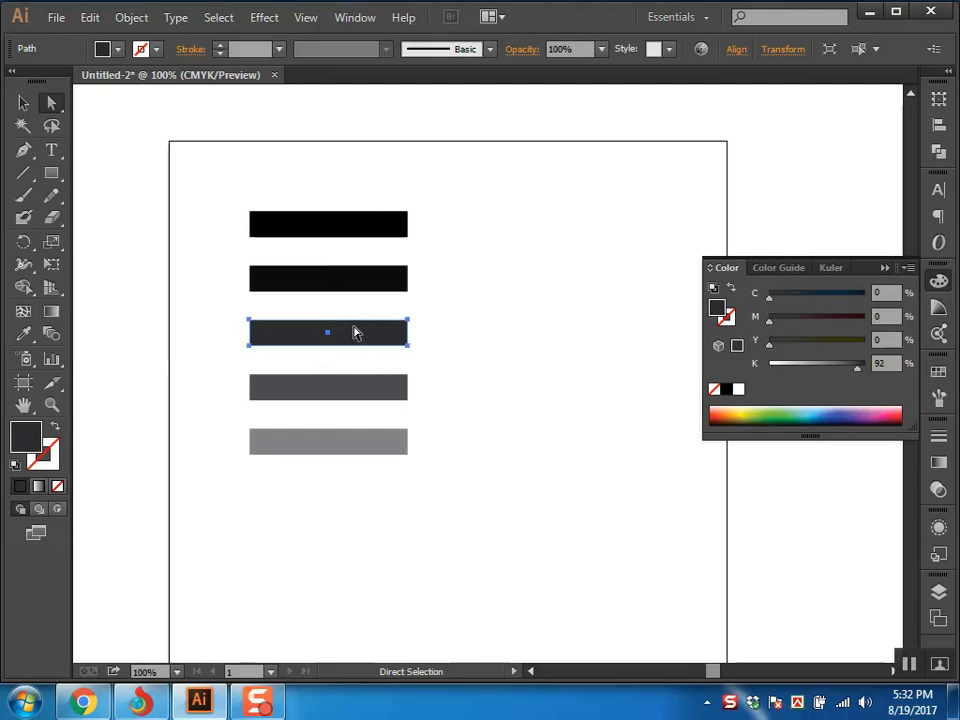
{"action": "left_click", "coordinate": [358, 397]}
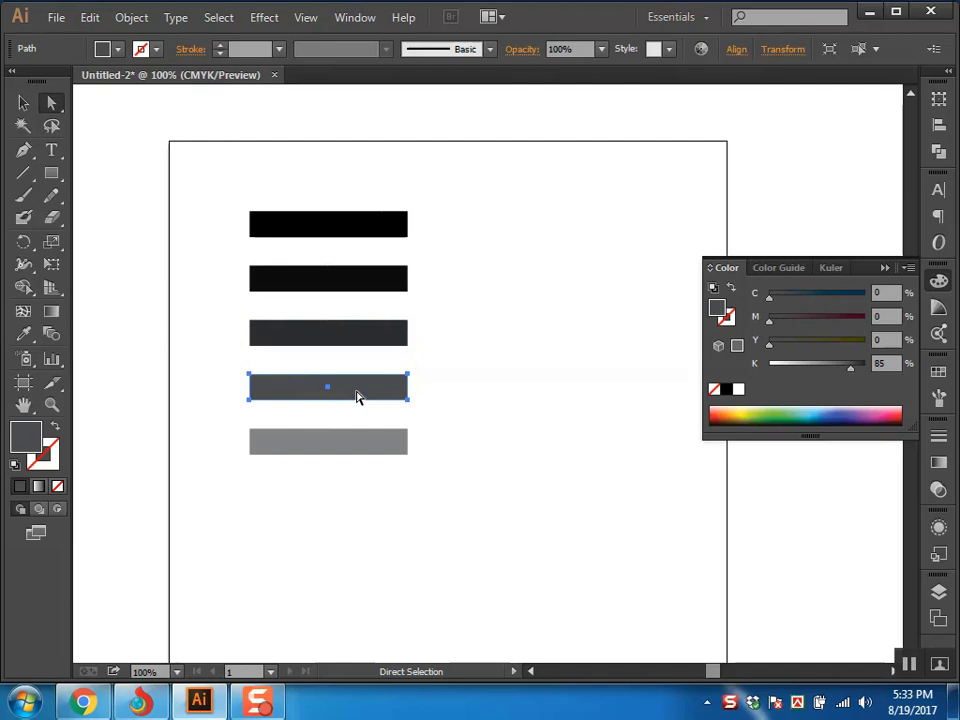
{"action": "left_click", "coordinate": [471, 392]}
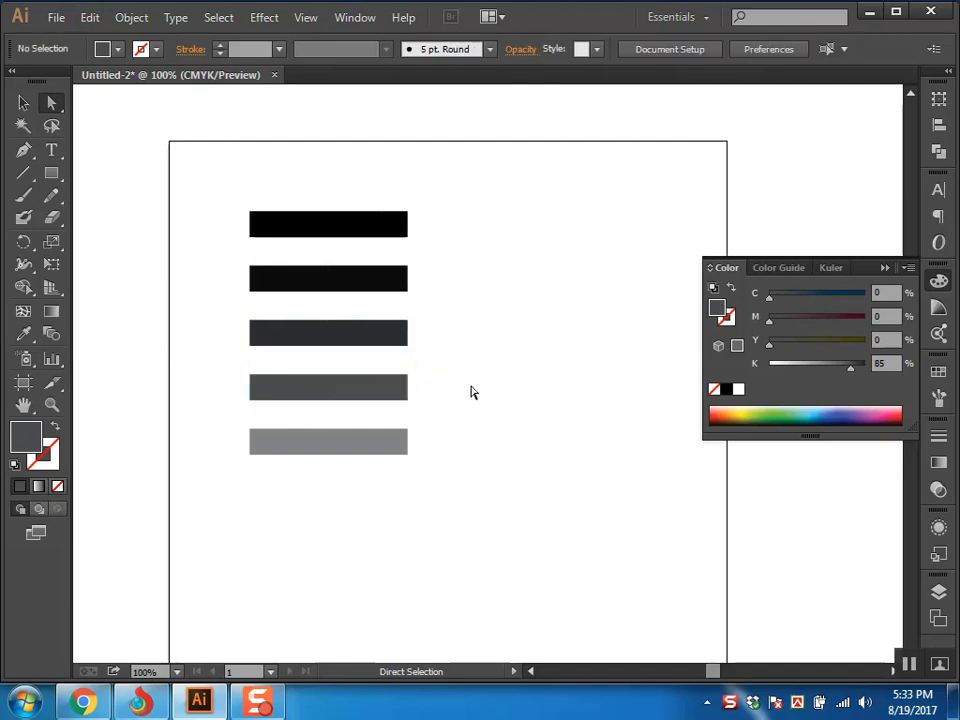
{"action": "left_click", "coordinate": [352, 397]}
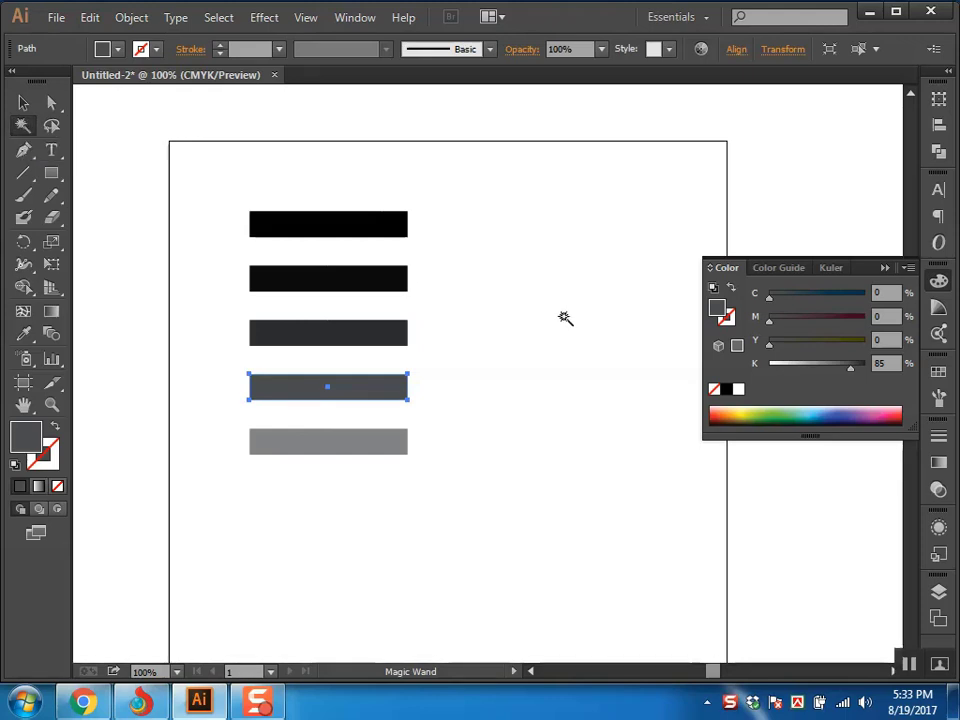
Demonstrate the Magic Wand on the top bar twice more, clearing the resulting selection each time.
{"action": "left_click", "coordinate": [345, 222]}
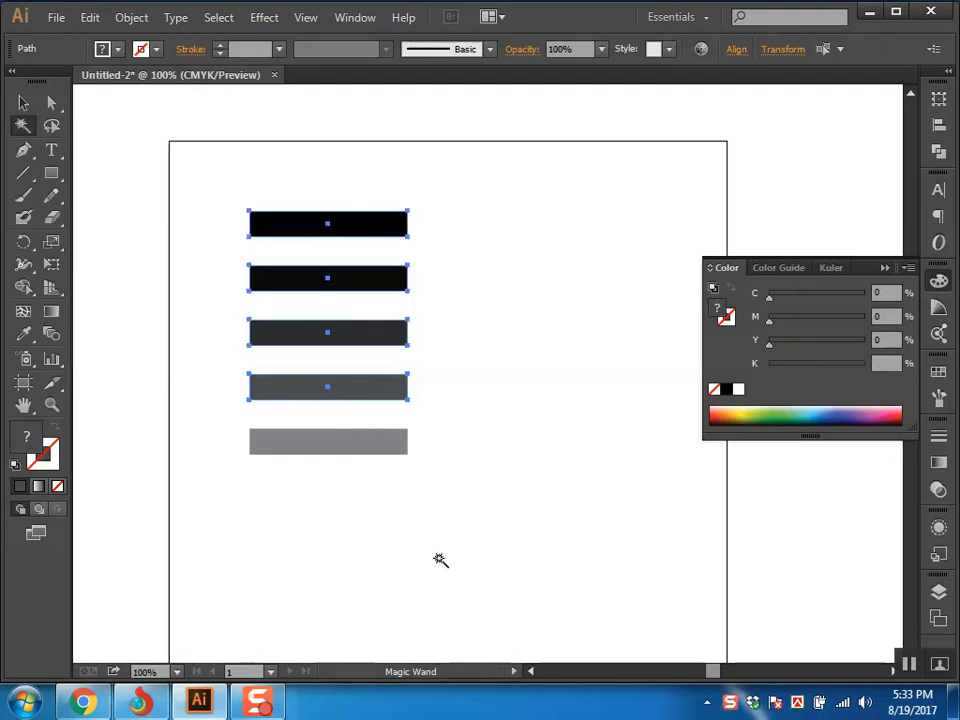
{"action": "key", "text": "ctrl"}
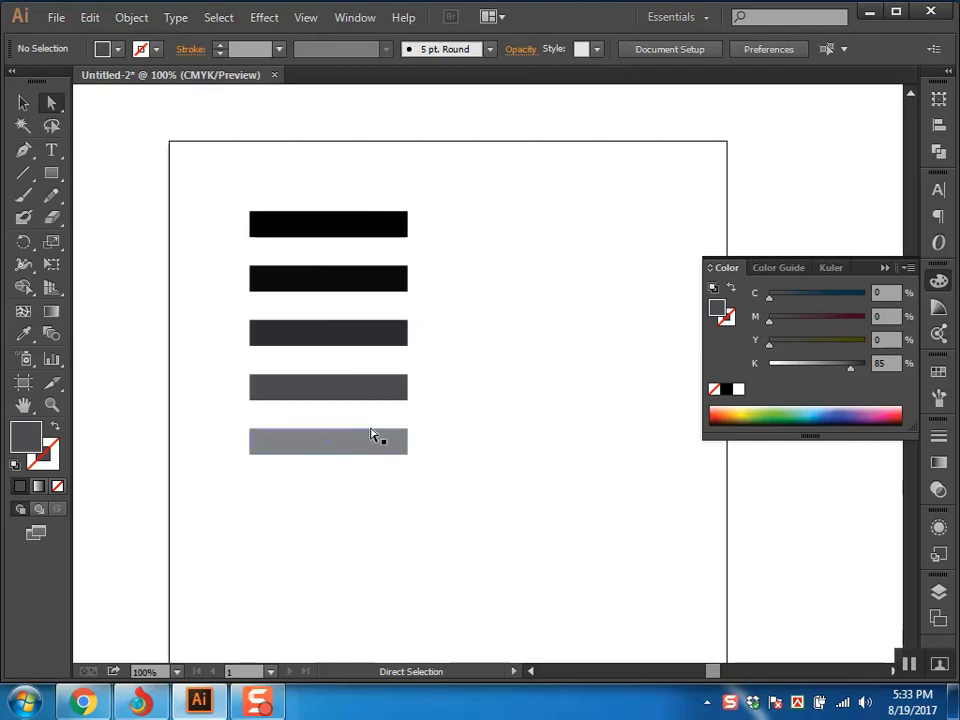
{"action": "left_click", "coordinate": [23, 124]}
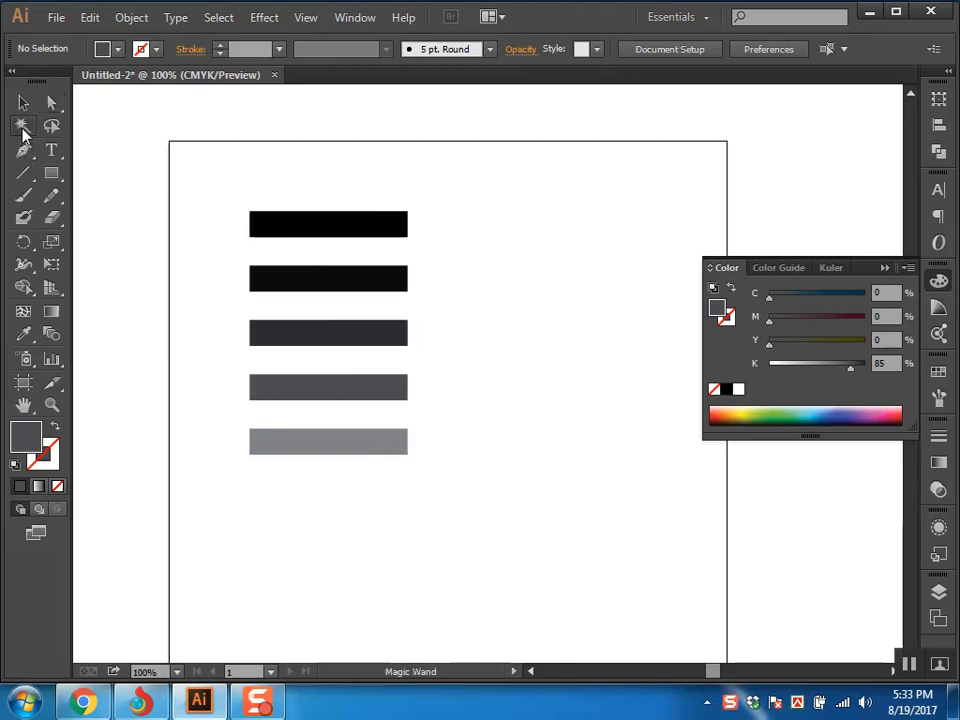
{"action": "left_click", "coordinate": [289, 228]}
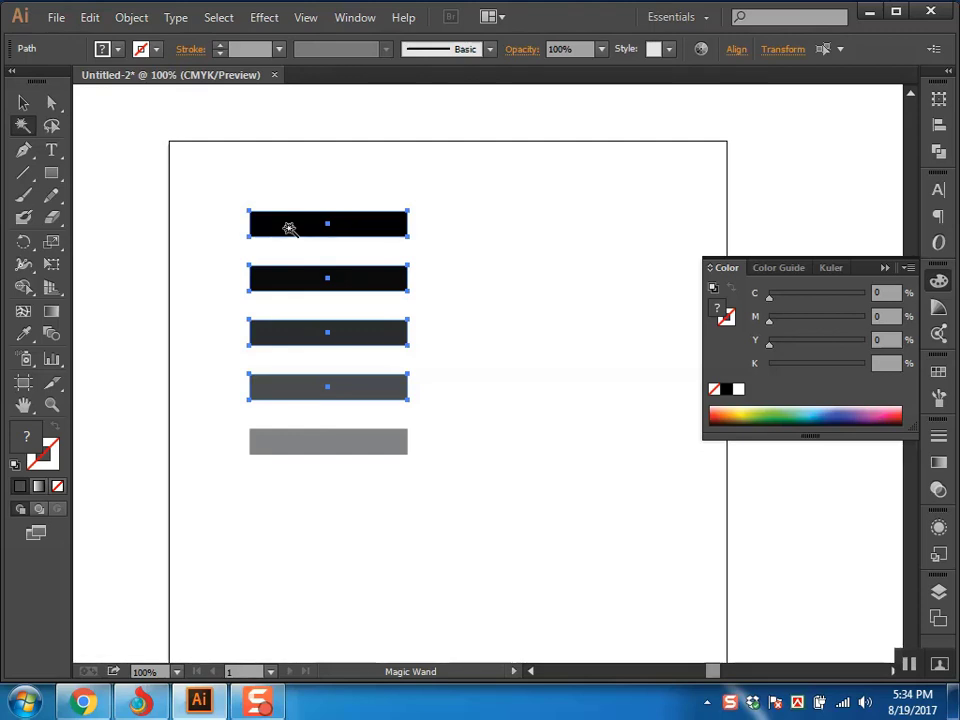
{"action": "left_click", "coordinate": [51, 102]}
{"action": "left_click", "coordinate": [465, 178]}
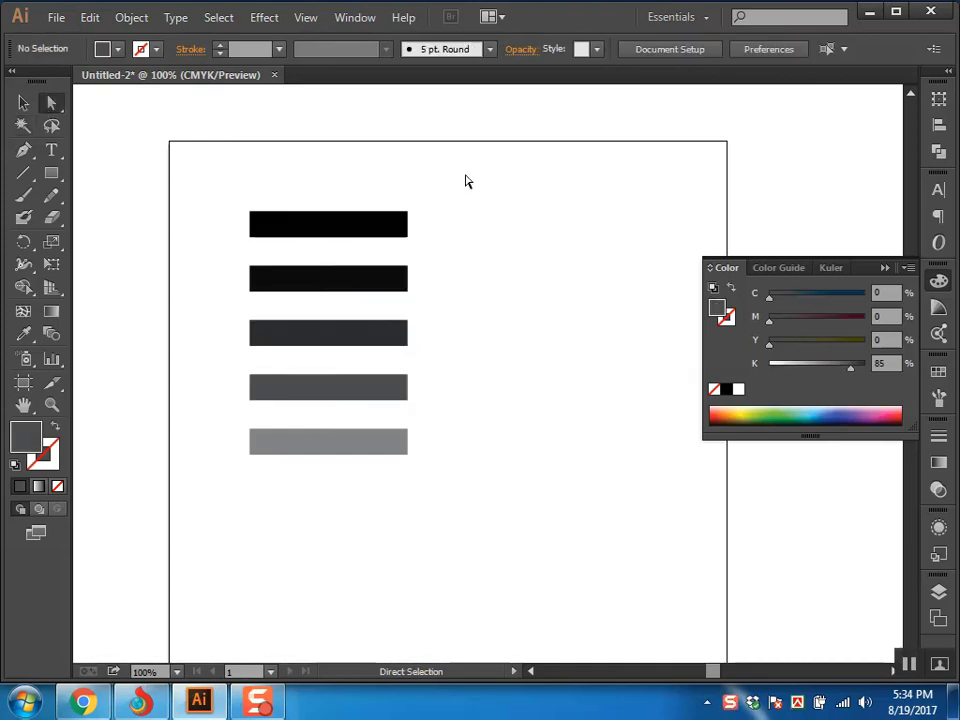
Move the five-bar column toward the artboard's upper-left corner and scatter eight copies of the black top bar across the page.
{"action": "left_click_drag", "start_coordinate": [485, 363], "coordinate": [431, 336]}
{"action": "left_click_drag", "start_coordinate": [437, 480], "coordinate": [156, 184]}
{"action": "left_click_drag", "start_coordinate": [274, 201], "coordinate": [218, 518]}
{"action": "key", "text": "ctrl+shift+a"}
{"action": "left_click_drag", "start_coordinate": [218, 518], "coordinate": [463, 481]}
{"action": "left_click_drag", "start_coordinate": [463, 481], "coordinate": [636, 270]}
{"action": "left_click_drag", "start_coordinate": [636, 270], "coordinate": [643, 546]}
{"action": "left_click_drag", "start_coordinate": [643, 546], "coordinate": [497, 467]}
{"action": "left_click_drag", "start_coordinate": [551, 331], "coordinate": [521, 426]}
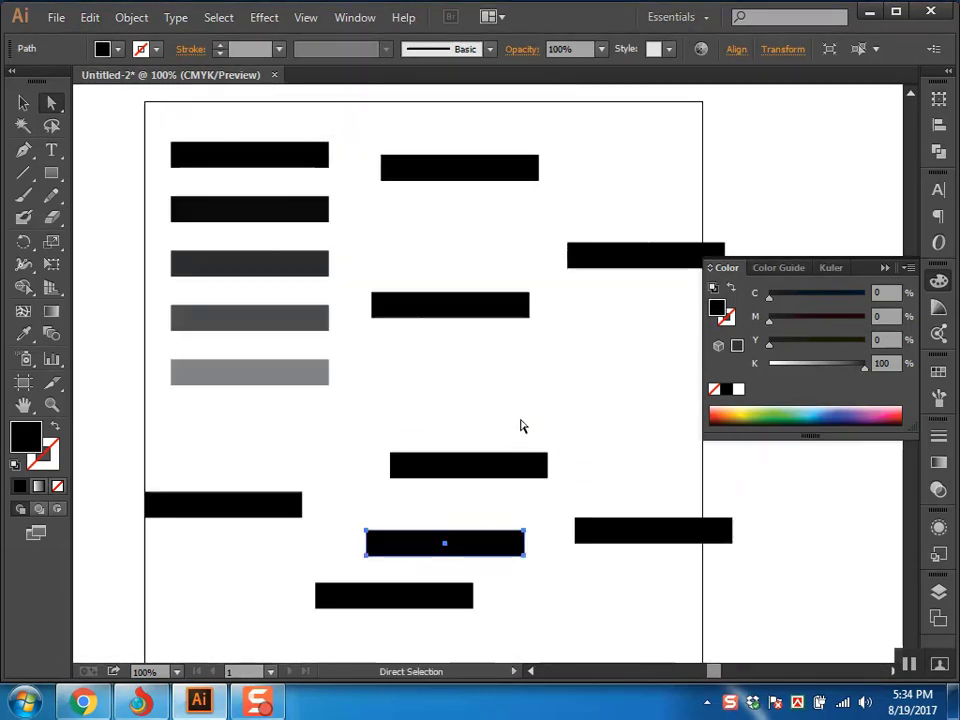
Move the black copy below the artboard's centre slightly upward and set its black (K) fill value to 99%.
{"action": "left_click_drag", "start_coordinate": [444, 471], "coordinate": [463, 420]}
{"action": "left_click", "coordinate": [885, 363]}
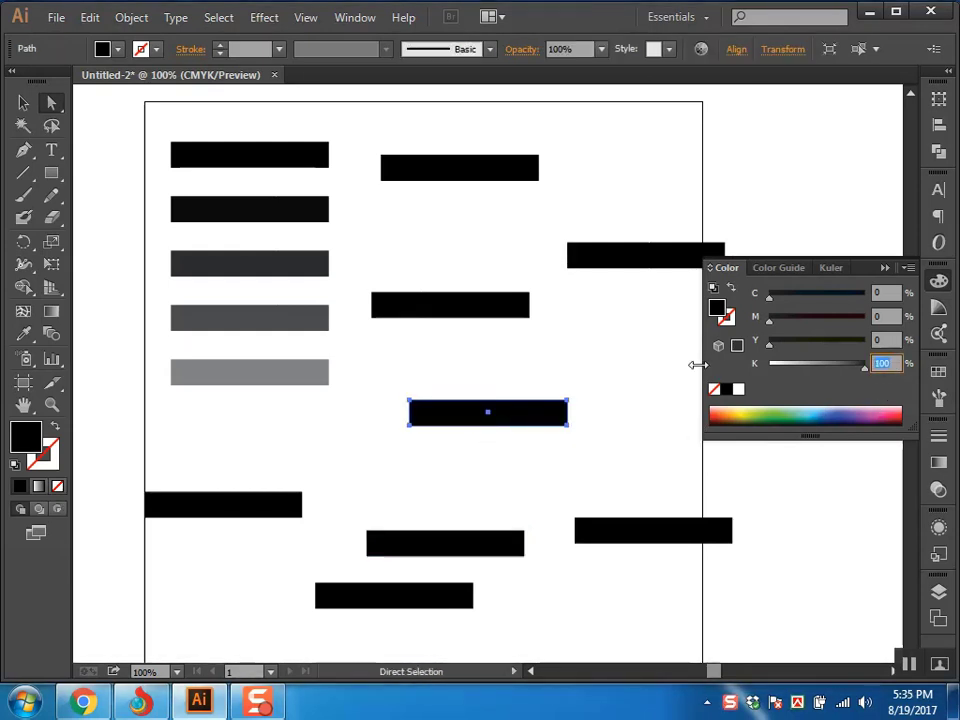
{"action": "type", "text": "99"}
{"action": "key", "text": "Return"}
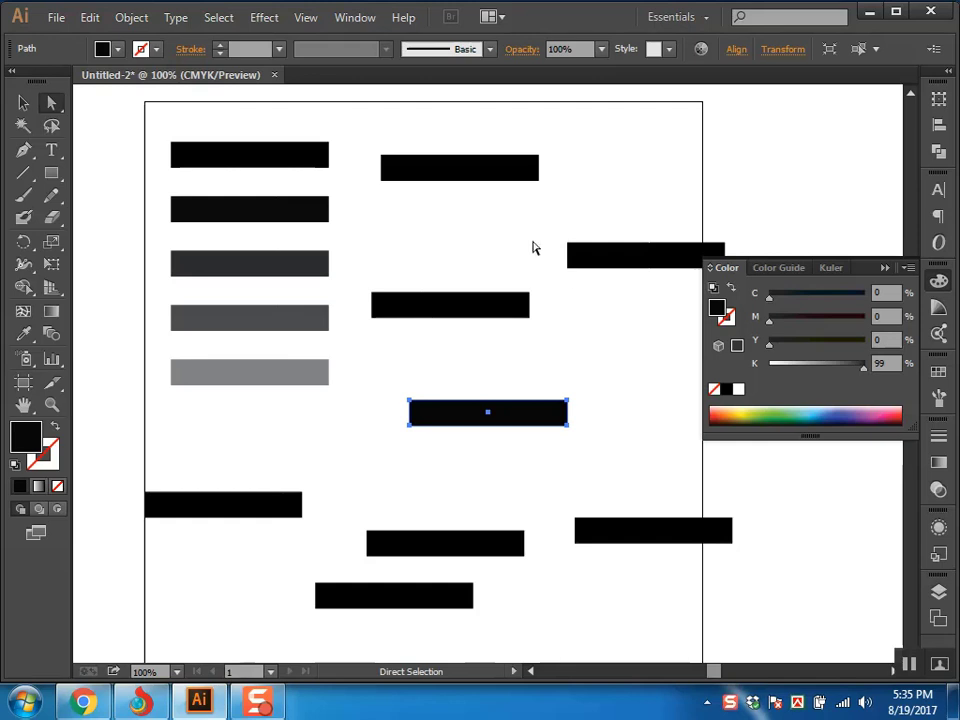
Select the top bar of the column and extend the selection to all objects with the same fill color.
{"action": "left_click", "coordinate": [246, 178]}
{"action": "left_click", "coordinate": [220, 165]}
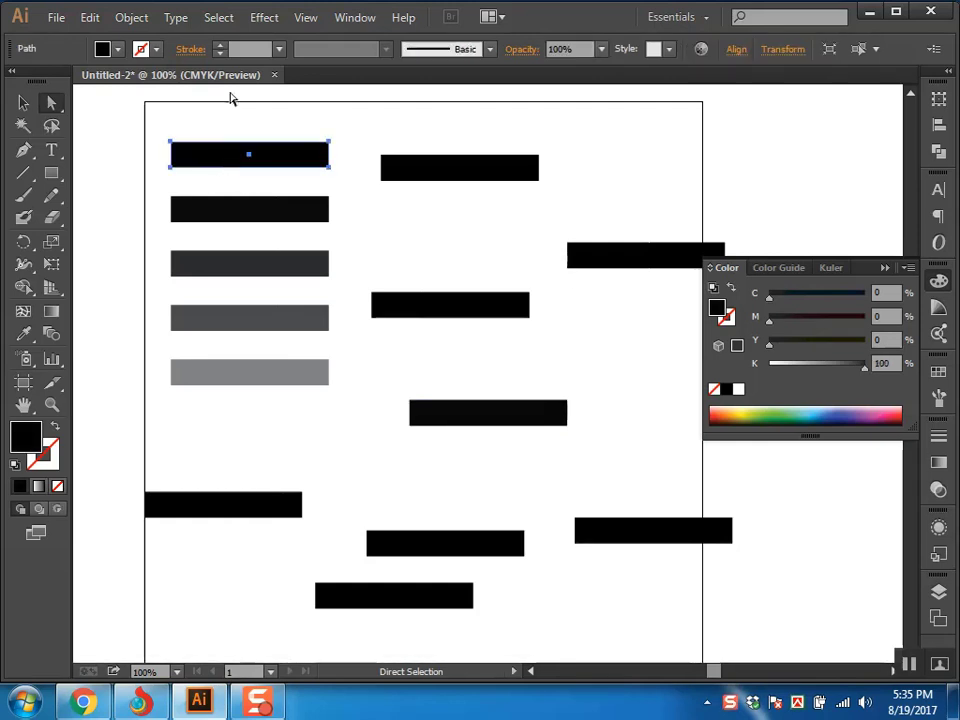
{"action": "left_click", "coordinate": [218, 24]}
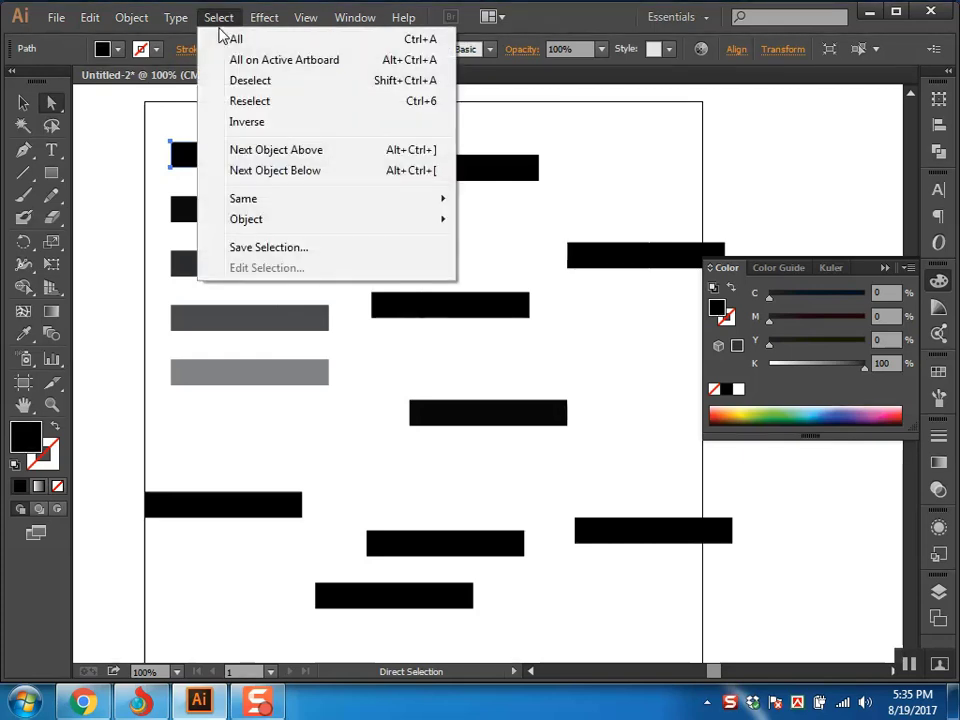
{"action": "mouse_move", "coordinate": [270, 205]}
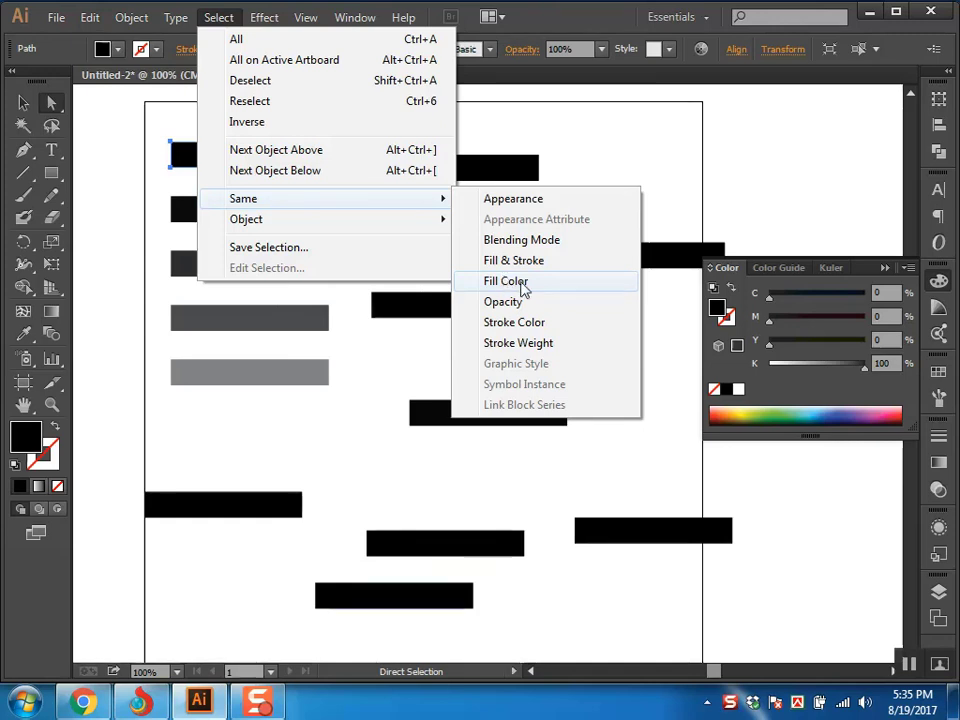
{"action": "left_click", "coordinate": [521, 286]}
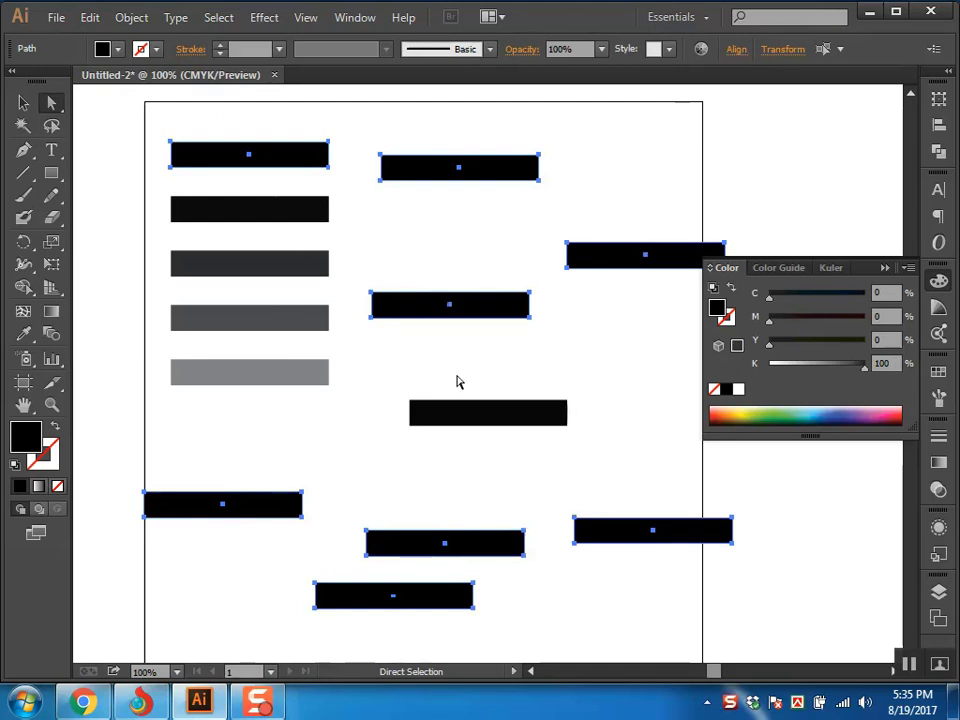
Compare the fill values of the slightly lighter scattered bar and the black bar just above it.
{"action": "left_click", "coordinate": [523, 427]}
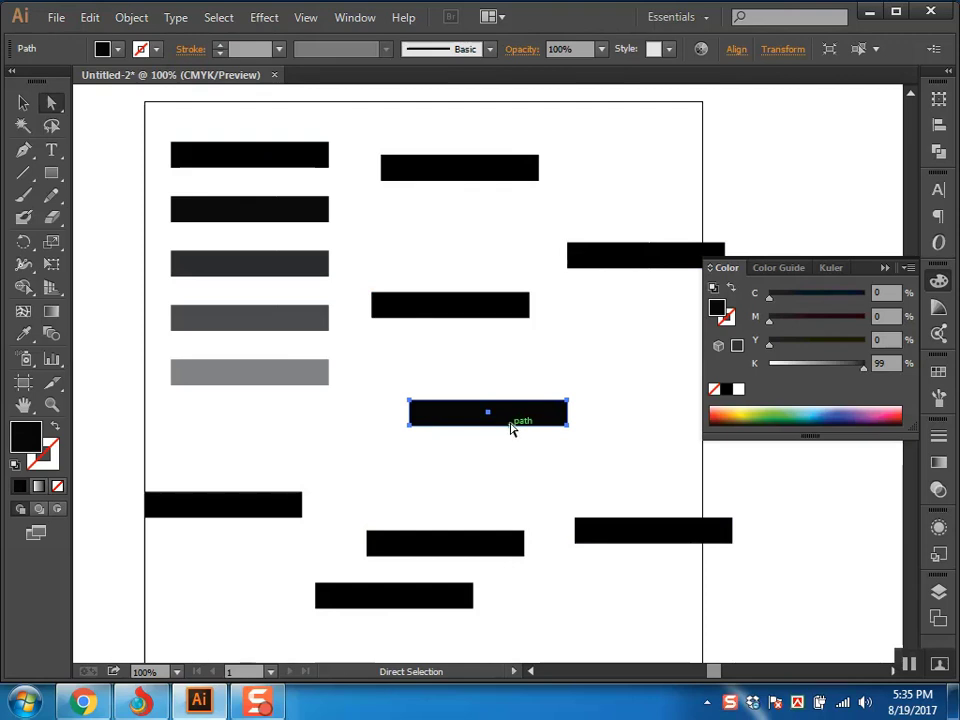
{"action": "left_click", "coordinate": [551, 384]}
{"action": "left_click", "coordinate": [444, 317]}
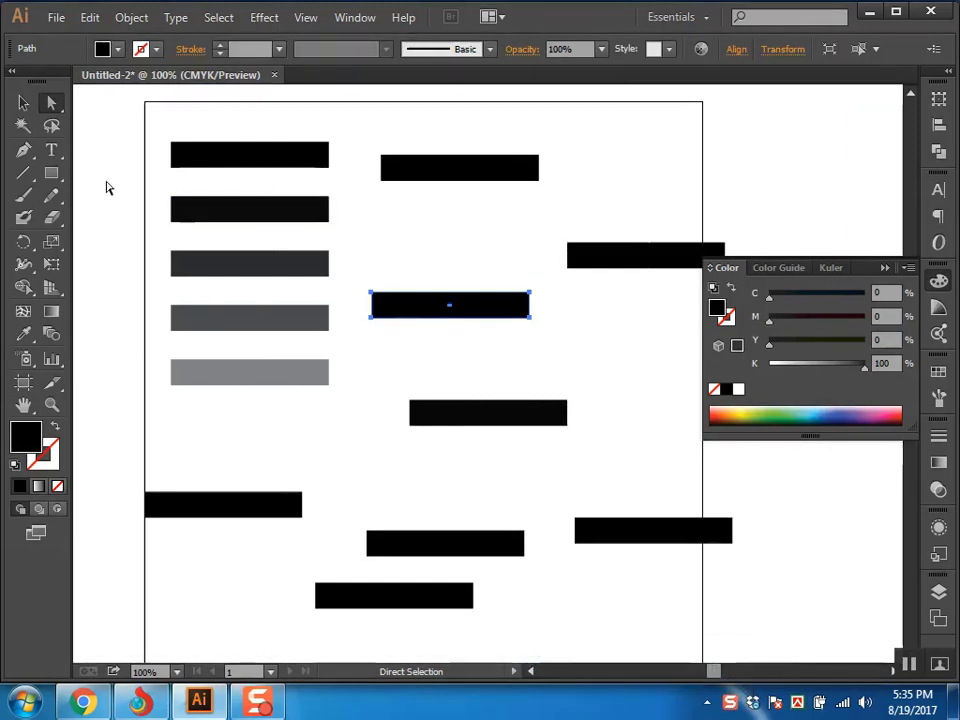
Fit the artboard in view, delete all the bars, and collapse the color settings.
{"action": "left_click", "coordinate": [415, 233]}
{"action": "key", "text": "ctrl+0"}
{"action": "key", "text": "ctrl+a"}
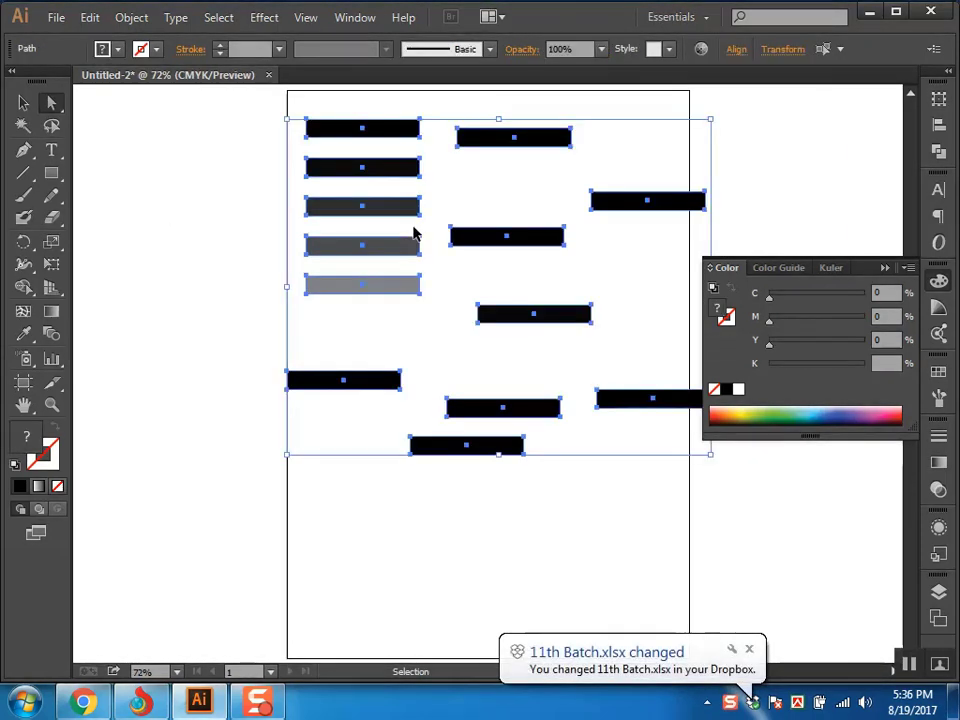
{"action": "key", "text": "Delete"}
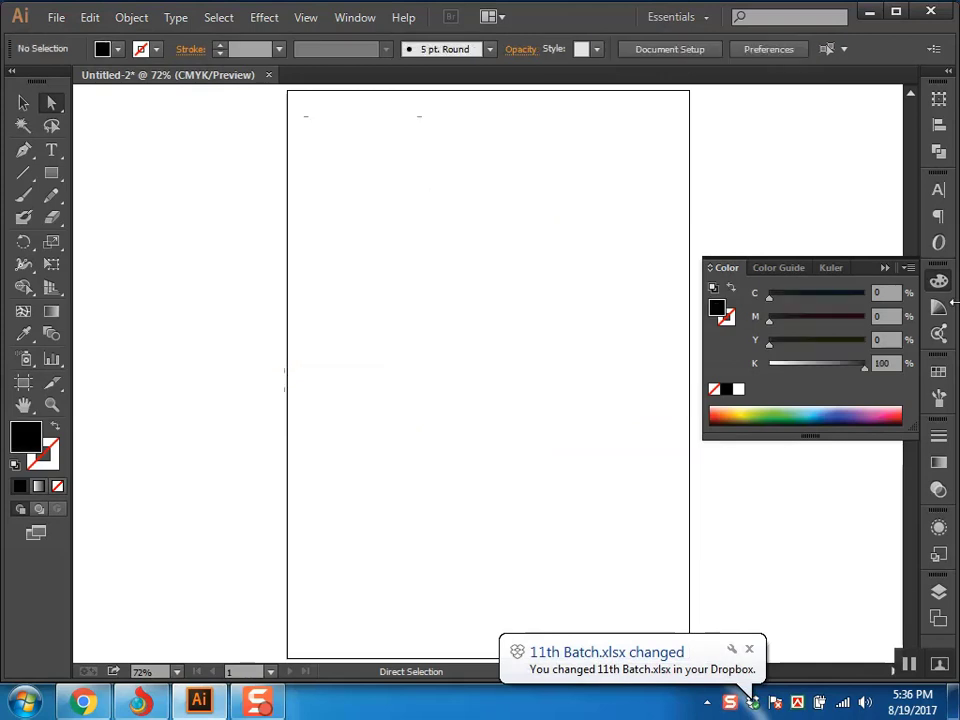
{"action": "left_click", "coordinate": [884, 268]}
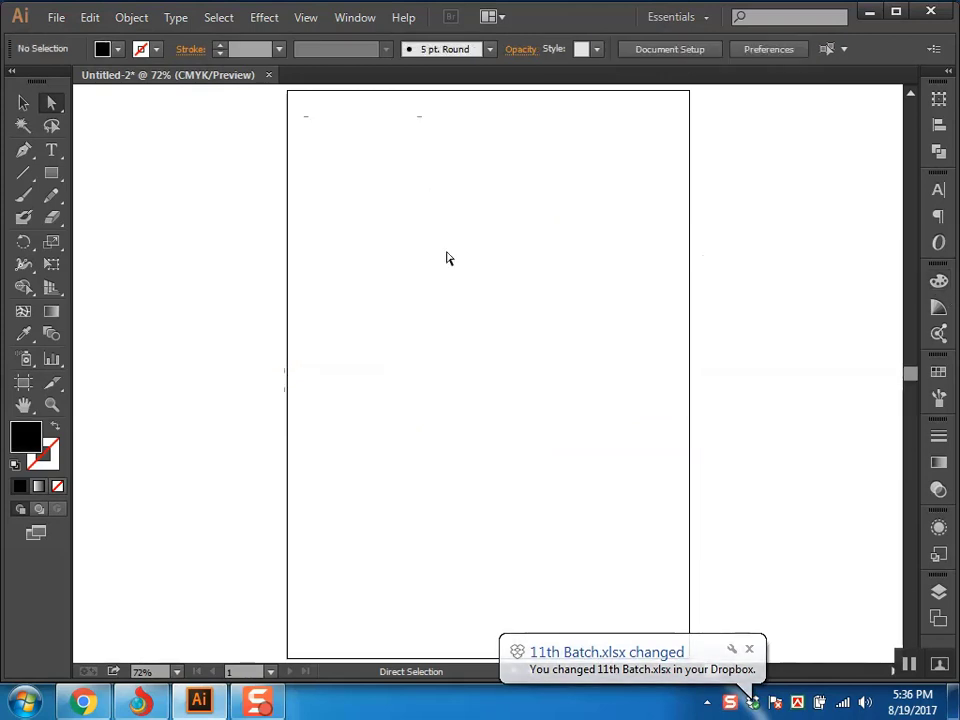
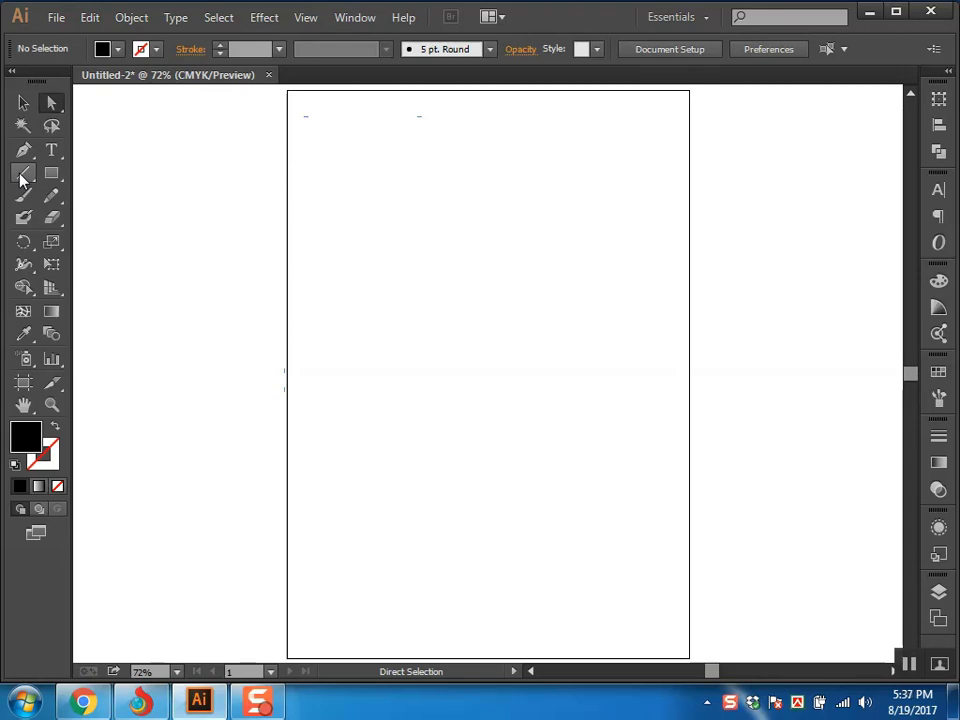
Detach the line tools as a floating toolbar and place it beside the main toolbox at the canvas's upper edge.
{"action": "left_click", "coordinate": [21, 174]}
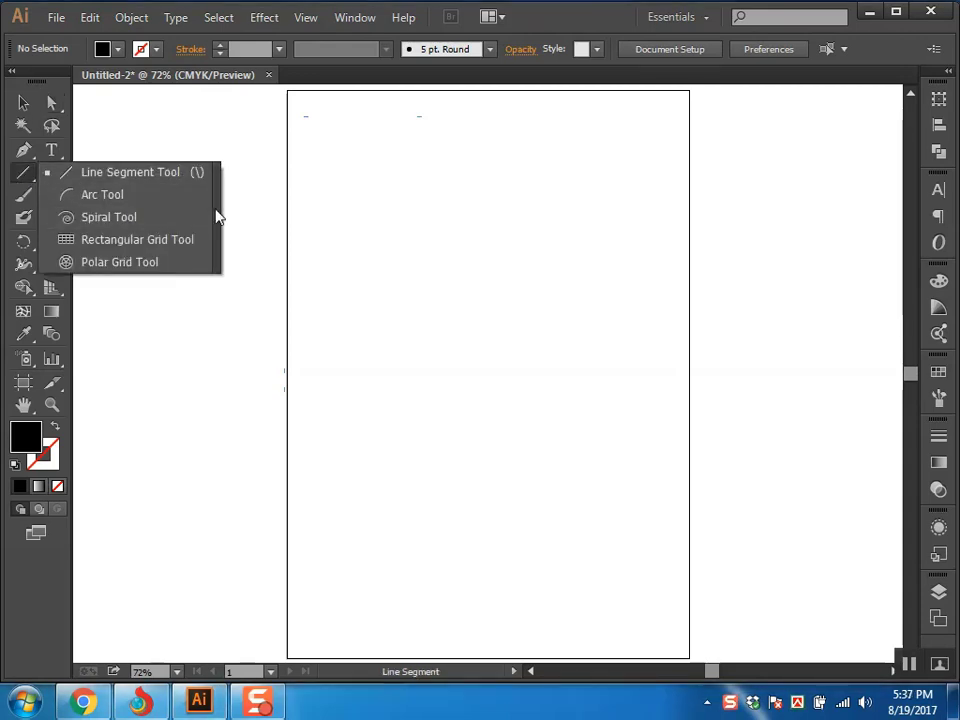
{"action": "left_click", "coordinate": [216, 212]}
{"action": "left_click_drag", "start_coordinate": [176, 193], "coordinate": [153, 97]}
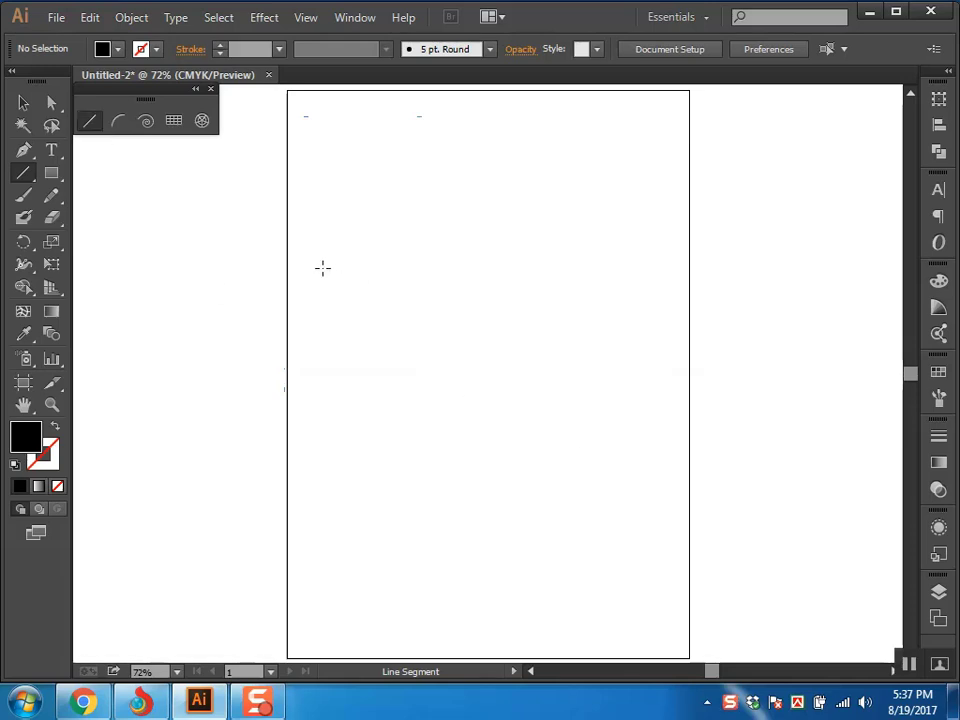
Draw a horizontal line across the upper half of the artboard and give it a black stroke.
{"action": "left_click_drag", "start_coordinate": [322, 267], "coordinate": [616, 268]}
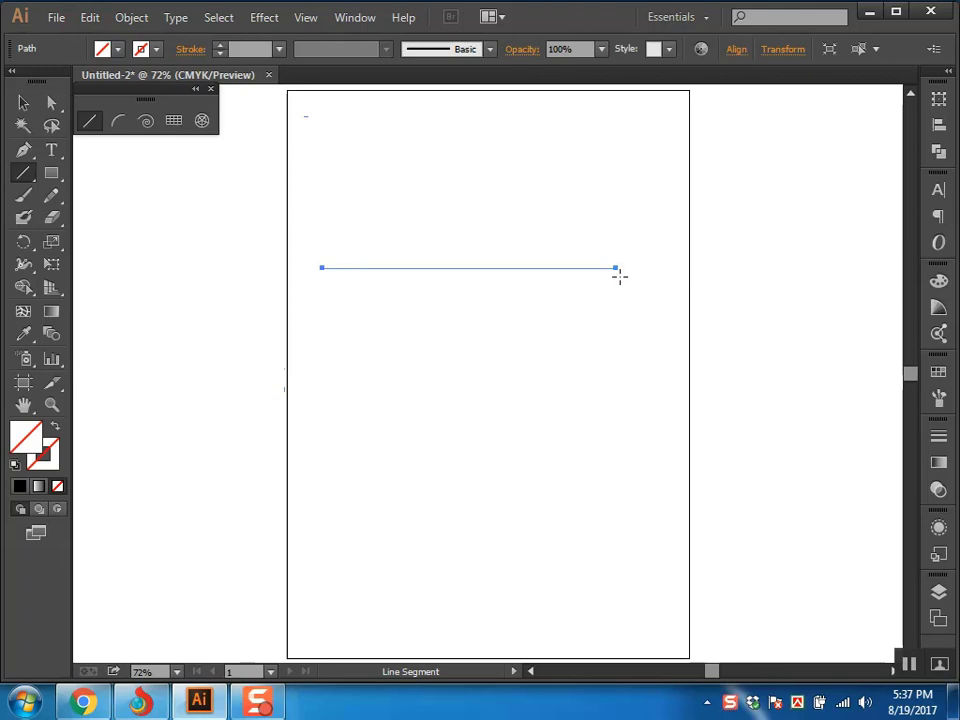
{"action": "left_click", "coordinate": [45, 455]}
{"action": "left_click", "coordinate": [726, 389]}
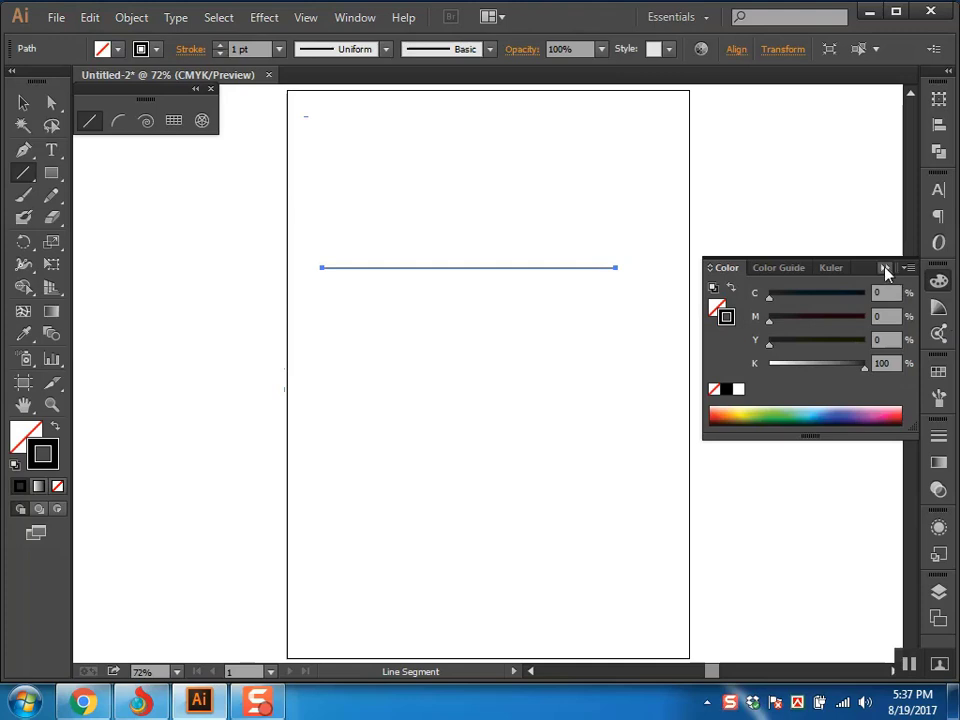
{"action": "left_click", "coordinate": [784, 266]}
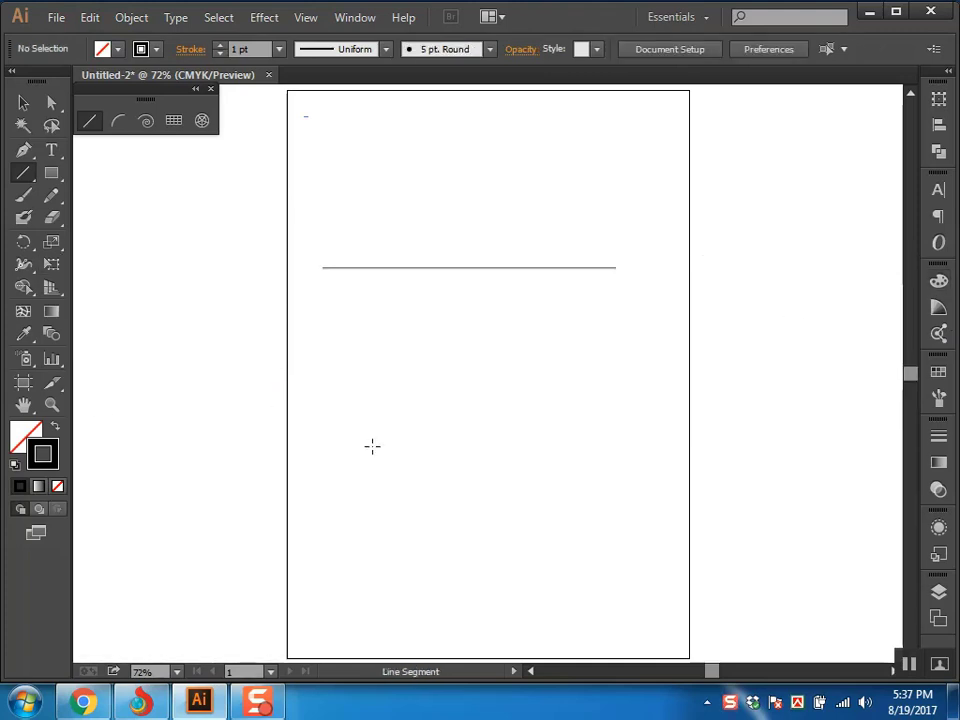
Draw several crossing diagonal lines below the horizontal line with the Line Segment tool.
{"action": "left_click_drag", "start_coordinate": [362, 472], "coordinate": [426, 308]}
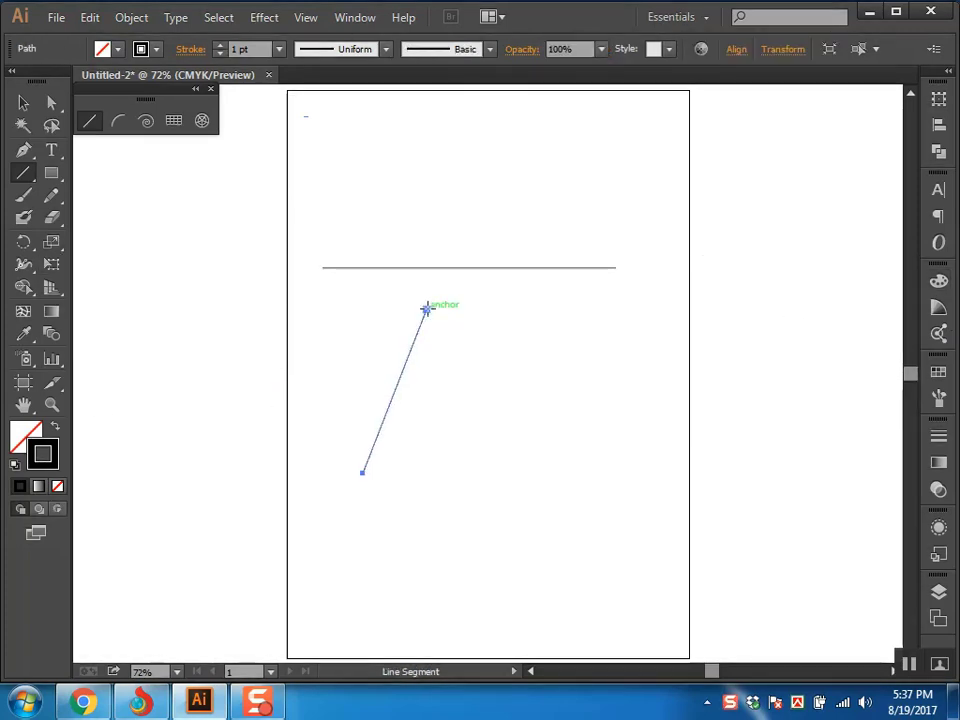
{"action": "left_click_drag", "start_coordinate": [602, 511], "coordinate": [416, 310]}
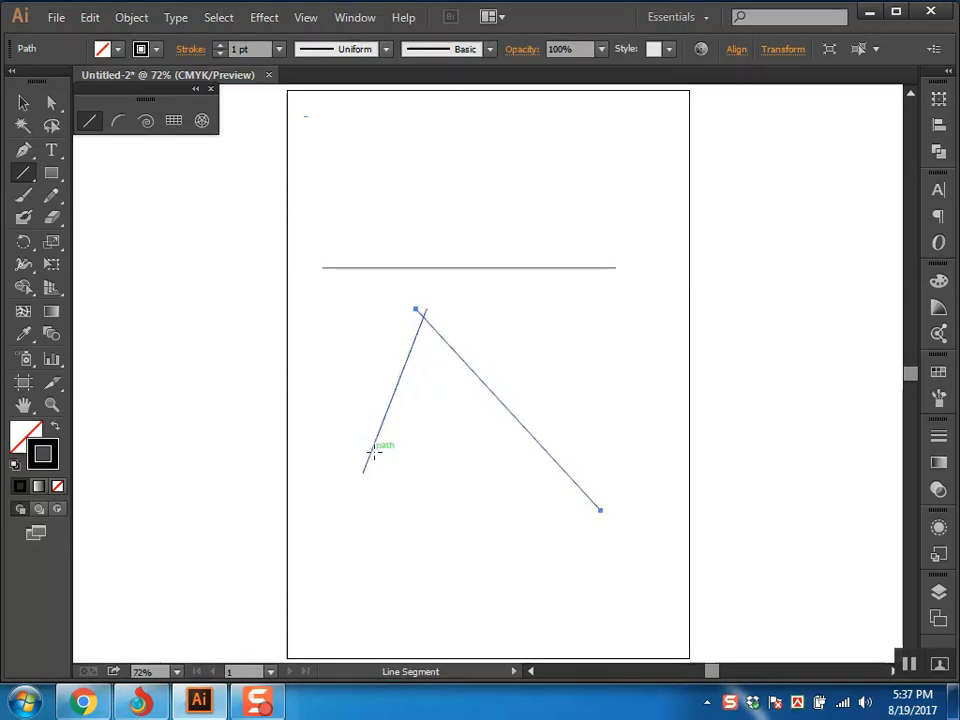
{"action": "mouse_move", "coordinate": [376, 460]}
{"action": "left_mouse_down"}
{"action": "mouse_move", "coordinate": [661, 323]}
{"action": "mouse_move", "coordinate": [571, 531]}
{"action": "left_mouse_up"}
{"action": "left_click_drag", "start_coordinate": [322, 366], "coordinate": [498, 514]}
{"action": "left_click_drag", "start_coordinate": [528, 278], "coordinate": [433, 531]}
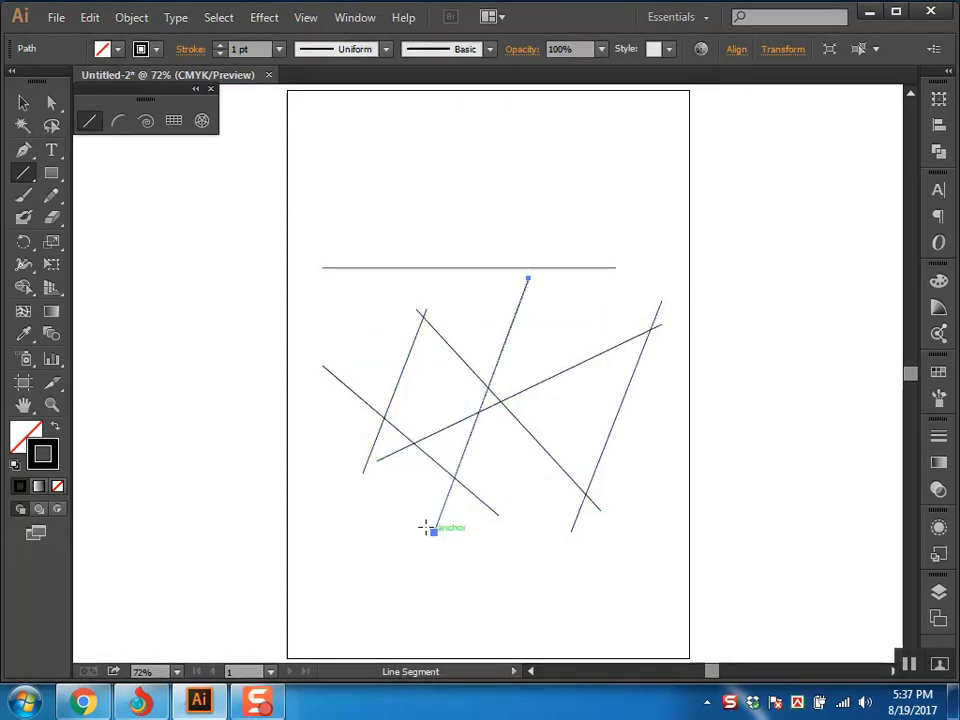
Delete all the lines and check the Line Segment tool's length and angle options without creating a line.
{"action": "key", "text": "ctrl+a"}
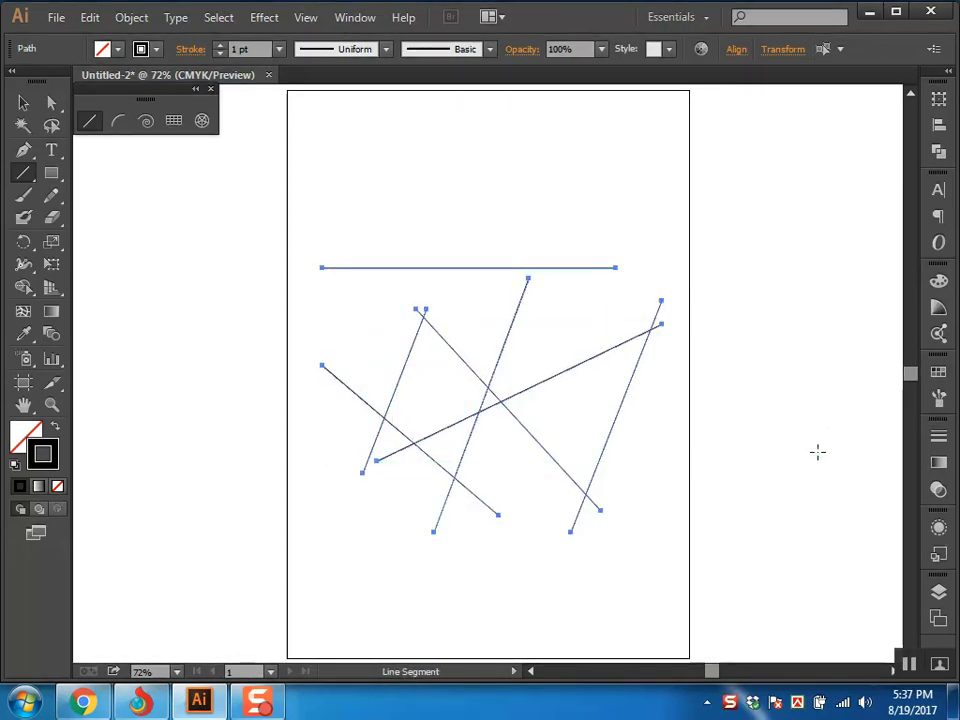
{"action": "key", "text": "Delete"}
{"action": "left_click", "coordinate": [379, 351]}
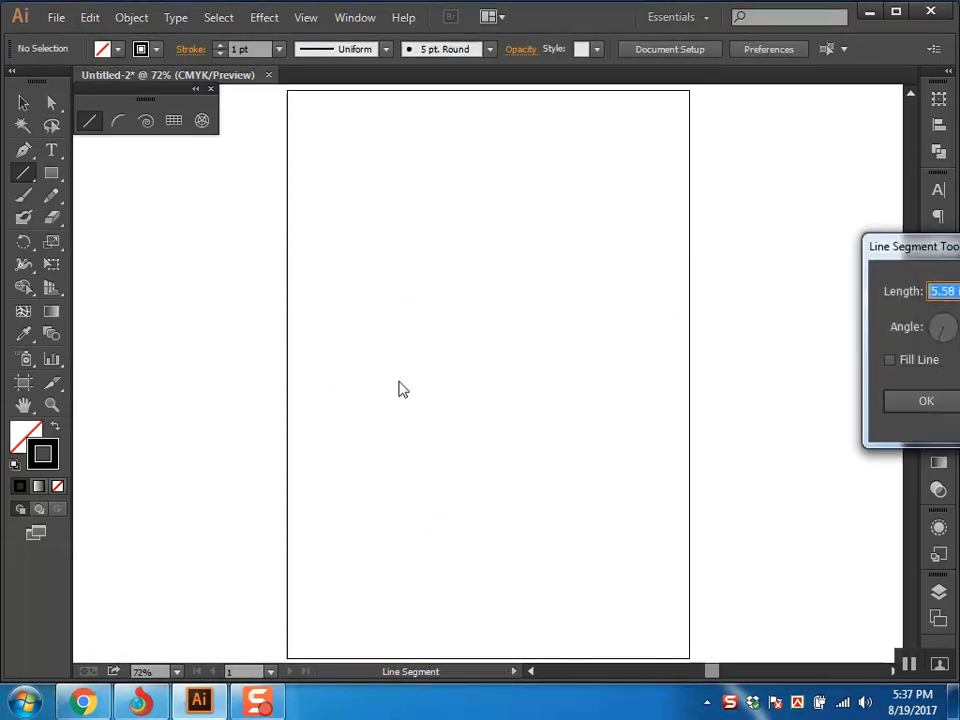
{"action": "left_click_drag", "start_coordinate": [930, 246], "coordinate": [550, 242]}
{"action": "left_click", "coordinate": [638, 399]}
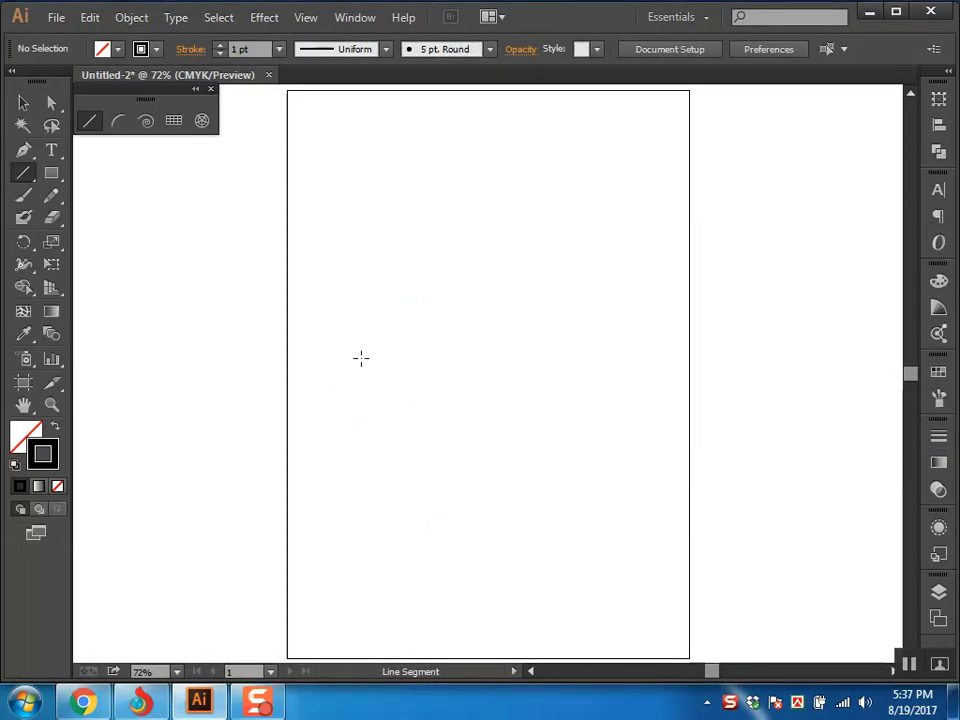
Draw a five-pointed star from five connected line segments in the artboard's upper half, and delete it.
{"action": "mouse_move", "coordinate": [355, 423]}
{"action": "left_mouse_down"}
{"action": "mouse_move", "coordinate": [452, 169]}
{"action": "mouse_move", "coordinate": [523, 422]}
{"action": "mouse_move", "coordinate": [334, 253]}
{"action": "mouse_move", "coordinate": [307, 245]}
{"action": "mouse_move", "coordinate": [527, 253]}
{"action": "mouse_move", "coordinate": [573, 242]}
{"action": "mouse_move", "coordinate": [360, 401]}
{"action": "mouse_move", "coordinate": [355, 423]}
{"action": "left_mouse_up"}
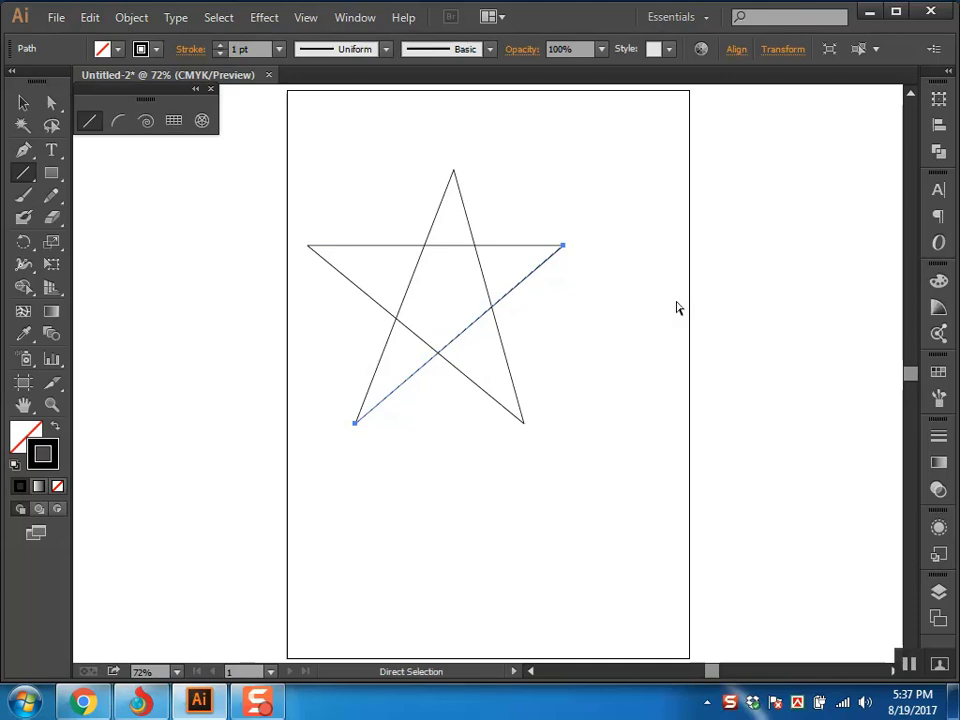
{"action": "key", "text": "ctrl+a"}
{"action": "key", "text": "Delete"}
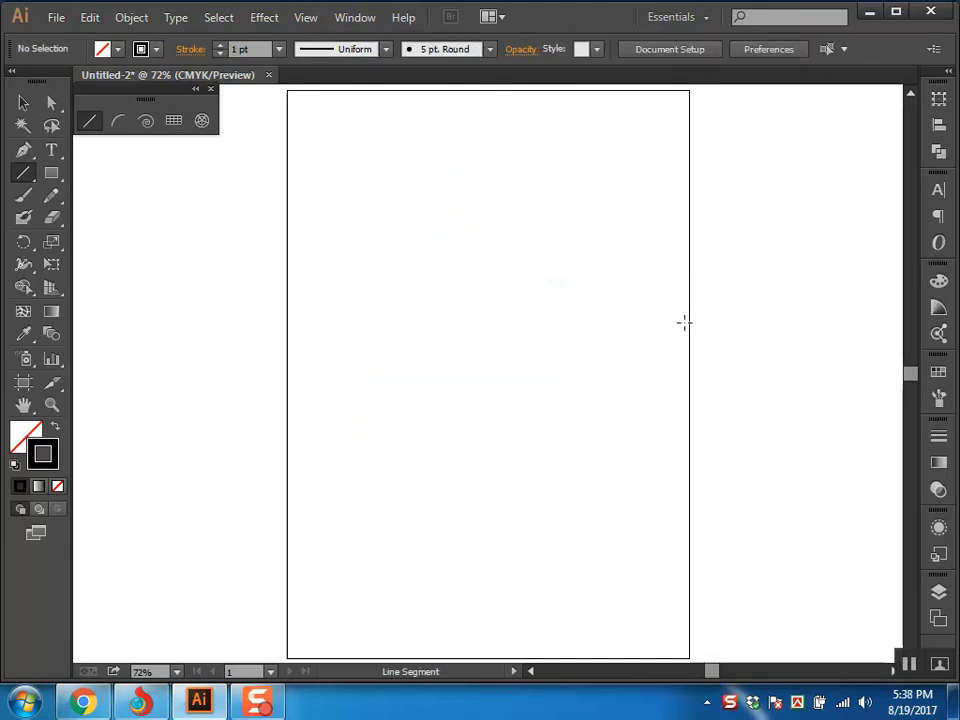
Draw a small arc in the upper part of the artboard and place a copy just to its right.
{"action": "left_click", "coordinate": [117, 122]}
{"action": "left_click_drag", "start_coordinate": [380, 248], "coordinate": [344, 177]}
{"action": "key", "text": "ctrl"}
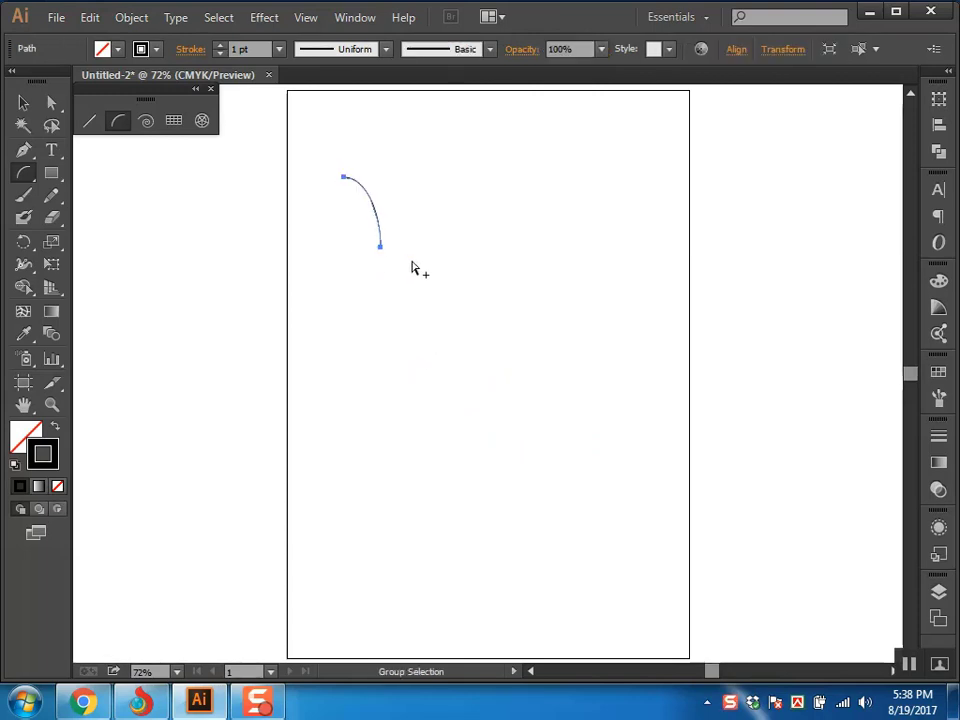
{"action": "left_click_drag", "start_coordinate": [390, 252], "coordinate": [402, 254]}
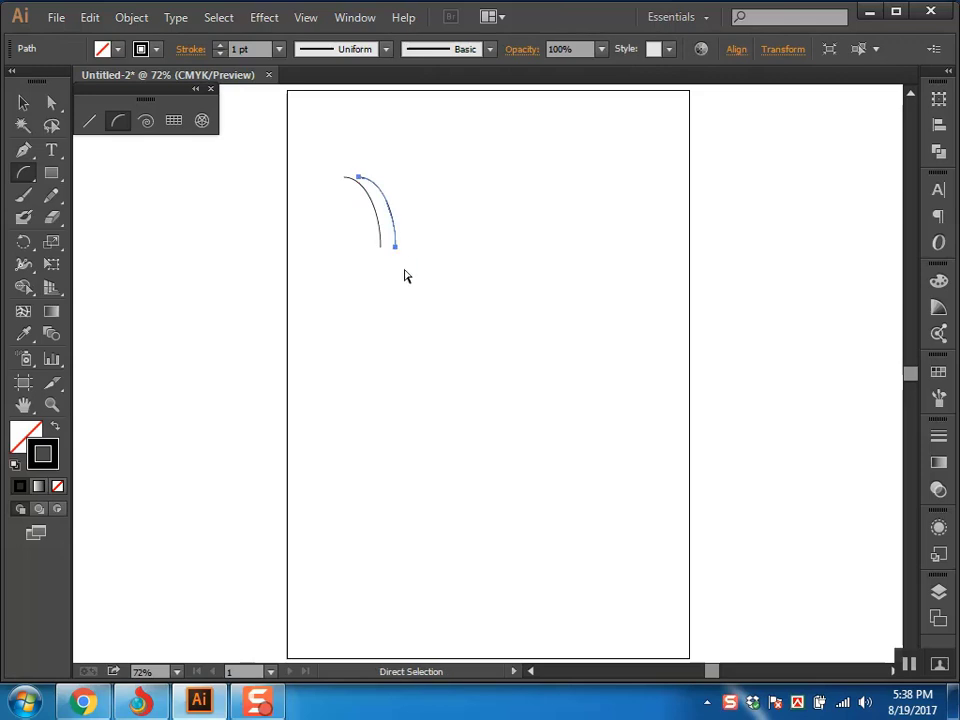
Repeat the arc's duplication nine times to build an evenly spaced row of arcs.
{"action": "key", "text": "ctrl+d"}
{"action": "key", "text": "ctrl+d"}
{"action": "key", "text": "ctrl+d"}
{"action": "key", "text": "ctrl+d"}
{"action": "key", "text": "ctrl+d"}
{"action": "key", "text": "ctrl+d"}
{"action": "key", "text": "ctrl+d"}
{"action": "key", "text": "ctrl+d"}
{"action": "key", "text": "ctrl+d"}
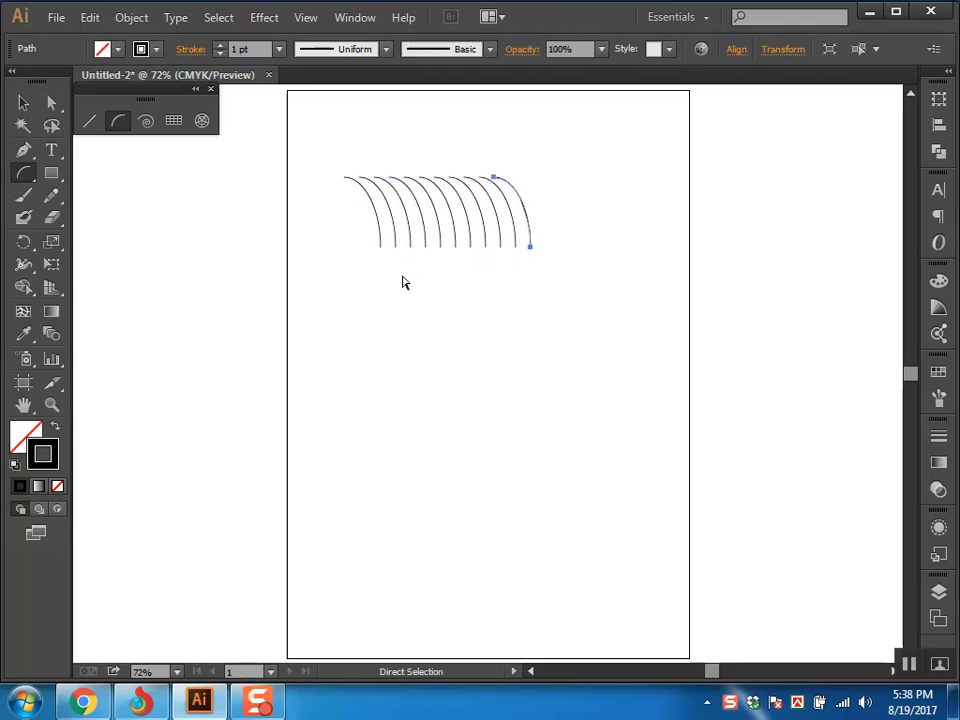
Undo all the repeated copies, the first copy and the original arc.
{"action": "key", "text": "ctrl+z"}
{"action": "key", "text": "ctrl+z"}
{"action": "key", "text": "ctrl+z"}
{"action": "key", "text": "ctrl+z"}
{"action": "key", "text": "ctrl+z"}
{"action": "key", "text": "ctrl+z"}
{"action": "key", "text": "ctrl+z"}
{"action": "key", "text": "ctrl+z"}
{"action": "key", "text": "ctrl+z"}
{"action": "key", "text": "ctrl+z"}
{"action": "key", "text": "ctrl+z"}
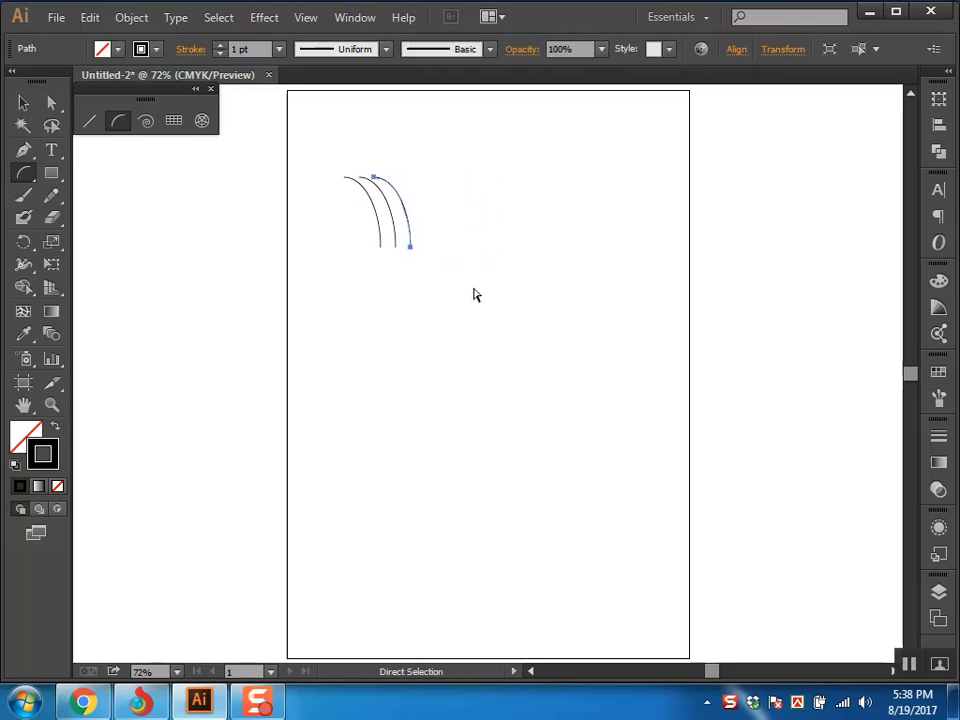
Create an open arc with X length 0.75 in, Y length 1.45 in, base along the X Axis and slope 50.
{"action": "left_click", "coordinate": [389, 276]}
{"action": "left_click_drag", "start_coordinate": [489, 210], "coordinate": [611, 147]}
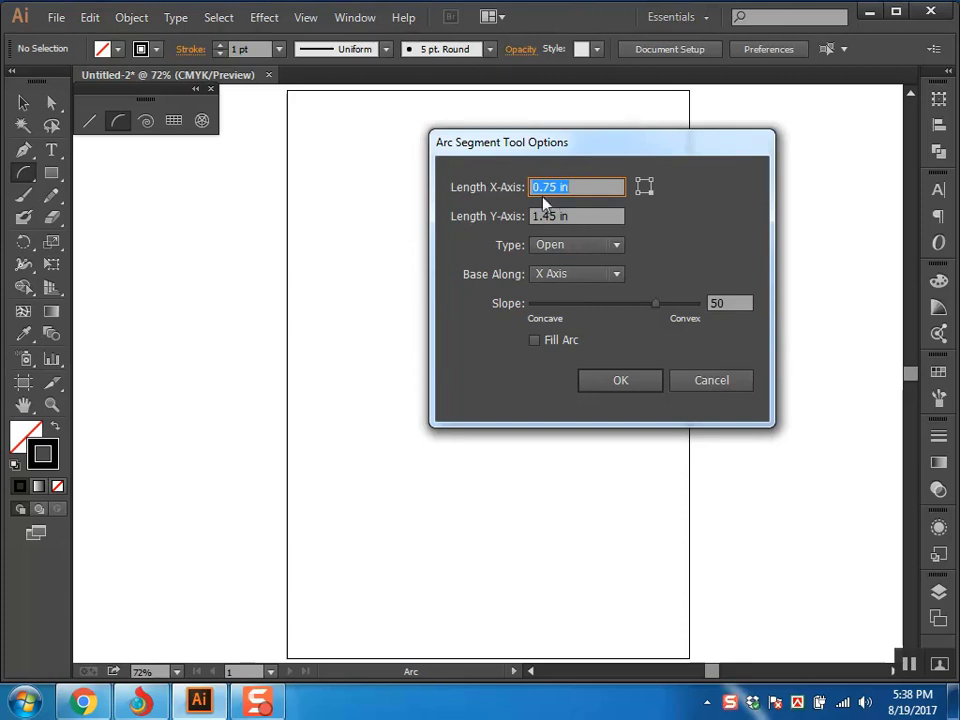
{"action": "left_click", "coordinate": [556, 250]}
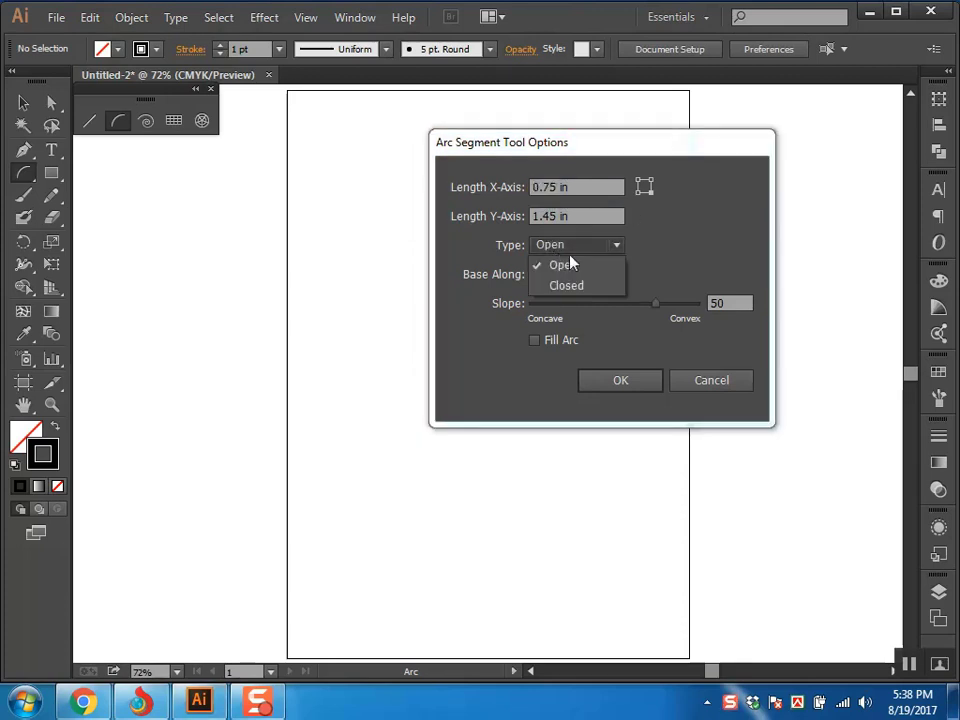
{"action": "left_click", "coordinate": [570, 262]}
{"action": "left_click", "coordinate": [579, 280]}
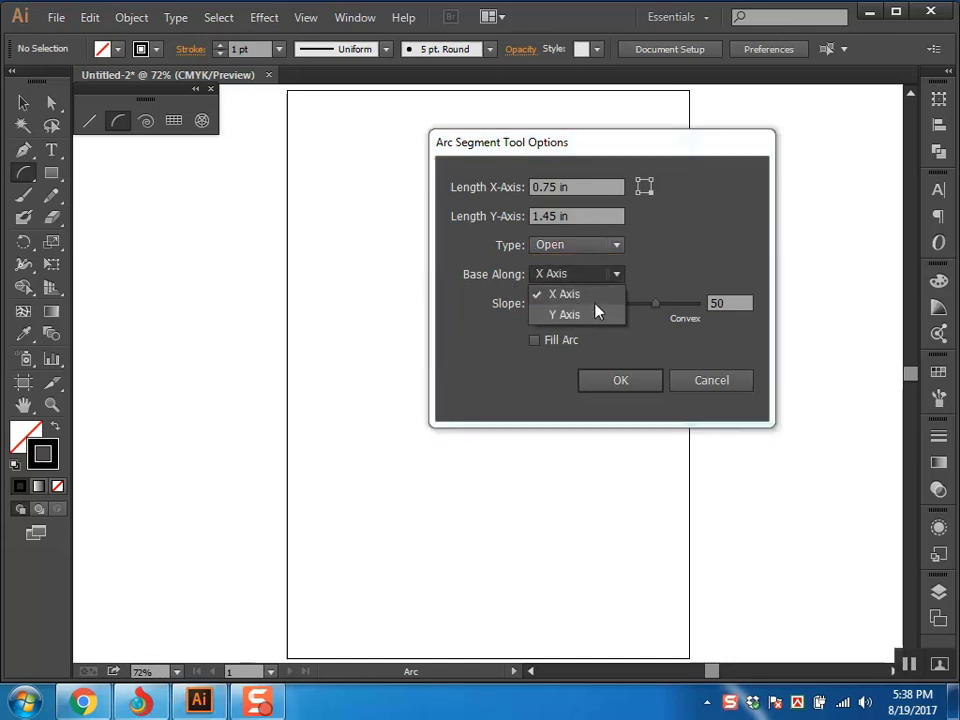
{"action": "left_click", "coordinate": [689, 291]}
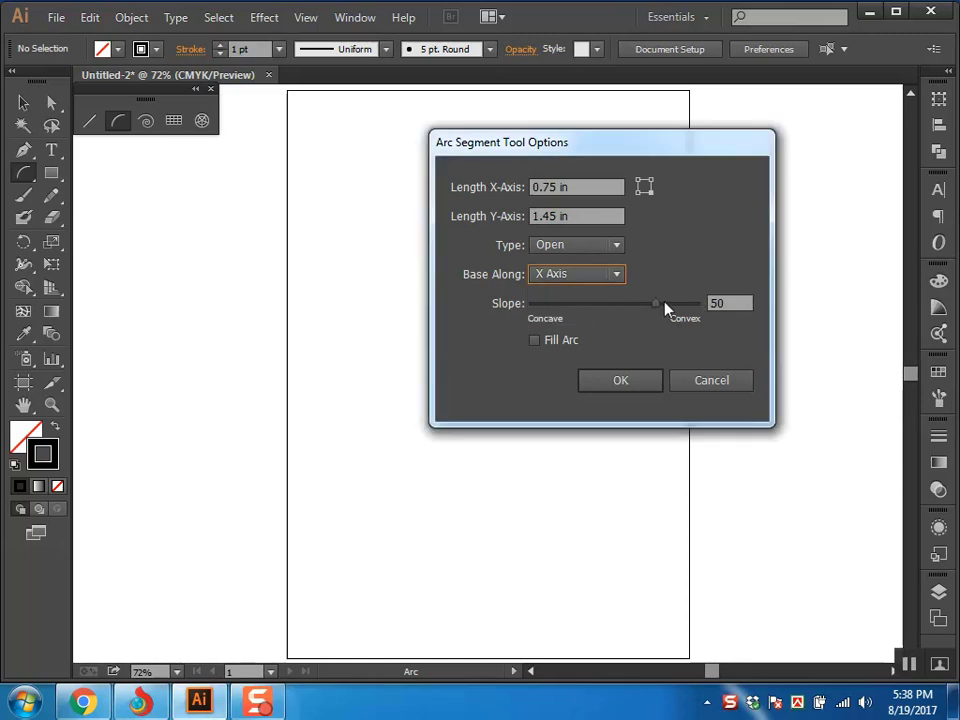
{"action": "left_click", "coordinate": [620, 381]}
Draw three large arcs in different directions across the artboard, and delete all the arcs.
{"action": "left_click_drag", "start_coordinate": [461, 284], "coordinate": [622, 551]}
{"action": "left_click_drag", "start_coordinate": [581, 216], "coordinate": [253, 561]}
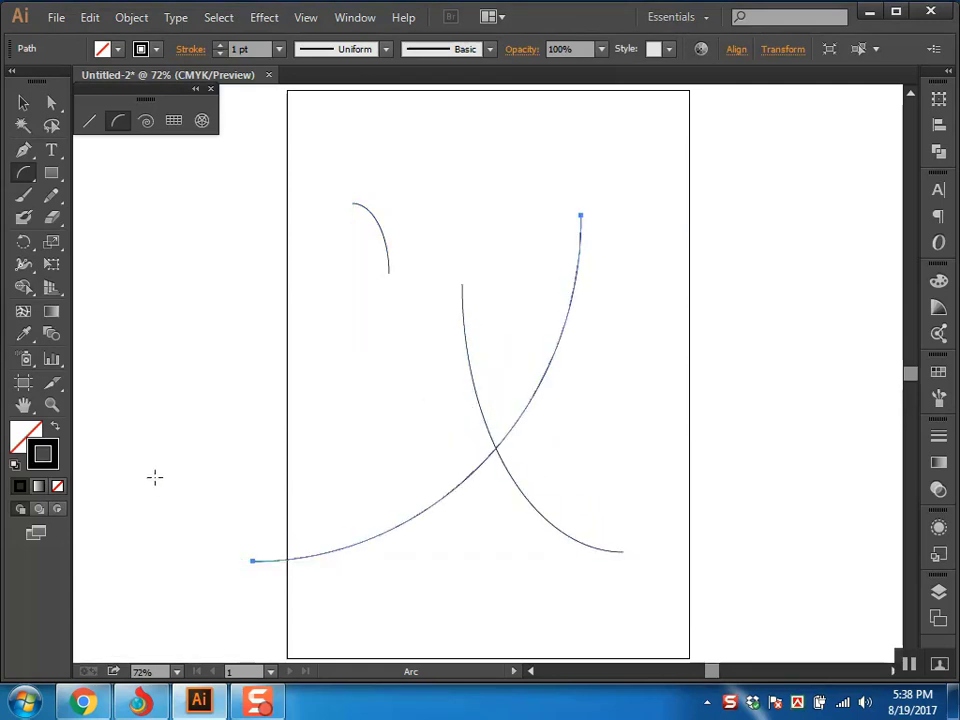
{"action": "left_click_drag", "start_coordinate": [154, 471], "coordinate": [431, 144]}
{"action": "key", "text": "ctrl+a"}
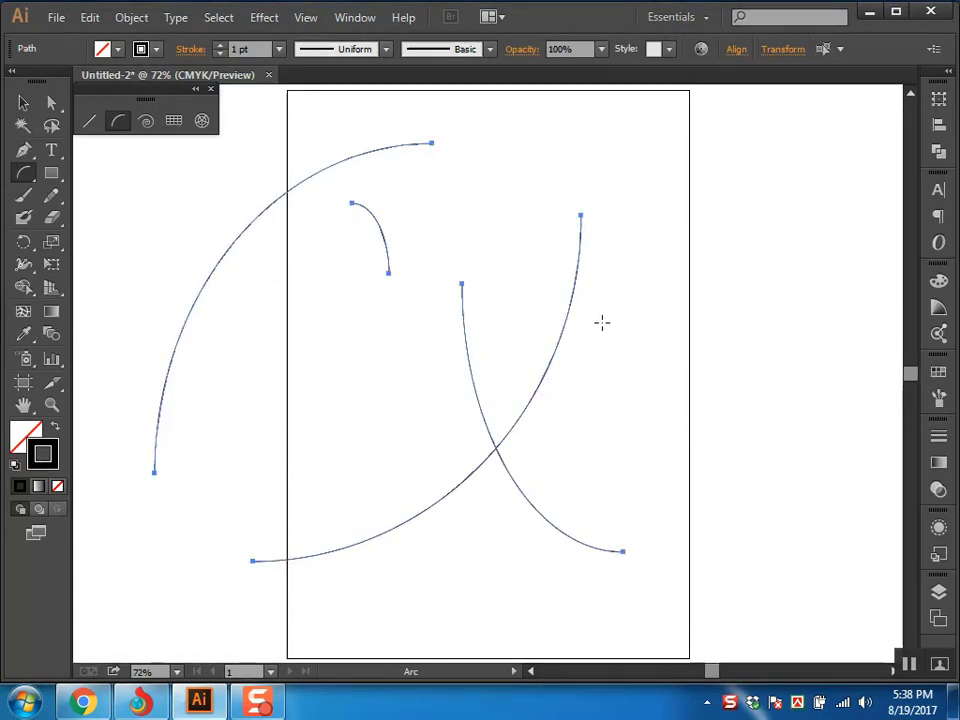
{"action": "key", "text": "Delete"}
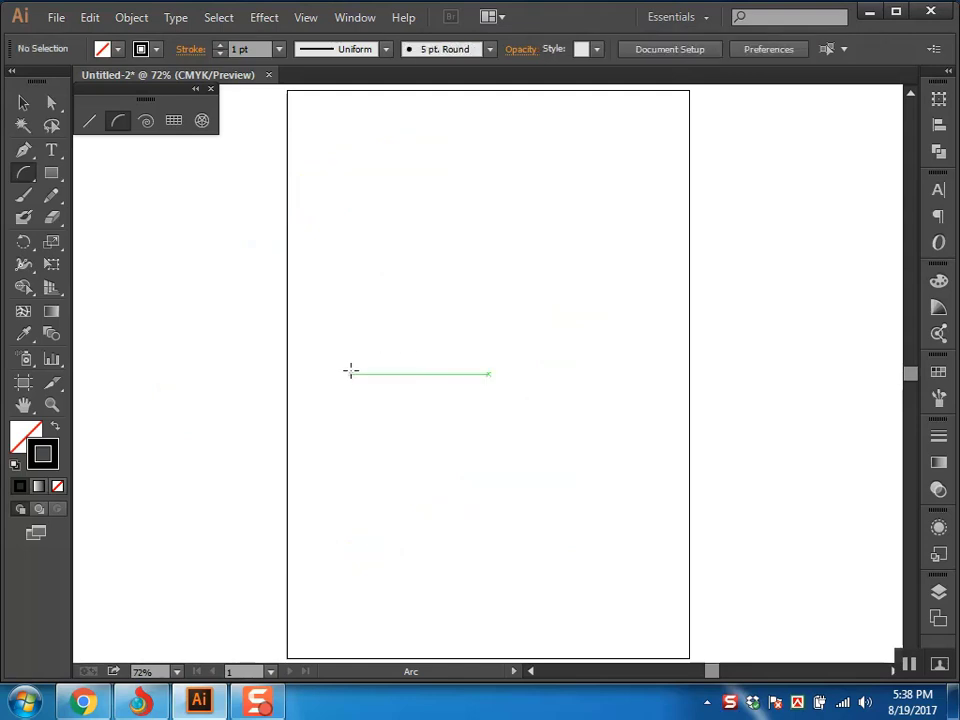
Draw four alternately curving arcs end to end as a nearly closed shape, and delete them all.
{"action": "left_click_drag", "start_coordinate": [351, 372], "coordinate": [600, 405]}
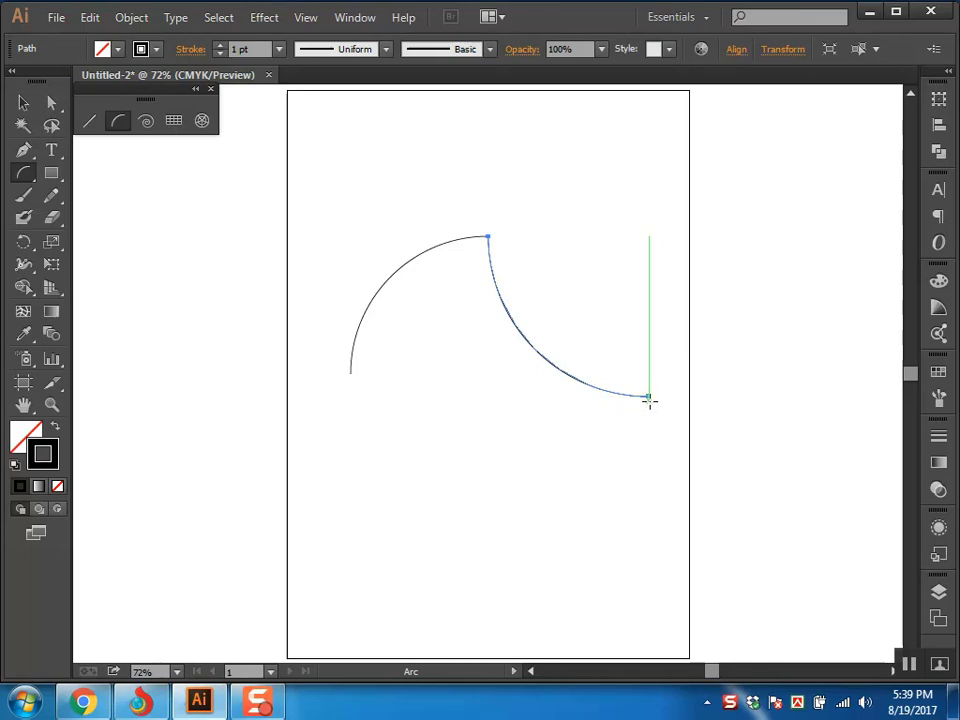
{"action": "left_click_drag", "start_coordinate": [648, 396], "coordinate": [350, 375]}
{"action": "left_click", "coordinate": [414, 273], "text": "ctrl"}
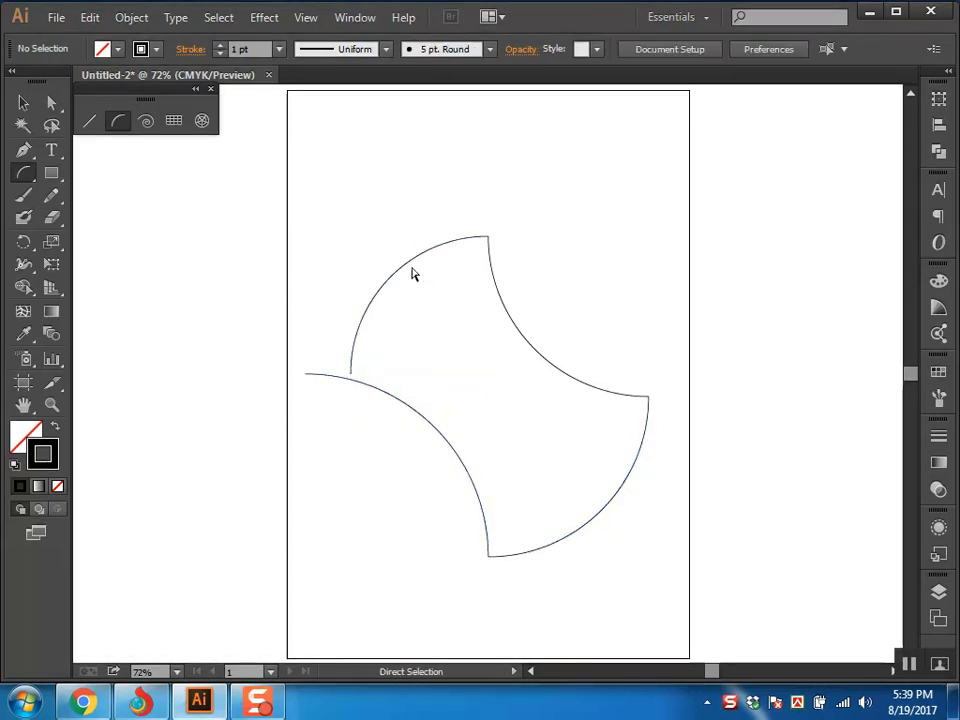
{"action": "key", "text": "a"}
{"action": "key", "text": "ctrl+a"}
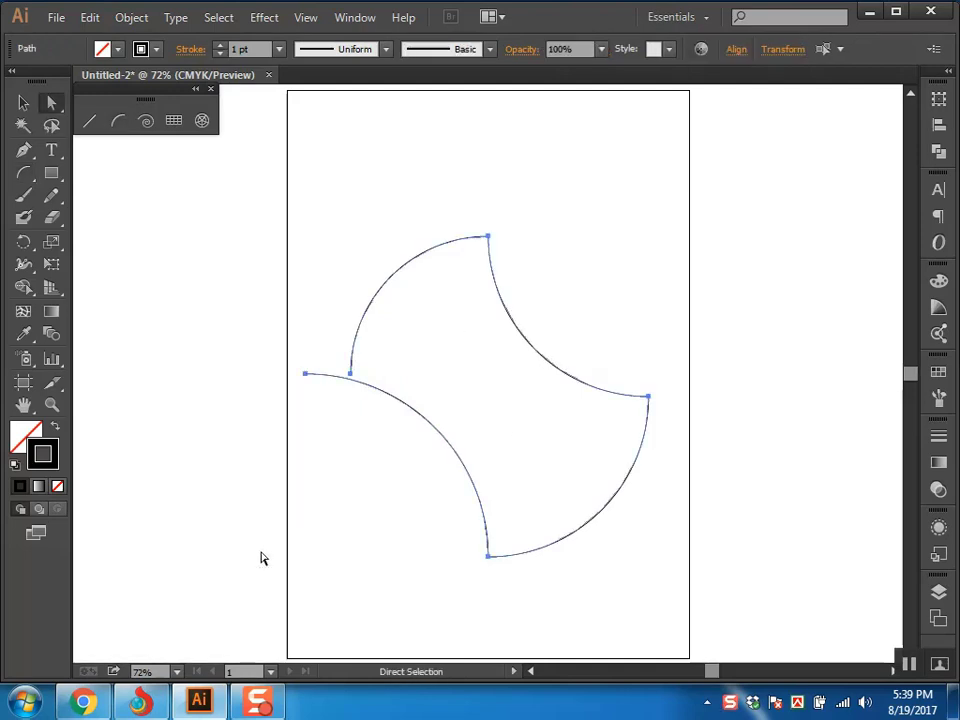
{"action": "key", "text": "Delete"}
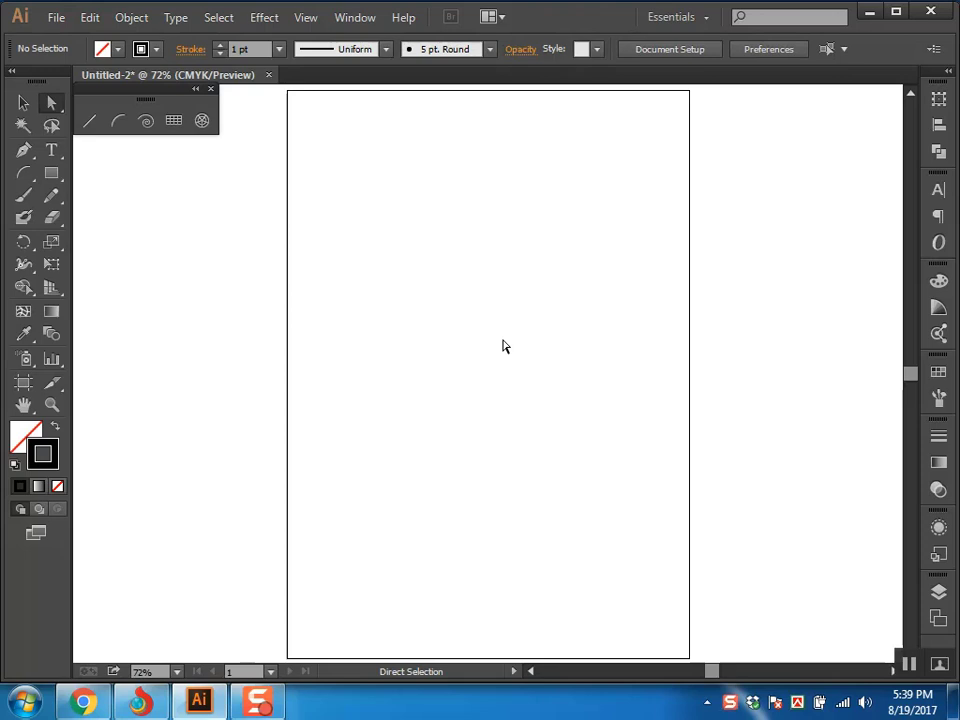
Draw a freehand spiral in the upper part of the artboard and undo it.
{"action": "left_click", "coordinate": [145, 122]}
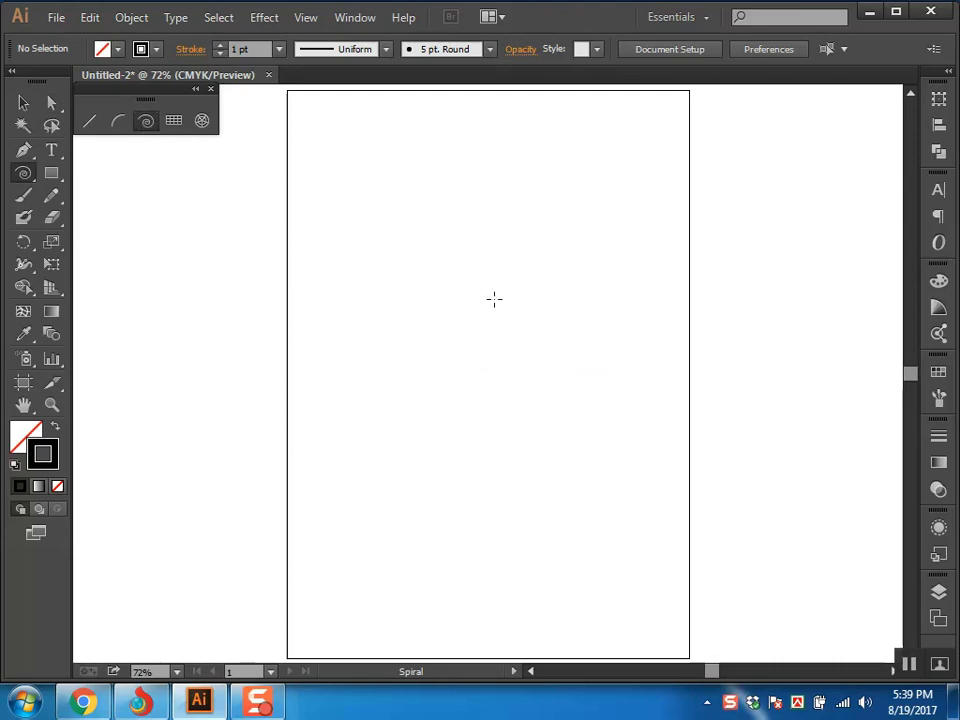
{"action": "left_click_drag", "start_coordinate": [385, 247], "coordinate": [472, 218]}
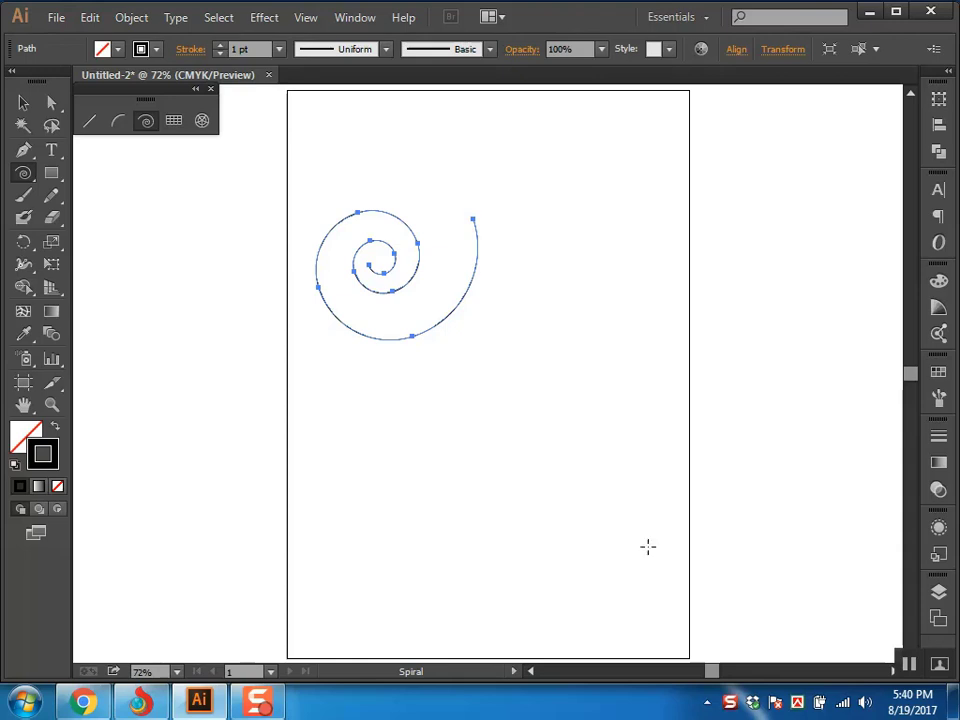
{"action": "key", "text": "ctrl+z"}
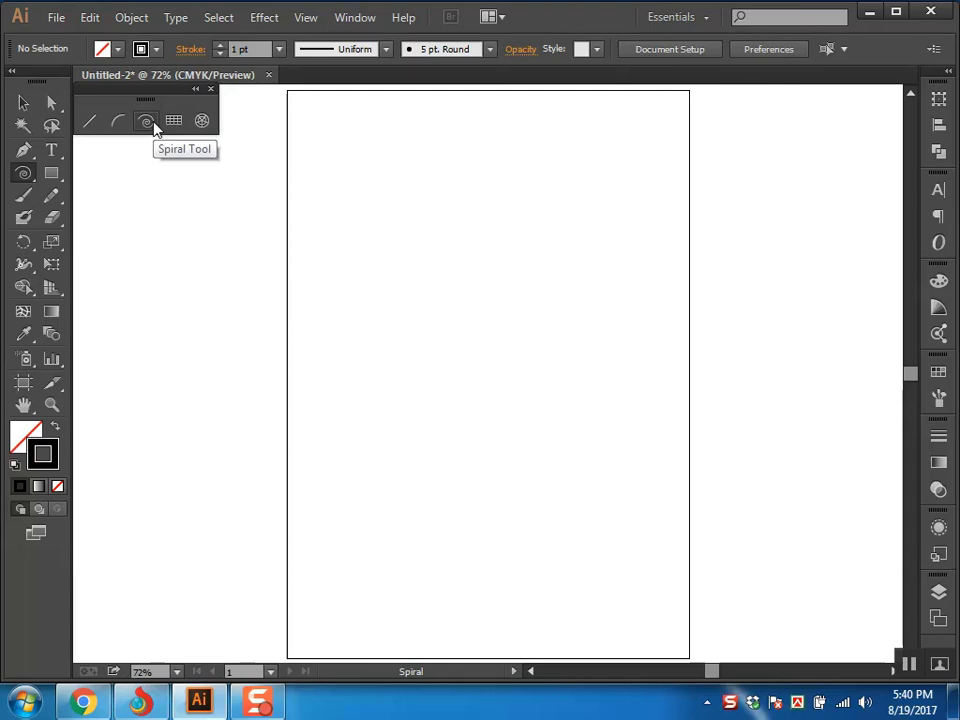
Create a spiral near the artboard's centre with radius 1.9218 in, decay 80% and an increased segment count, and deselect it.
{"action": "left_click", "coordinate": [508, 306]}
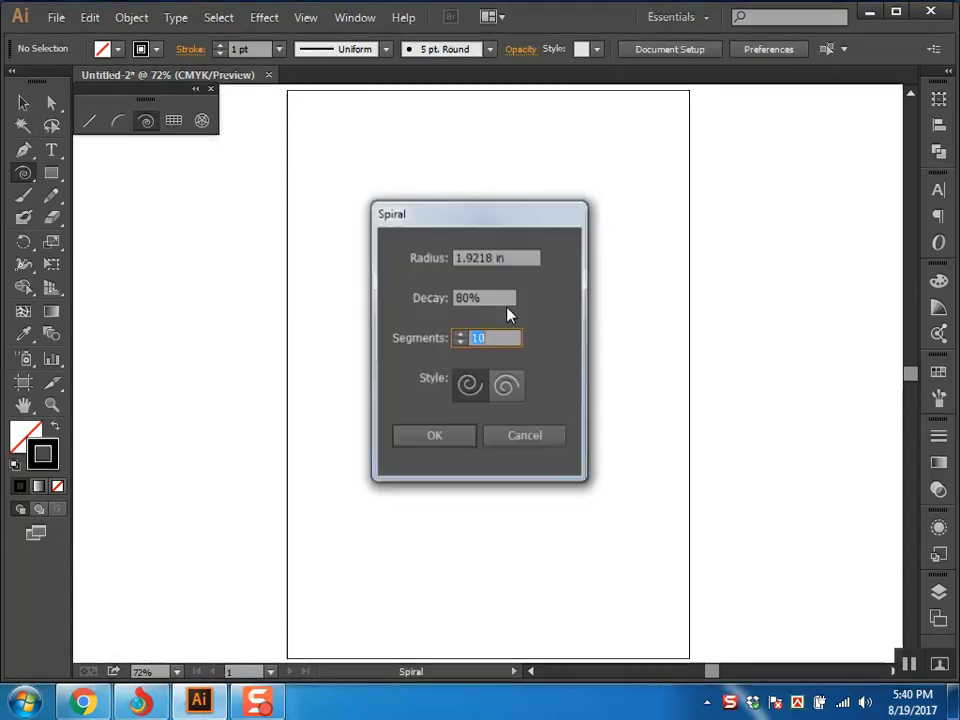
{"action": "left_click_drag", "start_coordinate": [500, 220], "coordinate": [630, 160]}
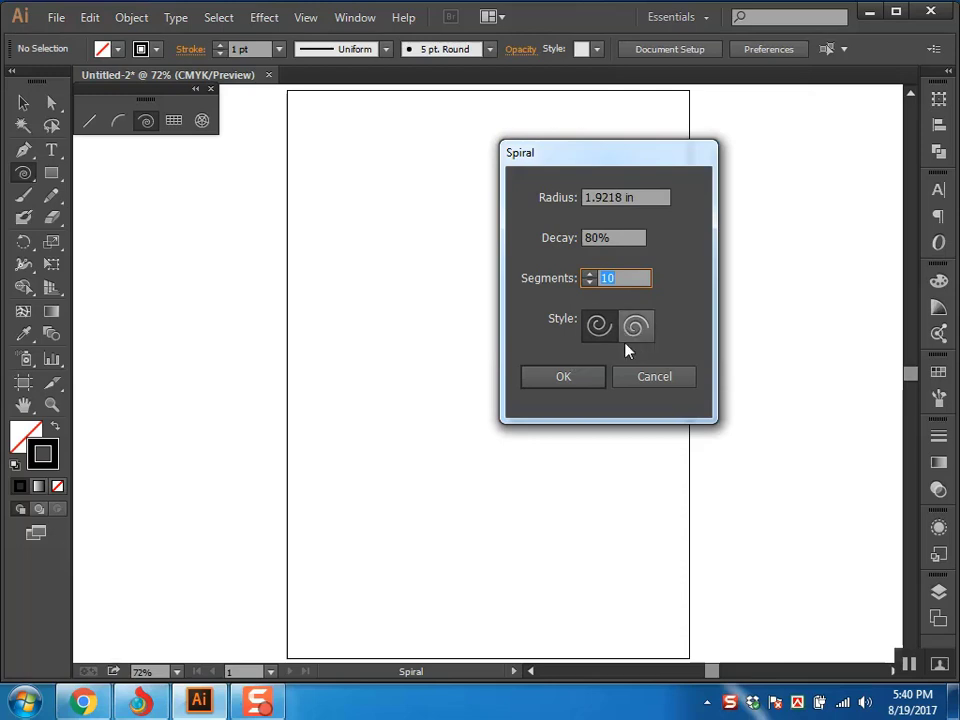
{"action": "left_click", "coordinate": [593, 273]}
{"action": "left_click", "coordinate": [593, 273]}
{"action": "left_click", "coordinate": [593, 273]}
{"action": "left_click", "coordinate": [593, 273]}
{"action": "left_click", "coordinate": [593, 273]}
{"action": "left_click", "coordinate": [593, 273]}
{"action": "left_click", "coordinate": [603, 375]}
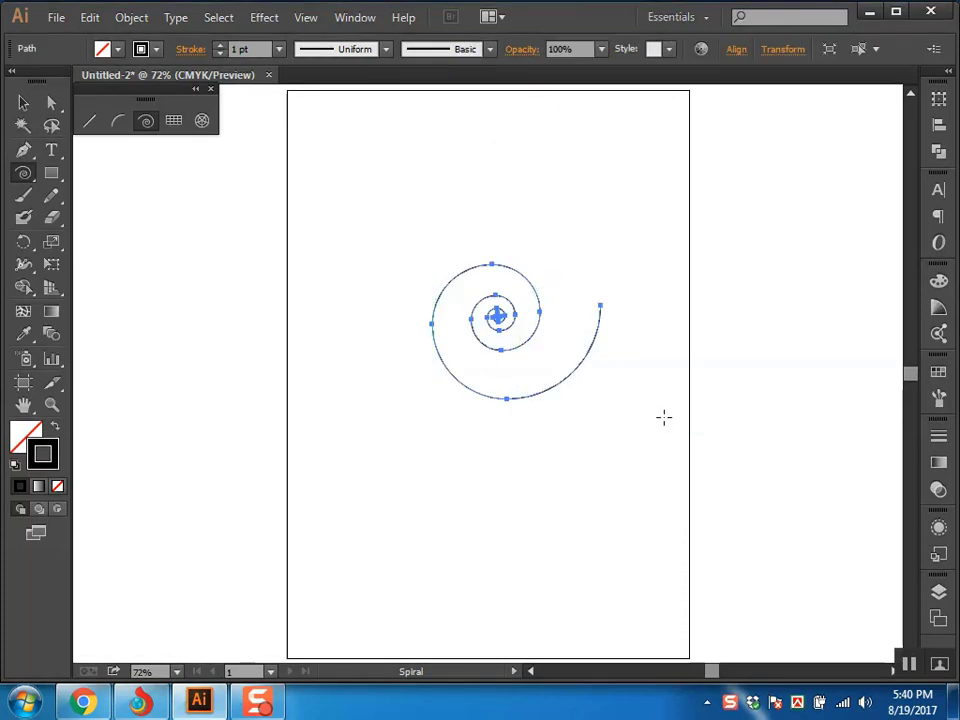
{"action": "key", "text": "ctrl+shift+a"}
{"action": "scroll", "coordinate": [526, 263], "scroll_direction": "up", "scroll_amount": 4}
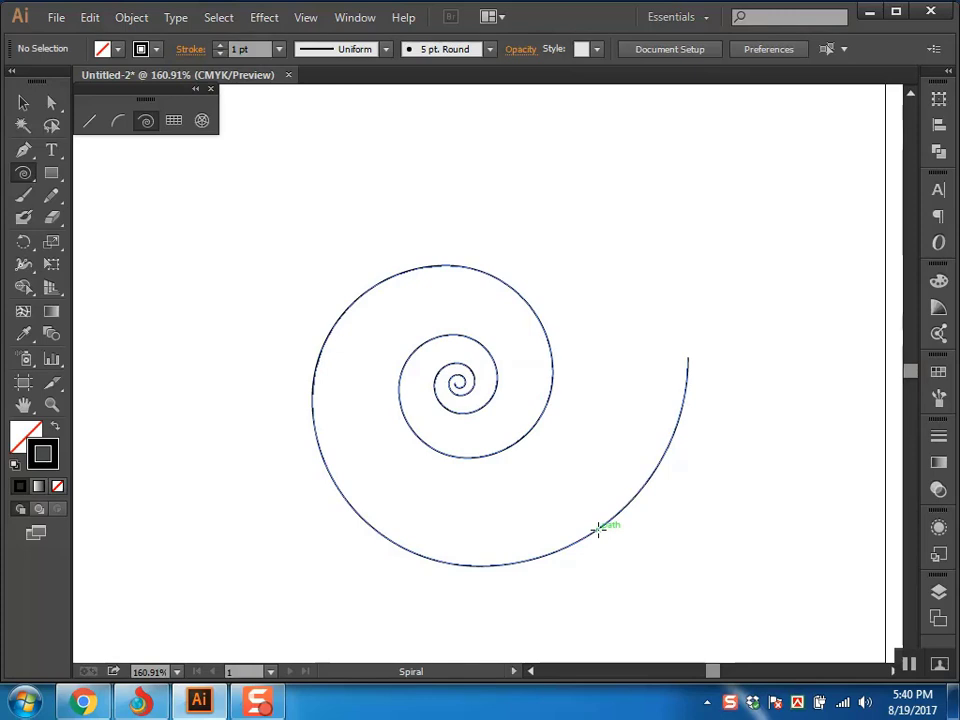
Create a spiral with 5 segments, move it to the artboard's upper-right corner and deselect it.
{"action": "left_click", "coordinate": [641, 300]}
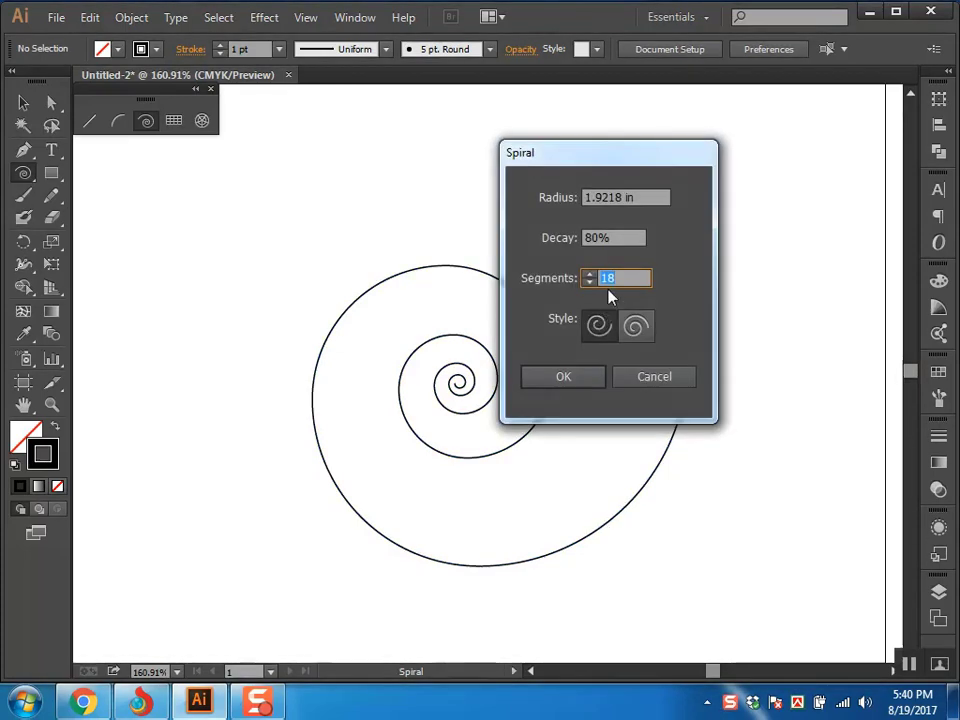
{"action": "type", "text": "5"}
{"action": "key", "text": "Return"}
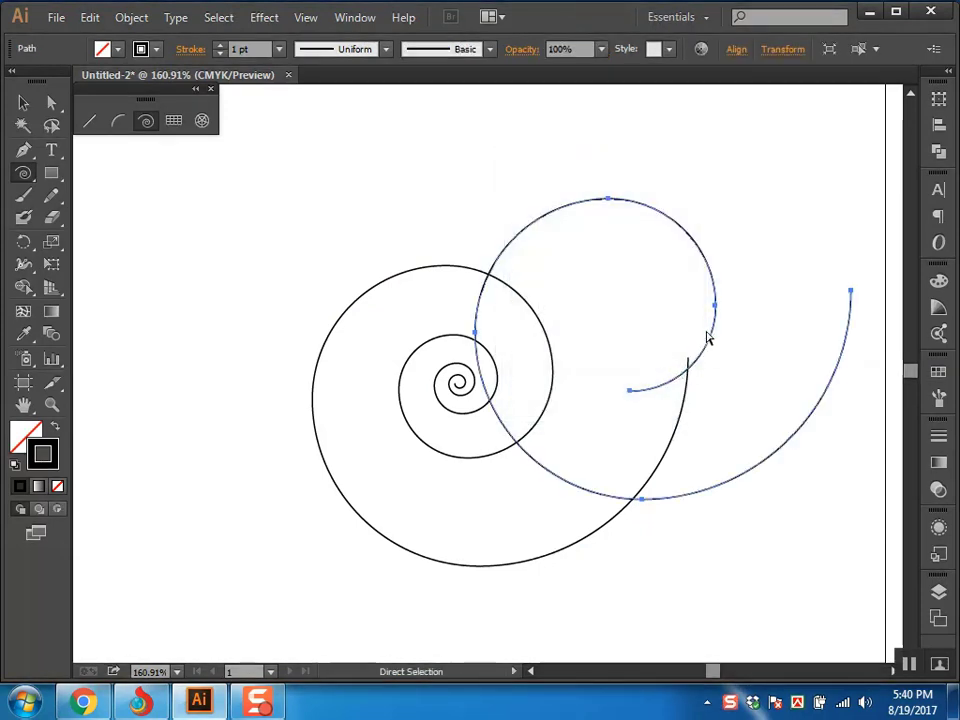
{"action": "key", "text": "ctrl+1"}
{"action": "left_click_drag", "start_coordinate": [634, 336], "coordinate": [731, 190]}
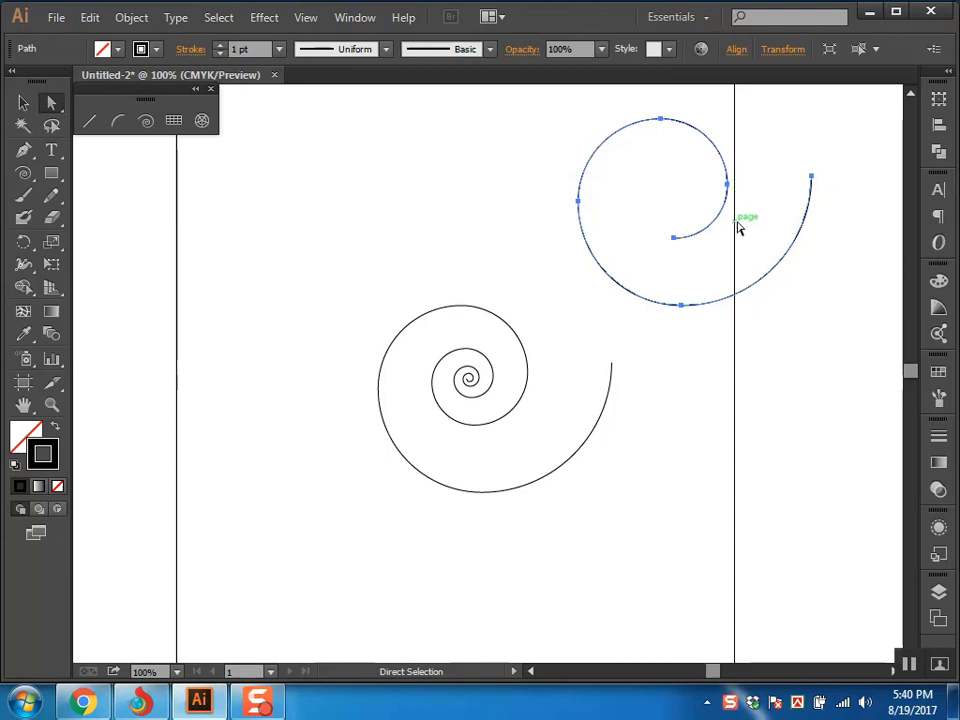
{"action": "left_click", "coordinate": [765, 321]}
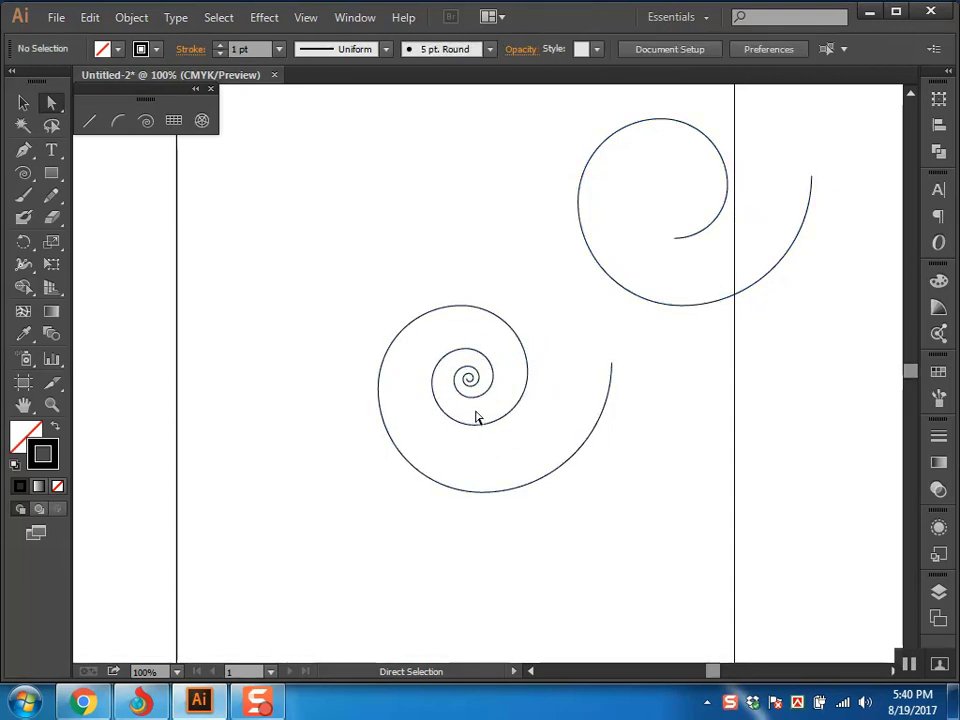
Create a spiral in the artboard's upper-left area with radius 1.9218 in, decay 80% and 30 segments, and deselect it.
{"action": "left_click", "coordinate": [146, 120]}
{"action": "left_click", "coordinate": [307, 212]}
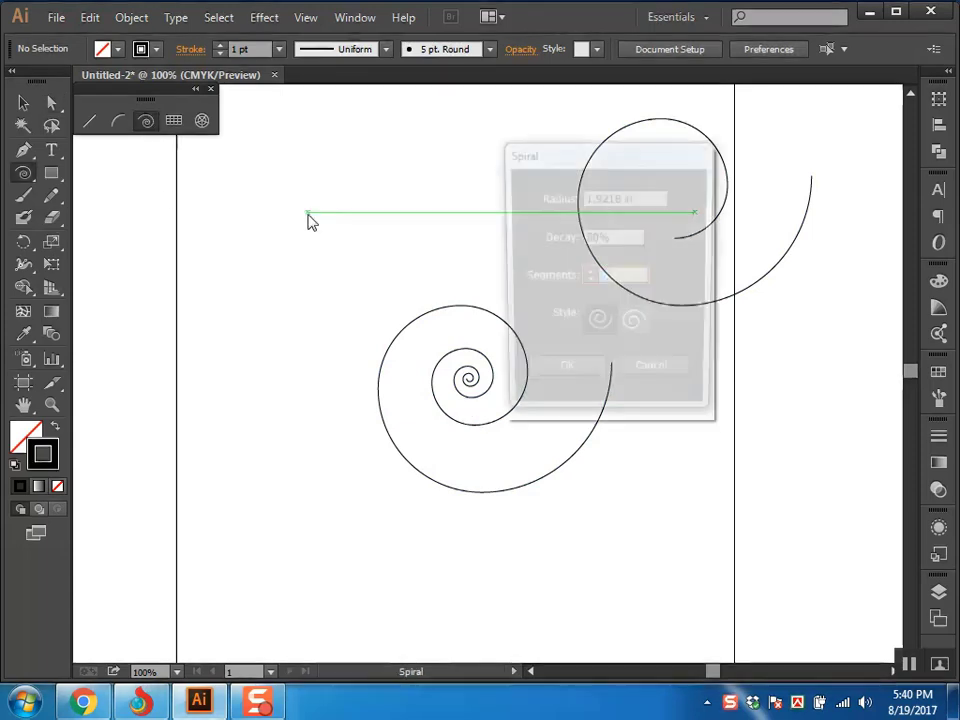
{"action": "left_click", "coordinate": [624, 198]}
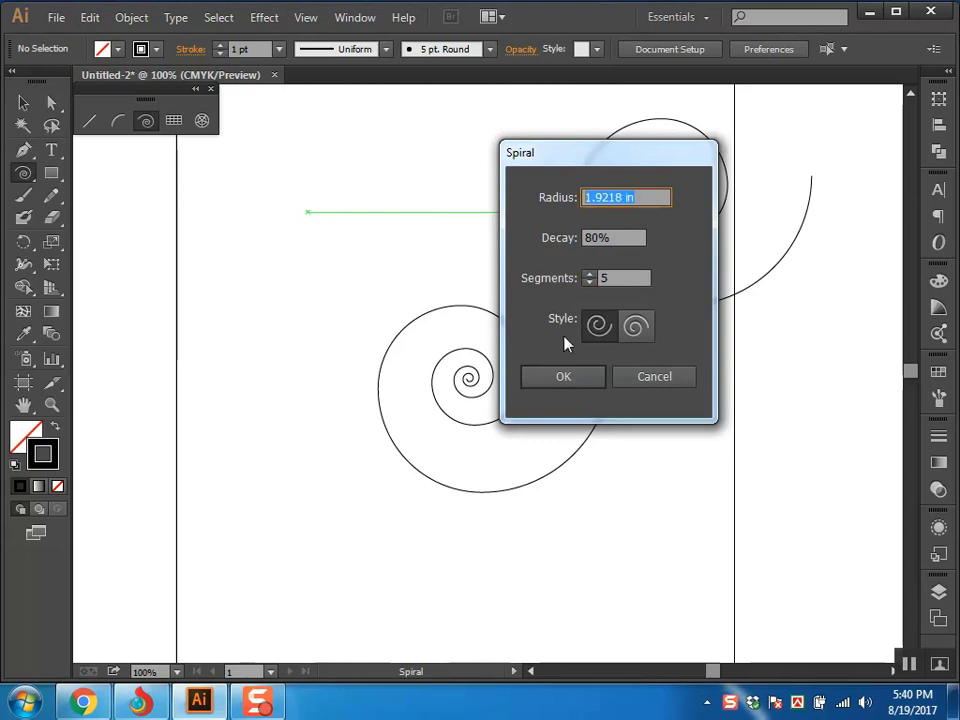
{"action": "left_click", "coordinate": [590, 275]}
{"action": "left_click", "coordinate": [590, 275]}
{"action": "left_click", "coordinate": [590, 275]}
{"action": "left_click", "coordinate": [590, 275]}
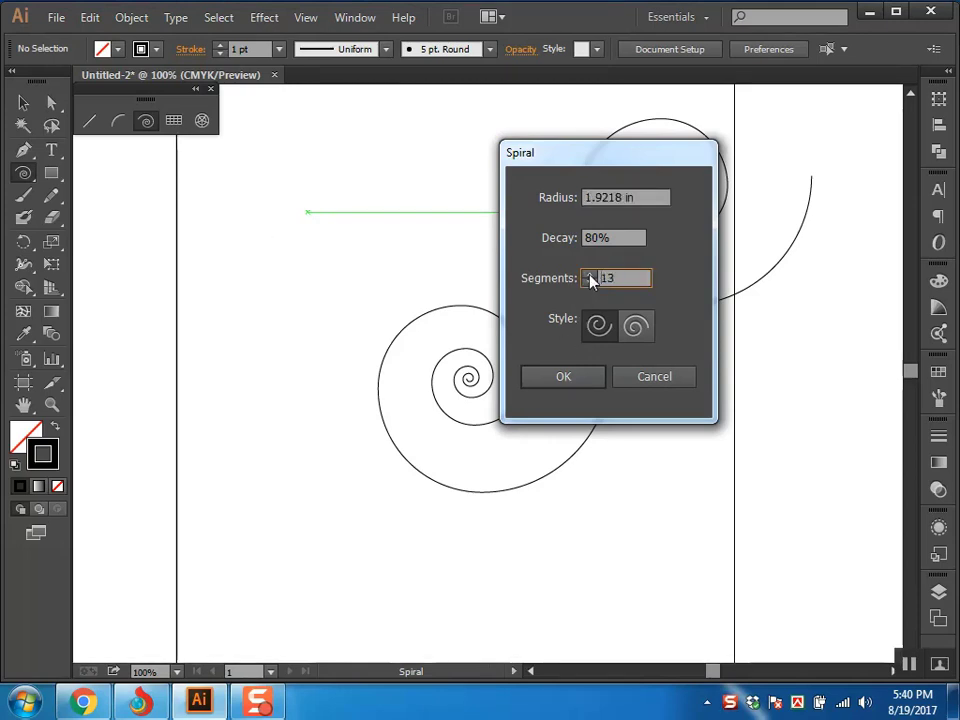
{"action": "type", "text": "24"}
{"action": "type", "text": "30"}
{"action": "left_click", "coordinate": [583, 383]}
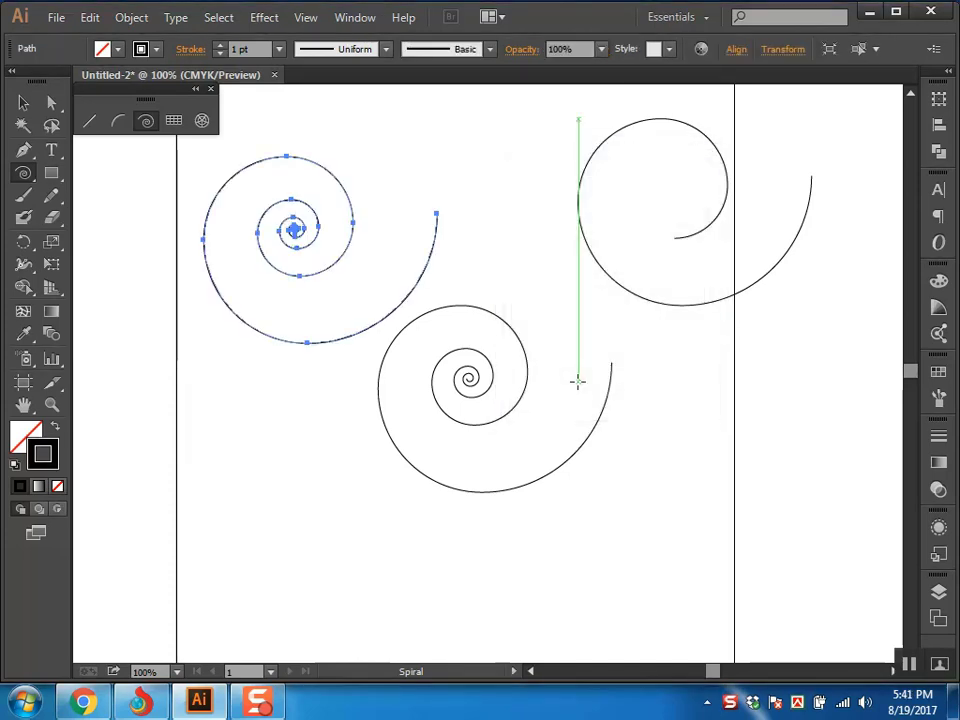
{"action": "key", "text": "a"}
{"action": "left_click", "coordinate": [380, 282]}
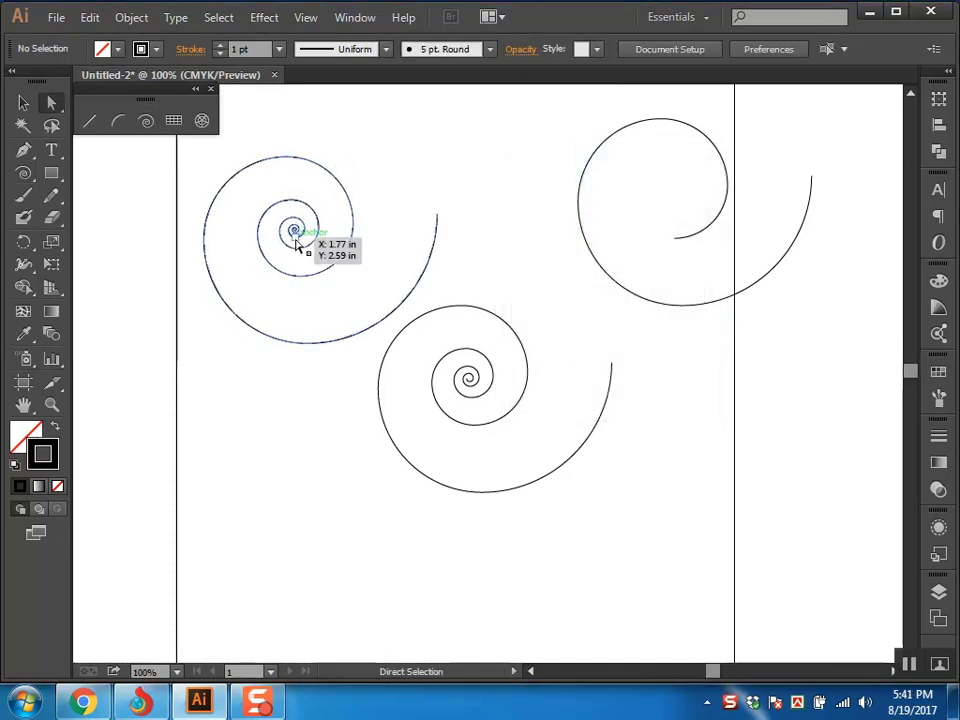
Inspect the tightly wound centre of the upper-left spiral, and delete all three spirals.
{"action": "left_click_drag", "start_coordinate": [356, 188], "coordinate": [268, 288]}
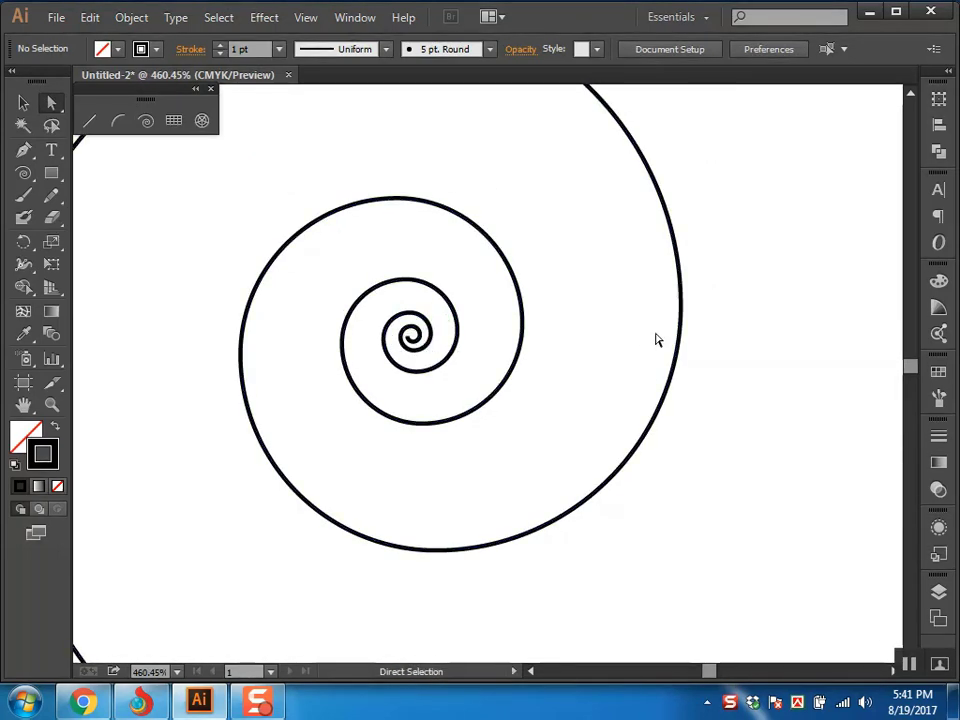
{"action": "key", "text": "ctrl+0"}
{"action": "key", "text": "ctrl+a"}
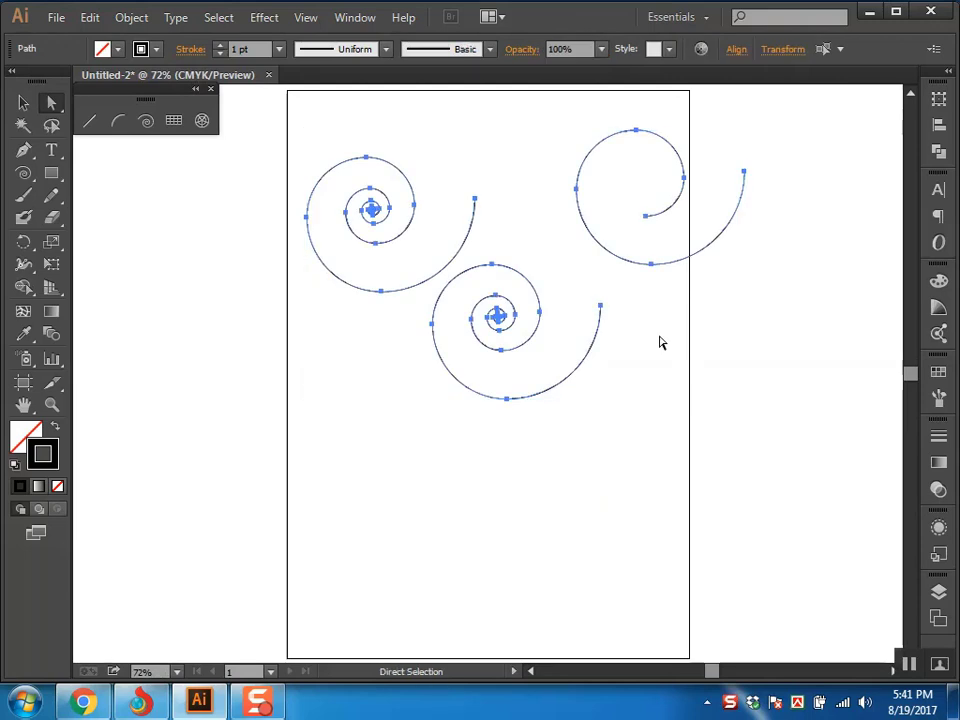
{"action": "key", "text": "Delete"}
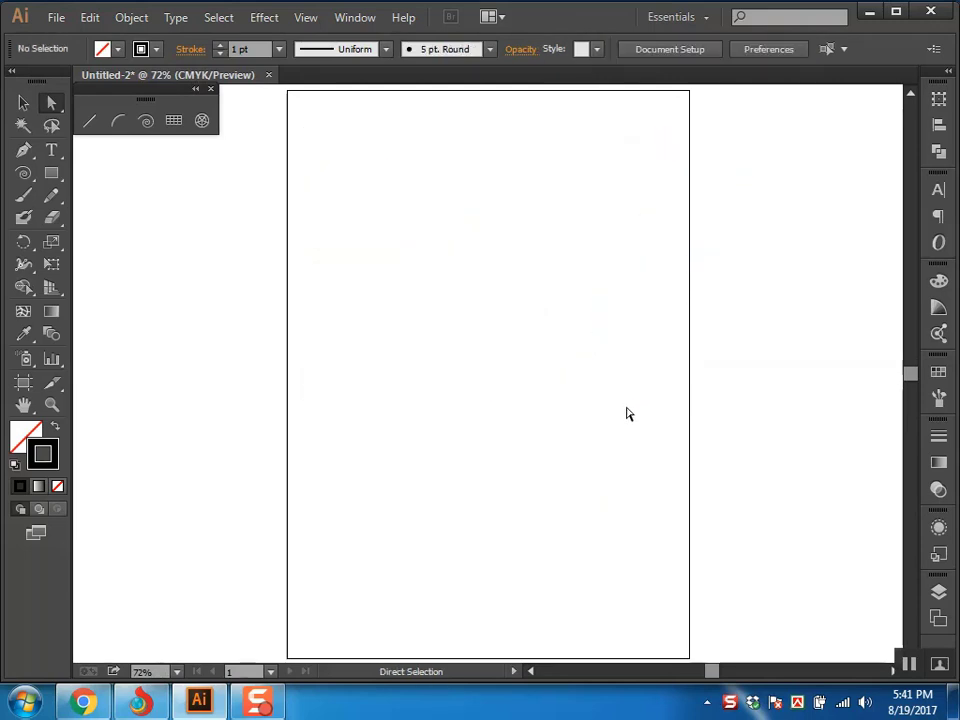
Draw a freehand rectangular grid about 6.31 by 3.24 in across the artboard's upper half, and delete it.
{"action": "left_click", "coordinate": [172, 120]}
{"action": "left_click_drag", "start_coordinate": [330, 209], "coordinate": [638, 366]}
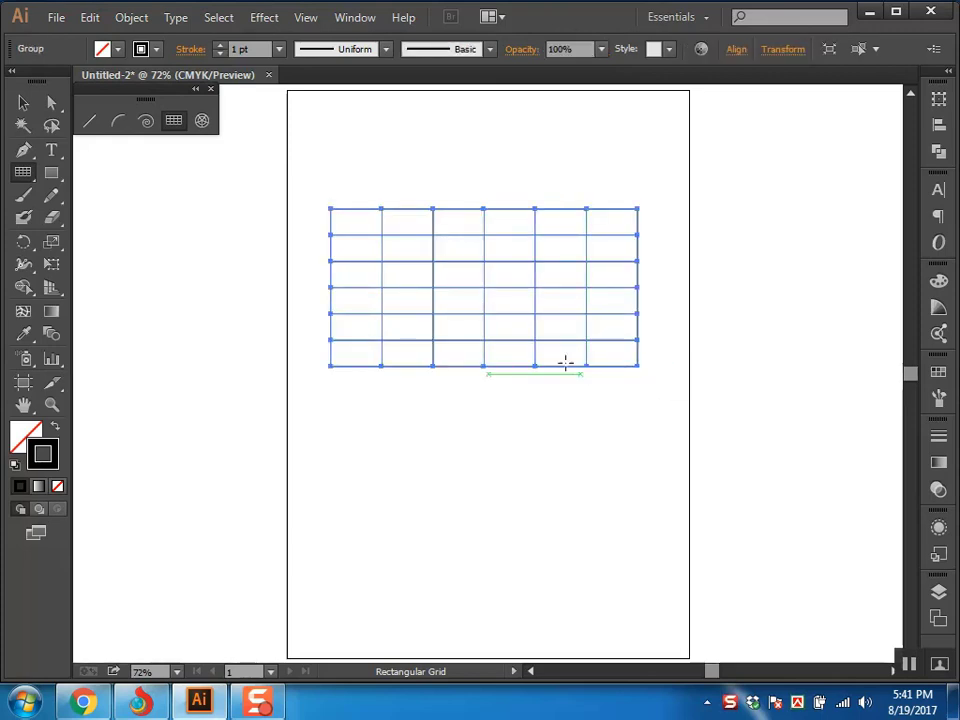
{"action": "key", "text": "Delete"}
Create a 6.31 by 3.24 in rectangular grid with 5 horizontal and 5 vertical dividers from the tool options, and delete it.
{"action": "left_click", "coordinate": [508, 279]}
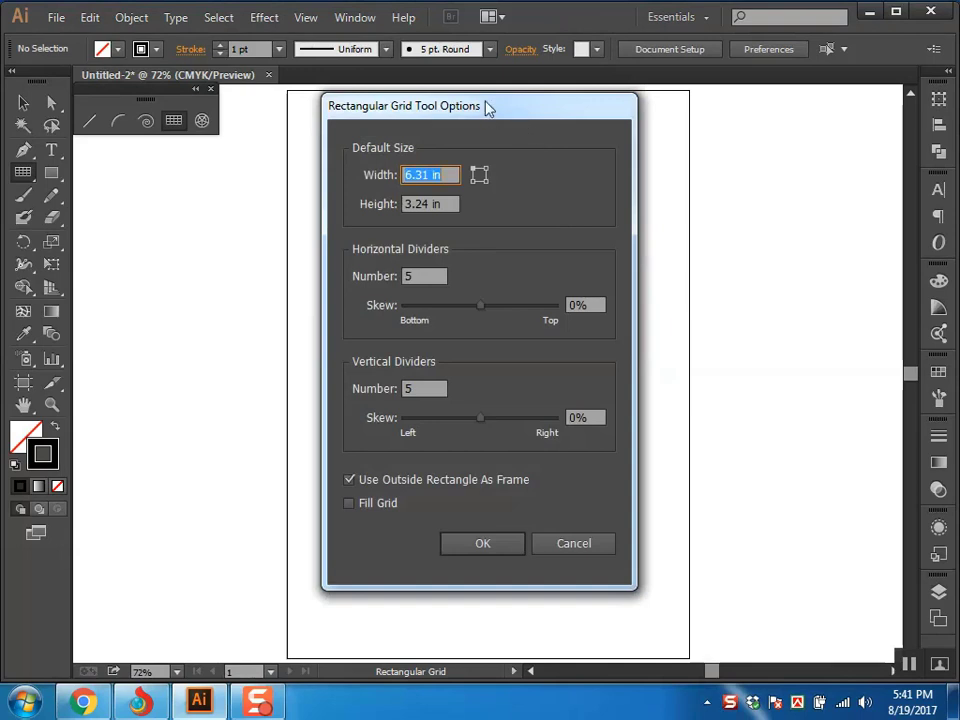
{"action": "left_click_drag", "start_coordinate": [488, 108], "coordinate": [766, 113]}
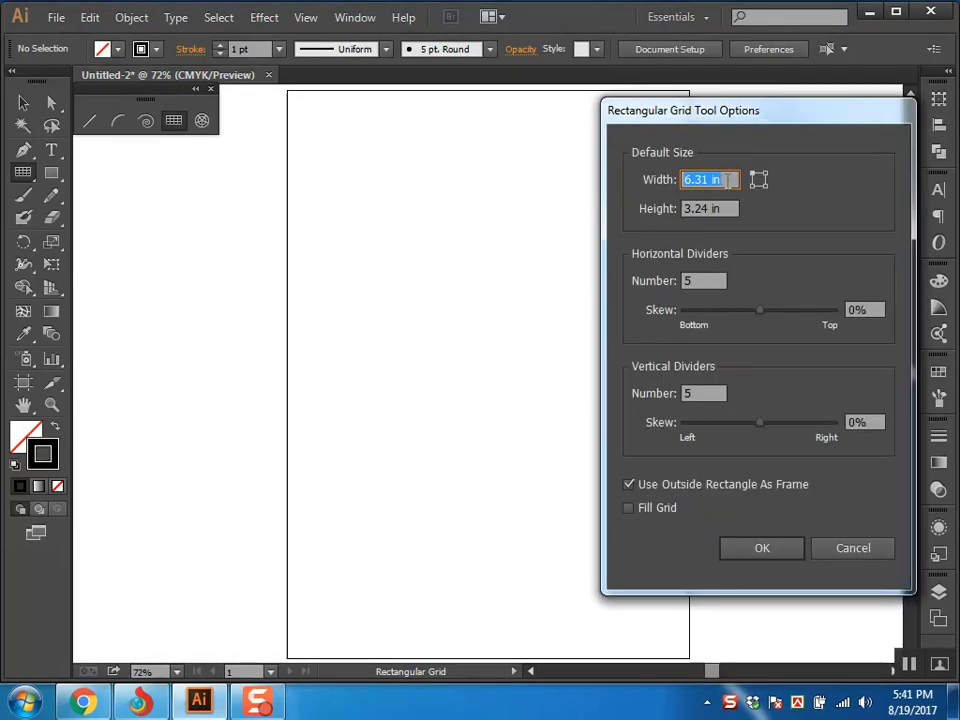
{"action": "key", "text": "Tab"}
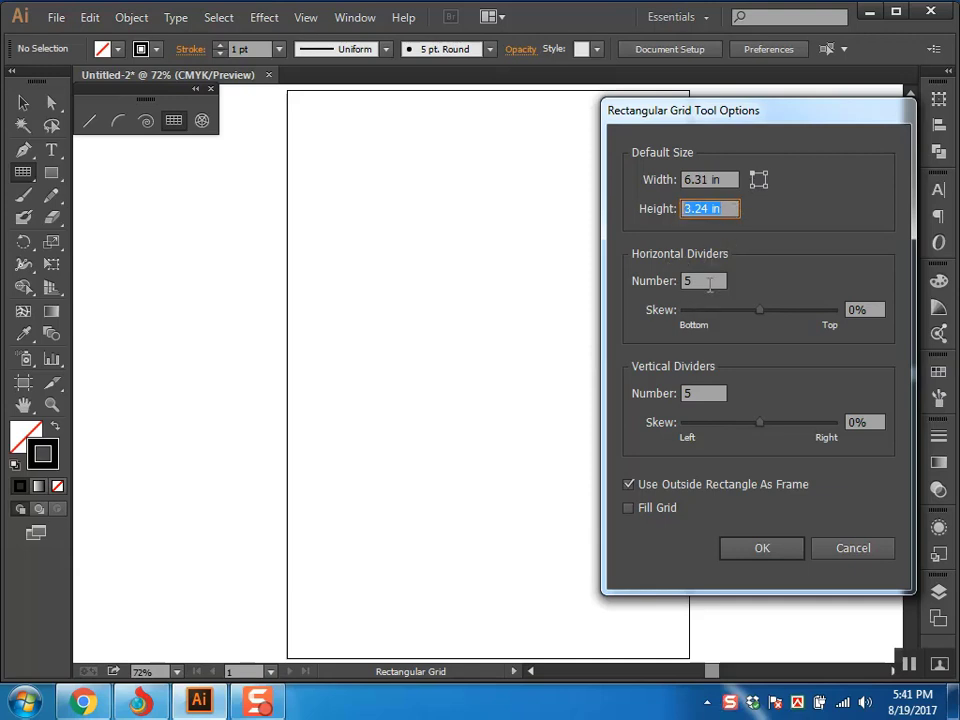
{"action": "key", "text": "Tab"}
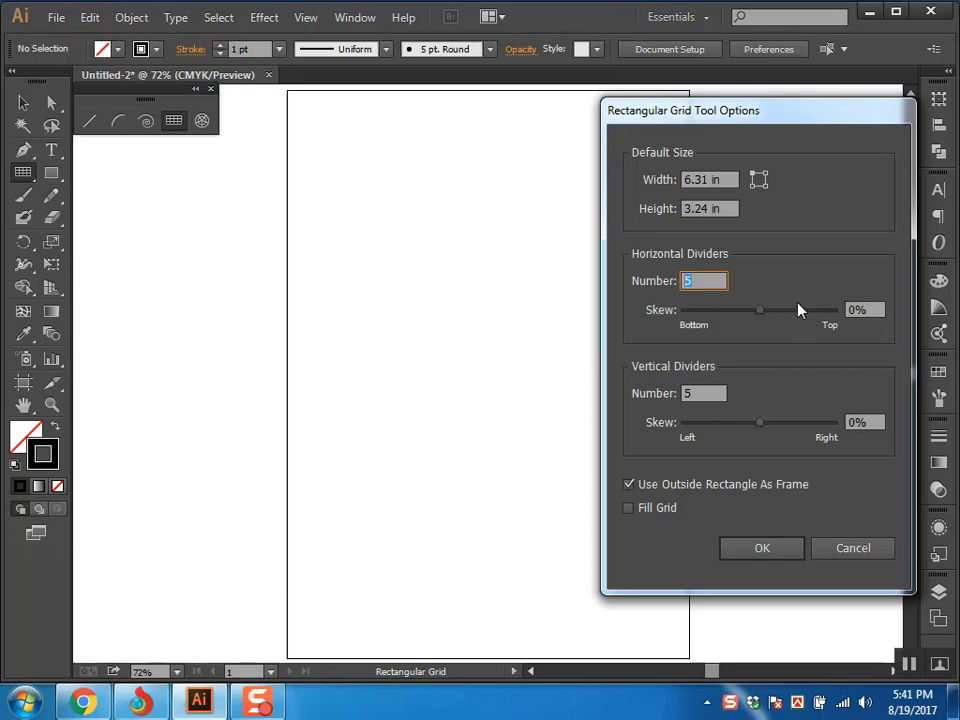
{"action": "double_click", "coordinate": [692, 395]}
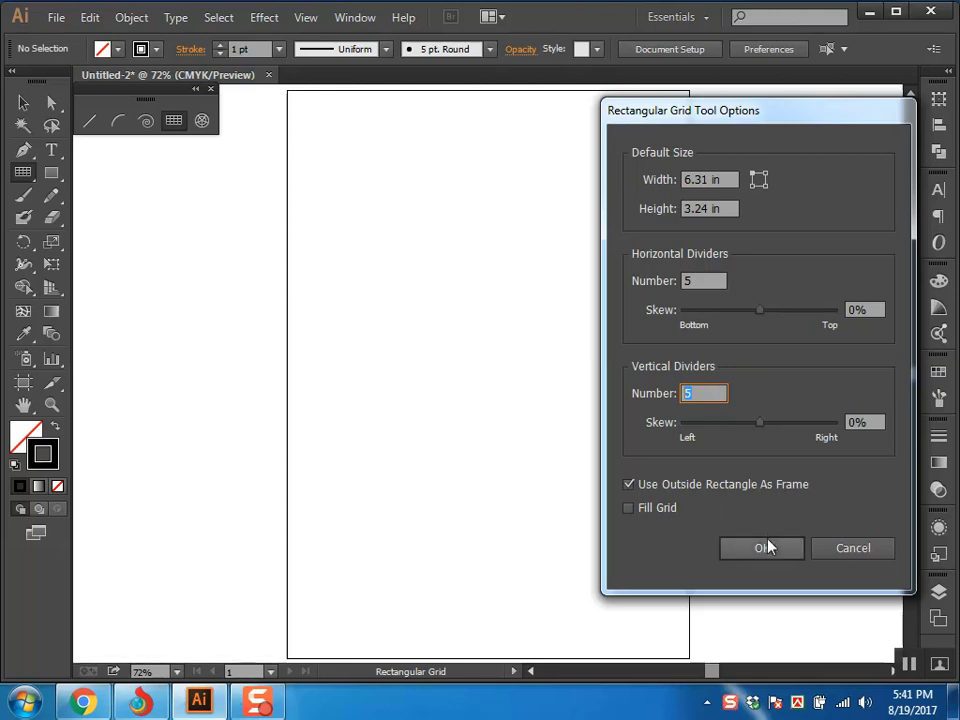
{"action": "left_click", "coordinate": [707, 546]}
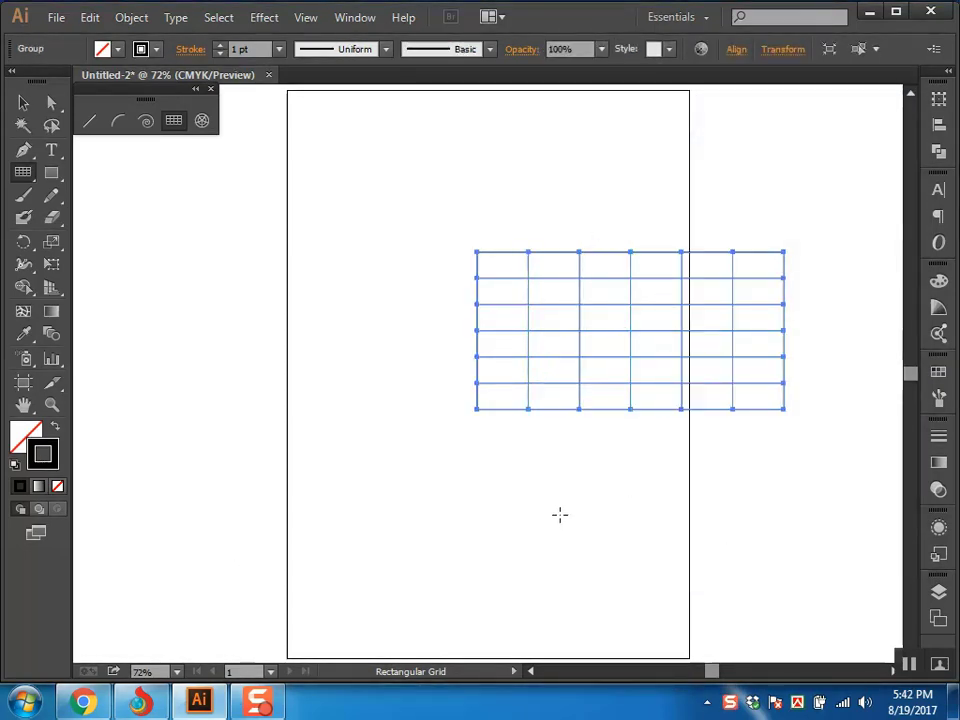
{"action": "key", "text": "Delete"}
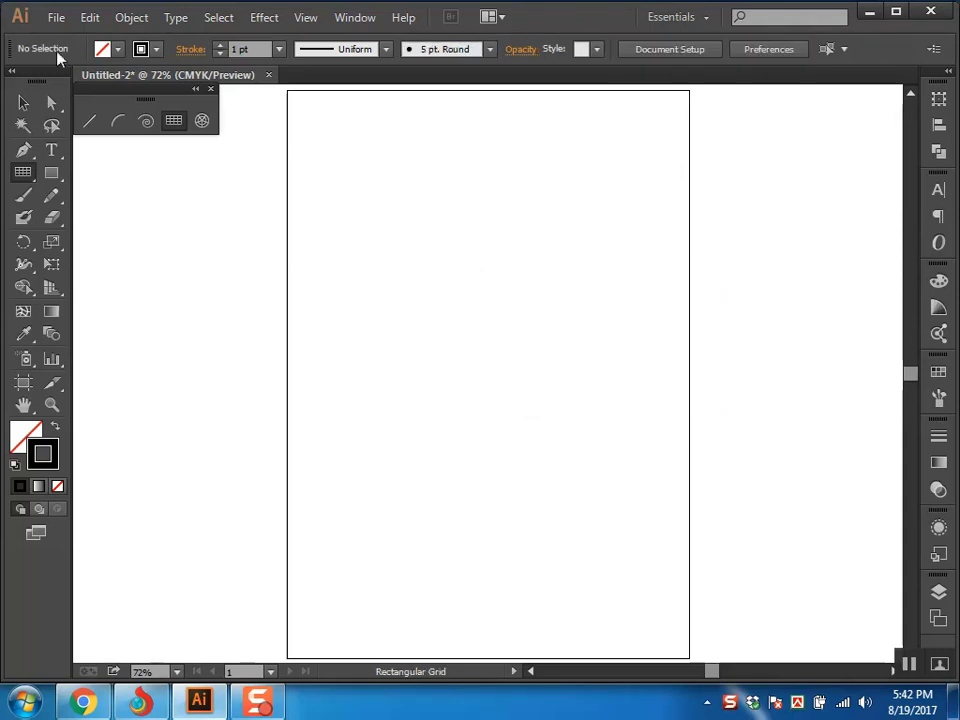
Draw a freehand circular polar grid about 6.27 in across in the middle of the artboard, and undo it.
{"action": "left_click", "coordinate": [203, 121]}
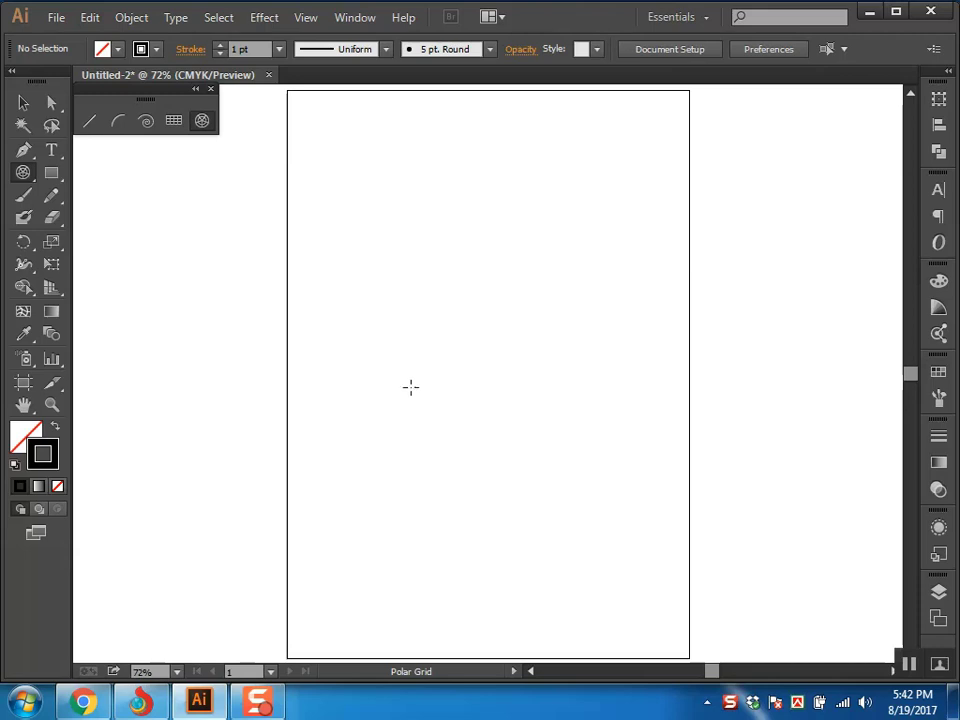
{"action": "left_click_drag", "start_coordinate": [362, 264], "coordinate": [548, 517]}
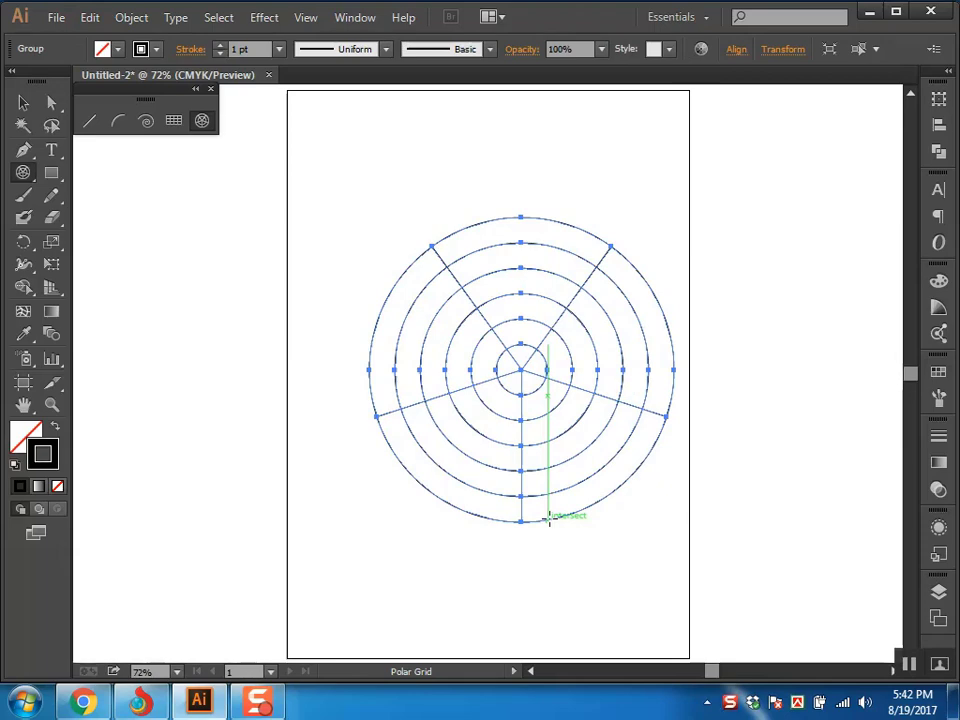
{"action": "key", "text": "ctrl+z"}
Create a 6.27 by 6.27 in polar grid with 8 concentric and 8 radial dividers.
{"action": "left_click", "coordinate": [431, 257]}
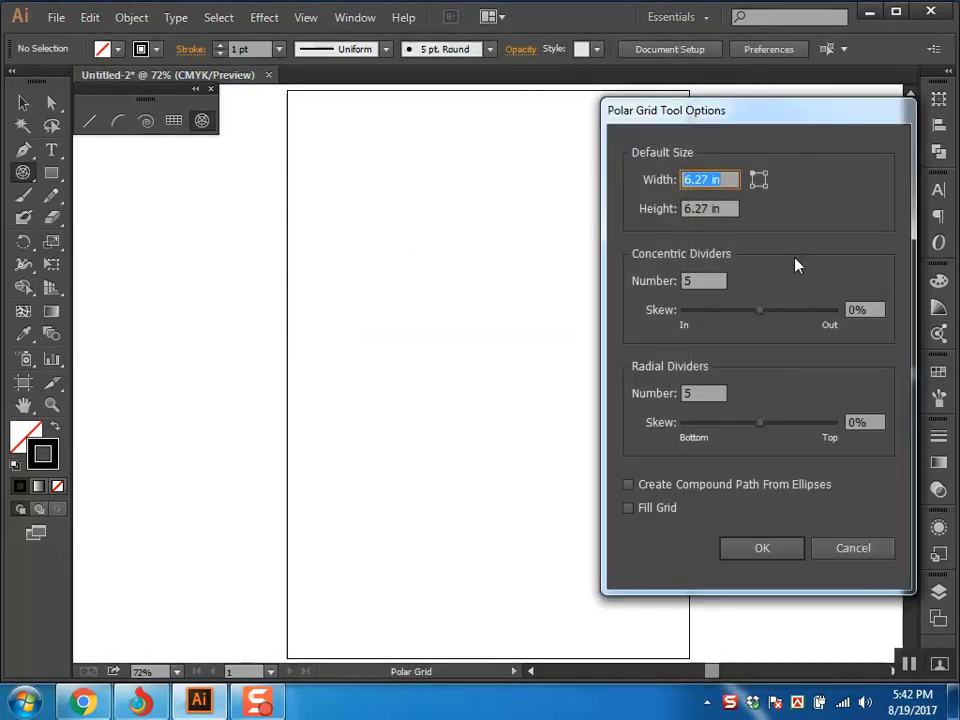
{"action": "left_click_drag", "start_coordinate": [741, 110], "coordinate": [499, 101]}
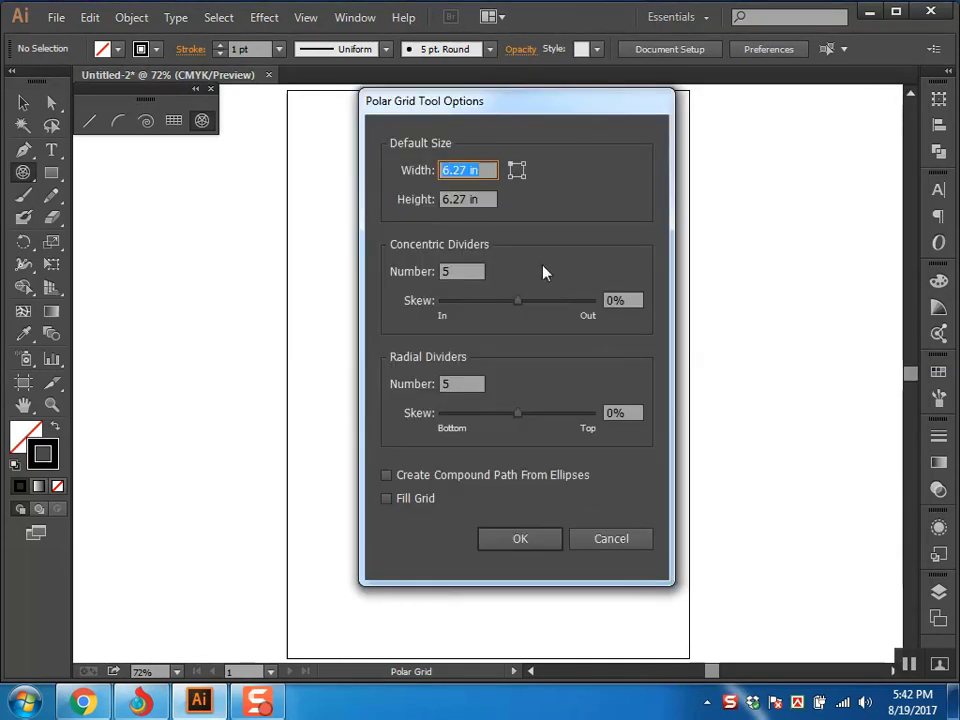
{"action": "left_click", "coordinate": [455, 270]}
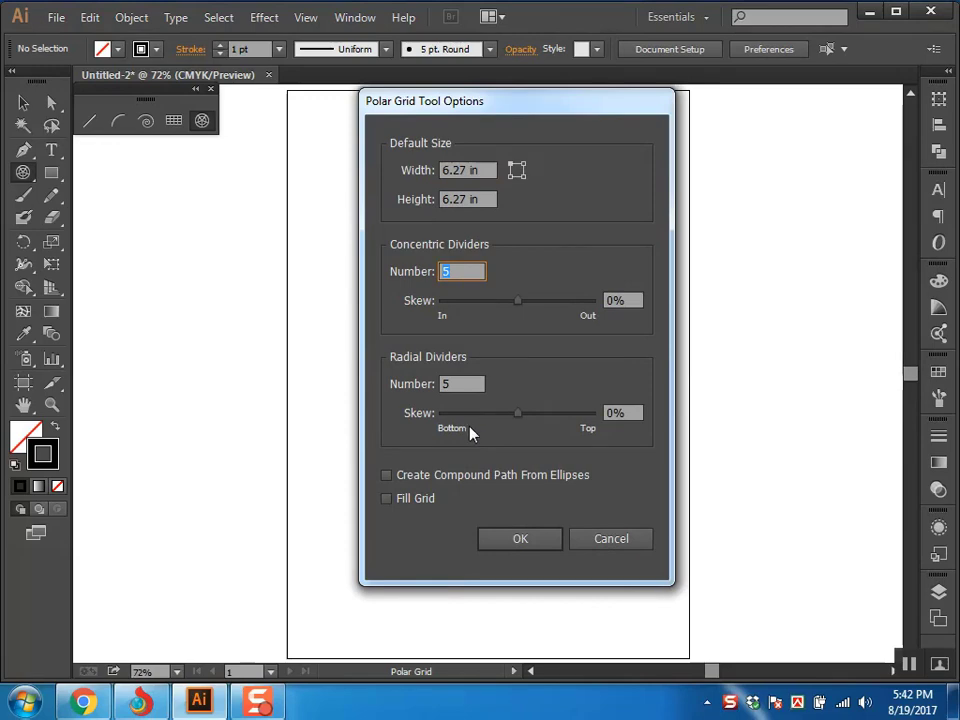
{"action": "type", "text": "8"}
{"action": "left_click", "coordinate": [461, 384]}
{"action": "type", "text": "8"}
{"action": "left_click", "coordinate": [507, 540]}
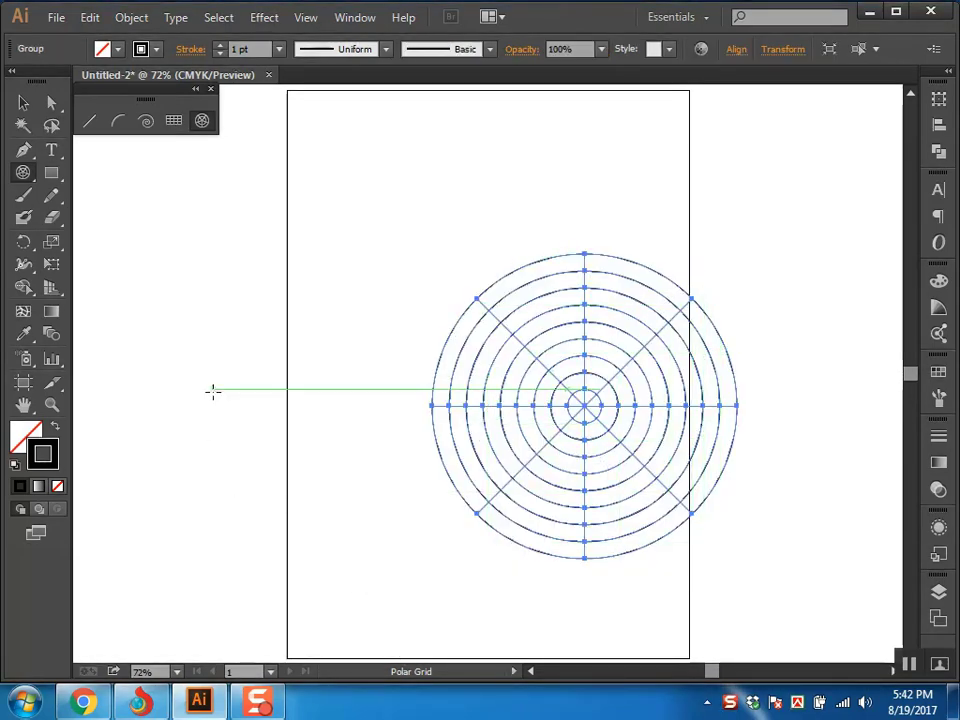
Cut and paste the polar grid so it sits centred on the artboard, and delete it.
{"action": "key", "text": "a"}
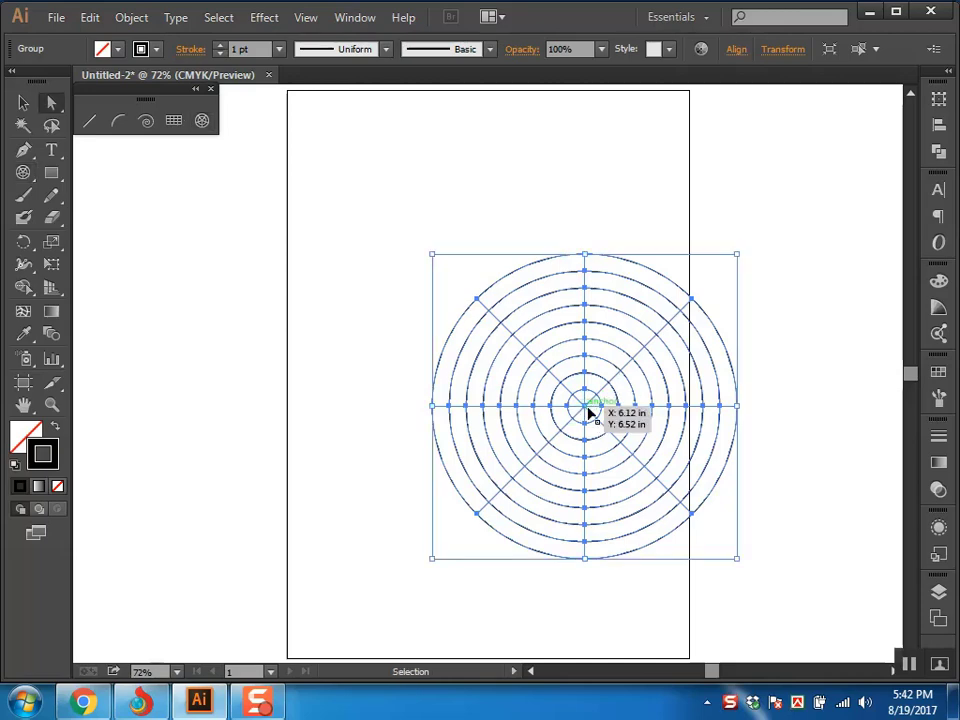
{"action": "key", "text": "ctrl+x"}
{"action": "key", "text": "ctrl+v"}
{"action": "left_click", "coordinate": [740, 369]}
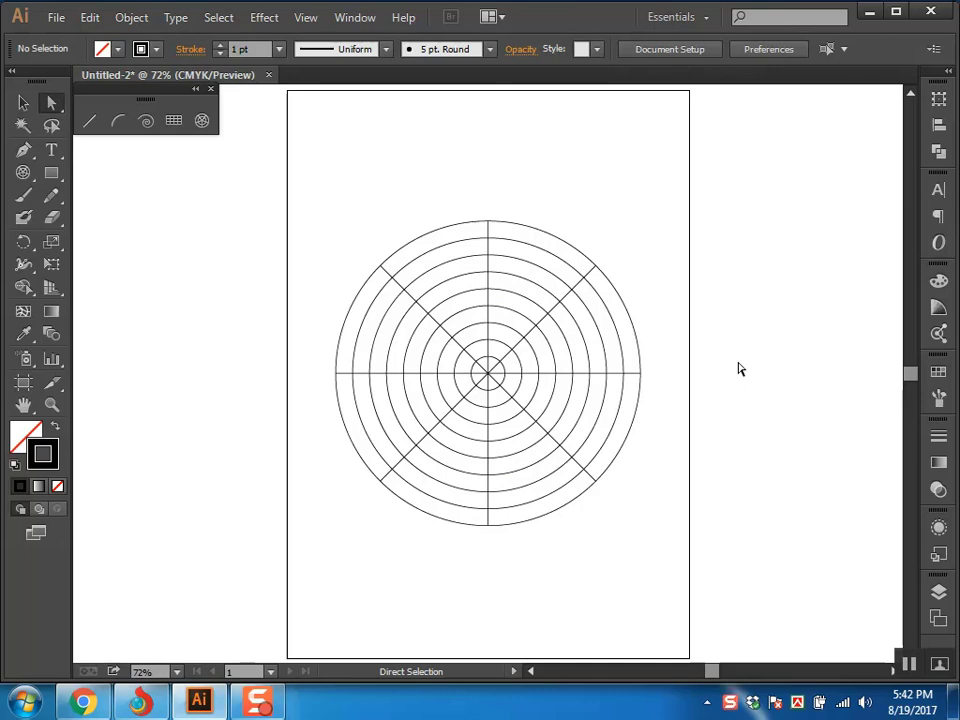
{"action": "key", "text": "ctrl+a"}
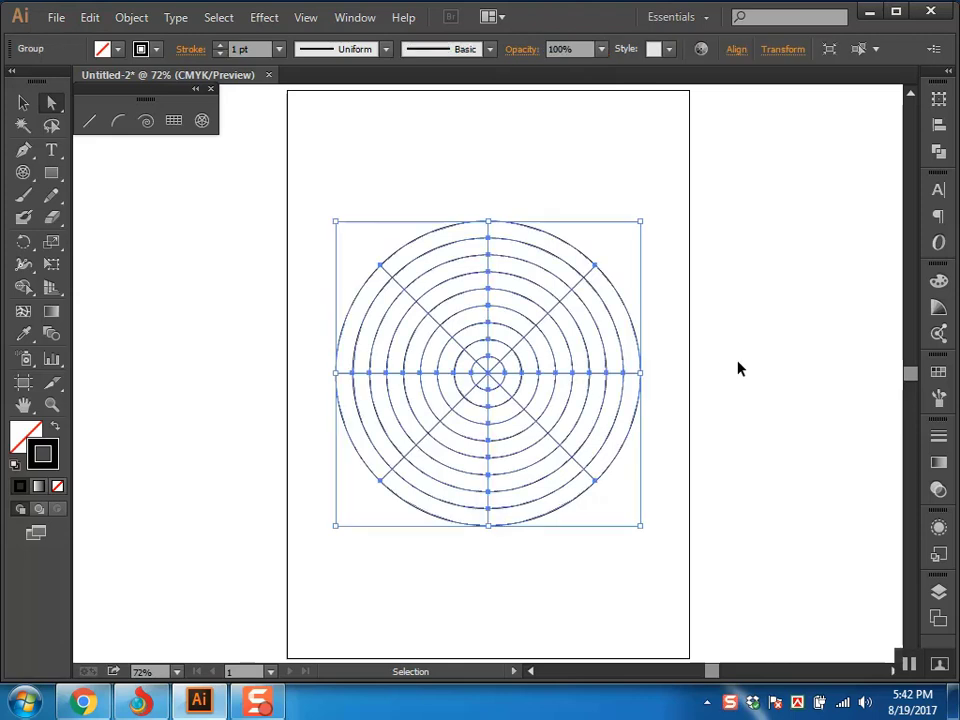
{"action": "key", "text": "Delete"}
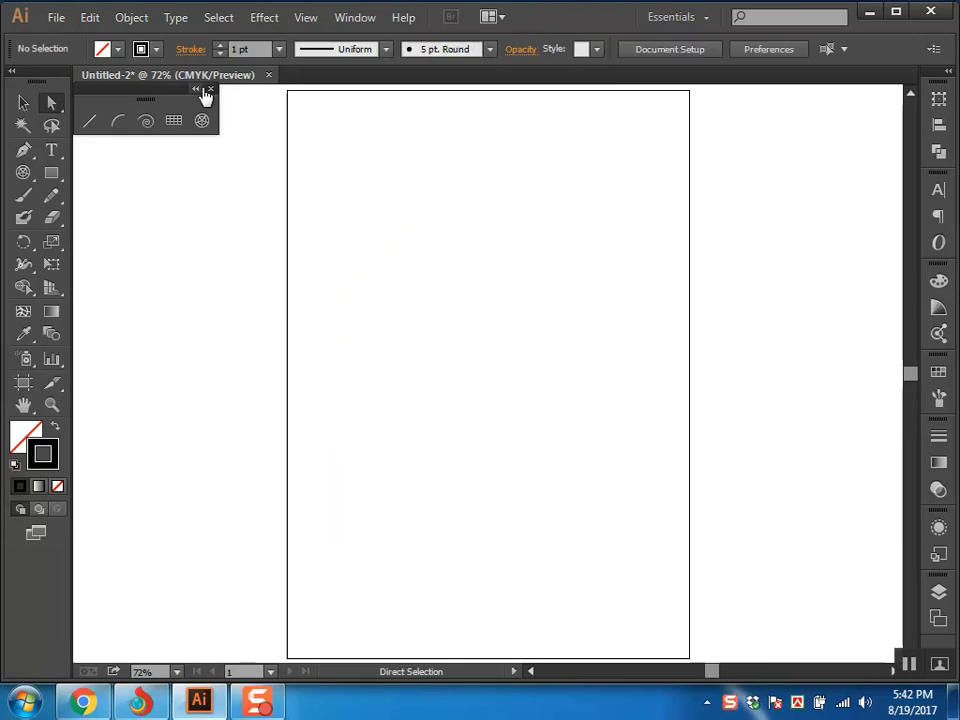
Close the floating line tools panel and make the Line Segment tool active again.
{"action": "left_click", "coordinate": [210, 93]}
{"action": "left_click", "coordinate": [23, 172]}
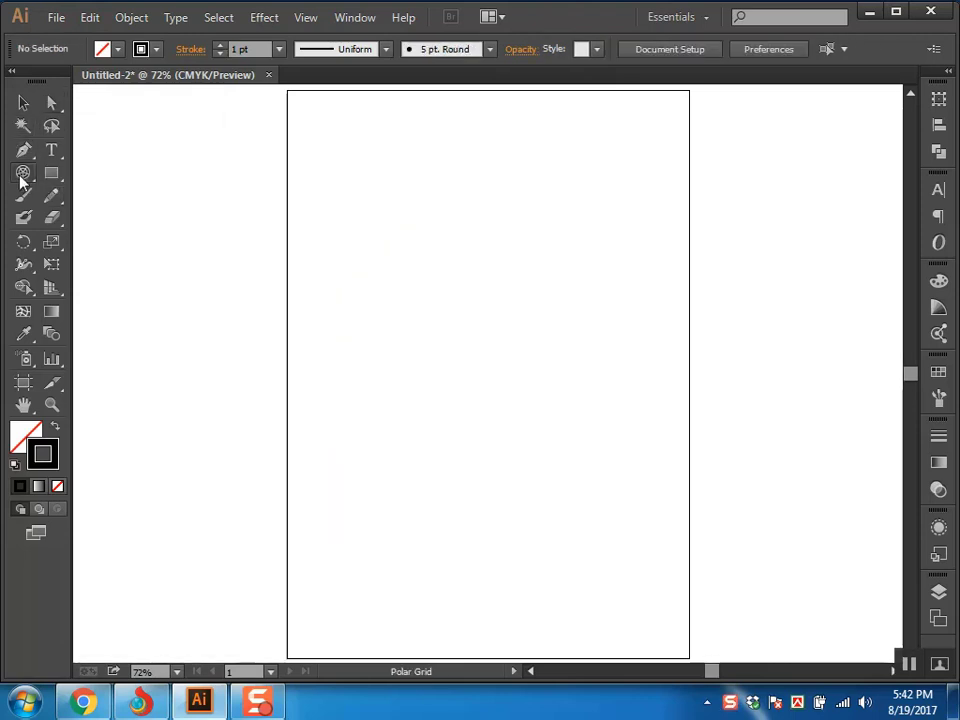
{"action": "left_click", "coordinate": [122, 174]}
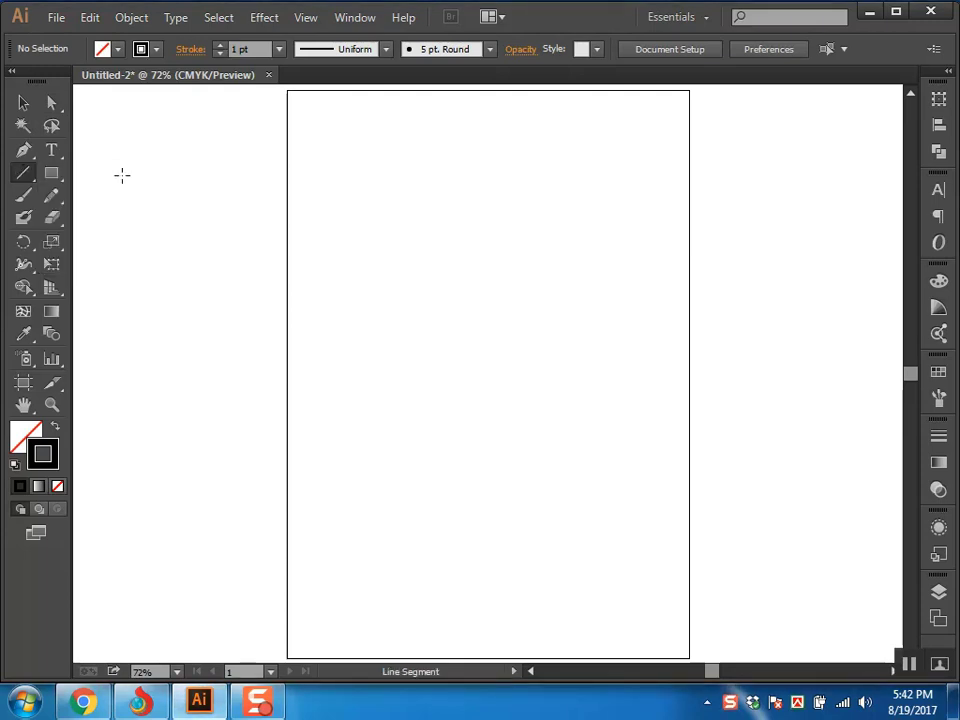
Tear off the Rectangle tool group as a floating panel and place it beside the toolbox, just above the artboard area.
{"action": "left_click", "coordinate": [51, 175]}
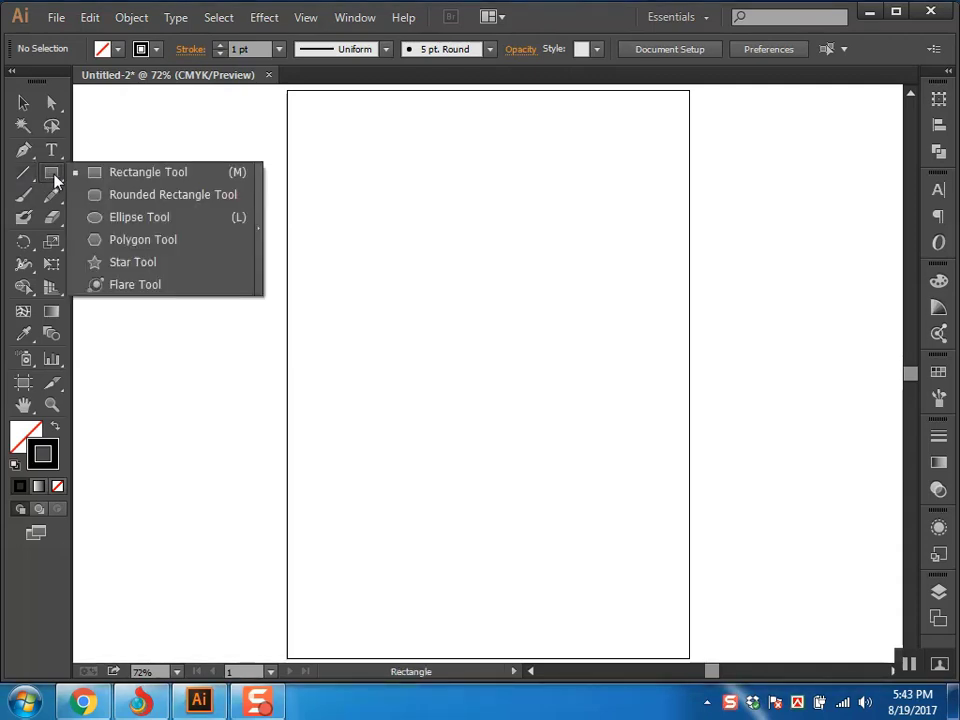
{"action": "left_click_drag", "start_coordinate": [55, 178], "coordinate": [257, 225]}
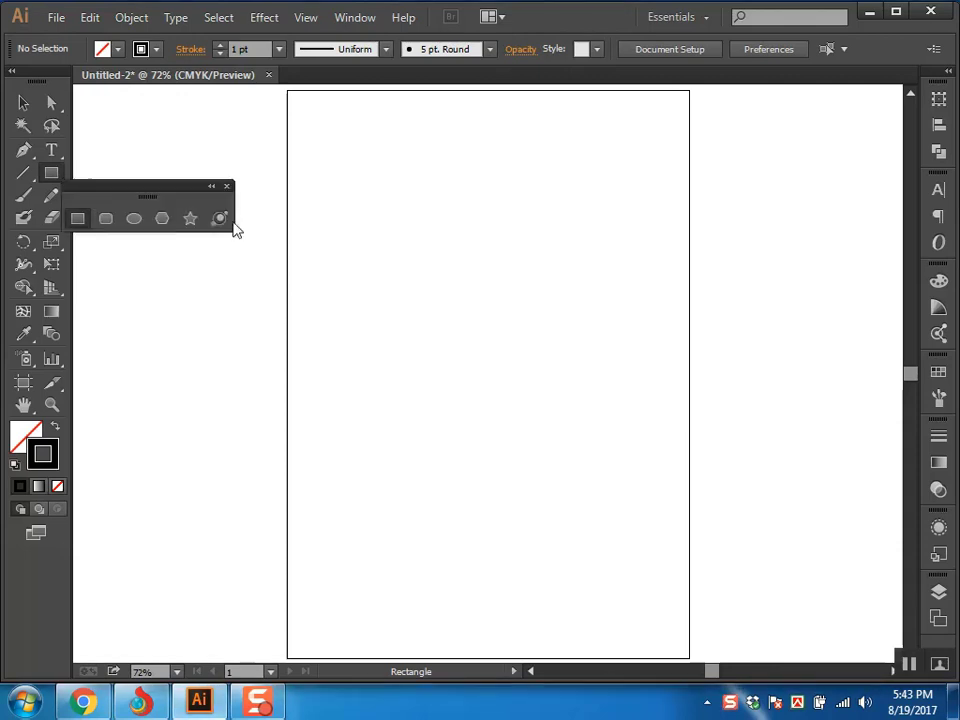
{"action": "left_click_drag", "start_coordinate": [142, 197], "coordinate": [154, 101]}
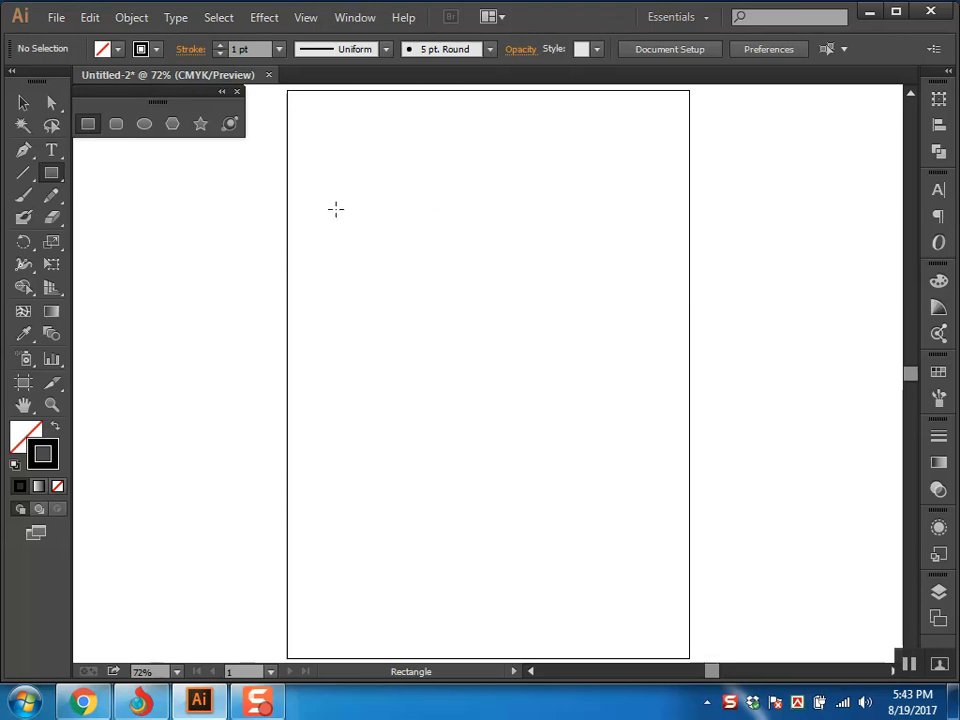
Draw a wide rectangle across the artboard's upper part and a tall narrow one below it, and delete both.
{"action": "left_click_drag", "start_coordinate": [336, 209], "coordinate": [665, 269]}
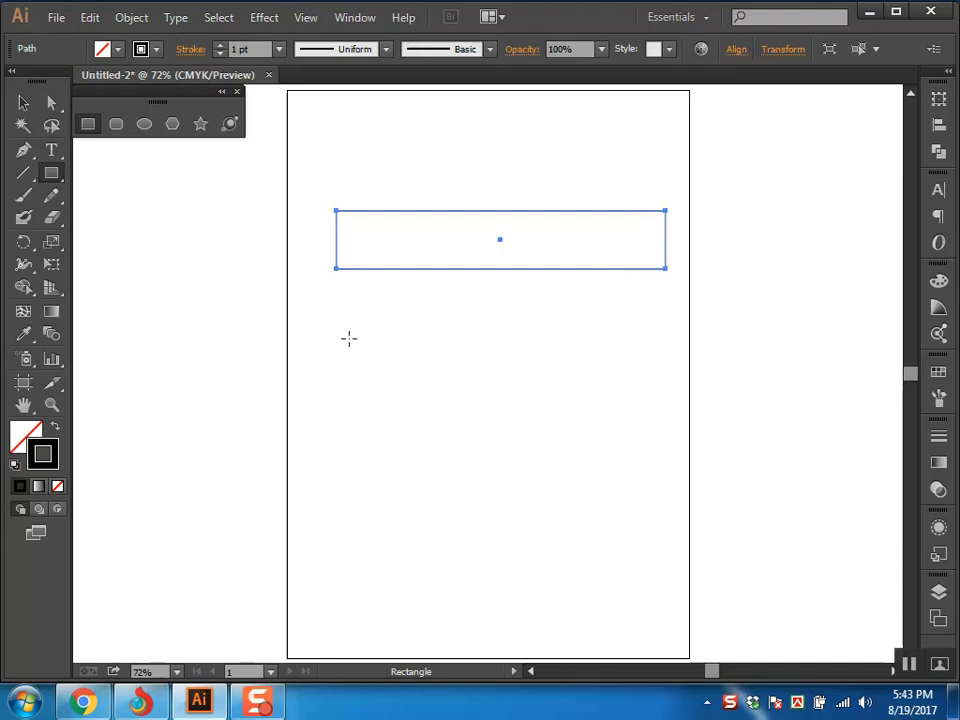
{"action": "left_click_drag", "start_coordinate": [409, 306], "coordinate": [501, 587]}
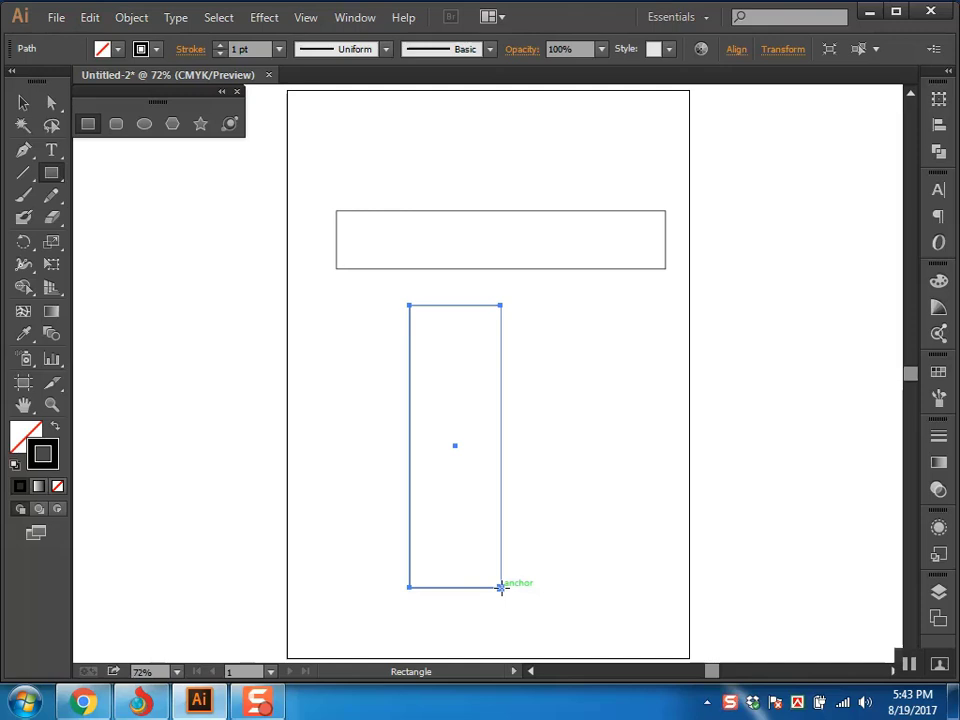
{"action": "key", "text": "a"}
{"action": "left_click", "coordinate": [602, 405]}
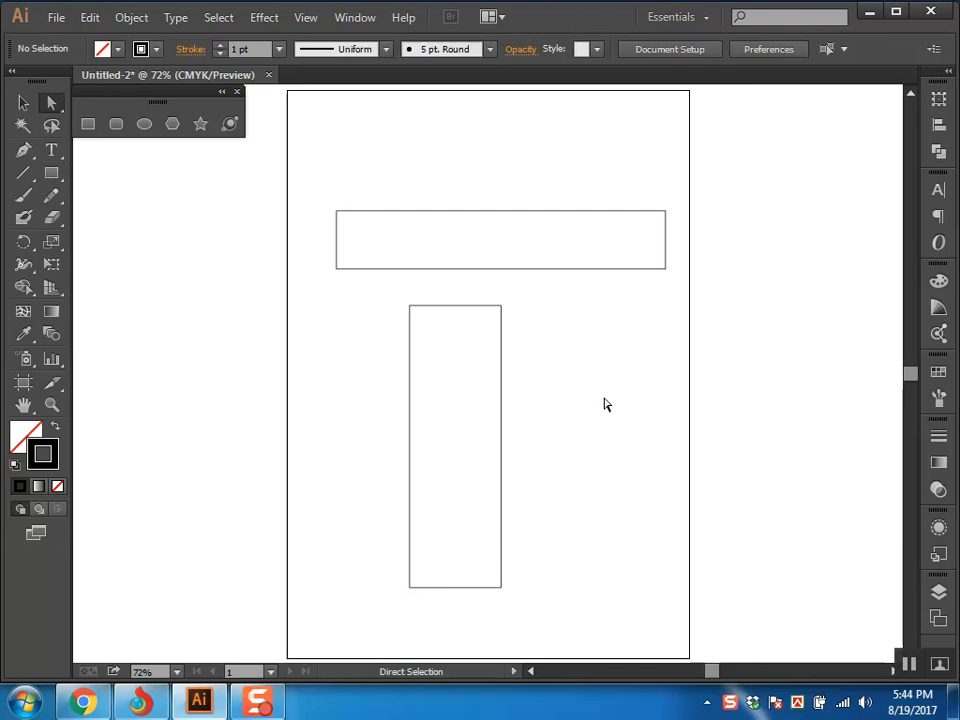
{"action": "key", "text": "ctrl+a"}
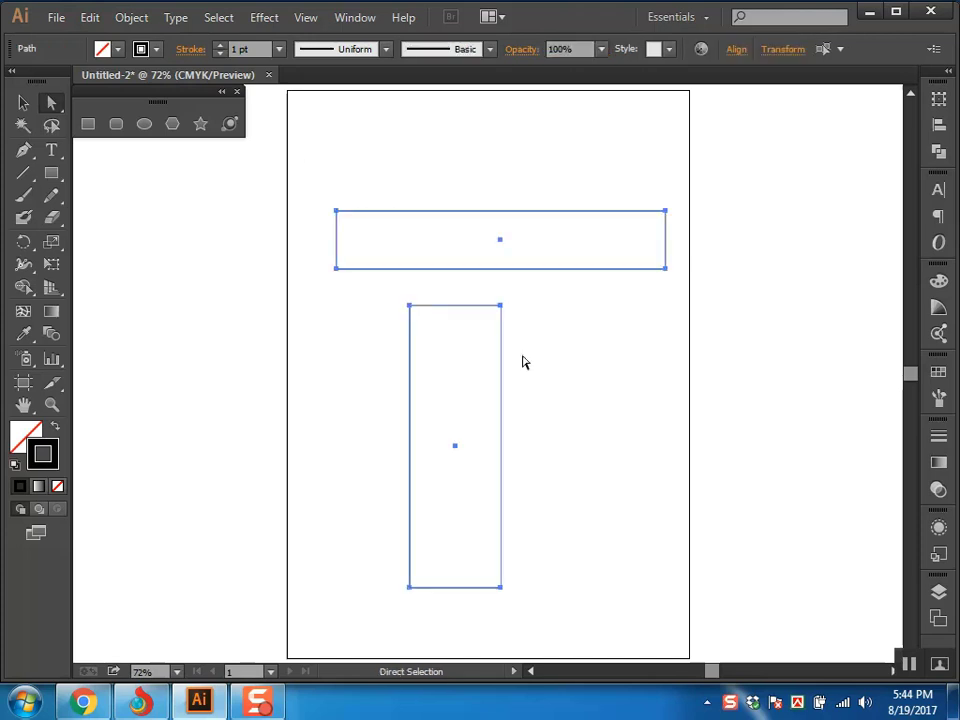
{"action": "key", "text": "Delete"}
Draw a perfect square with the Rectangle tool around the middle of the artboard and delete it.
{"action": "key", "text": "m"}
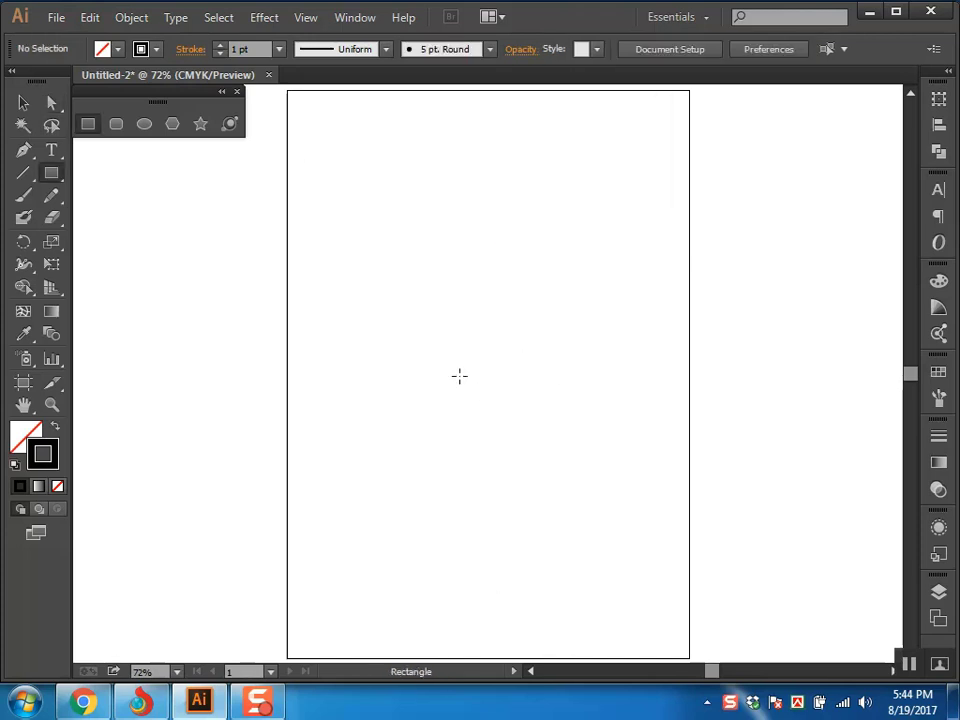
{"action": "left_click_drag", "start_coordinate": [419, 265], "coordinate": [531, 455]}
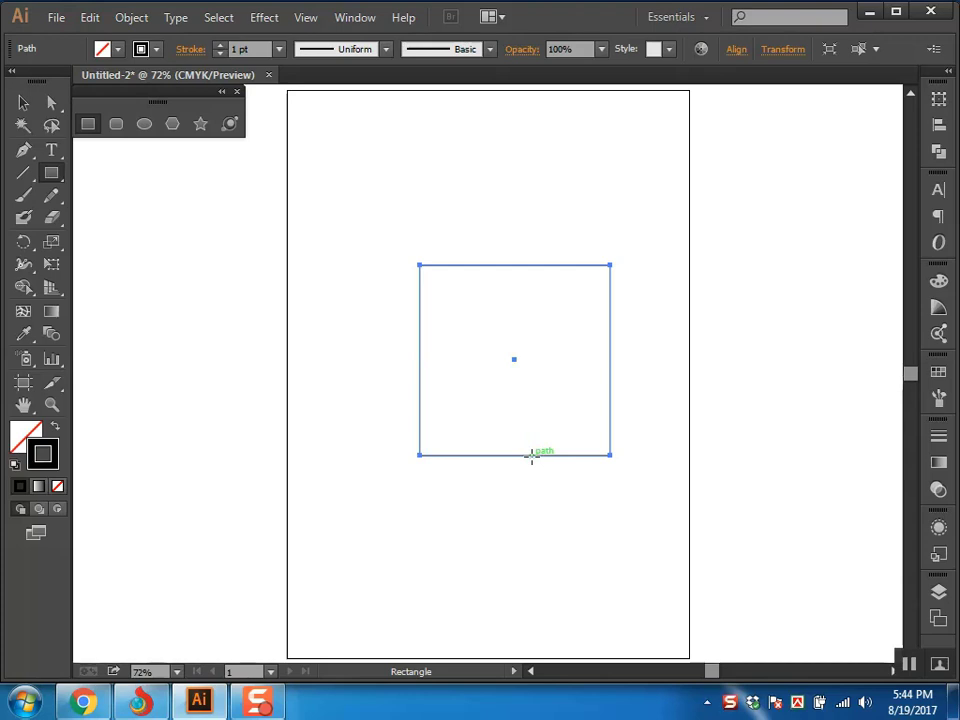
{"action": "key", "text": "ctrl"}
{"action": "key", "text": "Delete"}
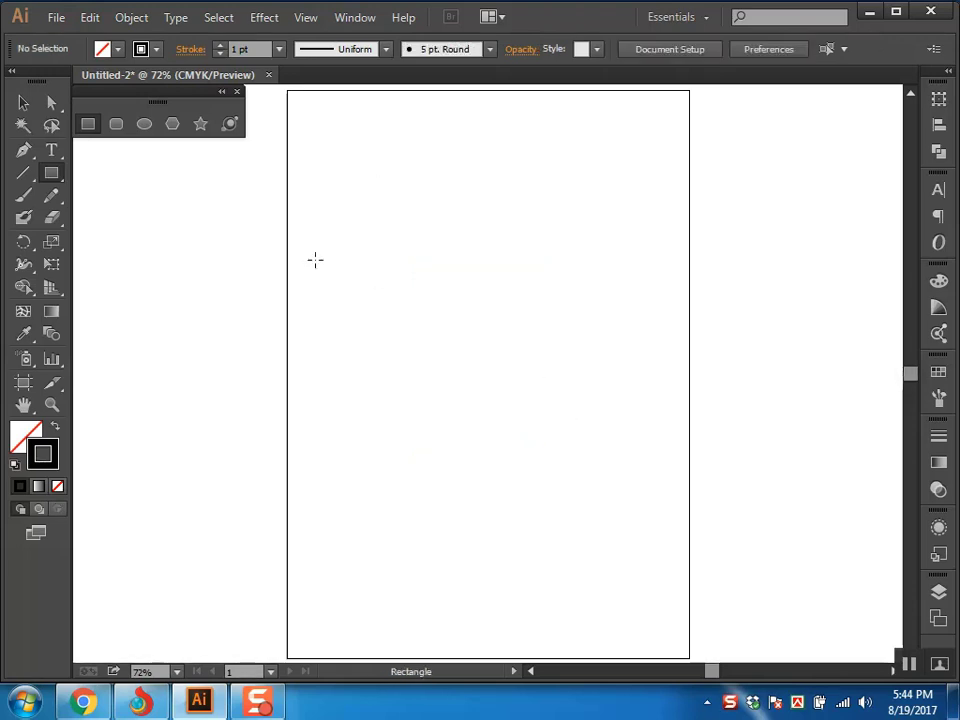
Draw a large rounded rectangle across the upper middle of the artboard and delete it.
{"action": "left_click", "coordinate": [115, 130]}
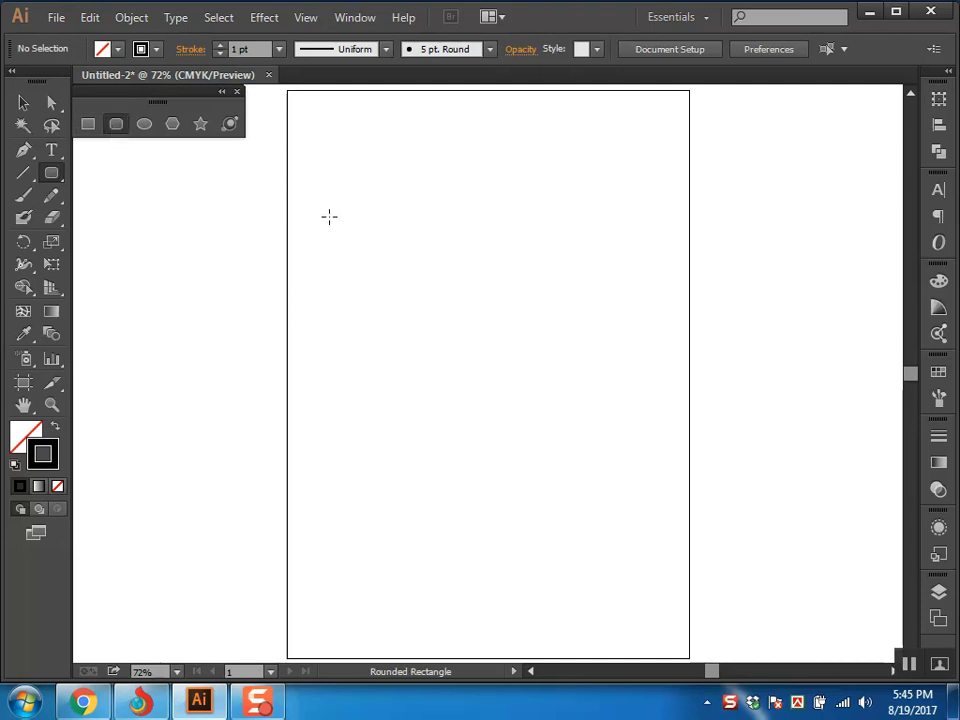
{"action": "left_click_drag", "start_coordinate": [329, 216], "coordinate": [641, 421]}
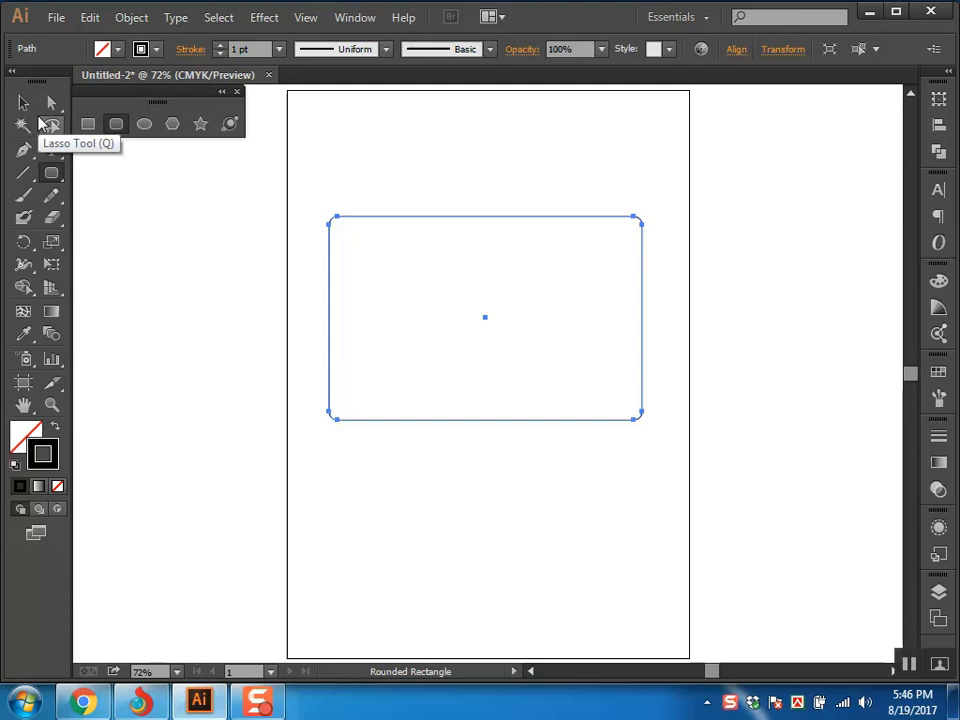
{"action": "key", "text": "Delete"}
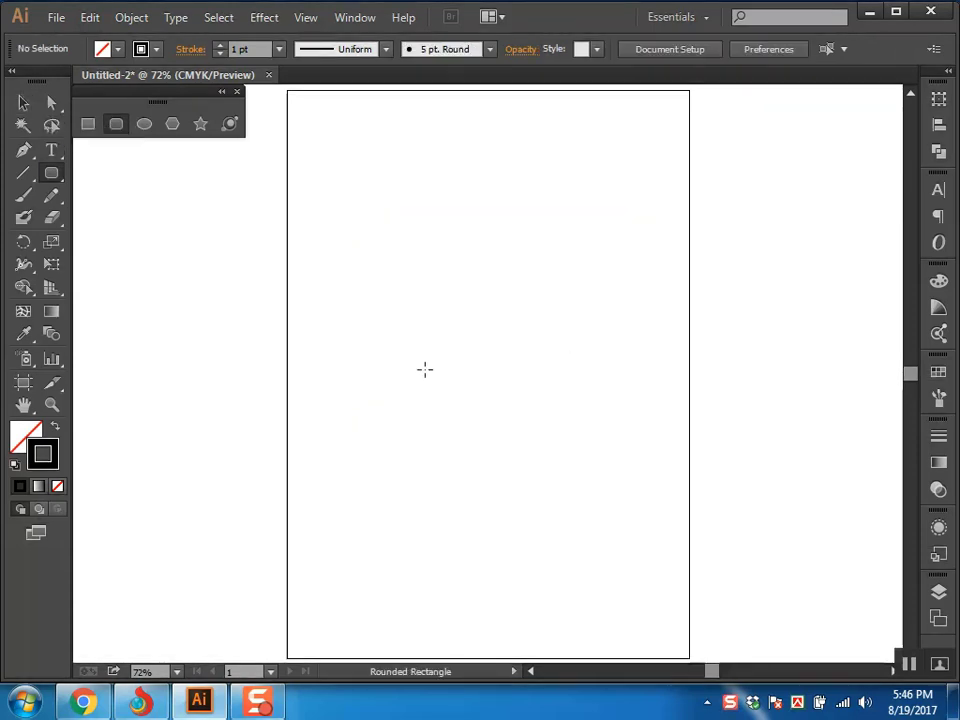
Draw a long, low rounded rectangle in the artboard's upper half, deselect it, and delete it.
{"action": "left_click_drag", "start_coordinate": [328, 257], "coordinate": [578, 313]}
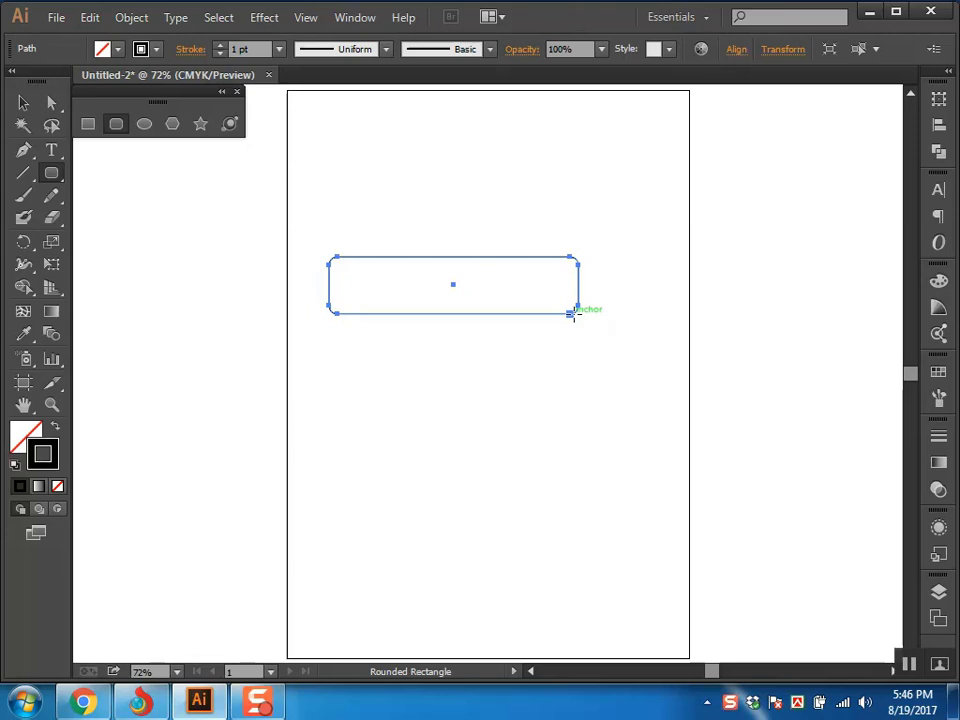
{"action": "key", "text": "a"}
{"action": "left_click", "coordinate": [606, 375]}
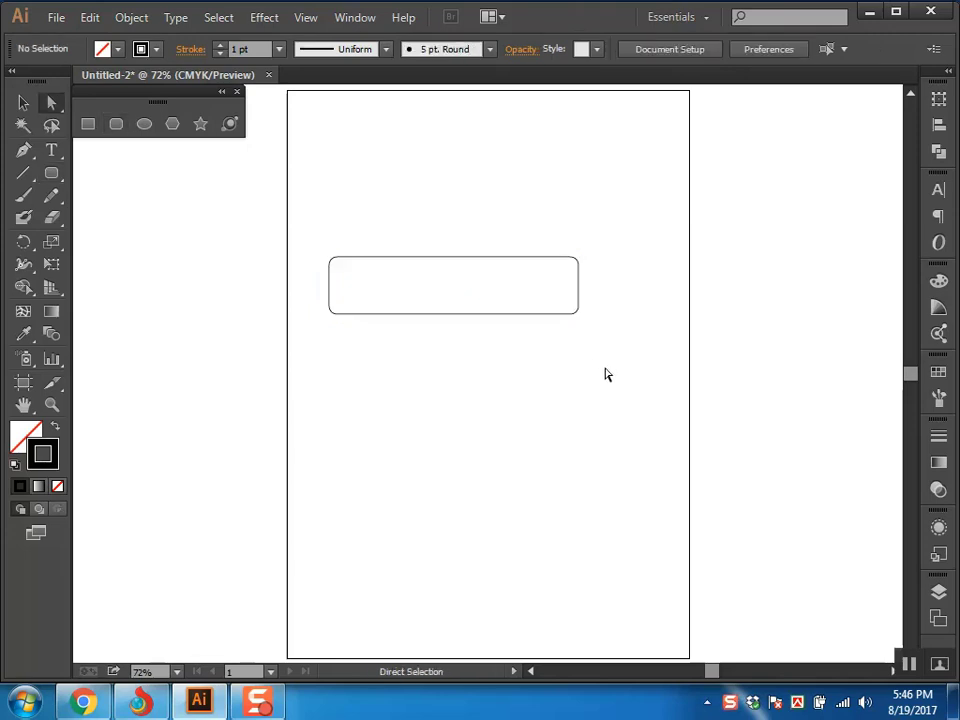
{"action": "left_click", "coordinate": [568, 312]}
{"action": "key", "text": "Delete"}
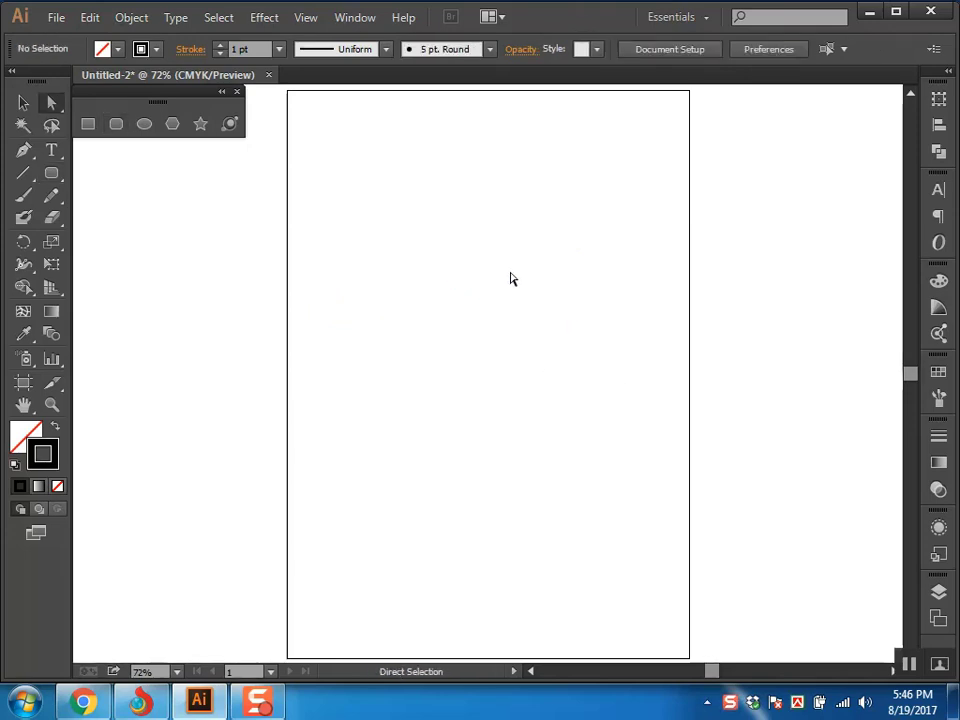
Draw a wide, flat ellipse spanning most of the artboard's width and undo it.
{"action": "key", "text": "m"}
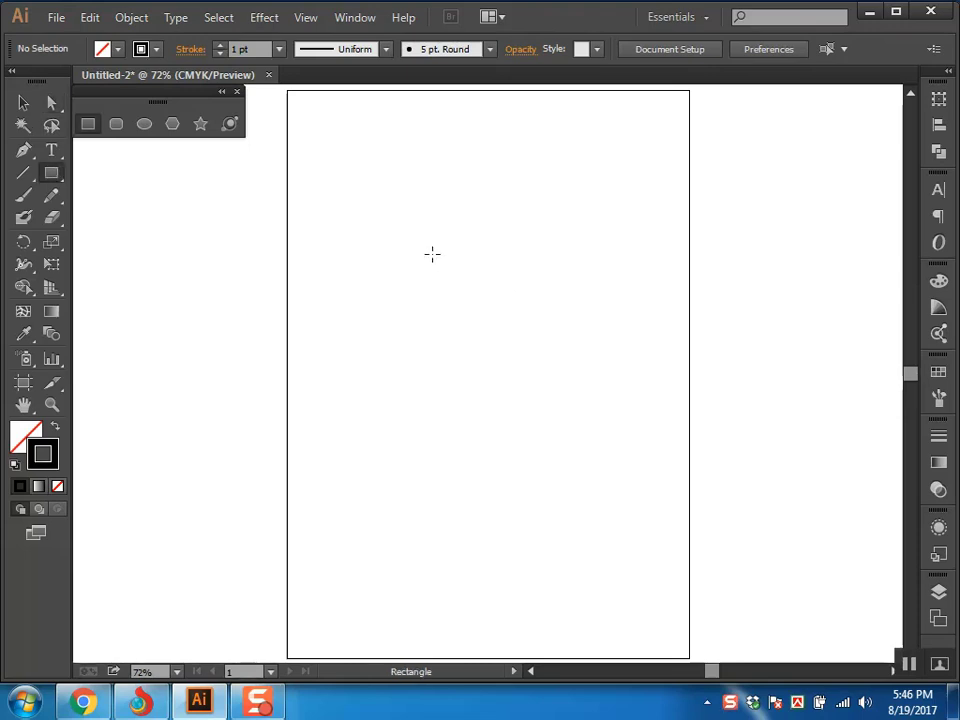
{"action": "key", "text": "a"}
{"action": "left_click", "coordinate": [135, 129]}
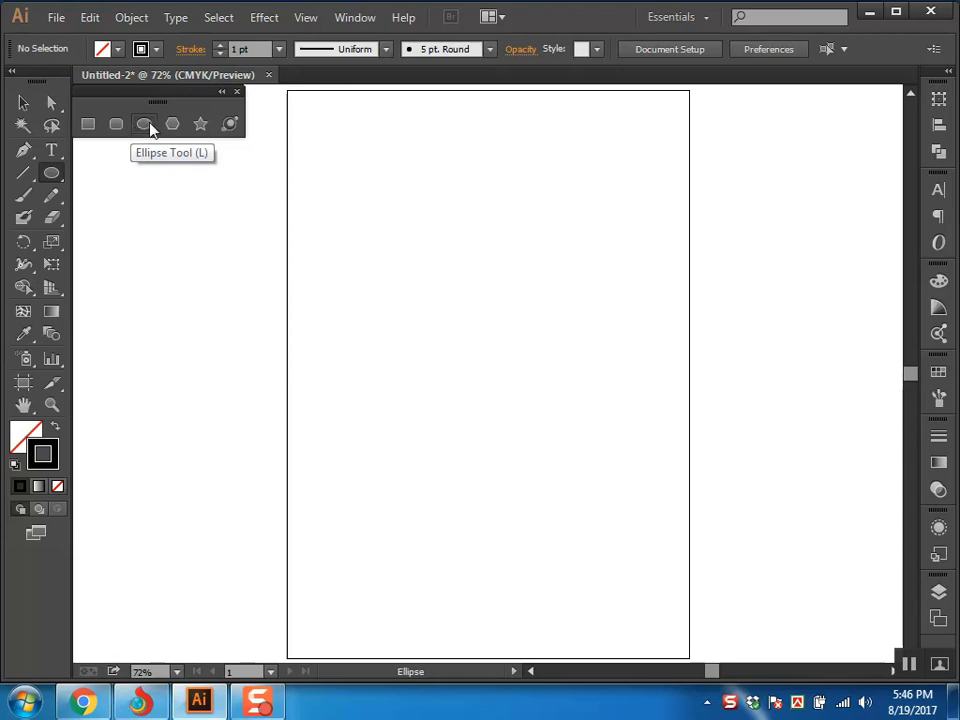
{"action": "left_click", "coordinate": [144, 125]}
{"action": "left_click_drag", "start_coordinate": [309, 210], "coordinate": [653, 323]}
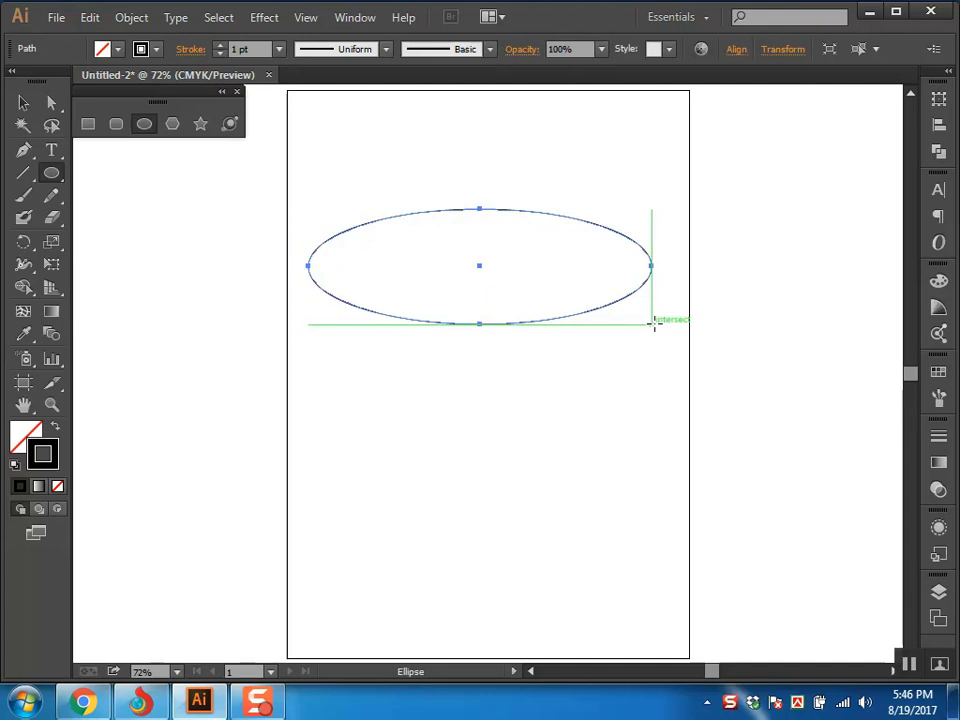
{"action": "key", "text": "ctrl+z"}
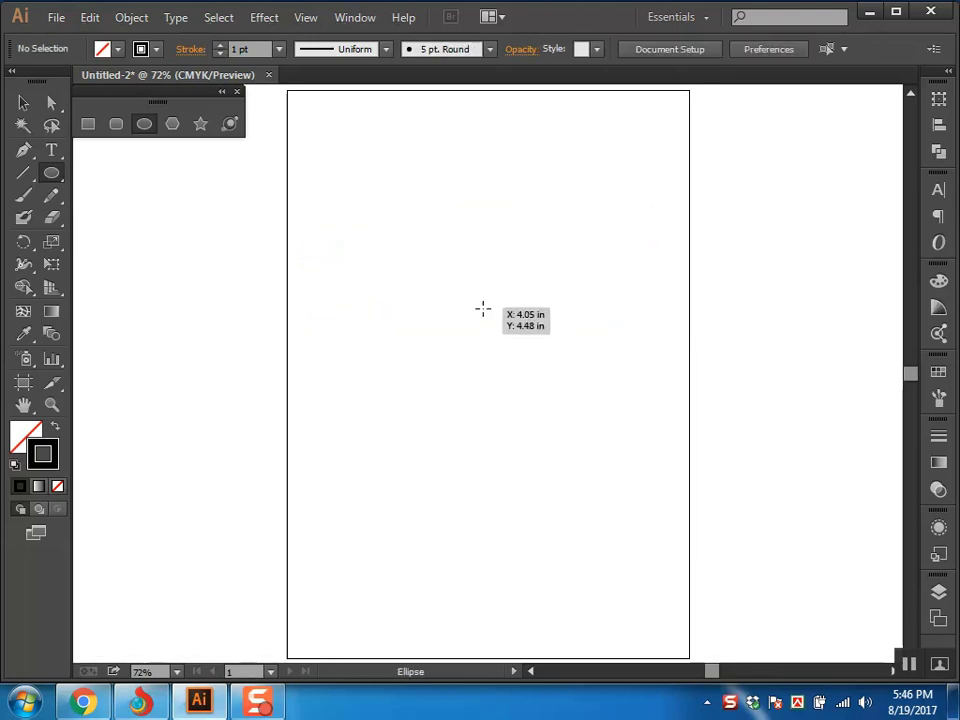
Draw a large circle outward from its centre and undo it, and do the same with a smaller circle nearer the artboard's upper-left corner.
{"action": "left_click_drag", "start_coordinate": [482, 309], "coordinate": [525, 418]}
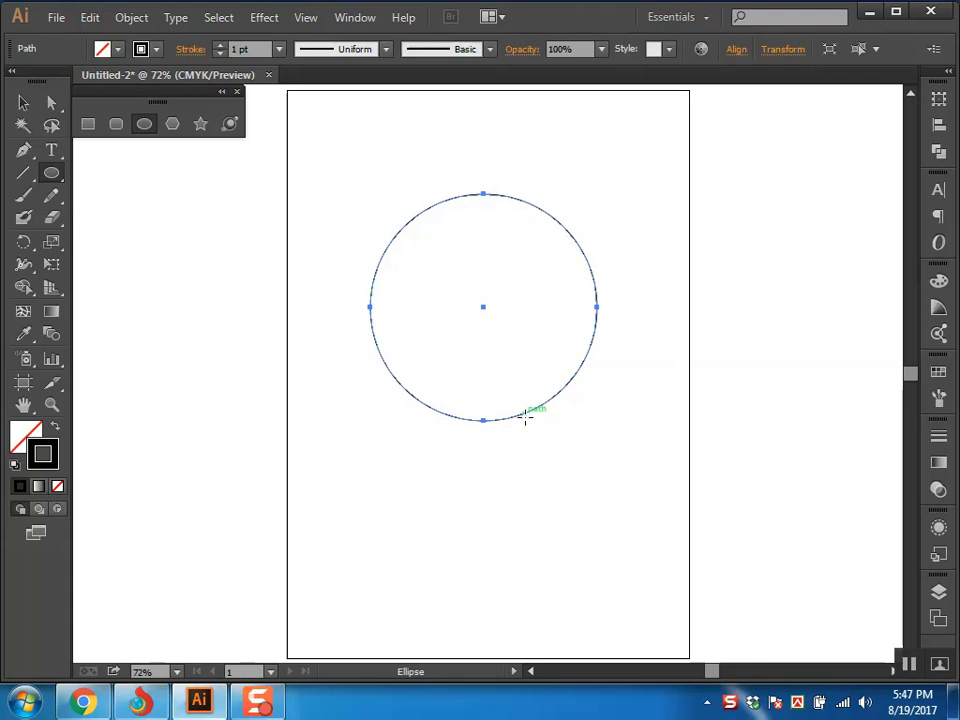
{"action": "key", "text": "ctrl+z"}
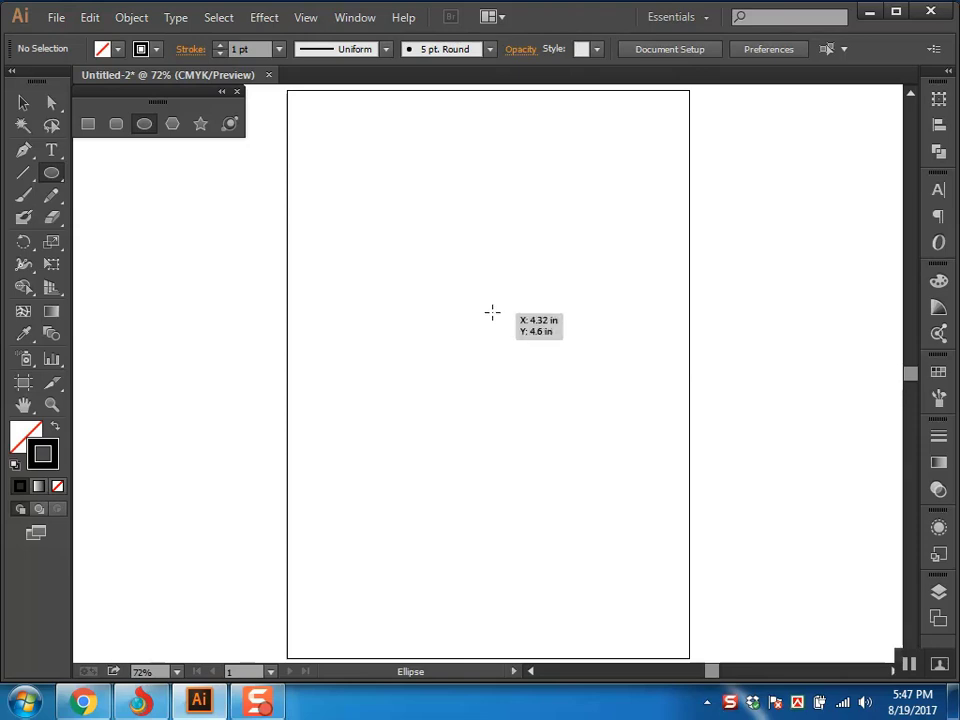
{"action": "left_click_drag", "start_coordinate": [390, 242], "coordinate": [445, 303]}
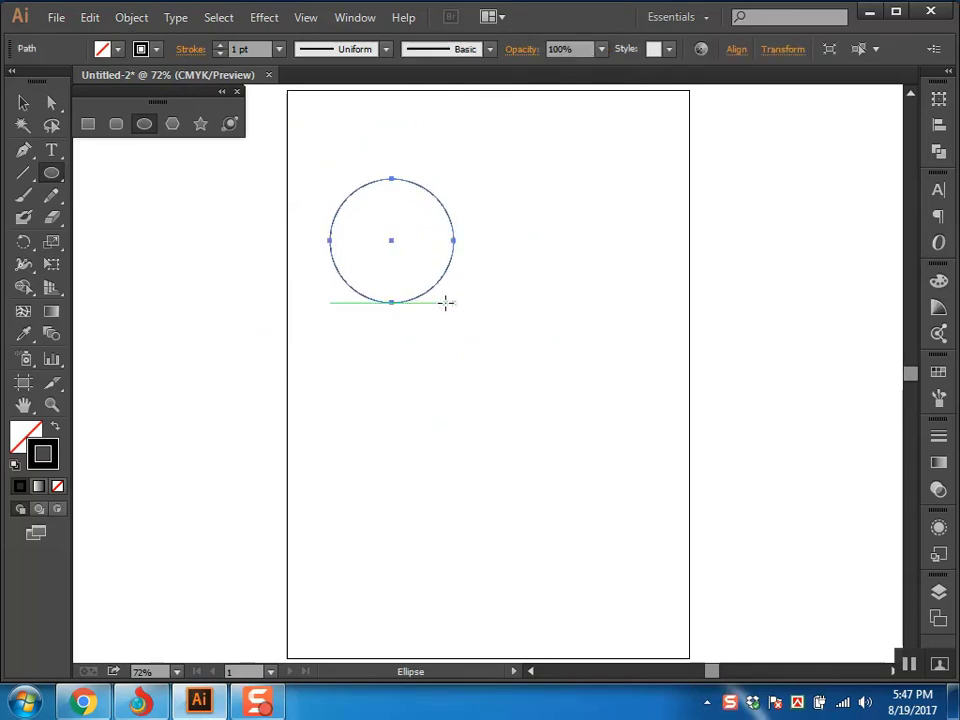
{"action": "key", "text": "ctrl+z"}
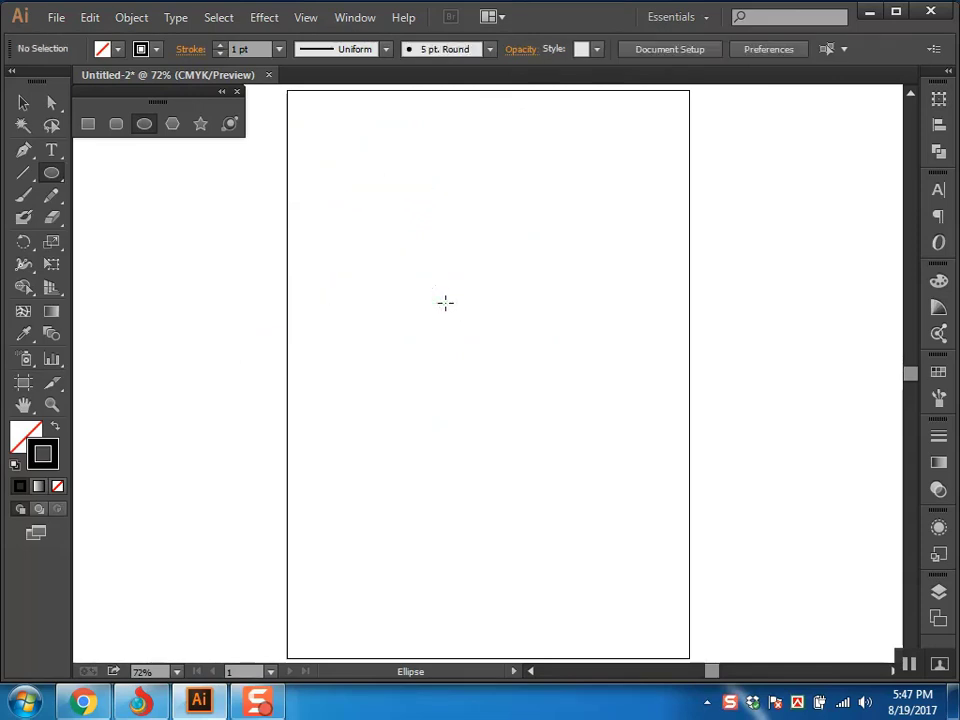
Draw a rectangle in the artboard's upper half and a circle inside it from the rectangle's centre point, leaving both deselected.
{"action": "left_click", "coordinate": [84, 123]}
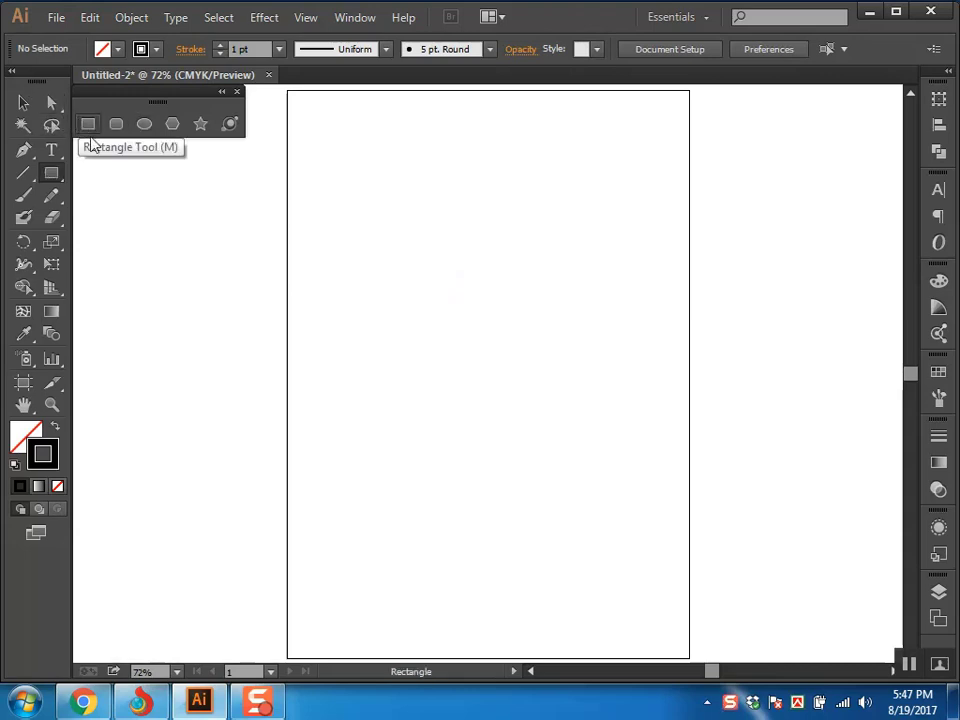
{"action": "left_click_drag", "start_coordinate": [353, 224], "coordinate": [663, 407]}
{"action": "left_click", "coordinate": [143, 125]}
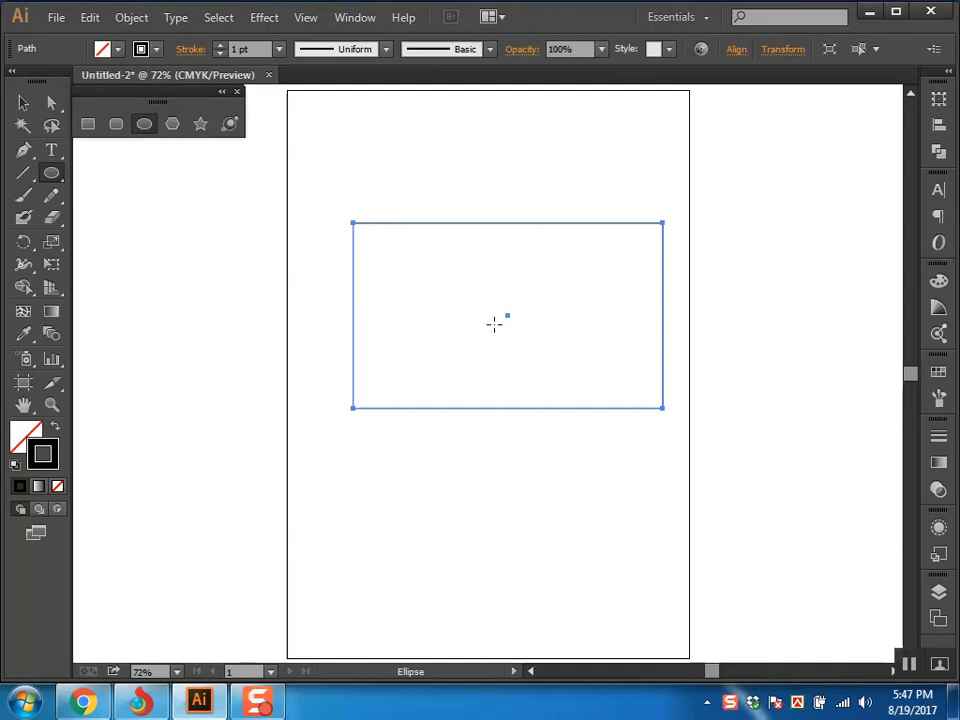
{"action": "left_click_drag", "start_coordinate": [507, 315], "coordinate": [541, 393]}
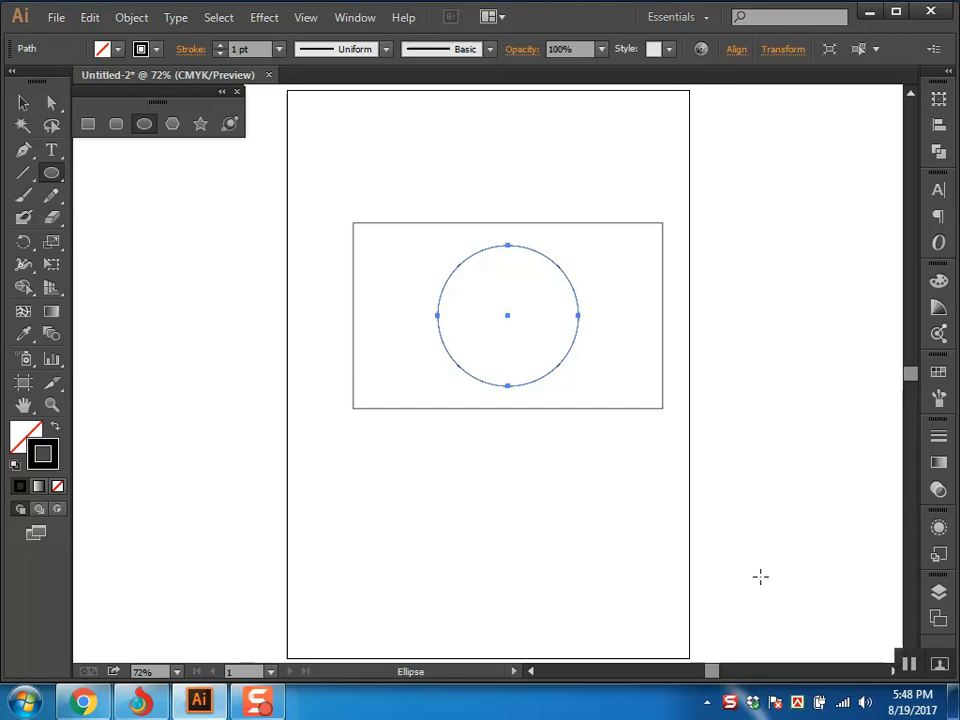
{"action": "key", "text": "a"}
{"action": "left_click", "coordinate": [559, 186]}
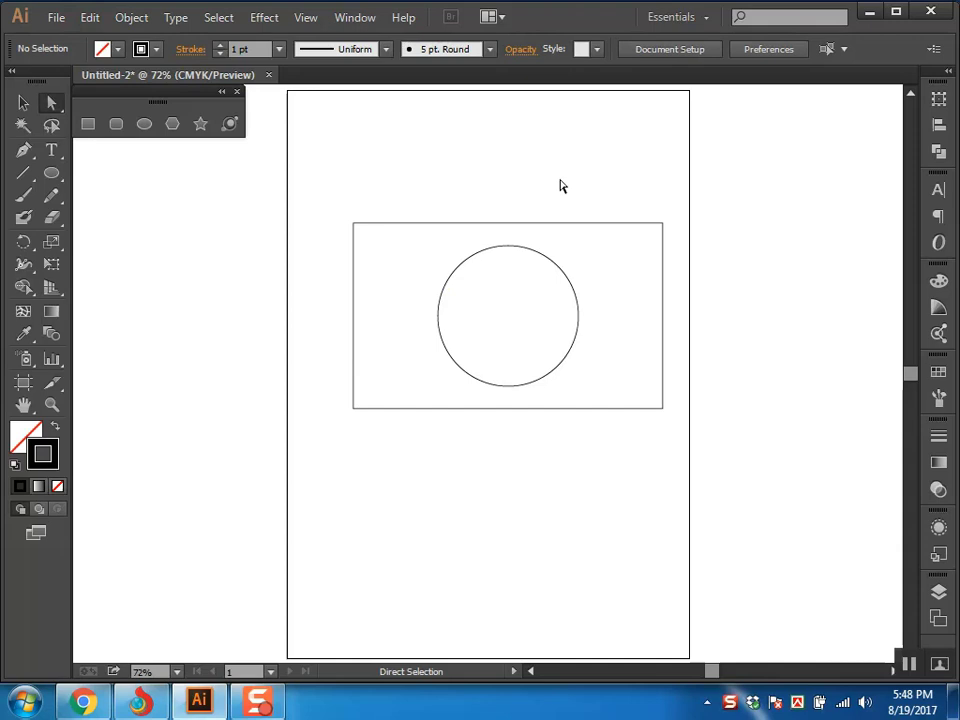
Select both the rectangle and the circle inside it and delete them.
{"action": "left_click", "coordinate": [633, 222], "text": "alt"}
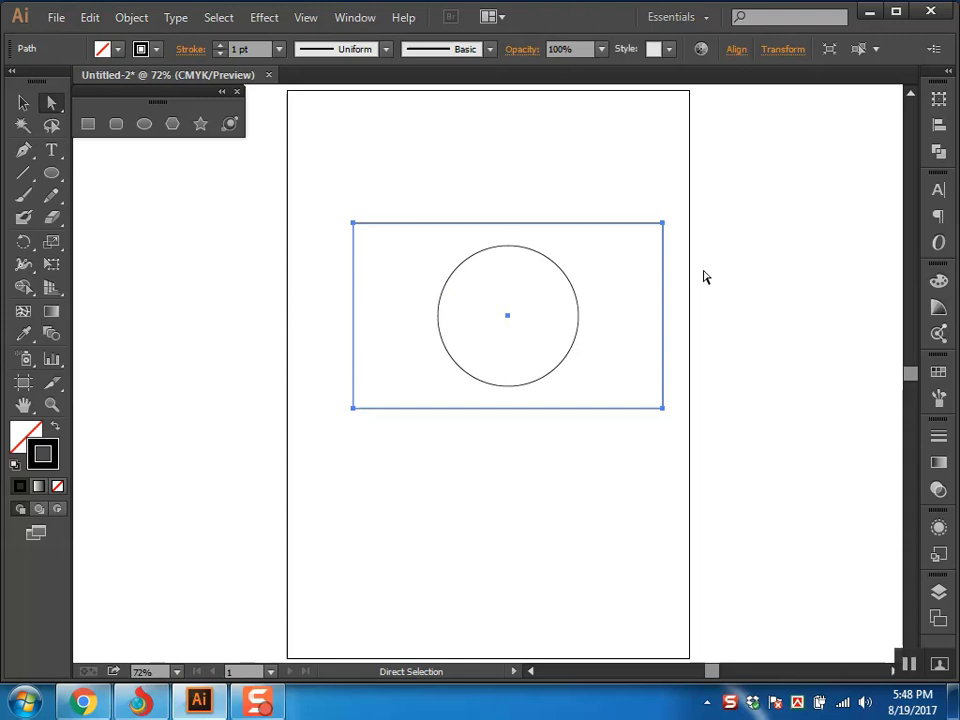
{"action": "left_click_drag", "start_coordinate": [692, 249], "coordinate": [452, 374]}
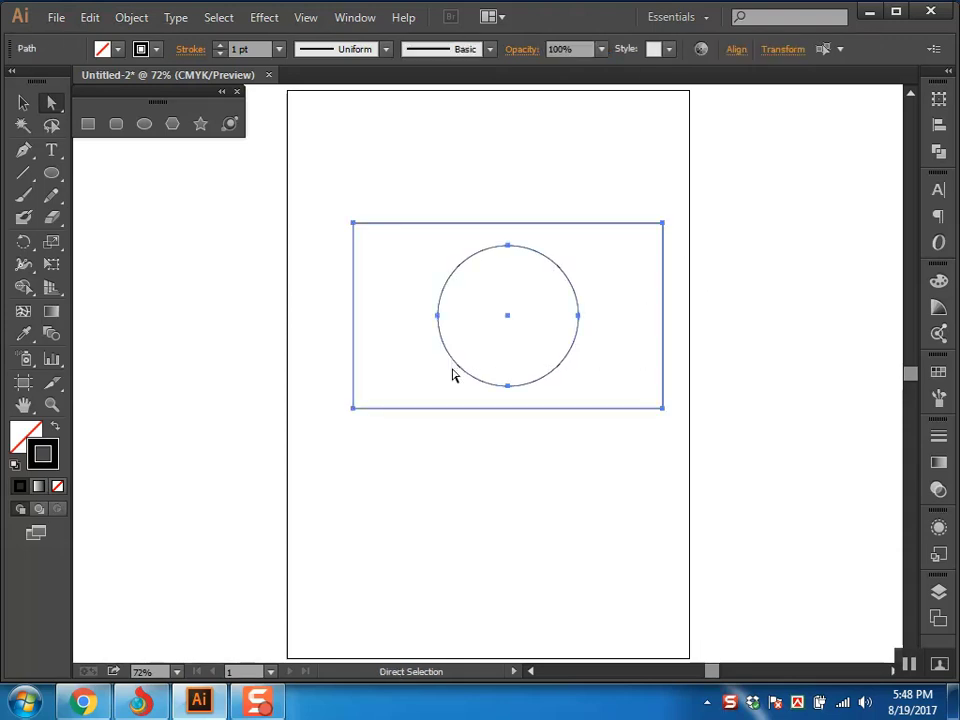
{"action": "key", "text": "Delete"}
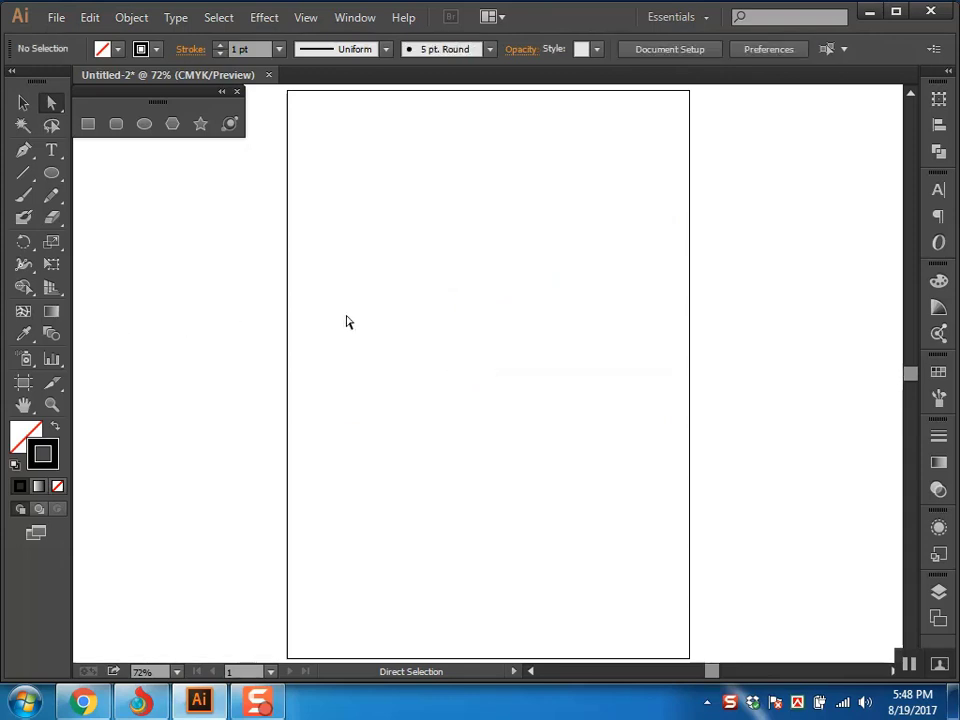
Paint a looping freehand stroke with the Paintbrush tool, and undo both the stroke and the deletion of the rectangle and circle.
{"action": "key", "text": "b"}
{"action": "mouse_move", "coordinate": [461, 265]}
{"action": "left_mouse_down"}
{"action": "mouse_move", "coordinate": [443, 446]}
{"action": "mouse_move", "coordinate": [717, 372]}
{"action": "left_mouse_up"}
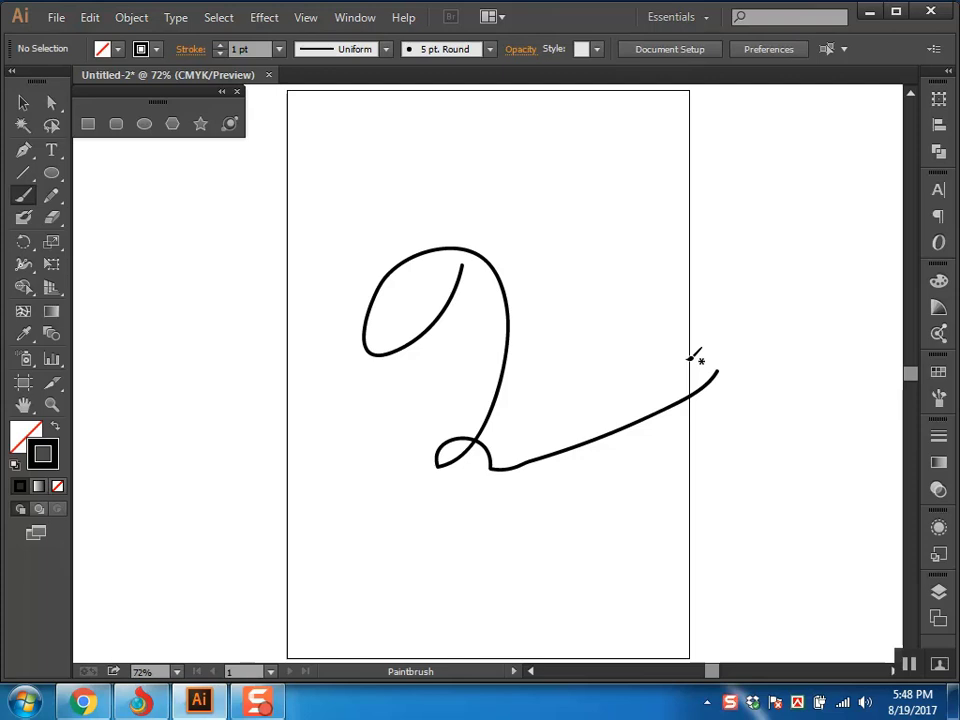
{"action": "key", "text": "ctrl+z"}
{"action": "key", "text": "ctrl+z"}
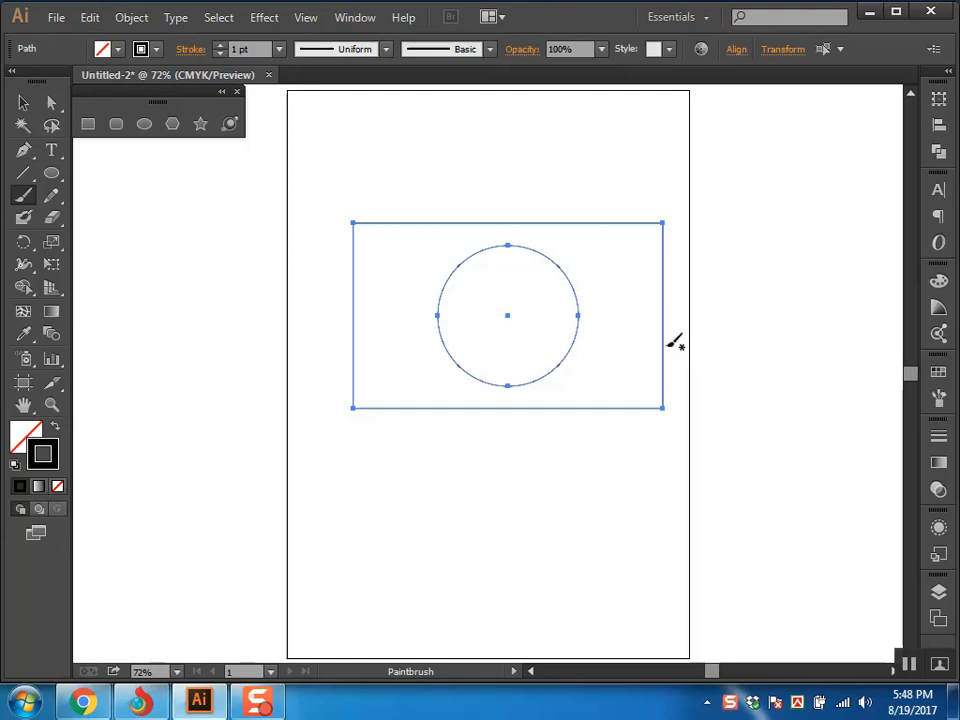
Deselect the restored rectangle and circle, select everything with the Direct Selection tool active, and delete both shapes.
{"action": "left_click", "coordinate": [23, 102]}
{"action": "left_click", "coordinate": [614, 143]}
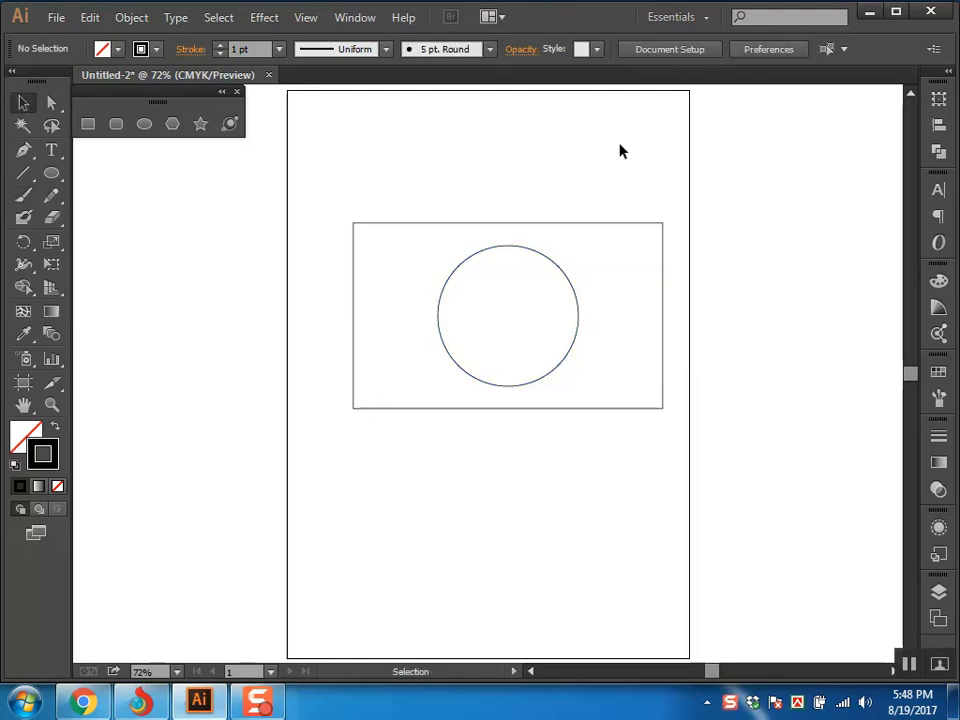
{"action": "key", "text": "a"}
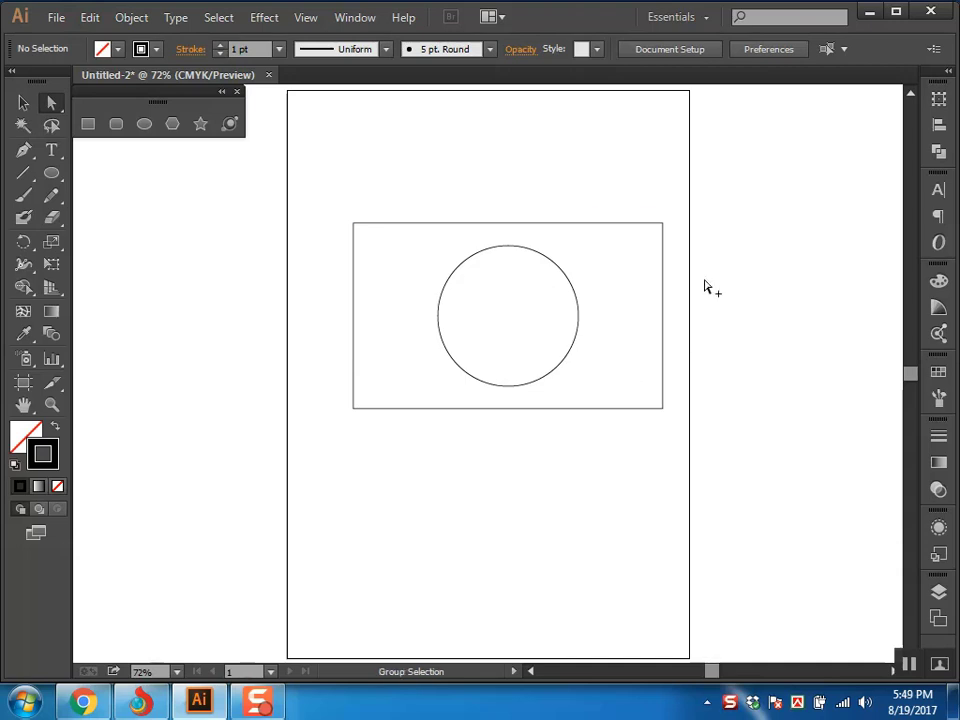
{"action": "key", "text": "ctrl+a"}
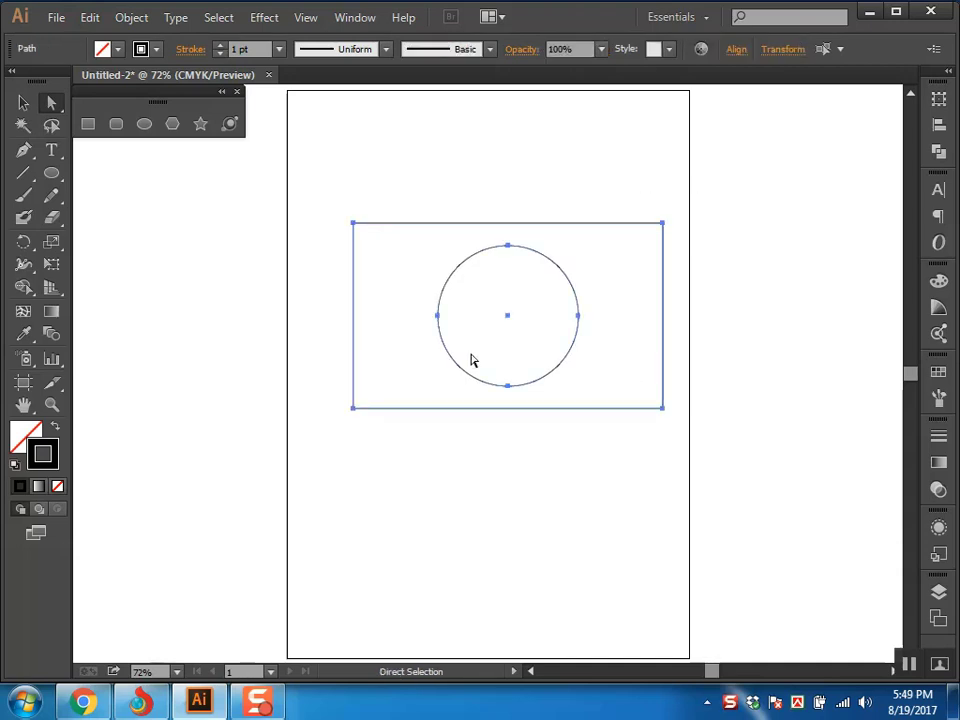
{"action": "key", "text": "Delete"}
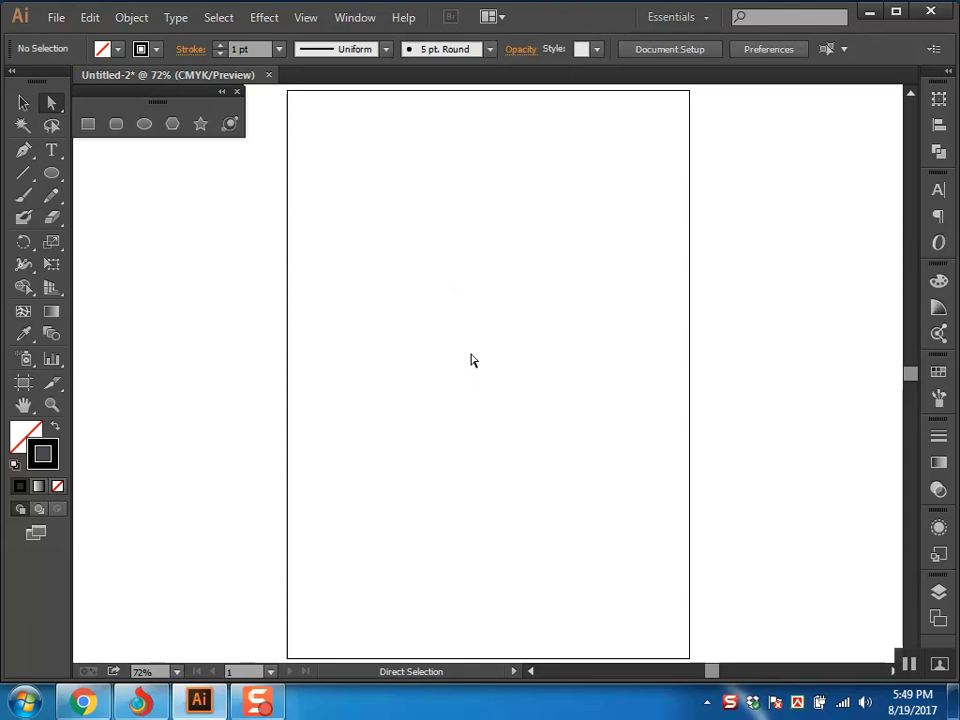
Draw an upright hexagon in the artboard's upper half with the Polygon tool, and an eight-sided polygon at its lower right.
{"action": "left_click", "coordinate": [169, 131]}
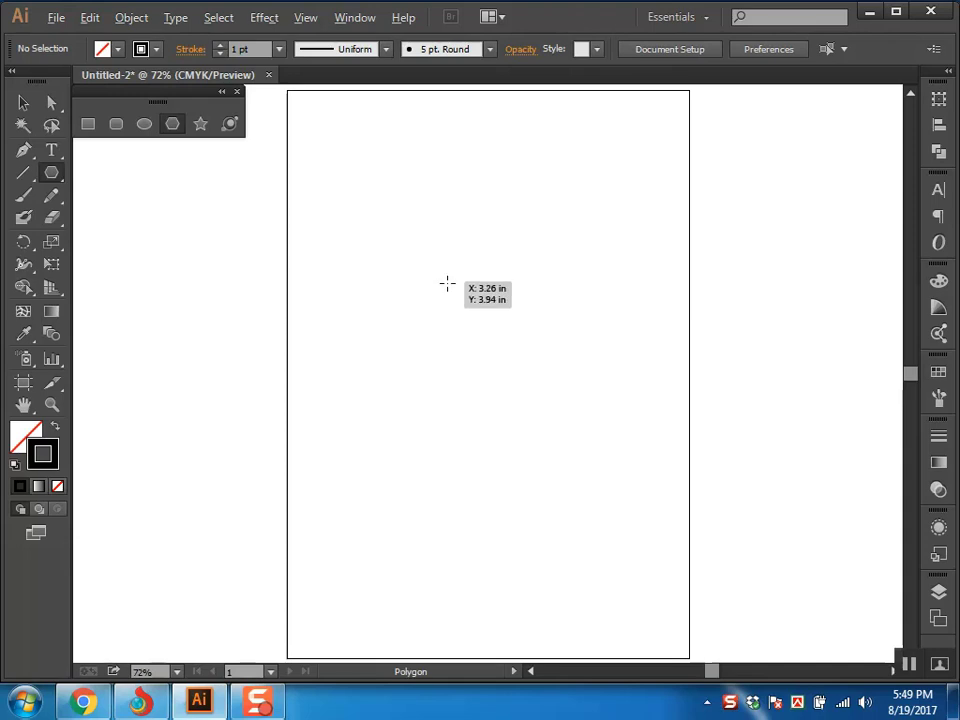
{"action": "left_click_drag", "start_coordinate": [449, 289], "coordinate": [479, 373]}
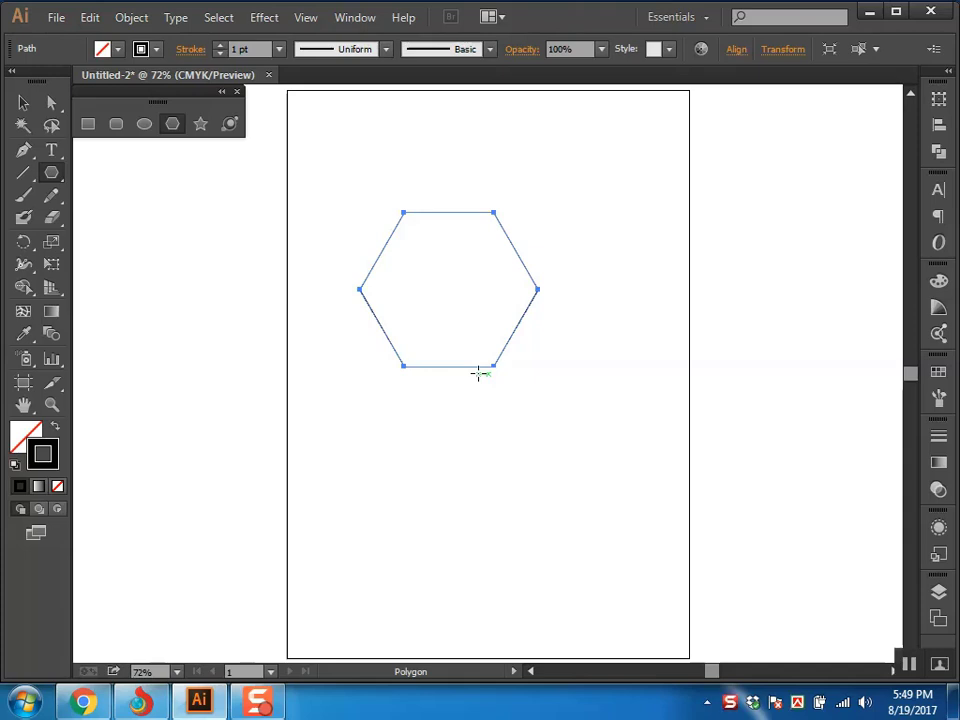
{"action": "key", "text": "ctrl+shift+a"}
{"action": "left_click_drag", "start_coordinate": [576, 390], "coordinate": [621, 444]}
{"action": "key", "text": "Up"}
{"action": "key", "text": "Up"}
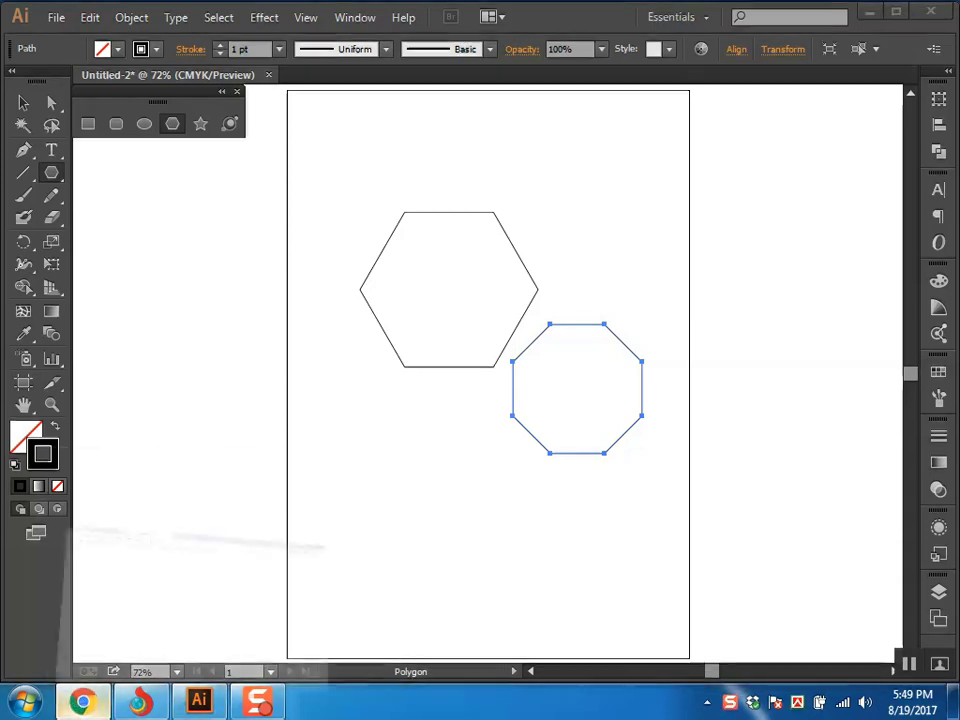
Switch to Chrome and search Google Images for "hexagon".
{"action": "left_click", "coordinate": [82, 700]}
{"action": "left_click", "coordinate": [283, 380]}
{"action": "type", "text": "h"}
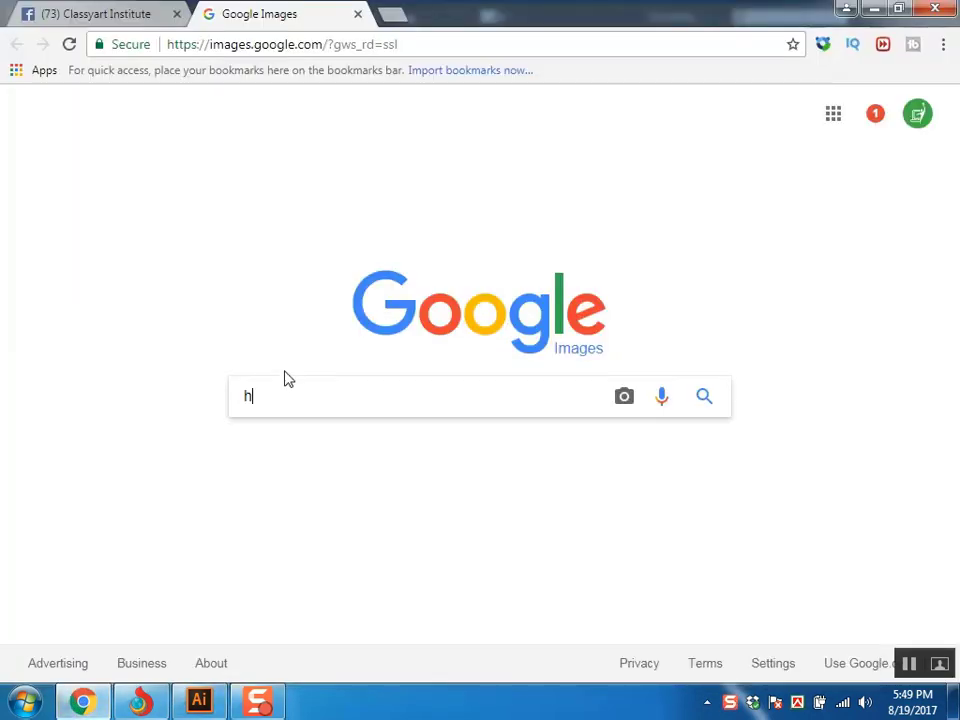
{"action": "type", "text": "exa"}
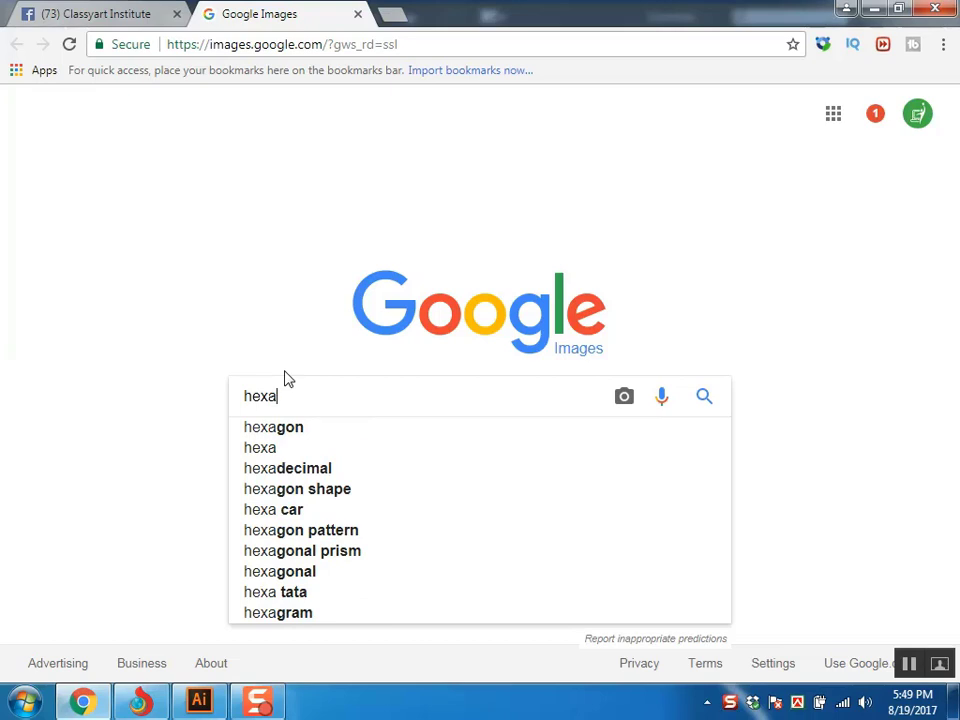
{"action": "key", "text": "Down"}
{"action": "key", "text": "Return"}
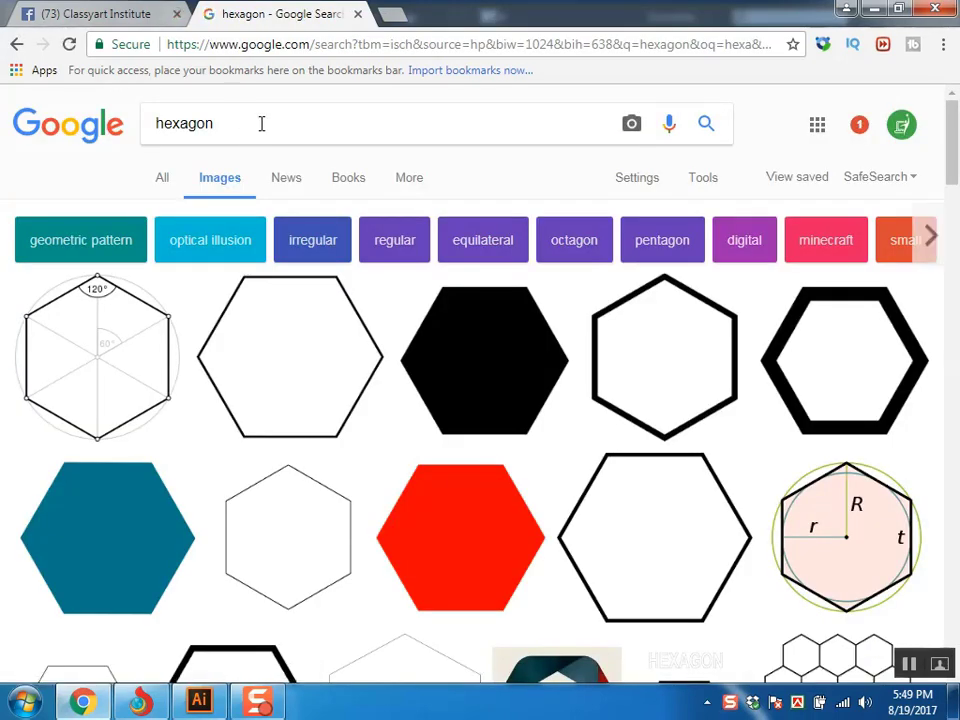
Replace the Google Images search term with "octagon" and run the search.
{"action": "left_click_drag", "start_coordinate": [261, 122], "coordinate": [3, 112]}
{"action": "type", "text": "oct"}
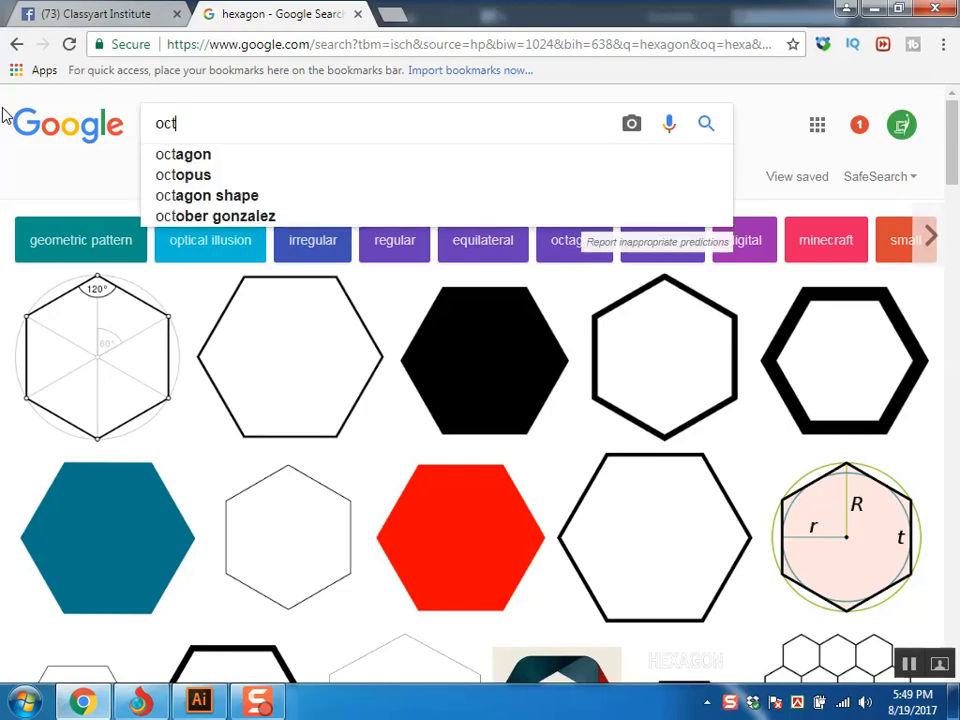
{"action": "type", "text": "agon"}
{"action": "key", "text": "Return"}
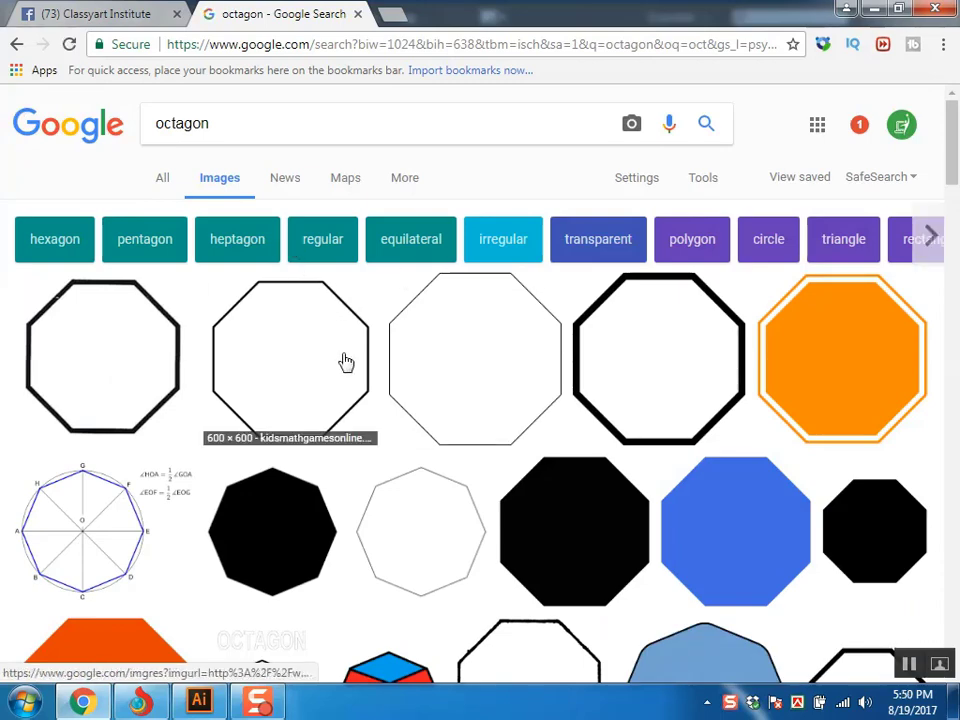
Switch back to Illustrator and delete the octagon at the hexagon's lower right.
{"action": "left_click", "coordinate": [198, 700]}
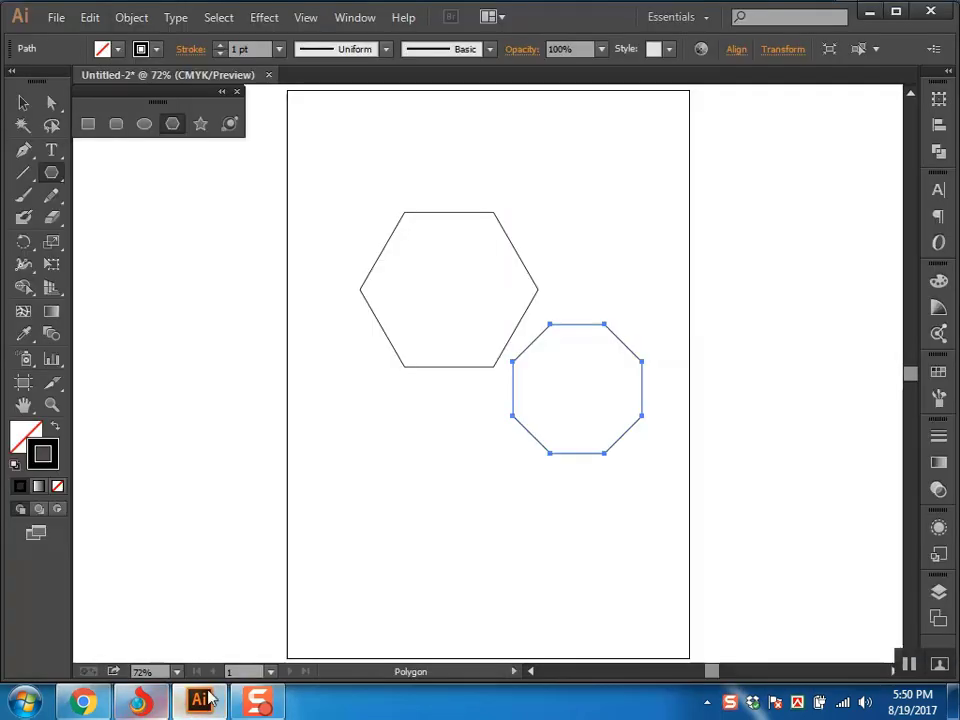
{"action": "key", "text": "a"}
{"action": "left_click", "coordinate": [626, 296]}
{"action": "left_click", "coordinate": [604, 386]}
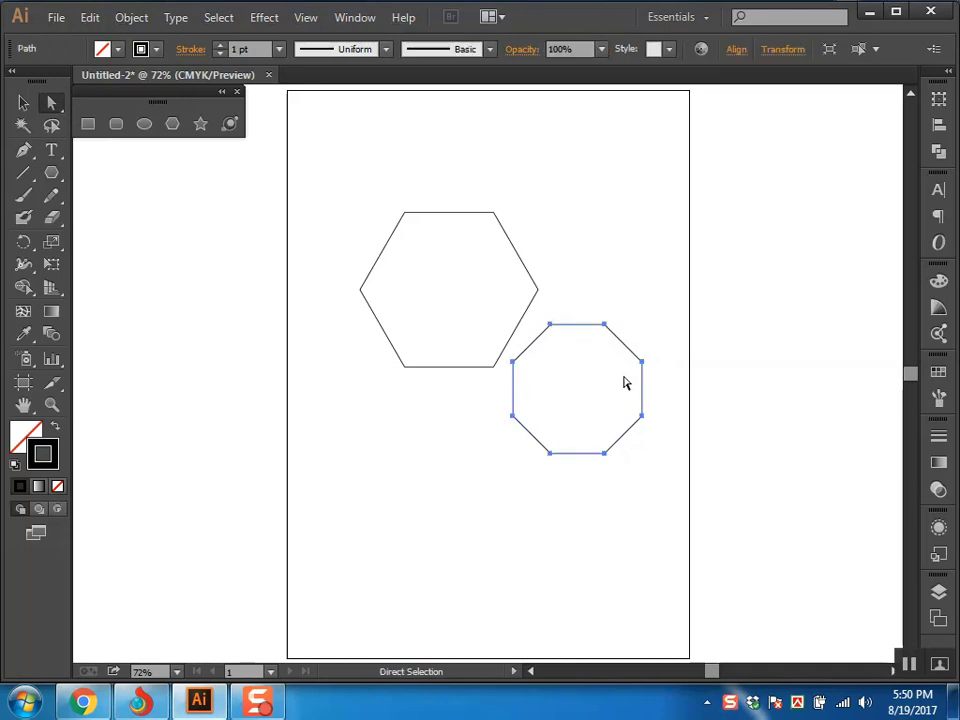
{"action": "key", "text": "Delete"}
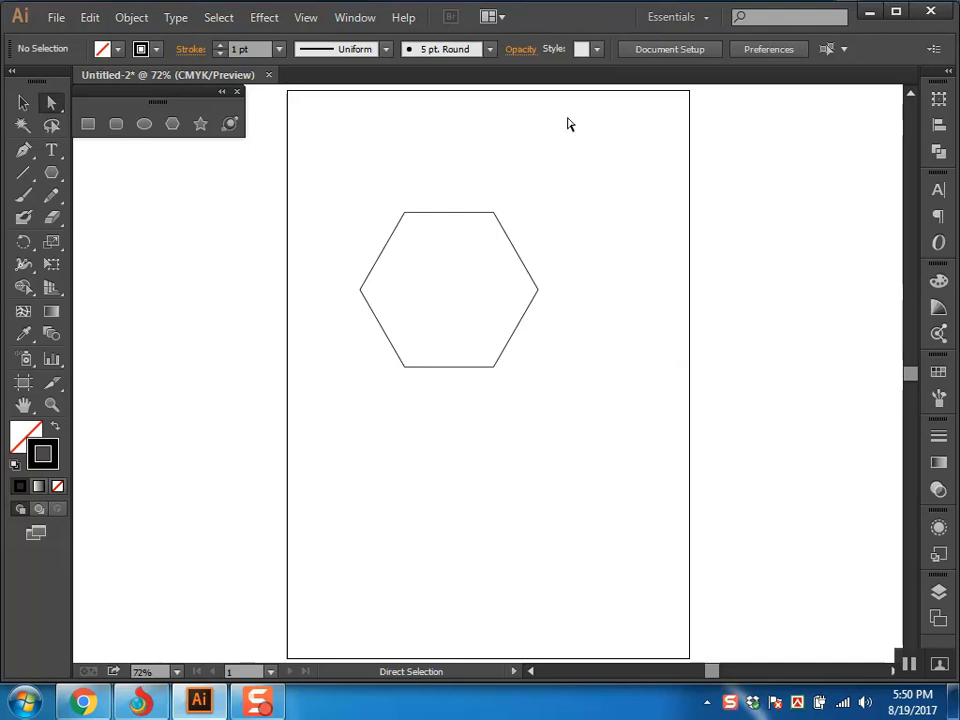
Draw a slightly tilted octagon overlapping the hexagon's right corner, and undo it.
{"action": "left_click", "coordinate": [173, 124]}
{"action": "left_click_drag", "start_coordinate": [603, 295], "coordinate": [632, 374]}
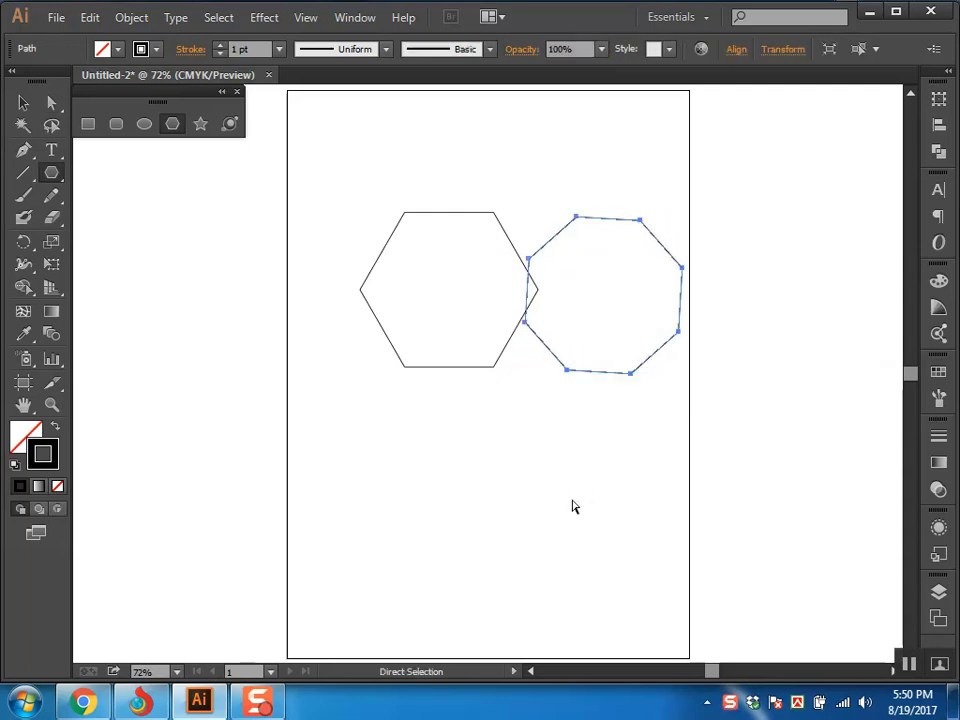
{"action": "key", "text": "ctrl+z"}
Draw a polygon below the hexagon, adding sides and then reducing it to an upright triangle, and delete it.
{"action": "left_click_drag", "start_coordinate": [500, 487], "coordinate": [456, 398]}
{"action": "key", "text": "Up"}
{"action": "key", "text": "Up"}
{"action": "key", "text": "Up"}
{"action": "key", "text": "Up"}
{"action": "key", "text": "Down"}
{"action": "key", "text": "Down"}
{"action": "key", "text": "Down"}
{"action": "key", "text": "Down"}
{"action": "key", "text": "Down"}
{"action": "key", "text": "Down"}
{"action": "key", "text": "Down"}
{"action": "key", "text": "Down"}
{"action": "key", "text": "Down"}
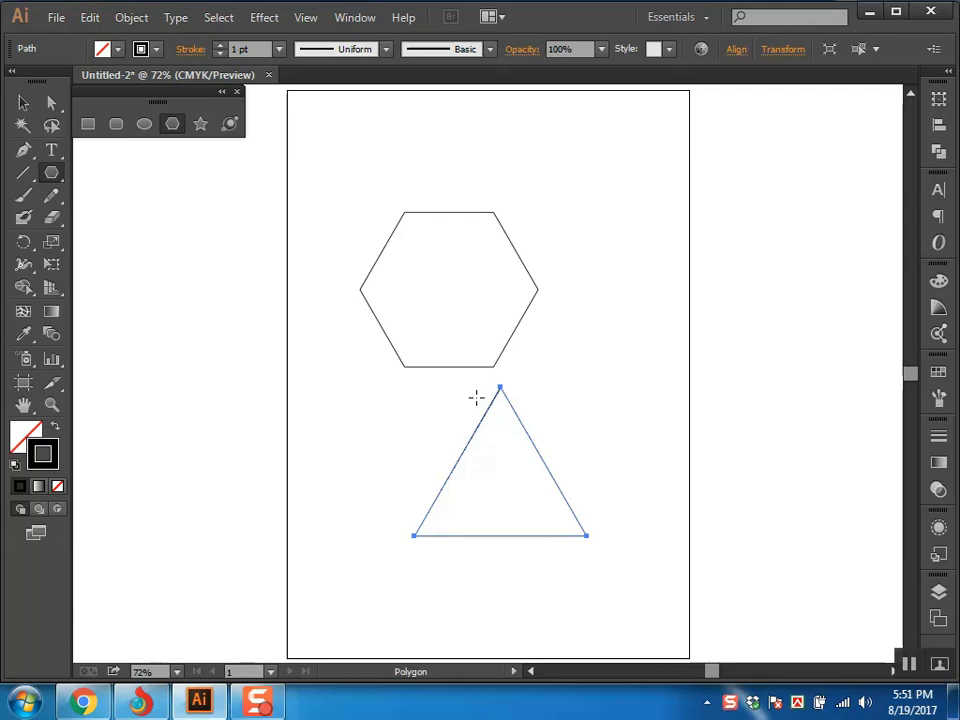
{"action": "key", "text": "Delete"}
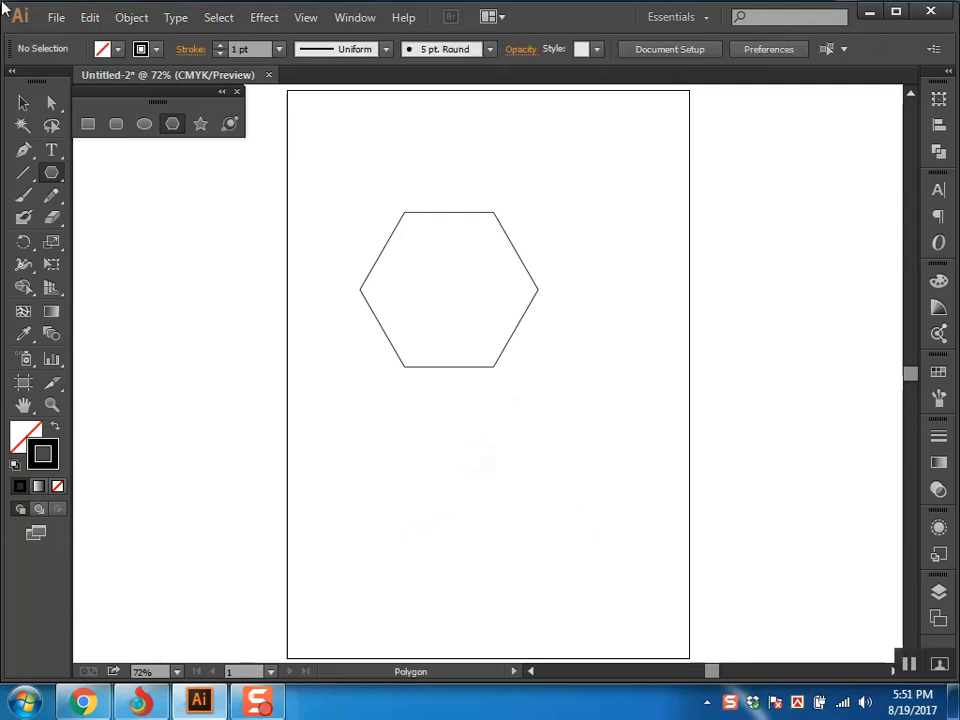
Draw a polygon at the hexagon's lower right, raising its side count to eight and constraining it upright.
{"action": "left_click", "coordinate": [171, 124]}
{"action": "left_click_drag", "start_coordinate": [525, 457], "coordinate": [593, 493]}
{"action": "key", "text": "Up"}
{"action": "key", "text": "Up"}
{"action": "key", "text": "Up"}
{"action": "key", "text": "Up"}
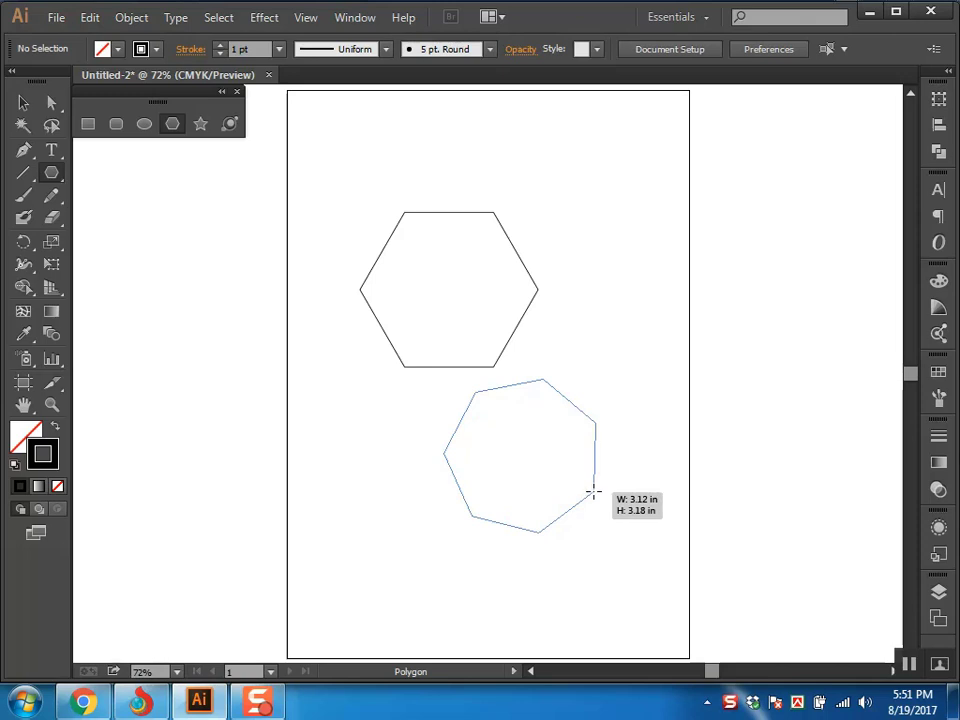
{"action": "mouse_move", "coordinate": [593, 493]}
{"action": "left_mouse_down"}
{"action": "mouse_move", "coordinate": [598, 481]}
{"action": "mouse_move", "coordinate": [601, 499]}
{"action": "left_mouse_up"}
{"action": "key", "text": "Up"}
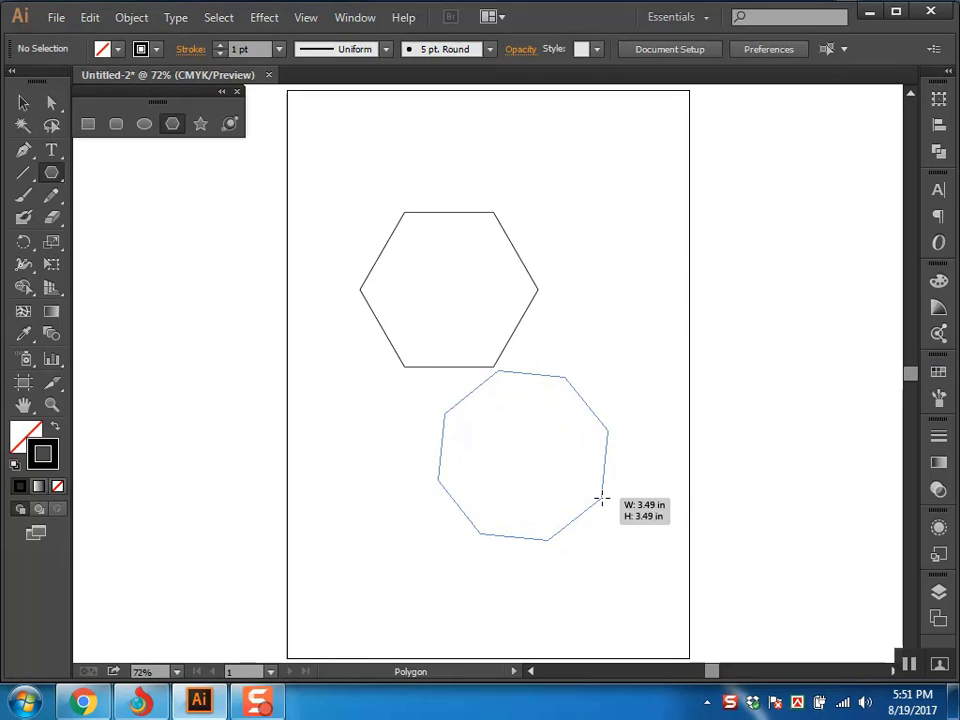
{"action": "left_click_drag", "start_coordinate": [602, 499], "coordinate": [653, 485]}
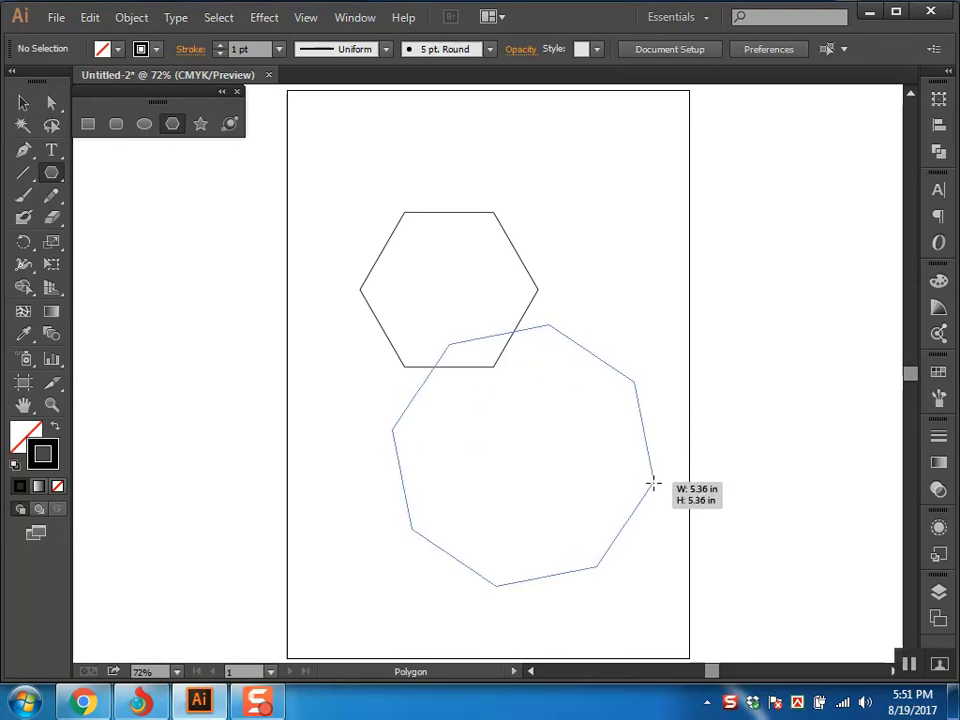
{"action": "left_click_drag", "start_coordinate": [653, 485], "coordinate": [586, 503]}
{"action": "key", "text": "shift"}
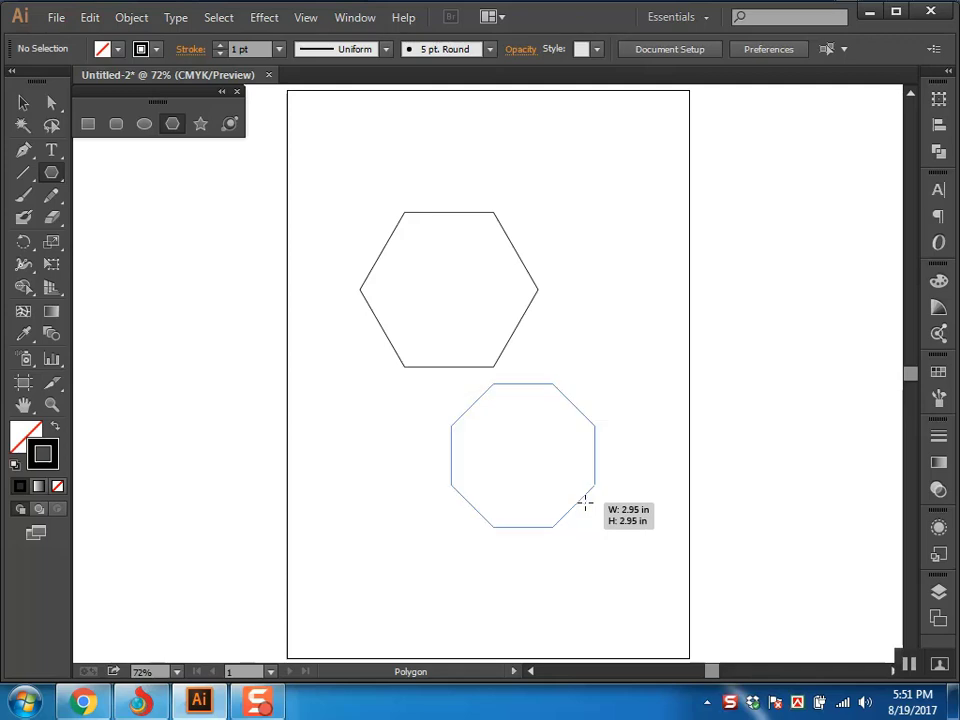
{"action": "mouse_move", "coordinate": [586, 503]}
{"action": "left_mouse_down"}
{"action": "mouse_move", "coordinate": [581, 497]}
{"action": "mouse_move", "coordinate": [585, 512]}
{"action": "mouse_move", "coordinate": [570, 471]}
{"action": "mouse_move", "coordinate": [572, 497]}
{"action": "mouse_move", "coordinate": [561, 454]}
{"action": "mouse_move", "coordinate": [589, 508]}
{"action": "left_mouse_up"}
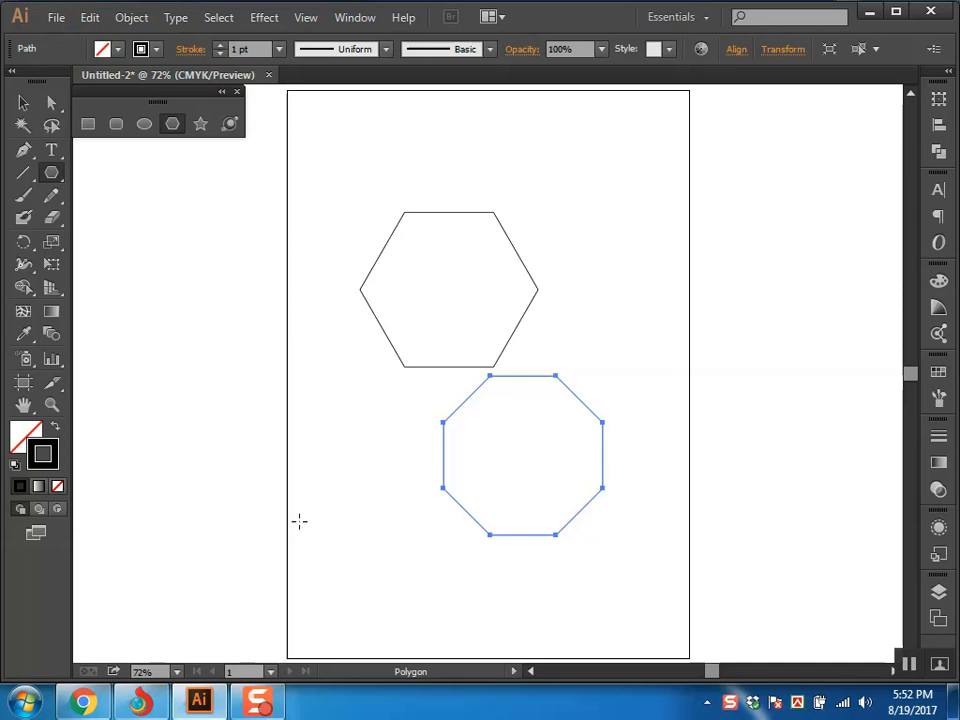
Draw a polygon to the left of the octagon, reducing its sides to three for an upright triangle.
{"action": "left_click_drag", "start_coordinate": [331, 449], "coordinate": [373, 517]}
{"action": "key", "text": "Down"}
{"action": "key", "text": "Down"}
{"action": "key", "text": "Down"}
{"action": "key", "text": "Down"}
{"action": "key", "text": "Down"}
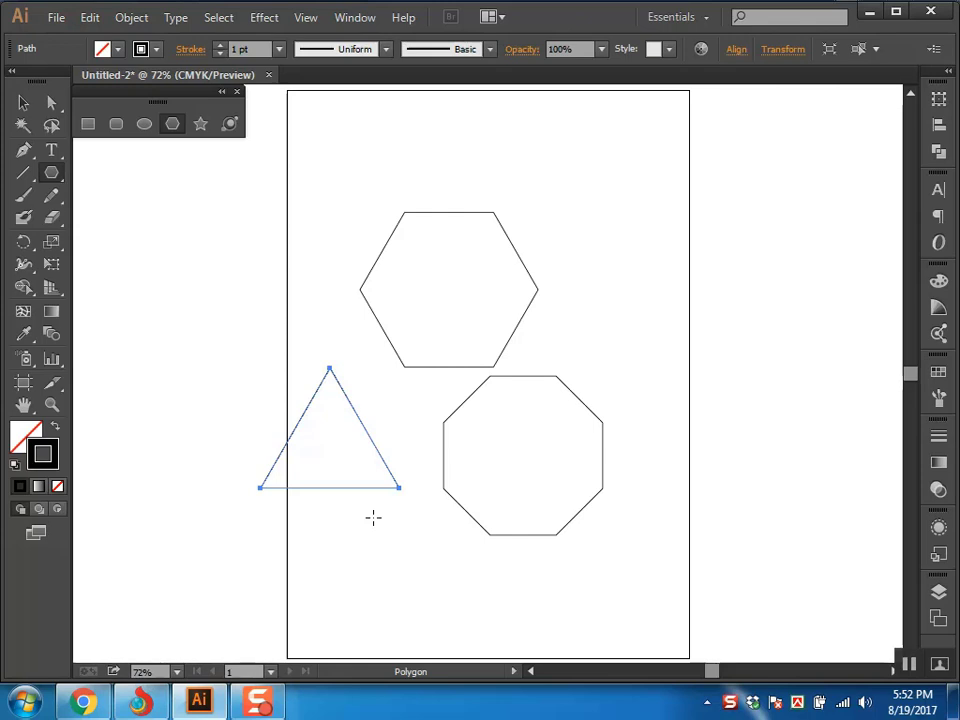
Select the hexagon, octagon and triangle with the Direct Selection tool active and delete all three.
{"action": "key", "text": "a"}
{"action": "left_click", "coordinate": [651, 326]}
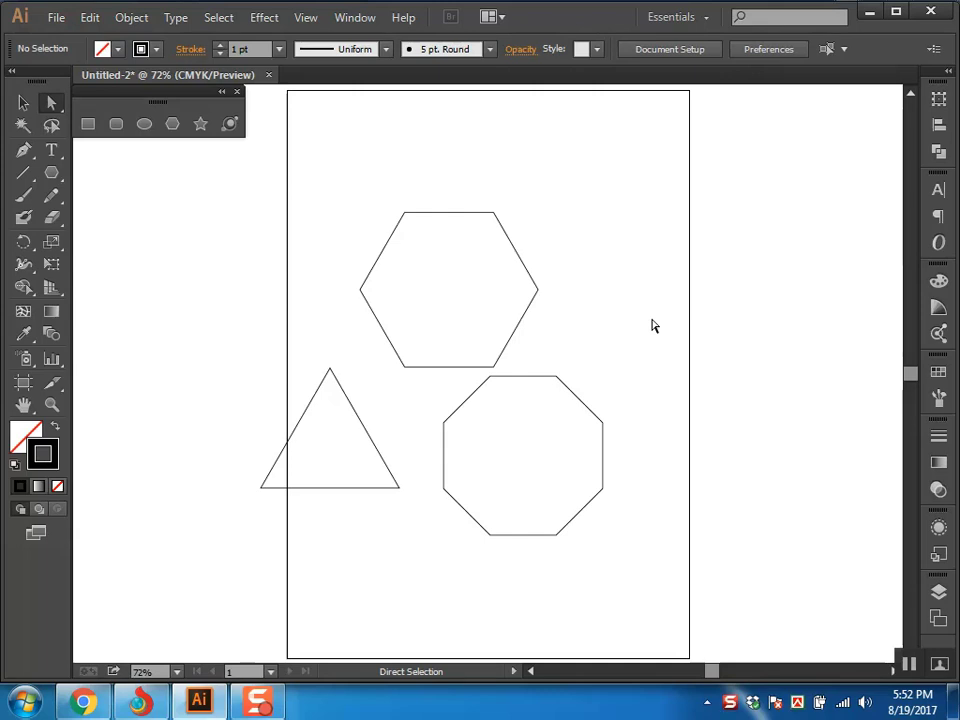
{"action": "key", "text": "ctrl+a"}
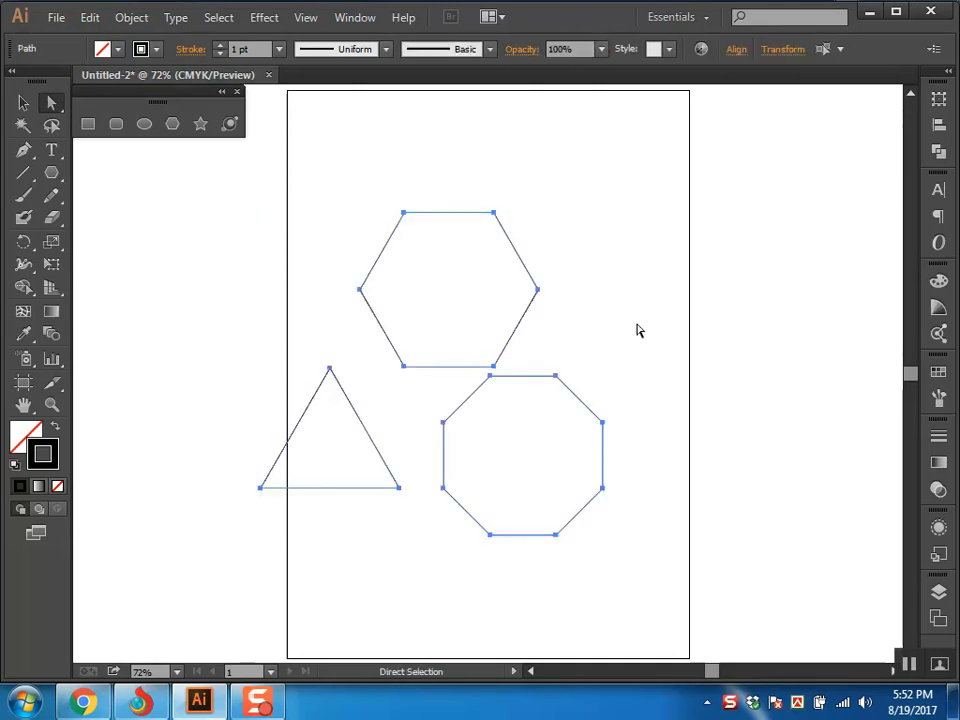
{"action": "key", "text": "Delete"}
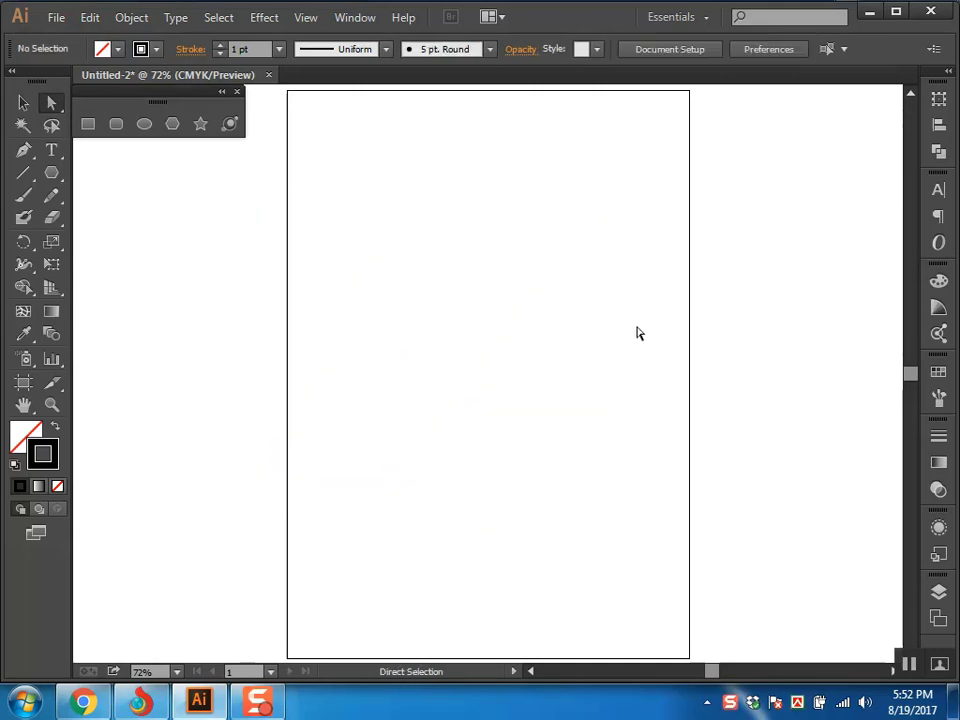
Draw a small five-pointed star with the Star tool, undo it, and draw a larger one about 2.8 in wide in the artboard's upper half.
{"action": "left_click", "coordinate": [200, 126]}
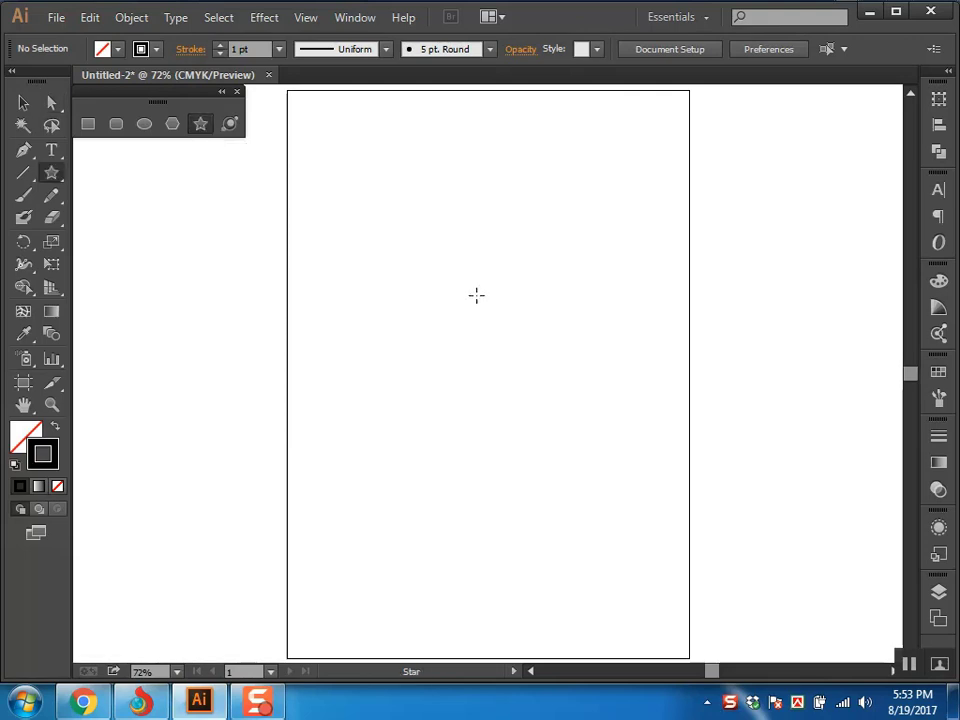
{"action": "left_click_drag", "start_coordinate": [463, 285], "coordinate": [491, 322]}
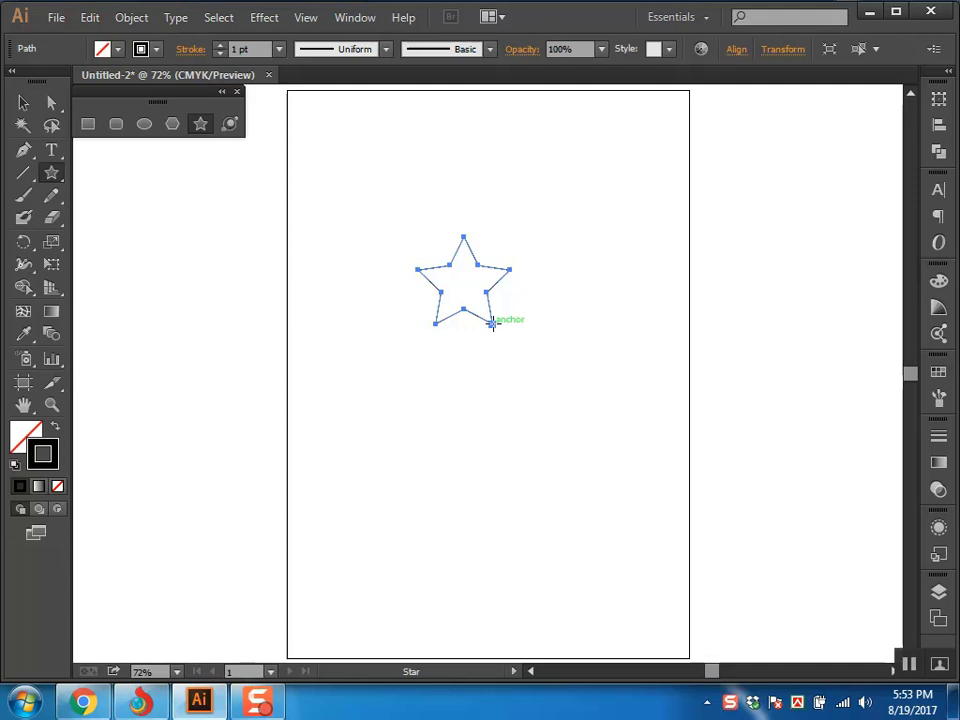
{"action": "key", "text": "ctrl+z"}
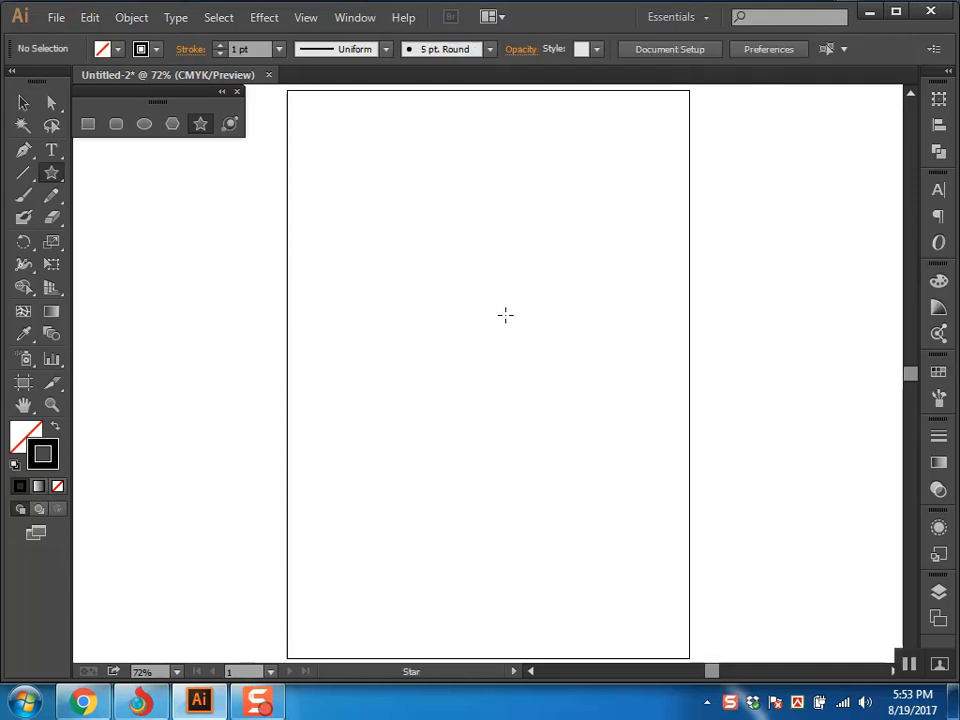
{"action": "left_click_drag", "start_coordinate": [500, 306], "coordinate": [563, 343]}
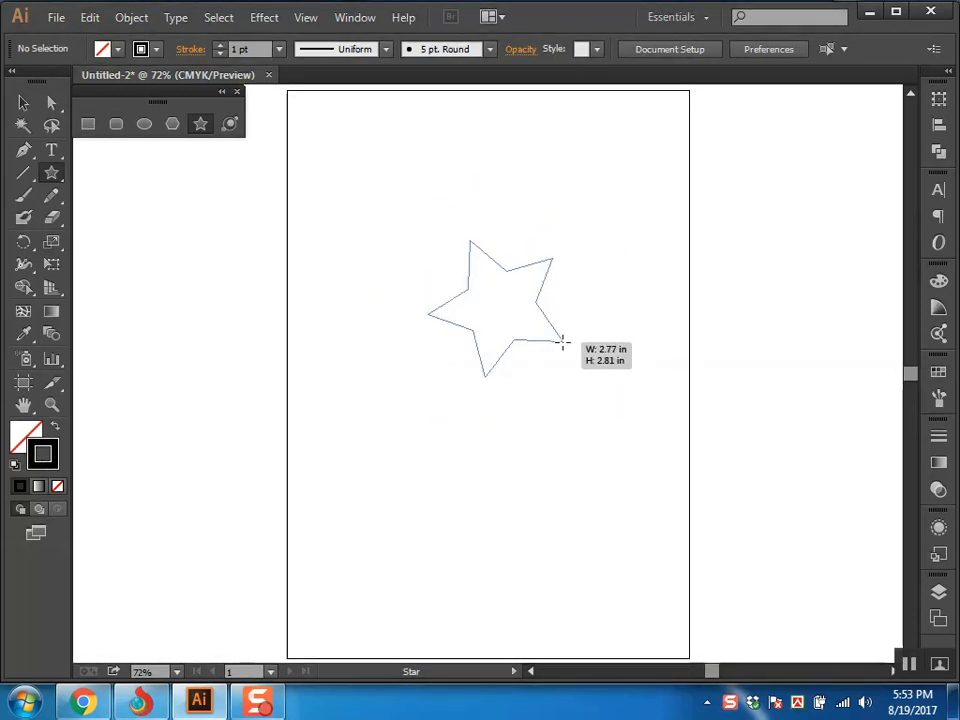
Draw a large star in the upper middle of the artboard, adding extra points and reducing it to three points.
{"action": "mouse_move", "coordinate": [592, 265]}
{"action": "left_mouse_down"}
{"action": "mouse_move", "coordinate": [456, 259]}
{"action": "mouse_move", "coordinate": [540, 409]}
{"action": "mouse_move", "coordinate": [549, 407]}
{"action": "left_mouse_up"}
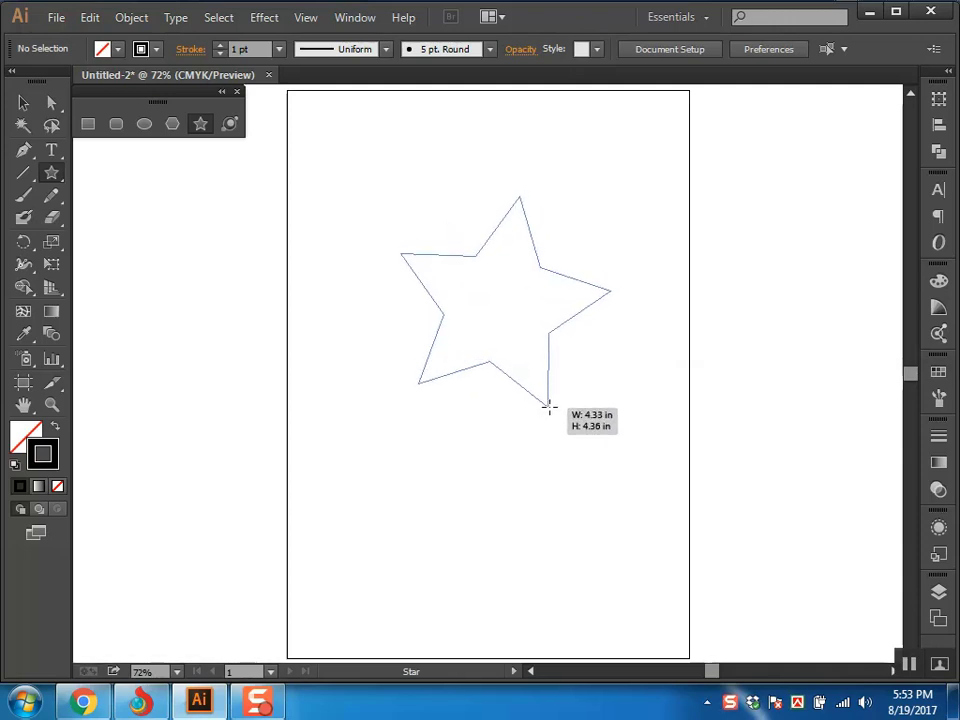
{"action": "left_click_drag", "start_coordinate": [549, 407], "coordinate": [577, 428]}
{"action": "key", "text": "Up"}
{"action": "key", "text": "Up"}
{"action": "key", "text": "Up"}
{"action": "key", "text": "Up"}
{"action": "key", "text": "Up"}
{"action": "key", "text": "Up"}
{"action": "key", "text": "Up"}
{"action": "key", "text": "Up"}
{"action": "key", "text": "Up"}
{"action": "key", "text": "Down"}
{"action": "key", "text": "Down"}
{"action": "key", "text": "Down"}
{"action": "key", "text": "Down"}
{"action": "key", "text": "Down"}
{"action": "key", "text": "Down"}
{"action": "key", "text": "Down"}
{"action": "key", "text": "Down"}
{"action": "key", "text": "Down"}
{"action": "key", "text": "Down"}
{"action": "key", "text": "Down"}
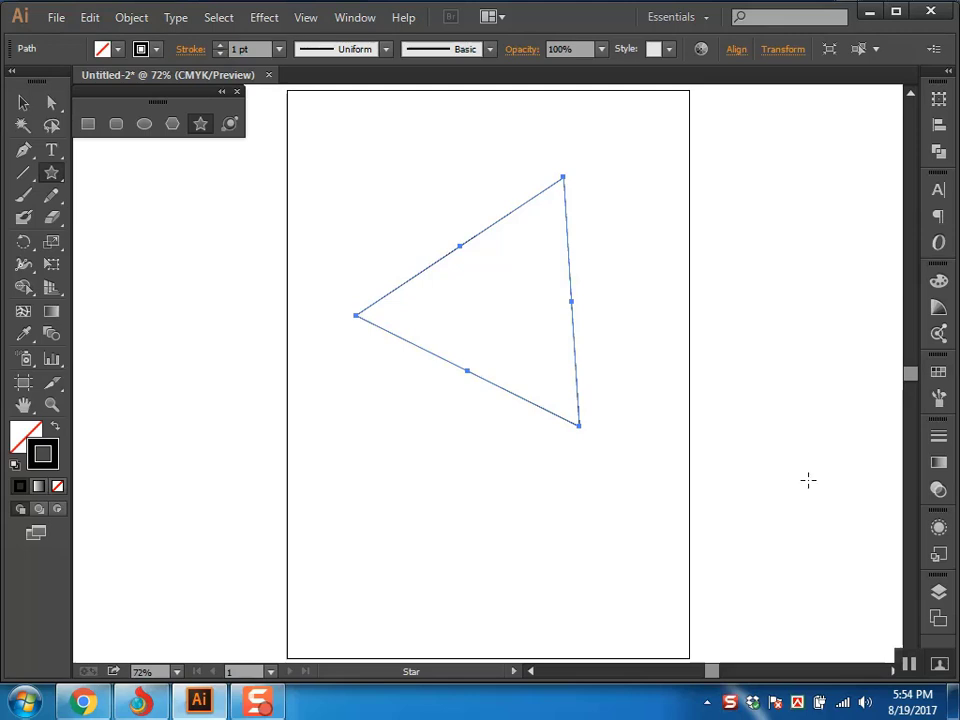
Replace the three-pointed shape with a tilted star, raising the point count to five.
{"action": "key", "text": "Delete"}
{"action": "left_click_drag", "start_coordinate": [506, 336], "coordinate": [561, 443]}
{"action": "key", "text": "Up"}
{"action": "key", "text": "Up"}
{"action": "key", "text": "a"}
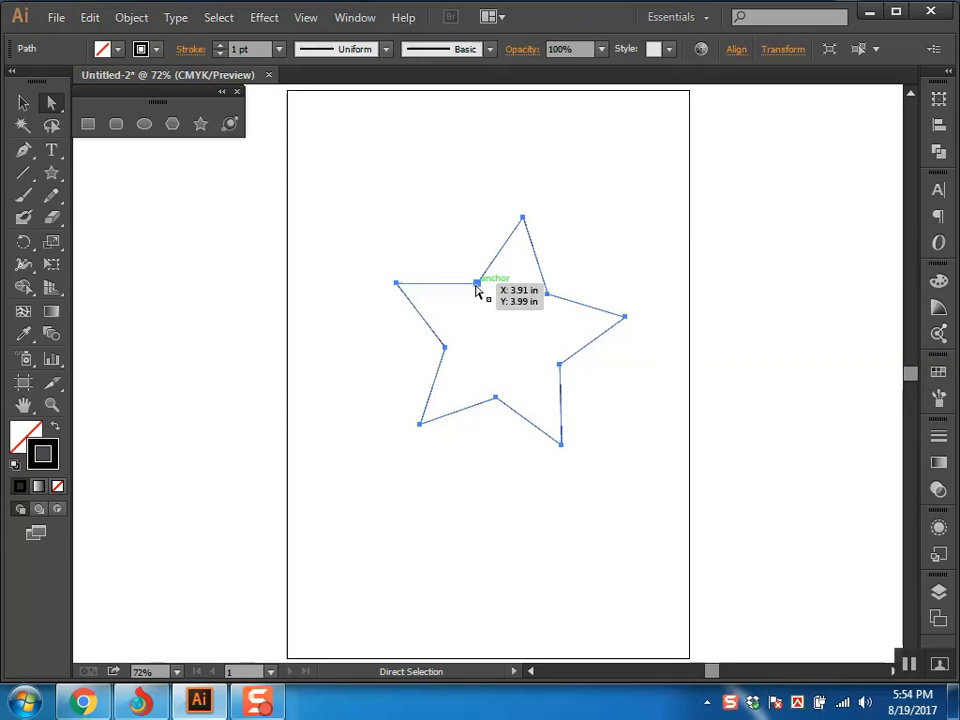
{"action": "left_click", "coordinate": [596, 229]}
{"action": "left_click", "coordinate": [546, 292], "text": "alt"}
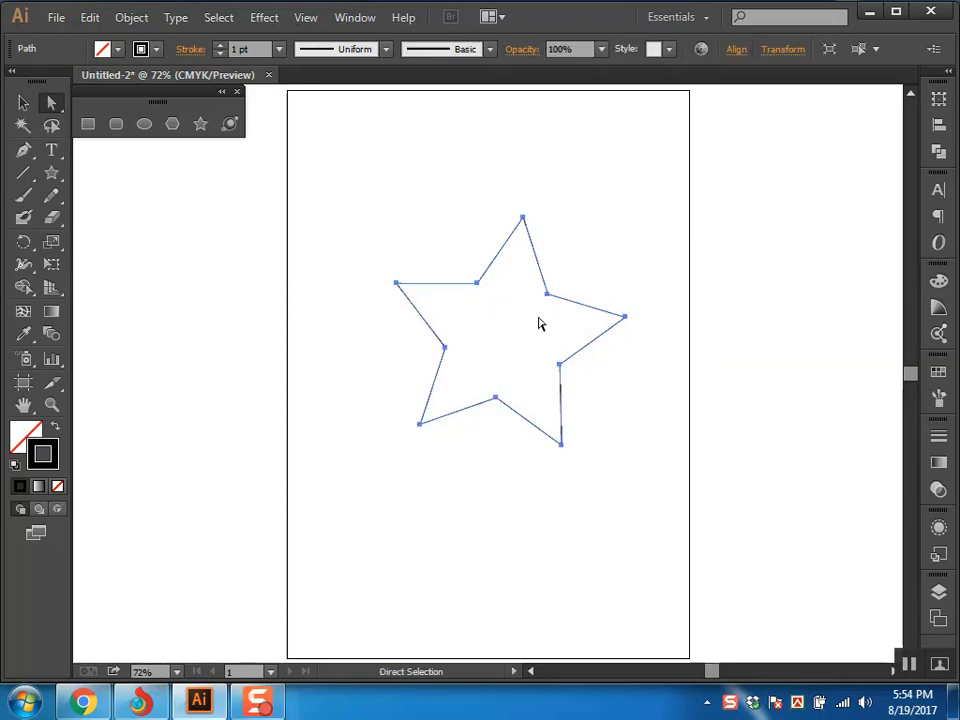
Replace the tilted star with an upright five-pointed one, and draw a second with level arms across the artboard's right edge.
{"action": "key", "text": "Delete"}
{"action": "left_click", "coordinate": [200, 123]}
{"action": "left_click_drag", "start_coordinate": [468, 317], "coordinate": [537, 404]}
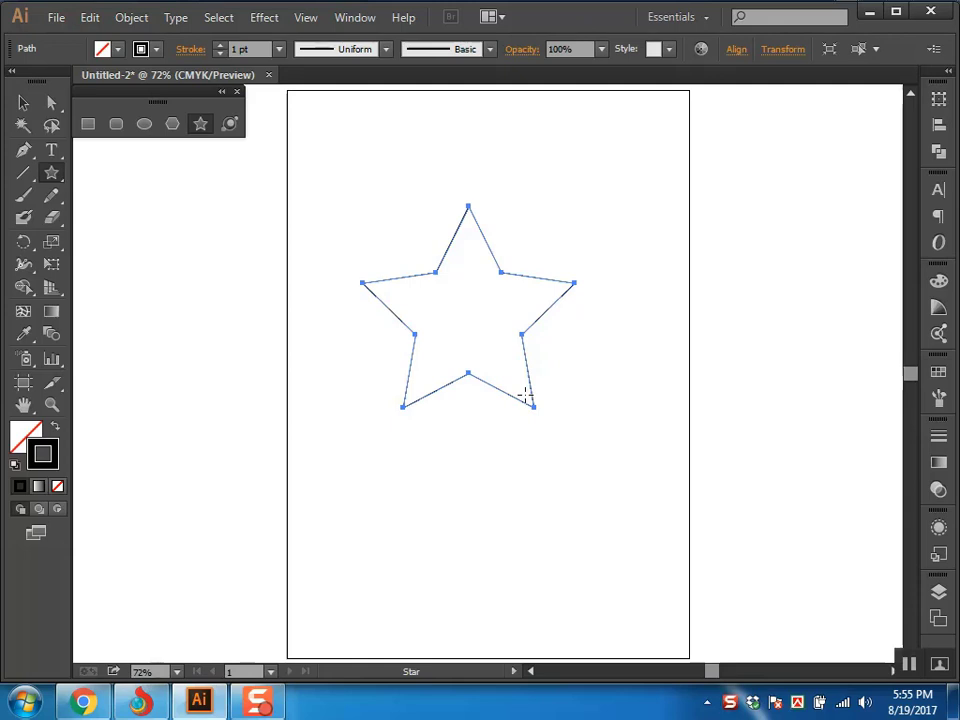
{"action": "left_click_drag", "start_coordinate": [630, 363], "coordinate": [692, 437]}
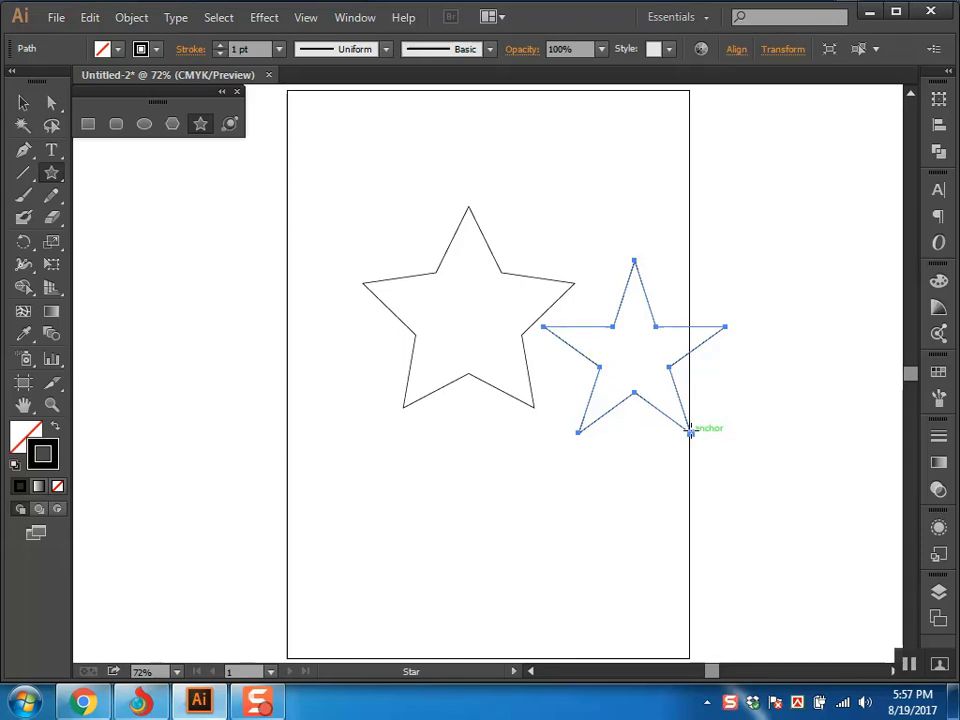
Select both stars and delete them from the artboard.
{"action": "key", "text": "a"}
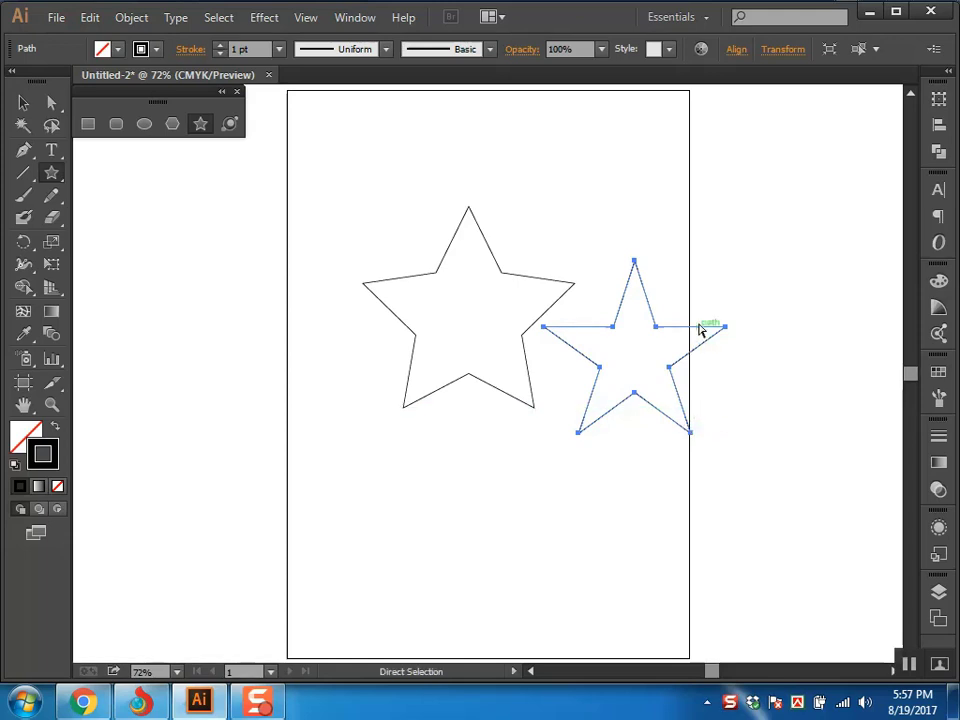
{"action": "left_click", "coordinate": [720, 286]}
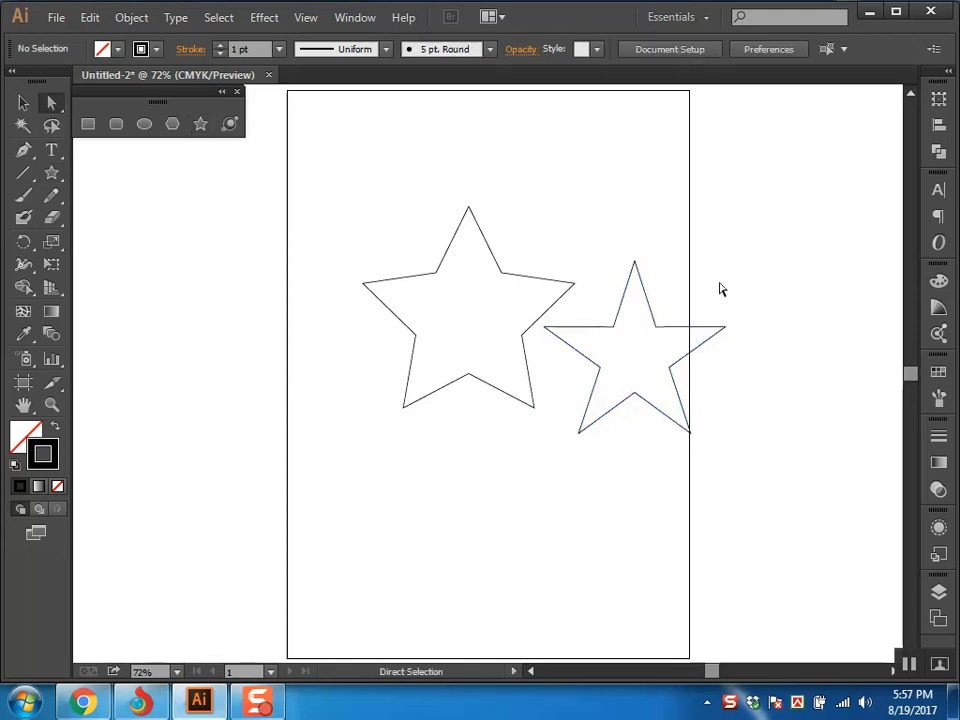
{"action": "key", "text": "ctrl+a"}
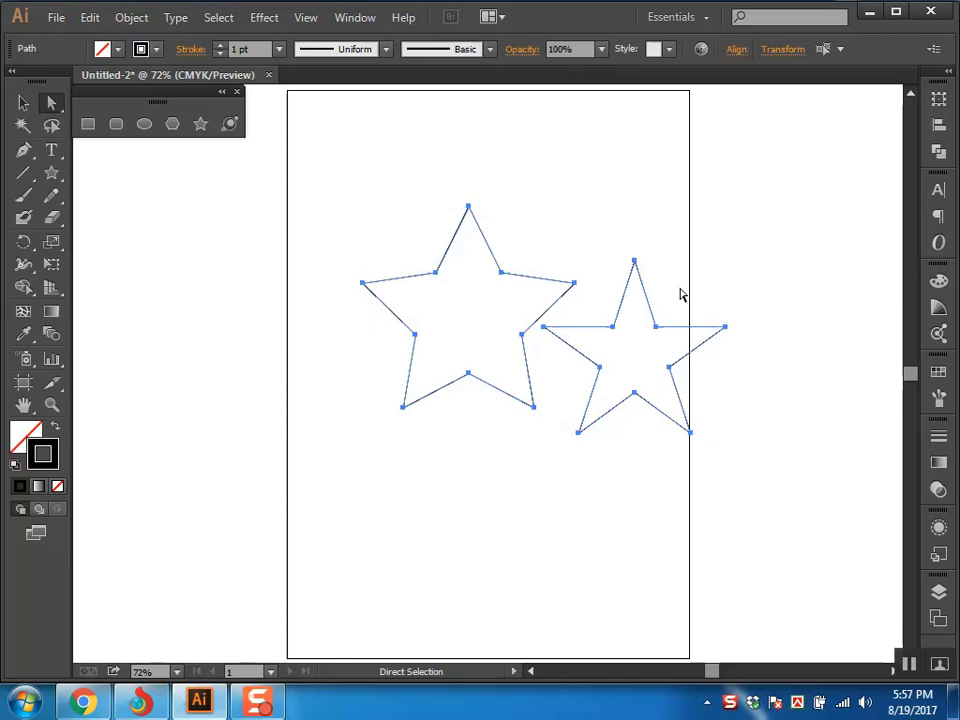
{"action": "key", "text": "Delete"}
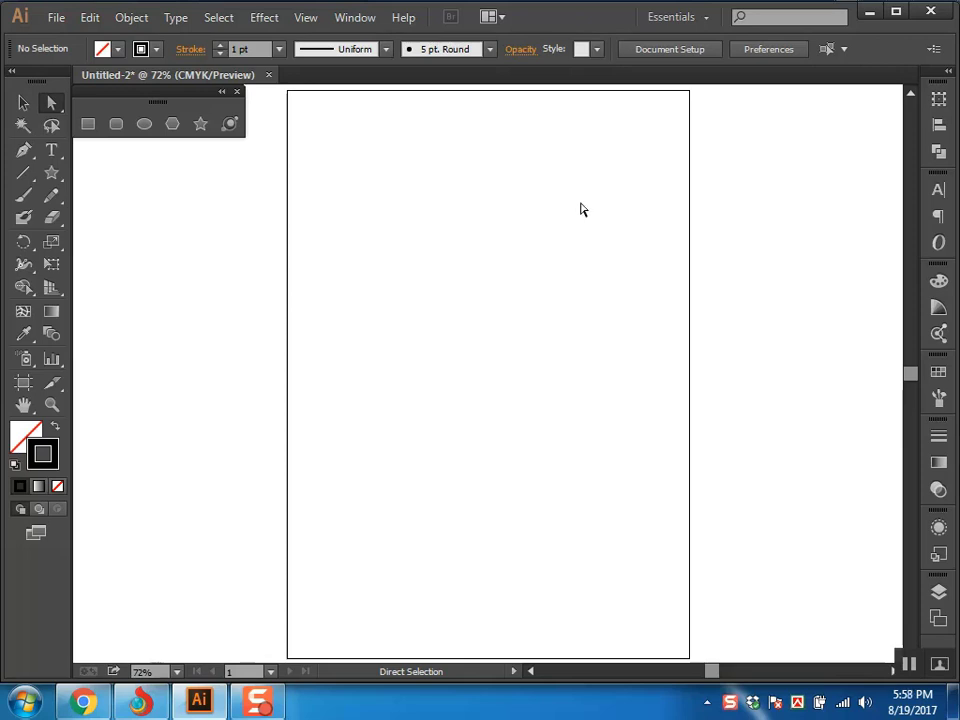
Draw a small upright five-pointed star with level arms in the upper middle of the artboard.
{"action": "left_click", "coordinate": [51, 172]}
{"action": "left_click_drag", "start_coordinate": [497, 302], "coordinate": [521, 347]}
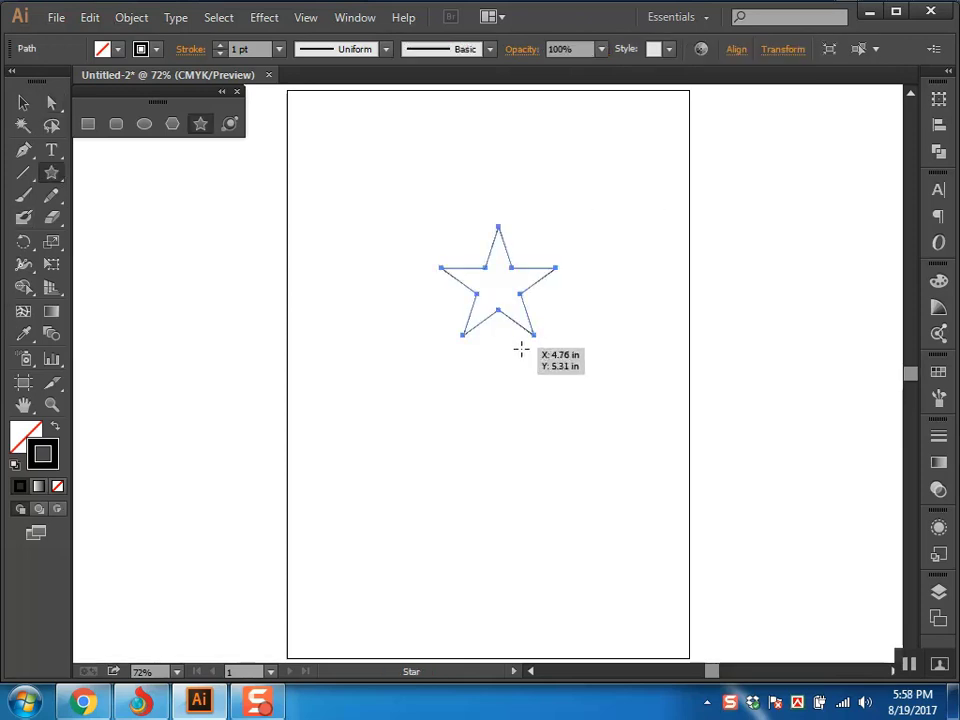
{"action": "key", "text": "z"}
{"action": "left_click", "coordinate": [525, 264]}
{"action": "key", "text": "a"}
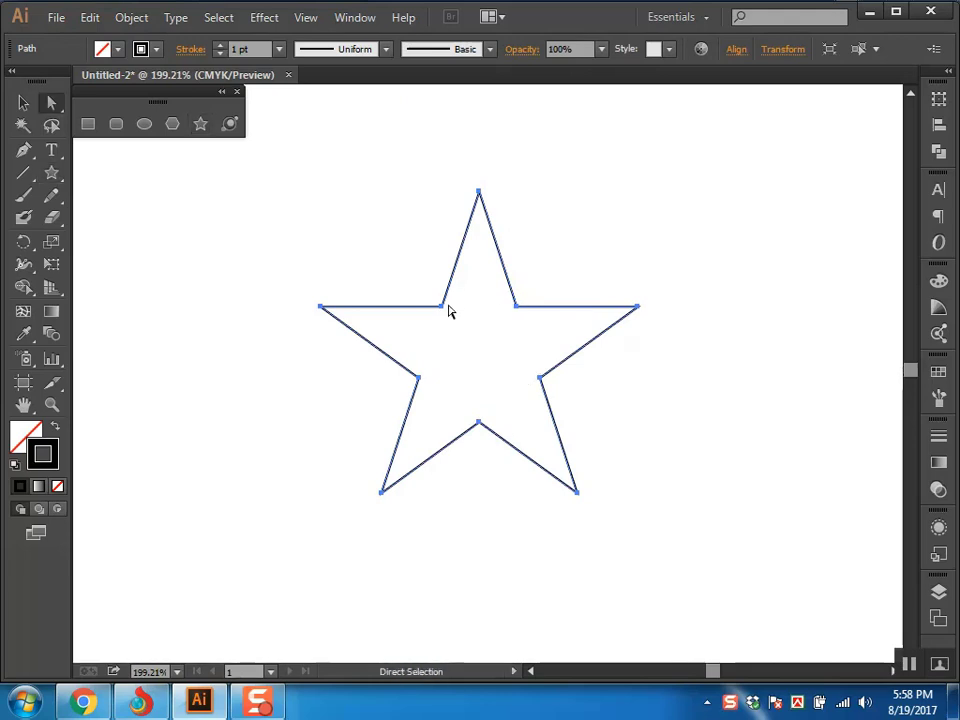
Move the star's five inner anchor points outward one by one to make its arms shallower.
{"action": "left_click", "coordinate": [518, 314]}
{"action": "left_click", "coordinate": [524, 311]}
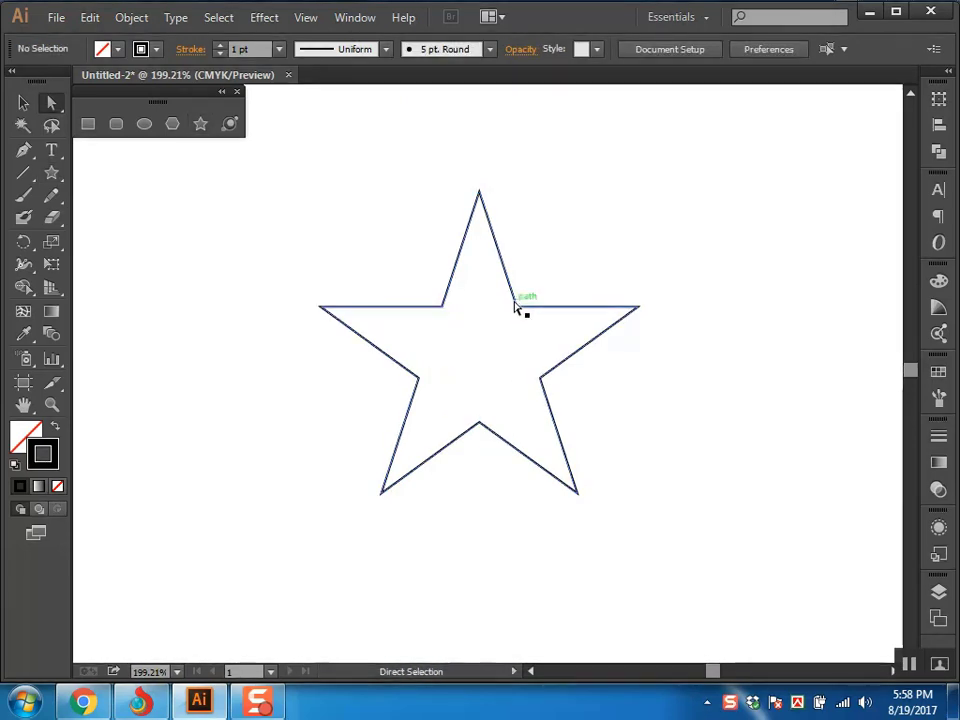
{"action": "left_click_drag", "start_coordinate": [518, 307], "coordinate": [541, 261]}
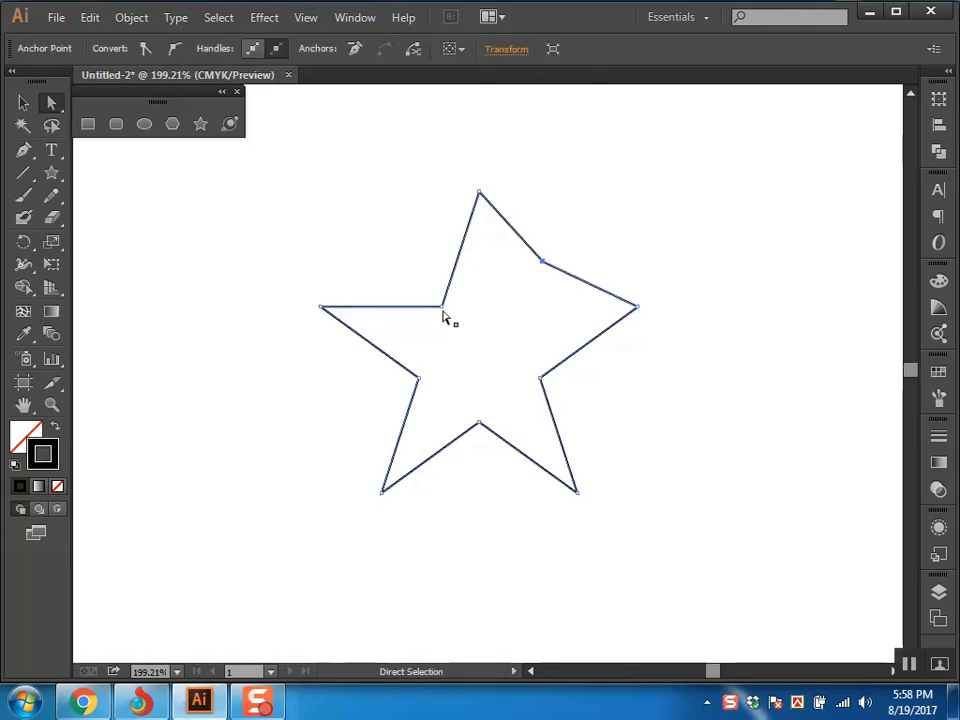
{"action": "left_click_drag", "start_coordinate": [441, 305], "coordinate": [407, 270]}
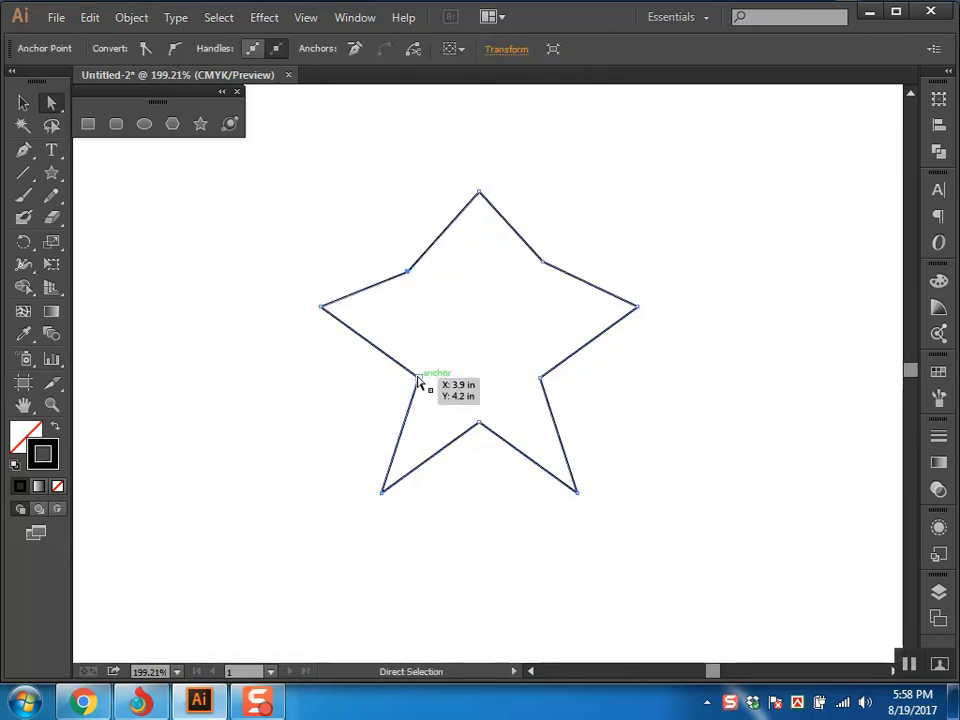
{"action": "left_click_drag", "start_coordinate": [419, 379], "coordinate": [369, 400]}
{"action": "left_click_drag", "start_coordinate": [541, 379], "coordinate": [590, 404]}
{"action": "left_click", "coordinate": [529, 418]}
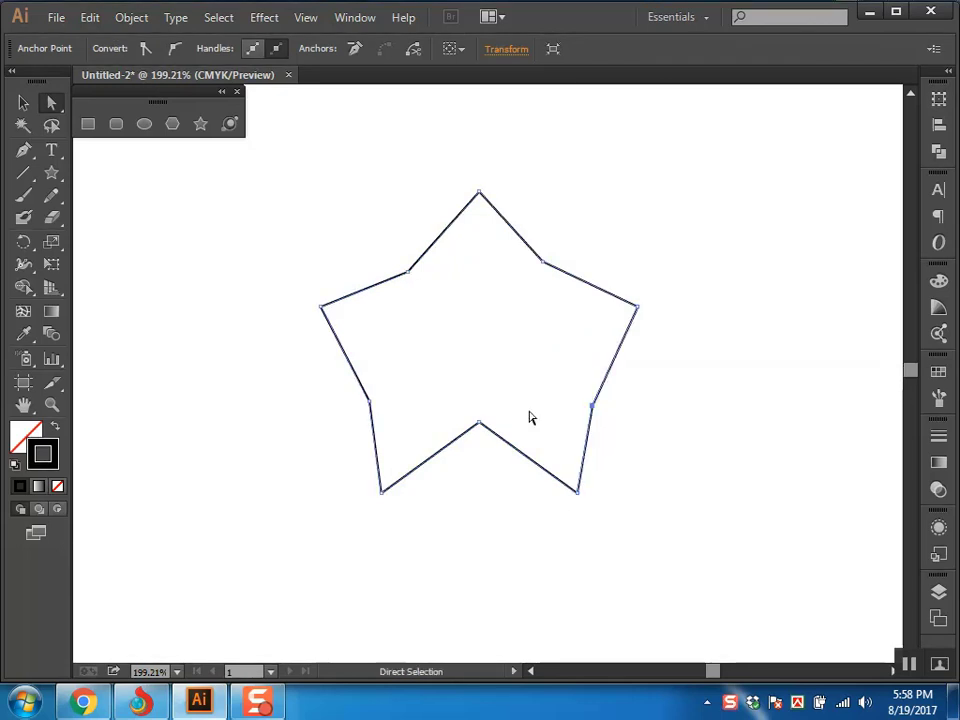
{"action": "left_click_drag", "start_coordinate": [482, 426], "coordinate": [487, 475]}
{"action": "left_click", "coordinate": [743, 439]}
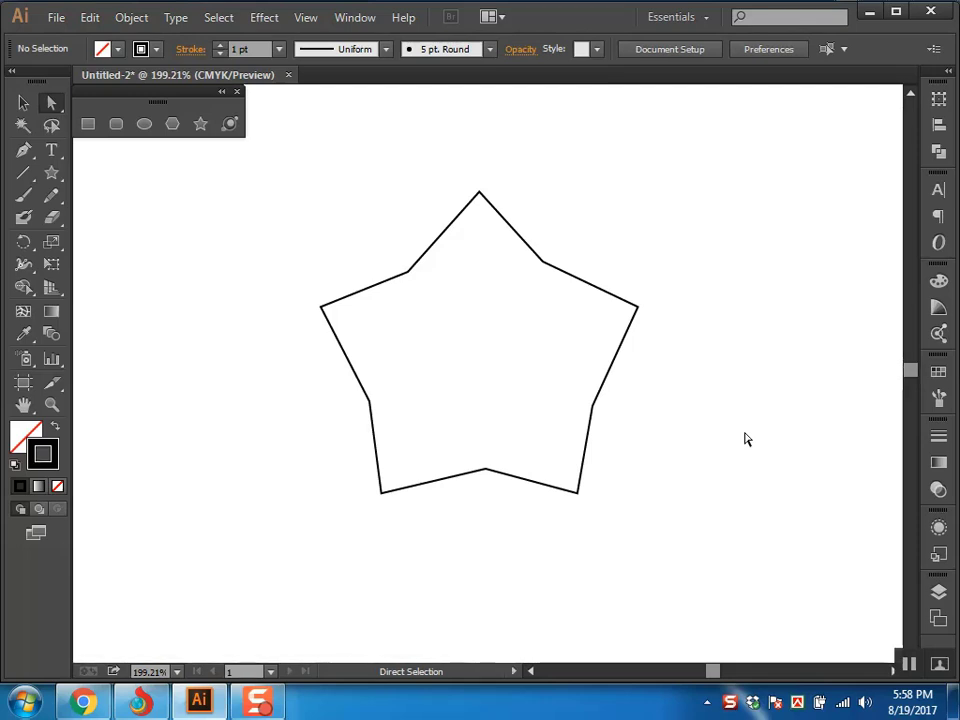
Undo the inner anchor point moves and delete the restored star.
{"action": "key", "text": "ctrl+z"}
{"action": "key", "text": "ctrl+z"}
{"action": "key", "text": "ctrl+z"}
{"action": "key", "text": "ctrl+z"}
{"action": "key", "text": "ctrl+z"}
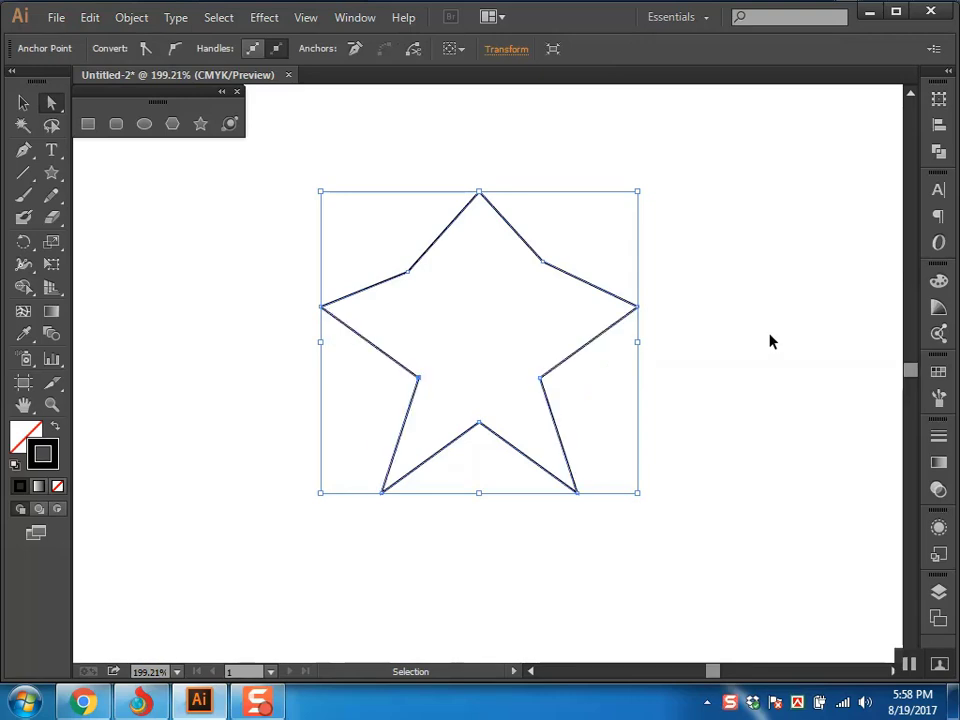
{"action": "key", "text": "ctrl+z"}
{"action": "key", "text": "a"}
{"action": "left_click", "coordinate": [767, 338]}
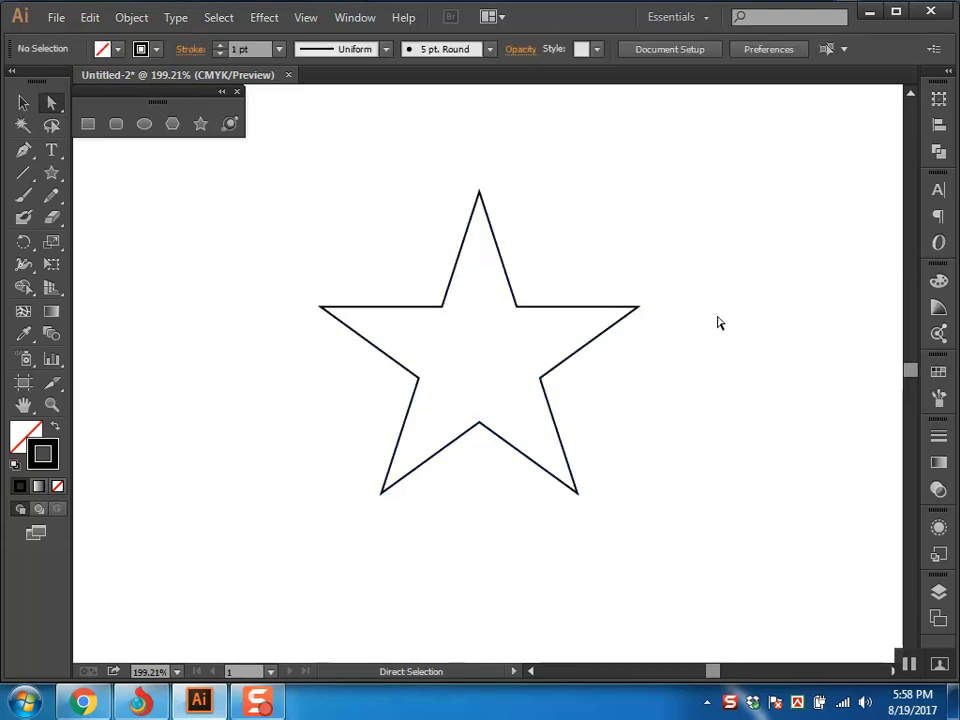
{"action": "key", "text": "ctrl+a"}
{"action": "key", "text": "Delete"}
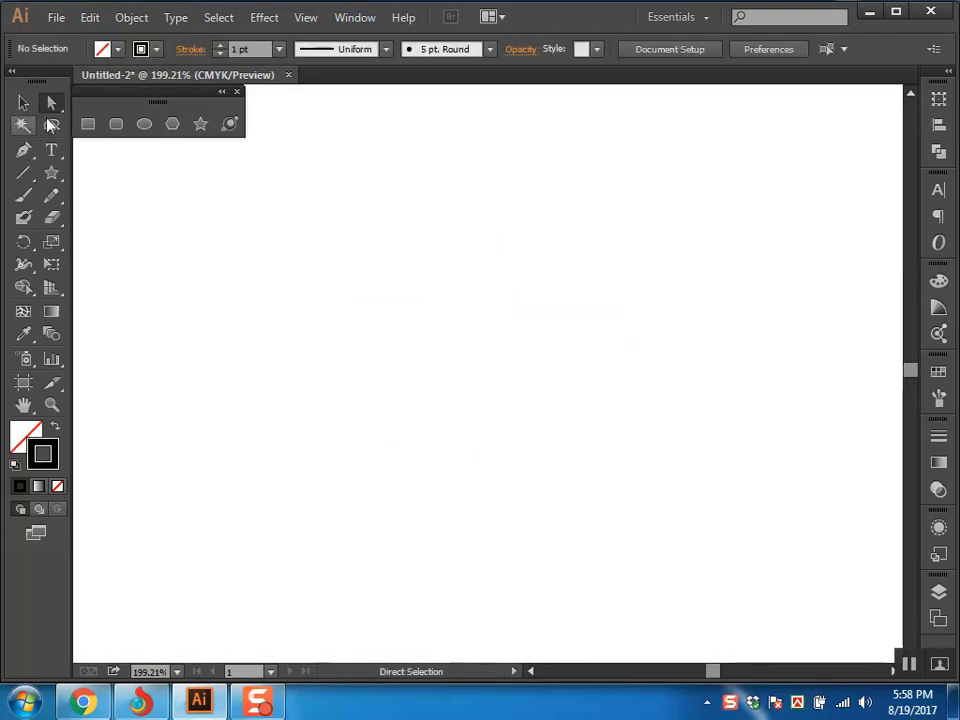
Draw an upright five-pointed star with level, aligned arms and delete it.
{"action": "left_click", "coordinate": [200, 123]}
{"action": "left_click_drag", "start_coordinate": [384, 347], "coordinate": [526, 408]}
{"action": "key", "text": "alt"}
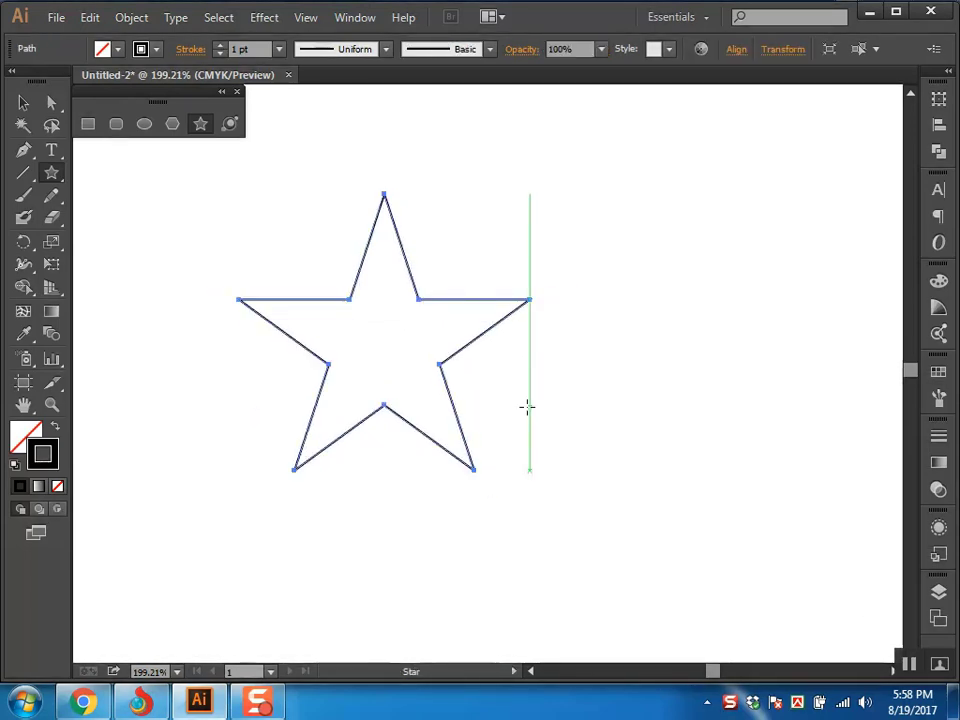
{"action": "key", "text": "Delete"}
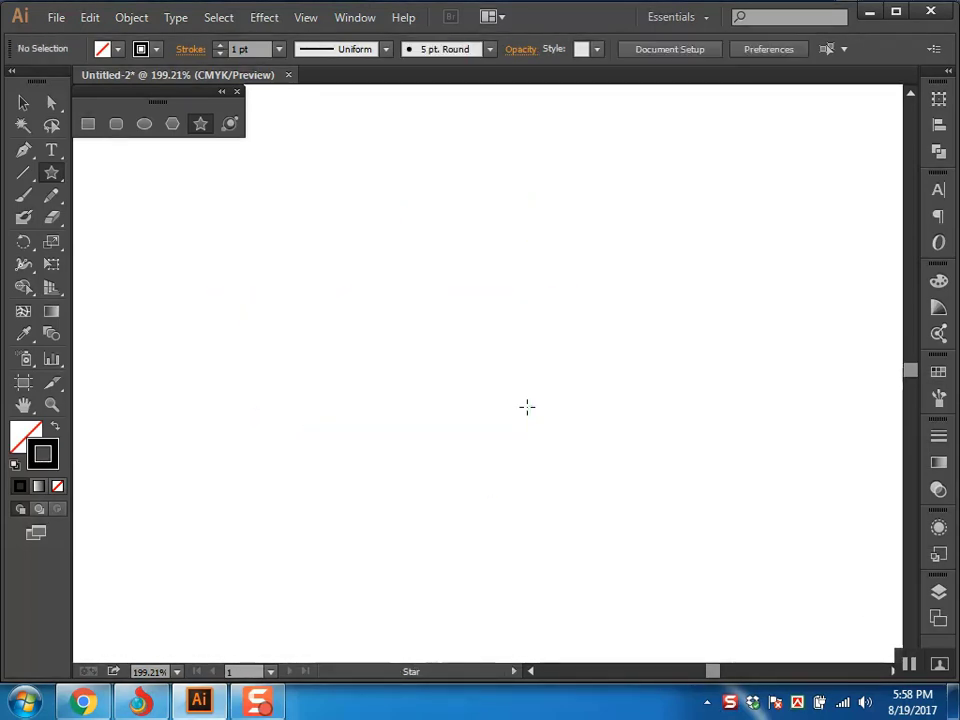
Draw a wide rectangle and swap its fill and stroke so it is solid black without an outline.
{"action": "left_click", "coordinate": [231, 126]}
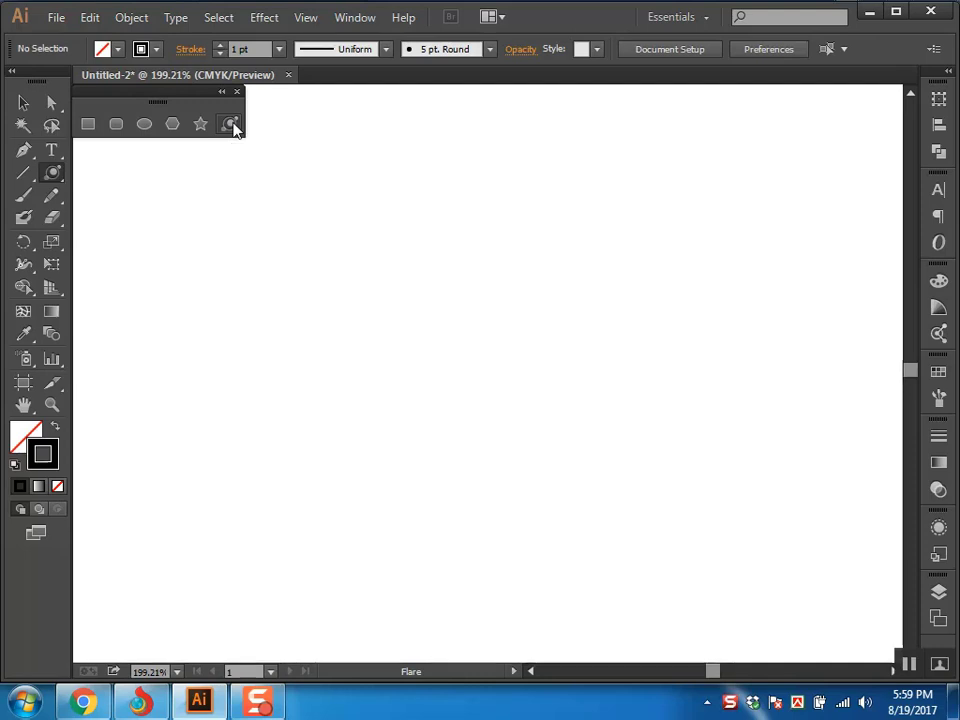
{"action": "key", "text": "m"}
{"action": "left_click_drag", "start_coordinate": [666, 224], "coordinate": [193, 492]}
{"action": "left_click", "coordinate": [56, 426]}
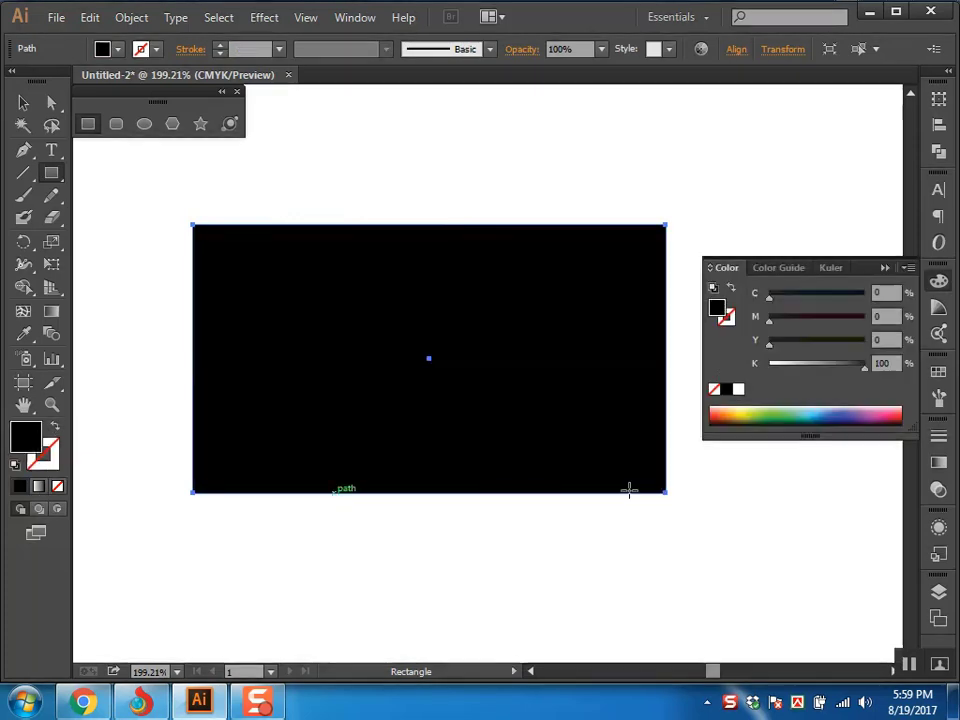
Recolour the rectangle red by setting black to 0% and raising magenta and yellow to their maximum, leaving it deselected.
{"action": "left_click_drag", "start_coordinate": [810, 362], "coordinate": [769, 362]}
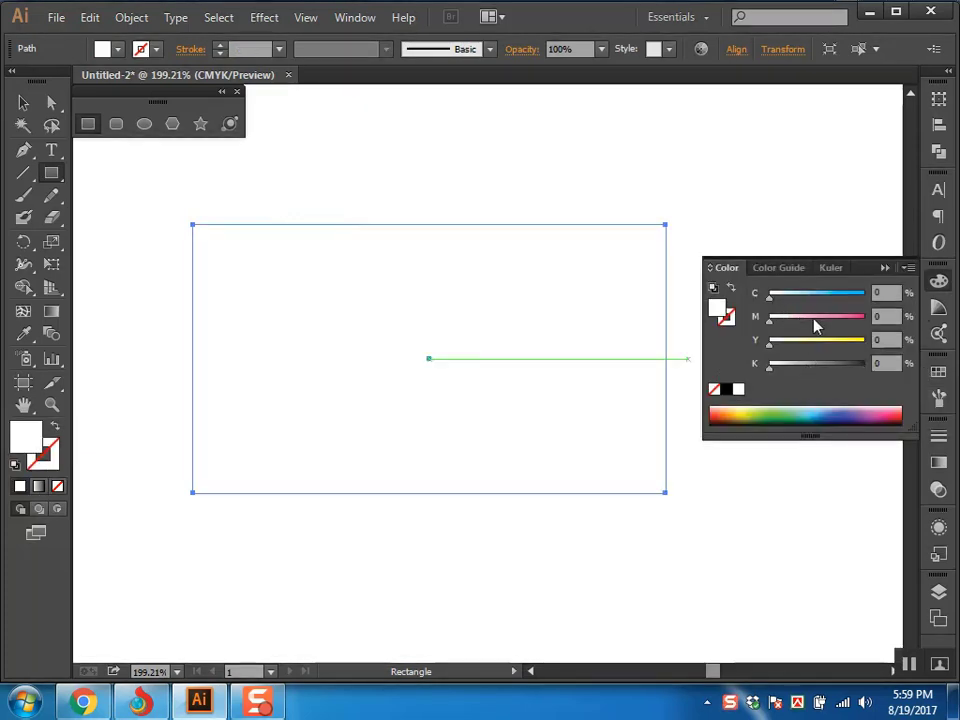
{"action": "left_click_drag", "start_coordinate": [814, 316], "coordinate": [864, 316]}
{"action": "left_click_drag", "start_coordinate": [814, 339], "coordinate": [864, 339]}
{"action": "key", "text": "ctrl+shift+a"}
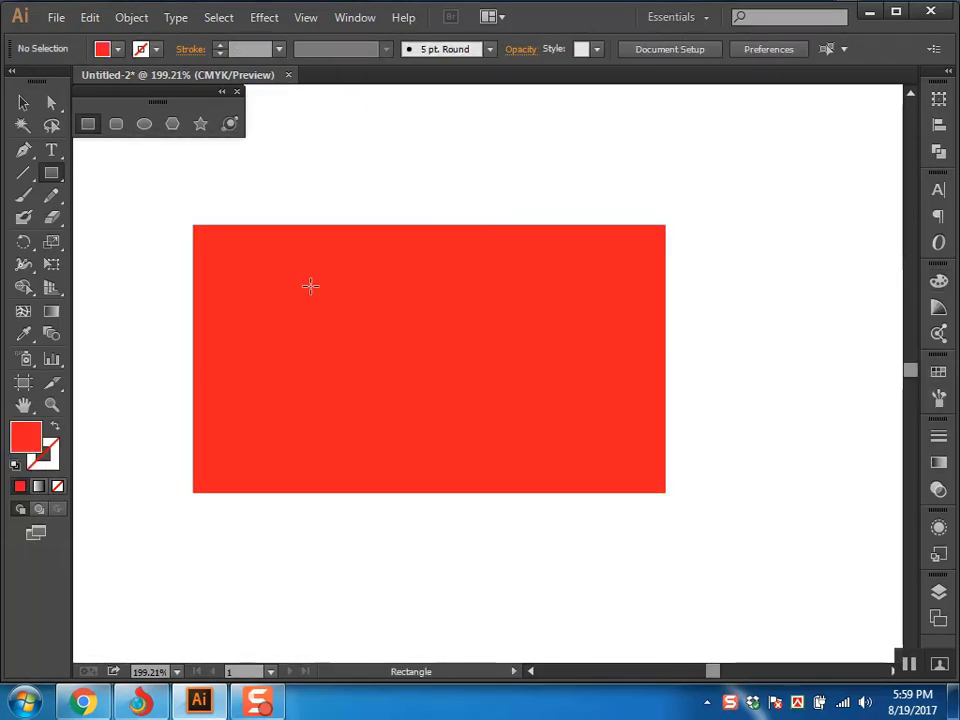
Draw a flare over the lower left part of the red rectangle and shift it toward the rectangle's middle.
{"action": "left_click", "coordinate": [229, 123]}
{"action": "left_click_drag", "start_coordinate": [293, 414], "coordinate": [391, 353]}
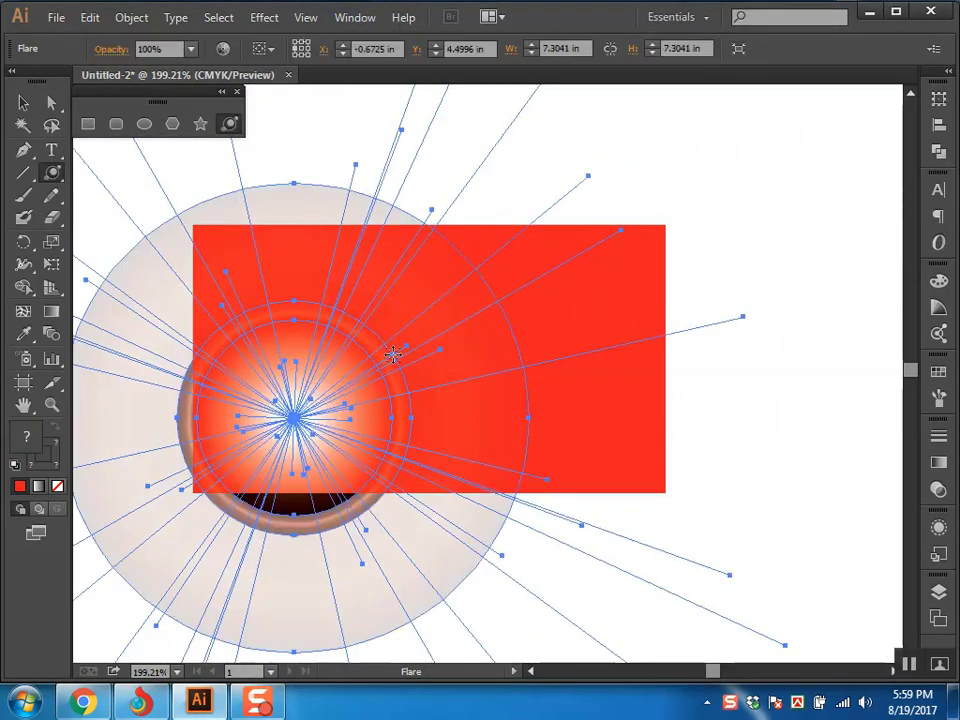
{"action": "left_click_drag", "start_coordinate": [293, 414], "coordinate": [376, 395]}
{"action": "left_click", "coordinate": [822, 335], "text": "ctrl"}
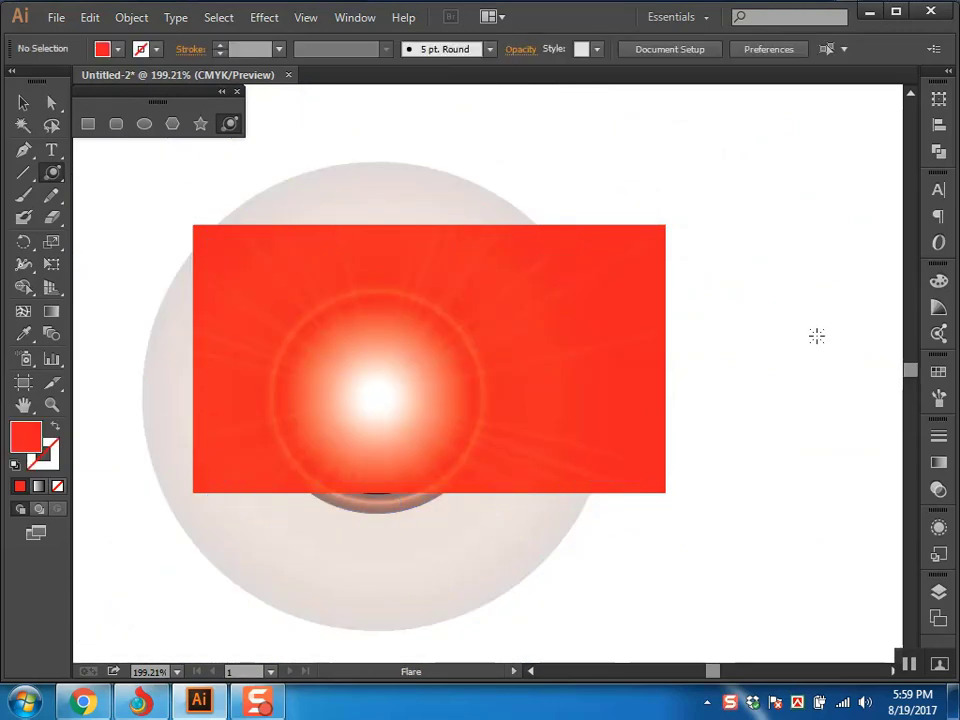
Scale the flare down proportionally about its centre and move it up and left within the red rectangle.
{"action": "left_click", "coordinate": [23, 102]}
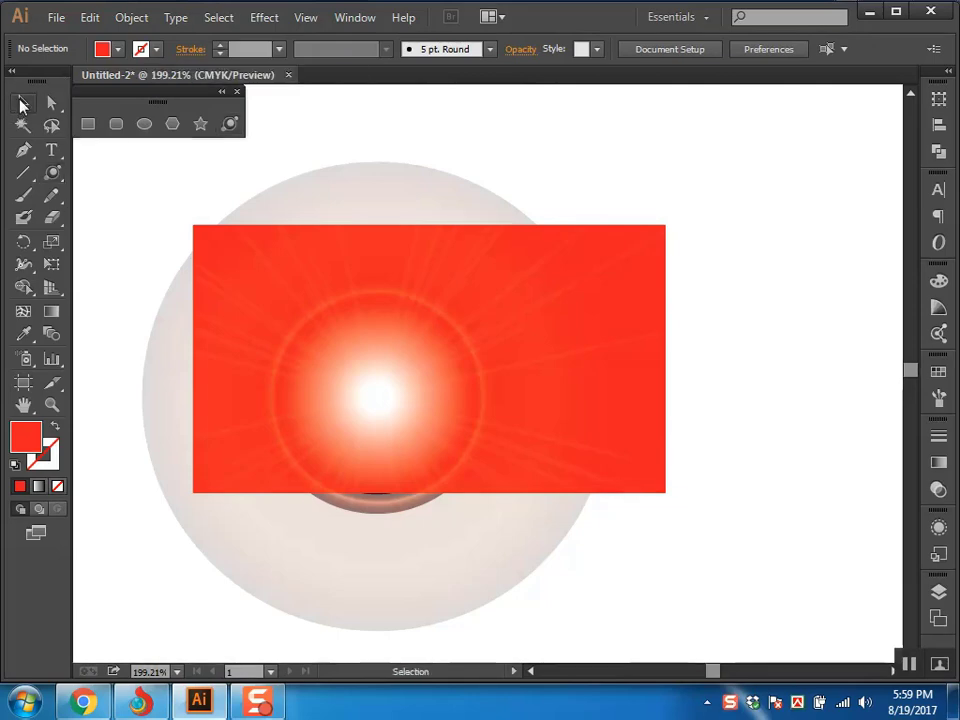
{"action": "left_click", "coordinate": [493, 454]}
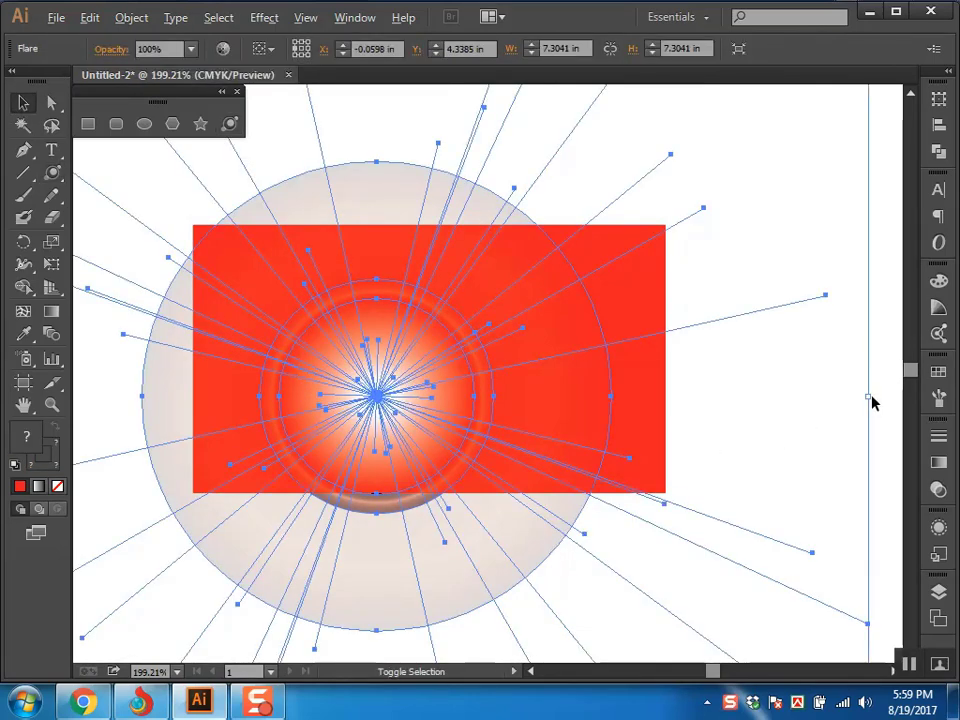
{"action": "left_click_drag", "start_coordinate": [872, 398], "coordinate": [519, 399]}
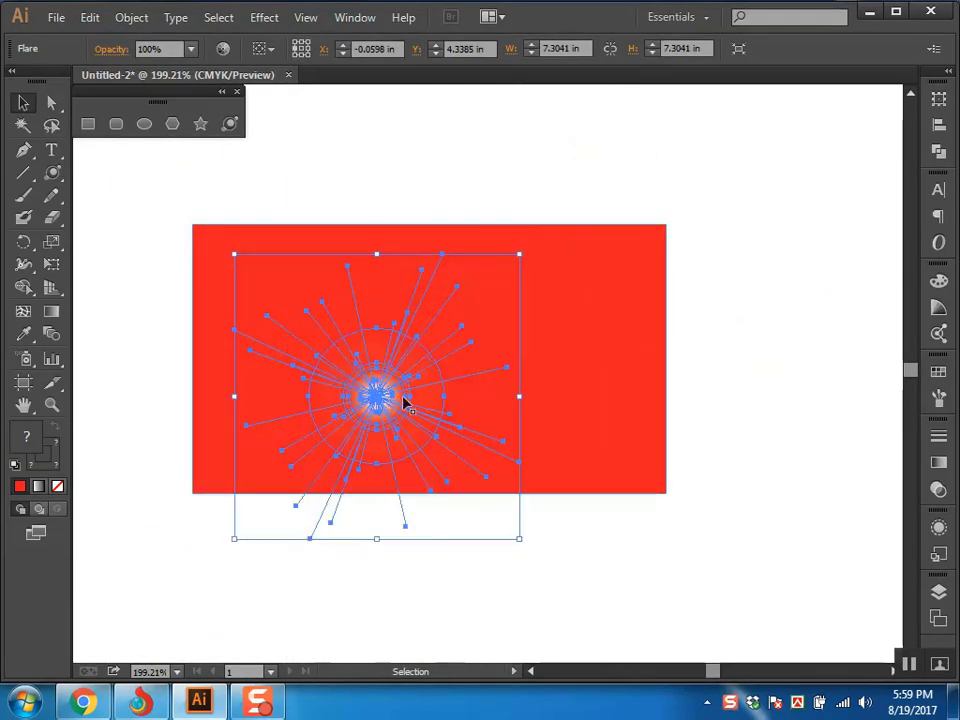
{"action": "left_click_drag", "start_coordinate": [362, 403], "coordinate": [305, 357]}
{"action": "left_click", "coordinate": [846, 350]}
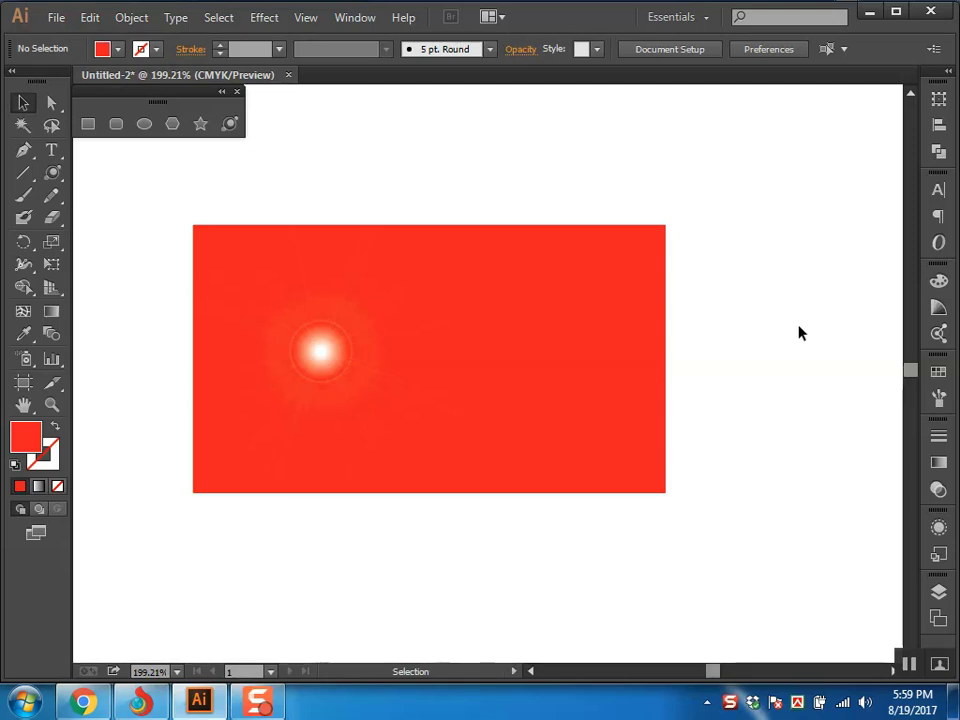
Examine the flare's glow, ring and rays up close, and return to the full artboard view.
{"action": "key", "text": "z"}
{"action": "left_click", "coordinate": [526, 261]}
{"action": "left_click", "coordinate": [664, 354]}
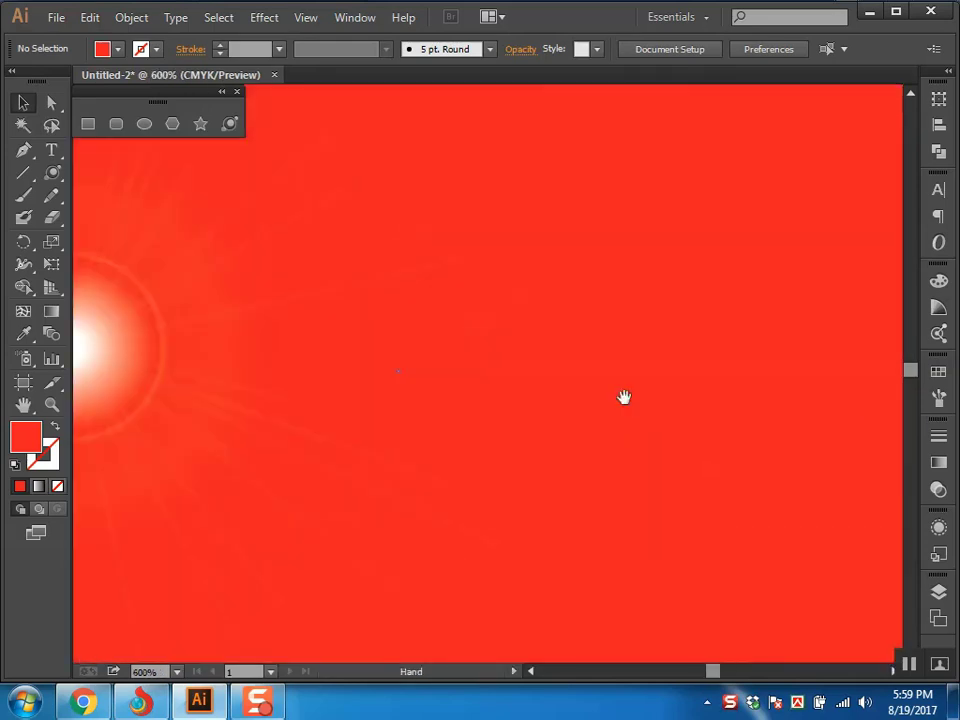
{"action": "left_click_drag", "start_coordinate": [624, 396], "coordinate": [727, 421]}
{"action": "left_click", "coordinate": [731, 430]}
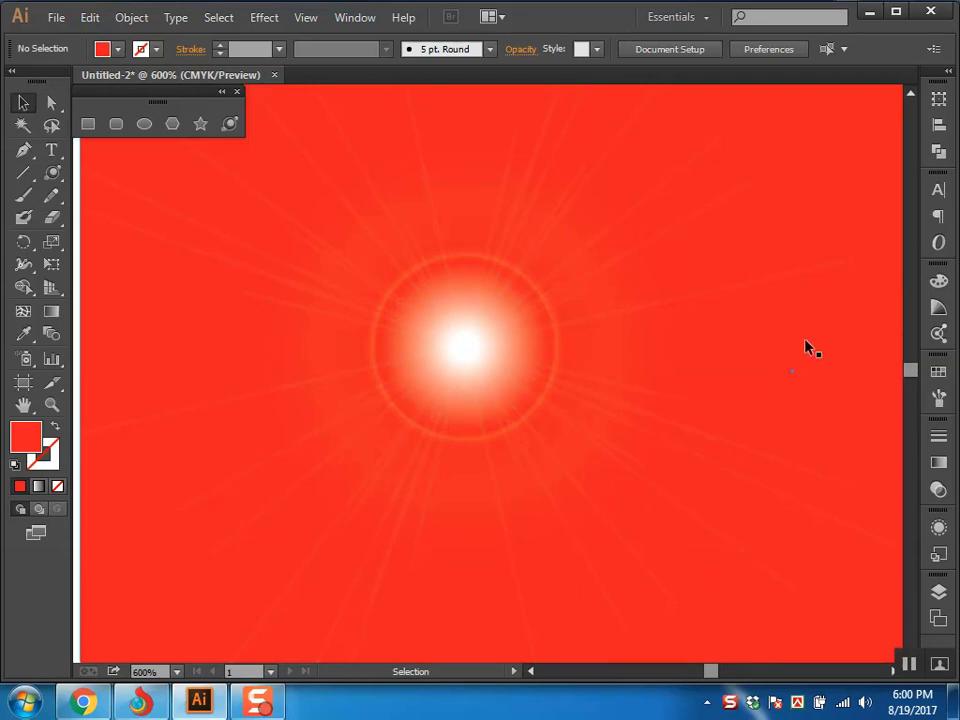
{"action": "key", "text": "ctrl+0"}
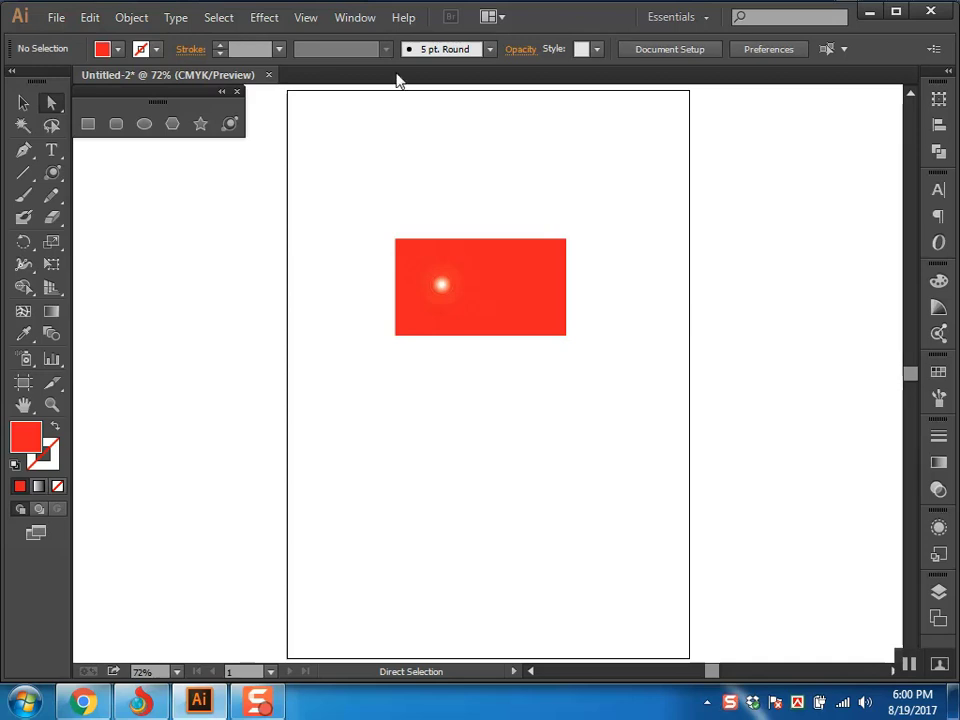
Delete the red rectangle together with its flare, and close the floating shape tools palette.
{"action": "left_click_drag", "start_coordinate": [598, 225], "coordinate": [272, 441]}
{"action": "key", "text": "Delete"}
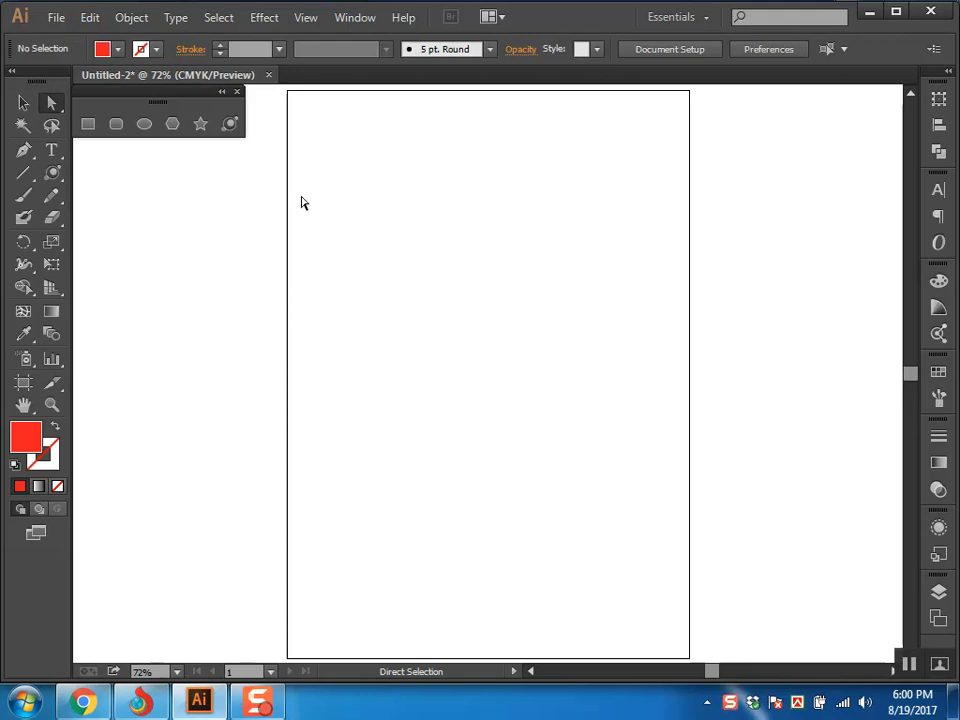
{"action": "left_click", "coordinate": [237, 92]}
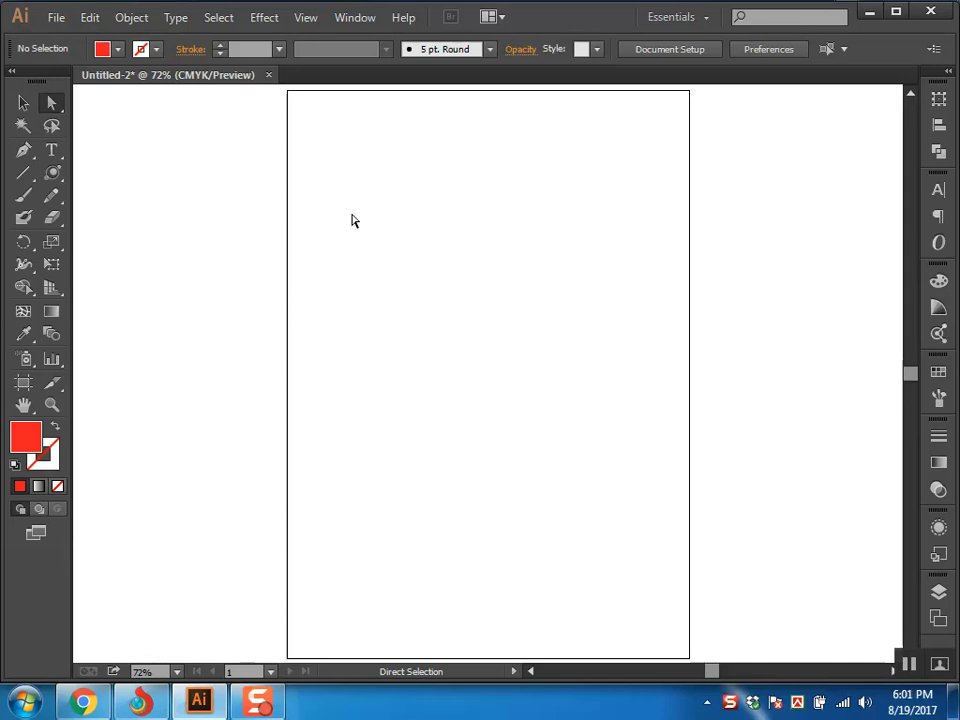
Draw a wide rectangle across the upper middle of the artboard, and reset it to the default white fill and black stroke.
{"action": "left_click", "coordinate": [52, 172]}
{"action": "left_click_drag", "start_coordinate": [52, 172], "coordinate": [130, 169]}
{"action": "left_click_drag", "start_coordinate": [333, 240], "coordinate": [644, 398]}
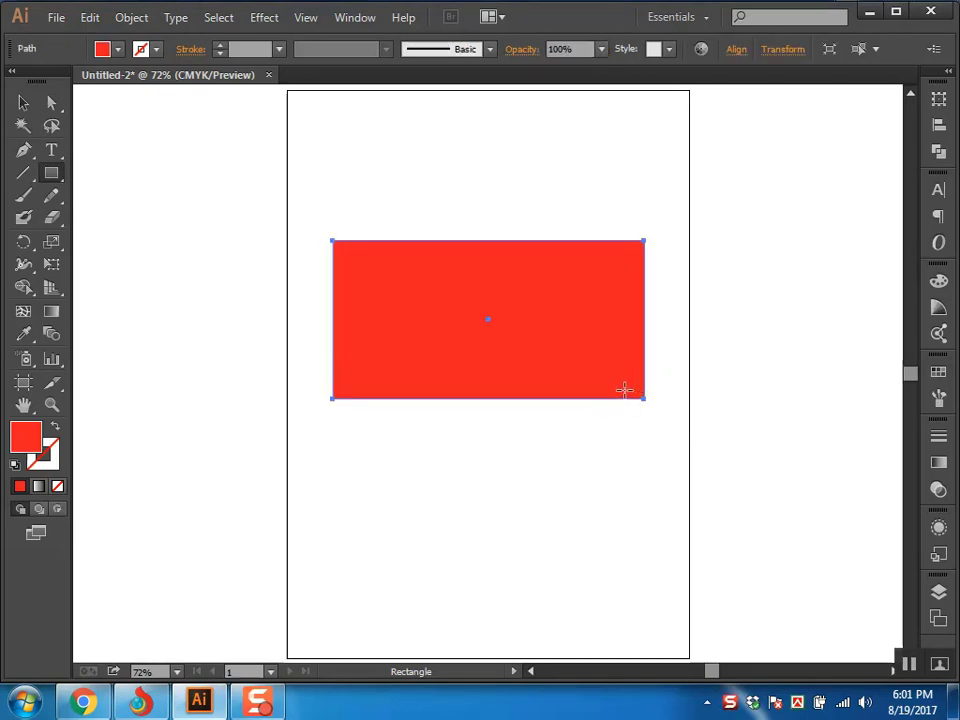
{"action": "key", "text": "d"}
{"action": "key", "text": "a"}
{"action": "left_click", "coordinate": [746, 392]}
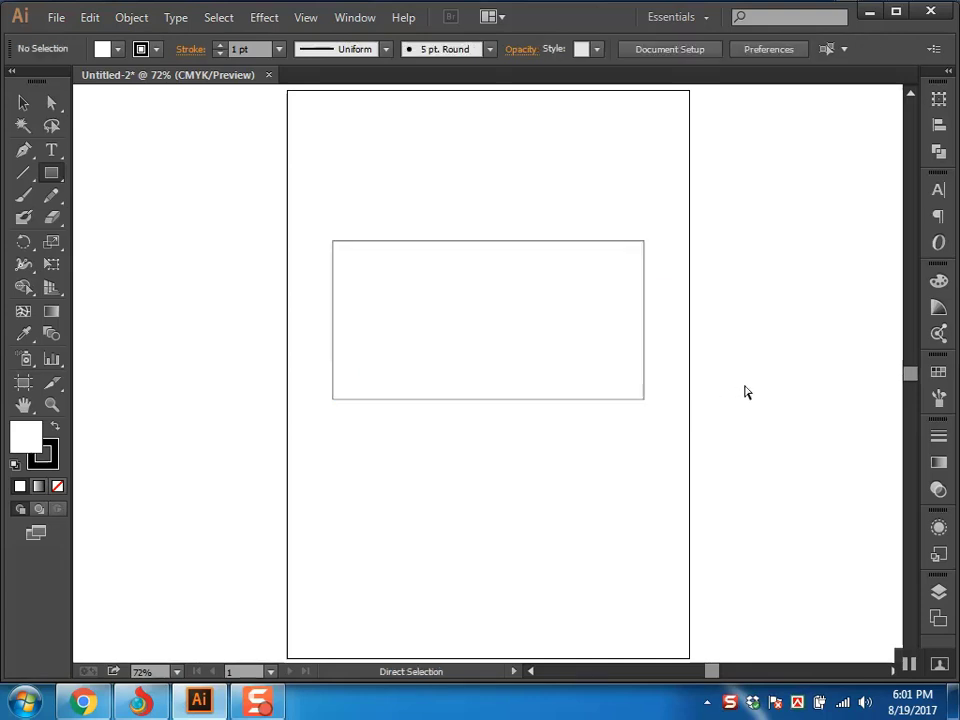
{"action": "left_click", "coordinate": [632, 377]}
{"action": "left_click", "coordinate": [685, 427]}
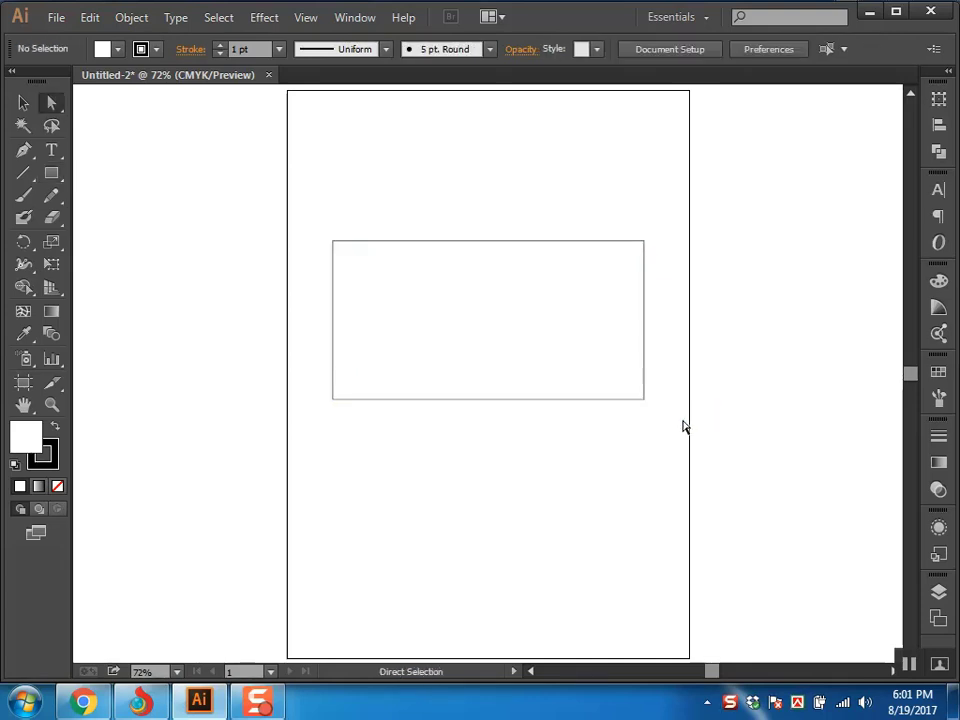
Fill the rectangle with a dark green picked from the CMYK spectrum.
{"action": "left_click", "coordinate": [505, 374]}
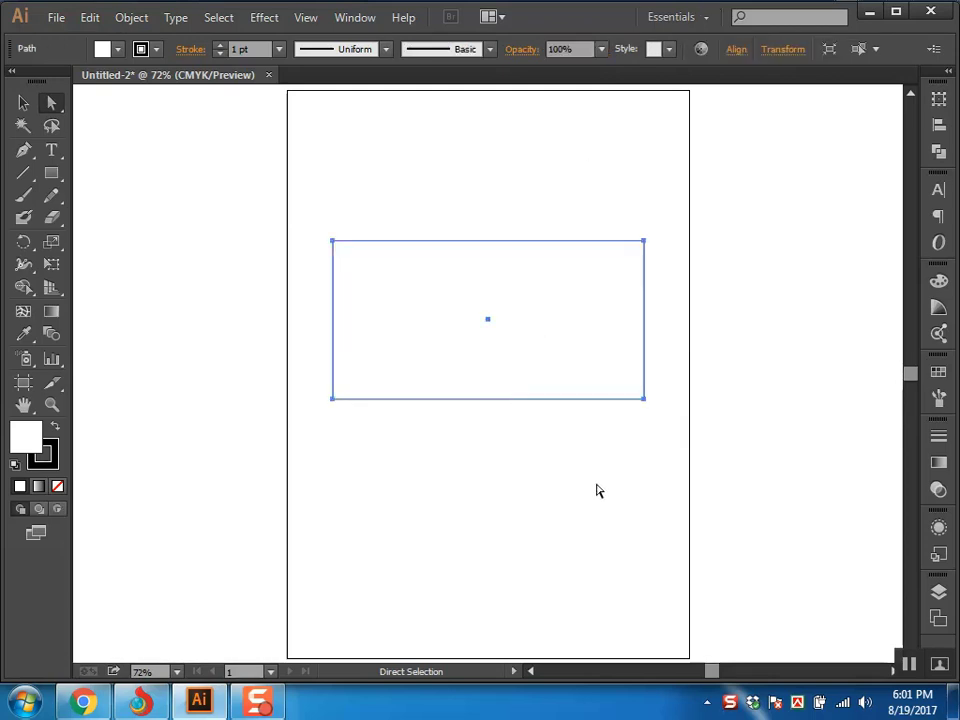
{"action": "left_click", "coordinate": [940, 284]}
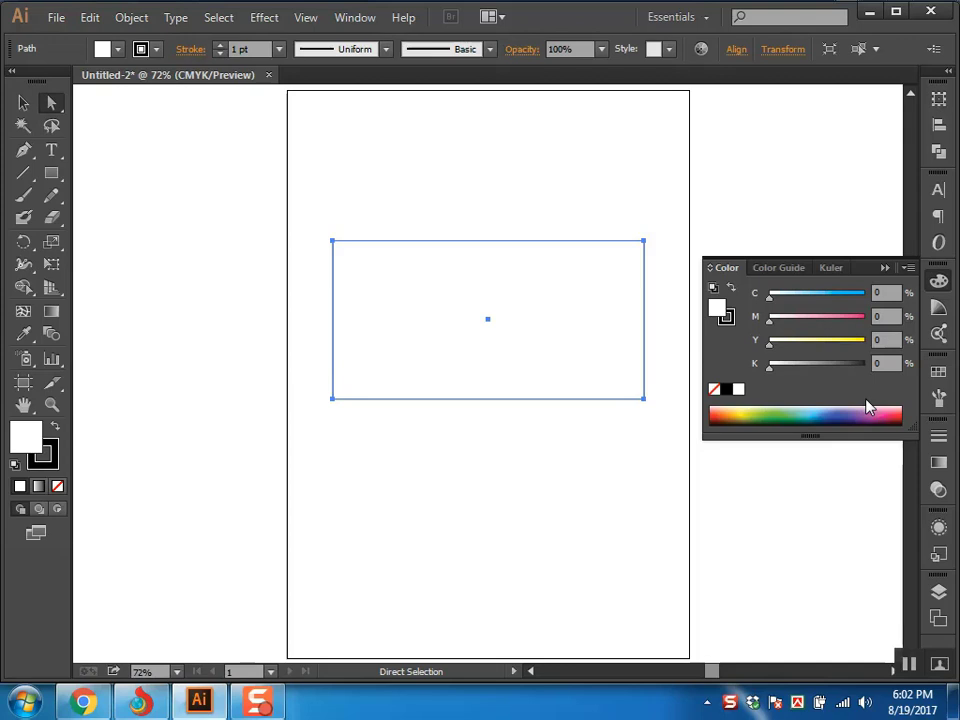
{"action": "left_click", "coordinate": [779, 417]}
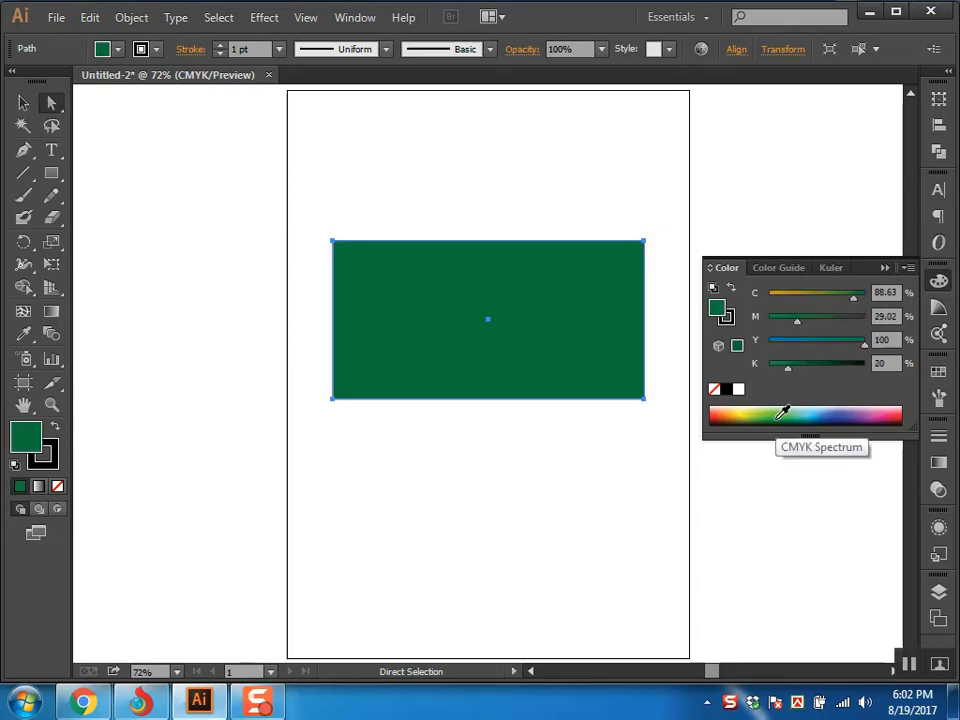
Go through the green fill's cyan, magenta, yellow and black values, and shift the rectangle slightly up and left.
{"action": "double_click", "coordinate": [889, 292]}
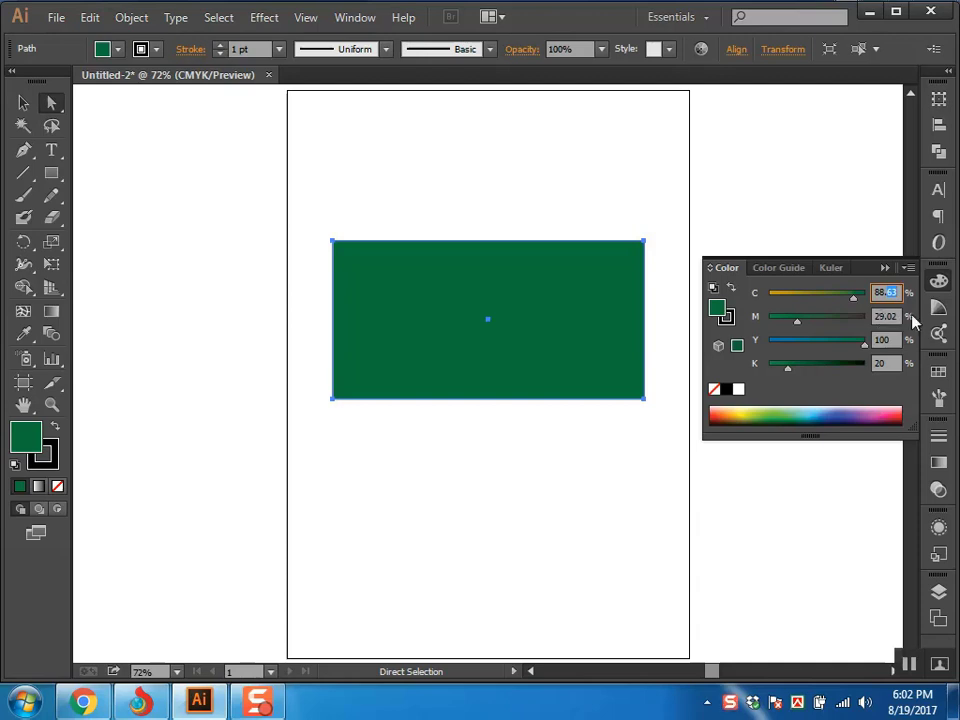
{"action": "left_click_drag", "start_coordinate": [897, 292], "coordinate": [877, 292]}
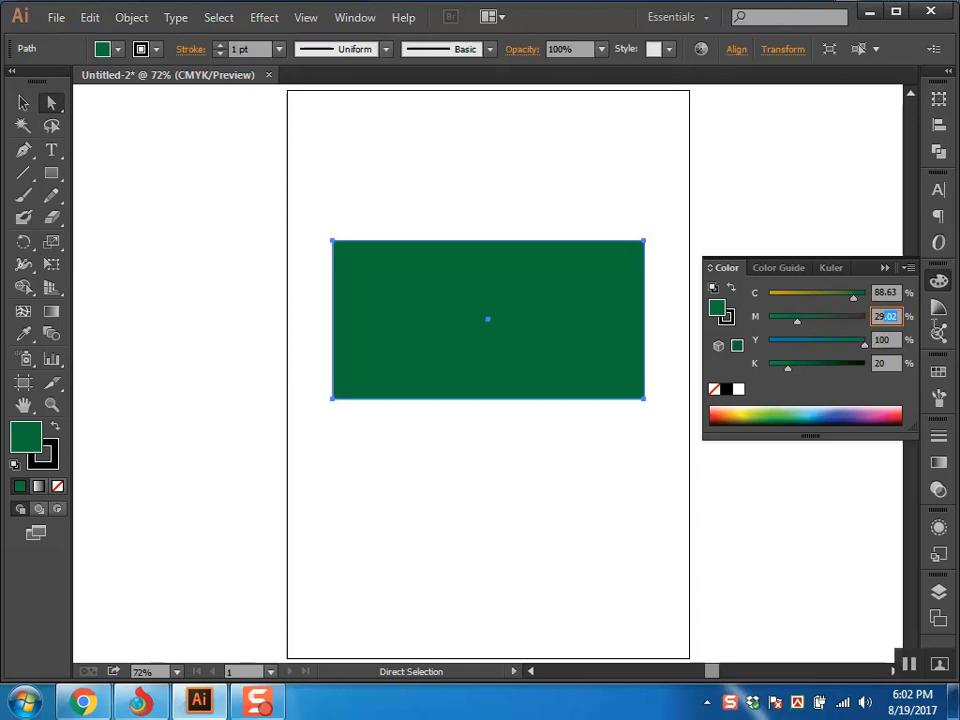
{"action": "left_click_drag", "start_coordinate": [883, 316], "coordinate": [900, 337]}
{"action": "left_click", "coordinate": [888, 363]}
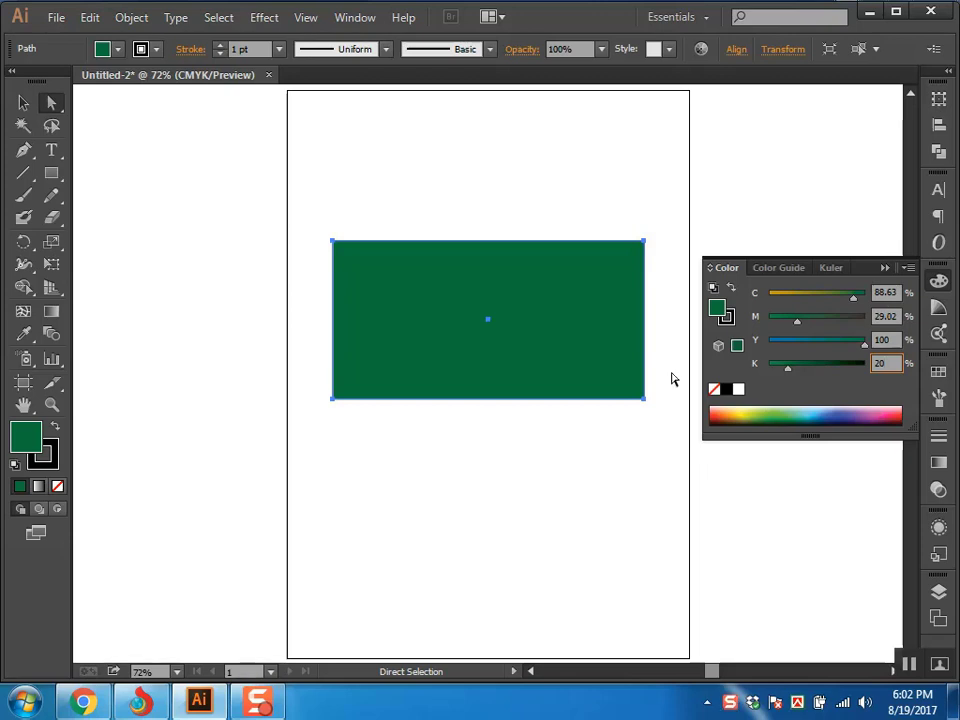
{"action": "key", "text": "ctrl"}
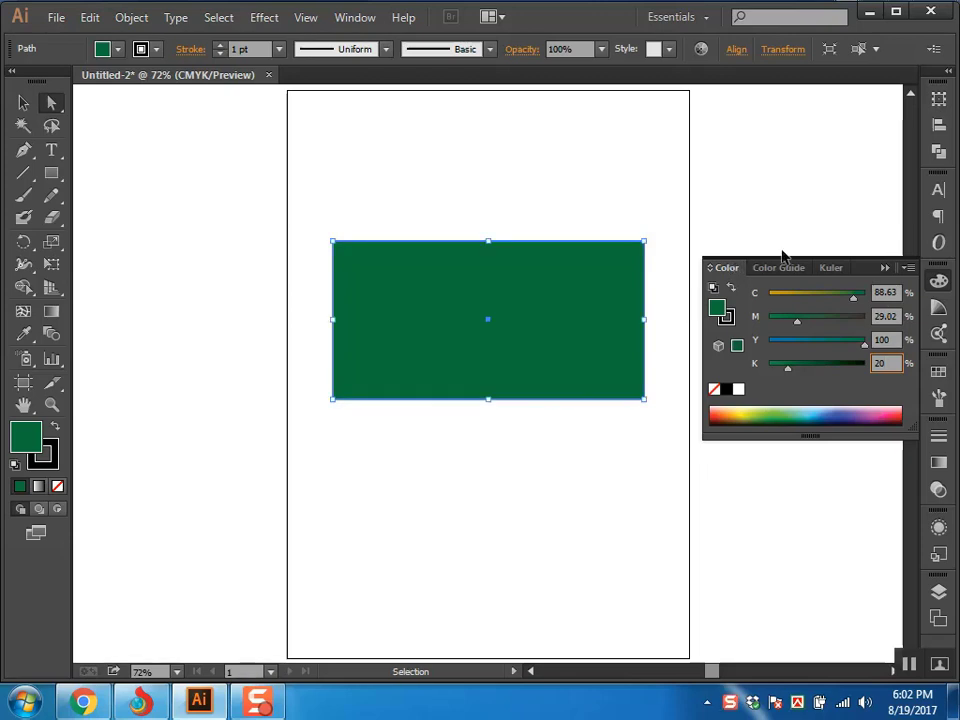
{"action": "key", "text": "ctrl+z"}
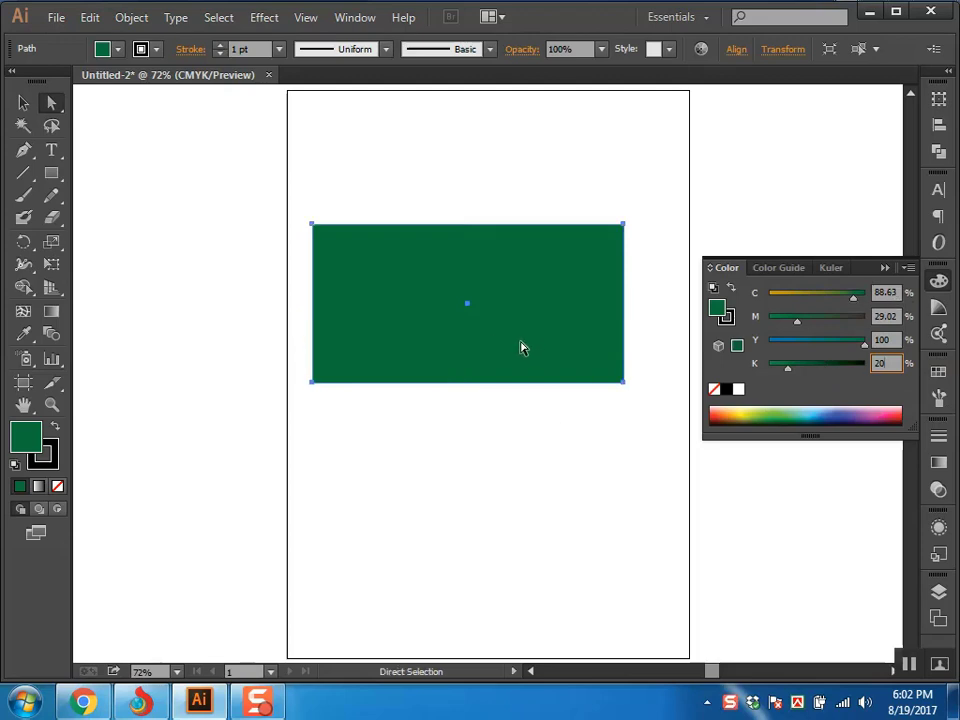
Round the green fill's cyan to 89% and its magenta to 29%.
{"action": "double_click", "coordinate": [890, 292]}
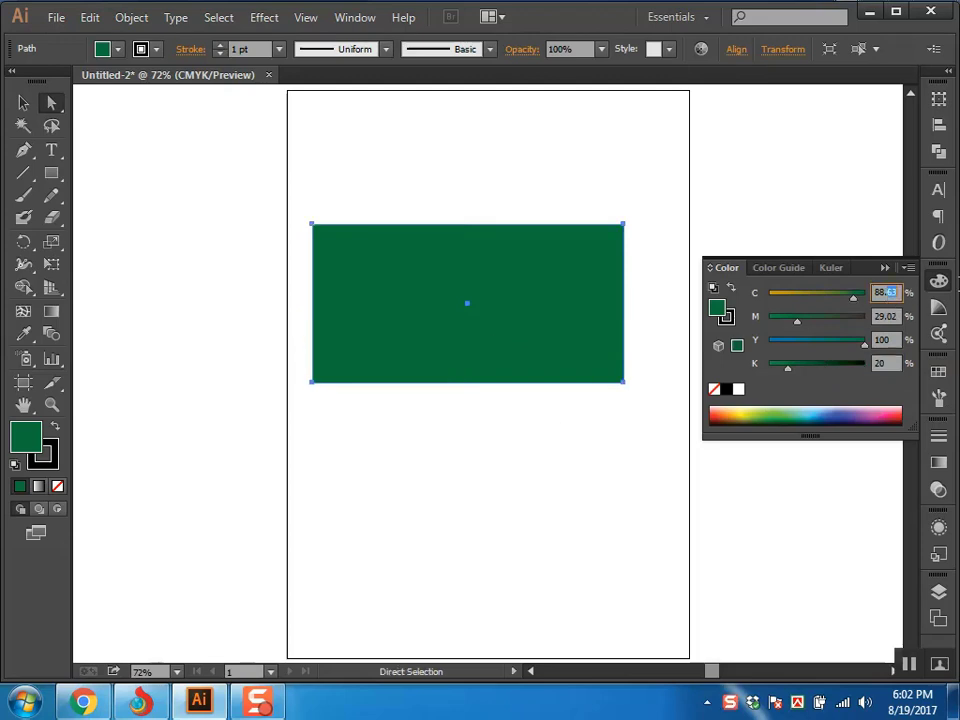
{"action": "double_click", "coordinate": [881, 292]}
{"action": "type", "text": "89"}
{"action": "left_click_drag", "start_coordinate": [885, 316], "coordinate": [955, 318]}
{"action": "key", "text": "BackSpace"}
{"action": "key", "text": "BackSpace"}
{"action": "key", "text": "Return"}
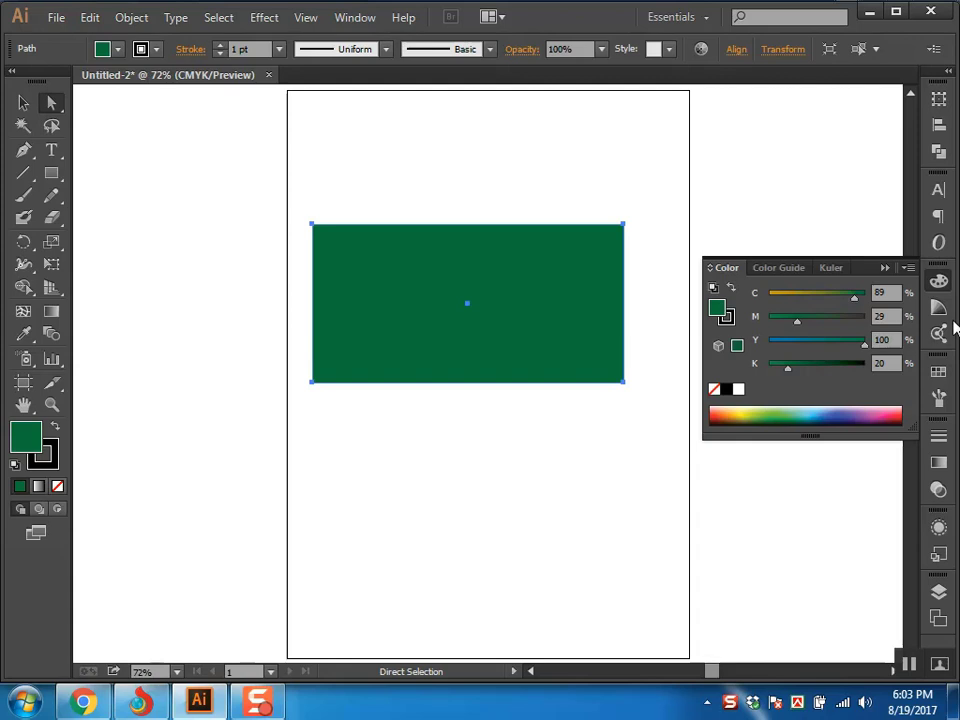
Fill the rectangle with solid black and remove its stroke.
{"action": "key", "text": "v"}
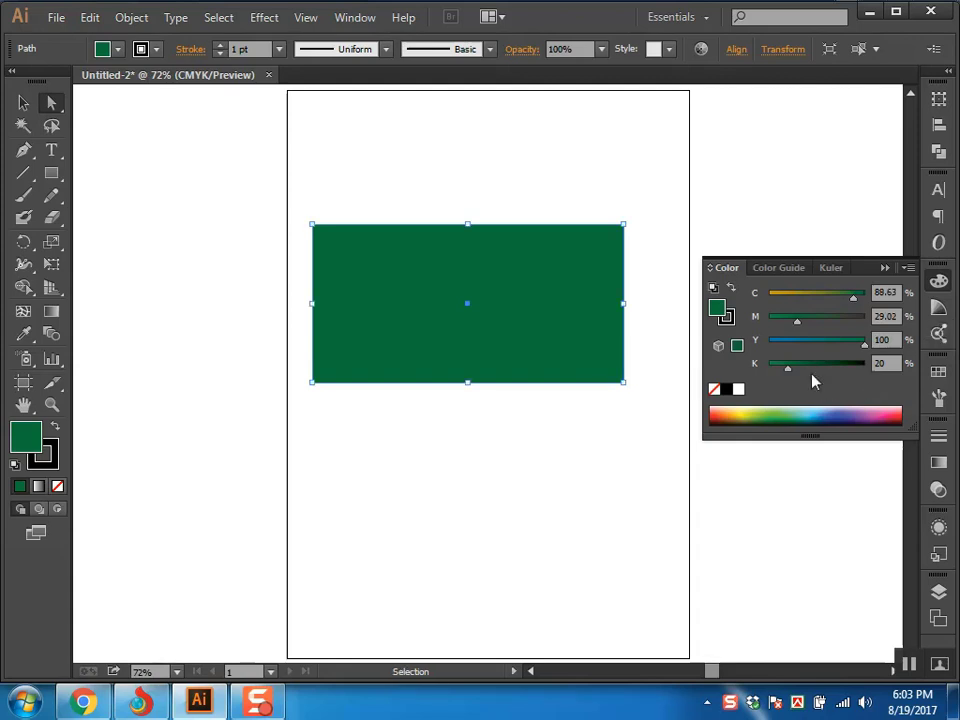
{"action": "left_click", "coordinate": [729, 392]}
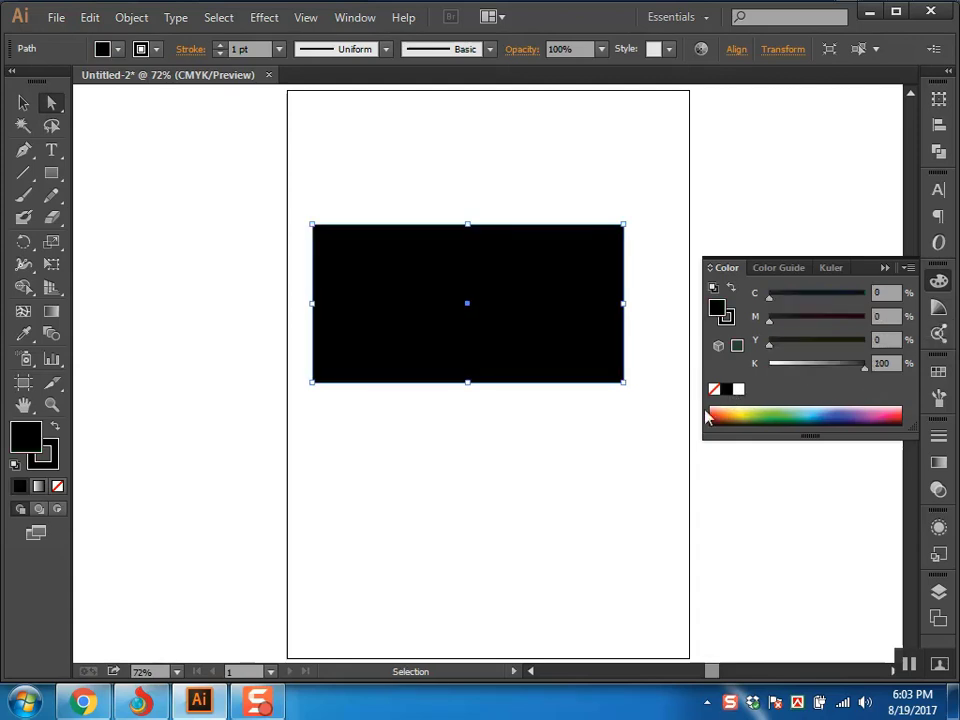
{"action": "left_click", "coordinate": [593, 180]}
{"action": "key", "text": "a"}
{"action": "left_click", "coordinate": [516, 296]}
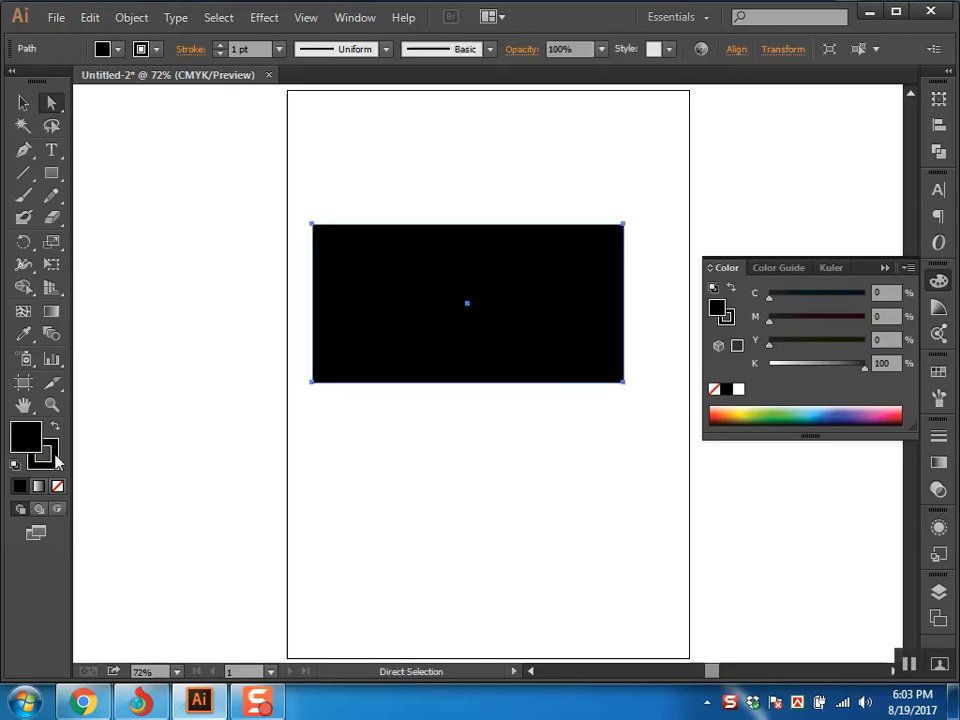
{"action": "key", "text": "x"}
{"action": "key", "text": "slash"}
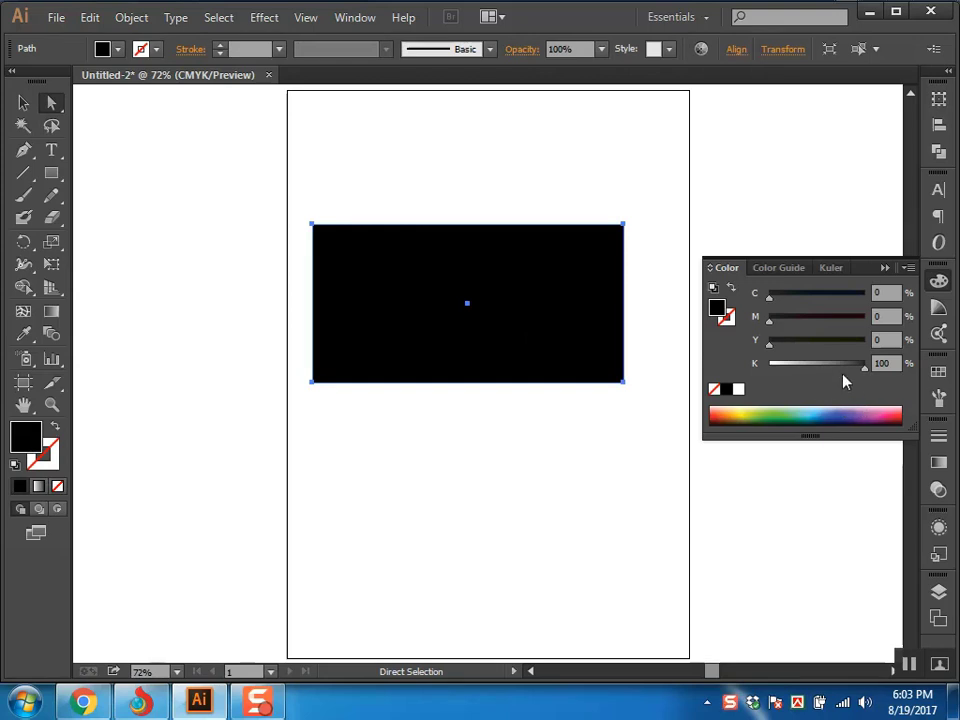
Reset the rectangle's fill to white and mix green by raising cyan and yellow to 100%.
{"action": "left_click", "coordinate": [738, 388]}
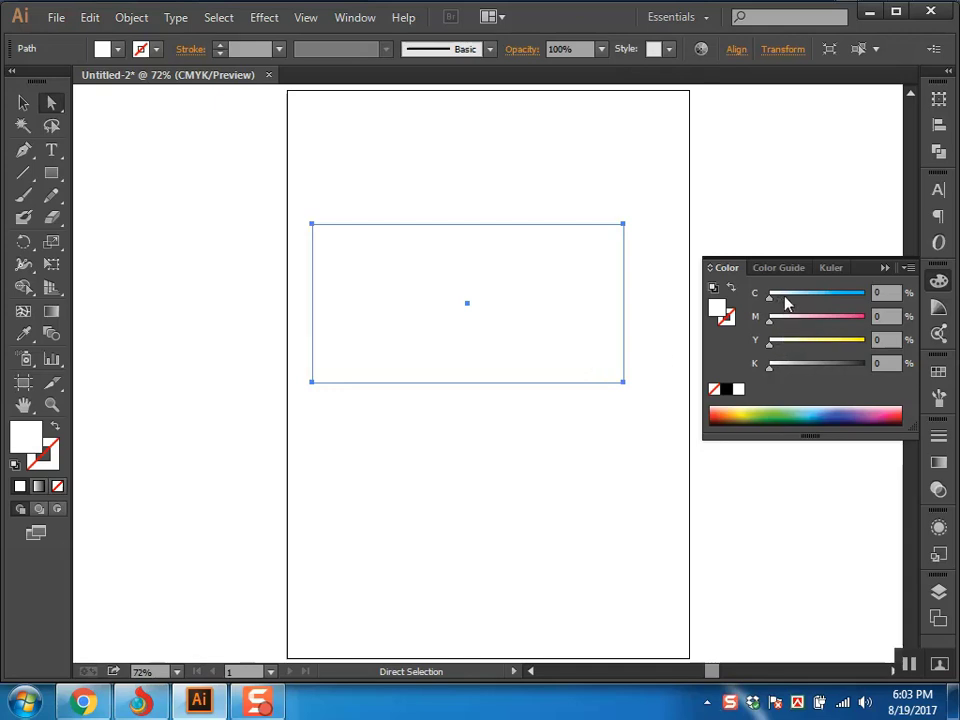
{"action": "left_click_drag", "start_coordinate": [786, 298], "coordinate": [866, 298]}
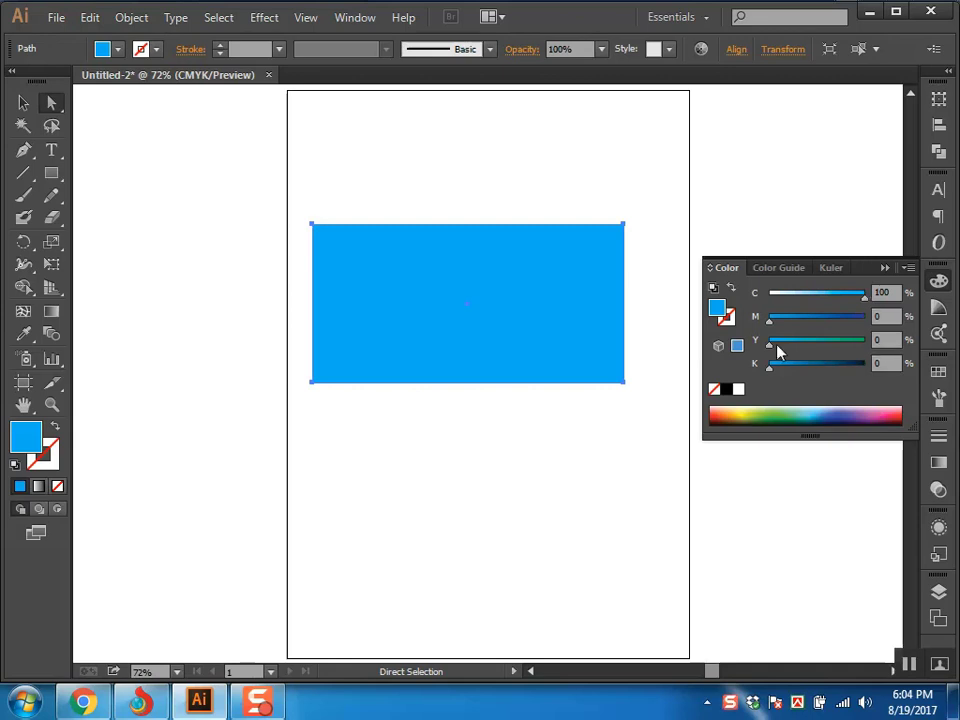
{"action": "left_click_drag", "start_coordinate": [782, 347], "coordinate": [882, 341]}
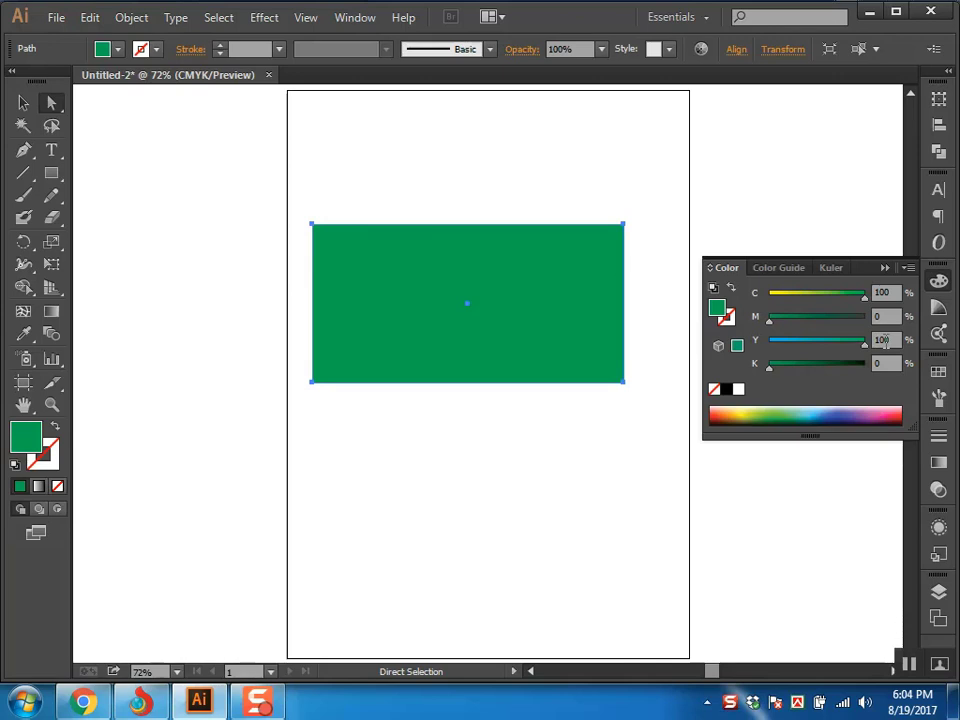
Delete the rectangle and draw a new green one of similar size in the artboard's upper half, leaving it deselected.
{"action": "left_click", "coordinate": [660, 268]}
{"action": "left_click", "coordinate": [466, 297]}
{"action": "key", "text": "Delete"}
{"action": "left_click", "coordinate": [51, 173]}
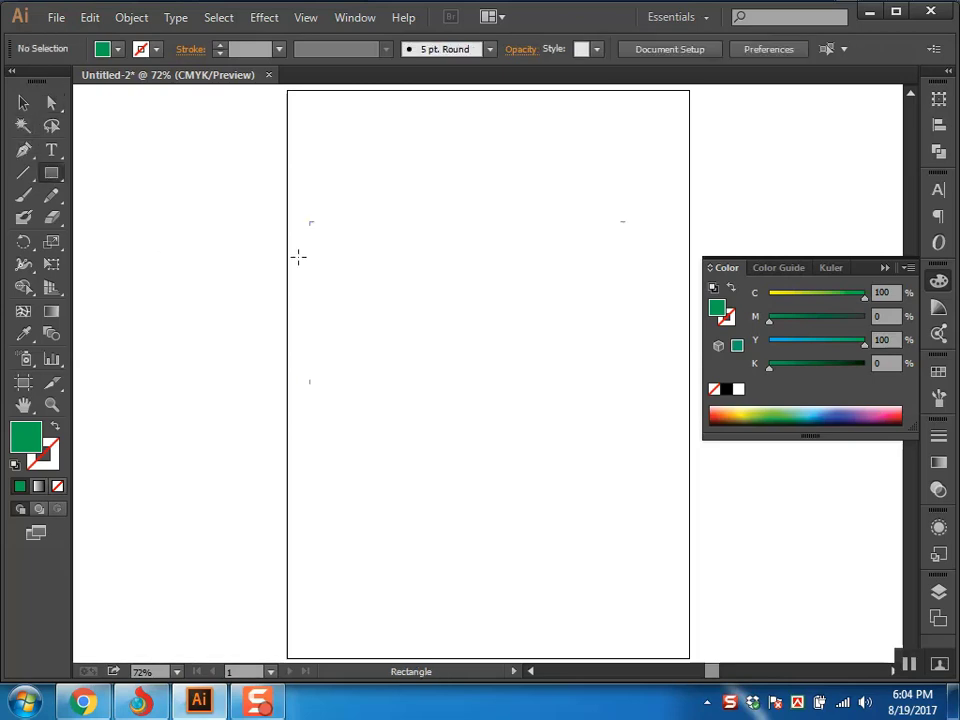
{"action": "left_click_drag", "start_coordinate": [335, 221], "coordinate": [648, 373]}
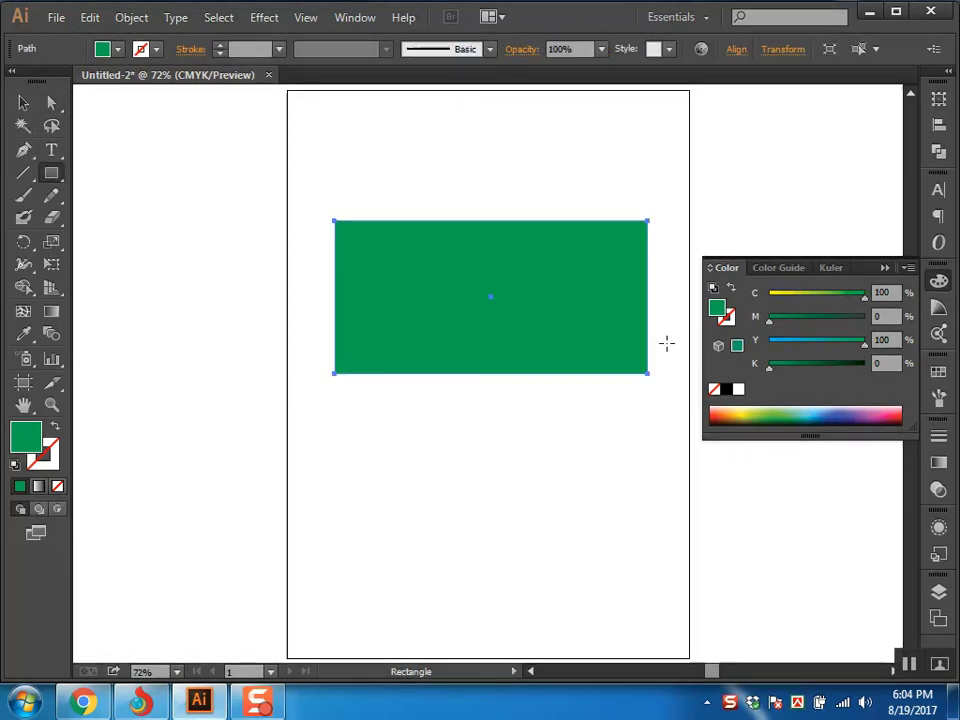
{"action": "left_click", "coordinate": [23, 102]}
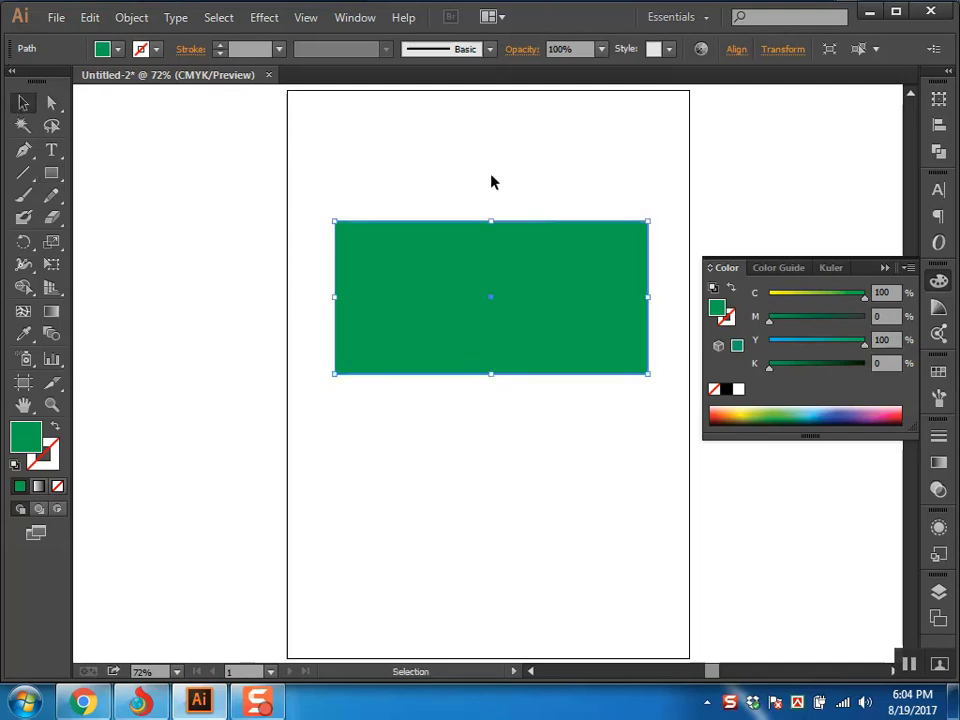
{"action": "left_click", "coordinate": [503, 466]}
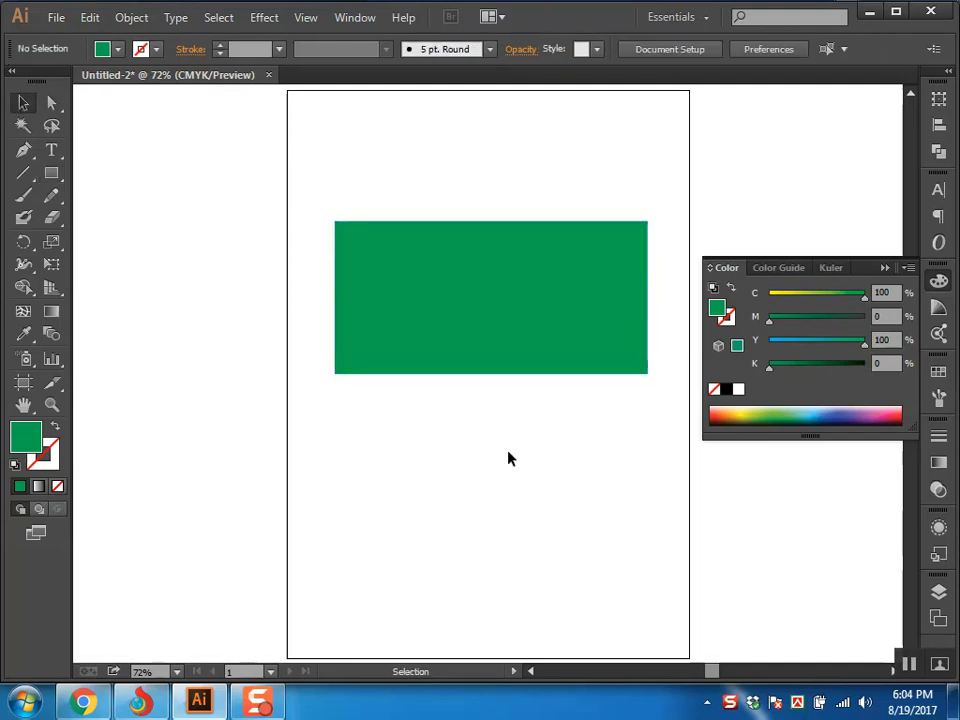
With nothing selected, try fill mixes of cyan with magenta, magenta alone, cyan with yellow, and all three at 100%.
{"action": "left_click", "coordinate": [770, 340]}
{"action": "left_click", "coordinate": [865, 316]}
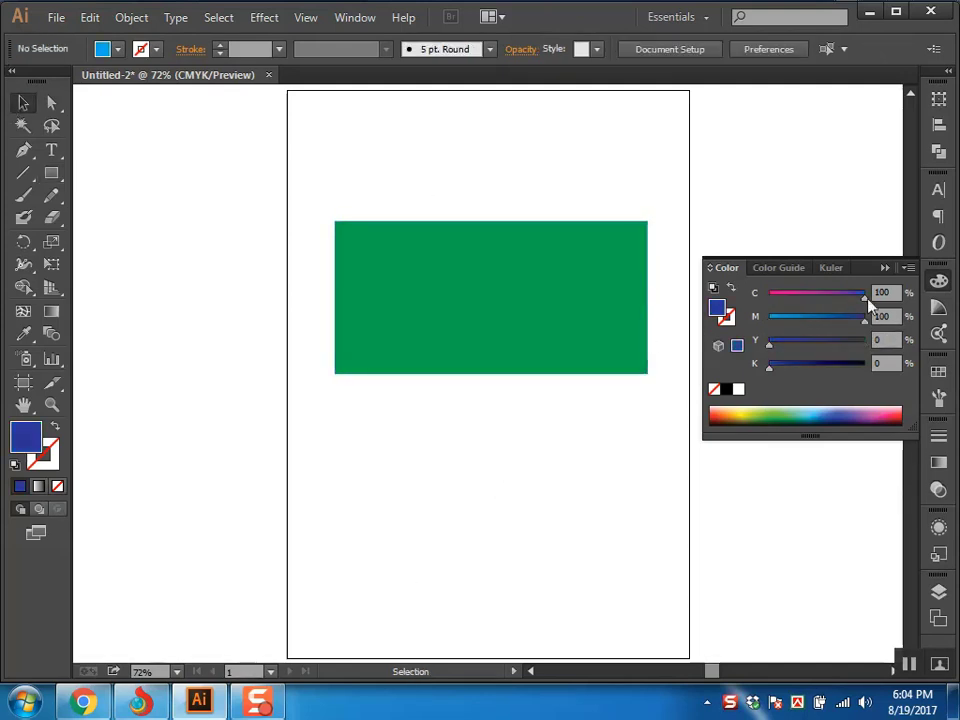
{"action": "left_click", "coordinate": [769, 292]}
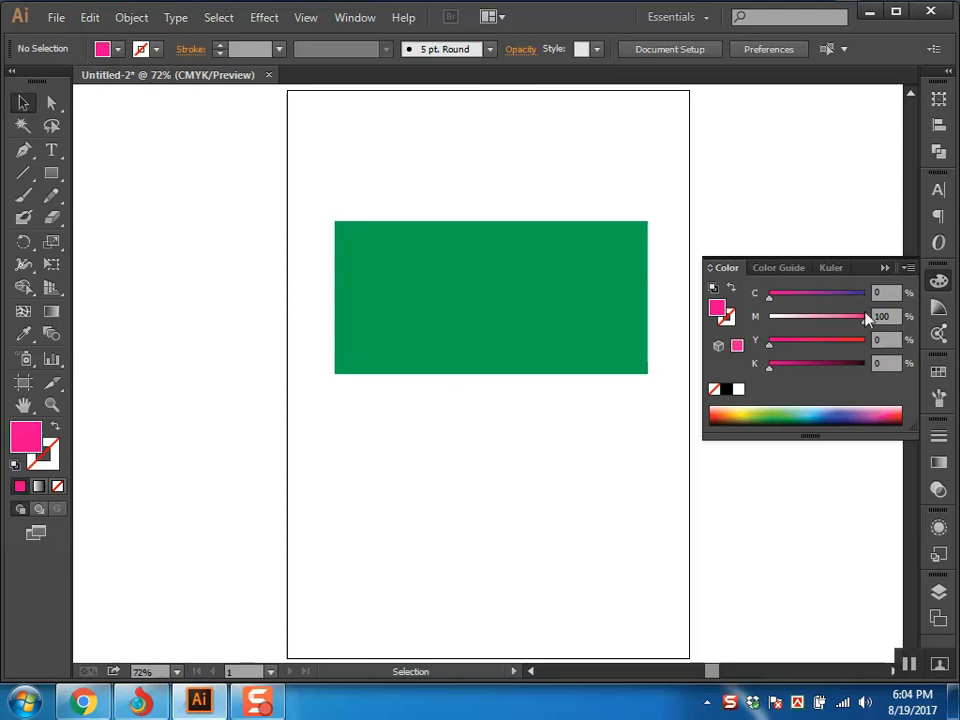
{"action": "left_click_drag", "start_coordinate": [866, 318], "coordinate": [690, 332]}
{"action": "left_click_drag", "start_coordinate": [769, 295], "coordinate": [866, 295]}
{"action": "left_click_drag", "start_coordinate": [769, 342], "coordinate": [866, 342]}
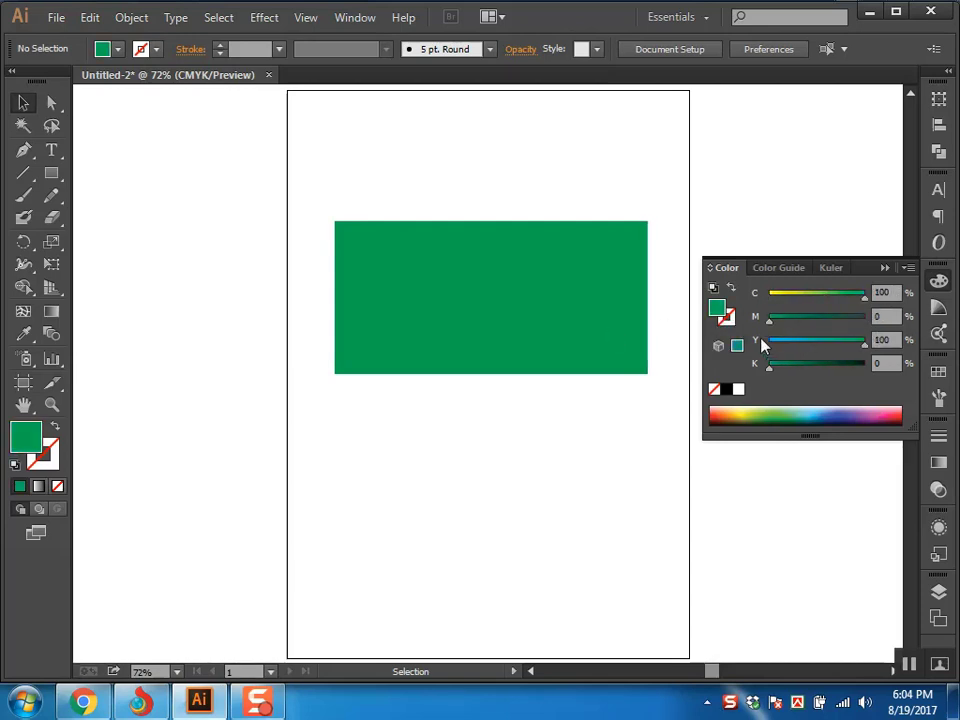
{"action": "left_click_drag", "start_coordinate": [769, 318], "coordinate": [866, 318]}
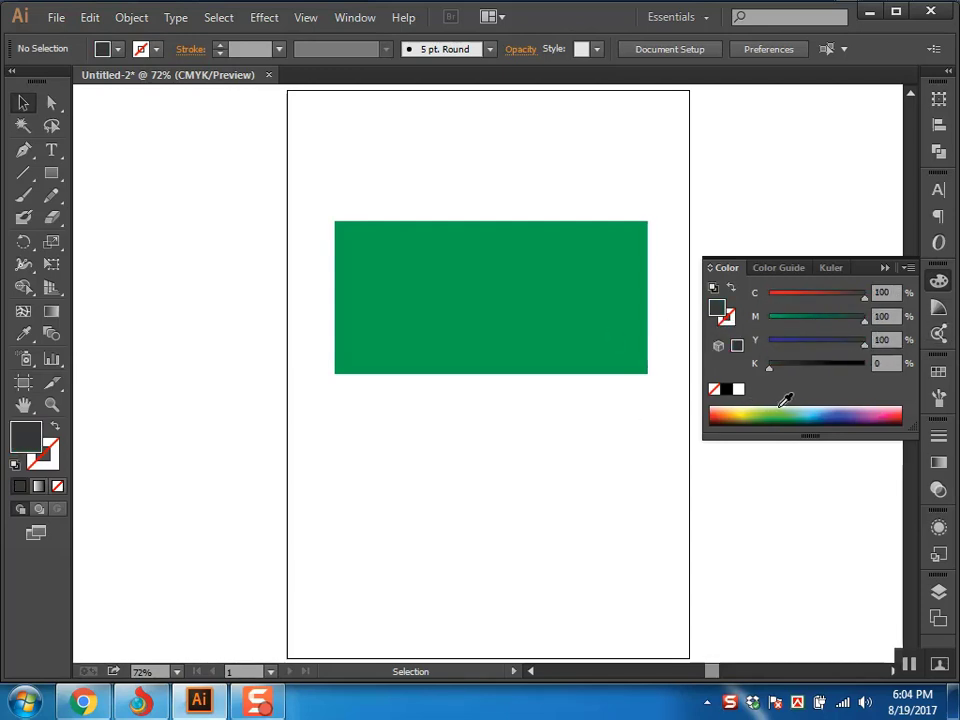
Darken the green rectangle by raising its black to 32%, and deselect it.
{"action": "left_click", "coordinate": [547, 303]}
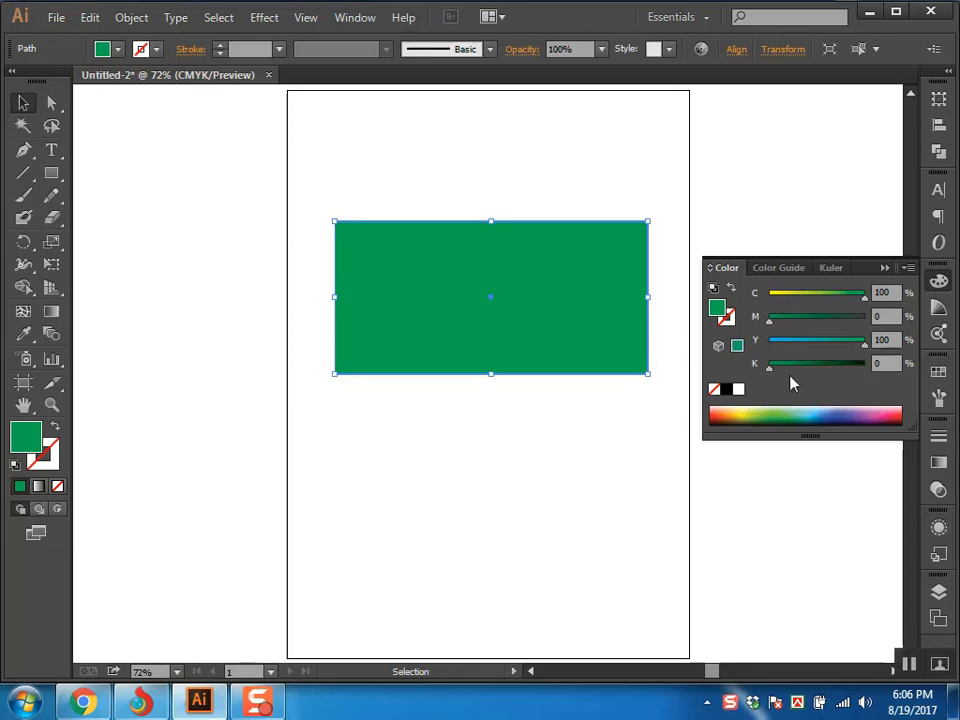
{"action": "left_click_drag", "start_coordinate": [784, 368], "coordinate": [800, 367]}
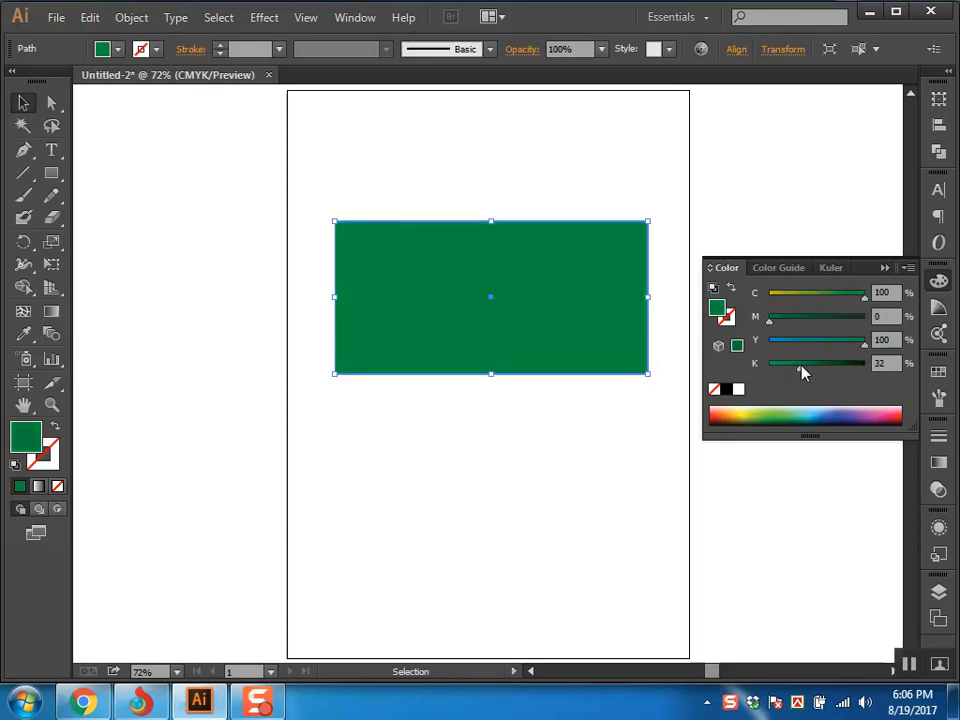
{"action": "left_click", "coordinate": [605, 441]}
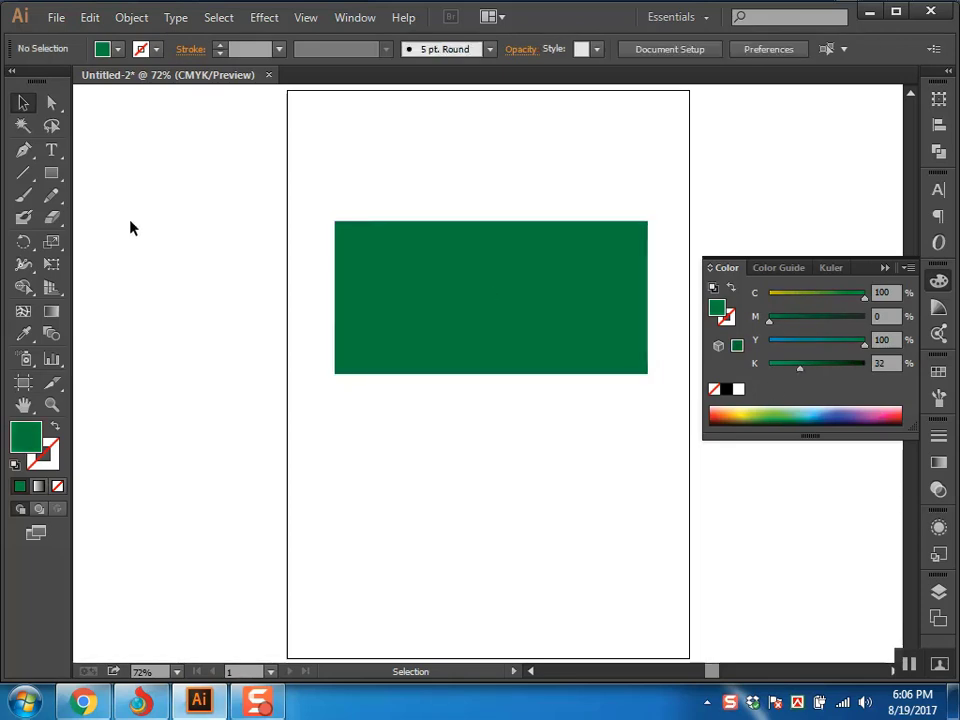
Draw a circle outward from the middle of the green rectangle, spanning most of the rectangle's height.
{"action": "left_click", "coordinate": [55, 177]}
{"action": "left_click_drag", "start_coordinate": [57, 180], "coordinate": [133, 219]}
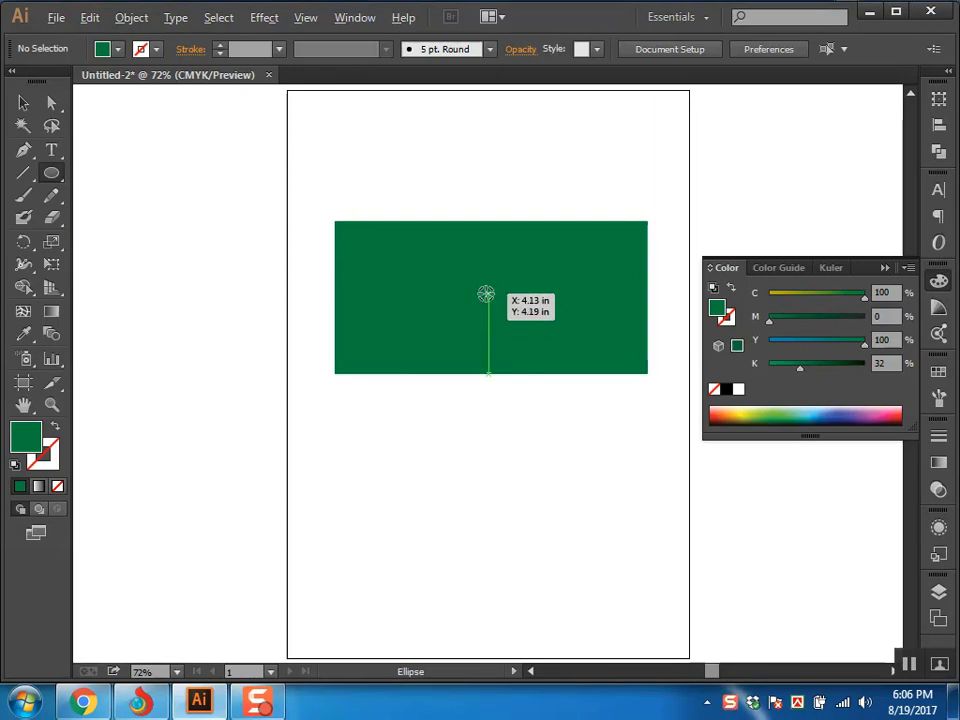
{"action": "left_click_drag", "start_coordinate": [488, 292], "coordinate": [497, 348]}
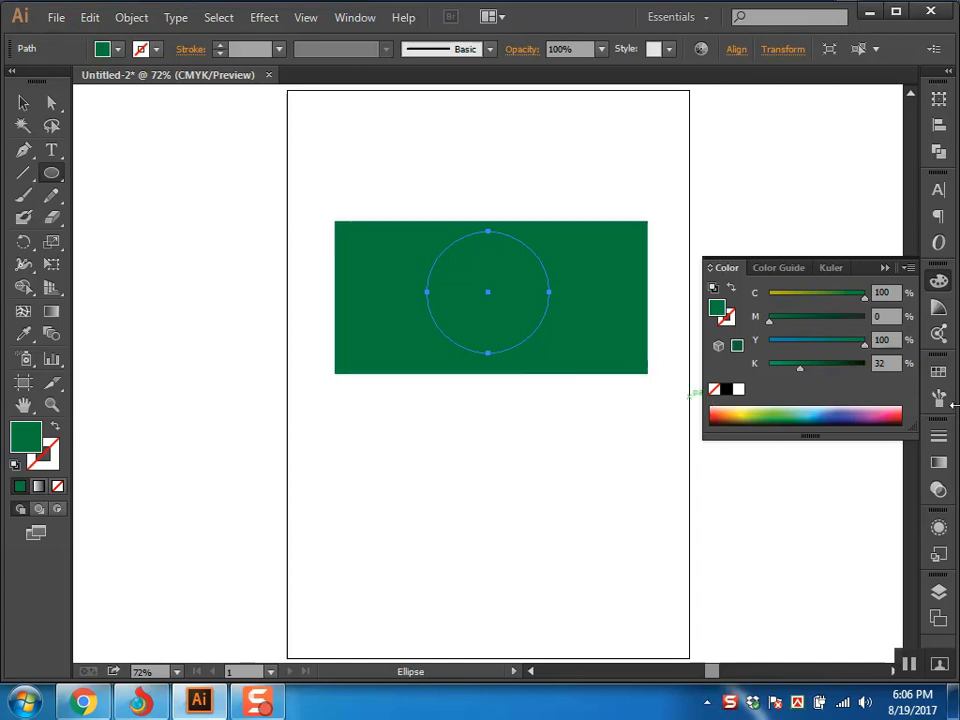
Recolour the circle pure red with 0% cyan, 100% magenta, 100% yellow and 0% black.
{"action": "left_click_drag", "start_coordinate": [800, 364], "coordinate": [770, 364]}
{"action": "left_click_drag", "start_coordinate": [864, 341], "coordinate": [770, 341]}
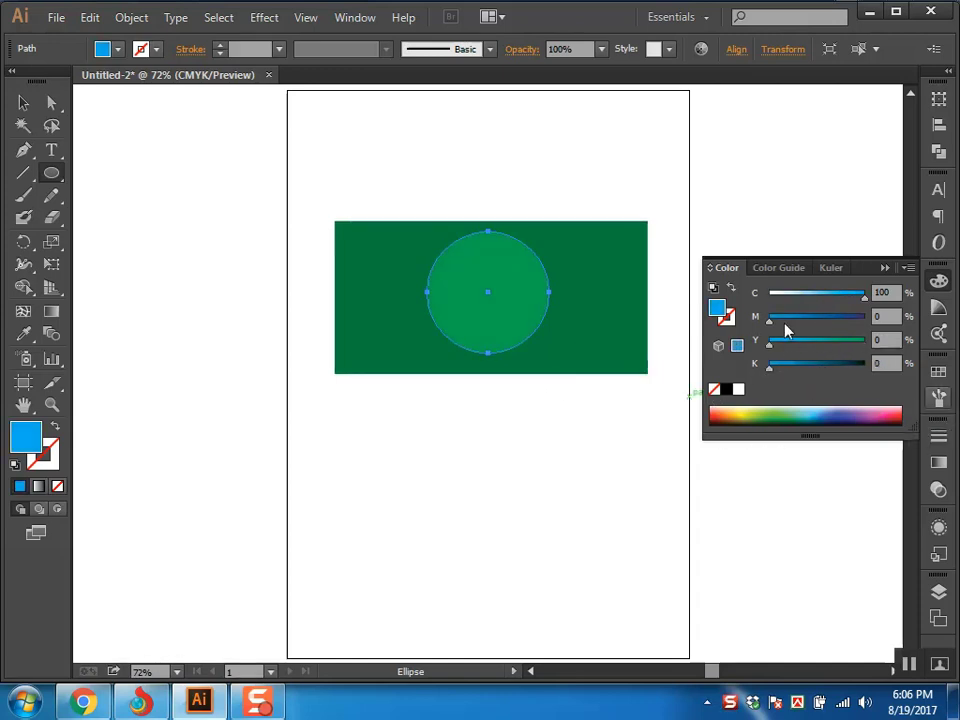
{"action": "left_click_drag", "start_coordinate": [838, 302], "coordinate": [770, 298]}
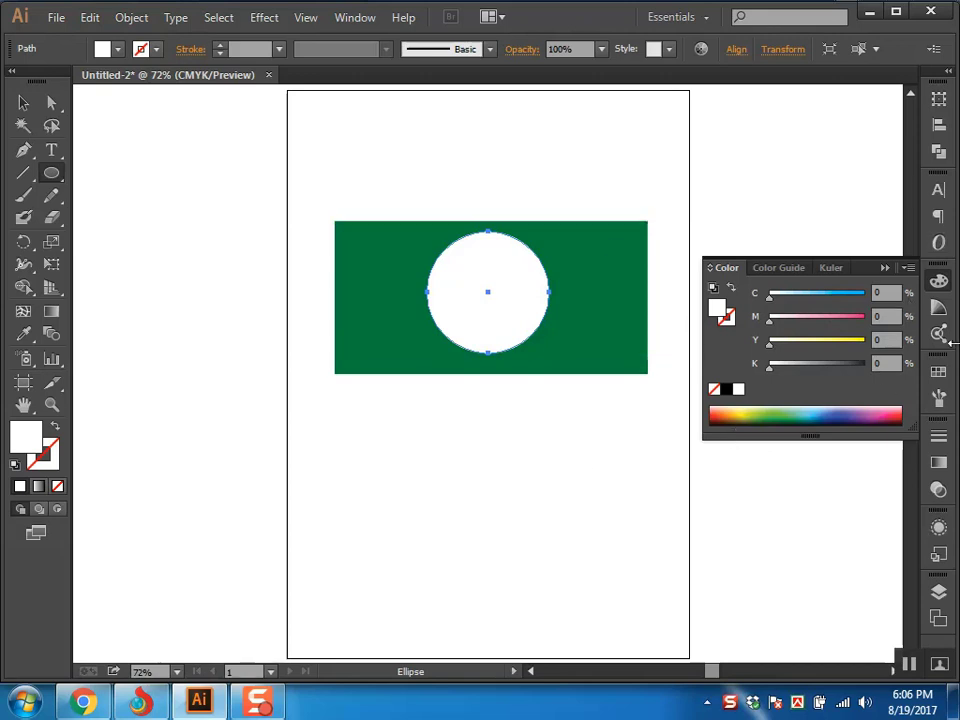
{"action": "left_click_drag", "start_coordinate": [799, 320], "coordinate": [866, 320]}
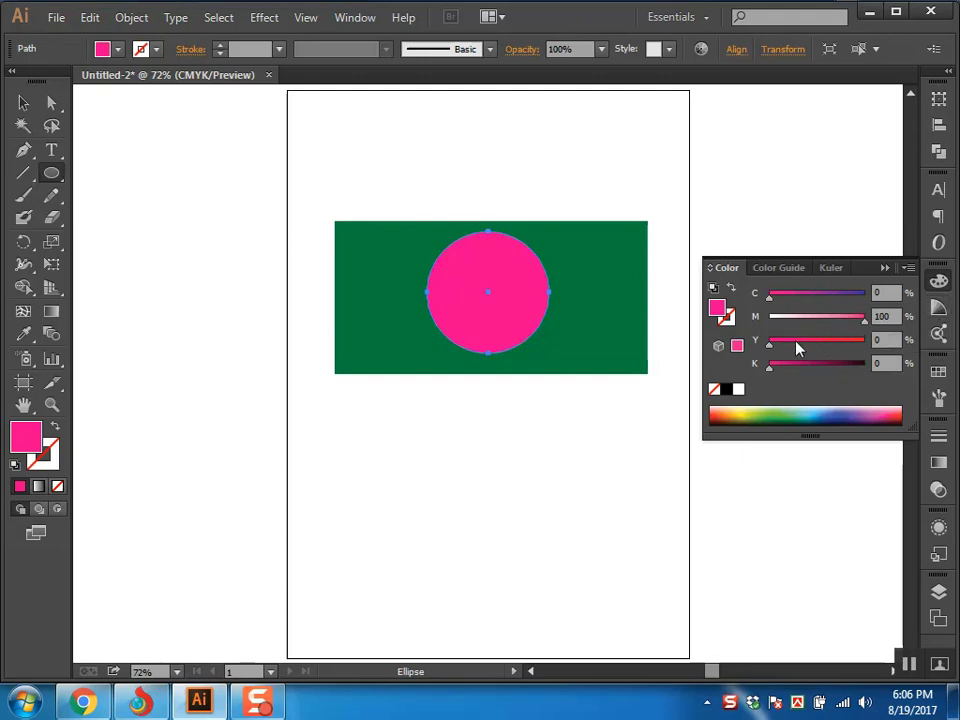
{"action": "left_click_drag", "start_coordinate": [797, 345], "coordinate": [868, 341]}
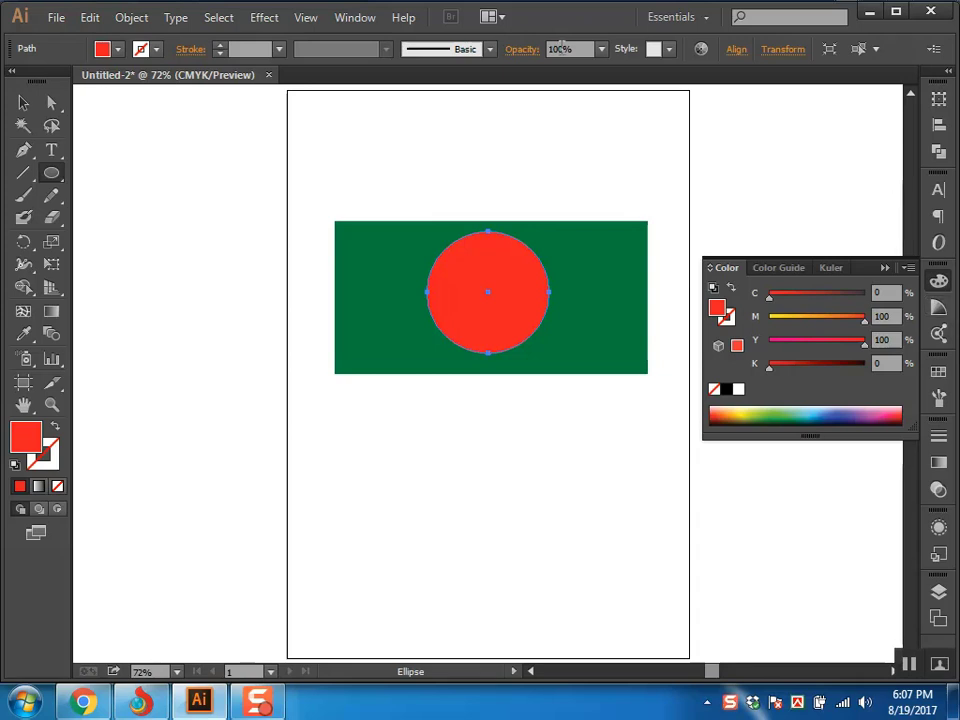
Centre the red circle on the green rectangle, and move both shapes together off the artboard's left edge.
{"action": "left_click", "coordinate": [51, 102]}
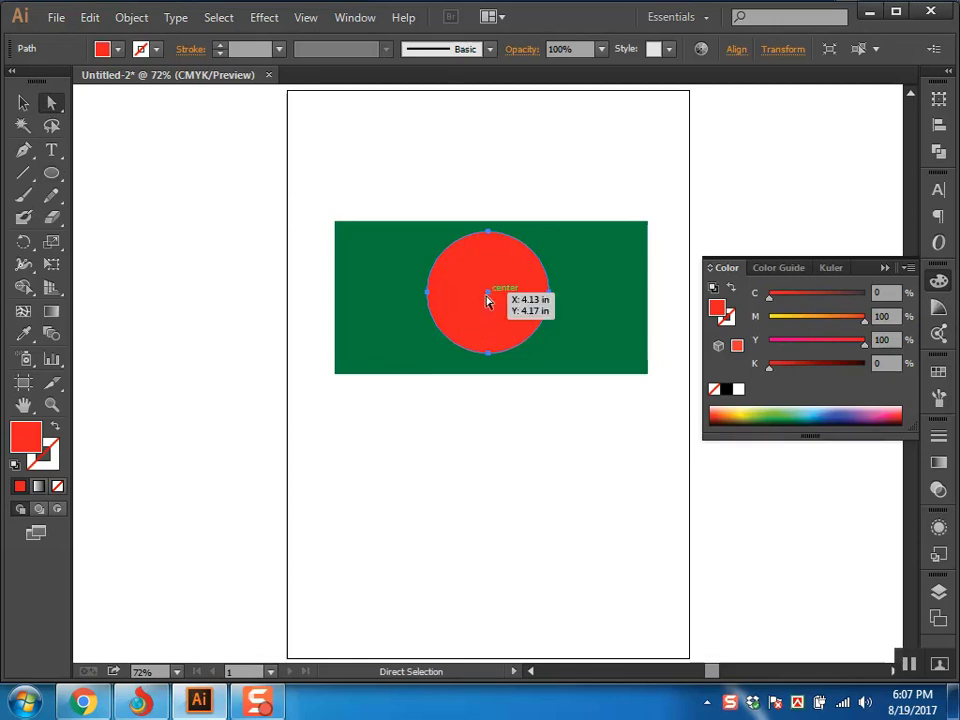
{"action": "left_click_drag", "start_coordinate": [452, 302], "coordinate": [401, 306]}
{"action": "left_click_drag", "start_coordinate": [438, 300], "coordinate": [493, 302]}
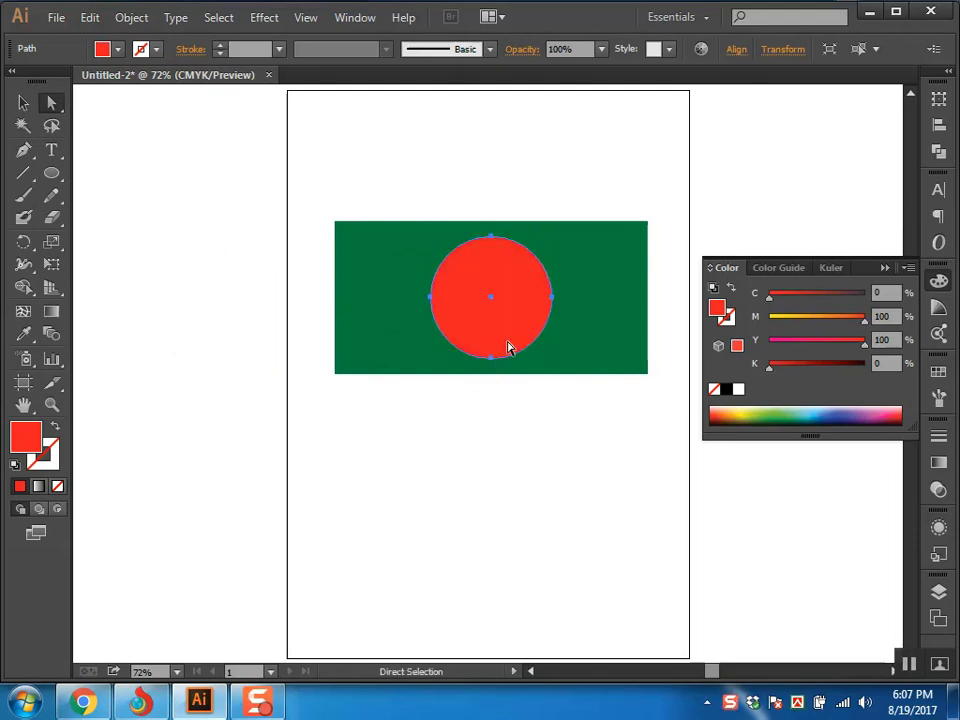
{"action": "left_click", "coordinate": [576, 455]}
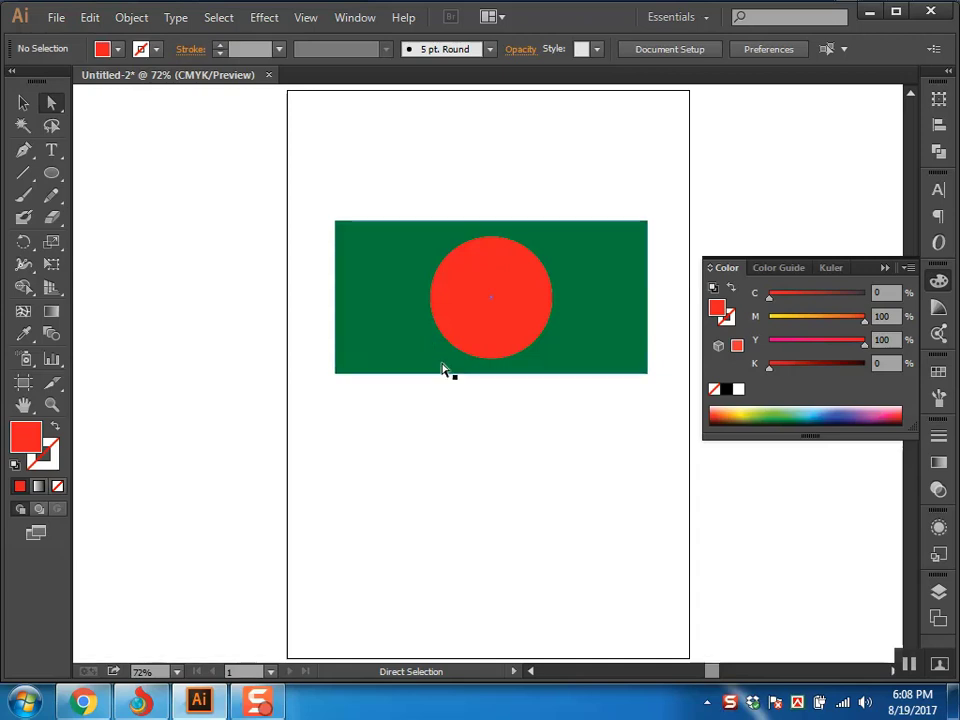
{"action": "left_click_drag", "start_coordinate": [293, 185], "coordinate": [672, 389]}
{"action": "left_click_drag", "start_coordinate": [592, 318], "coordinate": [214, 250]}
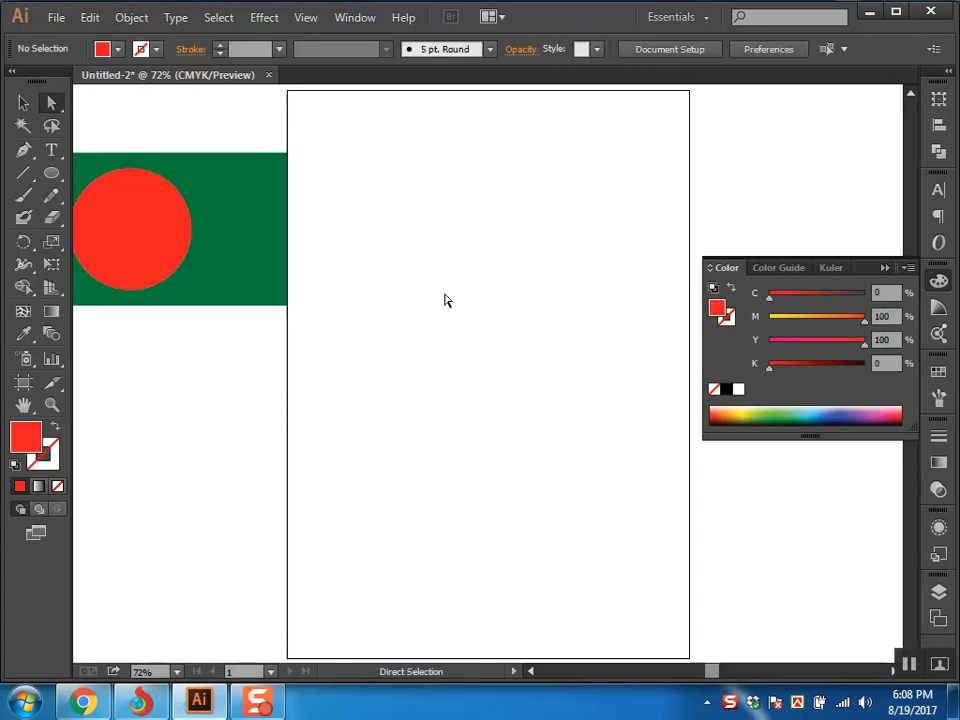
{"action": "left_click", "coordinate": [350, 20]}
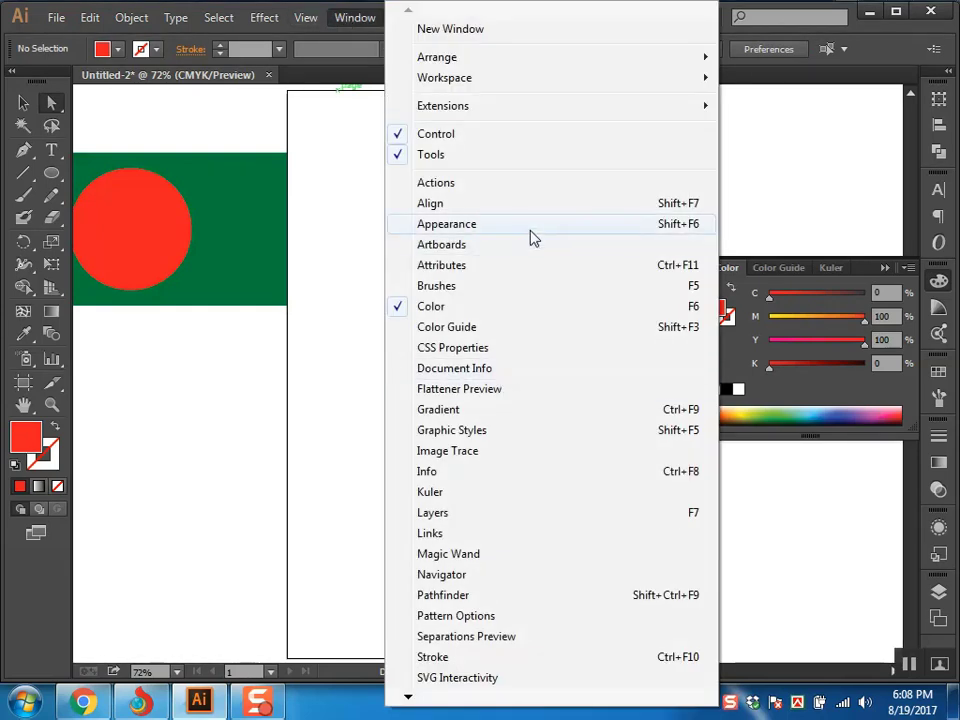
{"action": "mouse_move", "coordinate": [435, 700]}
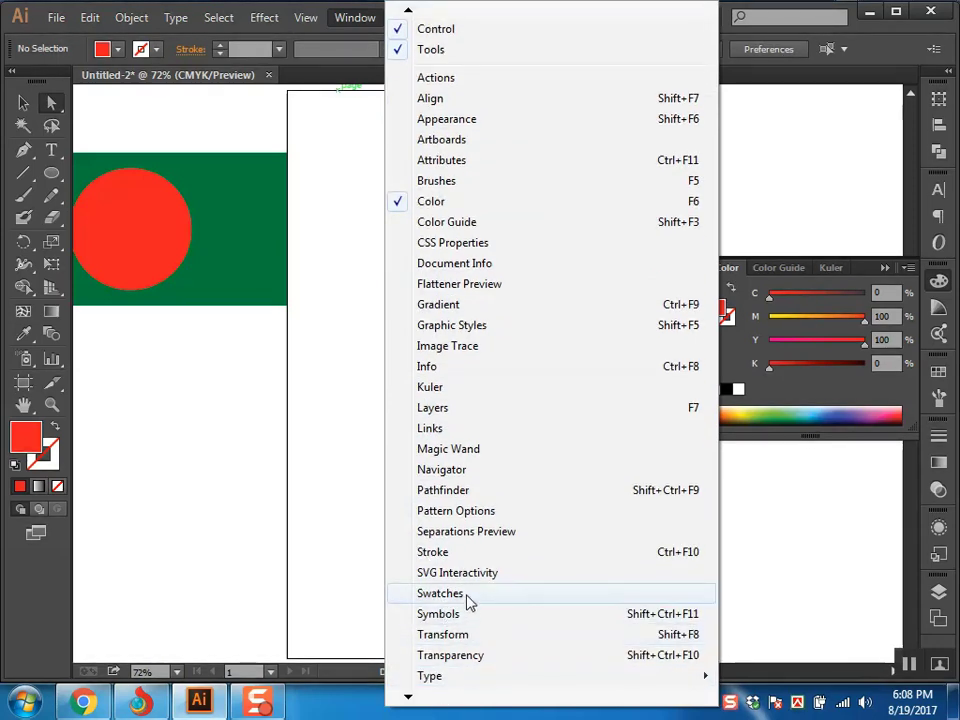
{"action": "left_click", "coordinate": [801, 510]}
{"action": "left_click", "coordinate": [880, 258]}
Check the colour mode in the New Document settings and leave without creating a document.
{"action": "key", "text": "ctrl"}
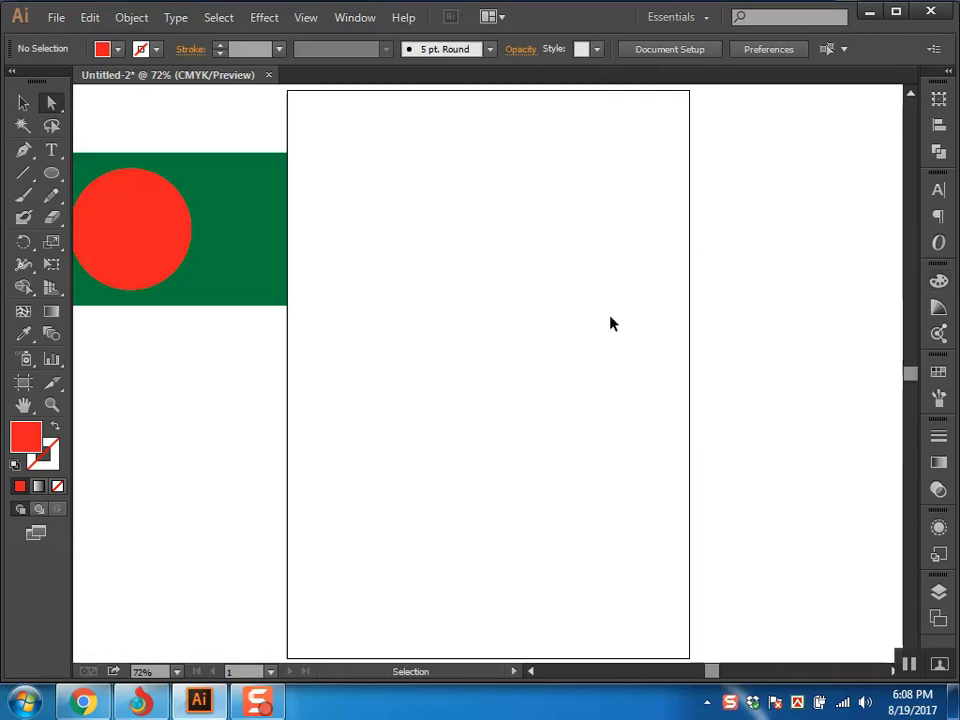
{"action": "key", "text": "ctrl+n"}
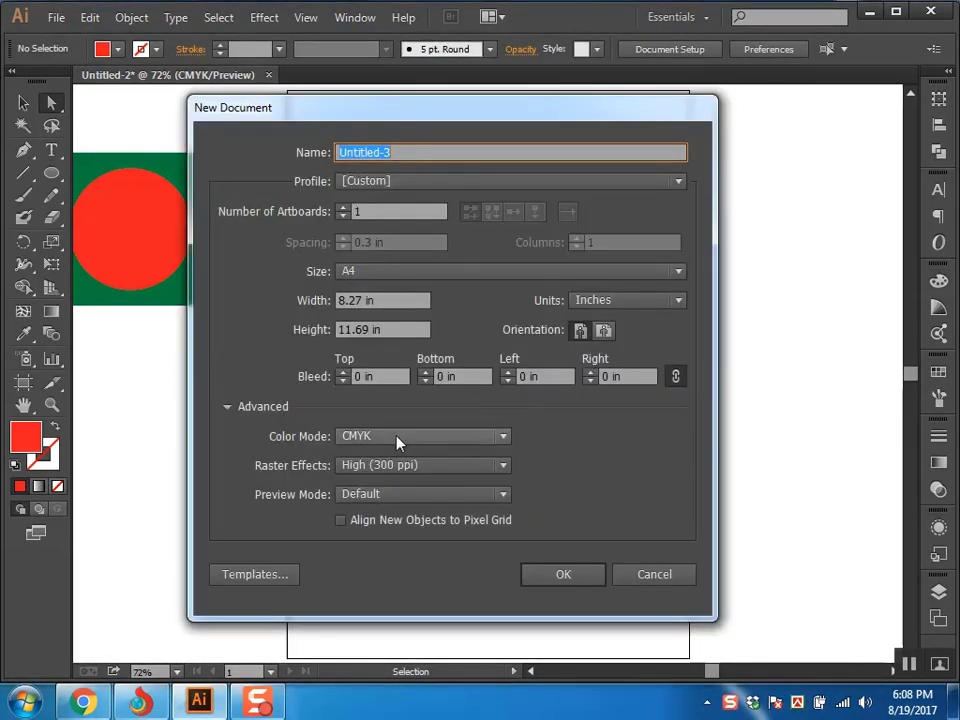
{"action": "left_click", "coordinate": [643, 574]}
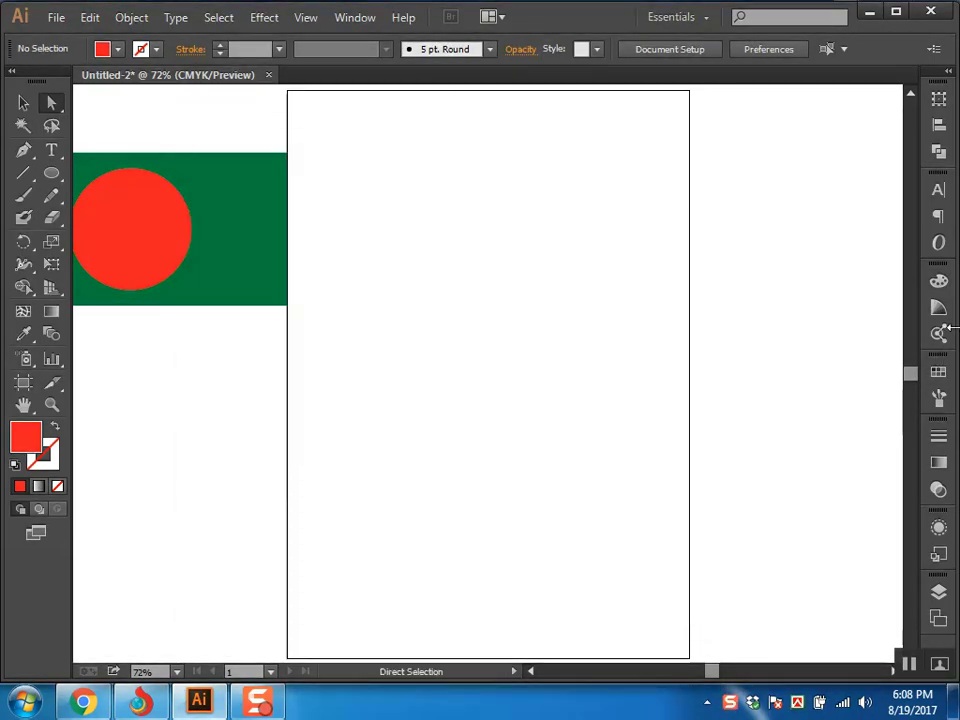
Reopen the Color controls and switch their sliders to RGB.
{"action": "left_click", "coordinate": [938, 284]}
{"action": "left_click", "coordinate": [905, 268]}
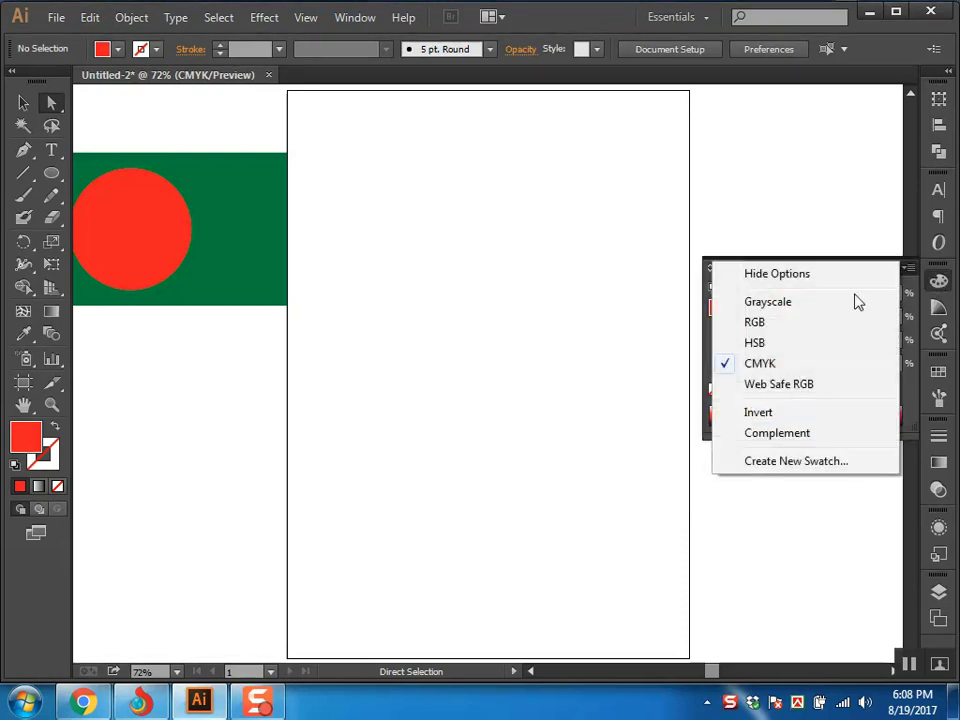
{"action": "left_click", "coordinate": [762, 323]}
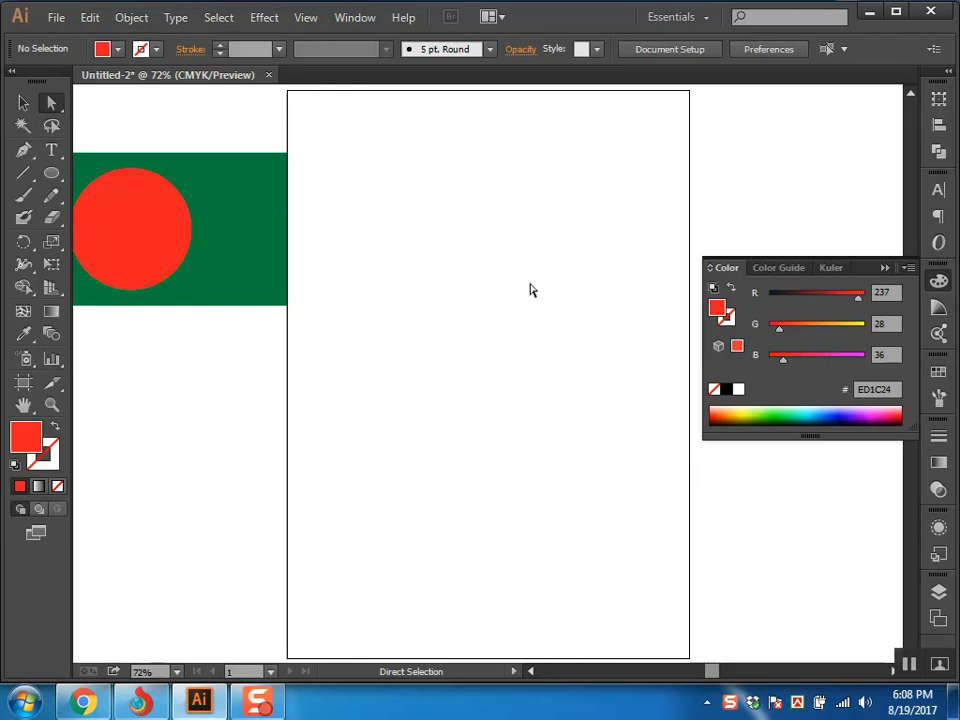
Draw a small rectangle in the artboard's upper left and set its fill to red 174 and green 104.
{"action": "key", "text": "m"}
{"action": "left_click_drag", "start_coordinate": [378, 196], "coordinate": [439, 265]}
{"action": "left_click", "coordinate": [833, 301]}
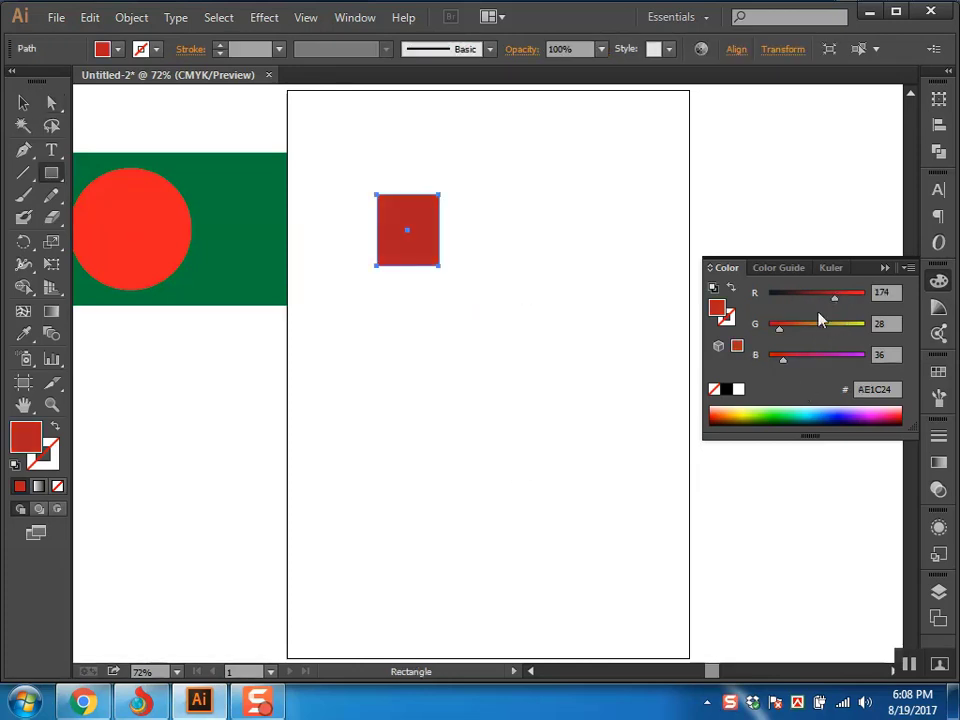
{"action": "left_click", "coordinate": [808, 326]}
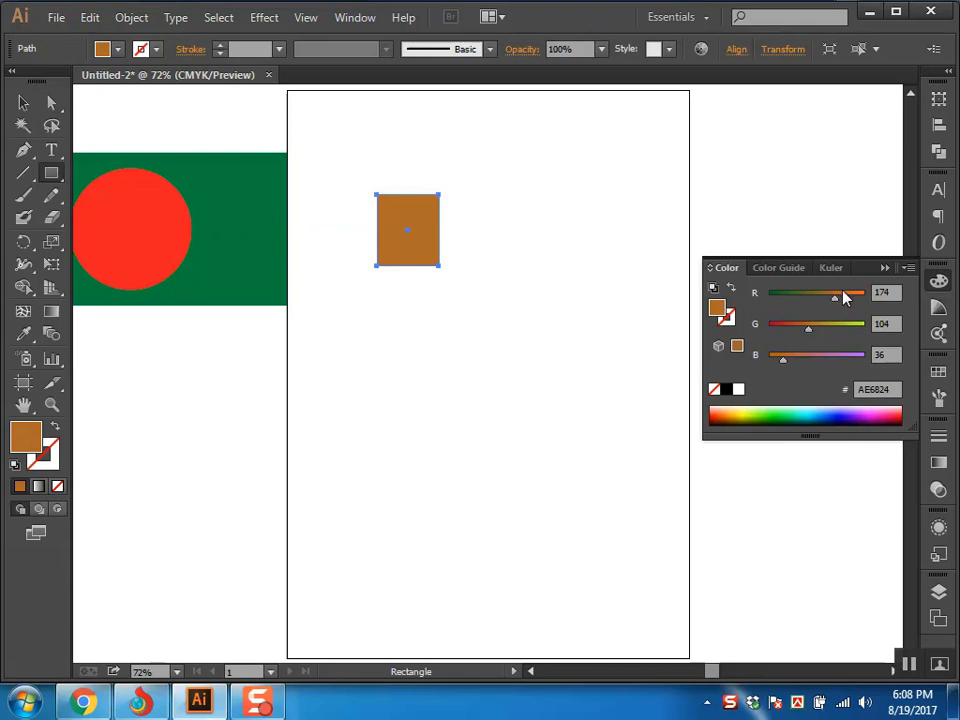
Compare the small rectangle's colour in CMYK and RGB sliders, finishing with the CMYK sliders.
{"action": "left_click", "coordinate": [909, 267]}
{"action": "left_click", "coordinate": [759, 366]}
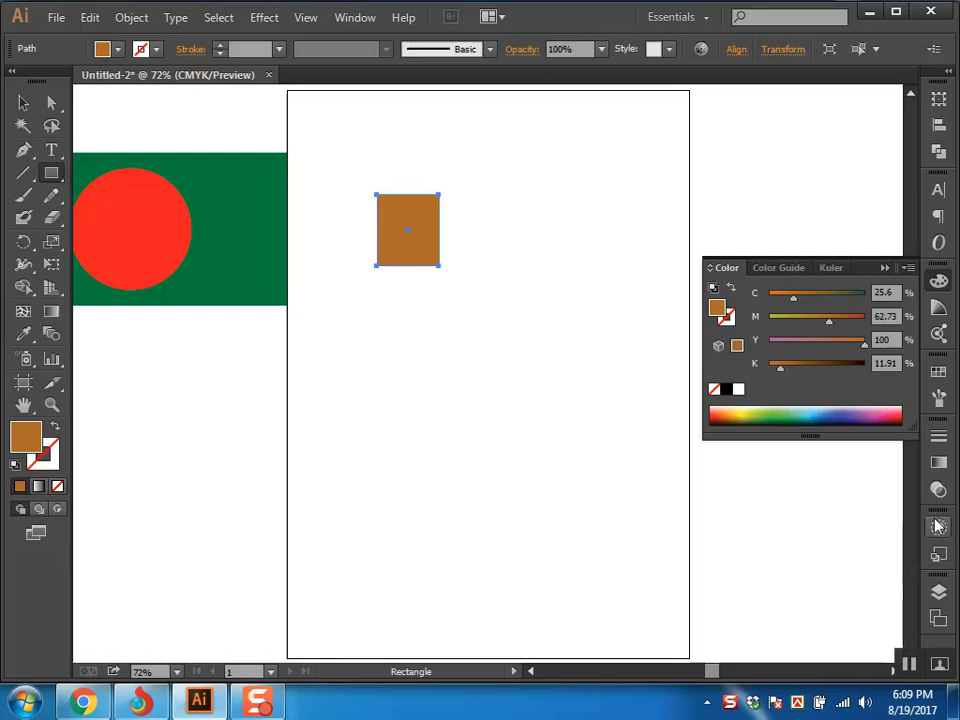
{"action": "left_click", "coordinate": [909, 268]}
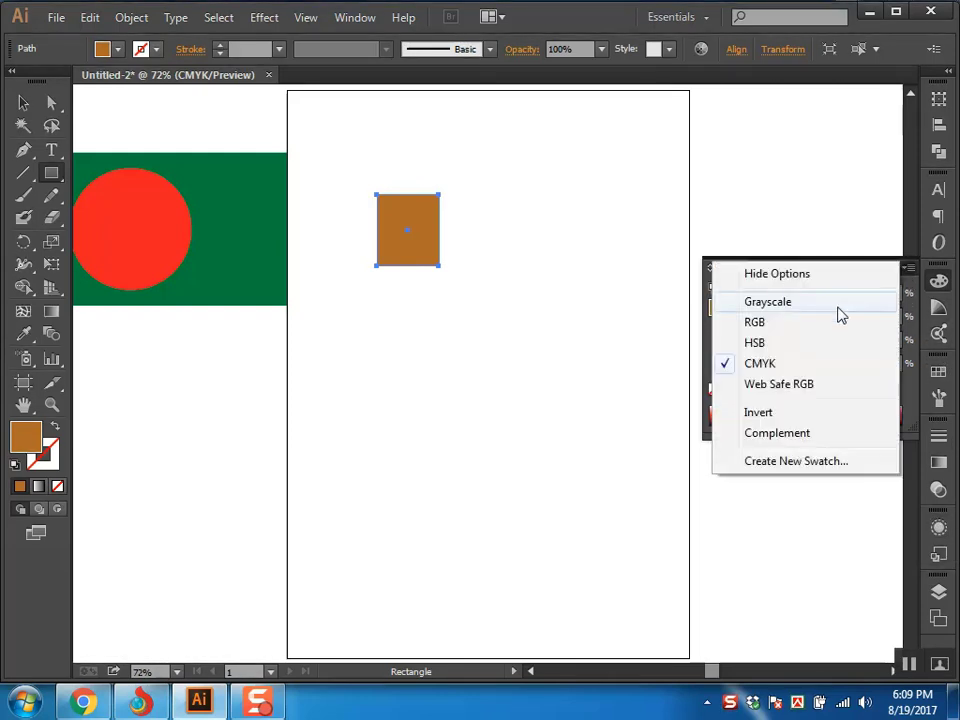
{"action": "left_click", "coordinate": [830, 322]}
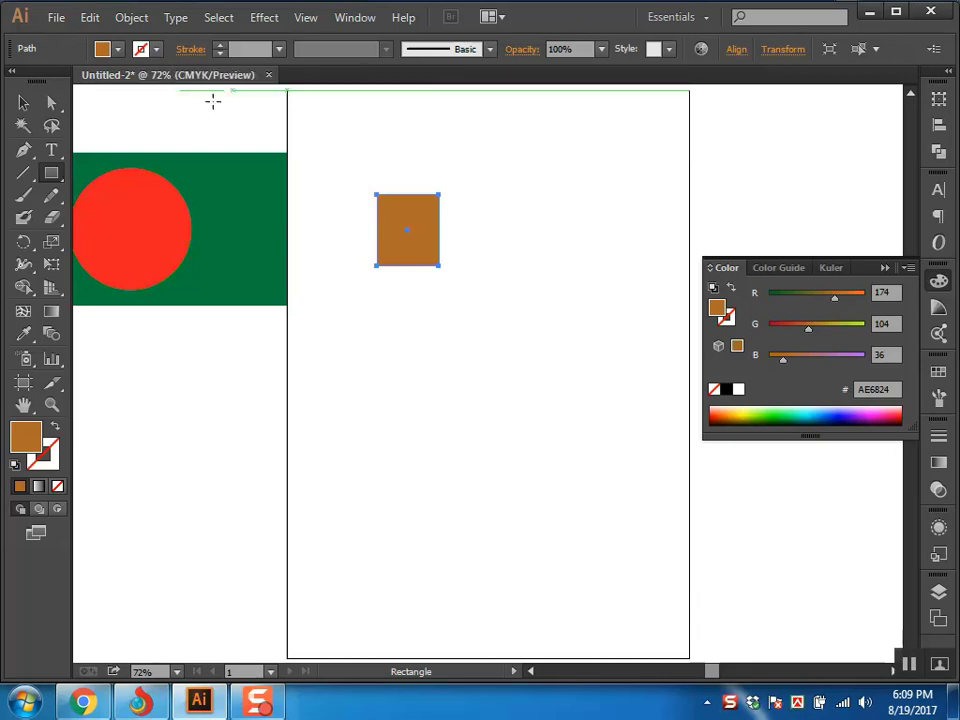
{"action": "left_click", "coordinate": [908, 268]}
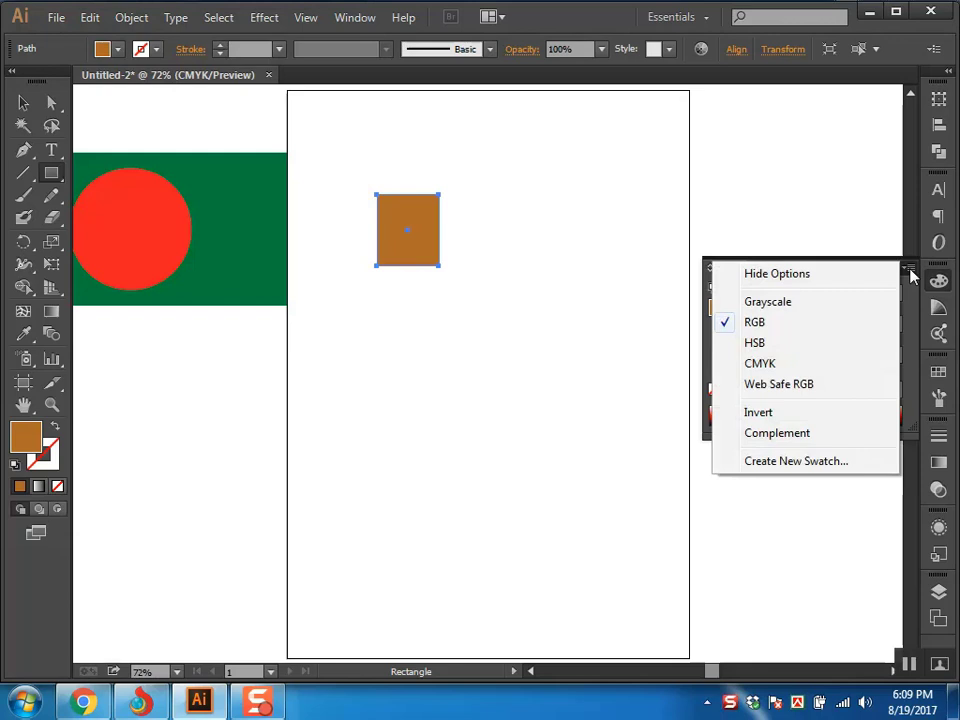
{"action": "left_click", "coordinate": [910, 270]}
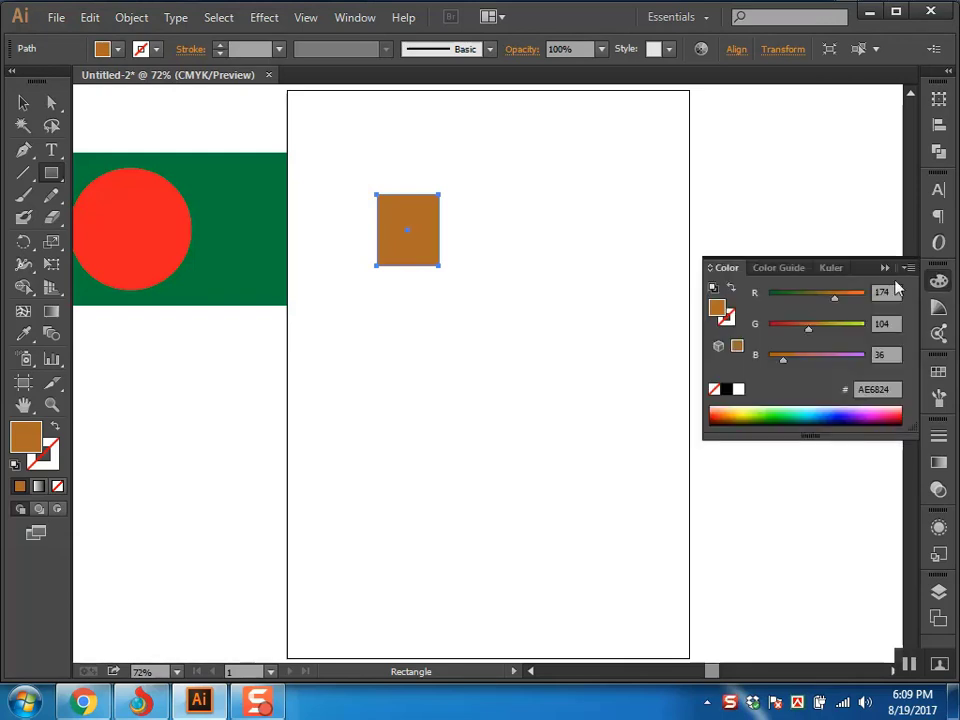
{"action": "left_click", "coordinate": [907, 269]}
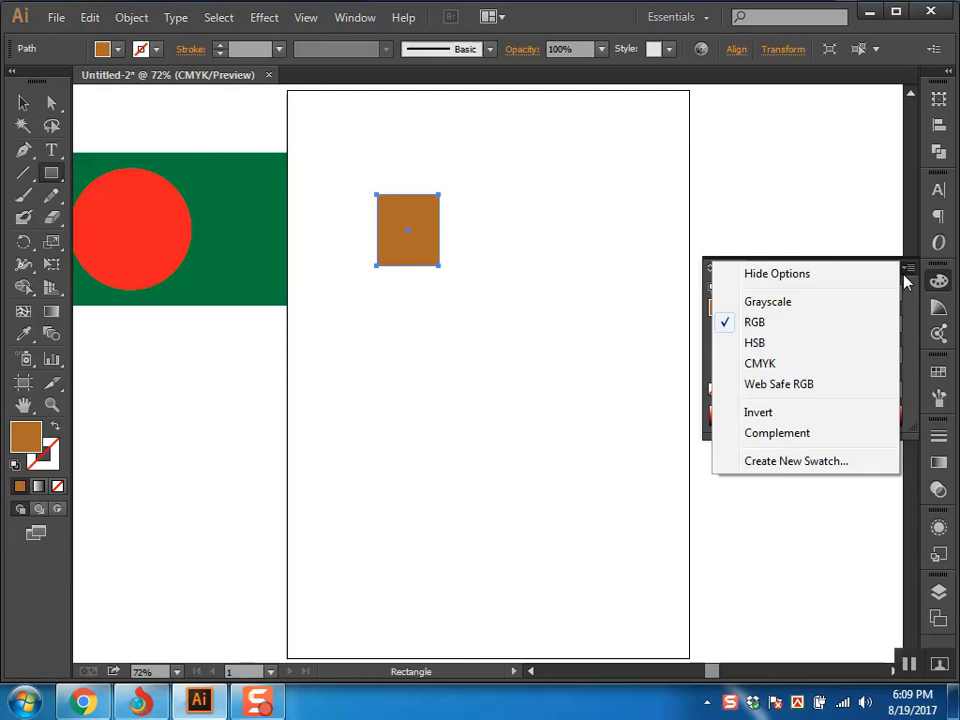
{"action": "left_click", "coordinate": [762, 367]}
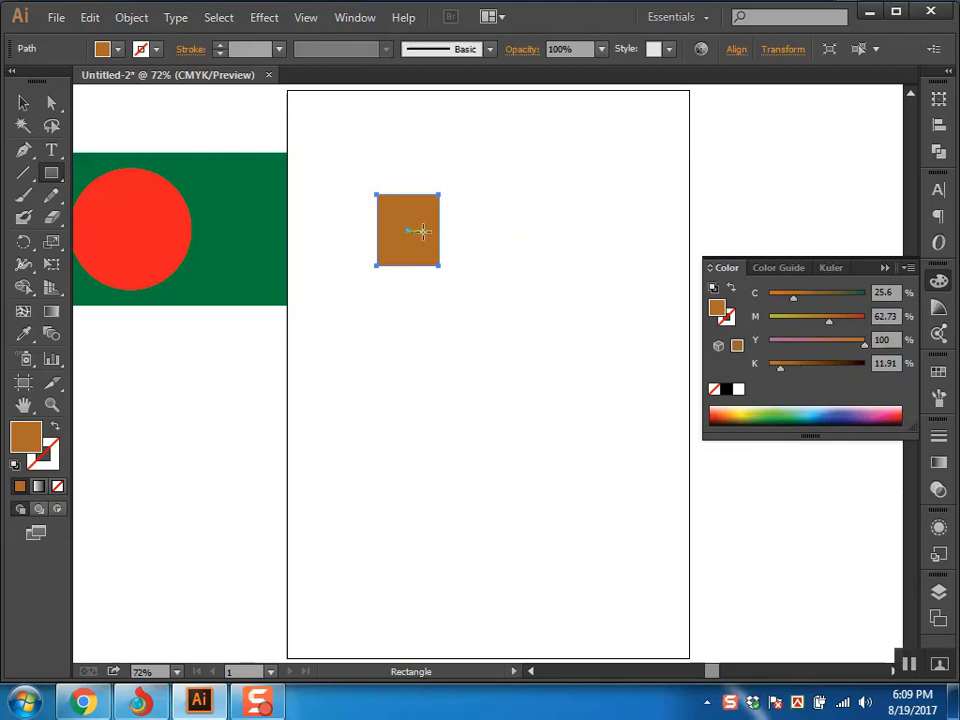
Set the small rectangle's fill to 45% cyan, 82% magenta, 86% yellow and 79% black.
{"action": "left_click", "coordinate": [812, 296]}
{"action": "left_click", "coordinate": [846, 318]}
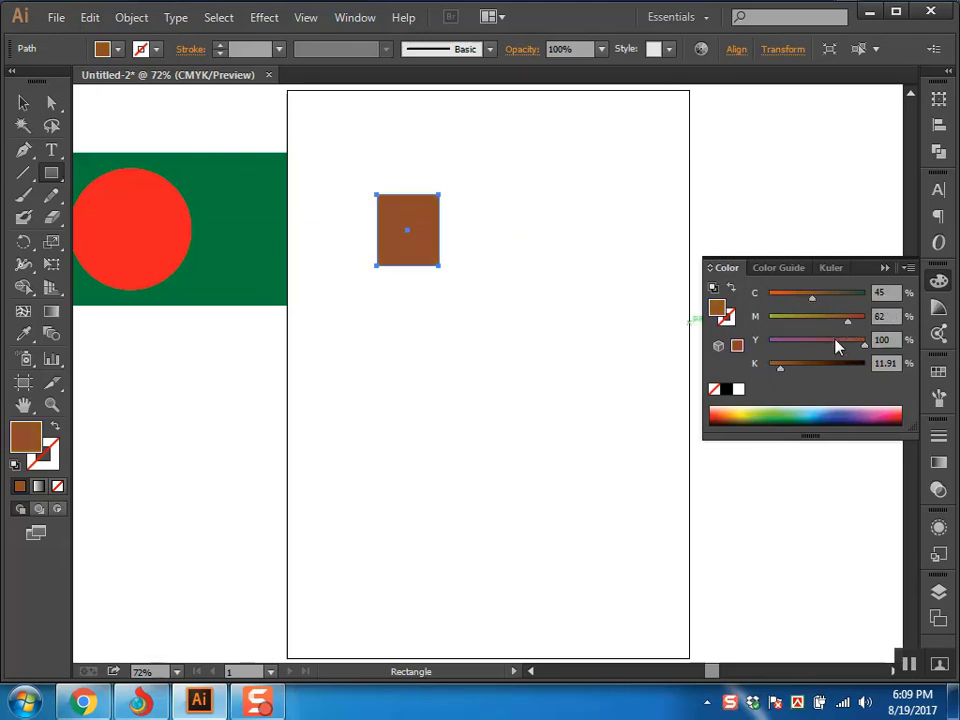
{"action": "left_click", "coordinate": [846, 367]}
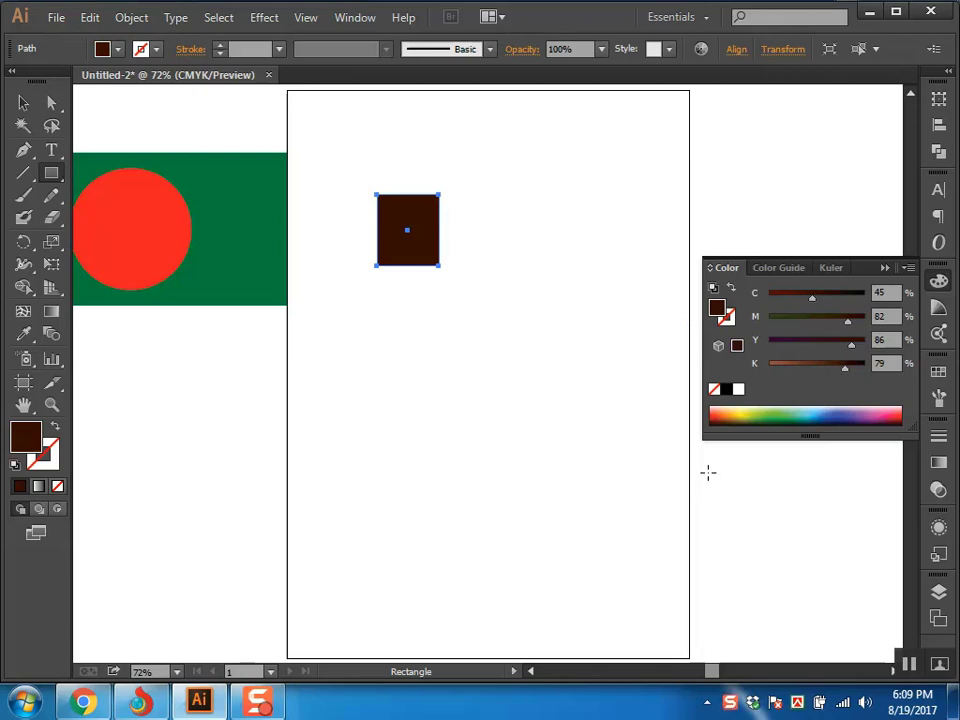
Delete the small dark brown rectangle from the artboard.
{"action": "left_click", "coordinate": [467, 255], "text": "ctrl"}
{"action": "left_click", "coordinate": [416, 249], "text": "ctrl"}
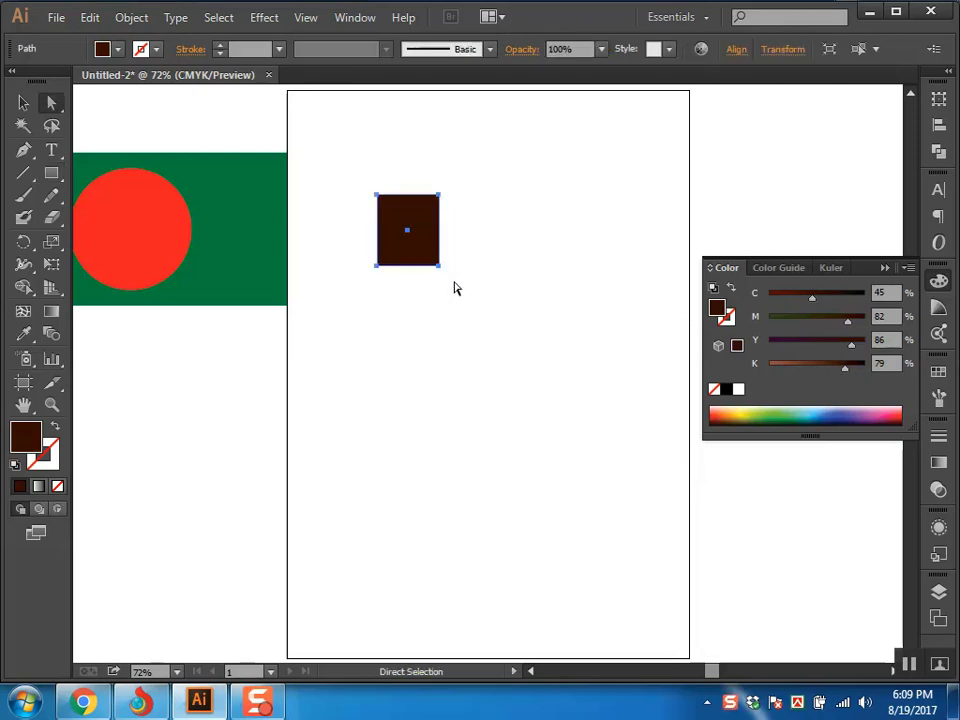
{"action": "key", "text": "Delete"}
Show the Swatches panel and enlarge it downward until all its swatches fit.
{"action": "left_click", "coordinate": [350, 18]}
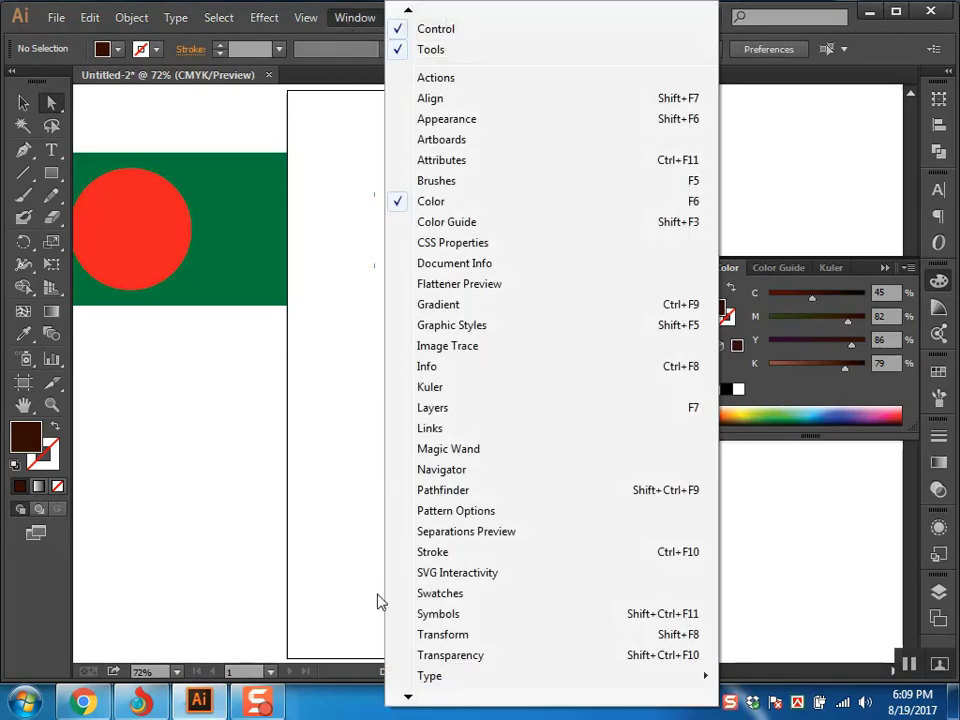
{"action": "left_click", "coordinate": [452, 596]}
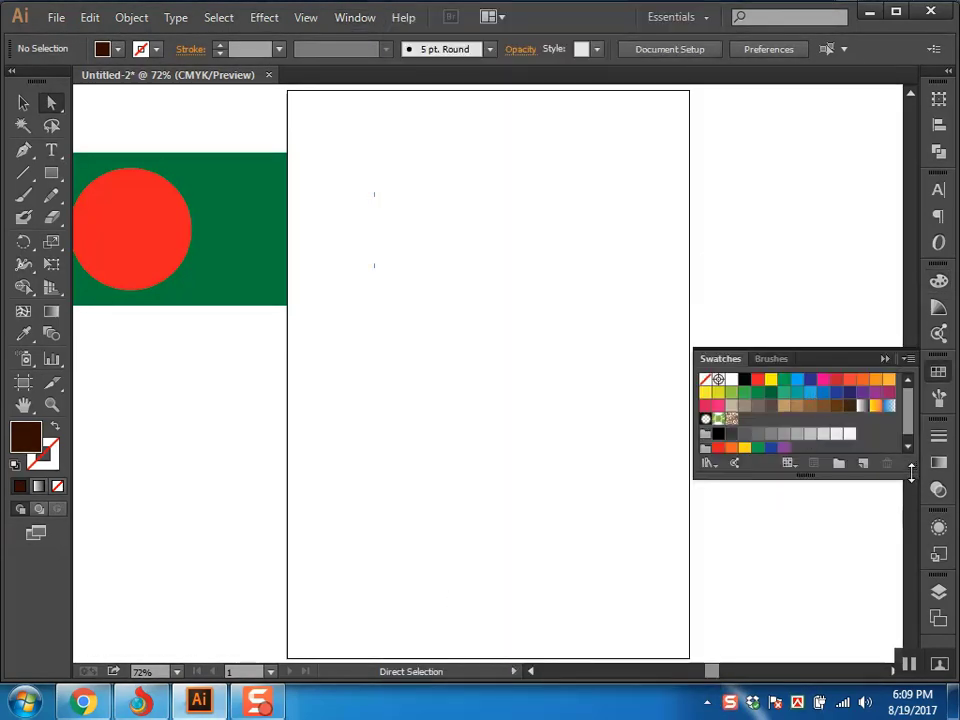
{"action": "left_click_drag", "start_coordinate": [911, 472], "coordinate": [911, 598]}
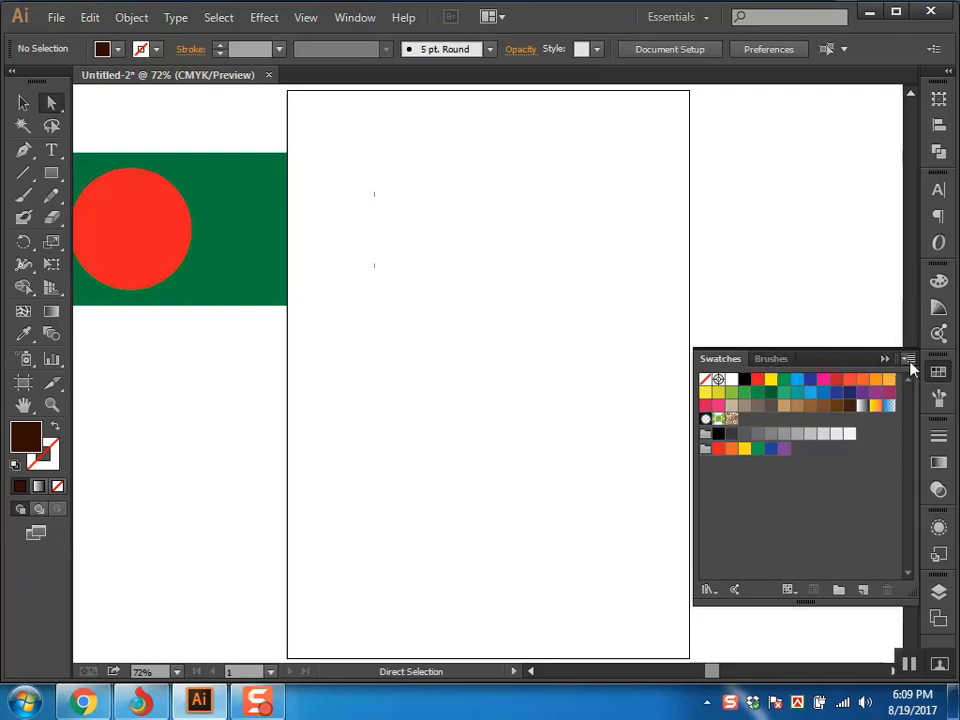
Open the Celebration swatch library, place it above the Swatches panel to view its colours, and close it.
{"action": "left_click", "coordinate": [709, 590]}
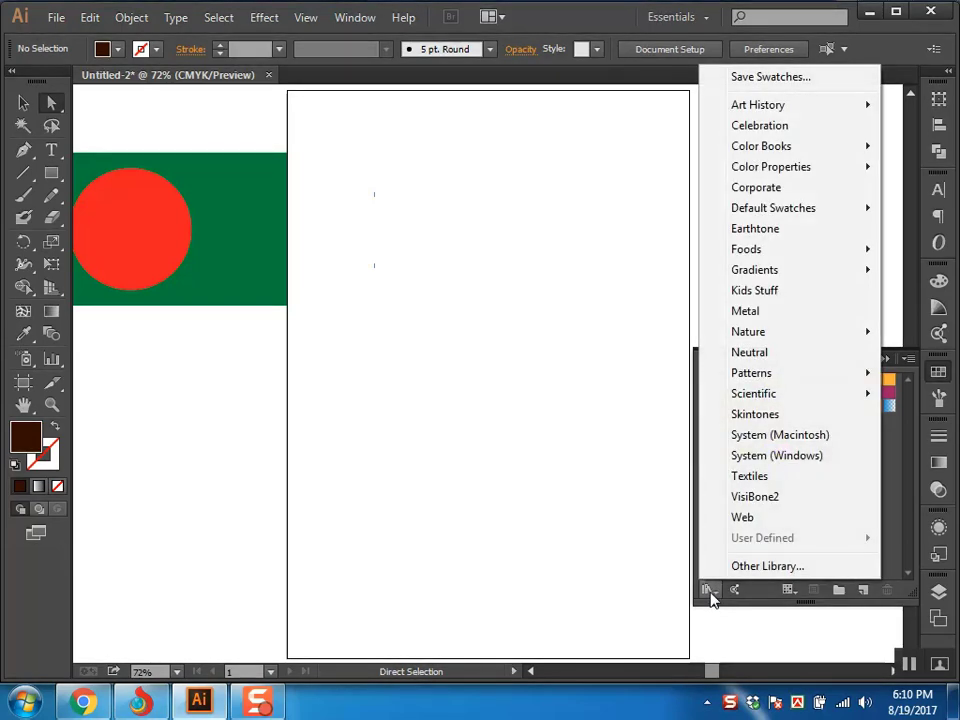
{"action": "left_click", "coordinate": [708, 591]}
{"action": "left_click", "coordinate": [708, 591]}
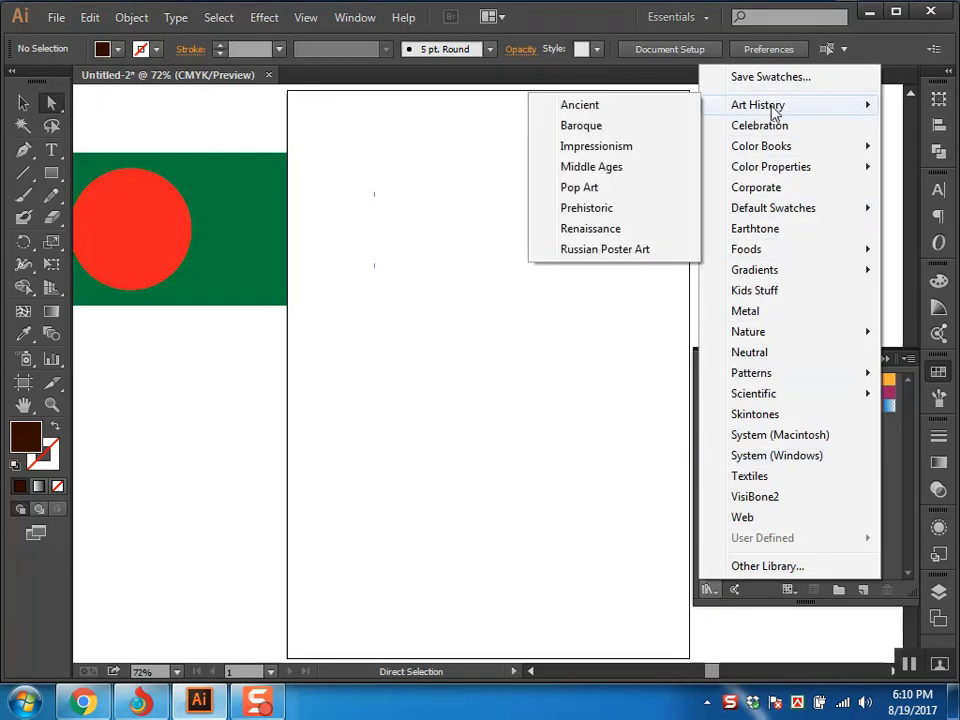
{"action": "left_click", "coordinate": [760, 125]}
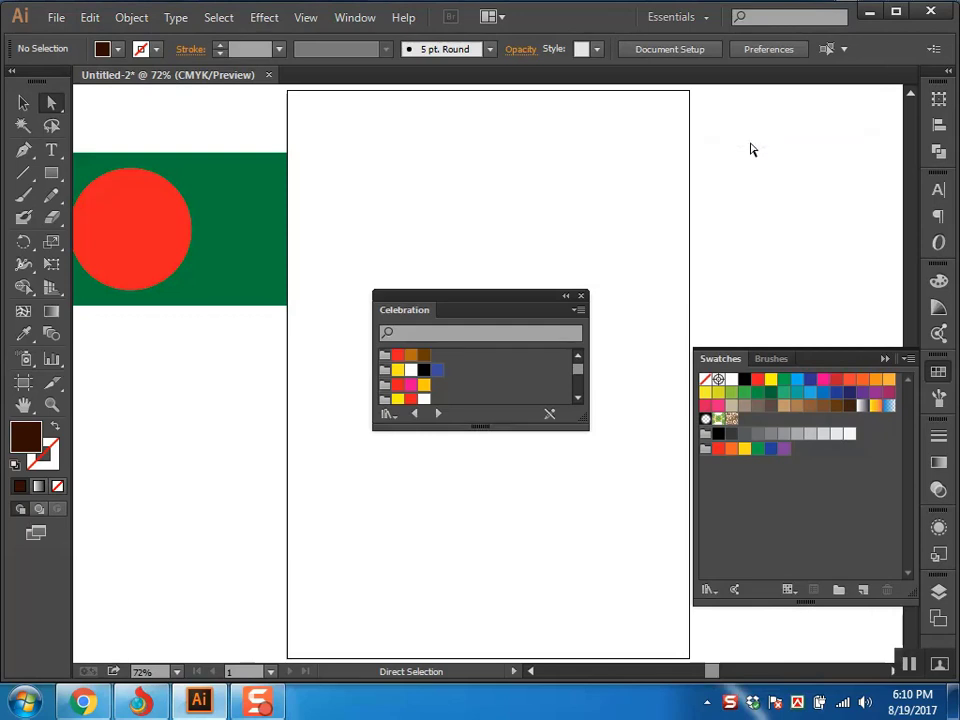
{"action": "left_click_drag", "start_coordinate": [485, 312], "coordinate": [778, 139]}
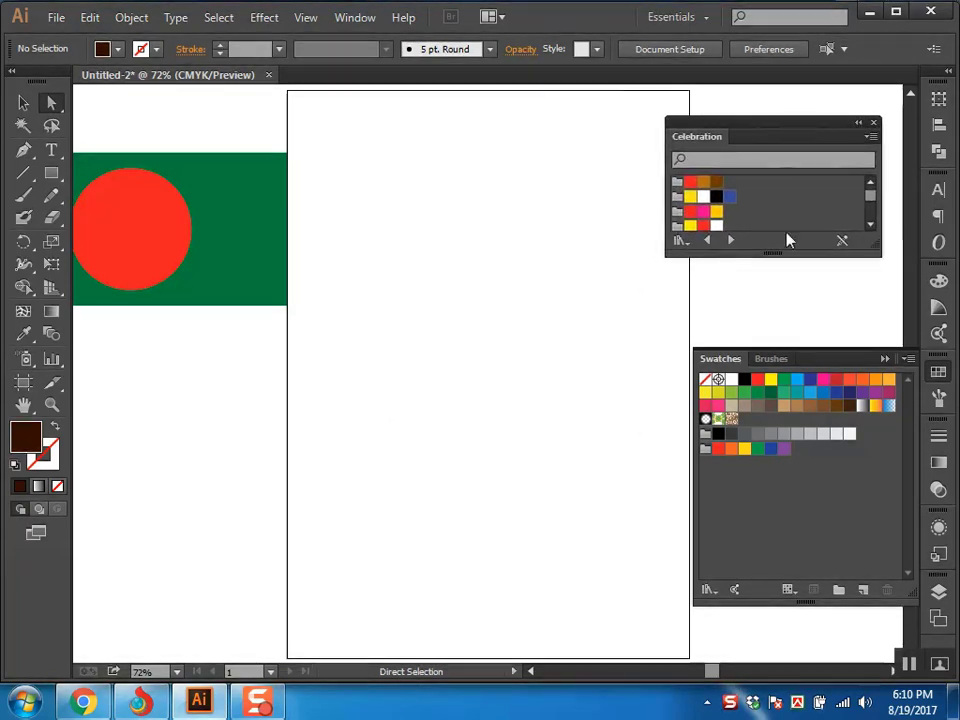
{"action": "left_click", "coordinate": [873, 122]}
Open the Ancient library from the Art History swatches, enlarge it, browse the following libraries through Russian Poster Art, and close them.
{"action": "left_click", "coordinate": [708, 589]}
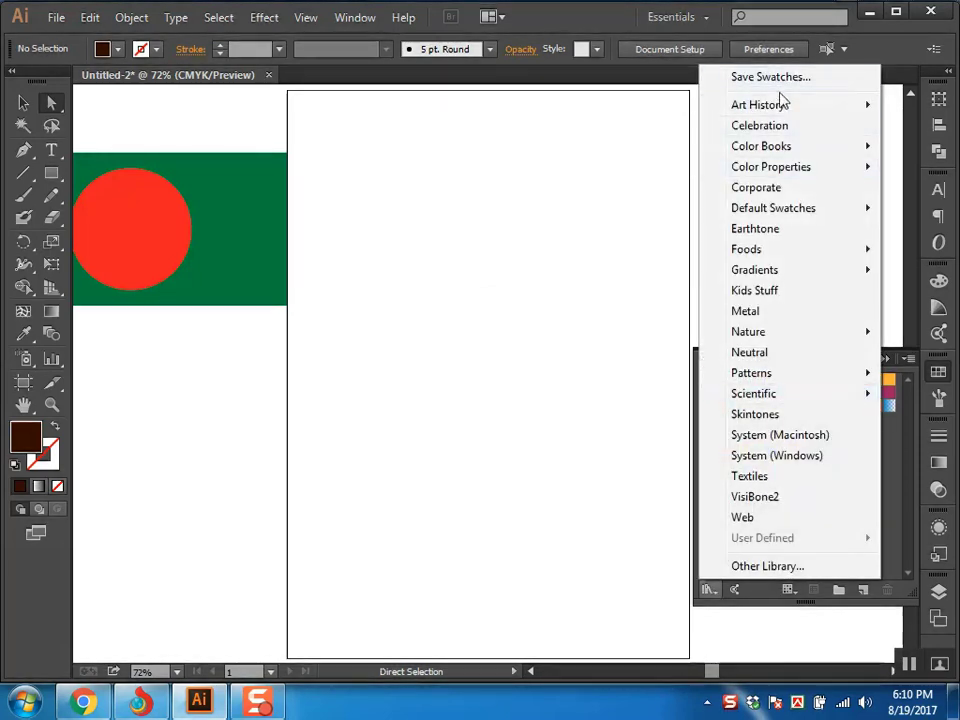
{"action": "mouse_move", "coordinate": [780, 106]}
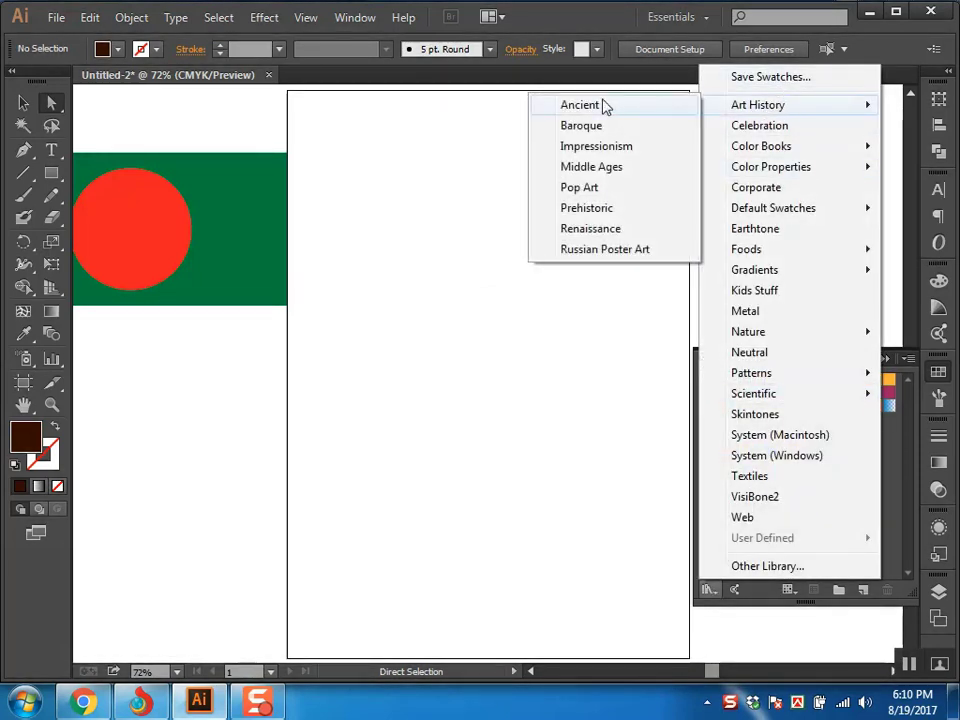
{"action": "left_click", "coordinate": [604, 105]}
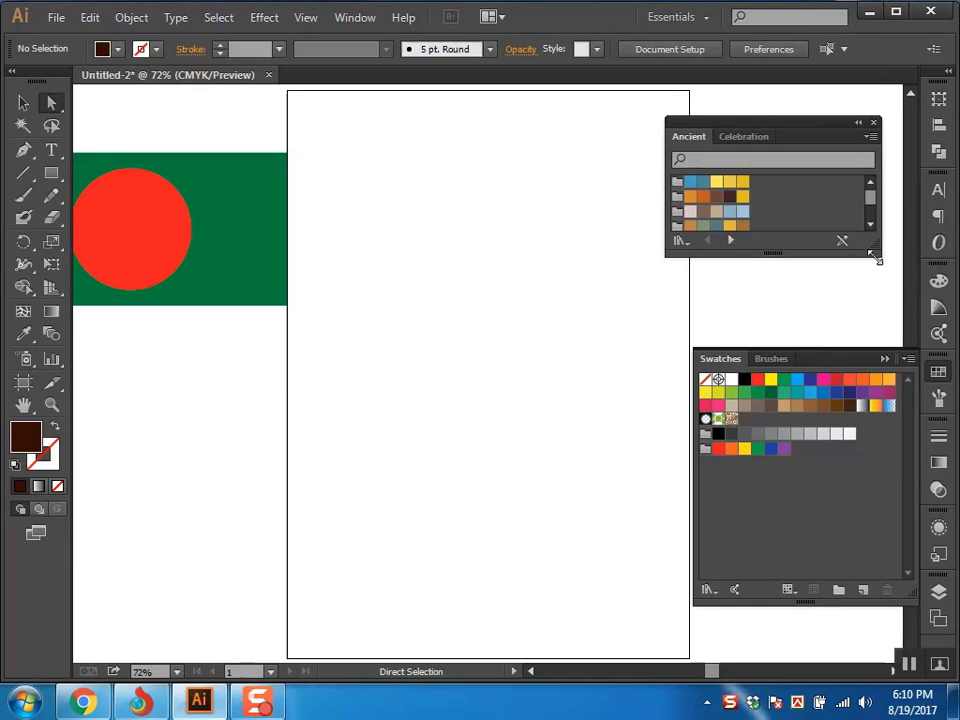
{"action": "left_click_drag", "start_coordinate": [876, 256], "coordinate": [857, 345]}
{"action": "left_click", "coordinate": [729, 343]}
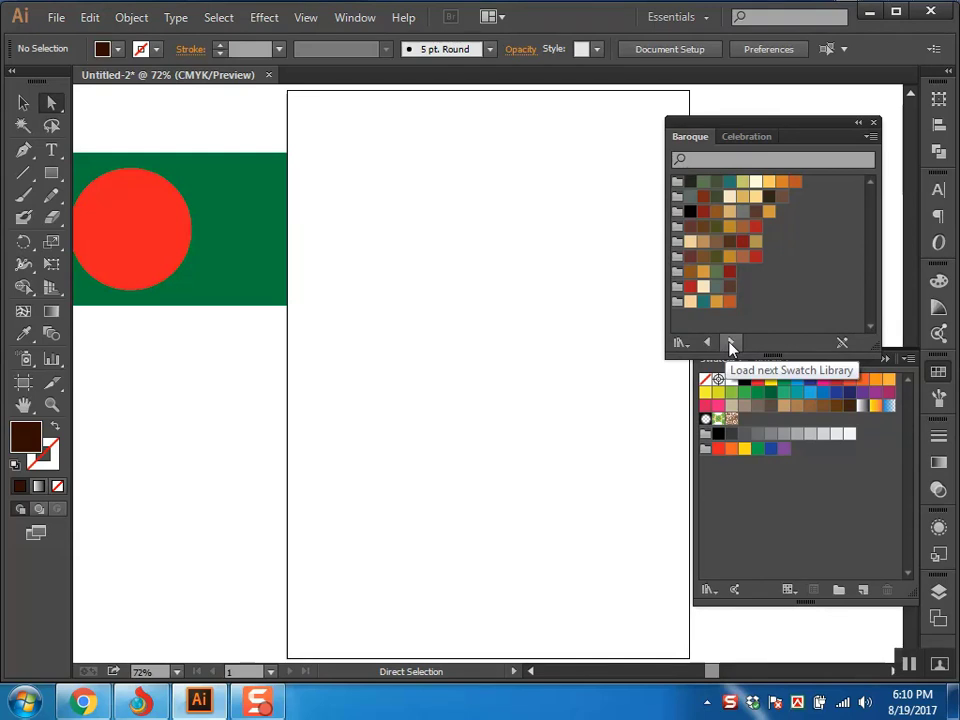
{"action": "left_click", "coordinate": [729, 345]}
{"action": "left_click", "coordinate": [730, 344]}
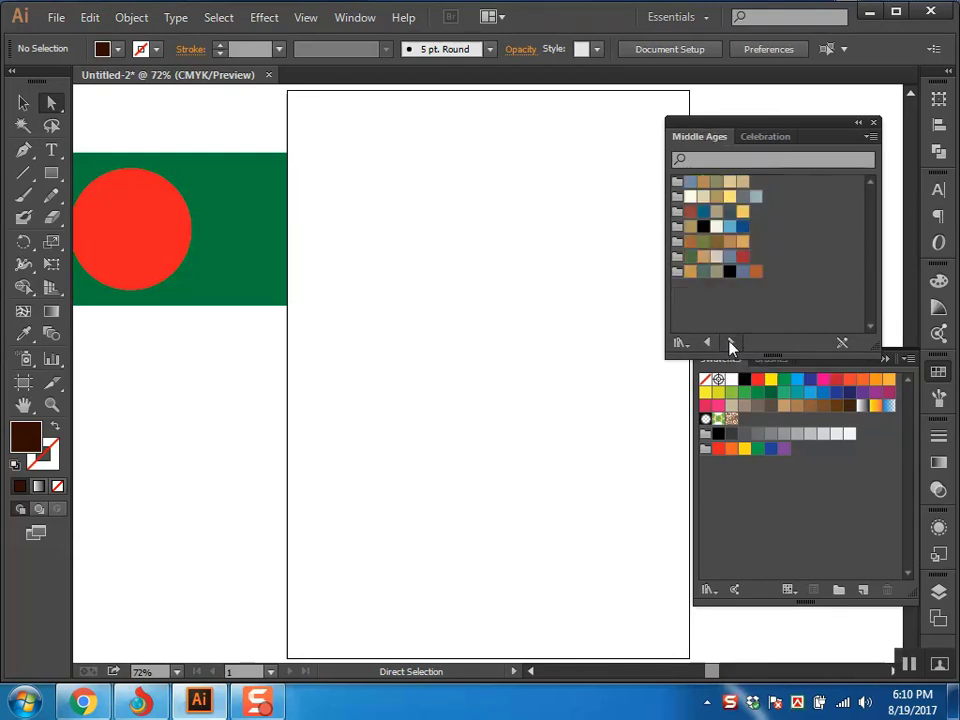
{"action": "left_click", "coordinate": [730, 344]}
{"action": "left_click", "coordinate": [730, 344]}
{"action": "left_click", "coordinate": [730, 344]}
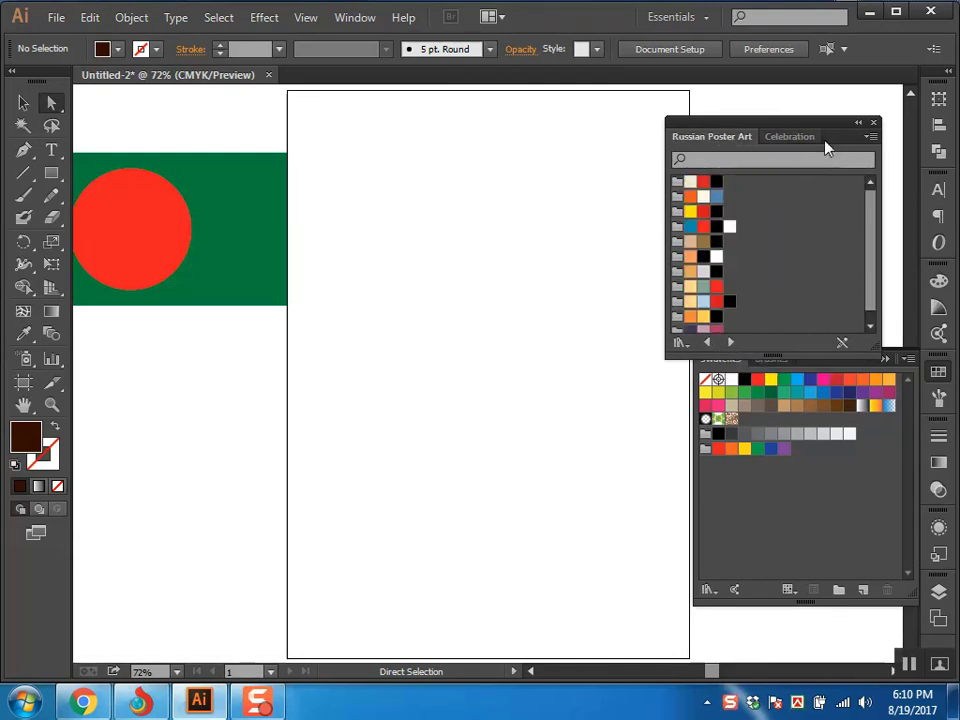
{"action": "left_click", "coordinate": [873, 122]}
Open the Vegetables food swatch library, enlarge and reposition it, and browse back through Sweets and Ice Cream to view the Fruit colours.
{"action": "left_click", "coordinate": [707, 590]}
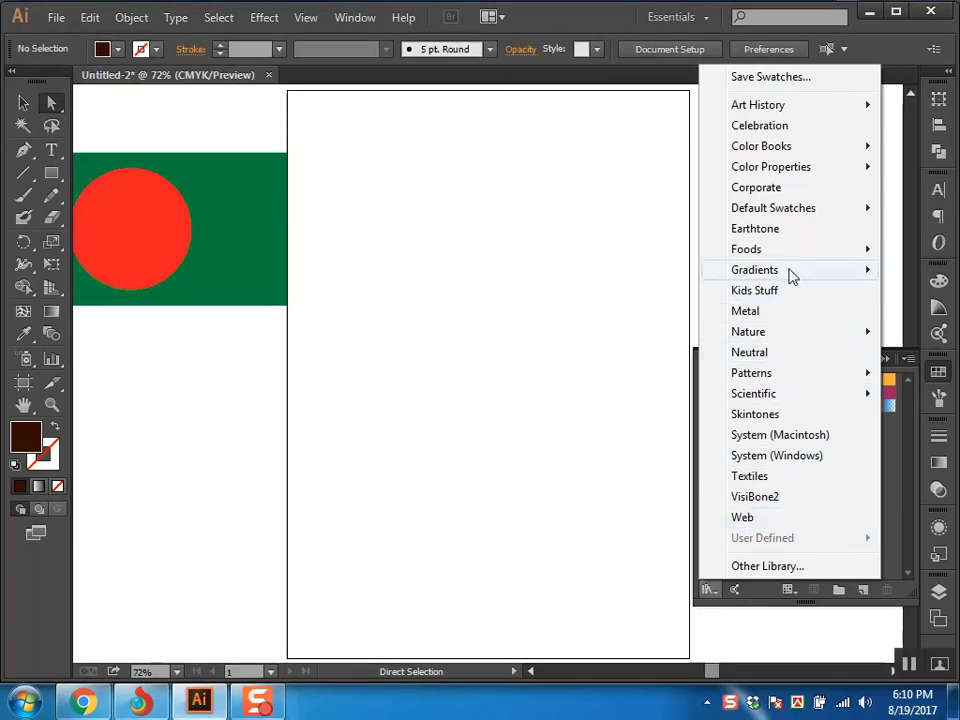
{"action": "mouse_move", "coordinate": [791, 254]}
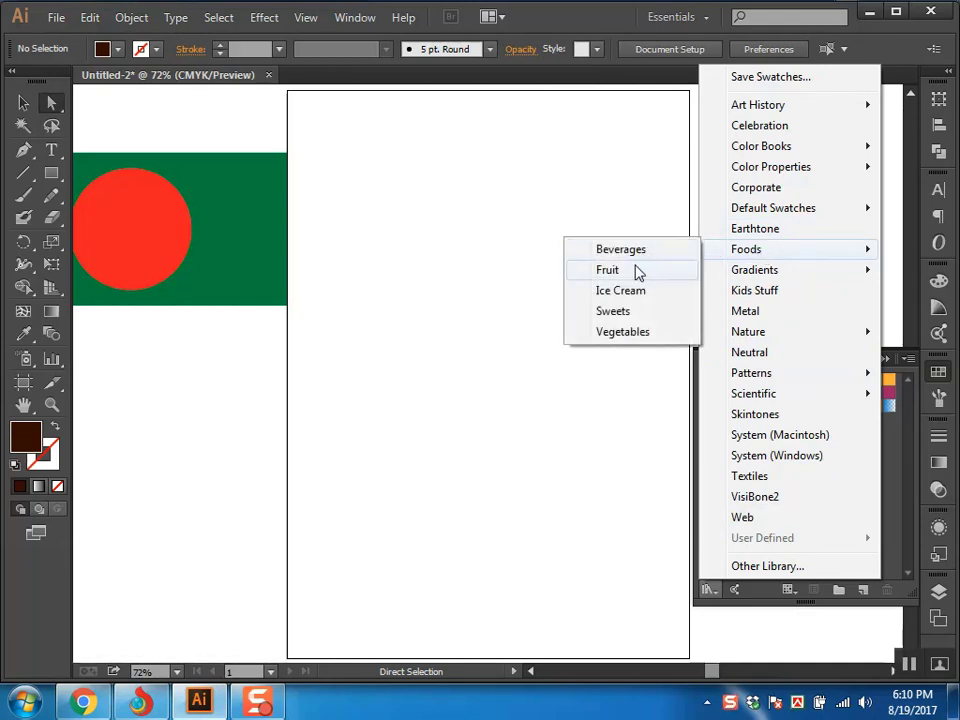
{"action": "left_click", "coordinate": [652, 340]}
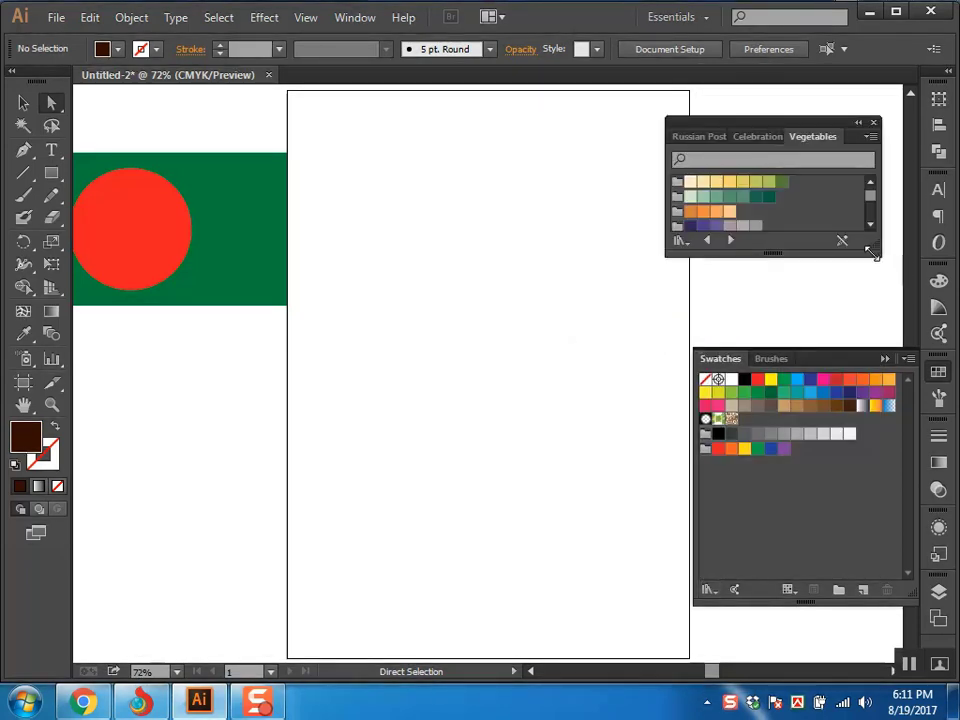
{"action": "left_click_drag", "start_coordinate": [872, 255], "coordinate": [874, 431]}
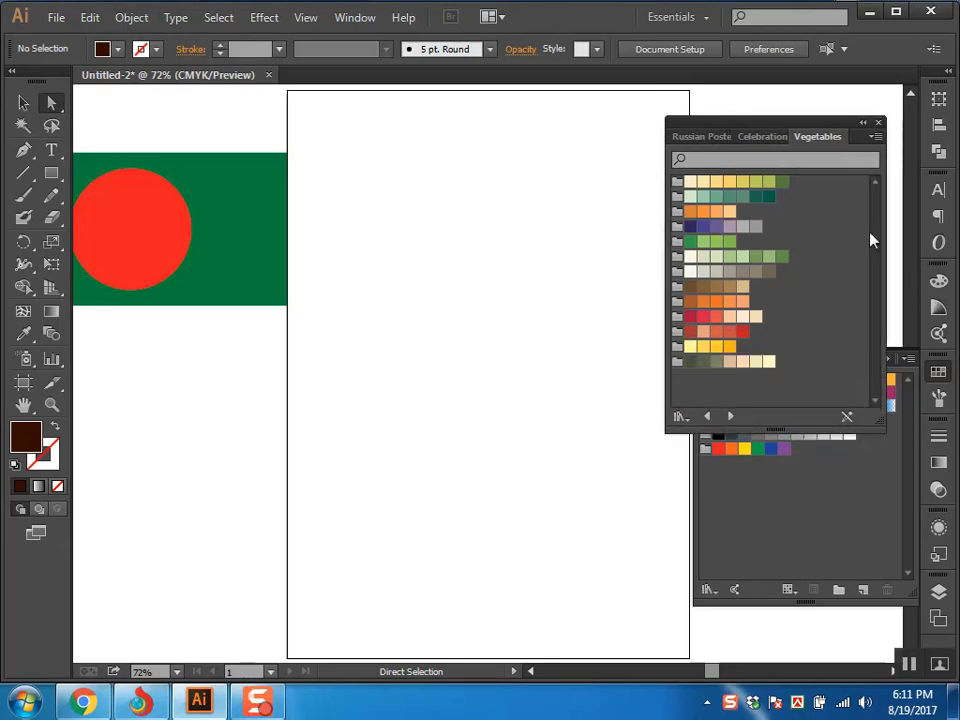
{"action": "left_click_drag", "start_coordinate": [754, 128], "coordinate": [797, 93]}
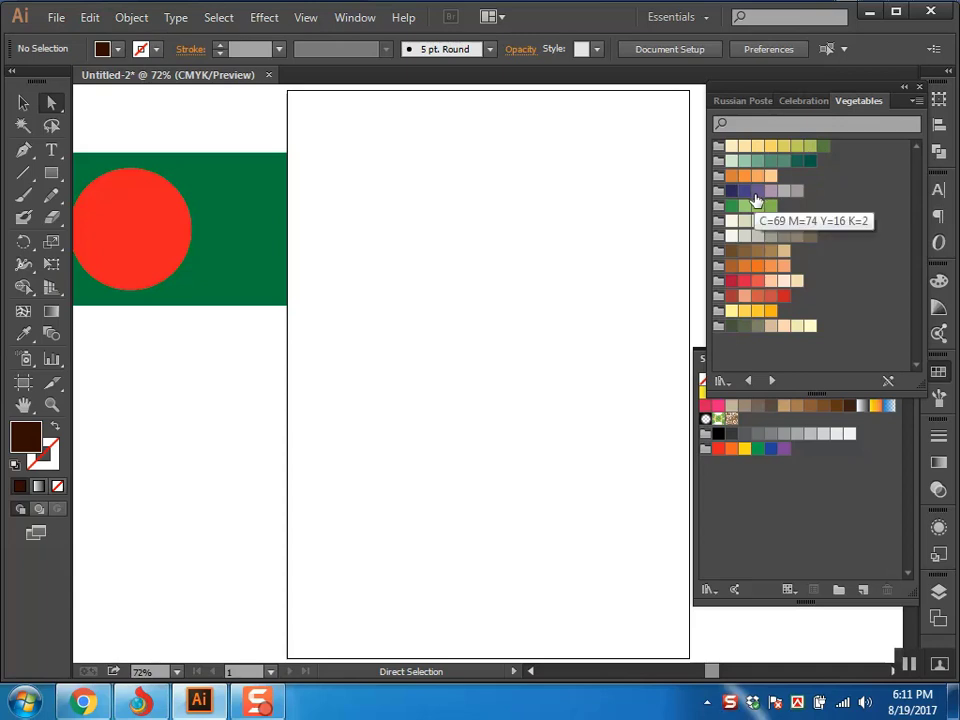
{"action": "left_click", "coordinate": [746, 382]}
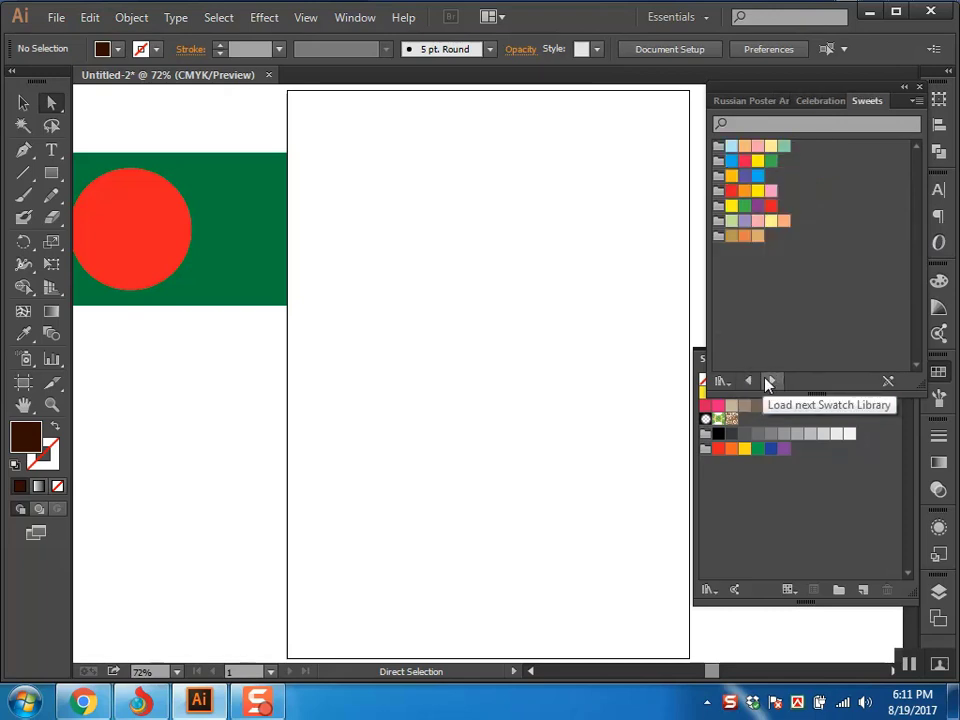
{"action": "left_click", "coordinate": [746, 382]}
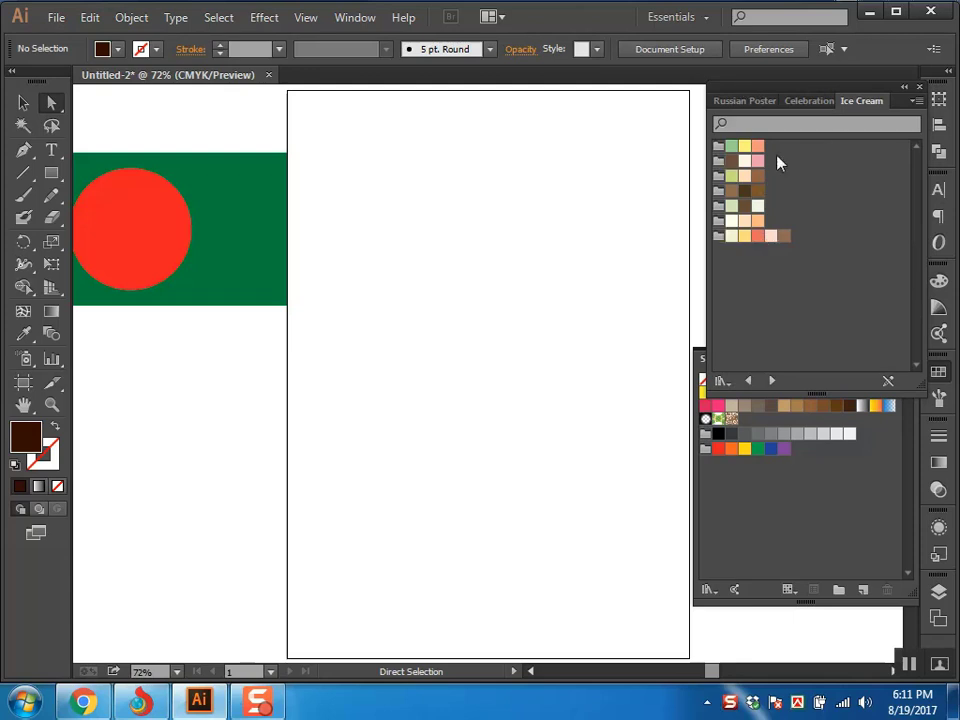
{"action": "left_click", "coordinate": [746, 383]}
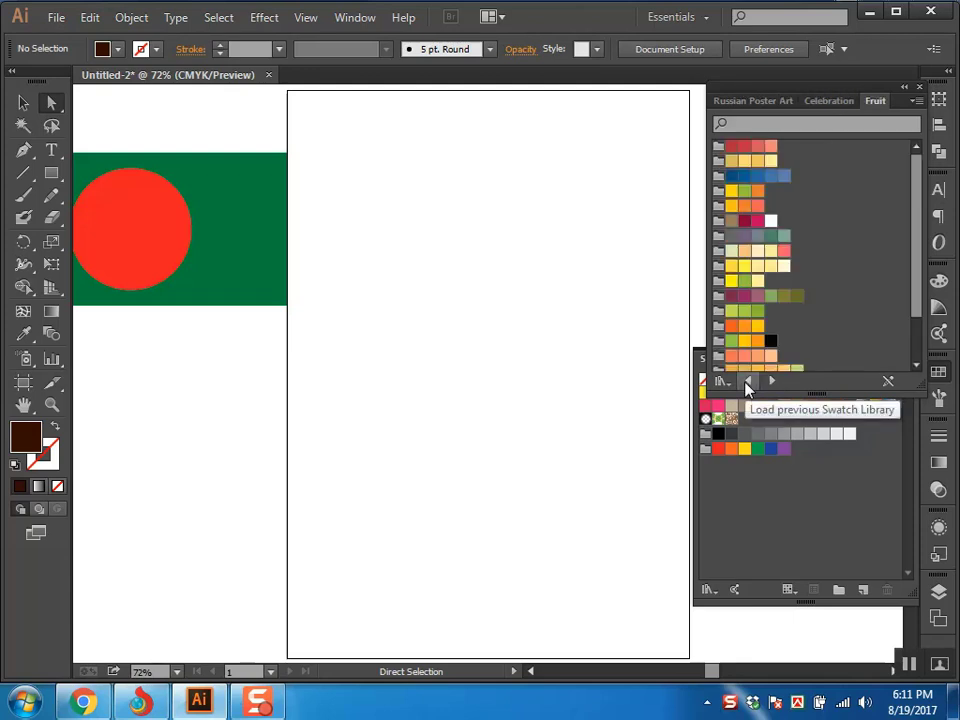
{"action": "scroll", "coordinate": [792, 300], "scroll_direction": "down", "scroll_amount": 2}
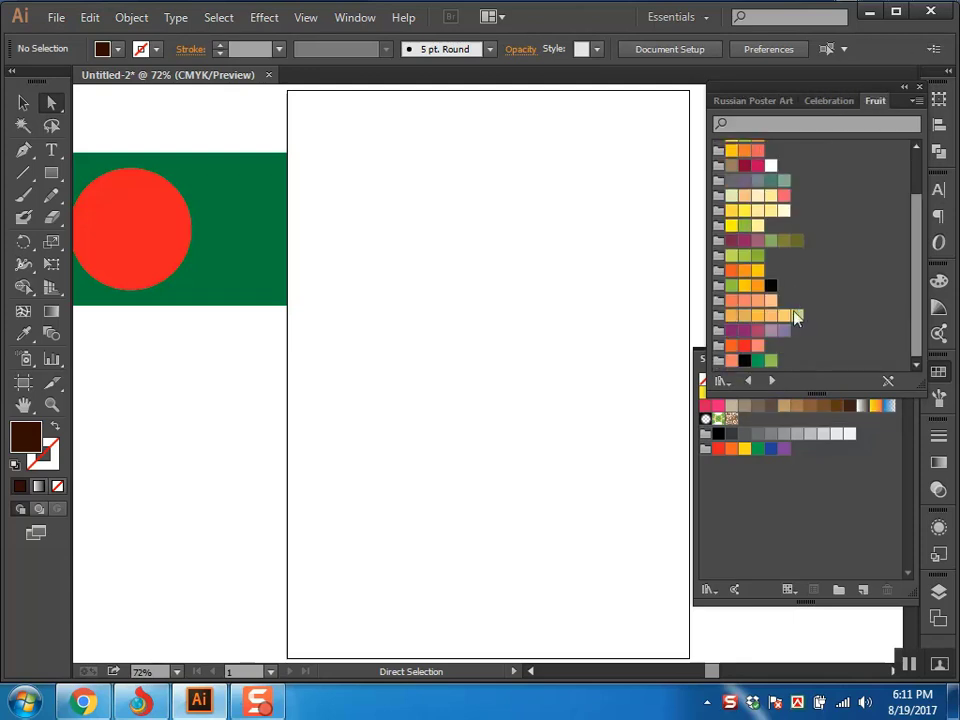
{"action": "scroll", "coordinate": [790, 290], "scroll_direction": "up", "scroll_amount": 2}
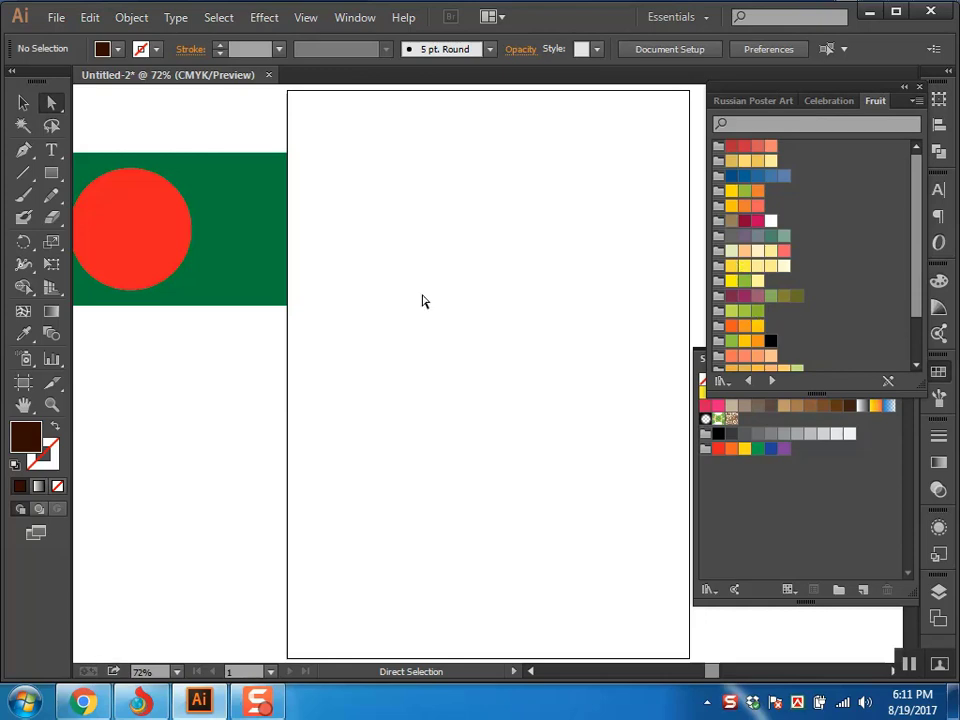
Draw a small rectangle in the artboard's upper middle, fill it with an orange Fruit swatch, and close the swatch panels.
{"action": "left_click", "coordinate": [51, 173]}
{"action": "left_click_drag", "start_coordinate": [381, 217], "coordinate": [516, 300]}
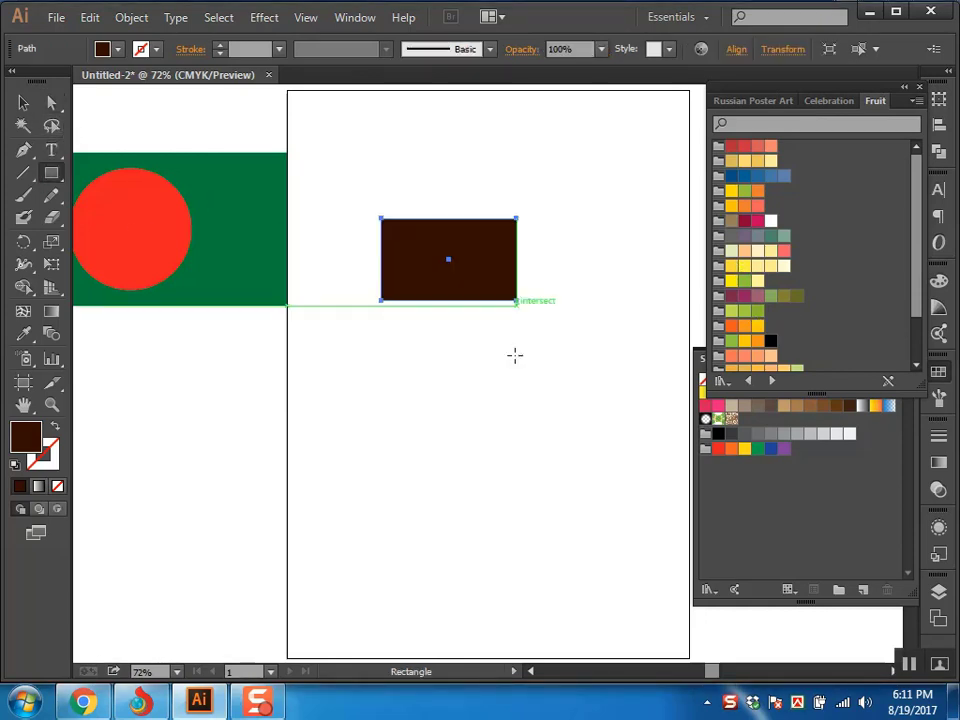
{"action": "left_click", "coordinate": [741, 327]}
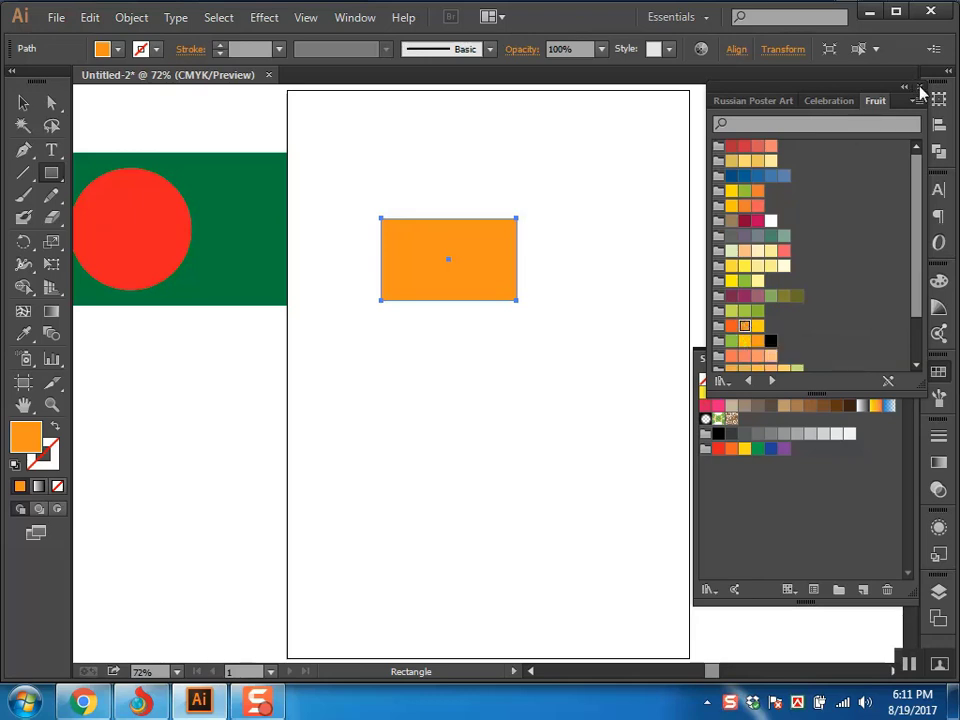
{"action": "left_click", "coordinate": [919, 87]}
{"action": "left_click", "coordinate": [885, 358]}
Try the rectangle's magenta at 24% and 50% with the CMYK sliders, and set it to 30%.
{"action": "left_click", "coordinate": [938, 281]}
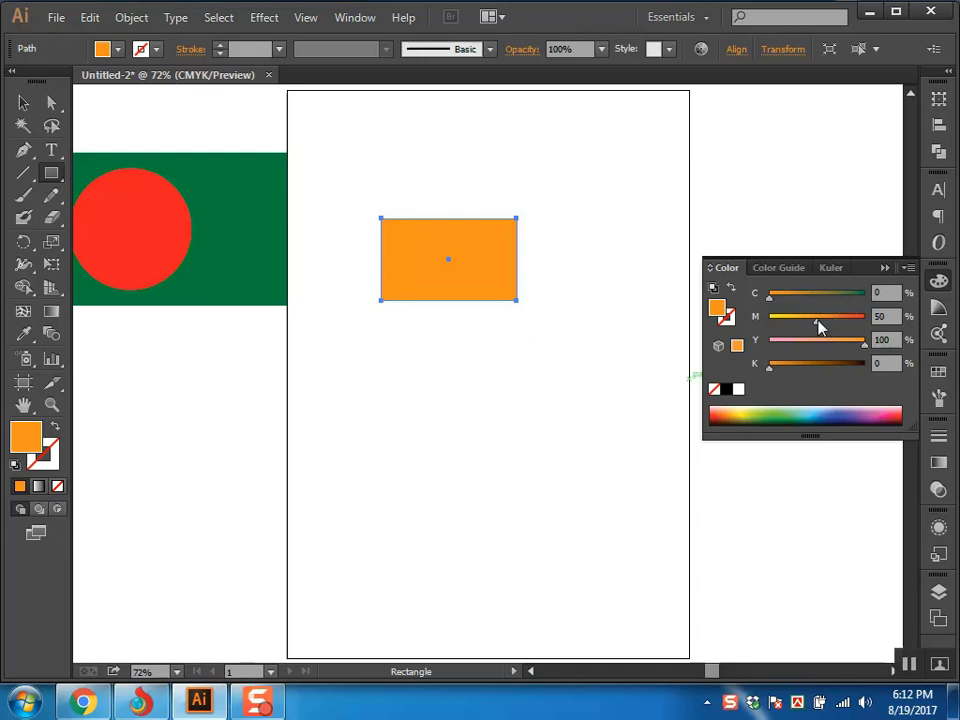
{"action": "left_click_drag", "start_coordinate": [817, 322], "coordinate": [787, 321]}
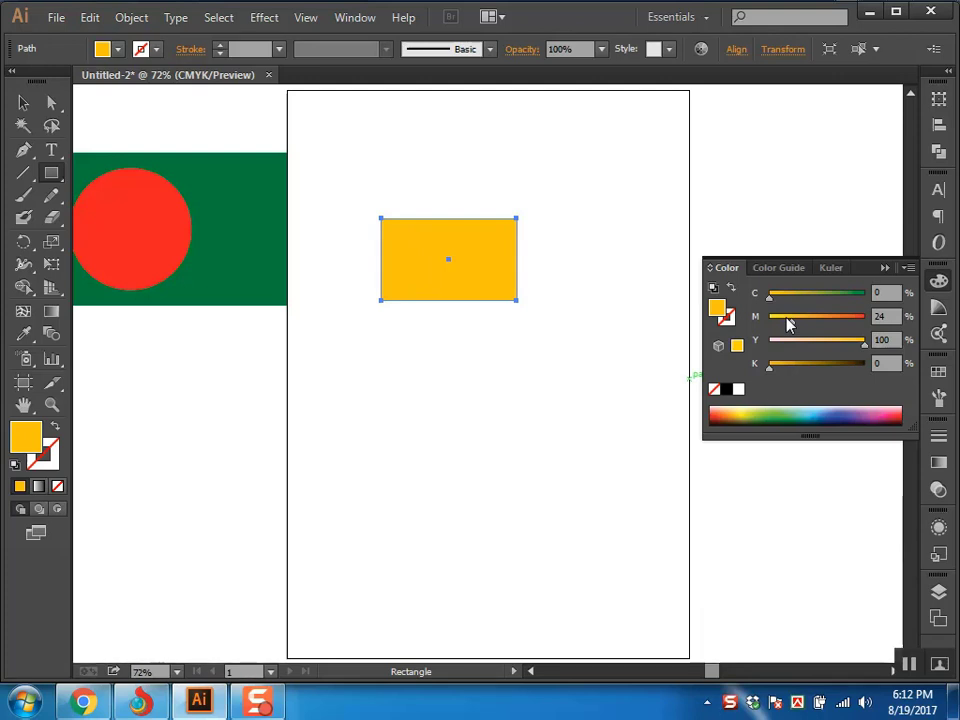
{"action": "left_click", "coordinate": [816, 318]}
{"action": "key", "text": "a"}
{"action": "left_click", "coordinate": [568, 306]}
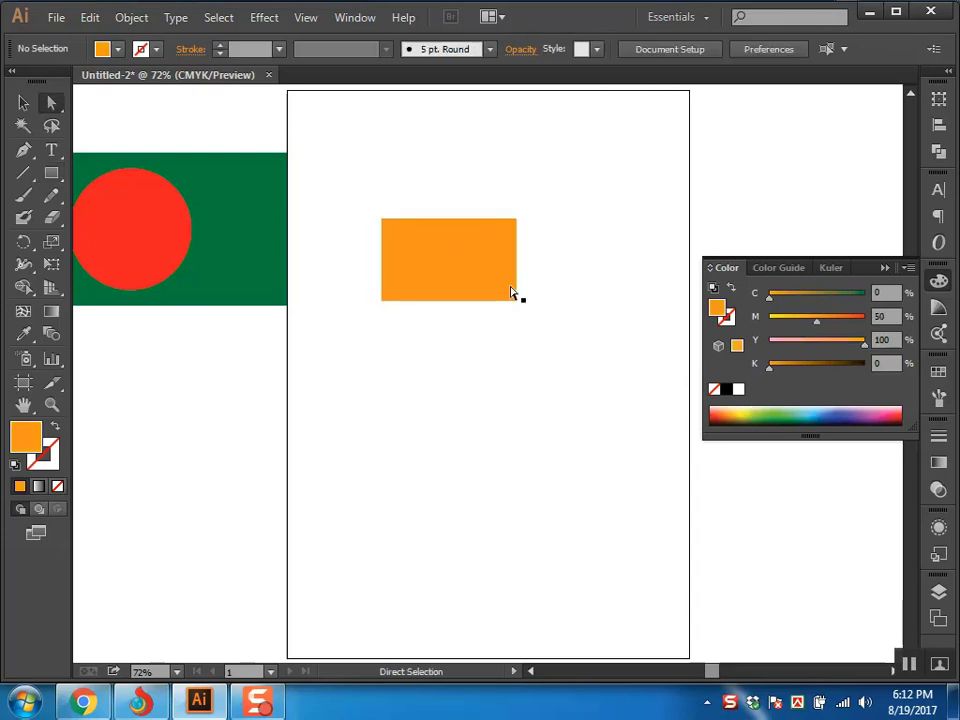
{"action": "left_click", "coordinate": [512, 294]}
{"action": "left_click_drag", "start_coordinate": [810, 320], "coordinate": [798, 320]}
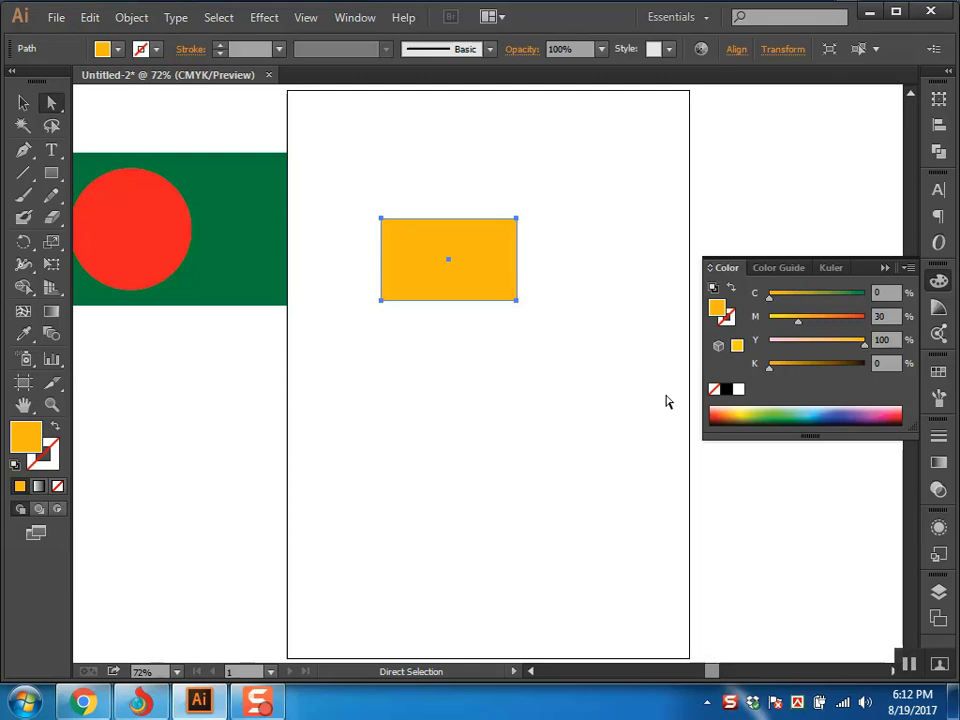
Delete the orange rectangle and take a brief look at the Swatches panel.
{"action": "key", "text": "Delete"}
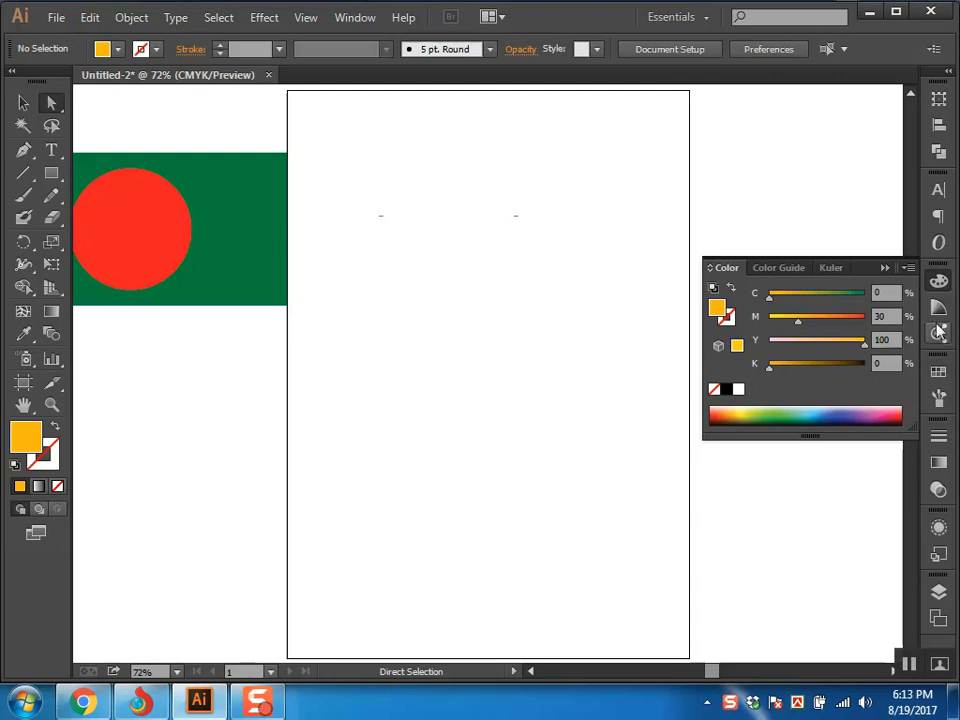
{"action": "left_click", "coordinate": [939, 374]}
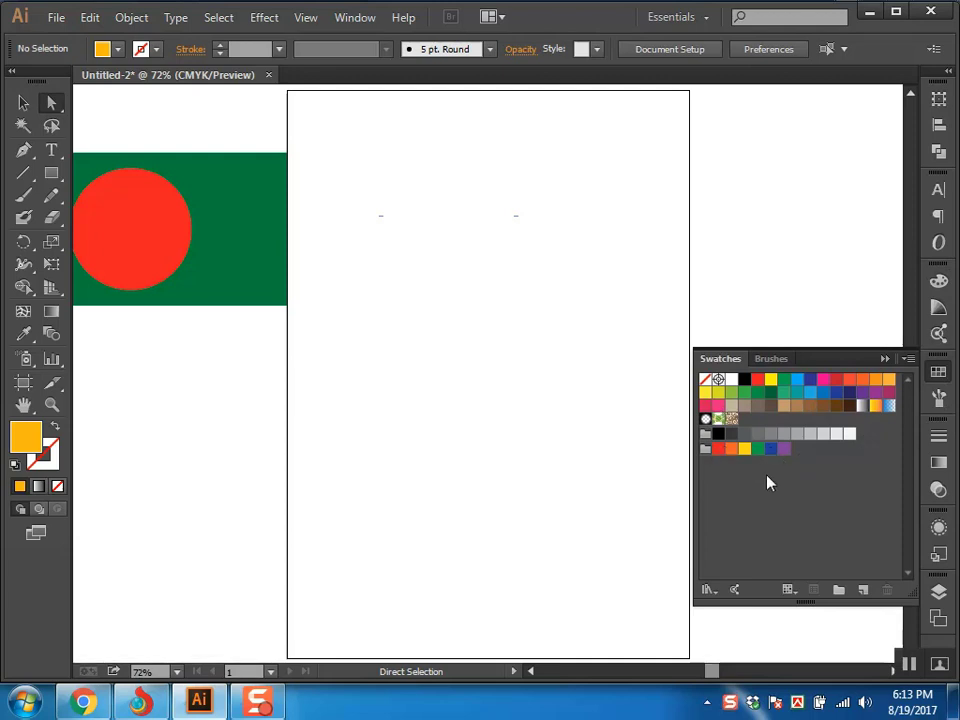
{"action": "left_click", "coordinate": [885, 360]}
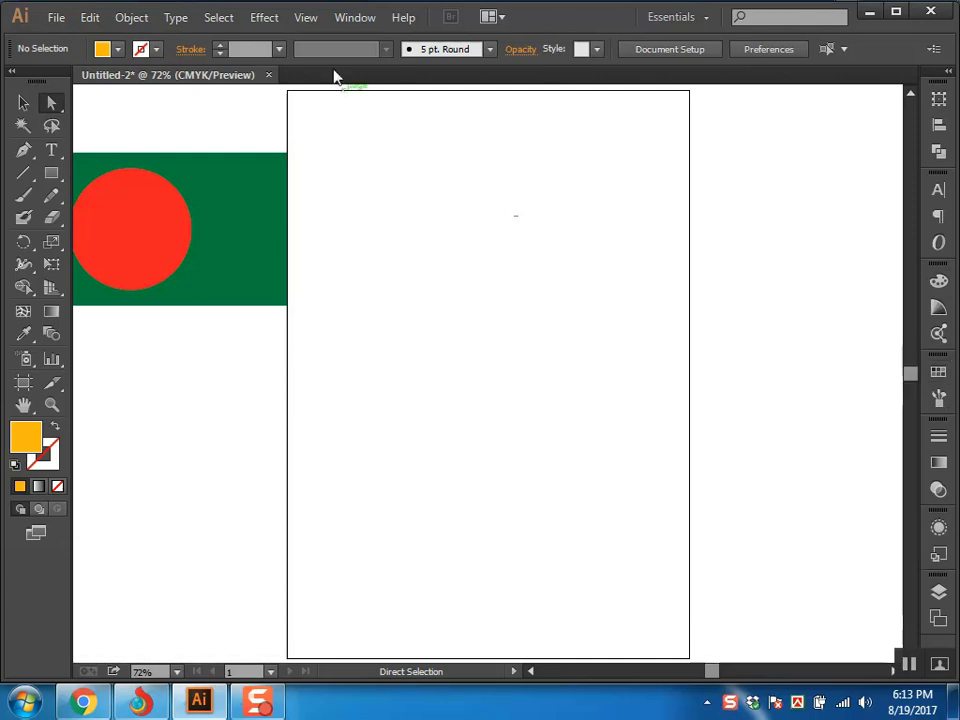
Open the Metal swatch library, enlarge it, choose its copper-brown swatch as the fill colour, and close the library.
{"action": "left_click", "coordinate": [350, 17]}
{"action": "mouse_move", "coordinate": [418, 696]}
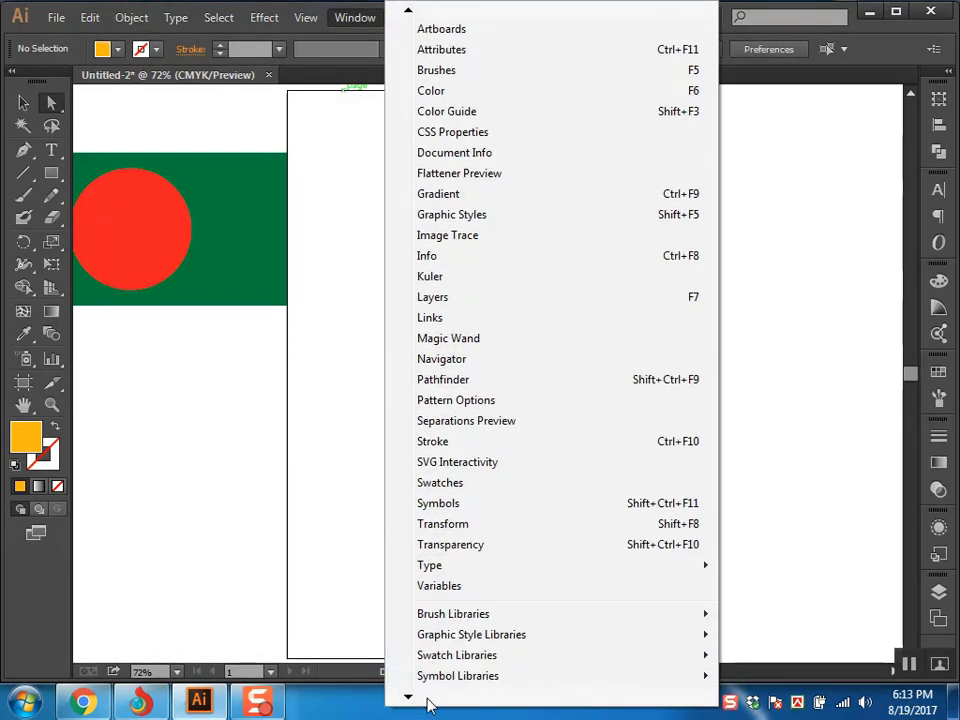
{"action": "mouse_move", "coordinate": [455, 618]}
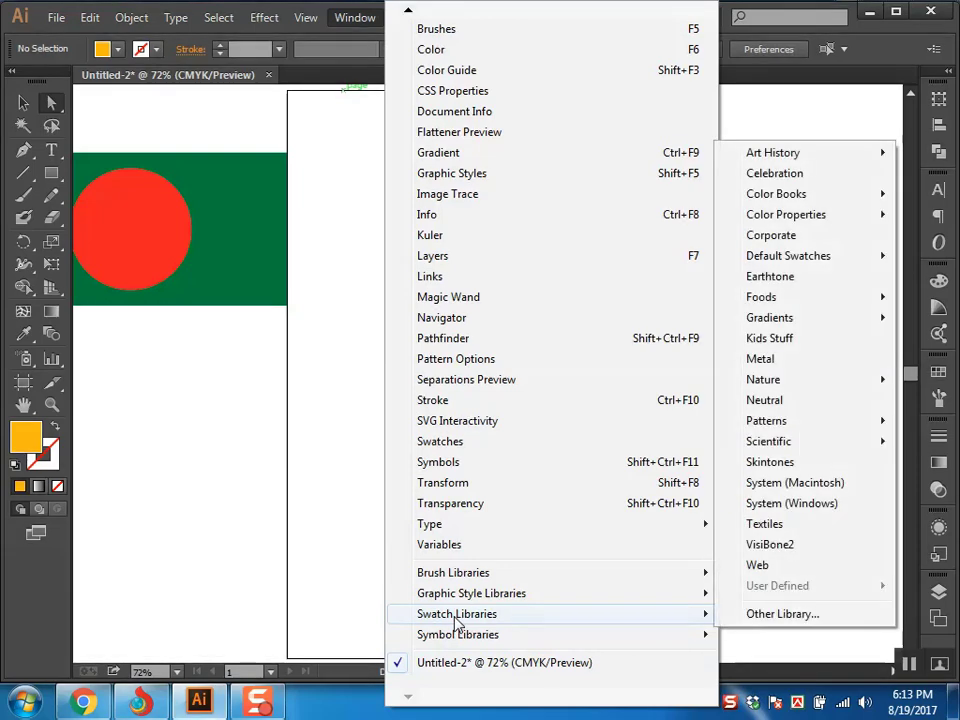
{"action": "left_click", "coordinate": [789, 362]}
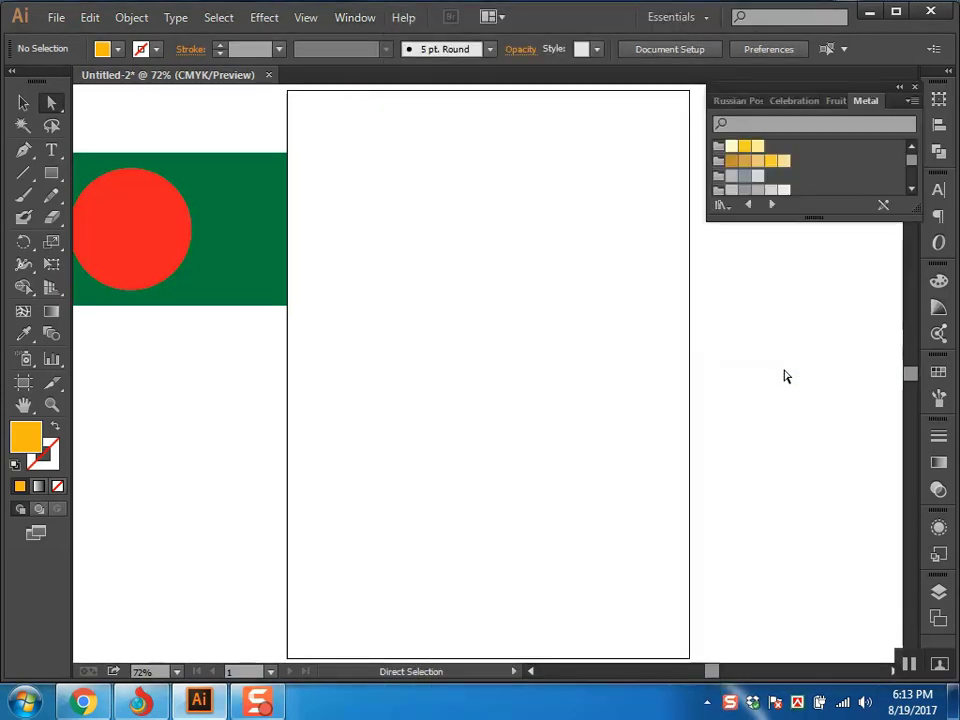
{"action": "left_click_drag", "start_coordinate": [859, 221], "coordinate": [900, 455]}
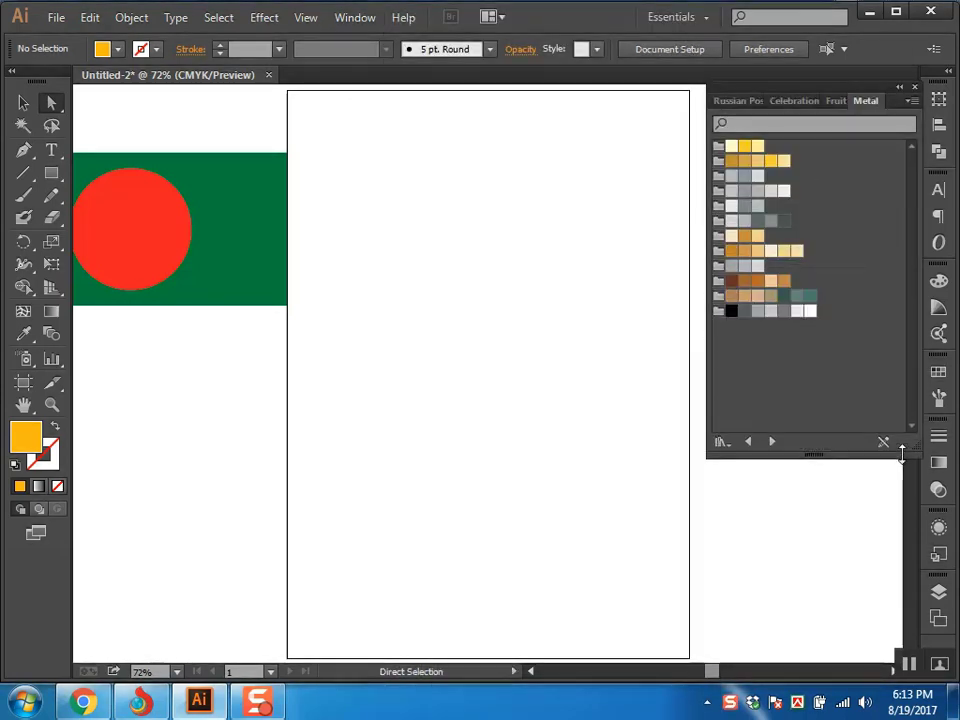
{"action": "left_click", "coordinate": [761, 284]}
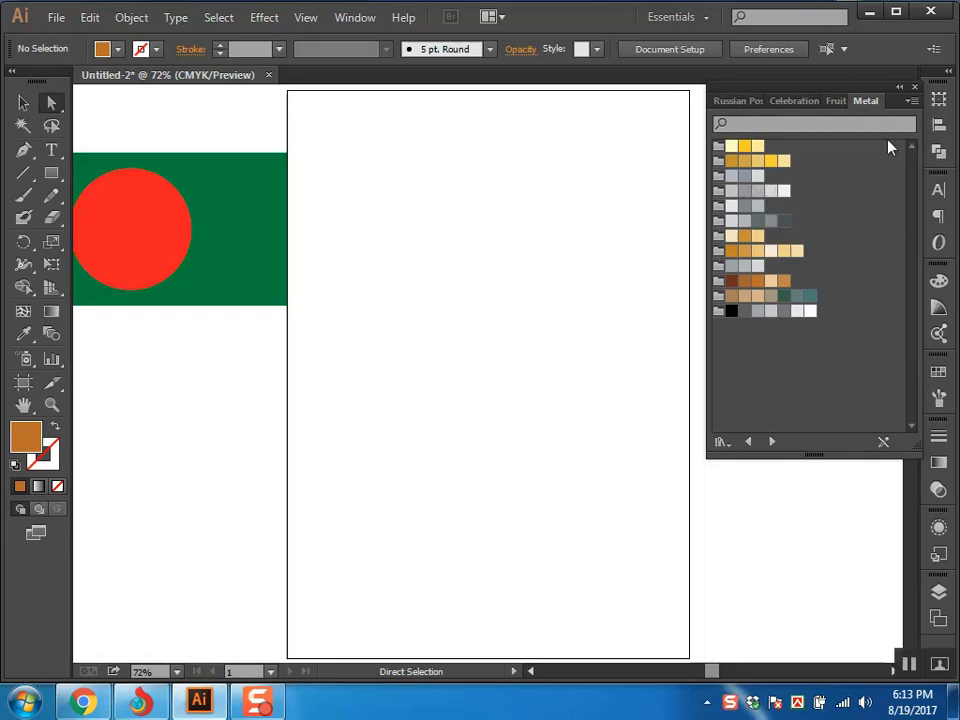
{"action": "left_click", "coordinate": [913, 87]}
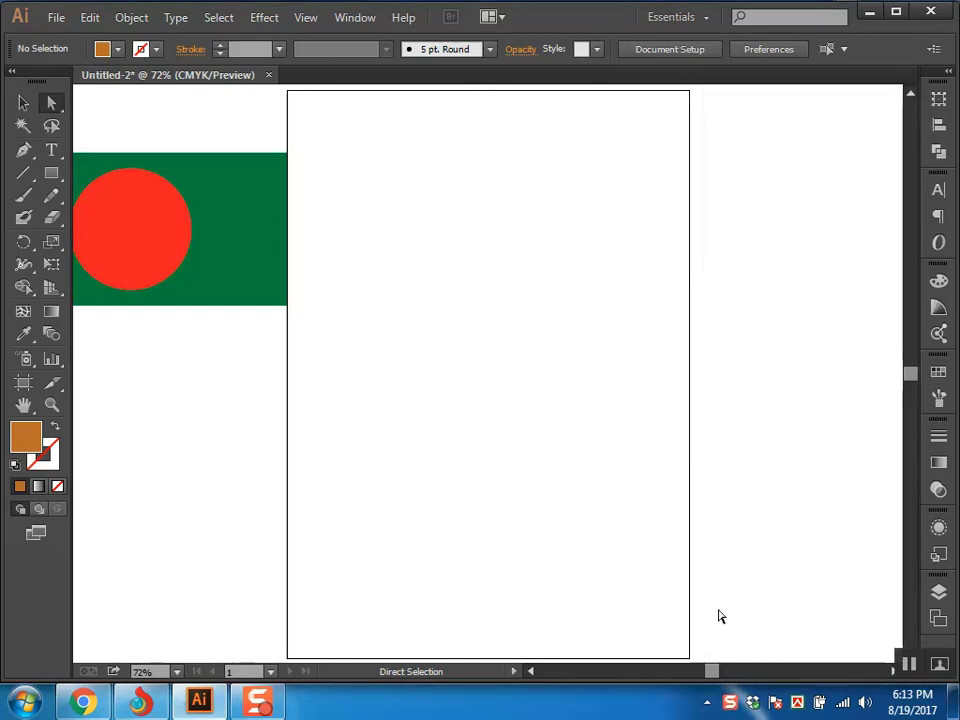
{"action": "left_click", "coordinate": [355, 17]}
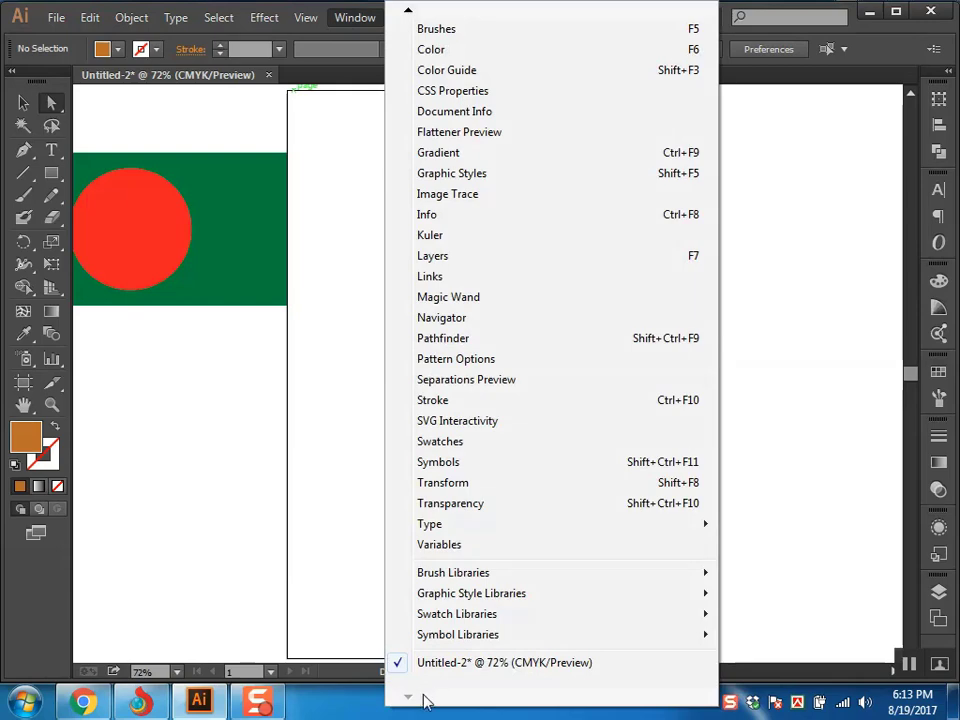
{"action": "mouse_move", "coordinate": [469, 598]}
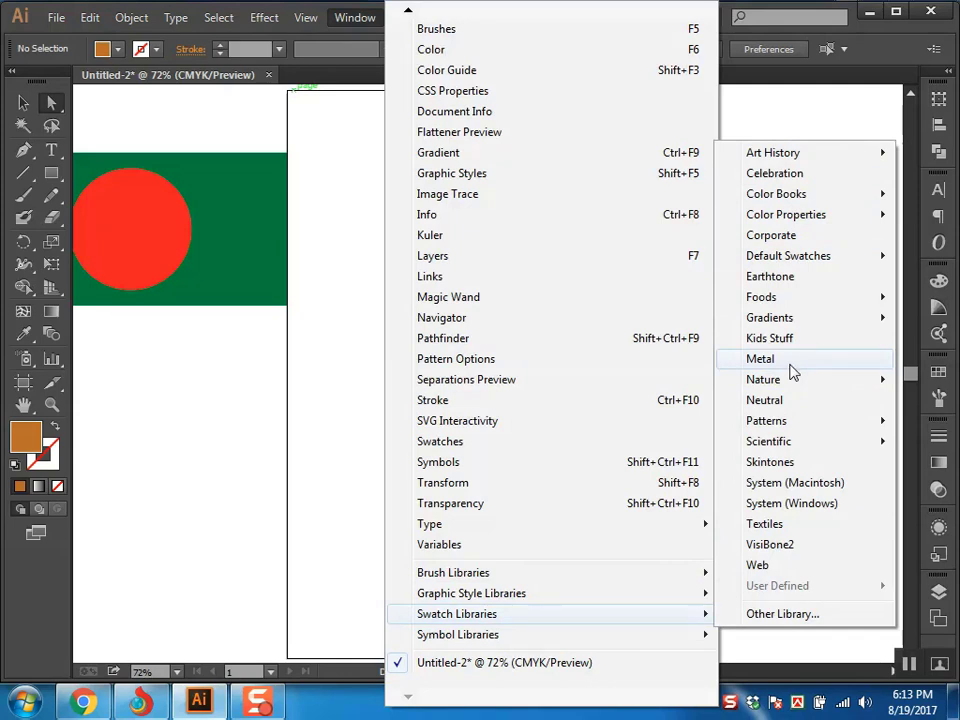
{"action": "mouse_move", "coordinate": [790, 382]}
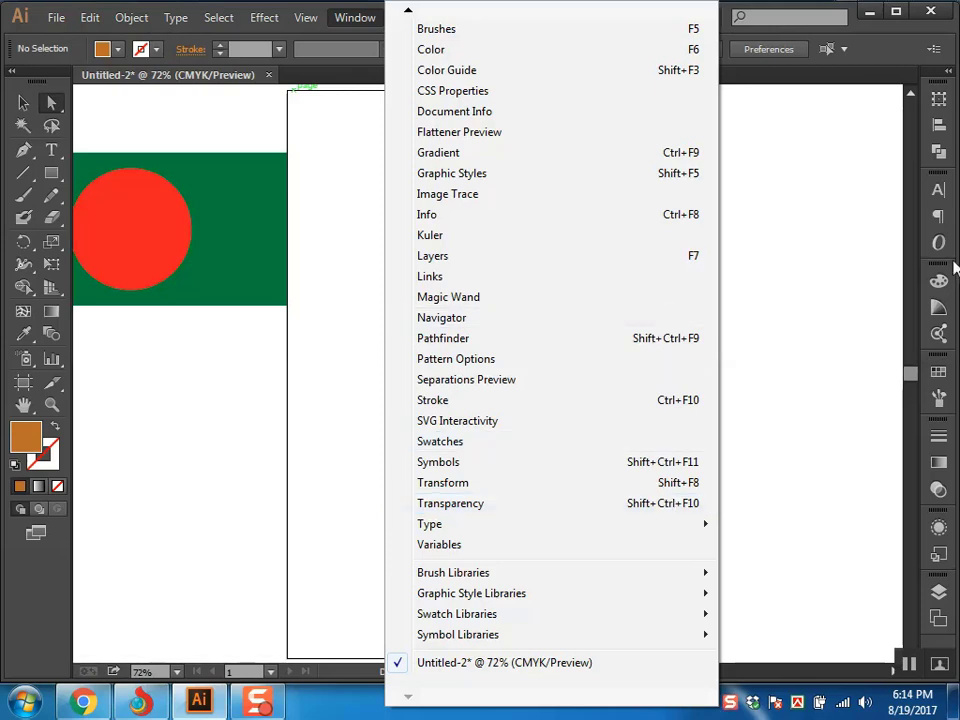
{"action": "left_click", "coordinate": [886, 58]}
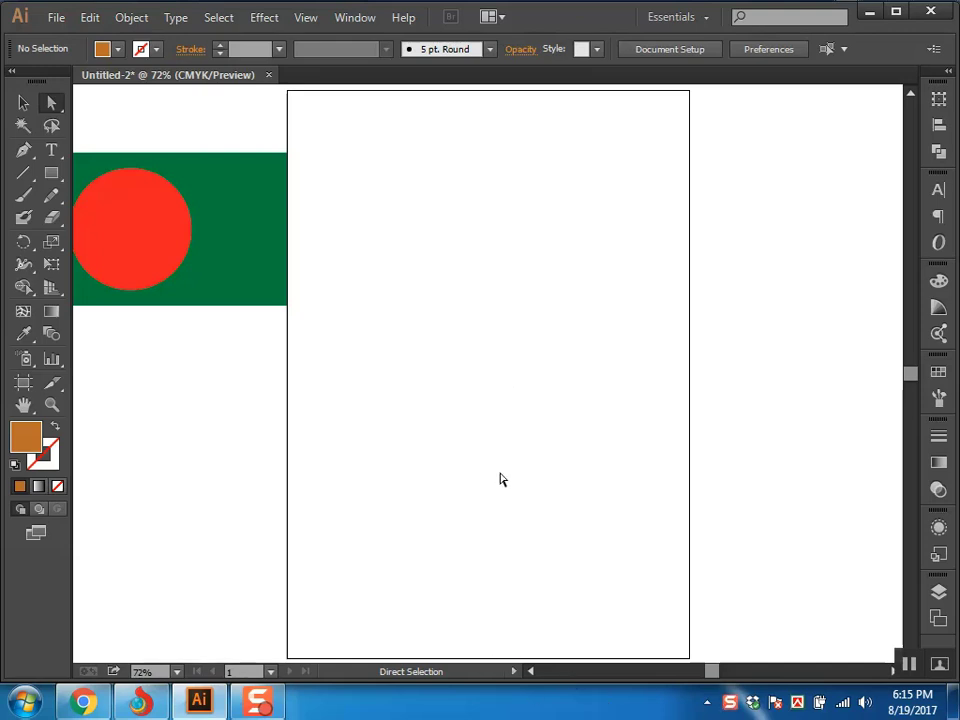
Draw a wide rectangle with the copper-brown fill across the upper part of the artboard.
{"action": "key", "text": "m"}
{"action": "left_click_drag", "start_coordinate": [351, 159], "coordinate": [660, 259]}
{"action": "key", "text": "a"}
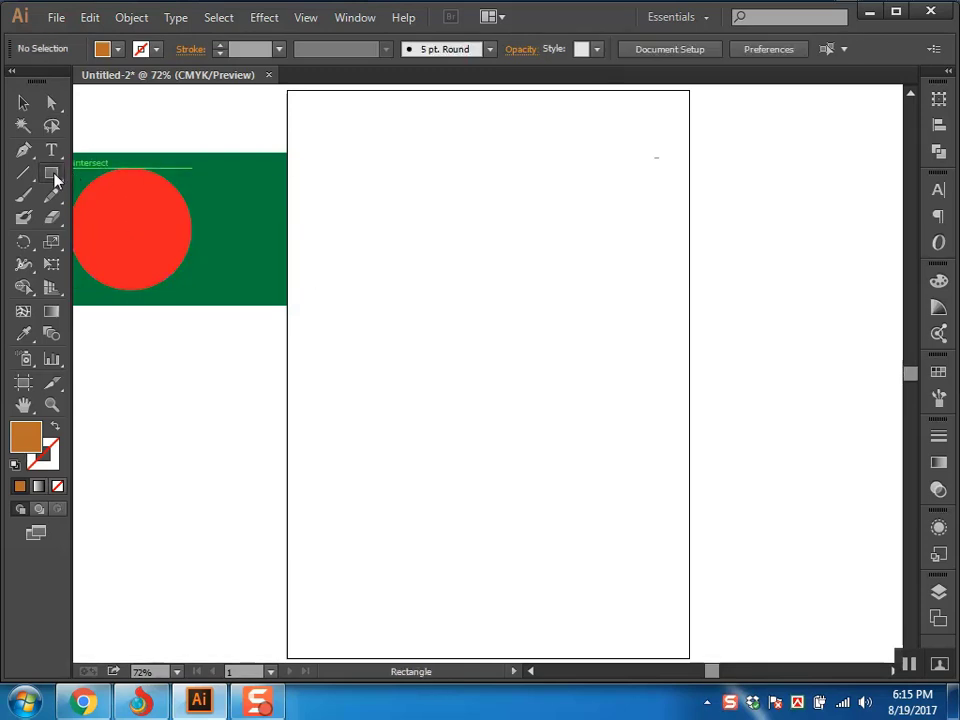
{"action": "left_click_drag", "start_coordinate": [335, 157], "coordinate": [653, 309]}
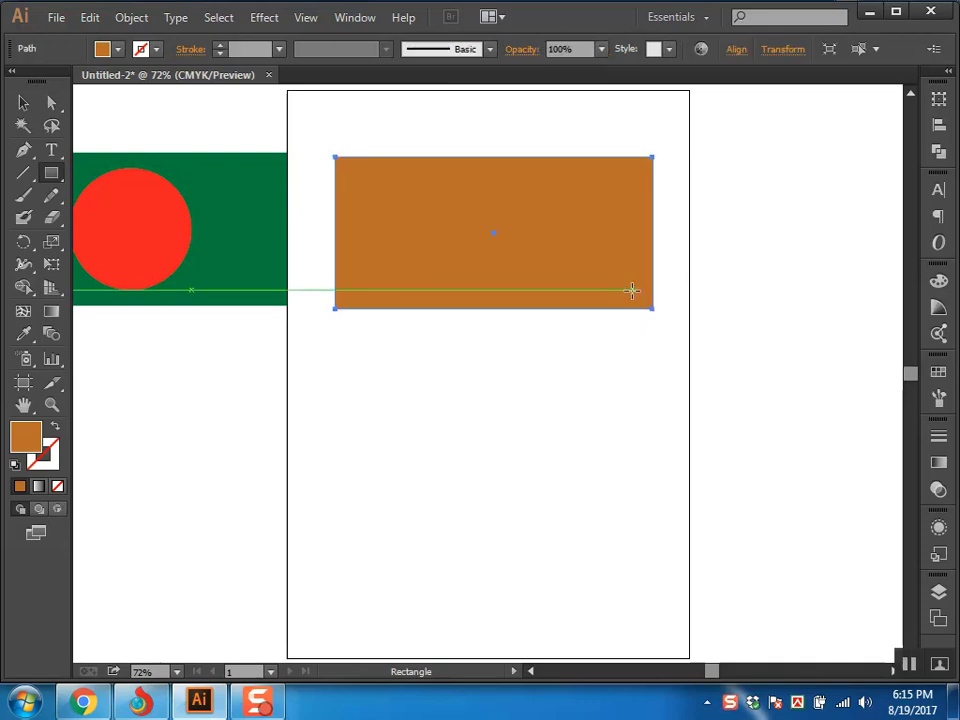
Try swapping the rectangle's fill and stroke, undo it, and draw a similar copper-brown rectangle directly below the first.
{"action": "left_click", "coordinate": [57, 430]}
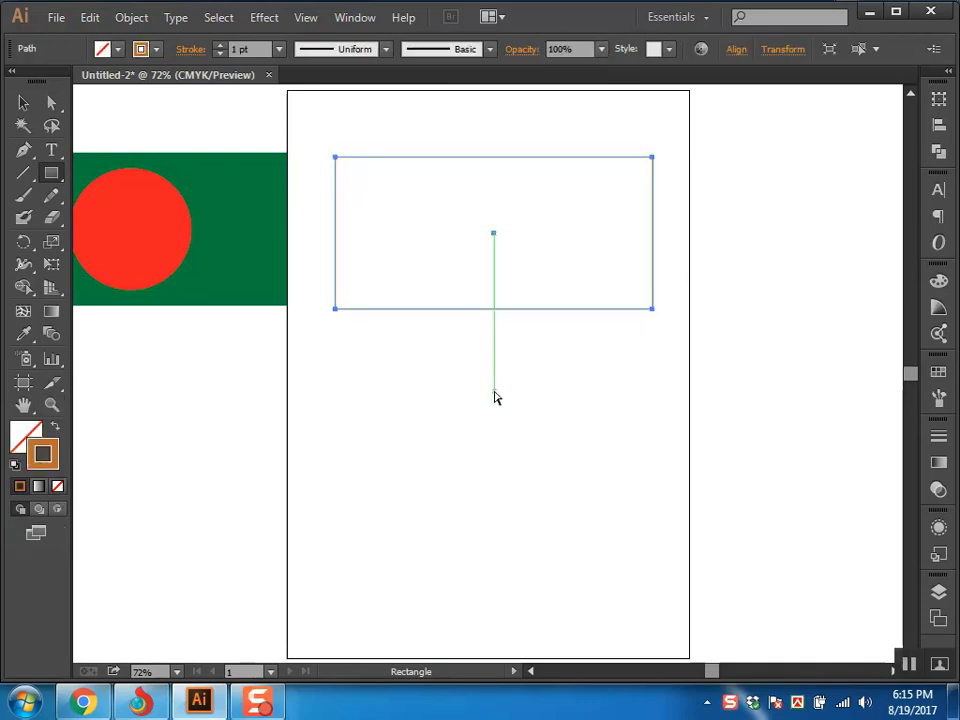
{"action": "key", "text": "ctrl+z"}
{"action": "left_click", "coordinate": [497, 422], "text": "ctrl"}
{"action": "left_click_drag", "start_coordinate": [339, 341], "coordinate": [651, 489]}
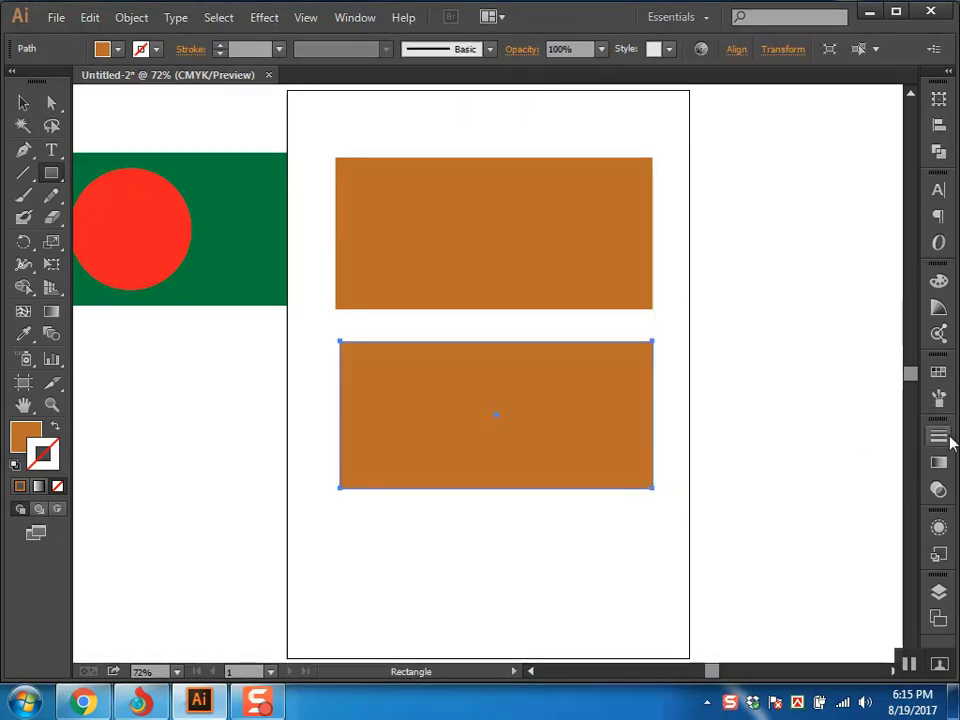
Give the lower rectangle a 4 pt copper-brown stroke with no fill, and deselect it.
{"action": "left_click", "coordinate": [938, 436]}
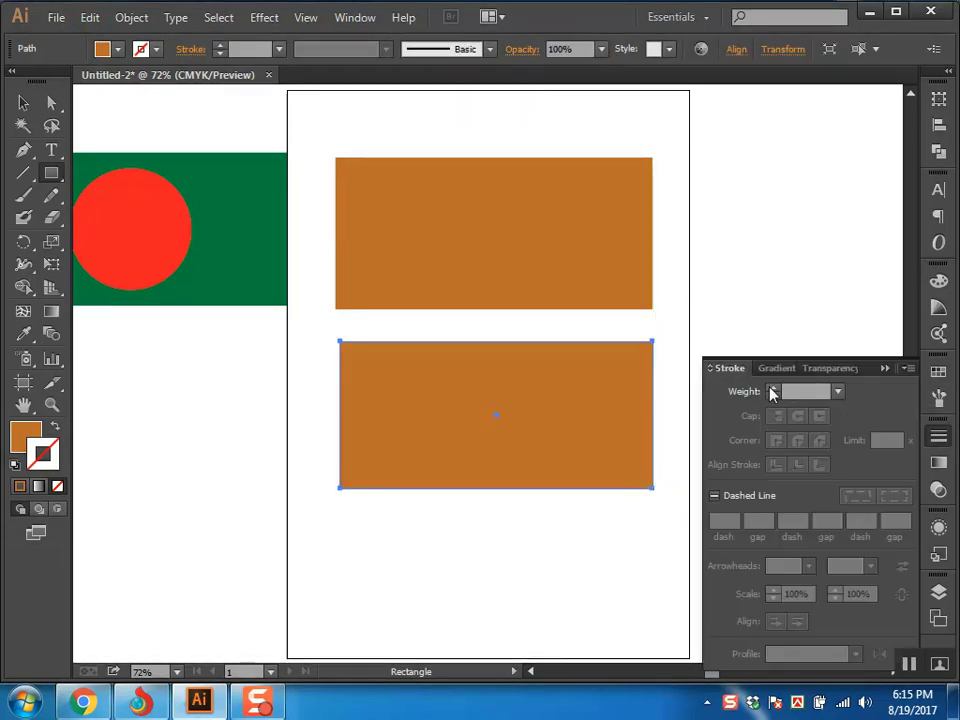
{"action": "left_click", "coordinate": [773, 389]}
{"action": "left_click", "coordinate": [773, 389]}
{"action": "left_click", "coordinate": [773, 389]}
{"action": "left_click", "coordinate": [773, 389]}
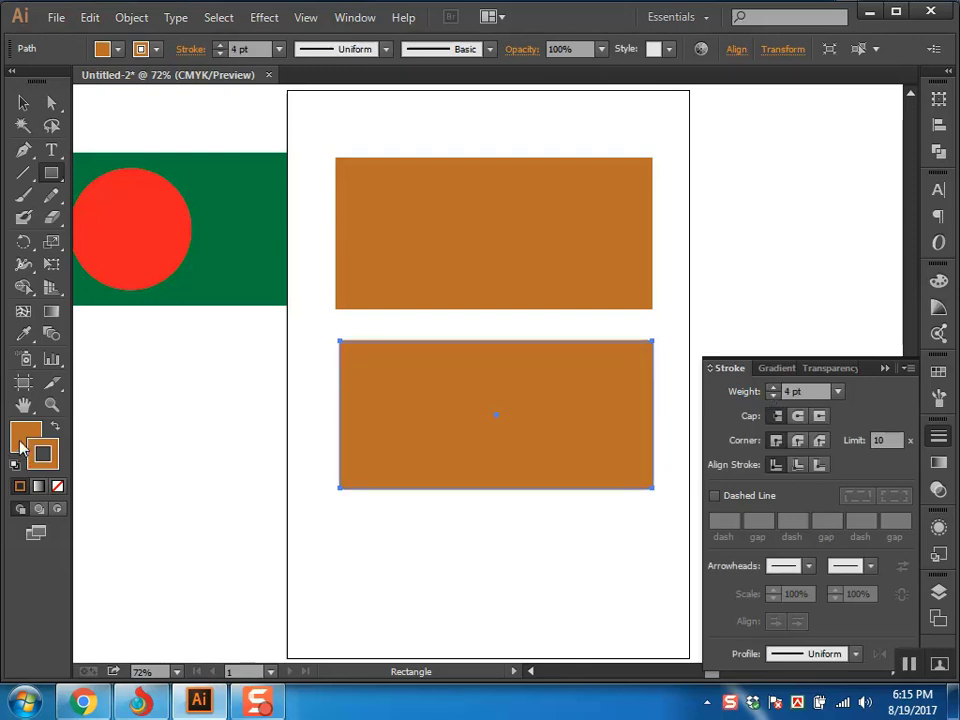
{"action": "left_click", "coordinate": [19, 486]}
{"action": "left_click", "coordinate": [57, 486]}
{"action": "left_click", "coordinate": [885, 268]}
{"action": "key", "text": "a"}
{"action": "left_click", "coordinate": [744, 277]}
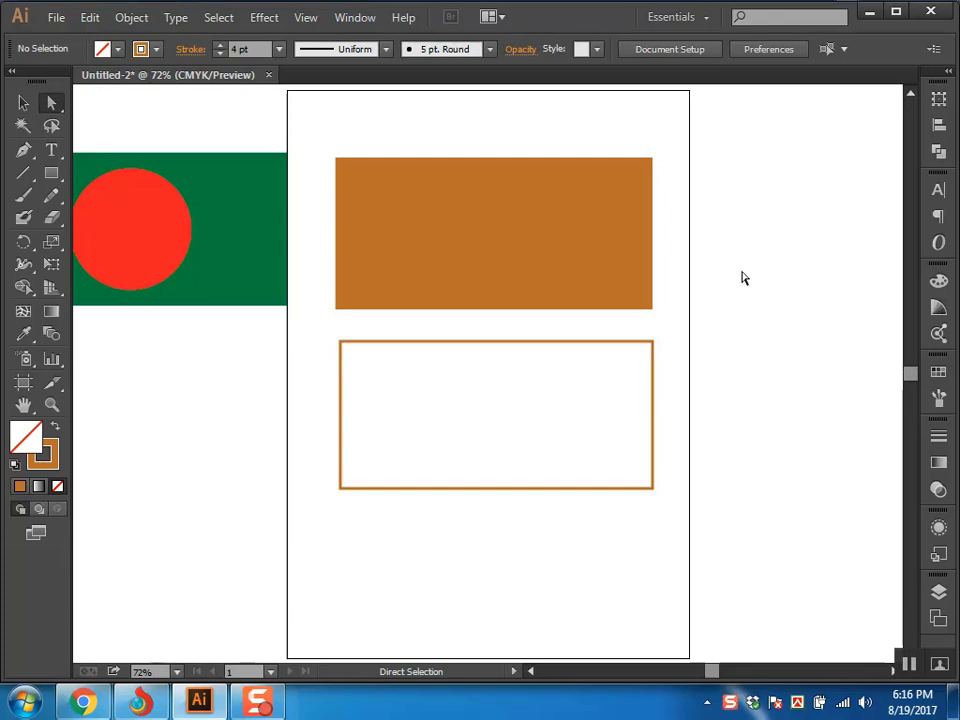
Delete both copper-brown rectangles and restore the default white fill and black stroke.
{"action": "left_click_drag", "start_coordinate": [716, 429], "coordinate": [405, 208]}
{"action": "key", "text": "Delete"}
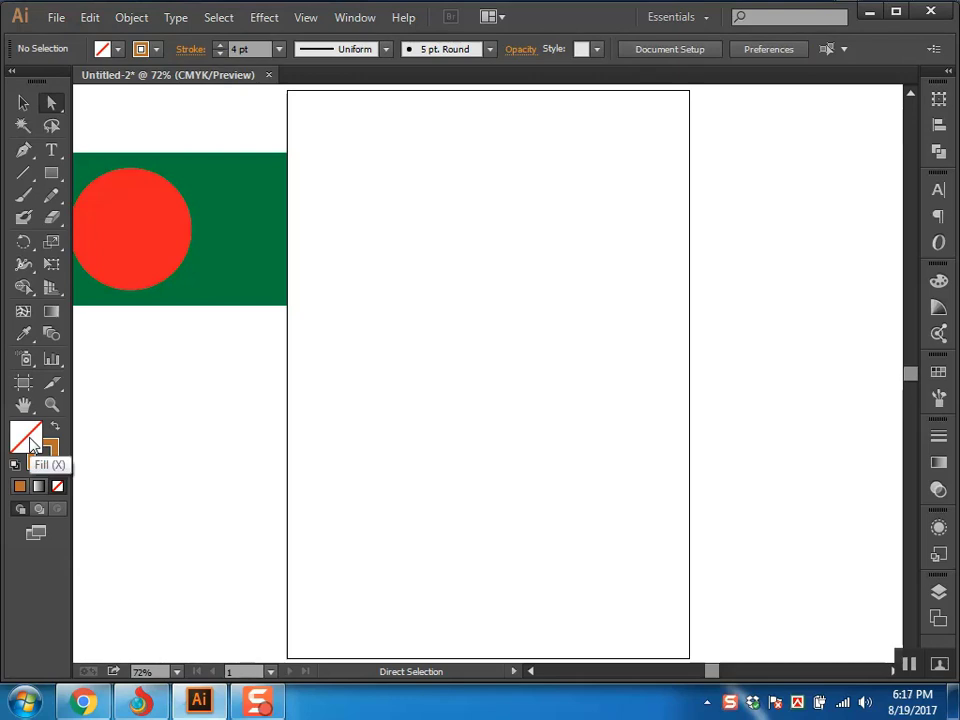
{"action": "key", "text": "d"}
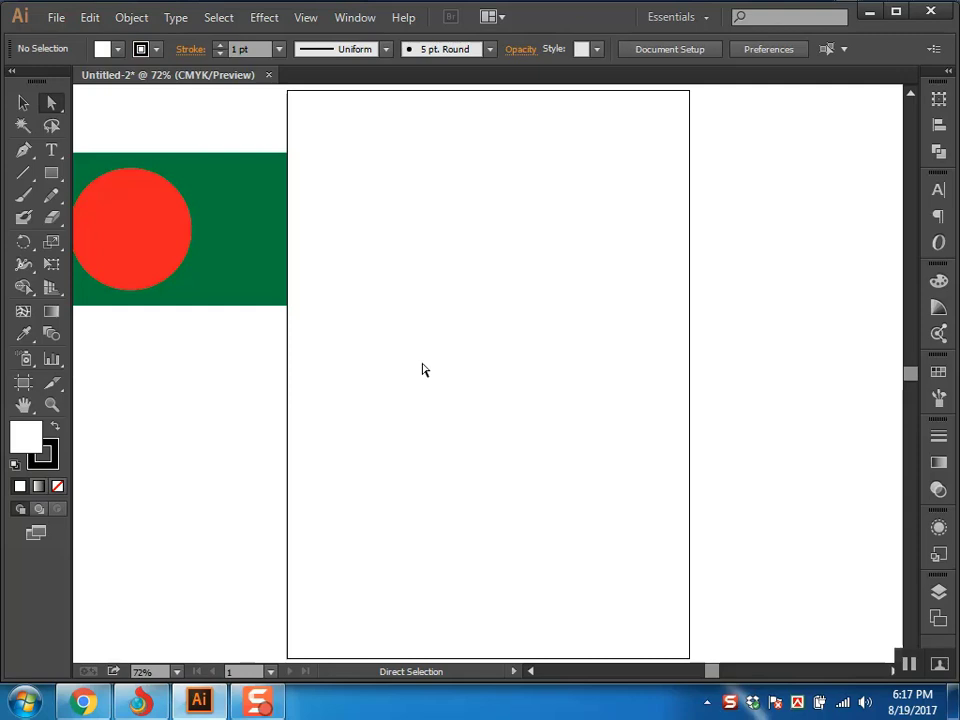
{"action": "left_click", "coordinate": [56, 428]}
{"action": "left_click", "coordinate": [56, 428]}
Draw a rectangle with the default white fill and black stroke in the artboard's upper part and inspect it up close.
{"action": "key", "text": "m"}
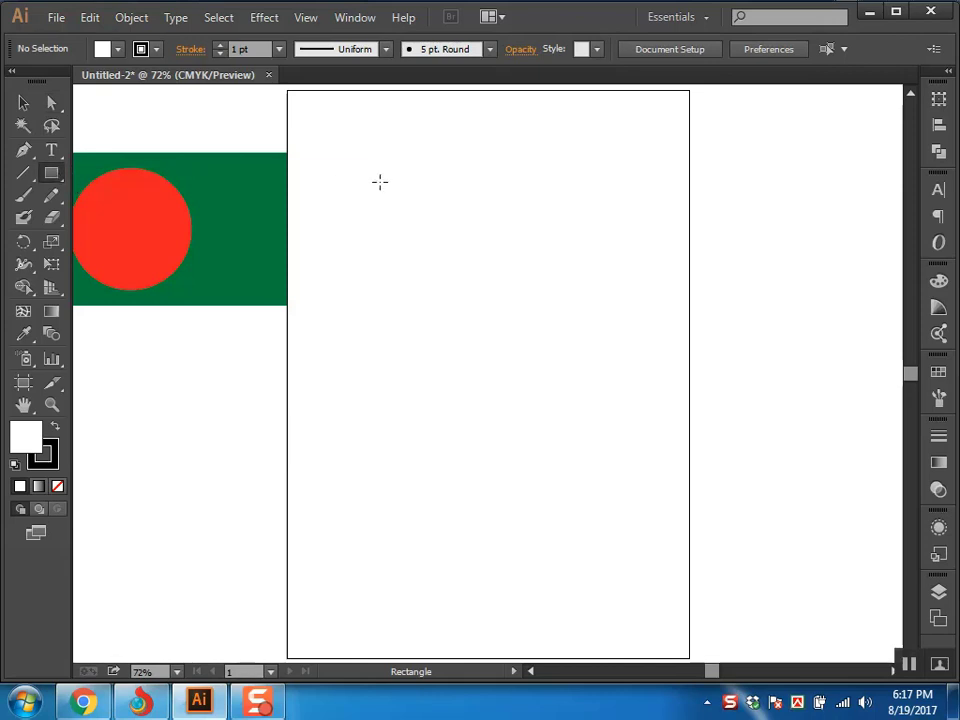
{"action": "mouse_move", "coordinate": [378, 163]}
{"action": "left_mouse_down"}
{"action": "mouse_move", "coordinate": [546, 300]}
{"action": "mouse_move", "coordinate": [655, 332]}
{"action": "left_mouse_up"}
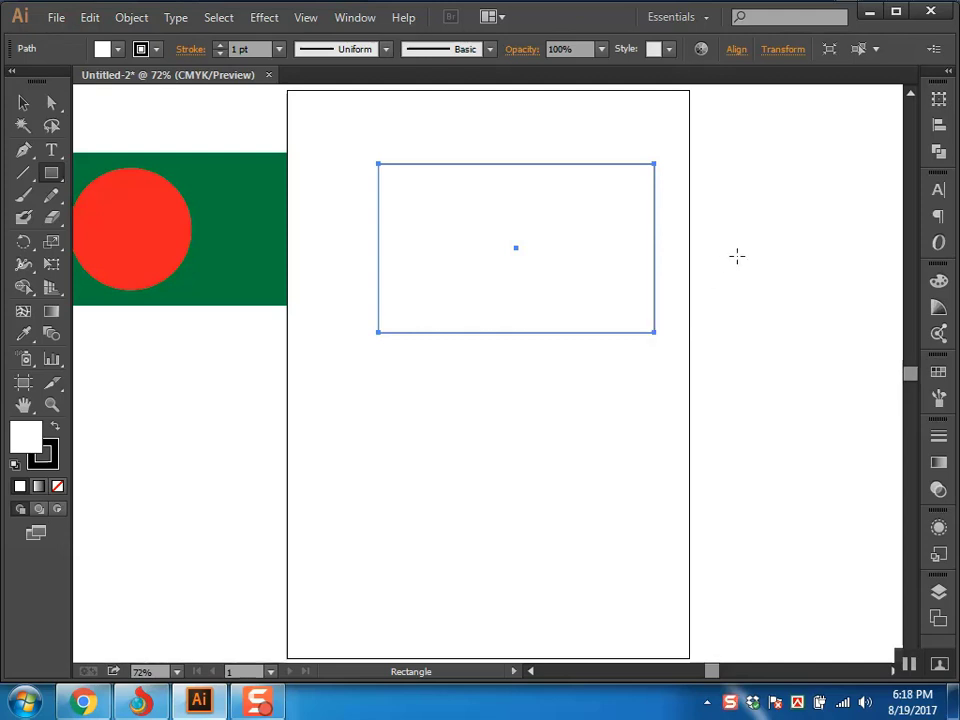
{"action": "key", "text": "z"}
{"action": "left_click", "coordinate": [647, 273]}
{"action": "key", "text": "a"}
{"action": "left_click_drag", "start_coordinate": [523, 270], "coordinate": [904, 386]}
{"action": "left_click", "coordinate": [806, 324]}
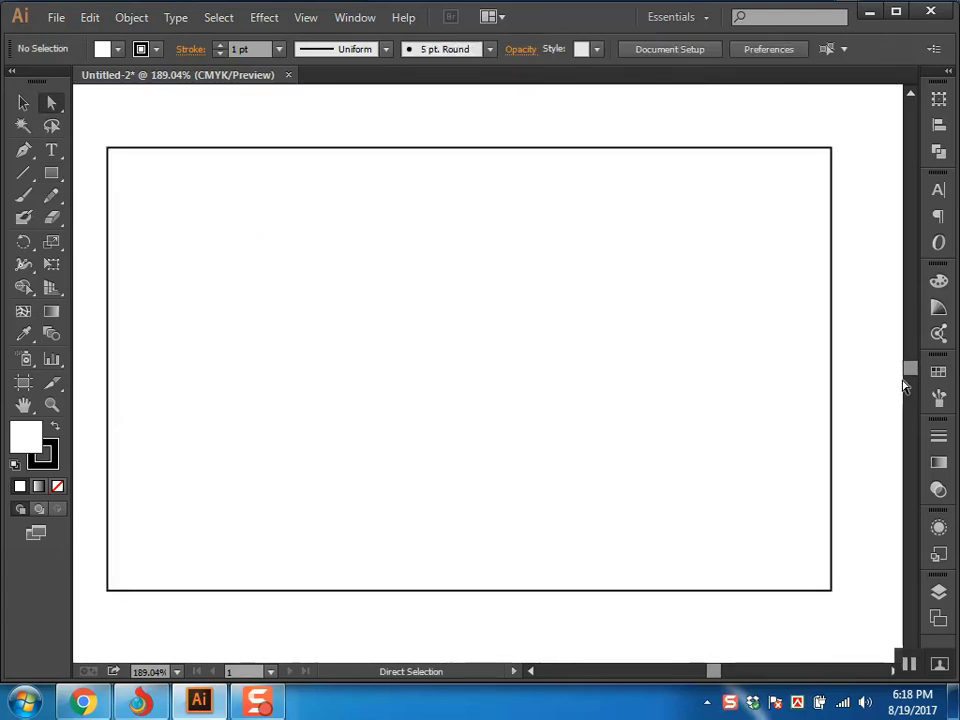
Fit the artboard in the window and toggle the transparency grid to check the rectangle's white fill.
{"action": "key", "text": "v"}
{"action": "key", "text": "ctrl+0"}
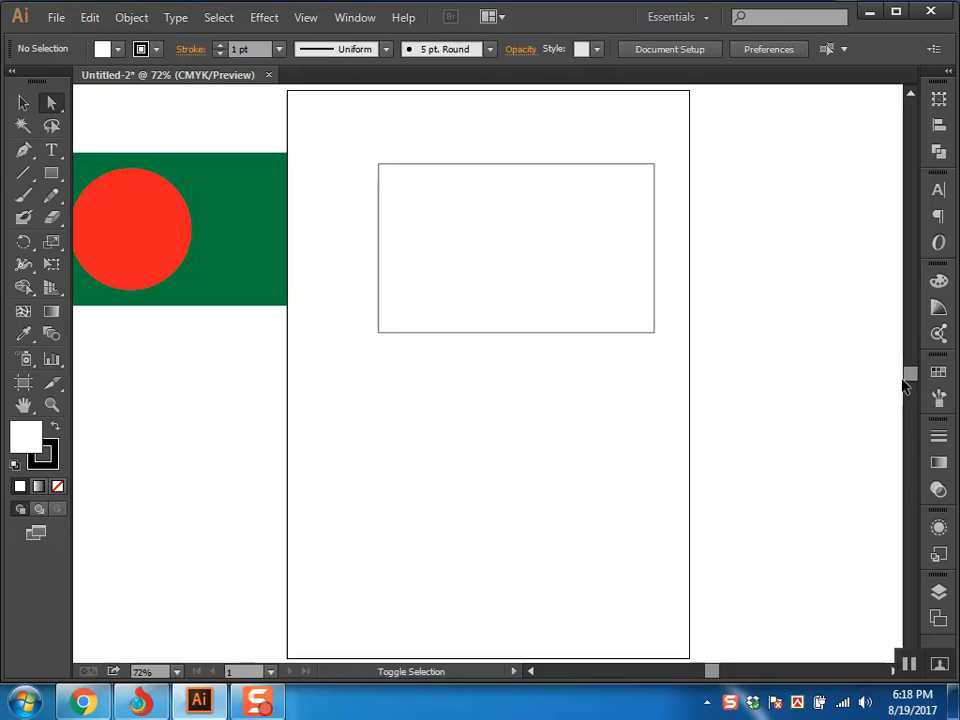
{"action": "key", "text": "shift+ctrl+d"}
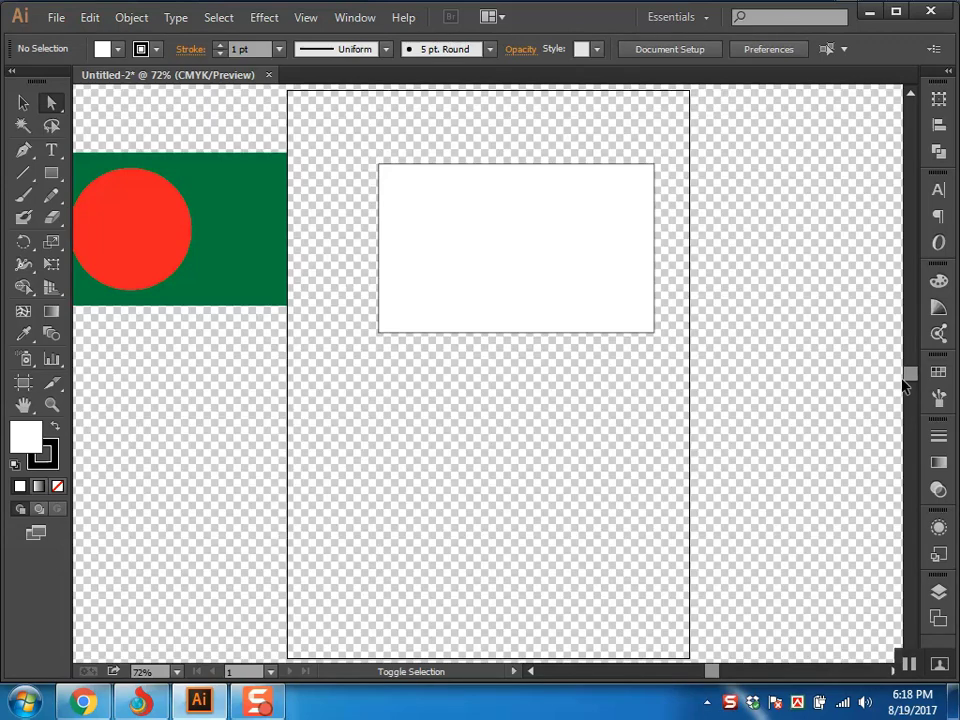
{"action": "key", "text": "shift+ctrl+d"}
{"action": "key", "text": "shift+ctrl+d"}
{"action": "key", "text": "shift+ctrl+d"}
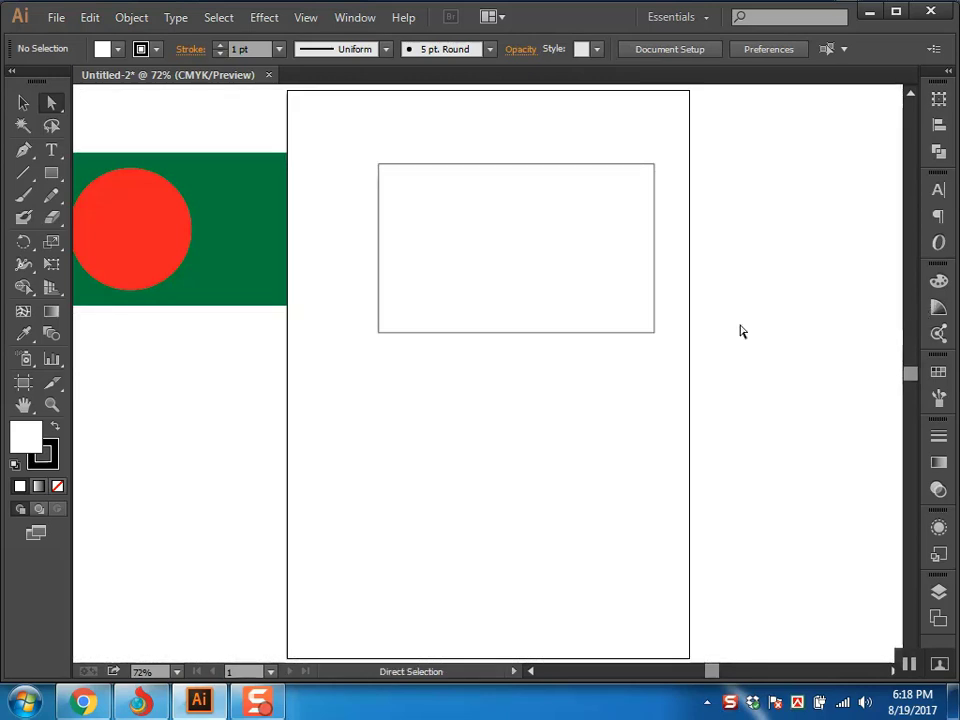
Fill the white rectangle with green by setting cyan to 100% and yellow to 100% with the CMYK sliders.
{"action": "left_click", "coordinate": [512, 242]}
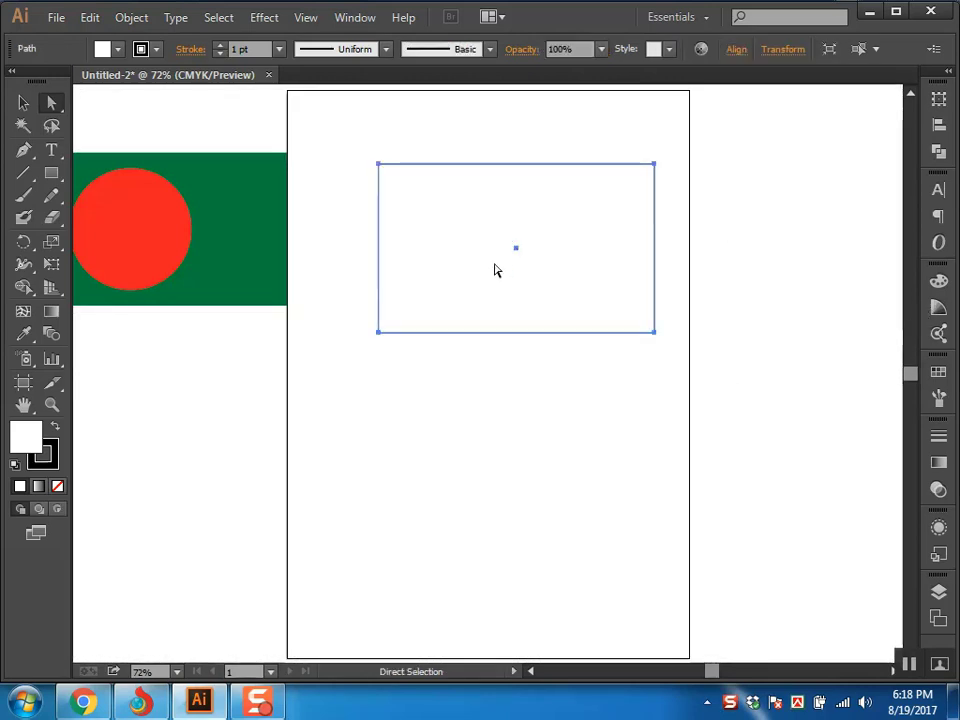
{"action": "left_click", "coordinate": [613, 551]}
{"action": "left_click", "coordinate": [544, 279]}
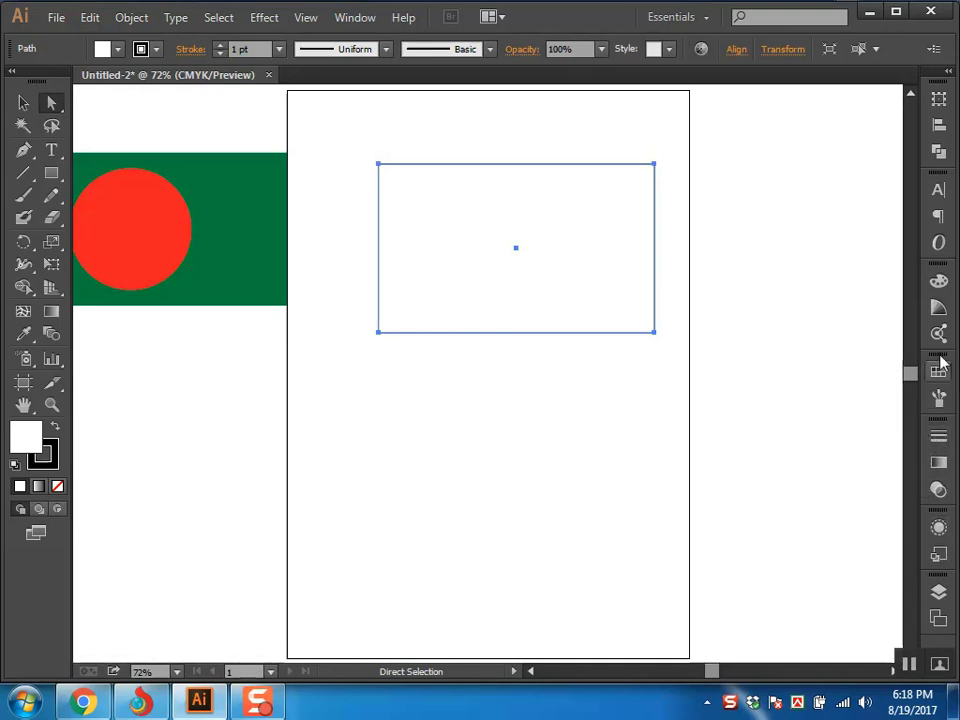
{"action": "left_click", "coordinate": [939, 284]}
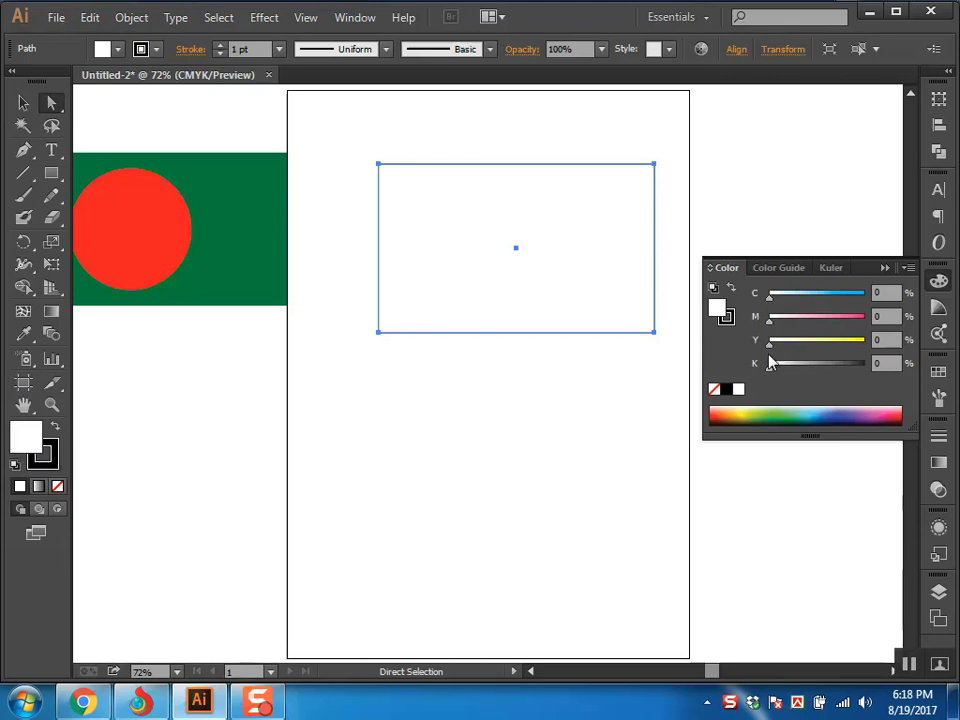
{"action": "left_click_drag", "start_coordinate": [797, 298], "coordinate": [953, 297]}
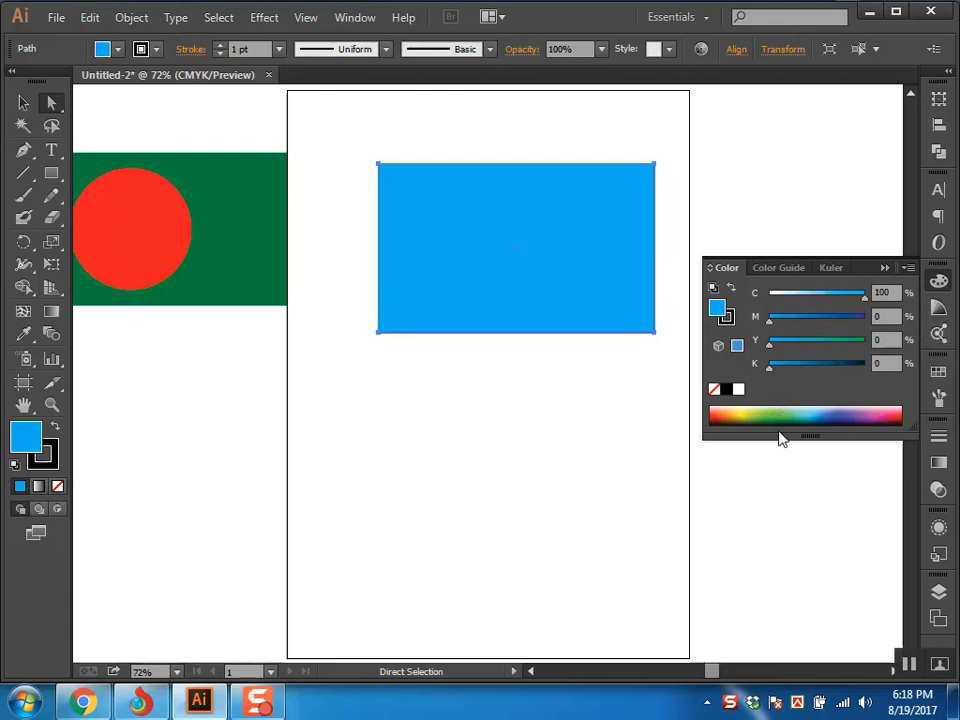
{"action": "left_click_drag", "start_coordinate": [772, 346], "coordinate": [940, 341]}
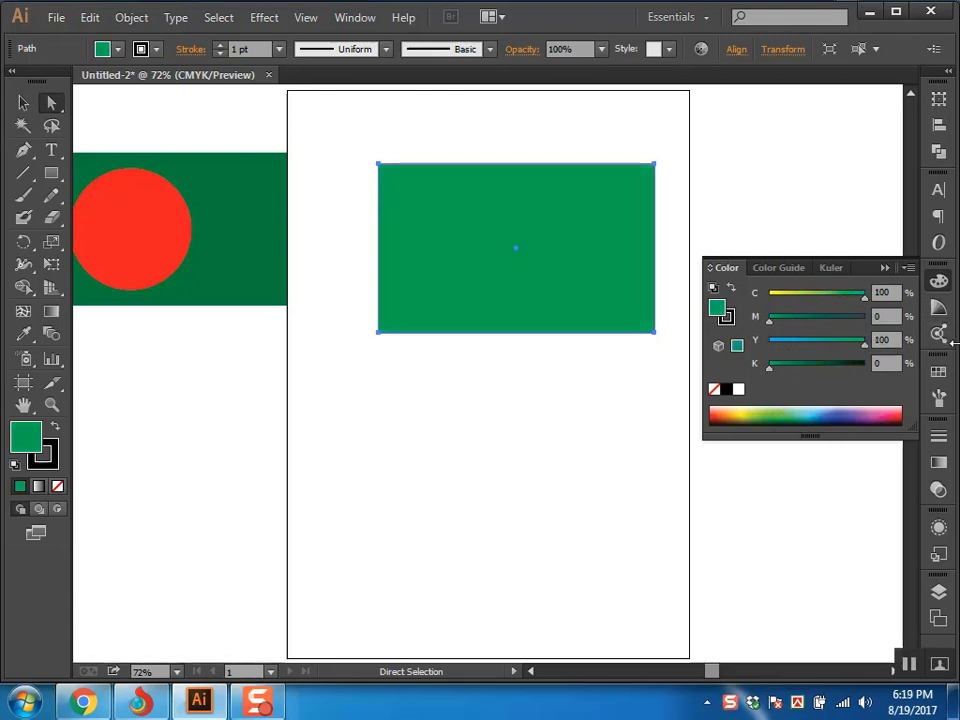
Make the green rectangle's stroke colour active and examine its black outline up close.
{"action": "left_click", "coordinate": [45, 460]}
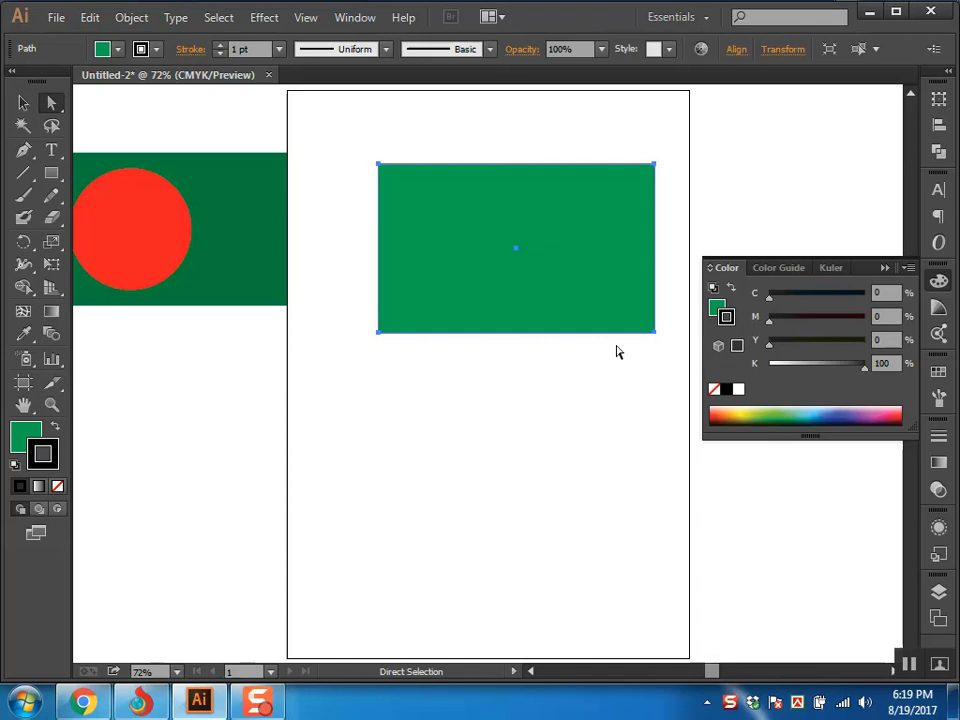
{"action": "left_click", "coordinate": [480, 390]}
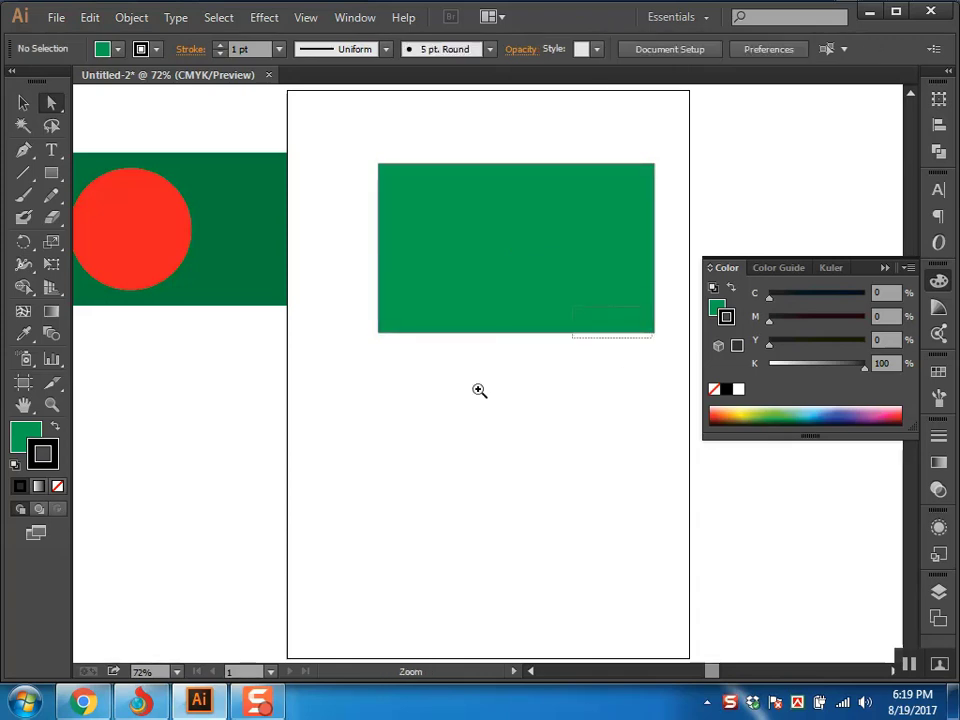
{"action": "left_click_drag", "start_coordinate": [480, 390], "coordinate": [482, 482]}
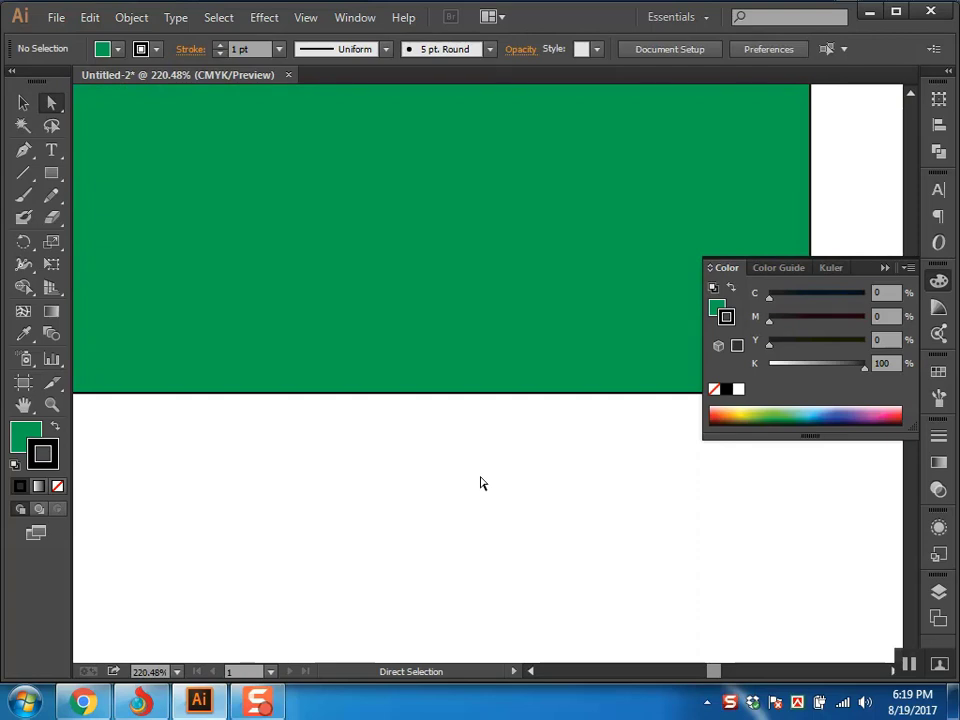
{"action": "key", "text": "ctrl+minus"}
{"action": "key", "text": "ctrl+minus"}
{"action": "key", "text": "ctrl+minus"}
{"action": "key", "text": "ctrl+minus"}
{"action": "left_click_drag", "start_coordinate": [482, 484], "coordinate": [456, 519]}
Compare the fill and stroke of the new green rectangle with those of the older green rectangle and red circle.
{"action": "left_click", "coordinate": [451, 314]}
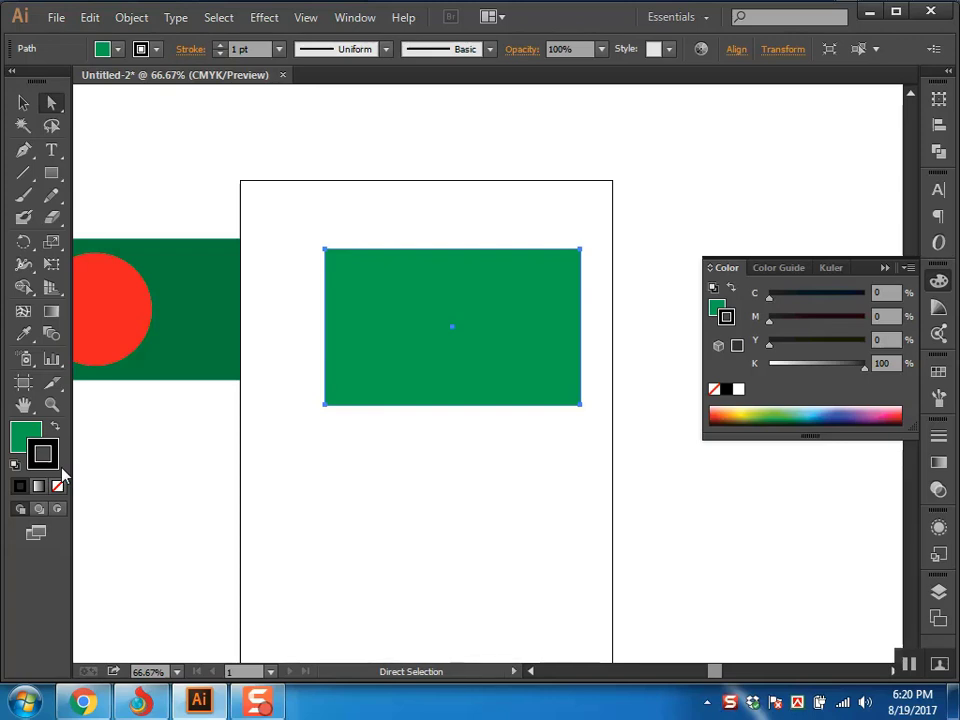
{"action": "left_click", "coordinate": [504, 441]}
{"action": "left_click", "coordinate": [435, 351]}
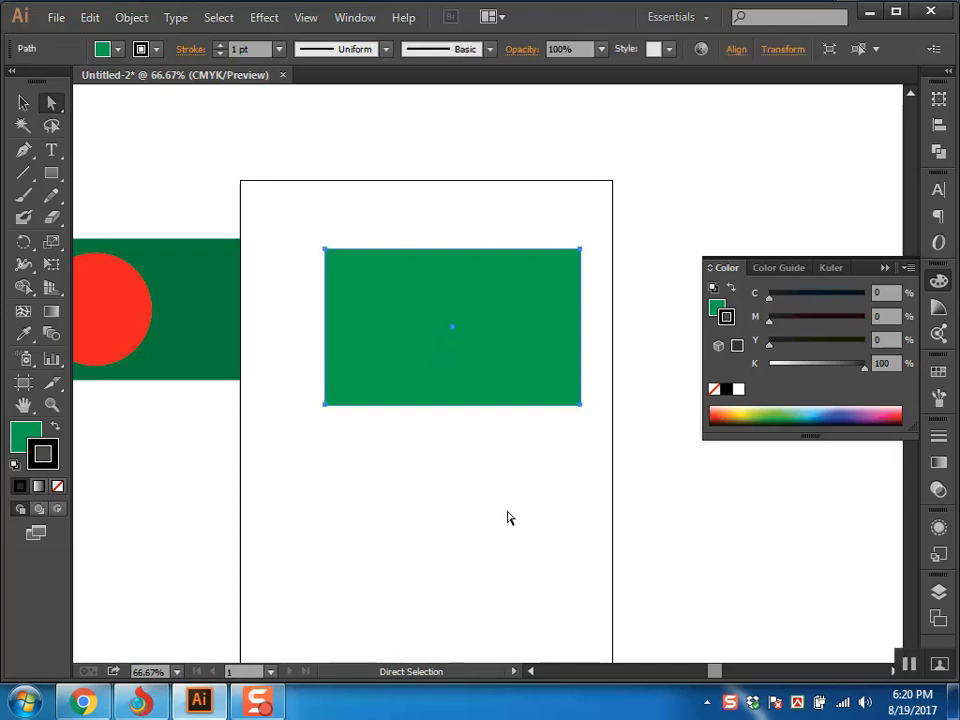
{"action": "left_click", "coordinate": [508, 516]}
{"action": "left_click", "coordinate": [392, 338]}
{"action": "left_click", "coordinate": [336, 514]}
{"action": "left_click", "coordinate": [183, 306]}
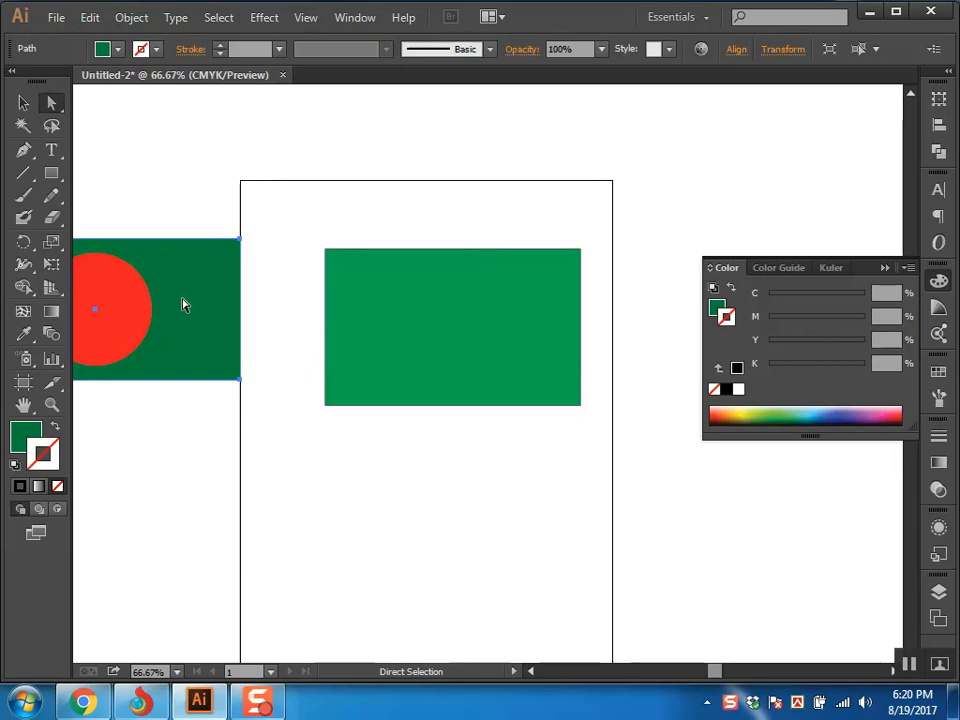
{"action": "left_click", "coordinate": [113, 338]}
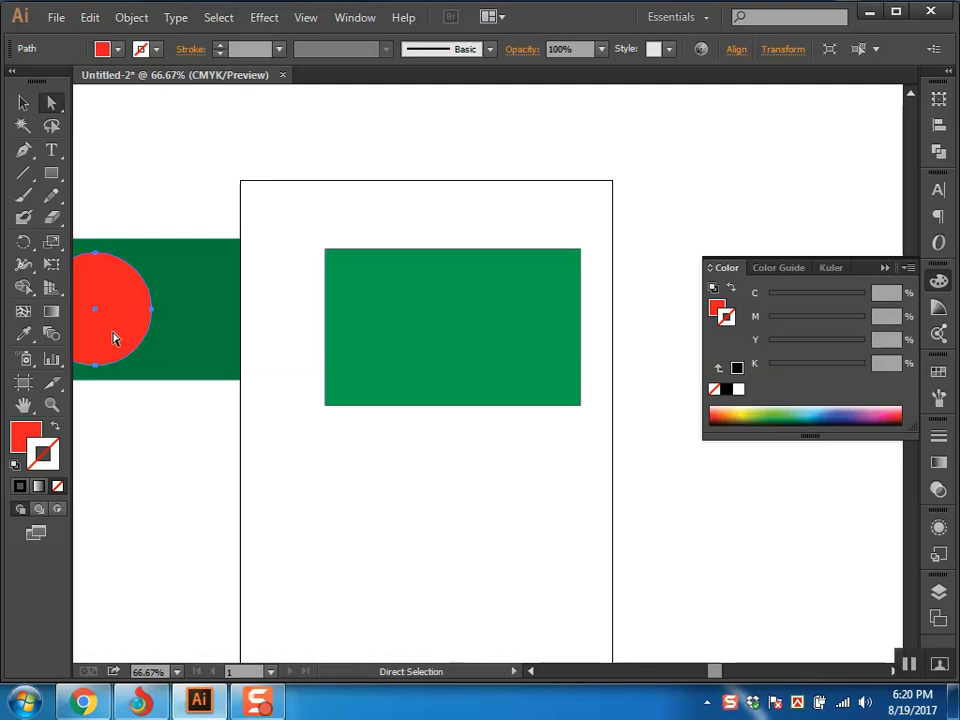
Remove the black stroke from the new green rectangle.
{"action": "left_click", "coordinate": [364, 497]}
{"action": "left_click", "coordinate": [386, 354]}
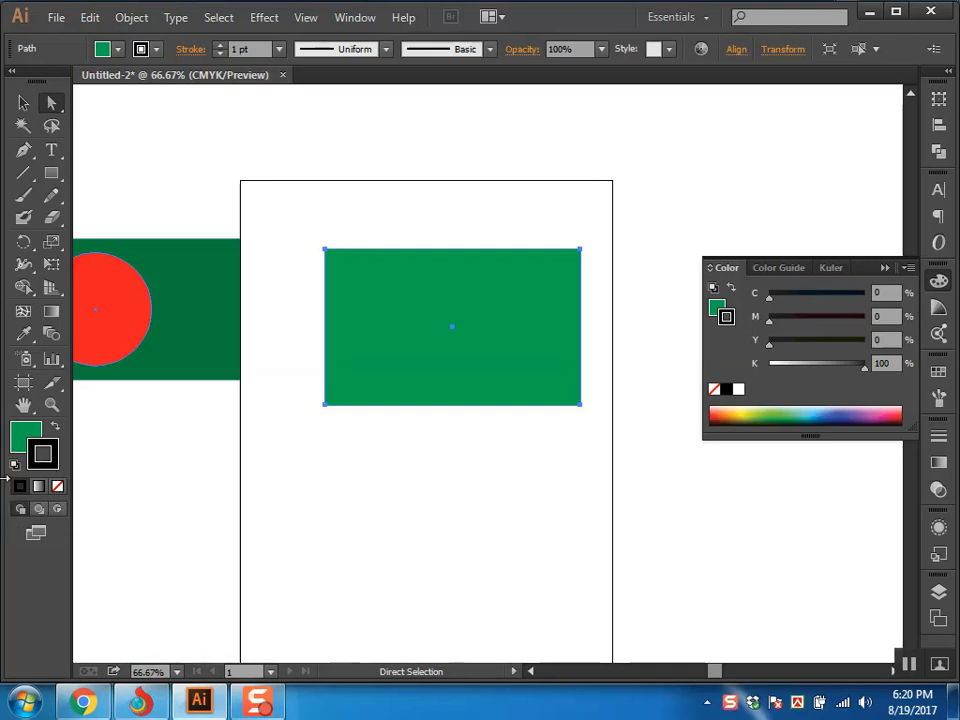
{"action": "left_click", "coordinate": [58, 487]}
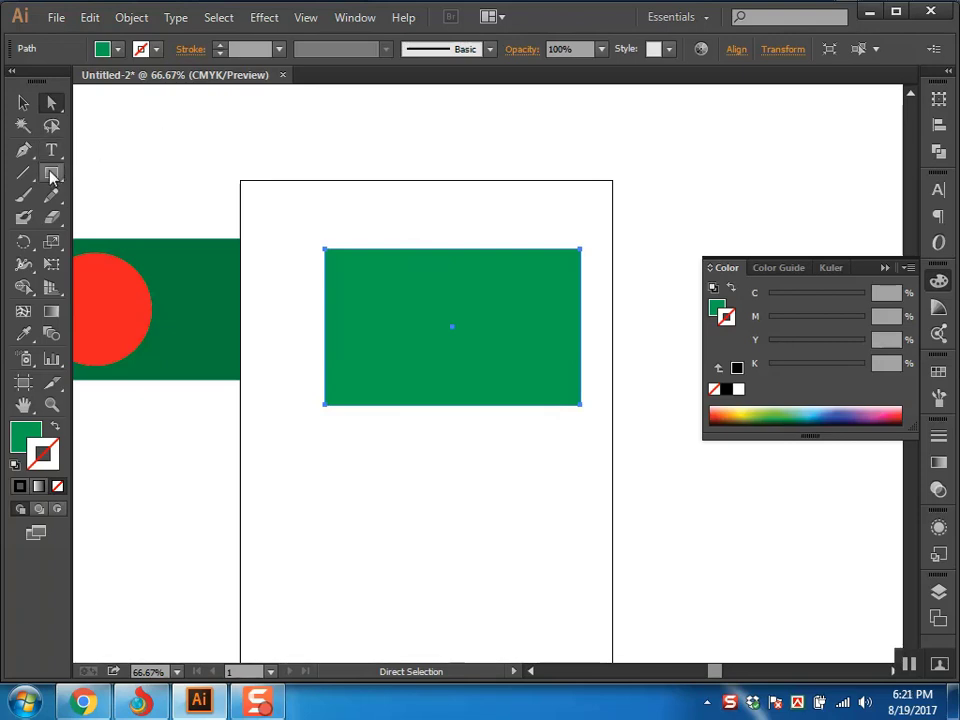
Draw a circle below the green rectangle and fill it red with C 0%, M 100%, Y 100% and K 0%.
{"action": "left_click_drag", "start_coordinate": [53, 177], "coordinate": [137, 216]}
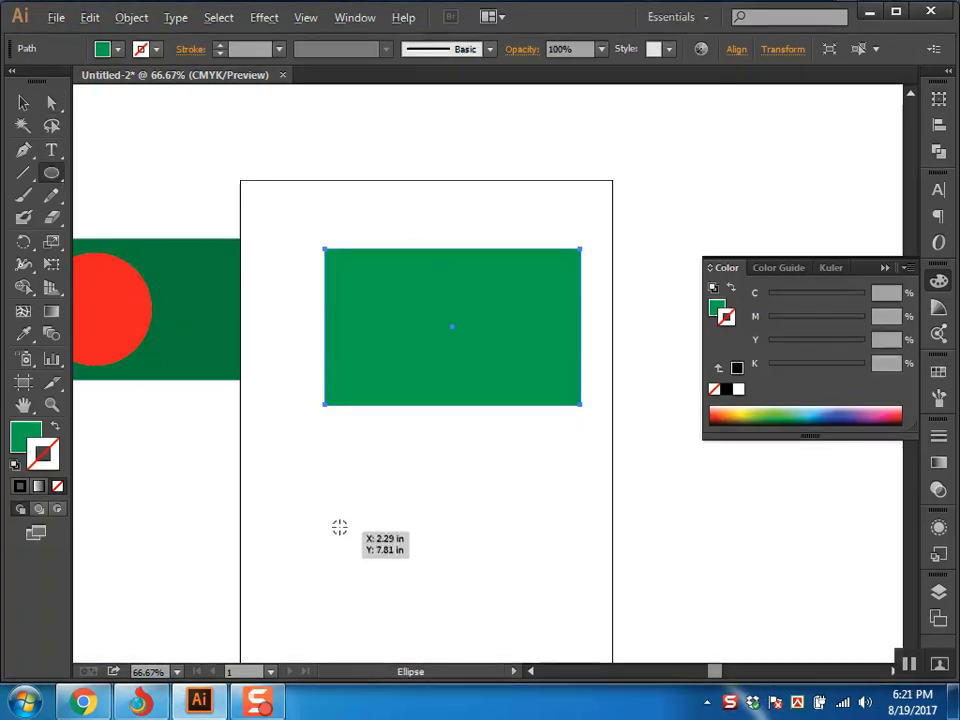
{"action": "left_click_drag", "start_coordinate": [379, 495], "coordinate": [422, 564]}
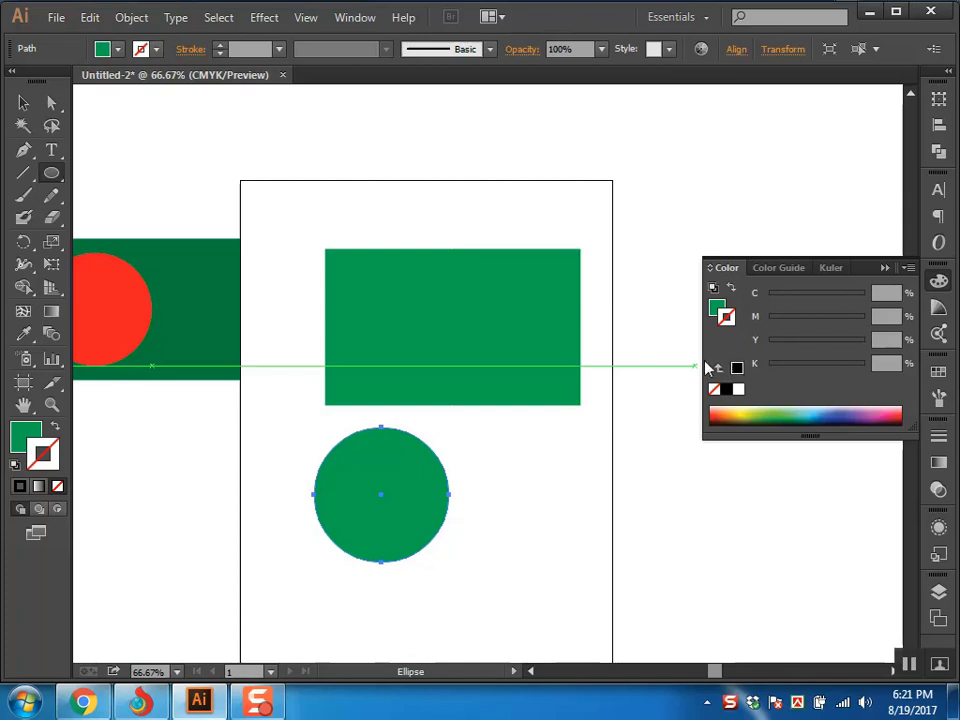
{"action": "left_click", "coordinate": [25, 434]}
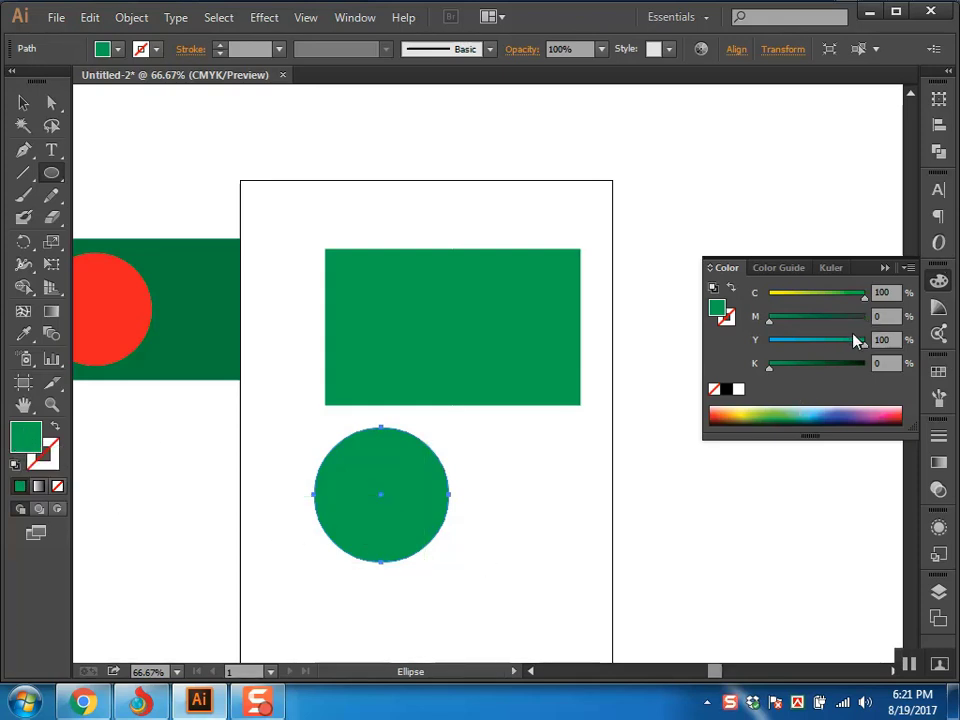
{"action": "left_click_drag", "start_coordinate": [862, 298], "coordinate": [912, 326]}
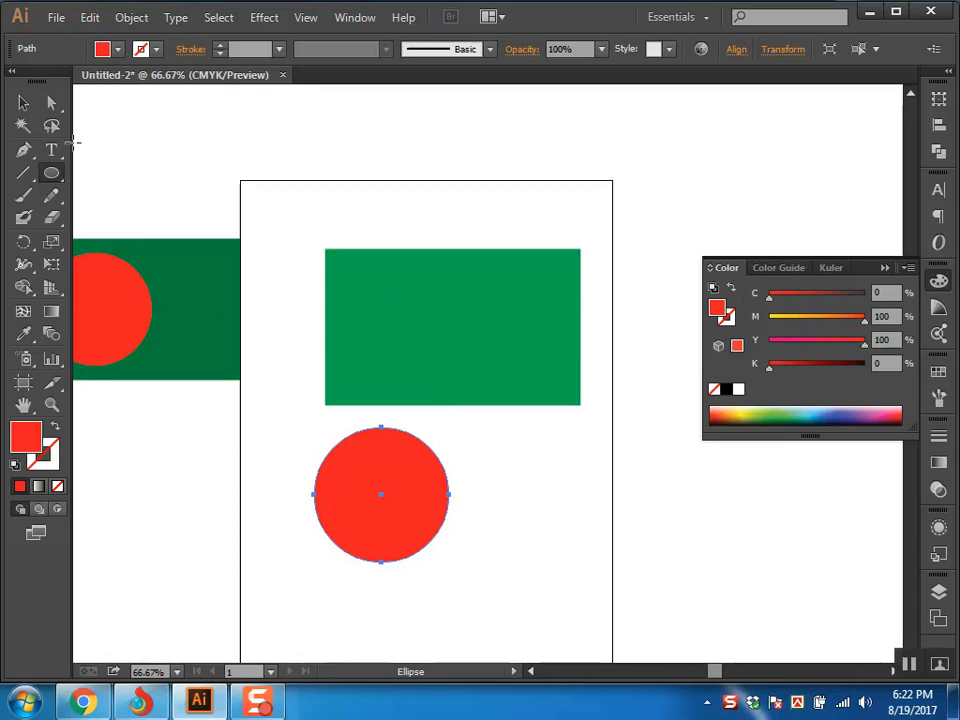
Move the red circle onto the exact centre of the new green rectangle.
{"action": "left_click", "coordinate": [51, 102]}
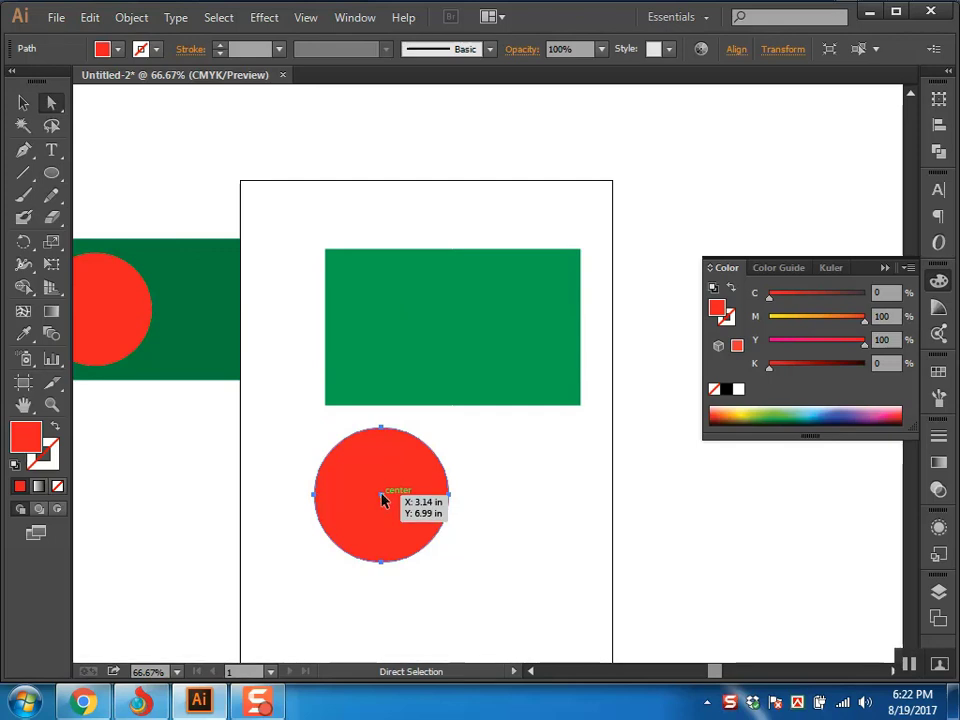
{"action": "left_click_drag", "start_coordinate": [382, 500], "coordinate": [452, 334]}
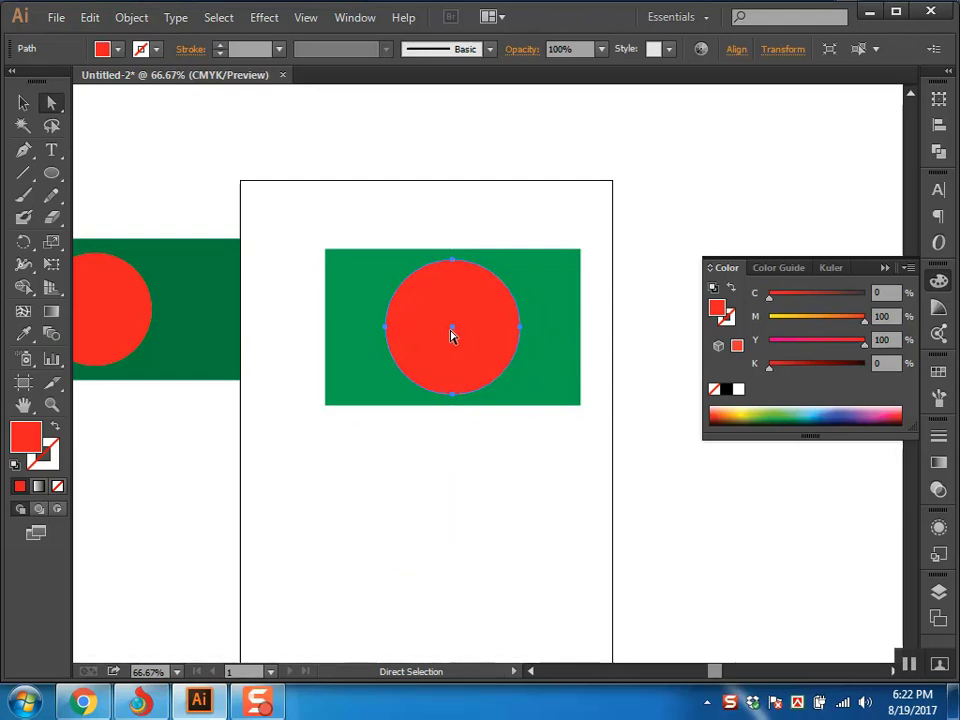
Try to shift the green rectangle's lower edge, undo the distortion, and select the red circle again.
{"action": "left_click_drag", "start_coordinate": [440, 404], "coordinate": [469, 420]}
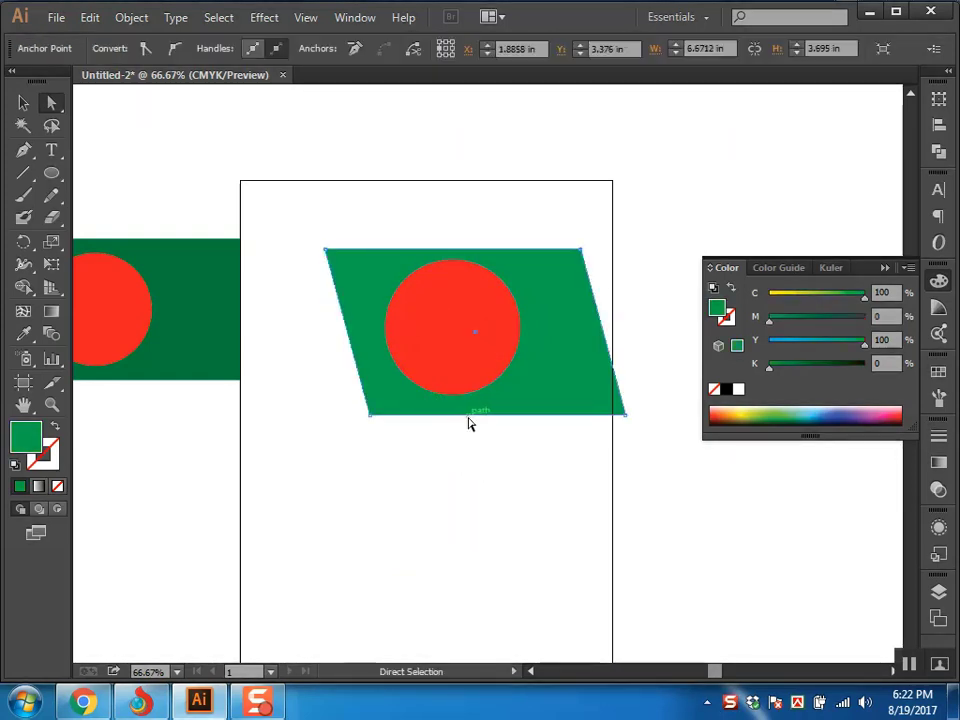
{"action": "key", "text": "ctrl+z"}
{"action": "left_click", "coordinate": [433, 315]}
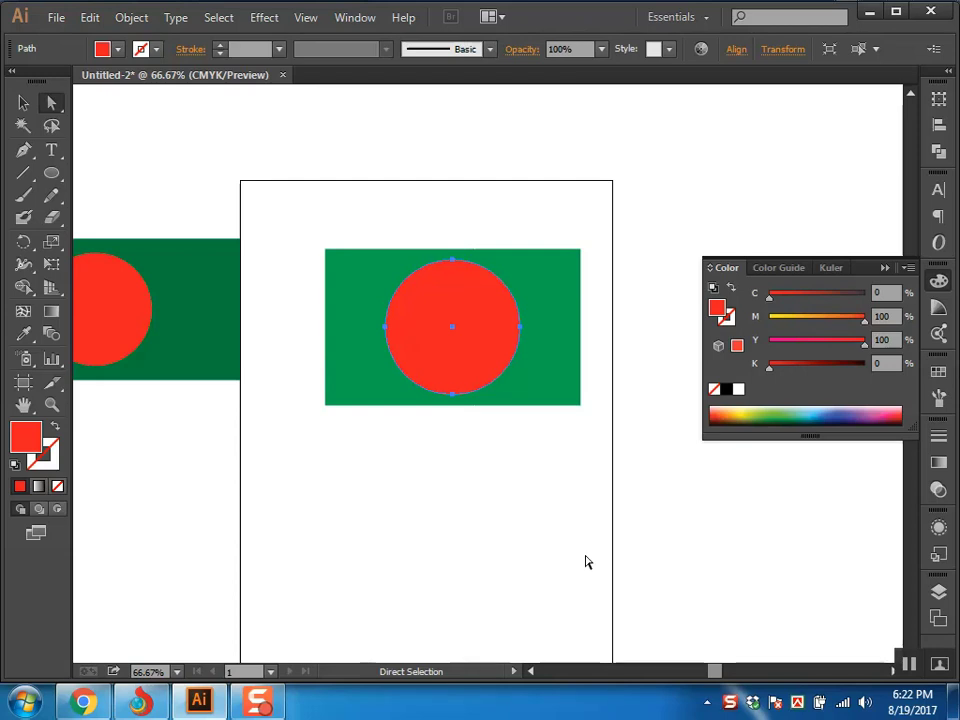
{"action": "key", "text": "v"}
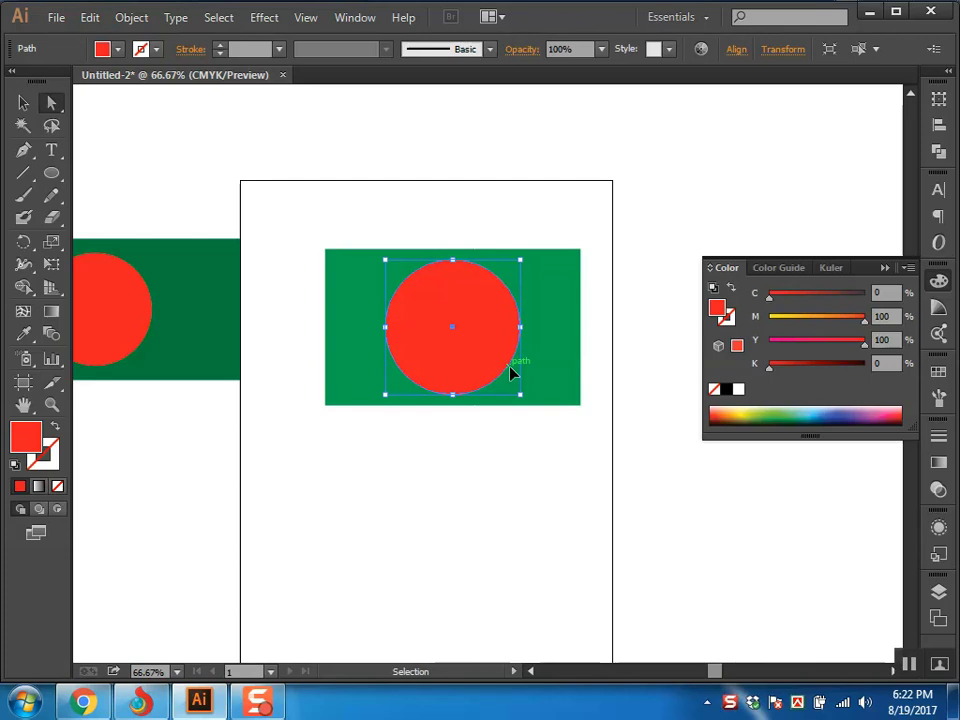
{"action": "key", "text": "a"}
{"action": "left_click", "coordinate": [525, 480]}
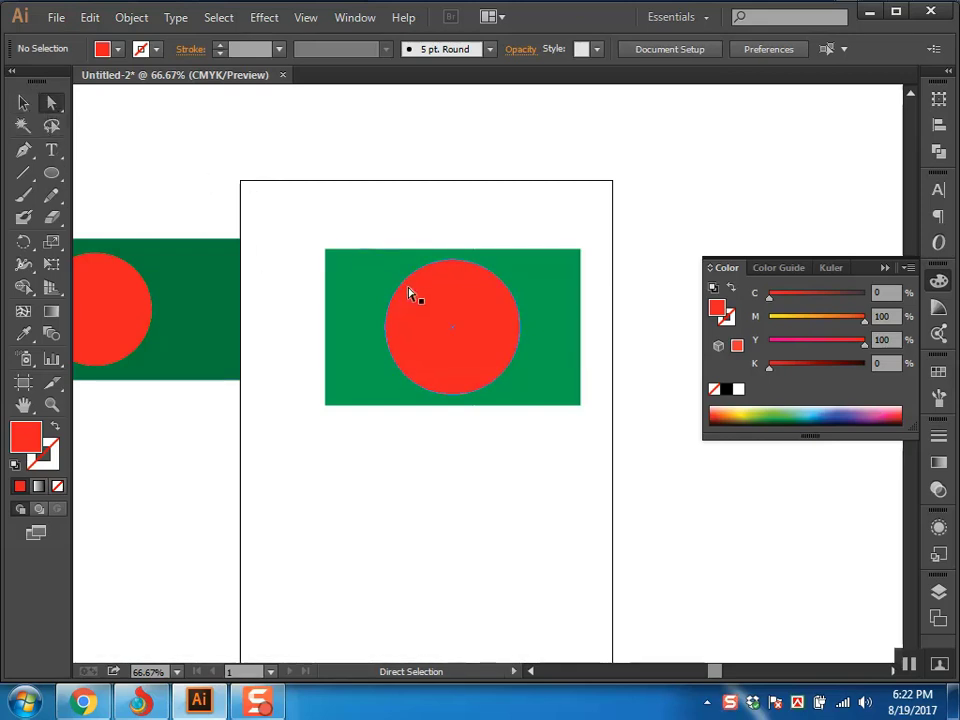
{"action": "left_click", "coordinate": [487, 338]}
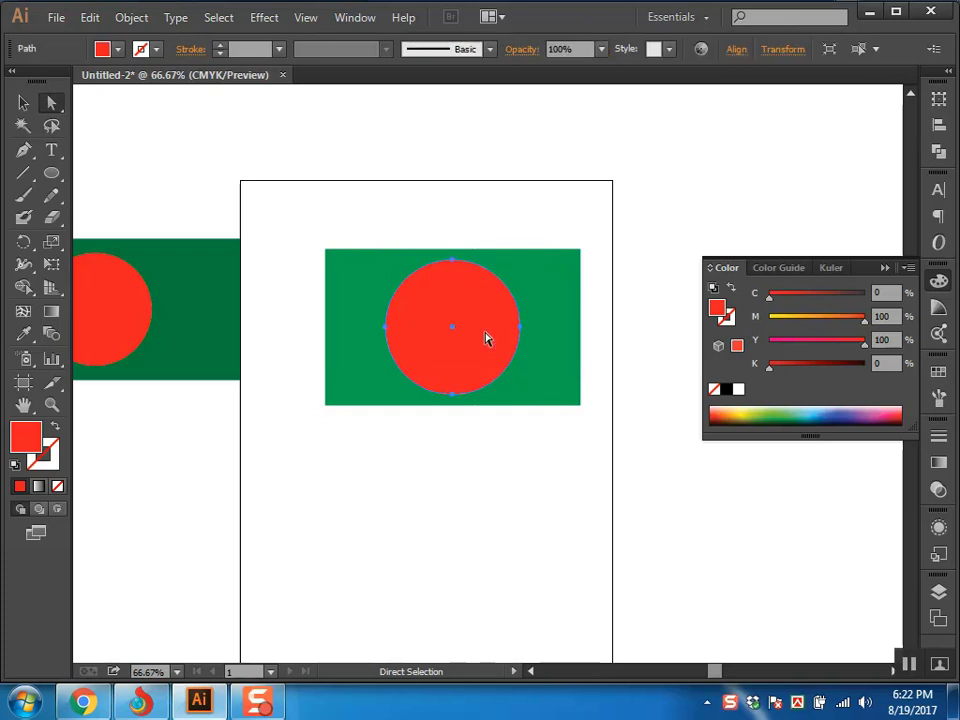
Try to shrink the red circle proportionally towards its lower-left corner, and undo the resize.
{"action": "left_click", "coordinate": [23, 103]}
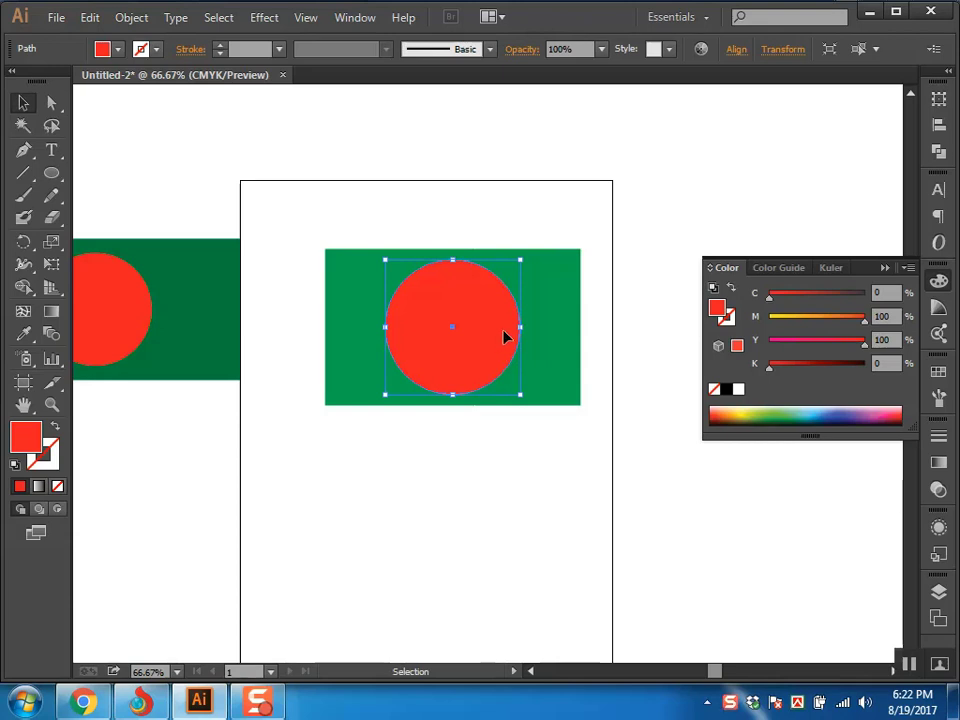
{"action": "left_click_drag", "start_coordinate": [521, 262], "coordinate": [441, 338]}
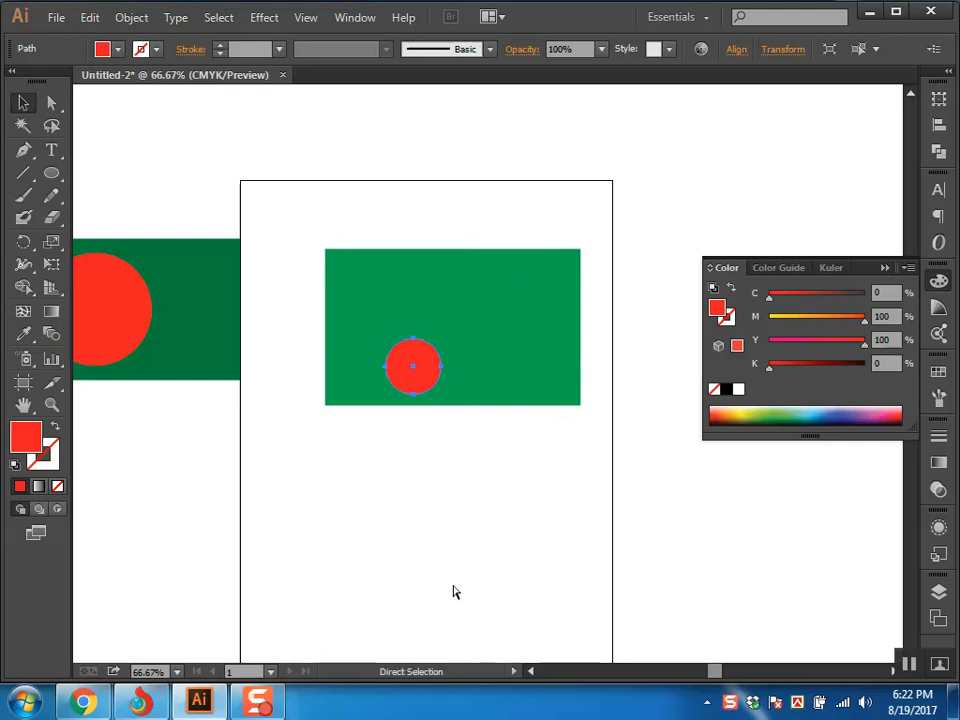
{"action": "key", "text": "ctrl+z"}
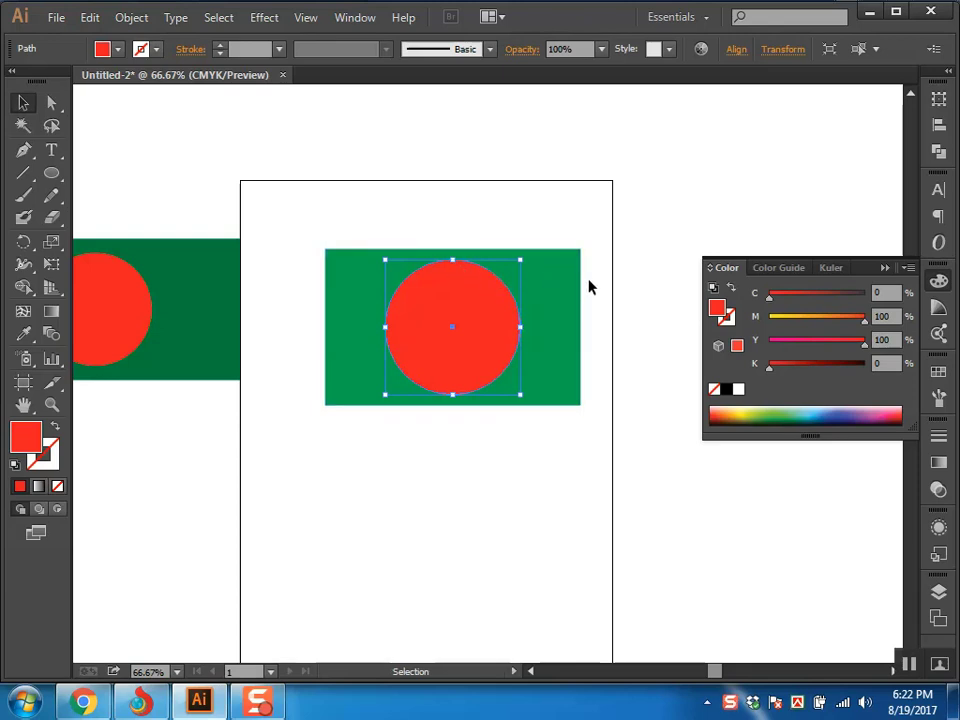
{"action": "key", "text": "a"}
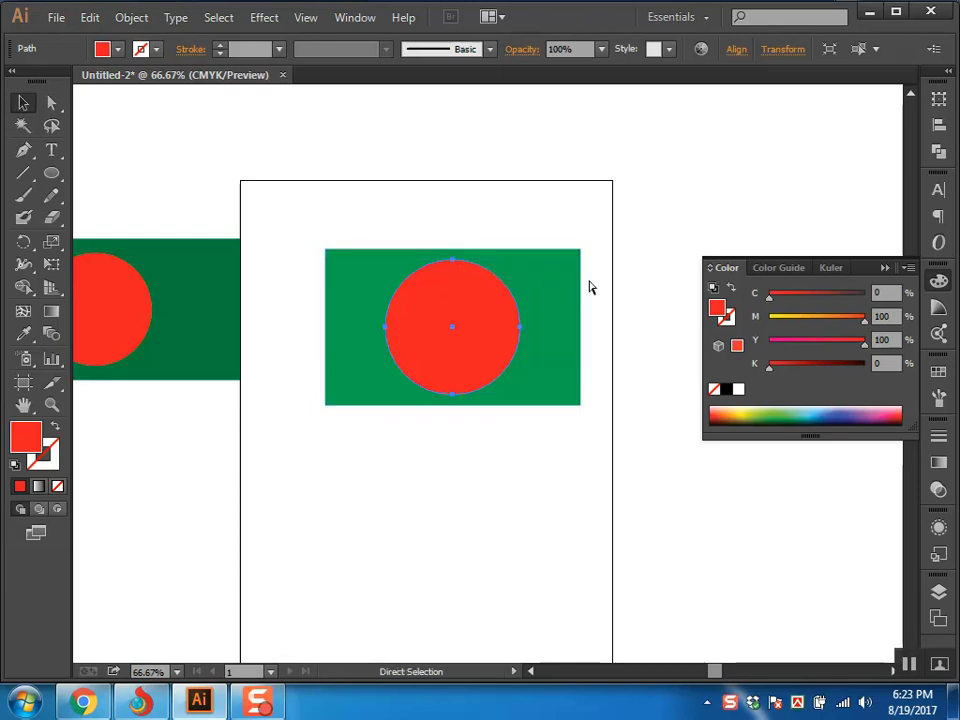
{"action": "key", "text": "alt"}
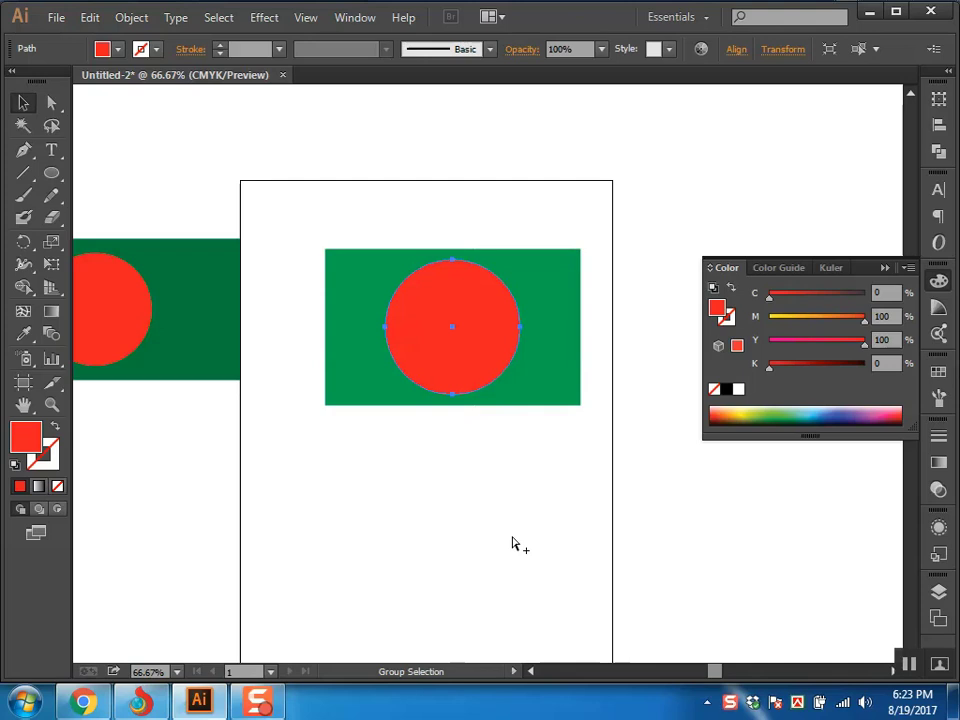
{"action": "key", "text": "a"}
Shrink the red circle proportionally about its own centre so more green surrounds it, and deselect it.
{"action": "key", "text": "v"}
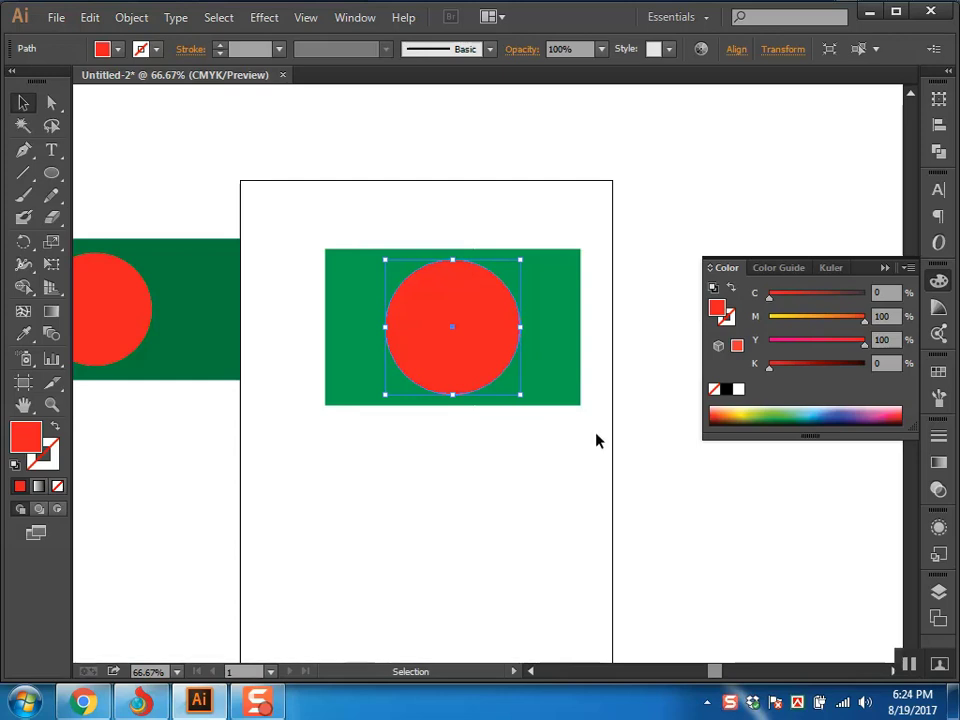
{"action": "left_click_drag", "start_coordinate": [522, 261], "coordinate": [506, 273]}
{"action": "left_click", "coordinate": [577, 150]}
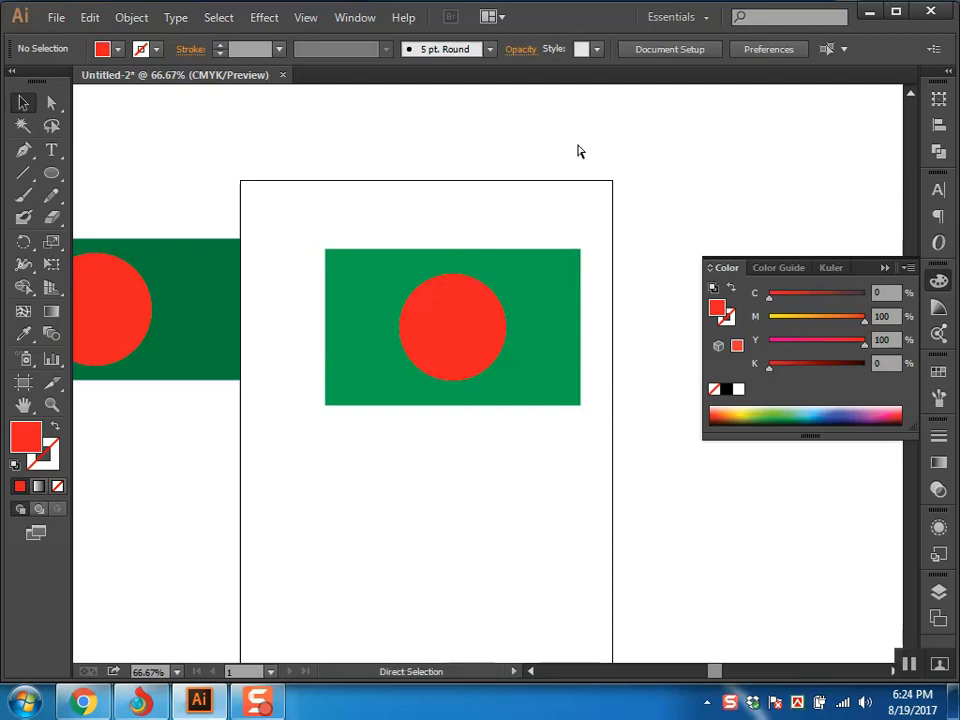
Delete the older dark green flag with its red circle beside the artboard.
{"action": "scroll", "coordinate": [497, 266], "scroll_direction": "left", "scroll_amount": 5}
{"action": "scroll", "coordinate": [497, 266], "scroll_direction": "down", "scroll_amount": 1}
{"action": "left_click", "coordinate": [465, 242]}
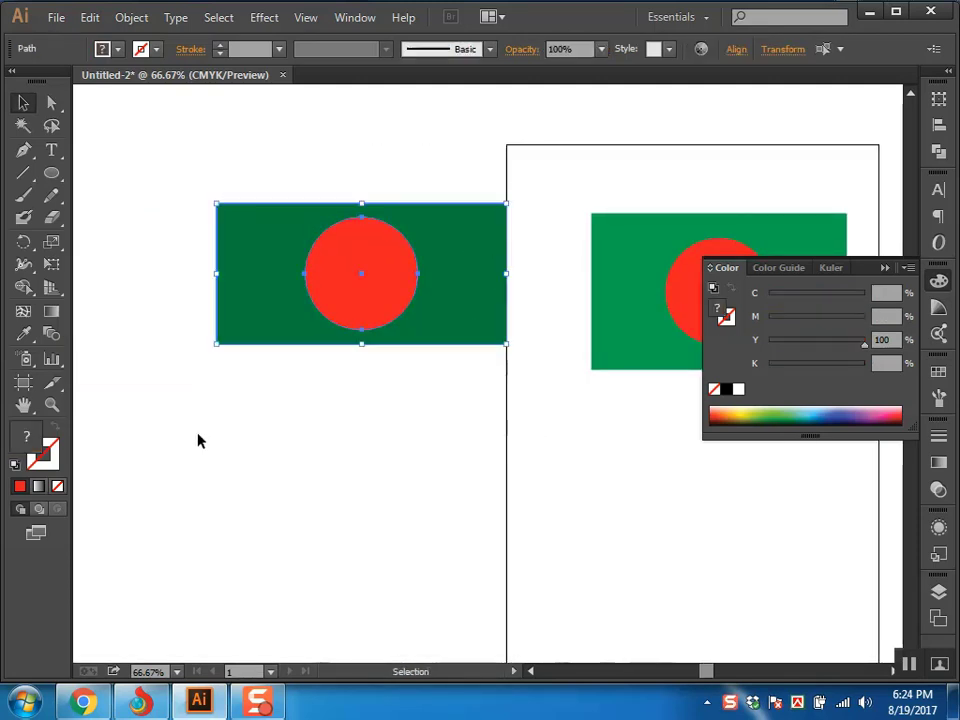
{"action": "key", "text": "Delete"}
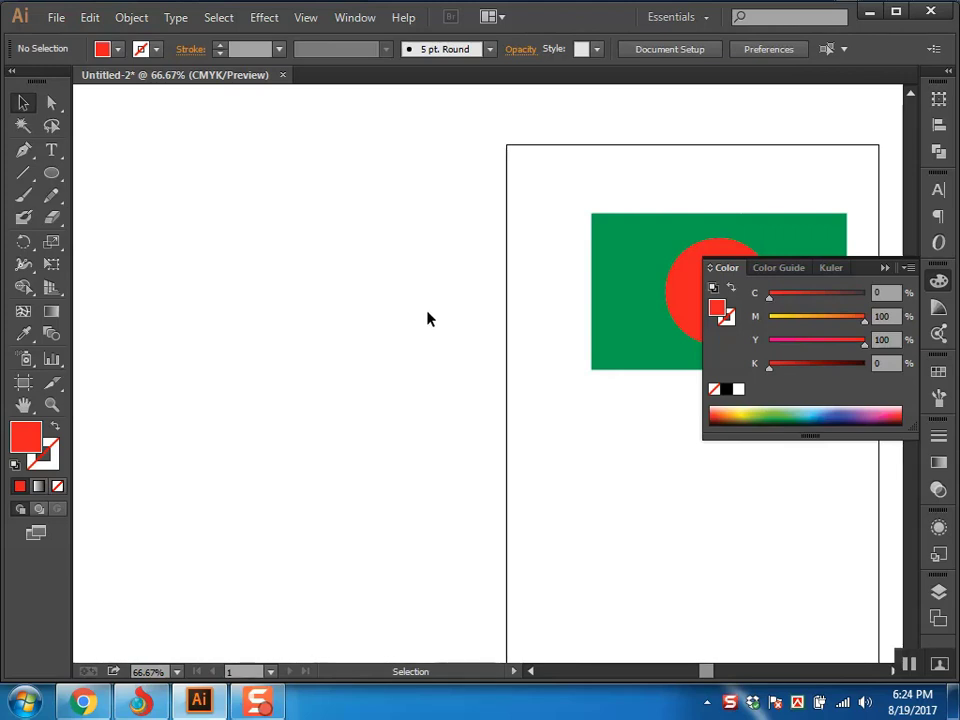
Reset to the default white fill and black stroke, and draw a wide ellipse below the flag.
{"action": "key", "text": "a"}
{"action": "key", "text": "l"}
{"action": "left_click_drag", "start_coordinate": [465, 363], "coordinate": [330, 390]}
{"action": "key", "text": "d"}
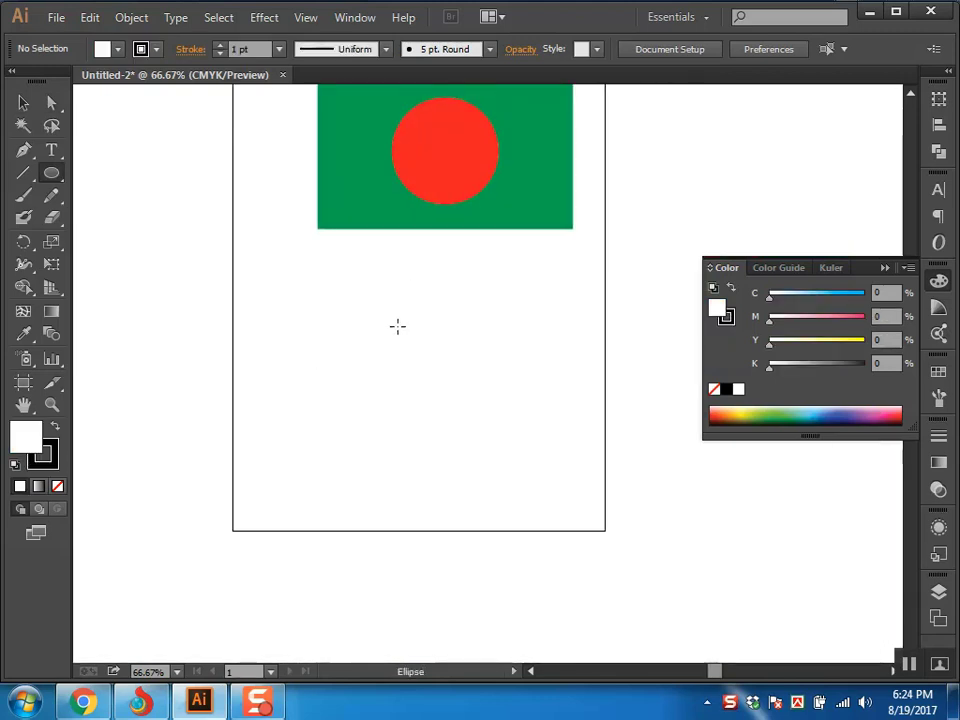
{"action": "mouse_move", "coordinate": [330, 313]}
{"action": "left_mouse_down"}
{"action": "mouse_move", "coordinate": [392, 379]}
{"action": "mouse_move", "coordinate": [493, 459]}
{"action": "mouse_move", "coordinate": [493, 493]}
{"action": "mouse_move", "coordinate": [579, 448]}
{"action": "left_mouse_up"}
{"action": "key", "text": "a"}
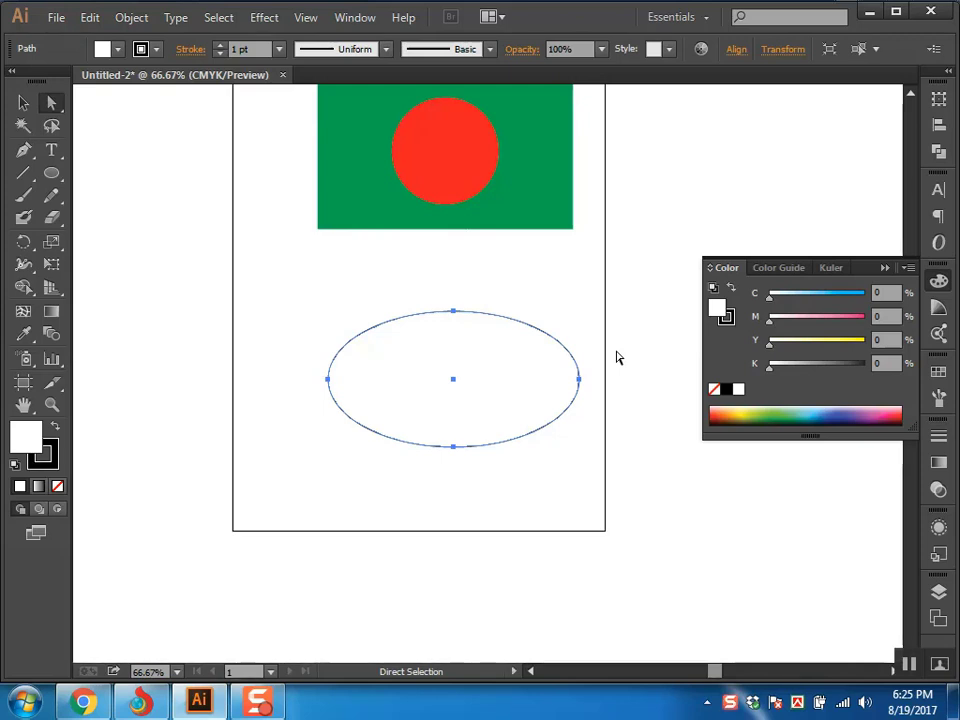
Set the fill to Y 100% with nothing selected, and add Y 100% to the ellipse's black stroke.
{"action": "left_click", "coordinate": [648, 282]}
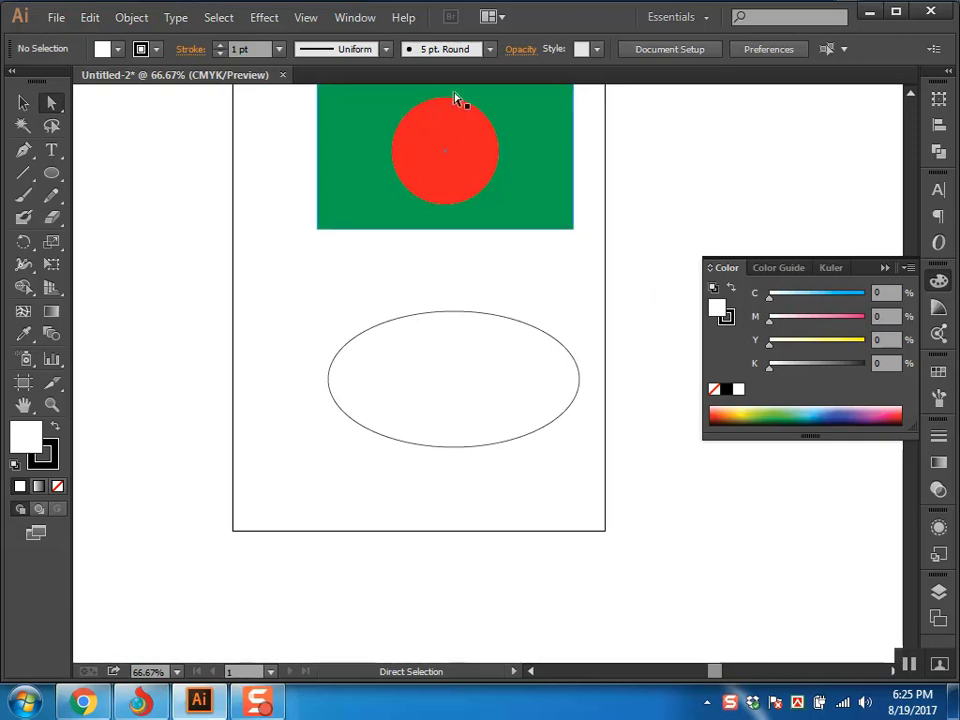
{"action": "left_click_drag", "start_coordinate": [789, 345], "coordinate": [922, 410]}
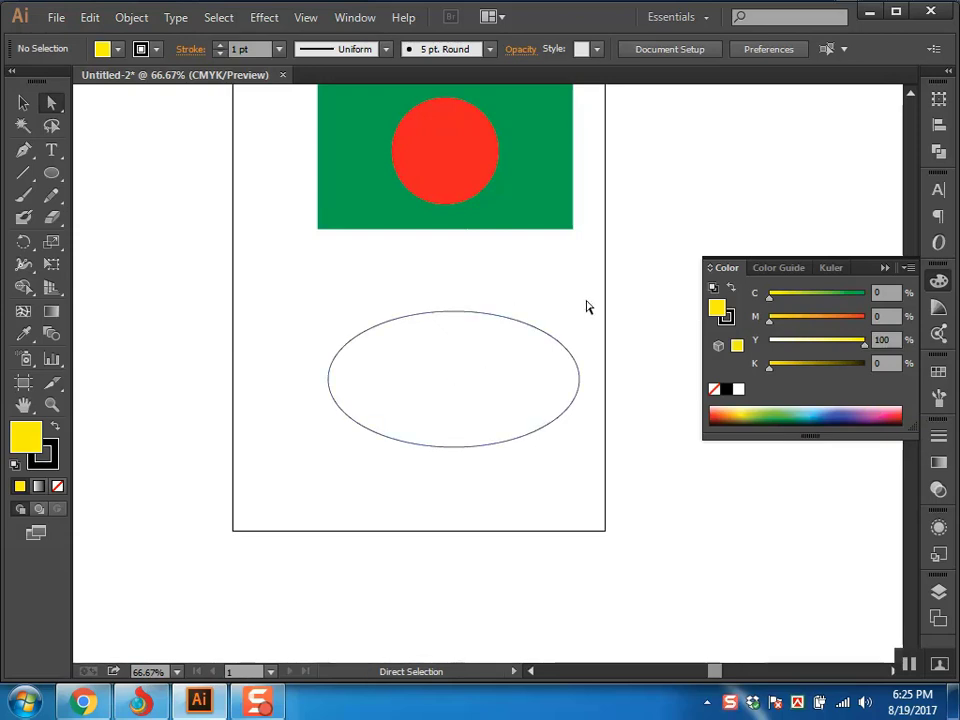
{"action": "left_click", "coordinate": [23, 102]}
{"action": "left_click", "coordinate": [501, 439]}
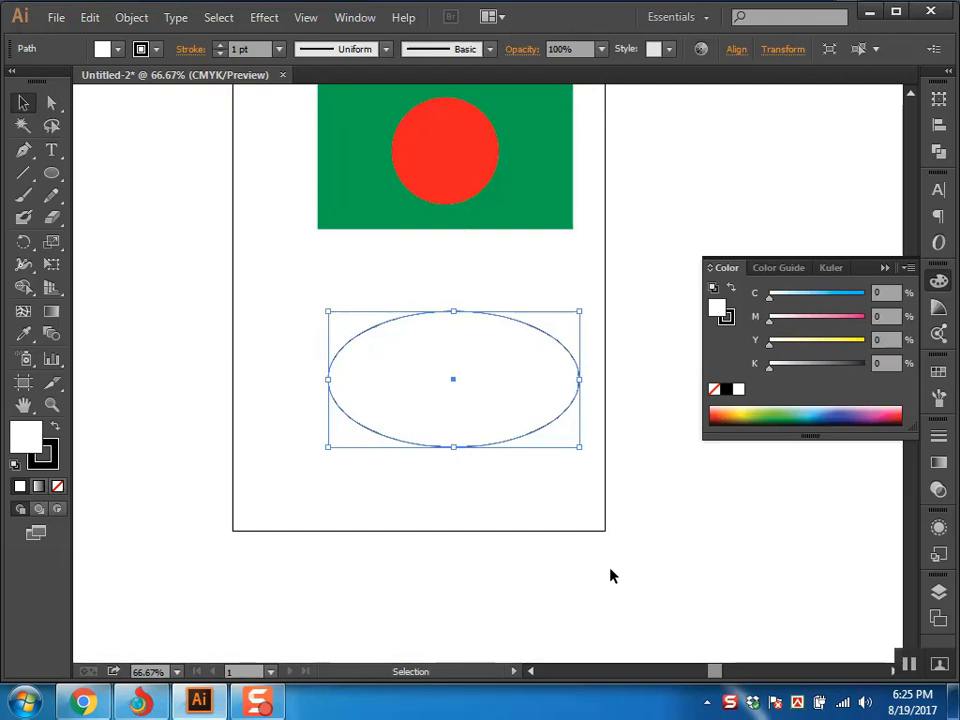
{"action": "key", "text": "x"}
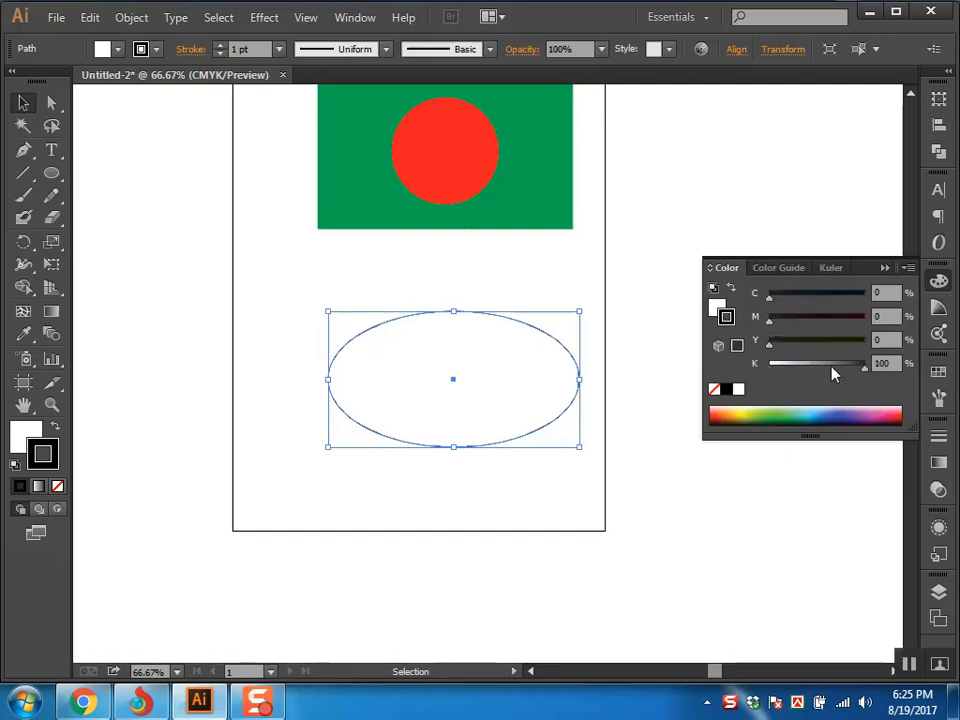
{"action": "left_click_drag", "start_coordinate": [797, 345], "coordinate": [926, 340]}
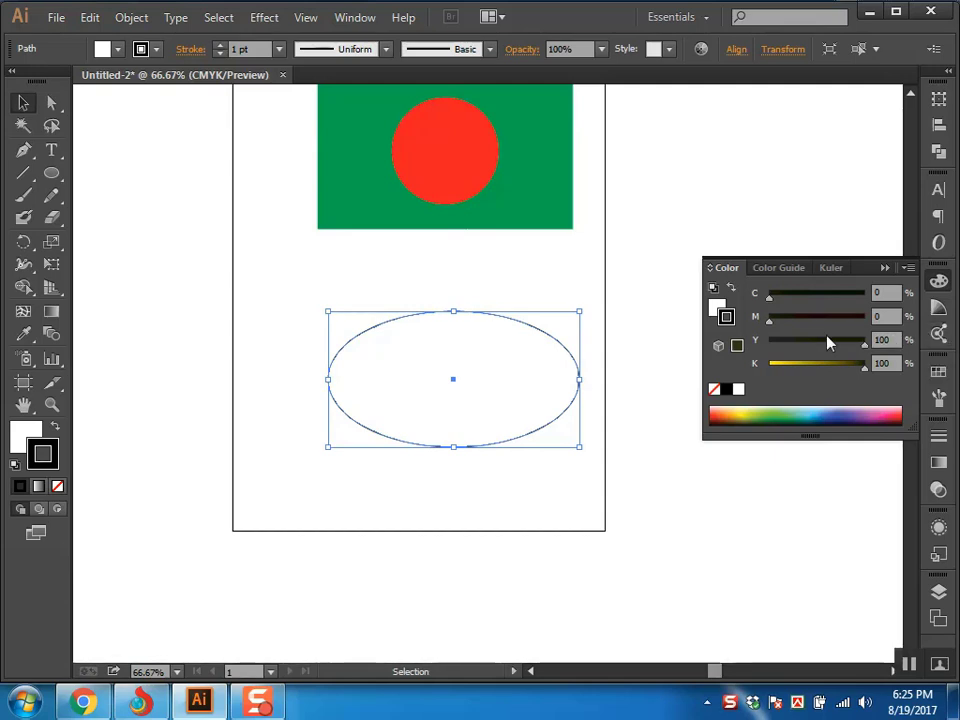
Fill the ellipse yellow with Y 100% and make its stroke red with M 100%, Y 100% and K 0%.
{"action": "left_click", "coordinate": [715, 312]}
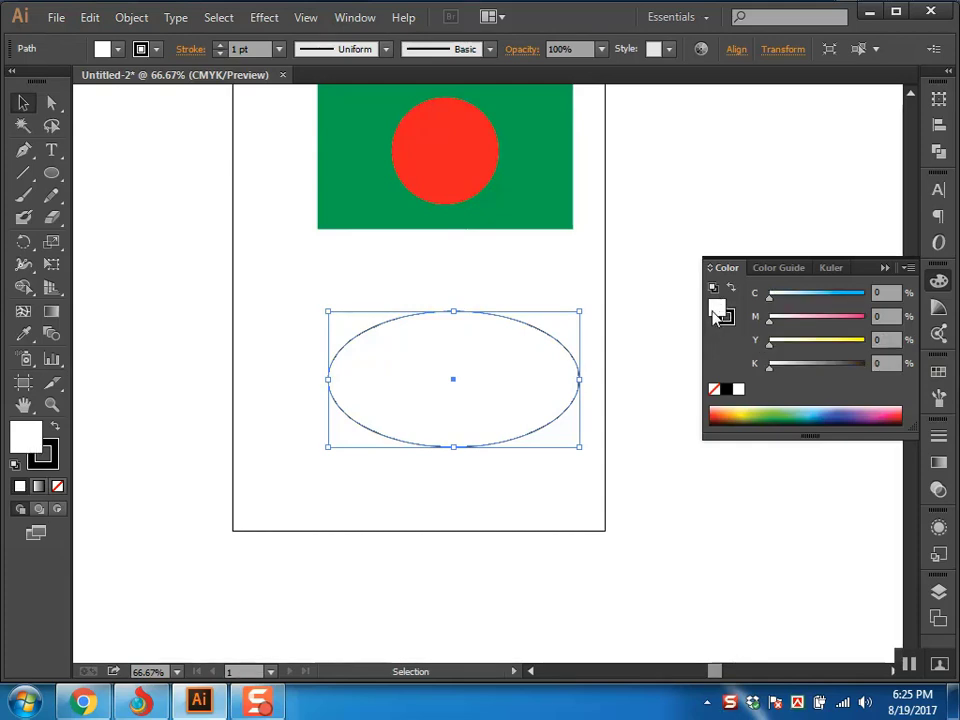
{"action": "left_click_drag", "start_coordinate": [798, 344], "coordinate": [866, 344]}
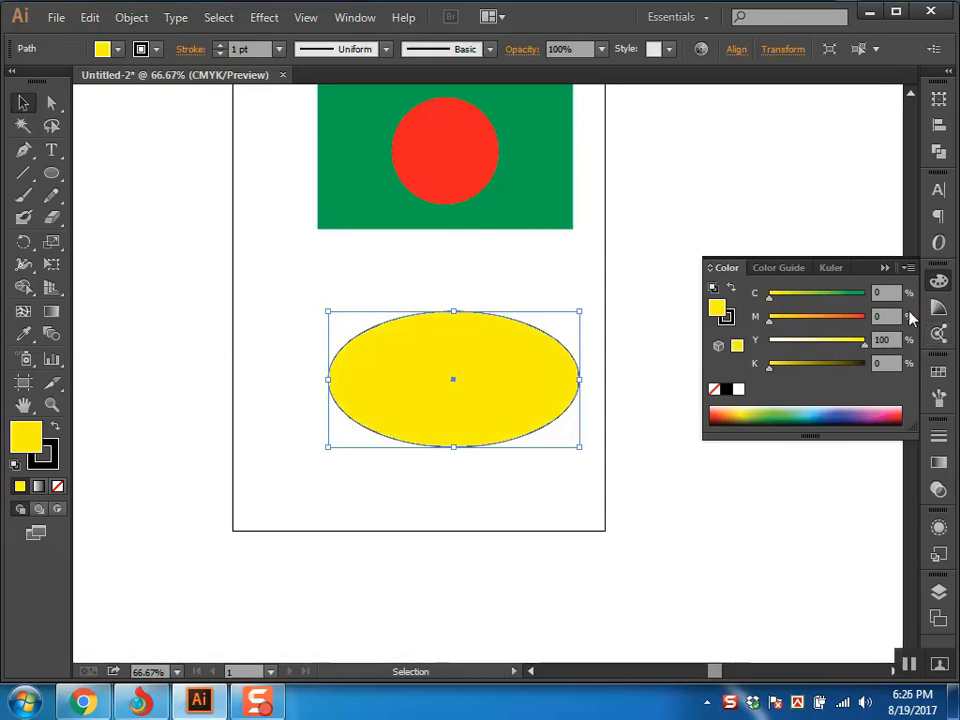
{"action": "left_click", "coordinate": [727, 319]}
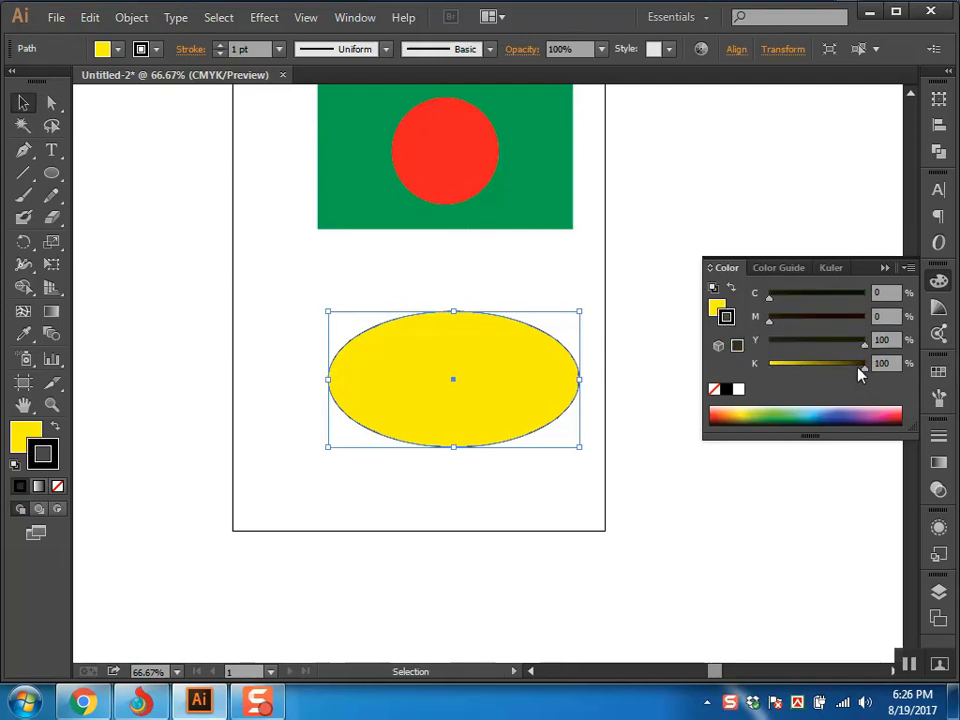
{"action": "left_click_drag", "start_coordinate": [862, 365], "coordinate": [765, 364]}
{"action": "left_click_drag", "start_coordinate": [769, 320], "coordinate": [920, 322]}
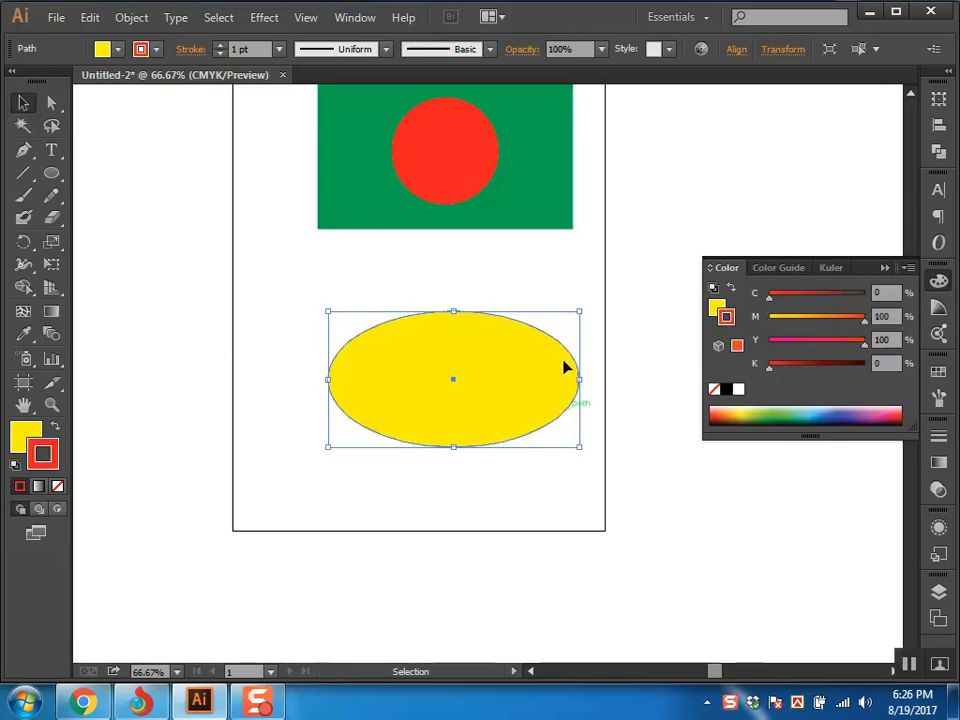
{"action": "left_click", "coordinate": [569, 292]}
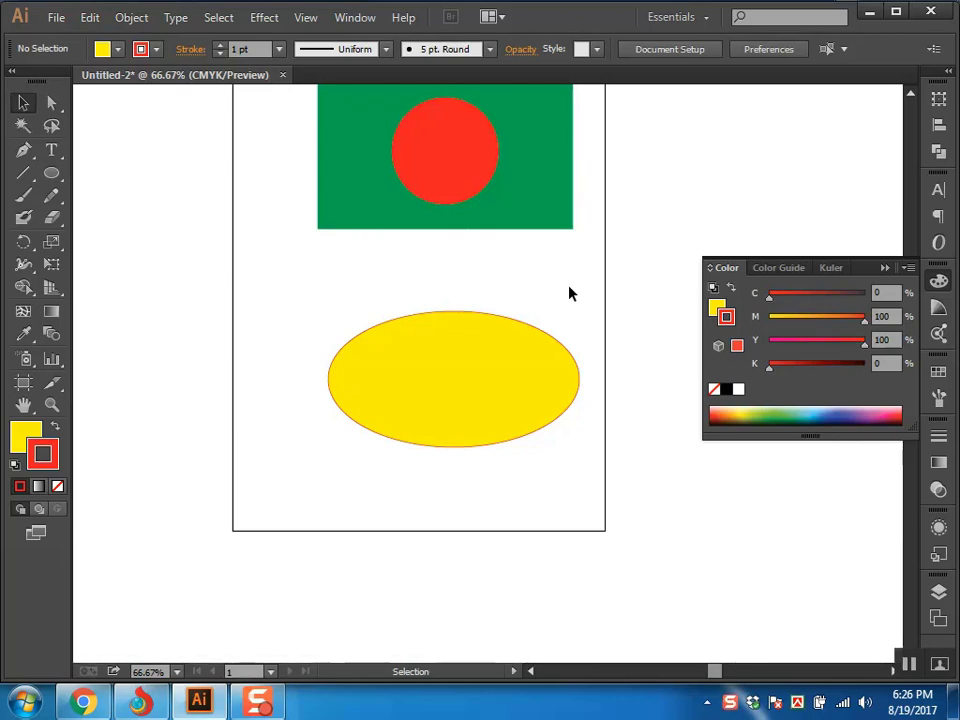
Delete the yellow ellipse below the flag and fit the artboard in the window.
{"action": "left_click", "coordinate": [531, 343]}
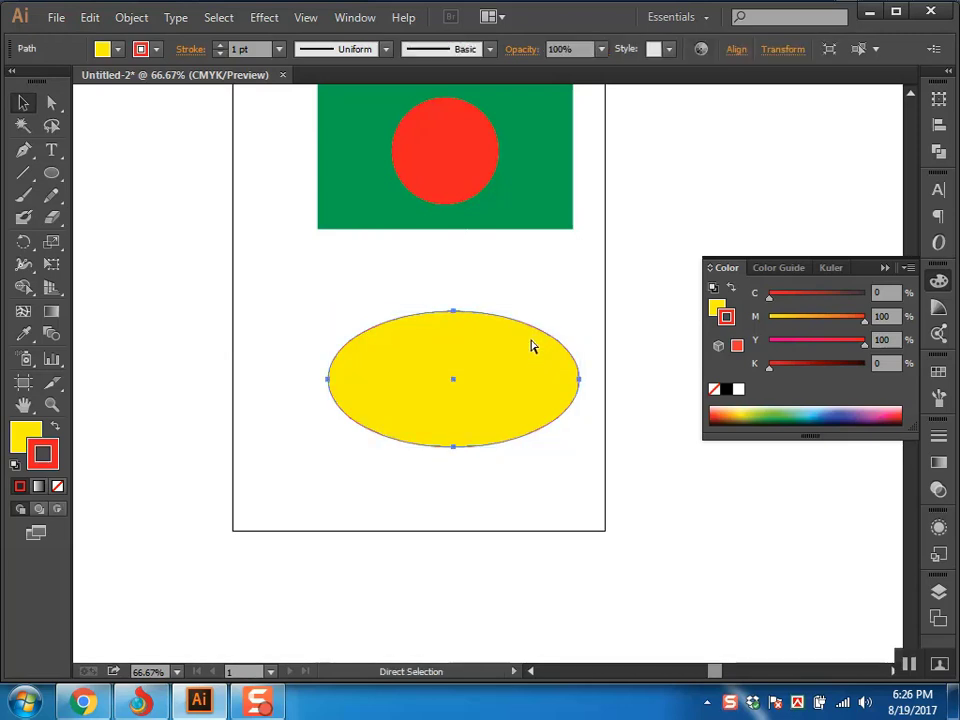
{"action": "key", "text": "Delete"}
{"action": "key", "text": "ctrl+0"}
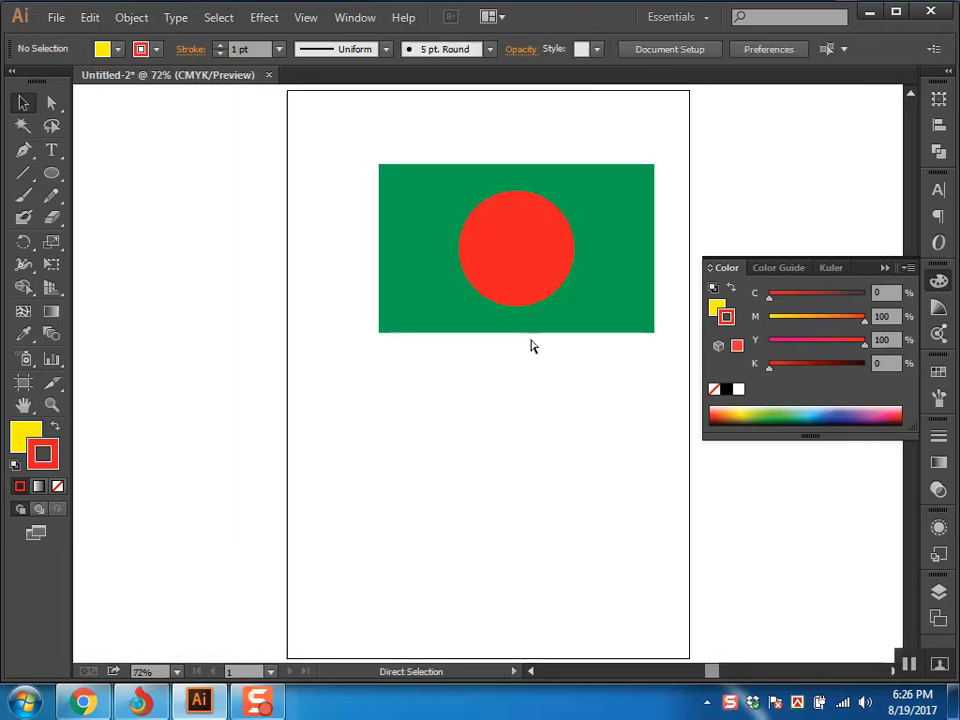
Pan the view to the blank area below the flag and fit the artboard in the window again, repeating both.
{"action": "left_click_drag", "start_coordinate": [555, 414], "coordinate": [525, 351]}
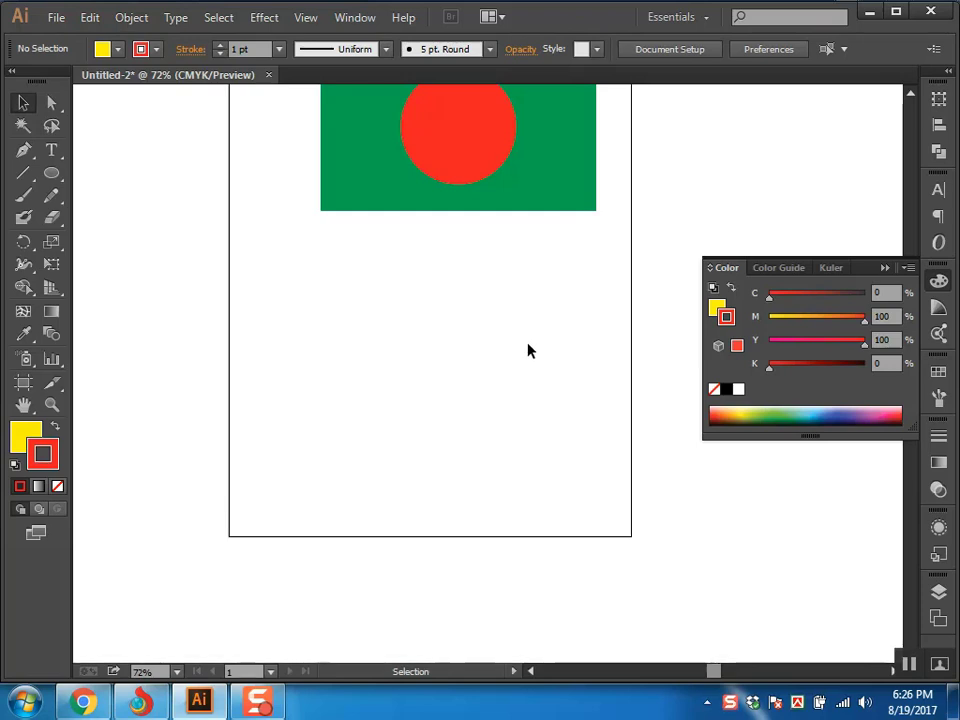
{"action": "key", "text": "ctrl+0"}
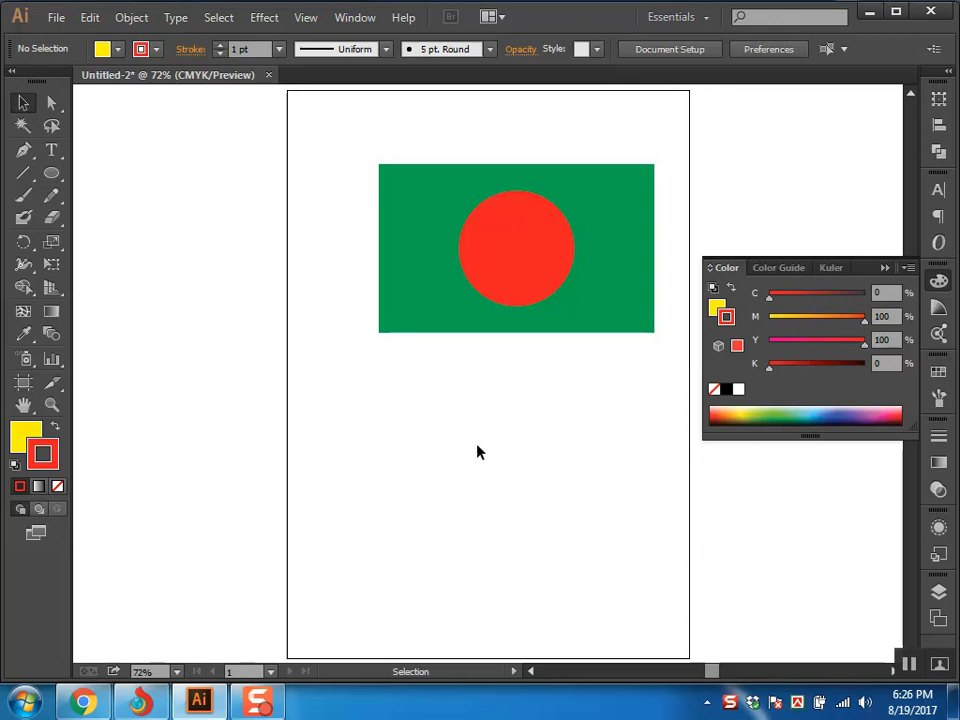
{"action": "key", "text": "space"}
{"action": "left_click_drag", "start_coordinate": [476, 454], "coordinate": [344, 347]}
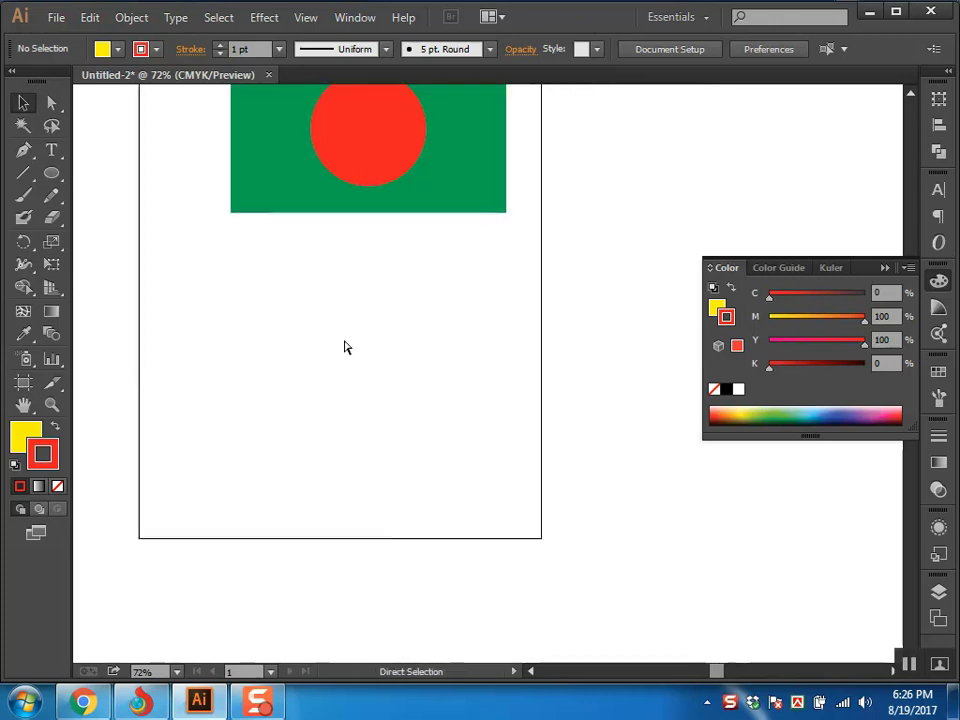
{"action": "key", "text": "ctrl+0"}
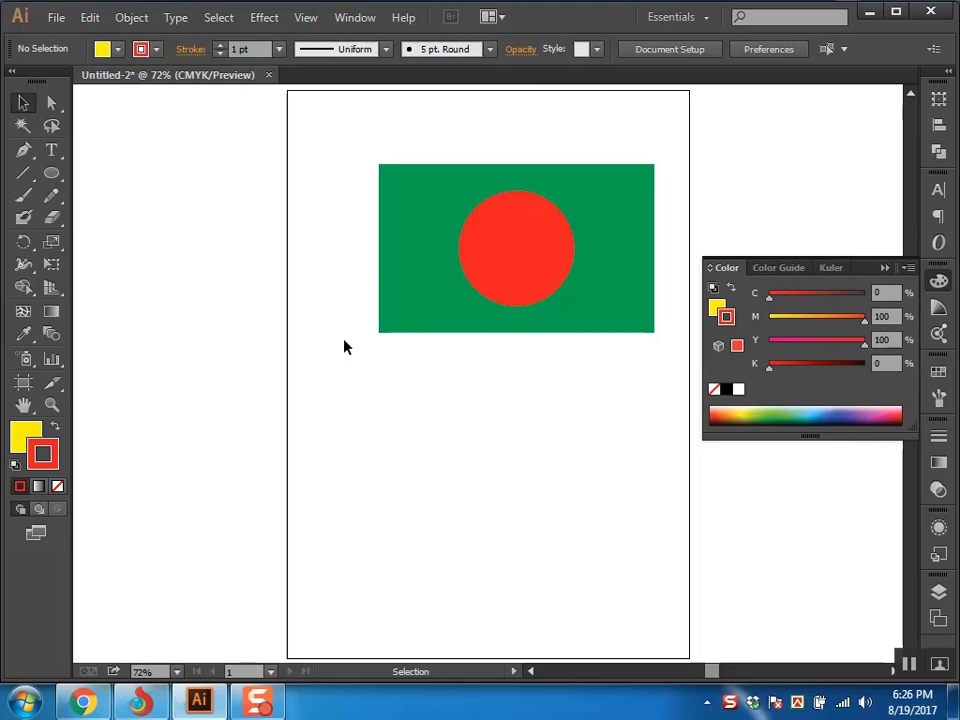
{"action": "left_click", "coordinate": [309, 20]}
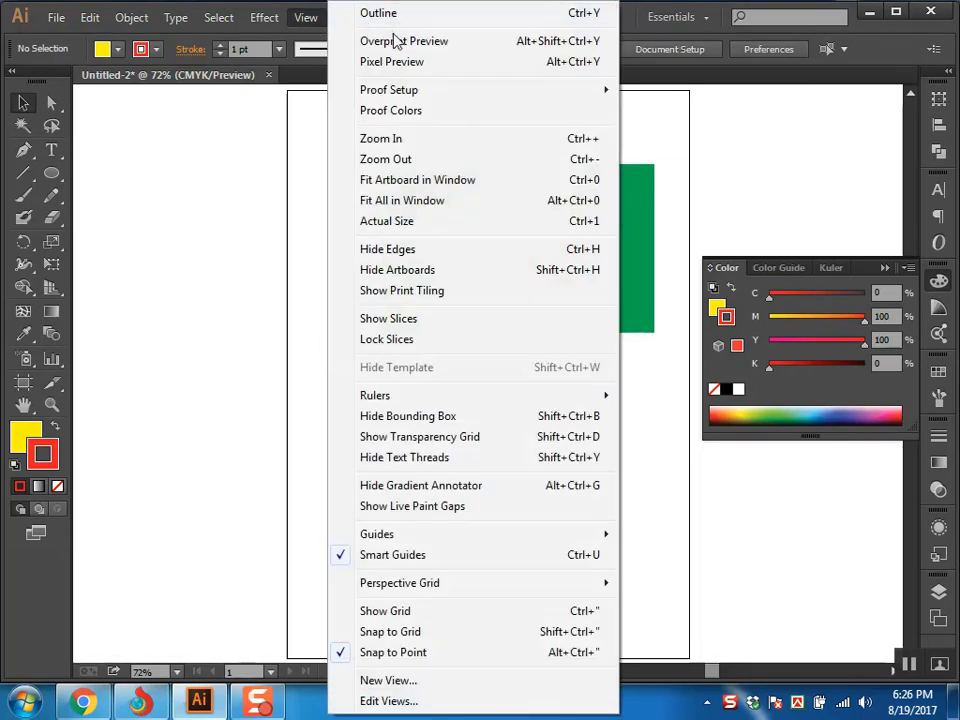
{"action": "left_click", "coordinate": [404, 187]}
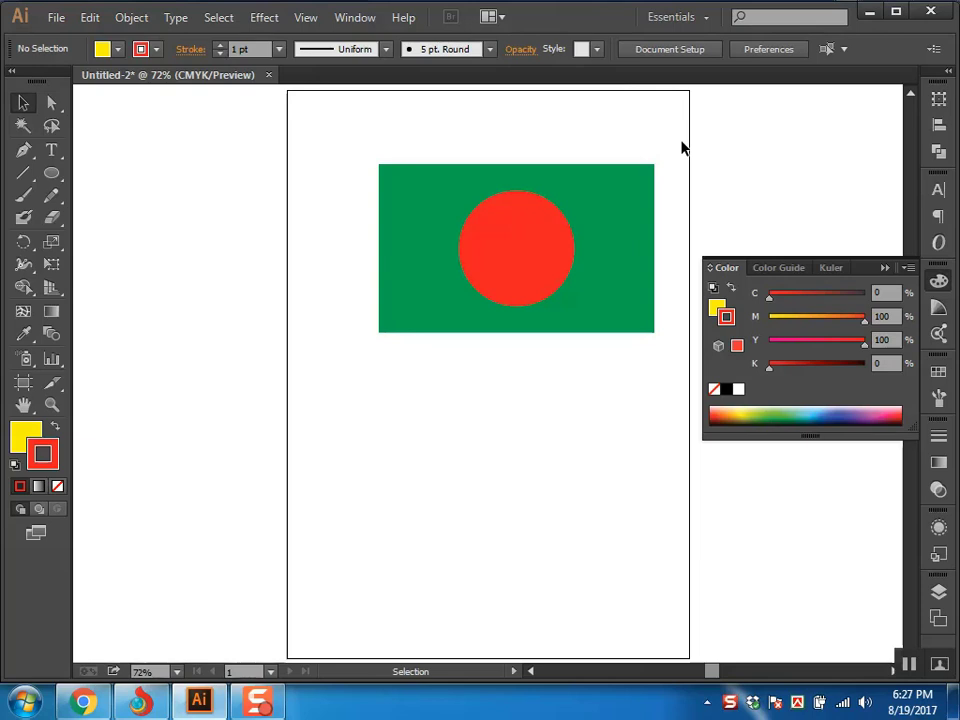
Pan the view to the empty canvas area to the right of the artboard.
{"action": "key", "text": "ctrl"}
{"action": "key", "text": "space"}
{"action": "left_click_drag", "start_coordinate": [591, 277], "coordinate": [268, 259]}
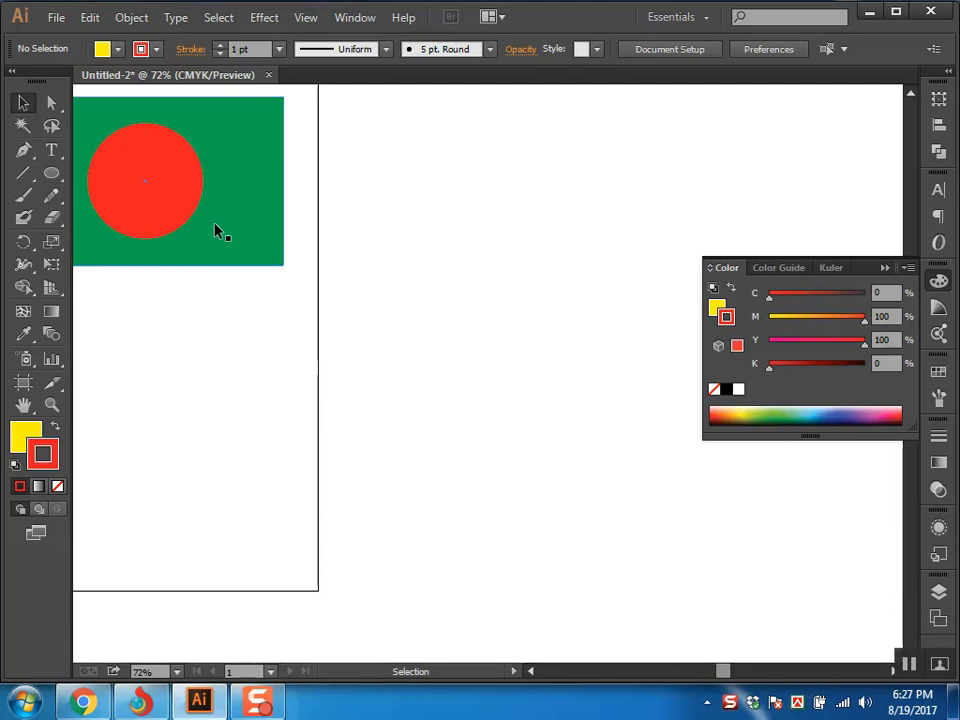
Fit the artboard in the window and export the flag to the Desktop as a JPEG named BD Flag.
{"action": "key", "text": "ctrl+0"}
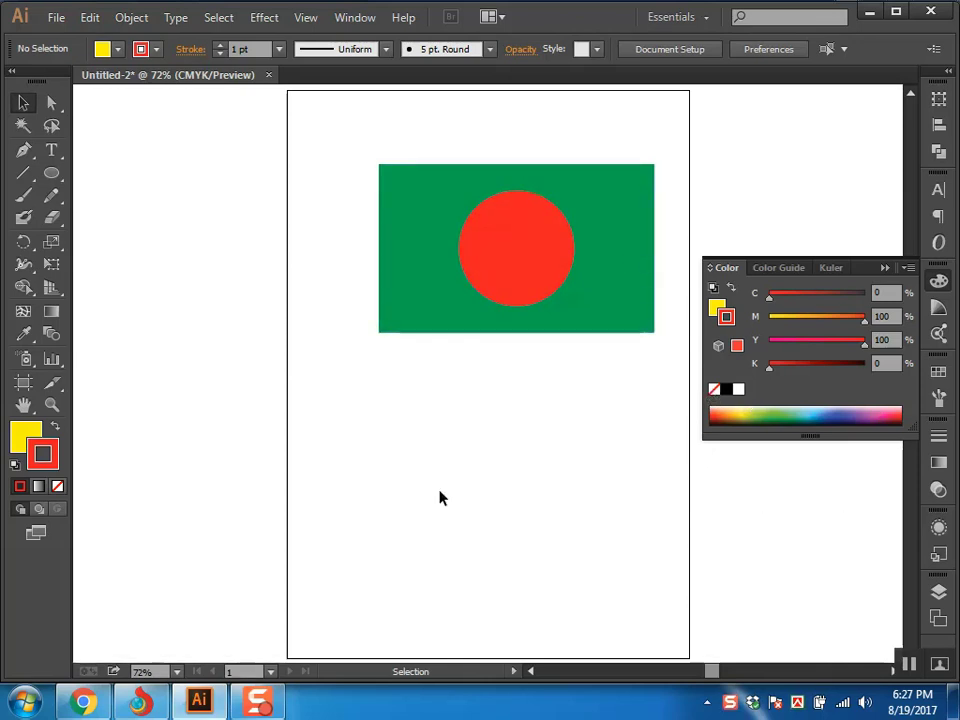
{"action": "left_click", "coordinate": [48, 27]}
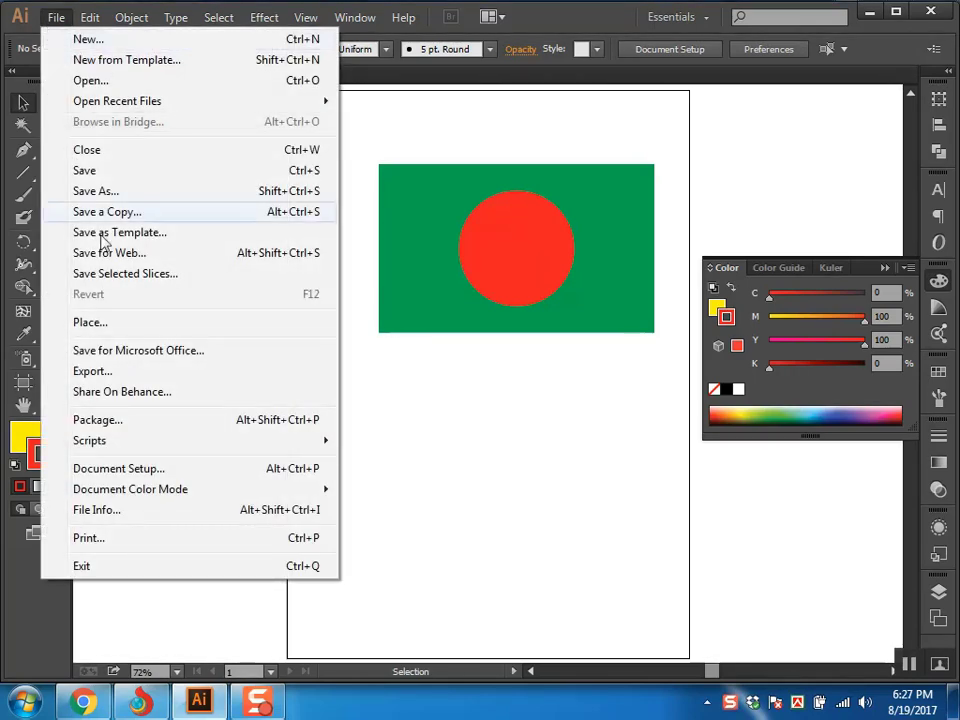
{"action": "left_click", "coordinate": [133, 380]}
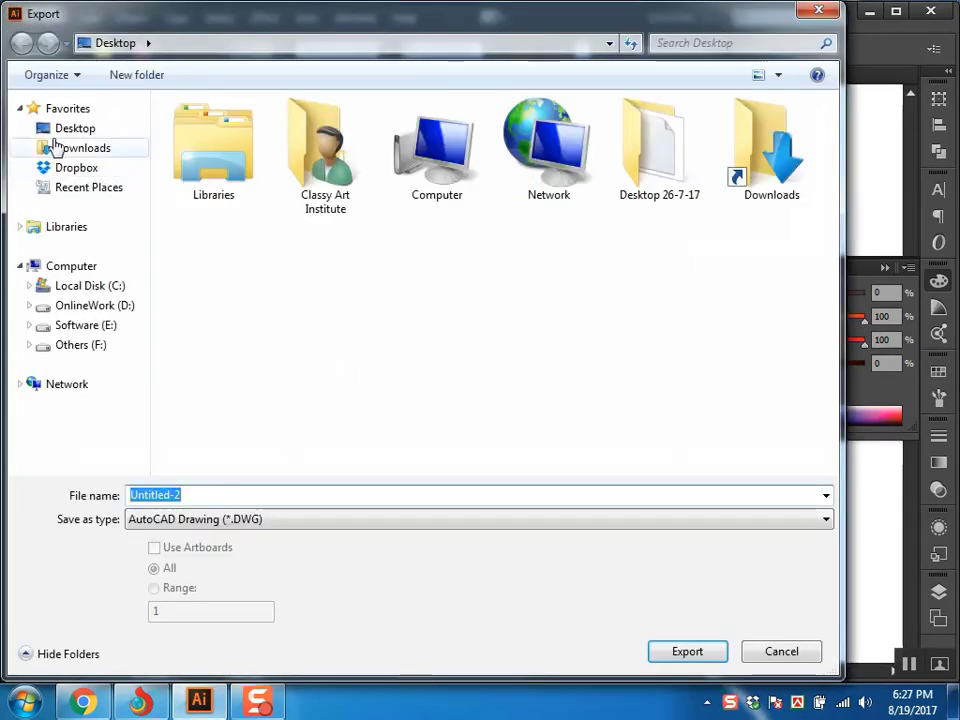
{"action": "left_click", "coordinate": [80, 131]}
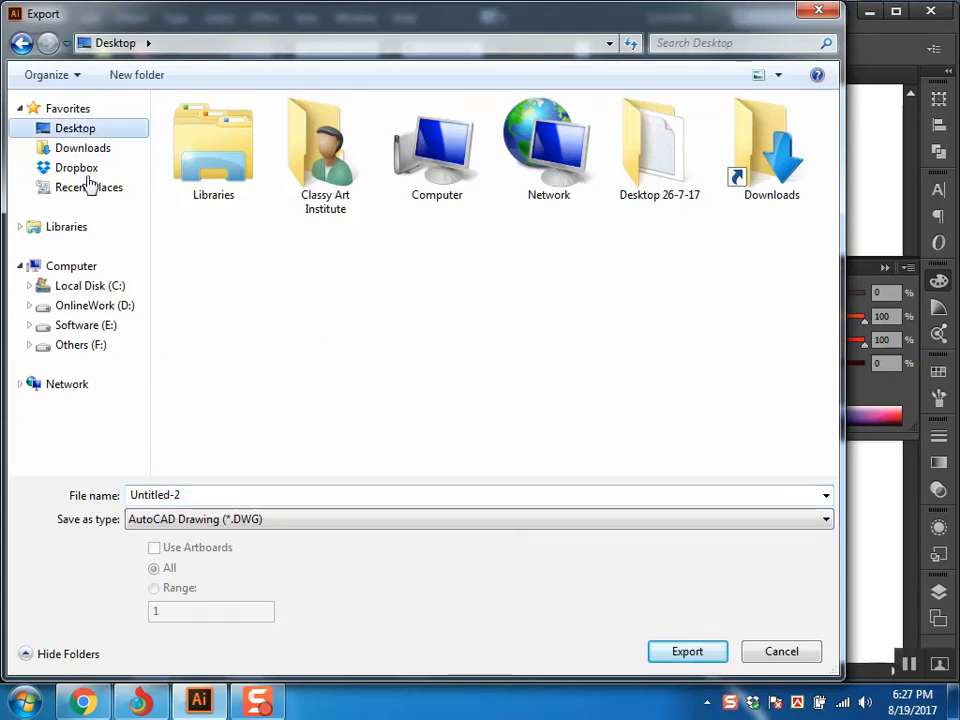
{"action": "left_click", "coordinate": [189, 495]}
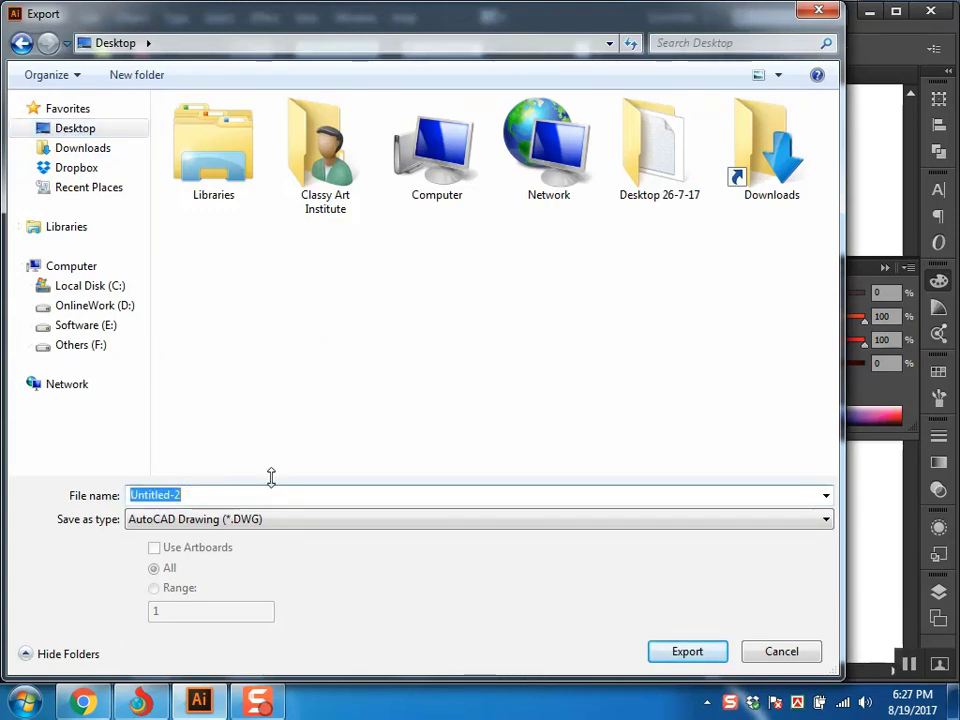
{"action": "type", "text": "BD Flag"}
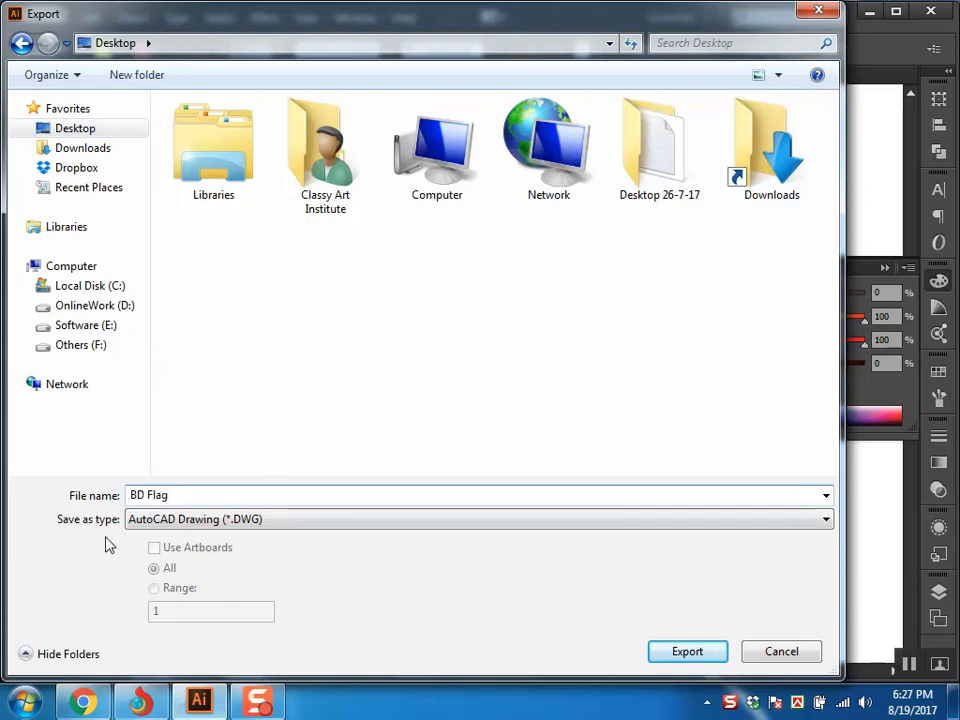
{"action": "left_click", "coordinate": [166, 522]}
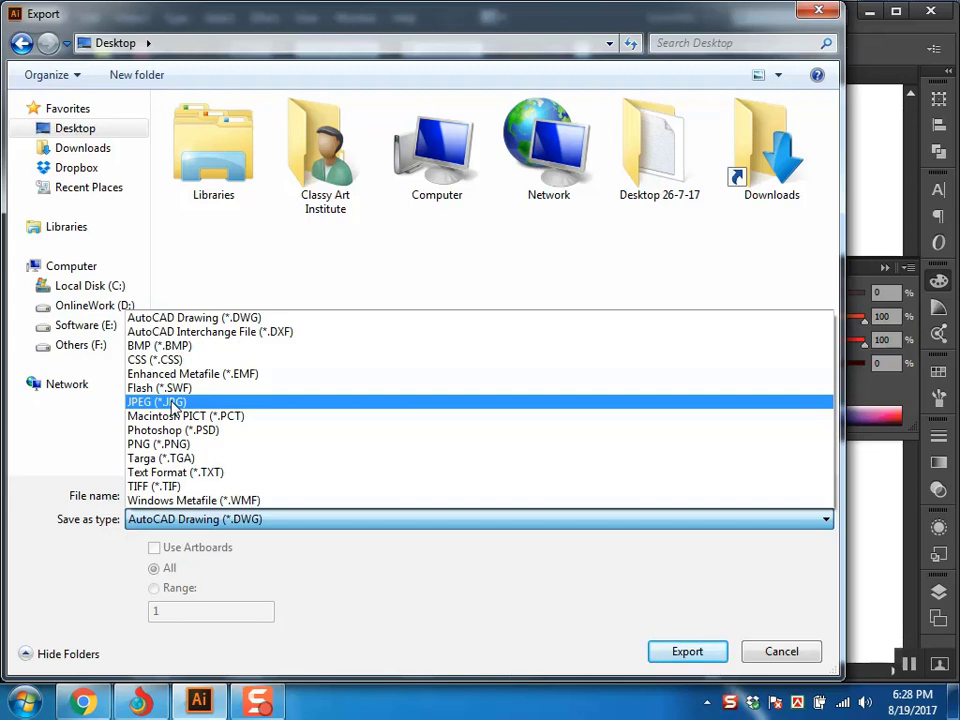
{"action": "left_click", "coordinate": [172, 402]}
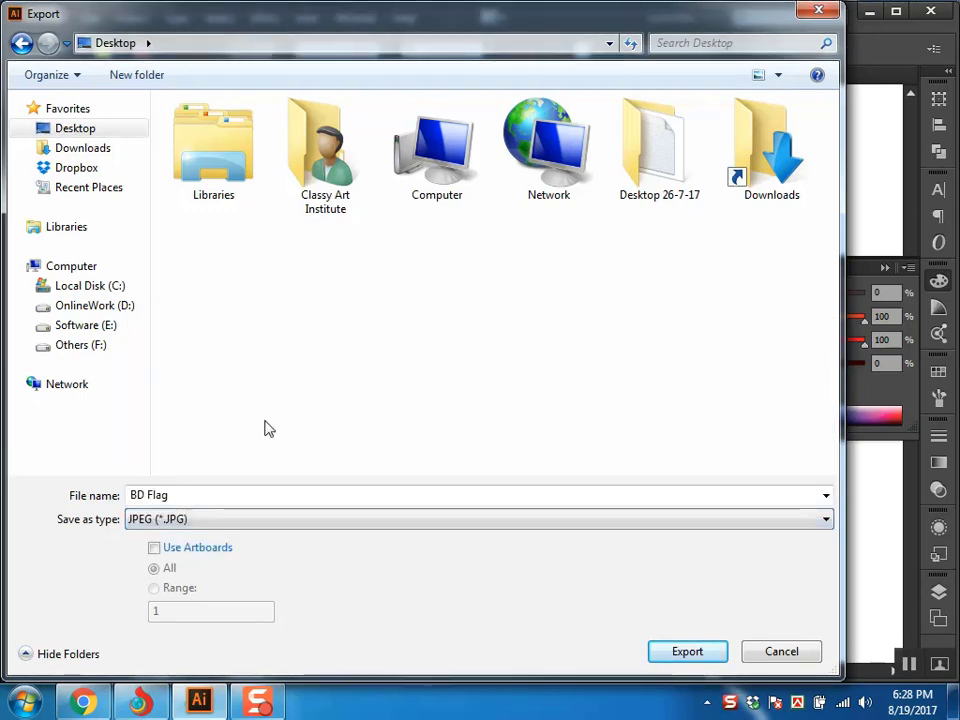
{"action": "left_click", "coordinate": [681, 651]}
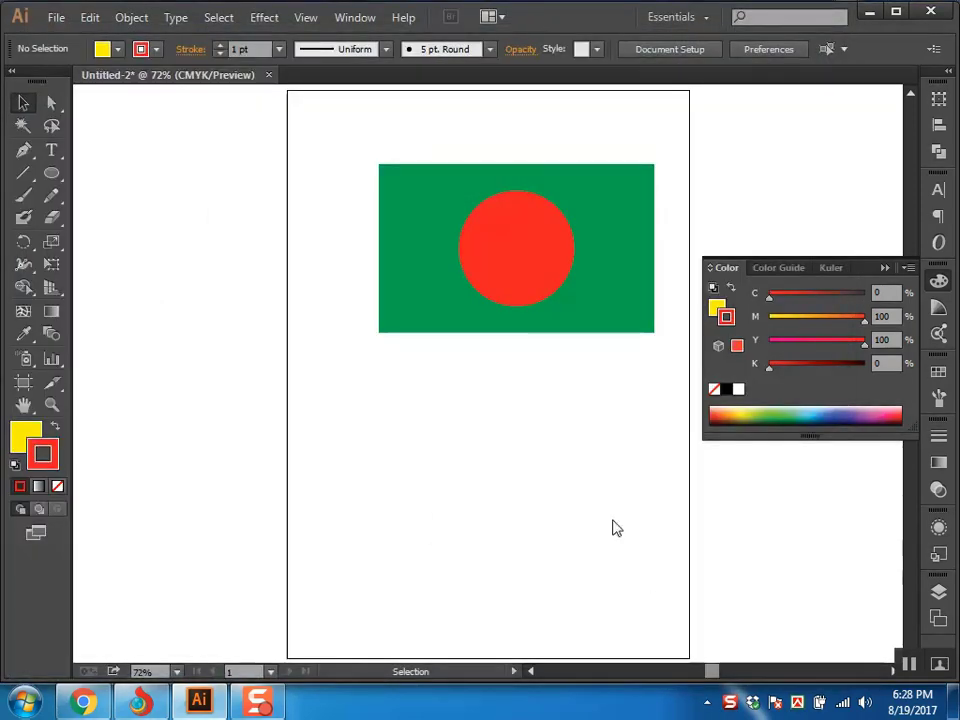
Set the JPEG quality to 10 (Maximum) and the resolution to High (300 ppi), keeping the CMYK color model, and confirm the export.
{"action": "left_click_drag", "start_coordinate": [686, 153], "coordinate": [502, 131]}
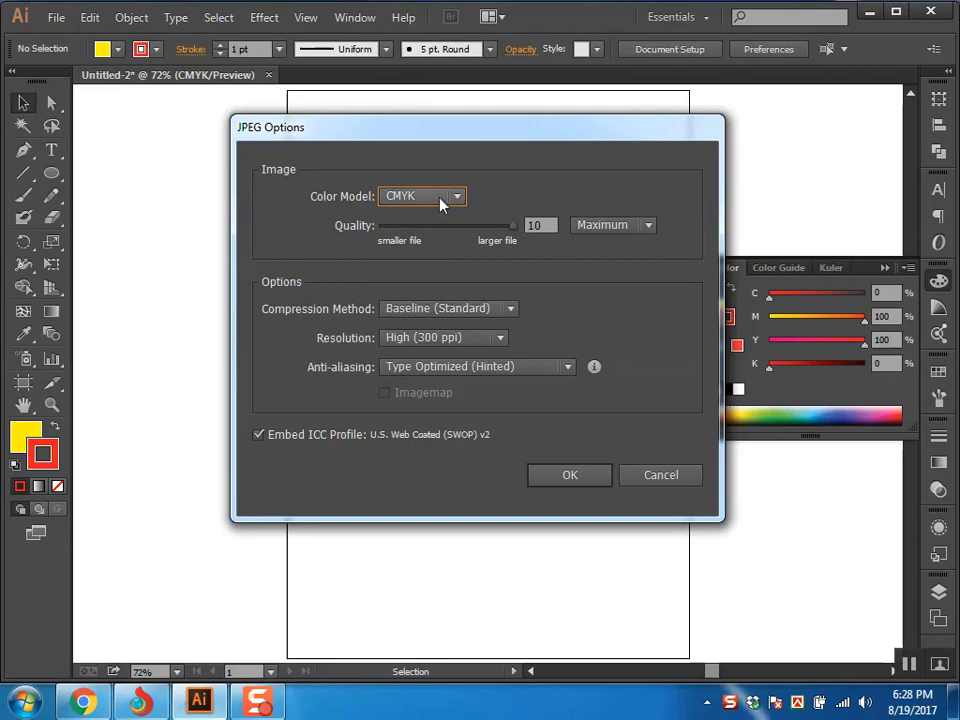
{"action": "left_click", "coordinate": [524, 227]}
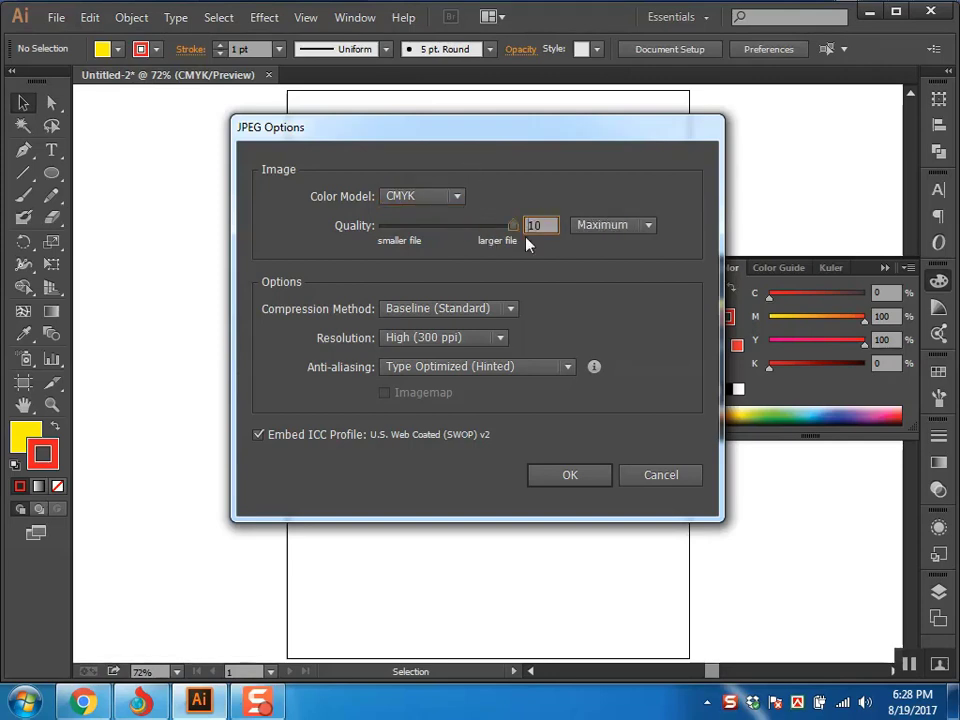
{"action": "left_click_drag", "start_coordinate": [512, 226], "coordinate": [453, 247]}
{"action": "left_click_drag", "start_coordinate": [461, 226], "coordinate": [581, 222]}
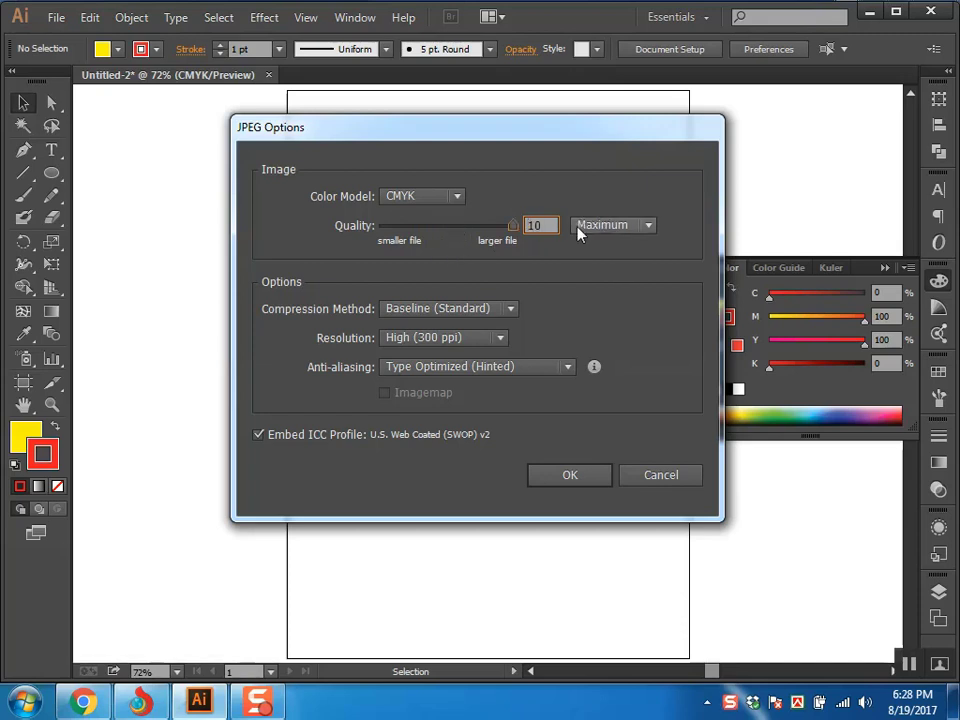
{"action": "left_click", "coordinate": [589, 232]}
{"action": "left_click", "coordinate": [611, 307]}
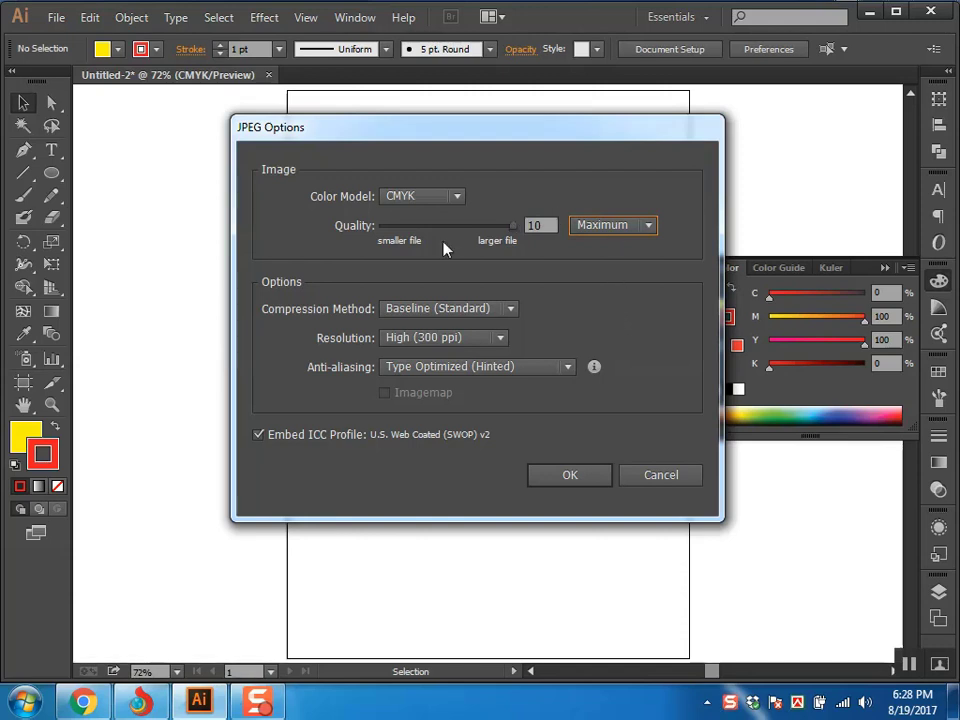
{"action": "left_click", "coordinate": [423, 343]}
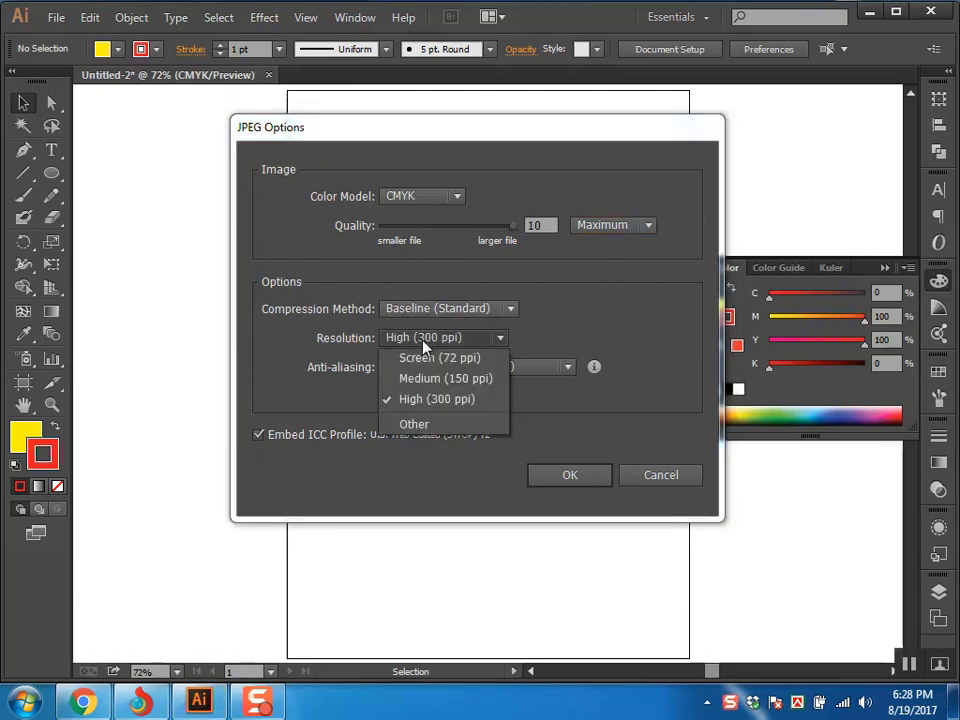
{"action": "left_click", "coordinate": [434, 400]}
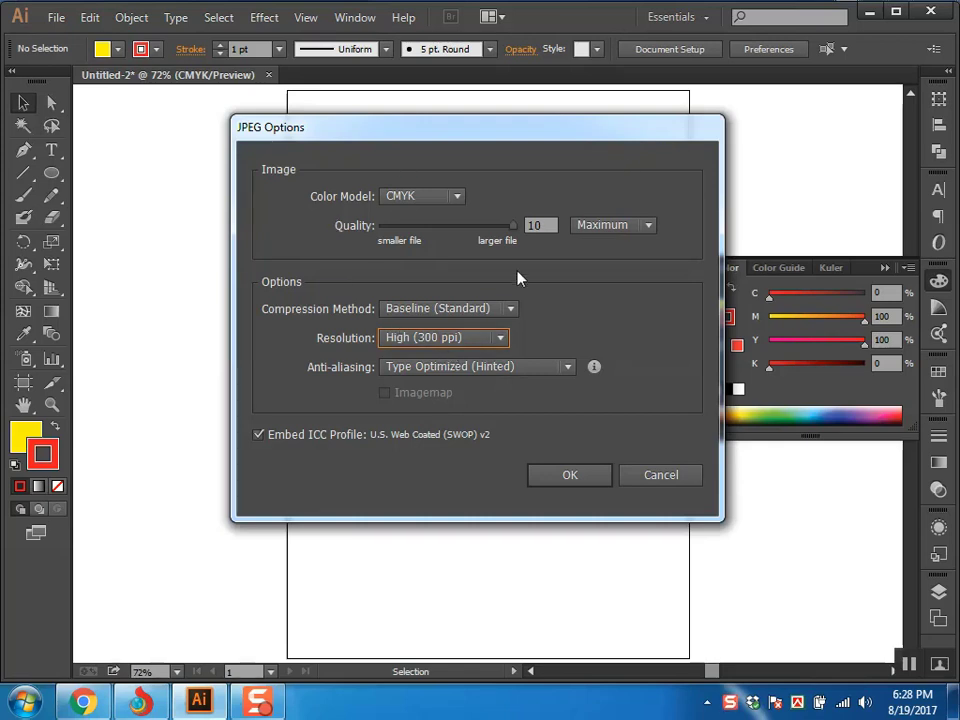
{"action": "left_click", "coordinate": [569, 475]}
On the Windows desktop, move the BD Flag image to an empty area and view it in Windows Photo Viewer, closing the viewer when done.
{"action": "left_click", "coordinate": [869, 11]}
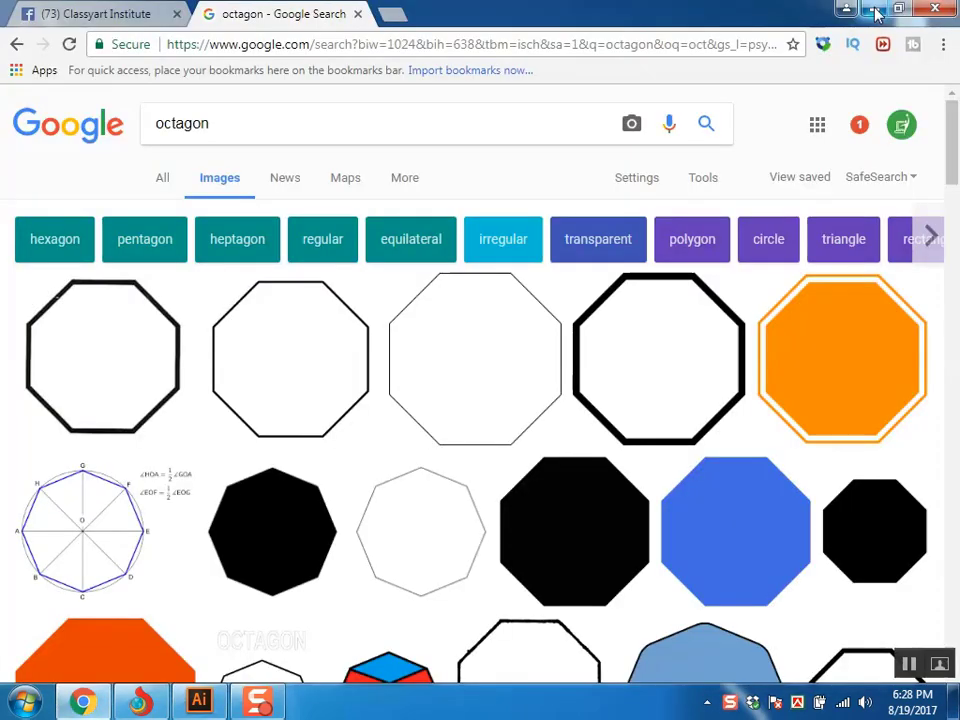
{"action": "left_click", "coordinate": [872, 9]}
{"action": "left_click_drag", "start_coordinate": [133, 50], "coordinate": [767, 232]}
{"action": "right_click", "coordinate": [767, 232]}
{"action": "left_click", "coordinate": [750, 136]}
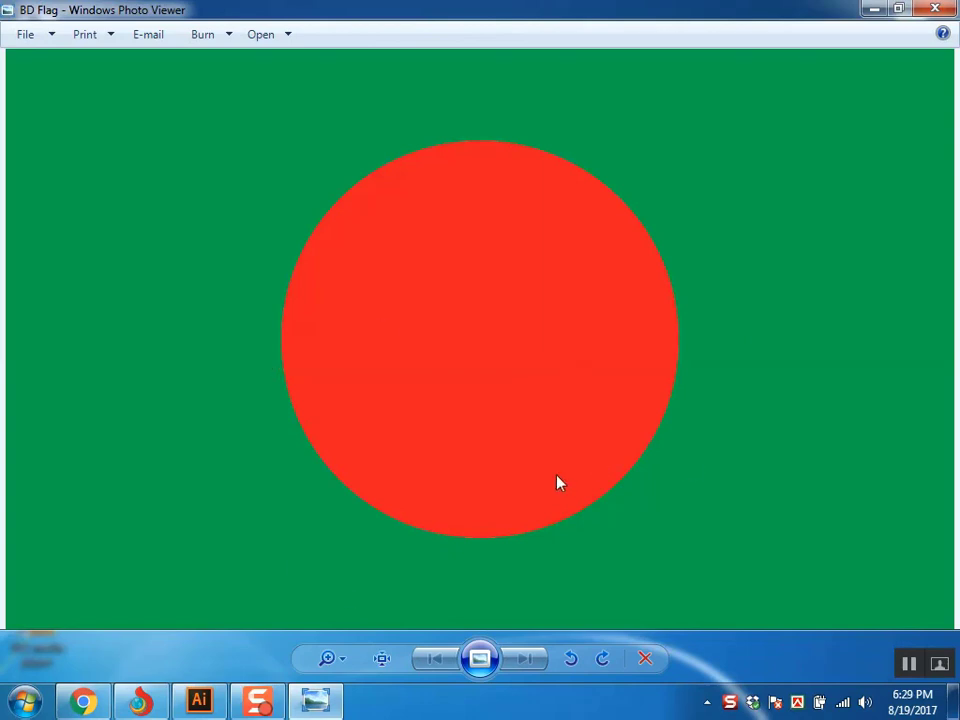
{"action": "left_click", "coordinate": [936, 9]}
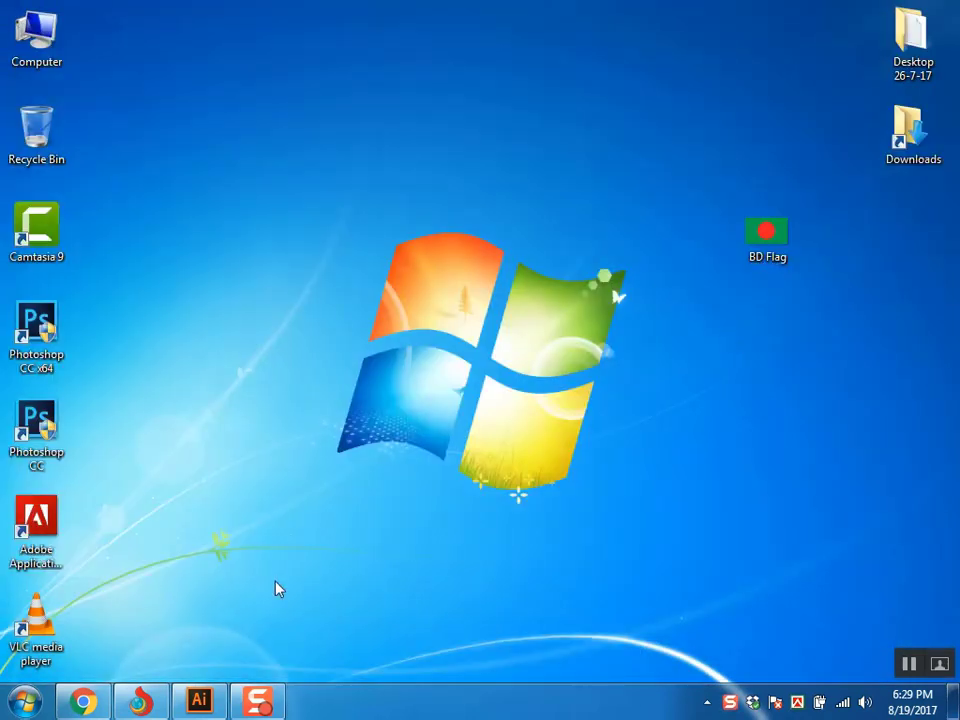
Switch to Chrome and open the Classyart Institute group's discussion page on Facebook.
{"action": "left_click", "coordinate": [100, 703]}
{"action": "left_click", "coordinate": [84, 10]}
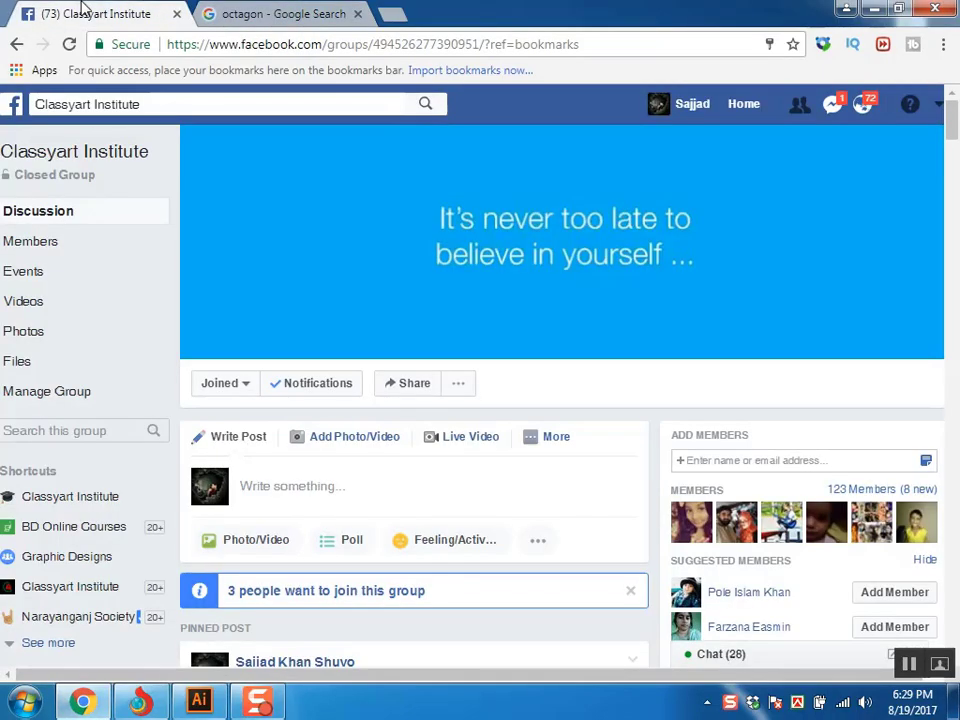
{"action": "left_click", "coordinate": [48, 506]}
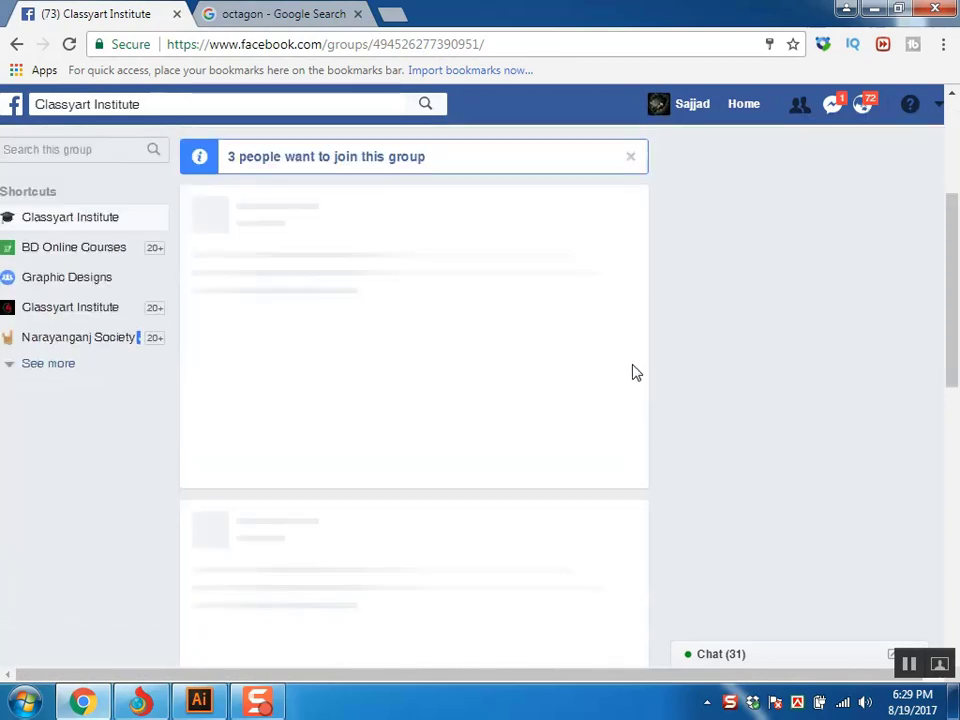
{"action": "scroll", "coordinate": [660, 390], "scroll_direction": "up", "scroll_amount": 1}
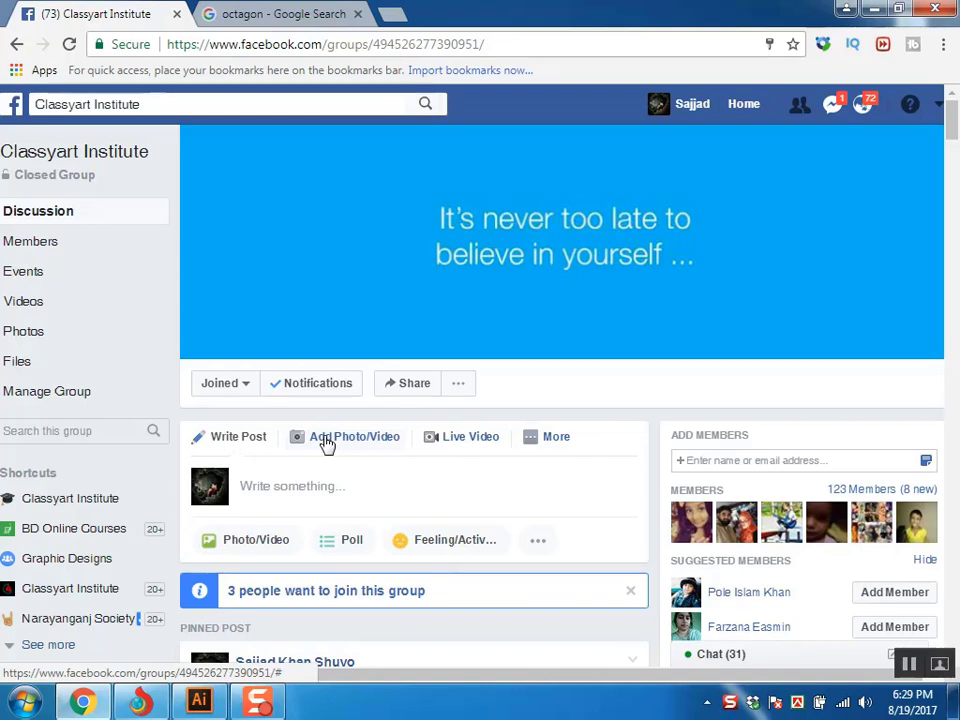
Select BD Flag from the Desktop as a photo upload for the group, but dismiss the upload without posting.
{"action": "left_click", "coordinate": [325, 440]}
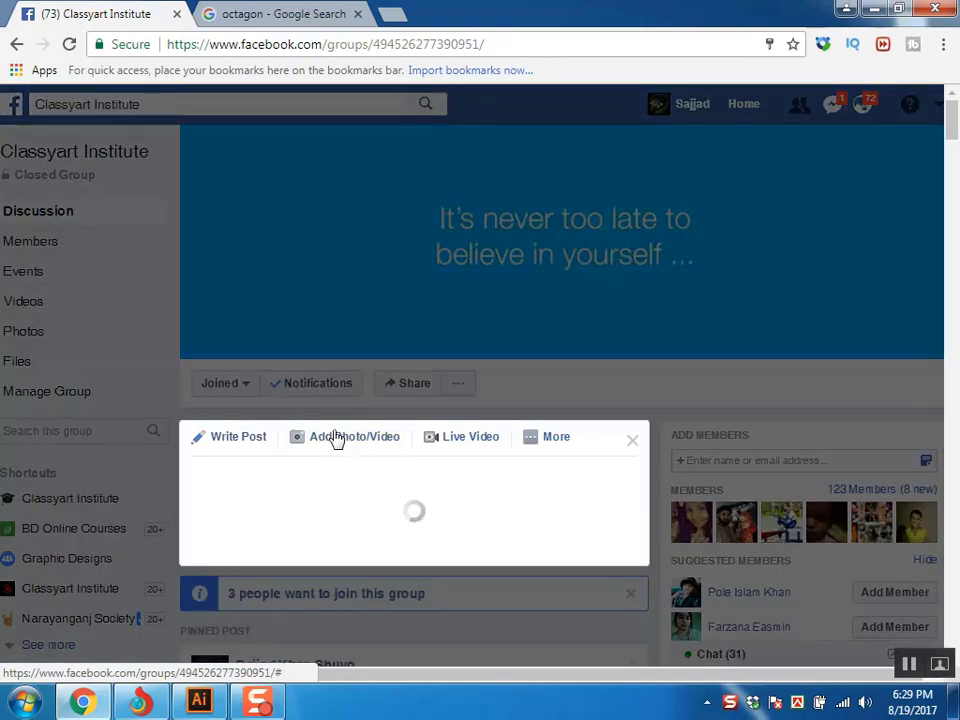
{"action": "left_click", "coordinate": [272, 519]}
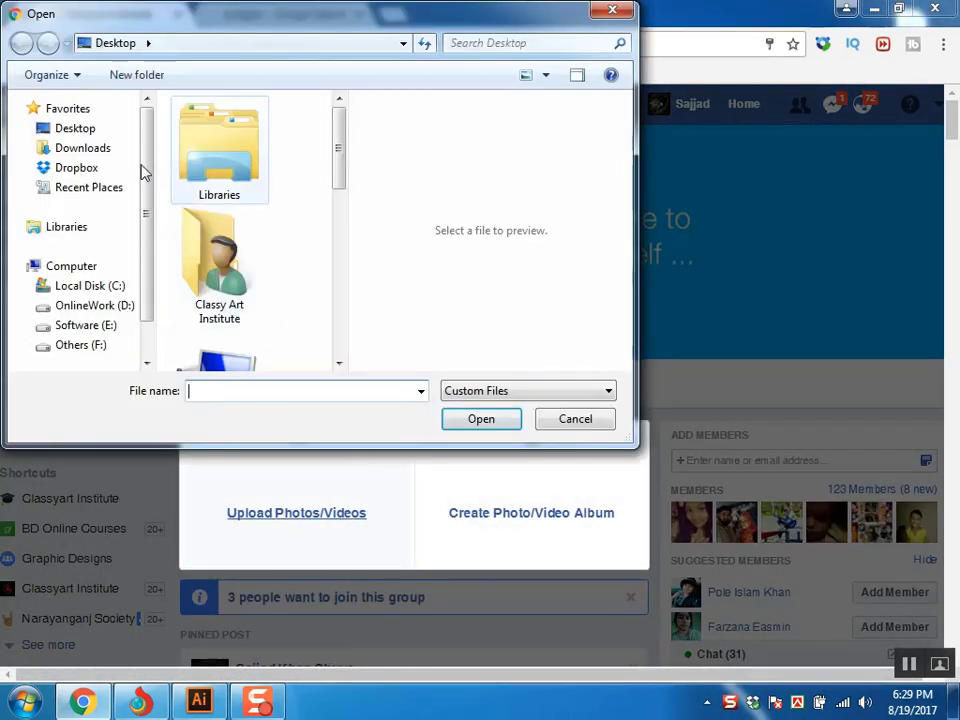
{"action": "left_click", "coordinate": [75, 130]}
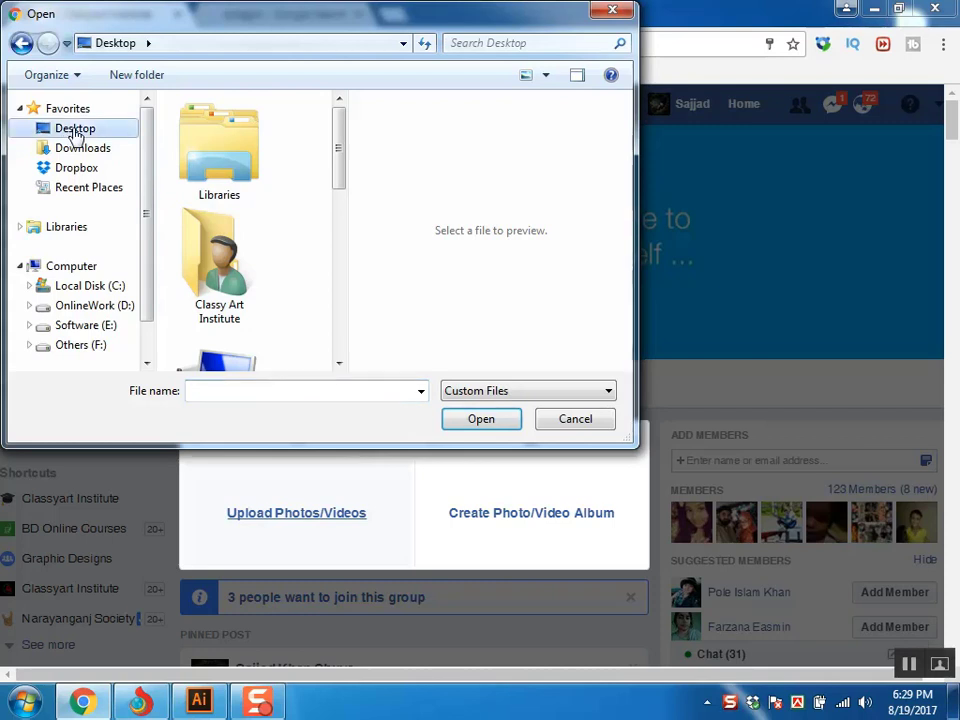
{"action": "left_click_drag", "start_coordinate": [338, 155], "coordinate": [325, 375]}
{"action": "left_click", "coordinate": [255, 240]}
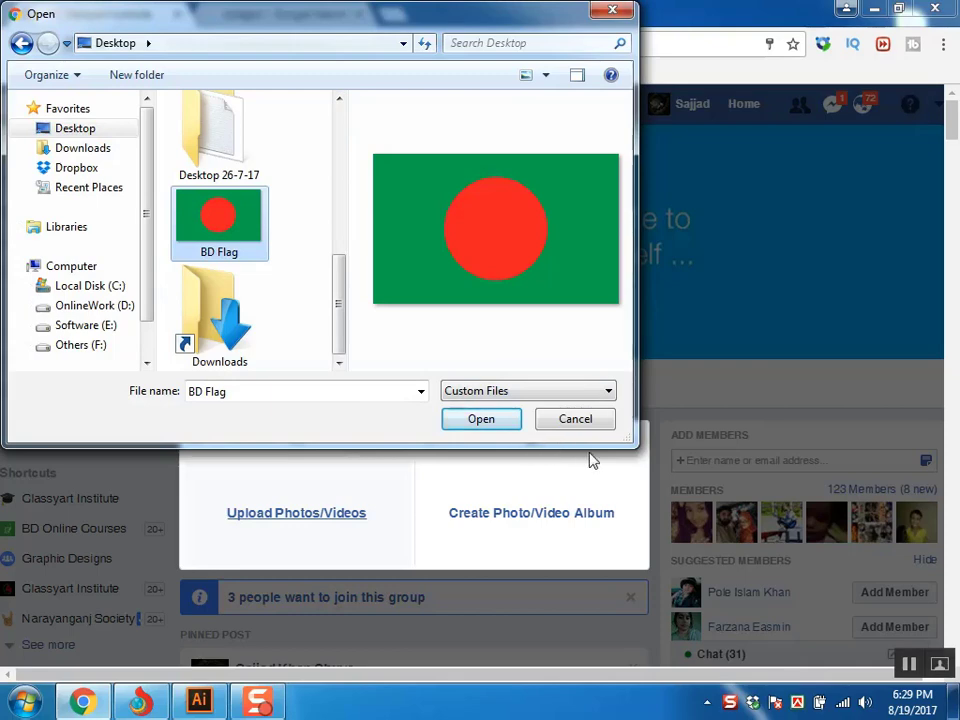
{"action": "left_click", "coordinate": [577, 419]}
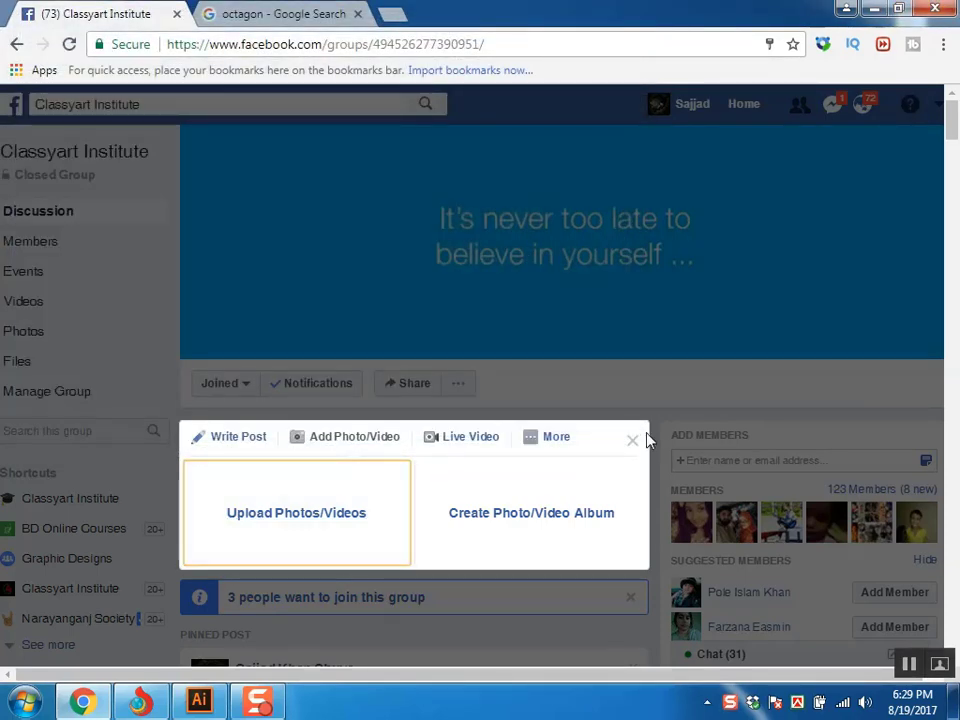
{"action": "left_click", "coordinate": [633, 441]}
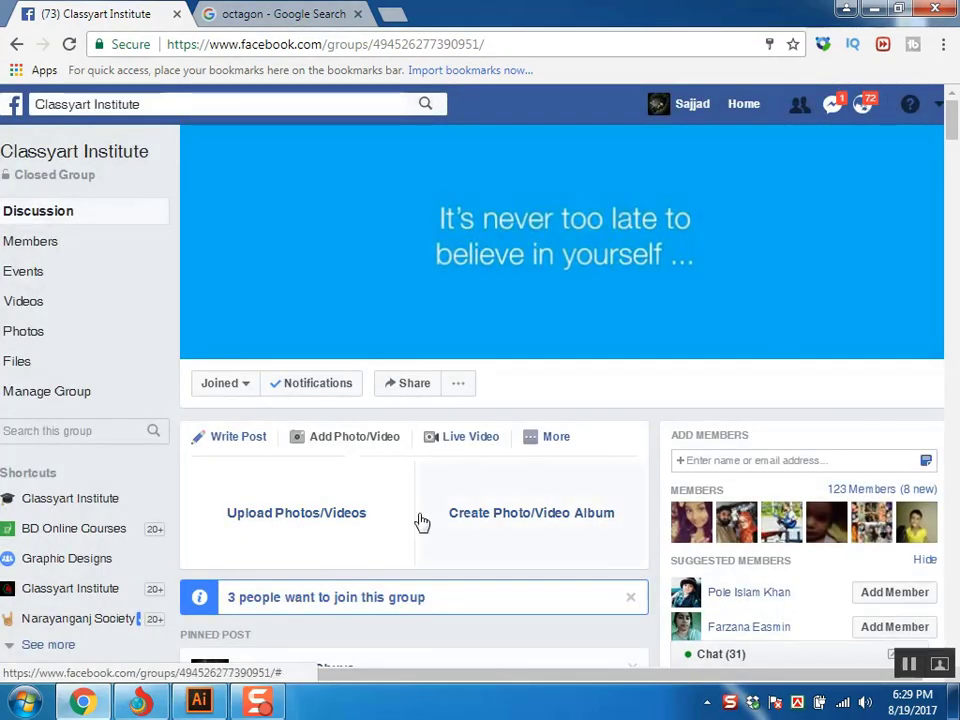
Browse the group's feed to examine the logo and drawing work posted by members.
{"action": "scroll", "coordinate": [640, 400], "scroll_direction": "down", "scroll_amount": 3}
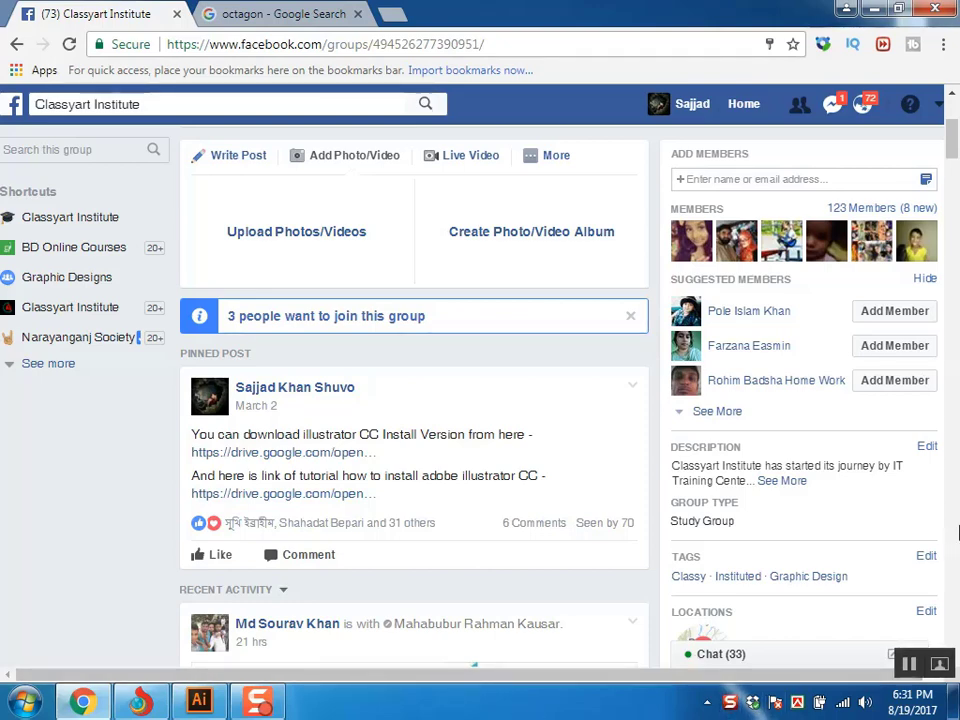
{"action": "scroll", "coordinate": [230, 452], "scroll_direction": "down", "scroll_amount": 4}
{"action": "scroll", "coordinate": [124, 377], "scroll_direction": "down", "scroll_amount": 3}
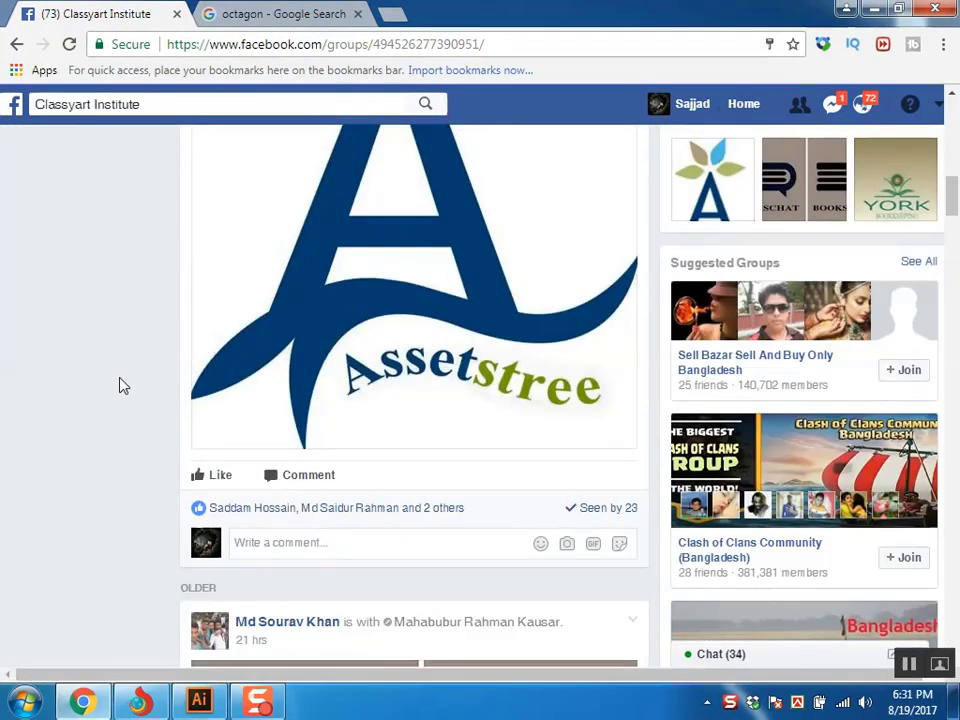
{"action": "scroll", "coordinate": [120, 386], "scroll_direction": "down", "scroll_amount": 6}
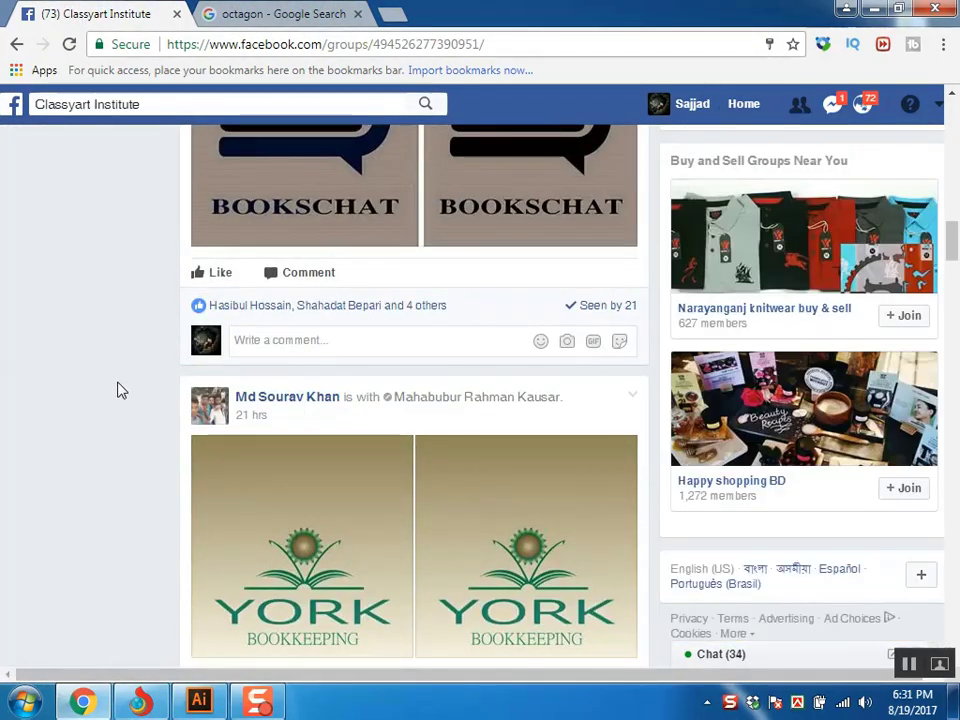
{"action": "scroll", "coordinate": [119, 400], "scroll_direction": "down", "scroll_amount": 3}
{"action": "scroll", "coordinate": [118, 400], "scroll_direction": "down", "scroll_amount": 8}
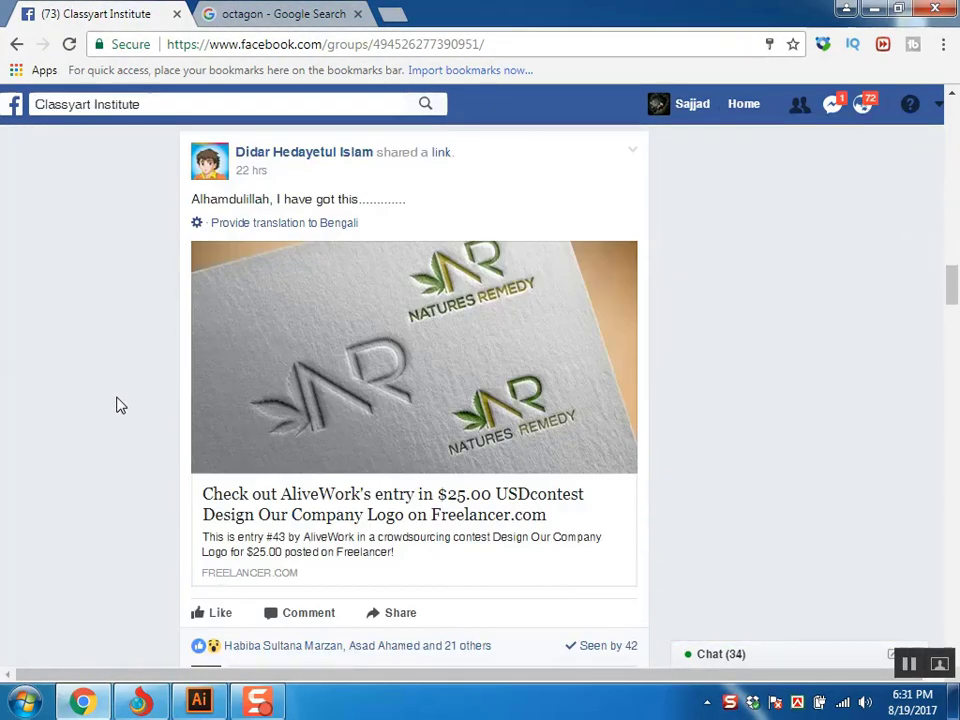
{"action": "scroll", "coordinate": [132, 382], "scroll_direction": "down", "scroll_amount": 4}
{"action": "scroll", "coordinate": [129, 381], "scroll_direction": "up", "scroll_amount": 9}
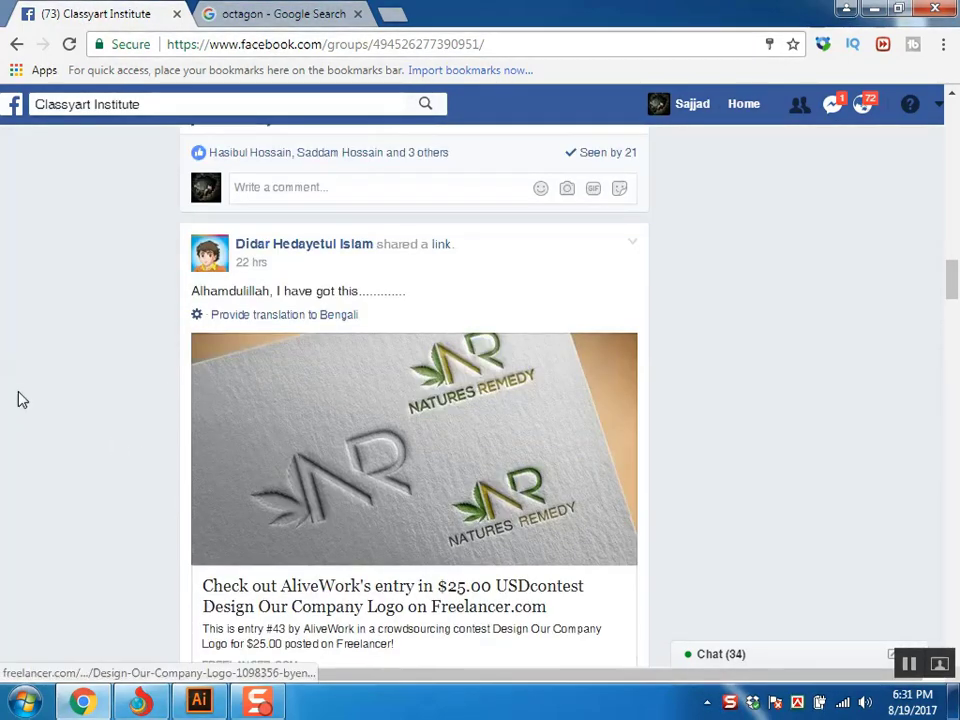
{"action": "scroll", "coordinate": [22, 399], "scroll_direction": "down", "scroll_amount": 6}
{"action": "scroll", "coordinate": [35, 405], "scroll_direction": "down", "scroll_amount": 16}
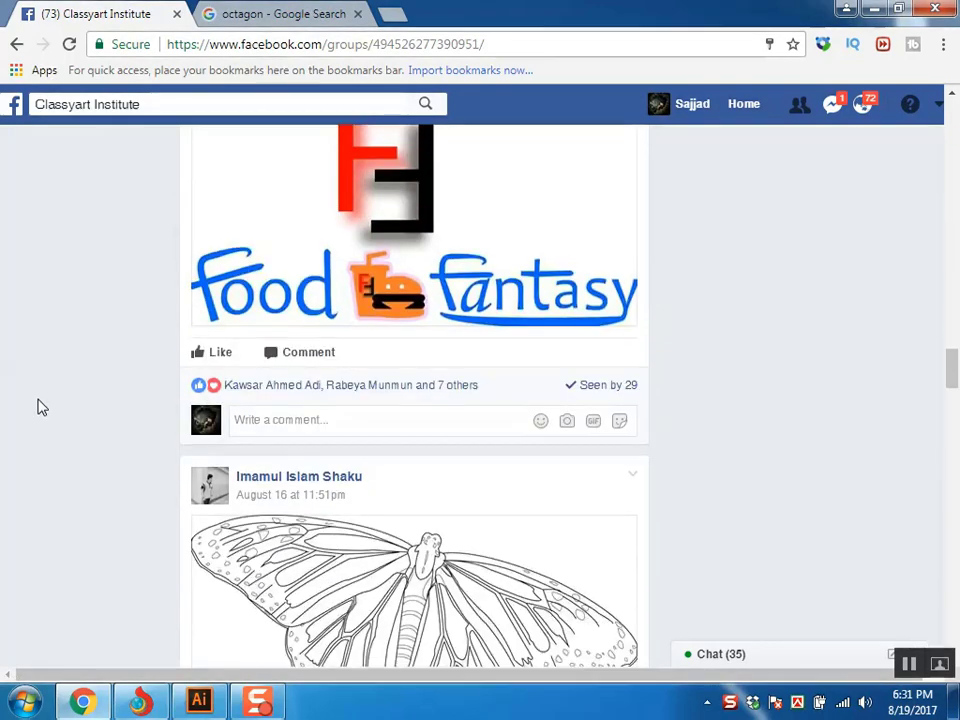
{"action": "scroll", "coordinate": [44, 428], "scroll_direction": "up", "scroll_amount": 4}
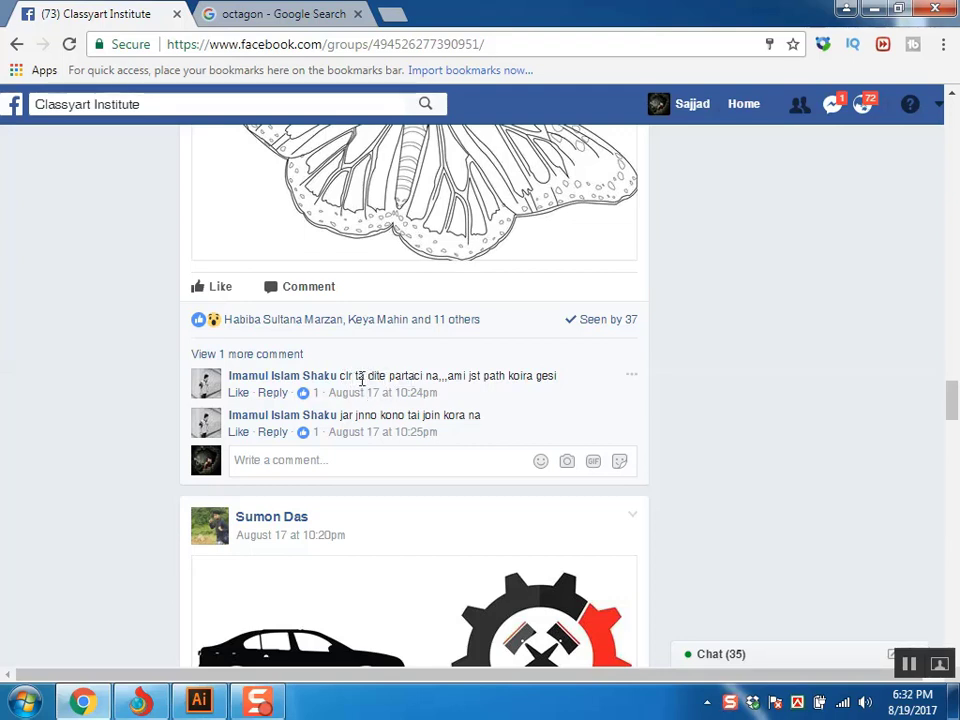
{"action": "scroll", "coordinate": [410, 384], "scroll_direction": "down", "scroll_amount": 2}
{"action": "scroll", "coordinate": [409, 388], "scroll_direction": "down", "scroll_amount": 11}
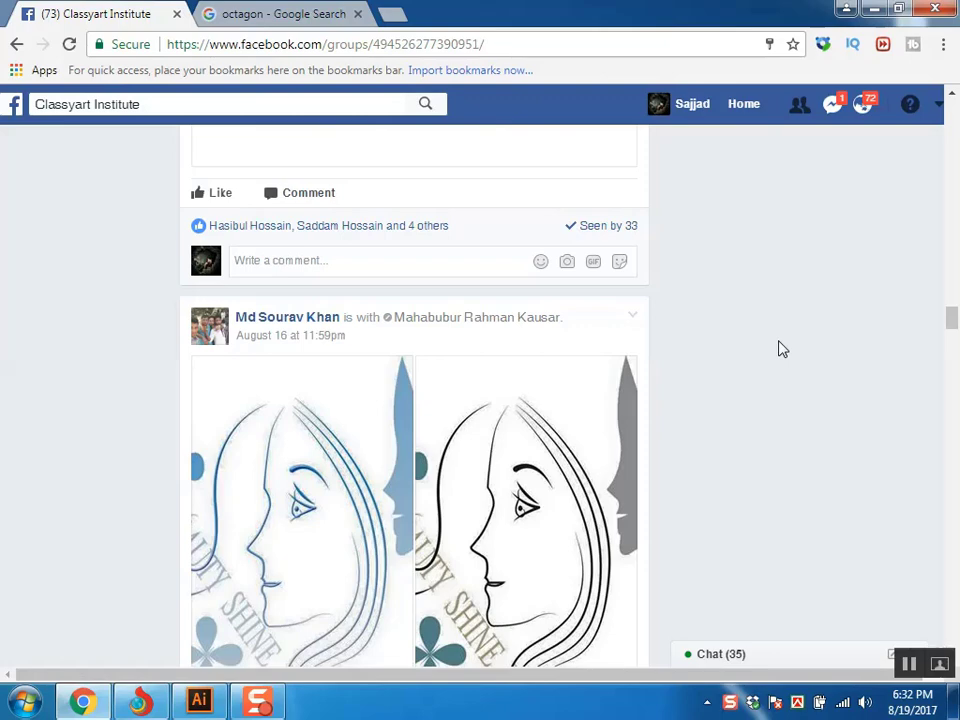
{"action": "scroll", "coordinate": [450, 372], "scroll_direction": "up", "scroll_amount": 4}
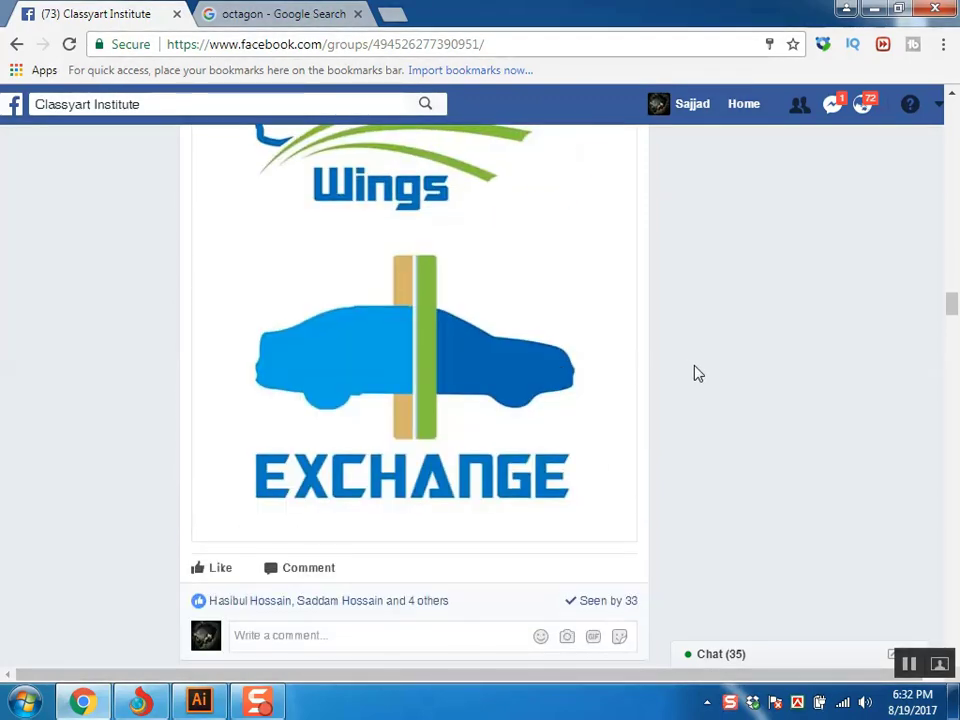
{"action": "scroll", "coordinate": [697, 375], "scroll_direction": "down", "scroll_amount": 3}
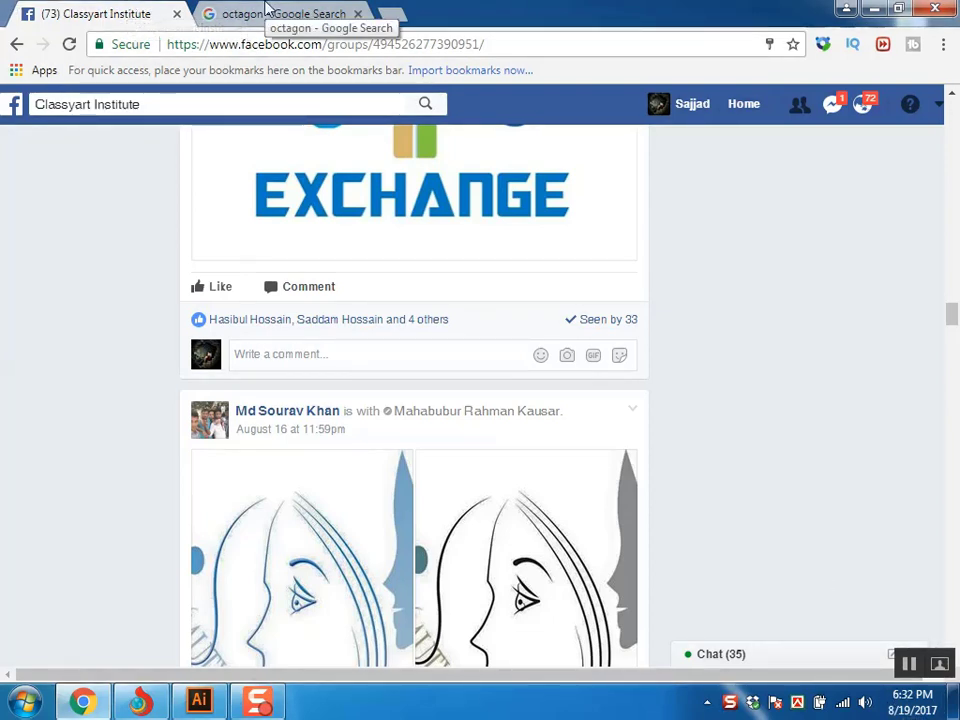
Switch to the Google Images results for octagon and search for "flag" instead.
{"action": "left_click", "coordinate": [235, 14]}
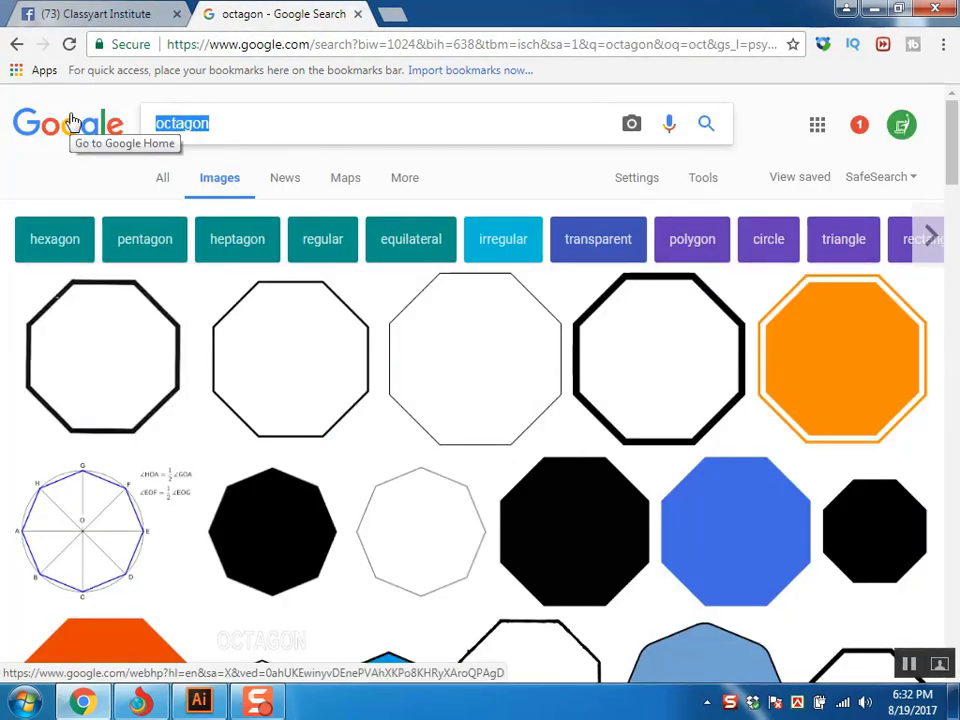
{"action": "type", "text": "flag"}
{"action": "key", "text": "Return"}
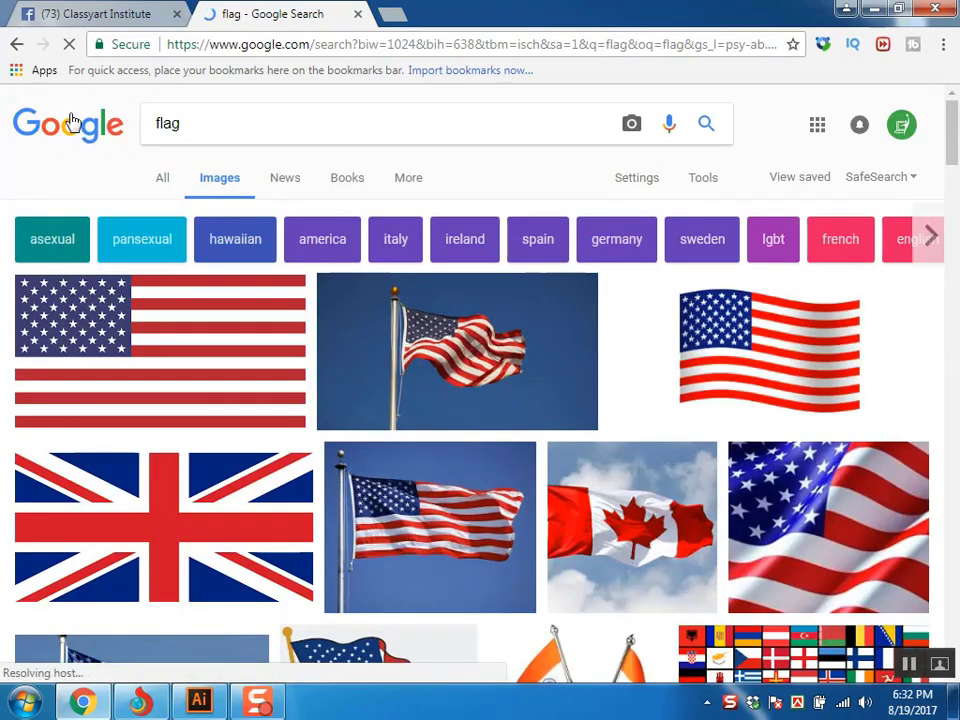
Browse the flag results and preview the Wikipedia image of the United States flag, closing the preview when done.
{"action": "scroll", "coordinate": [311, 454], "scroll_direction": "down", "scroll_amount": 4}
{"action": "scroll", "coordinate": [557, 390], "scroll_direction": "down", "scroll_amount": 2}
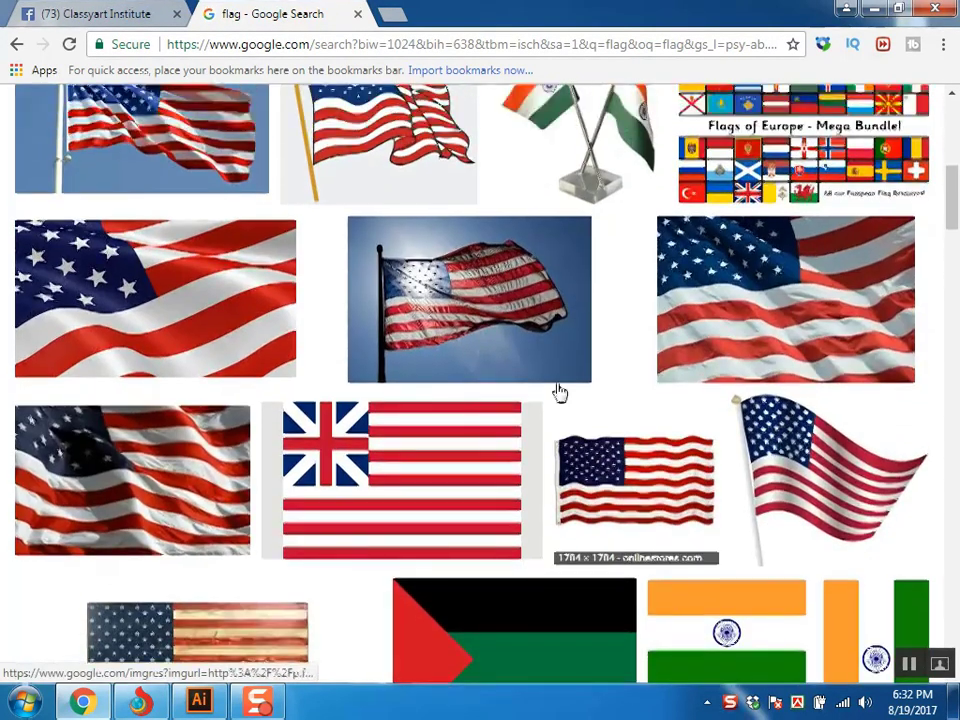
{"action": "scroll", "coordinate": [579, 358], "scroll_direction": "up", "scroll_amount": 6}
{"action": "scroll", "coordinate": [905, 290], "scroll_direction": "down", "scroll_amount": 2}
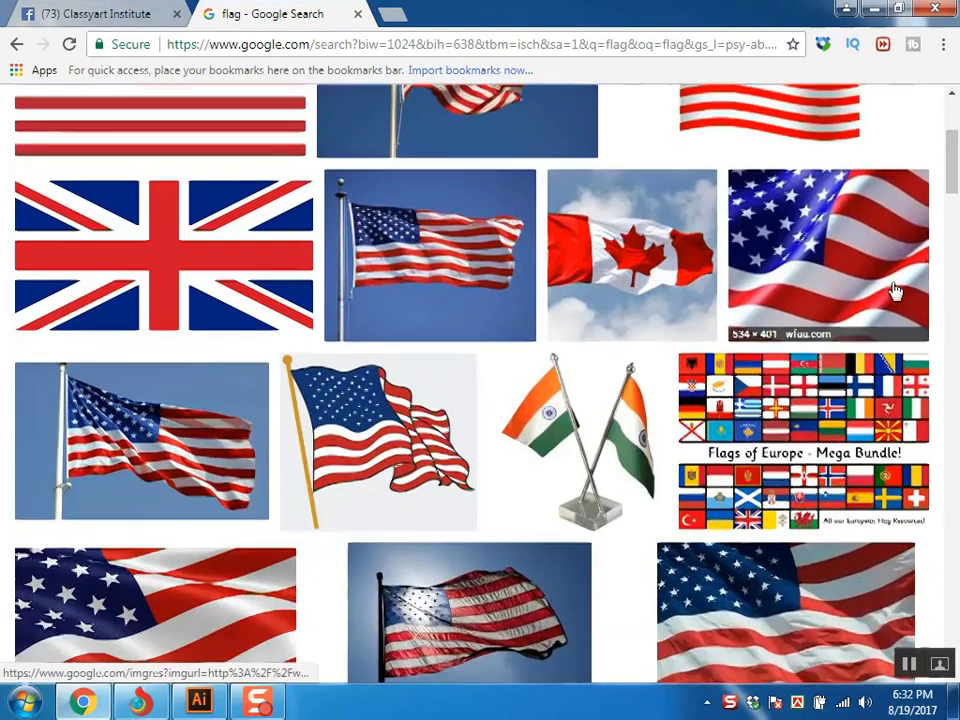
{"action": "scroll", "coordinate": [896, 294], "scroll_direction": "up", "scroll_amount": 3}
{"action": "left_click", "coordinate": [135, 358]}
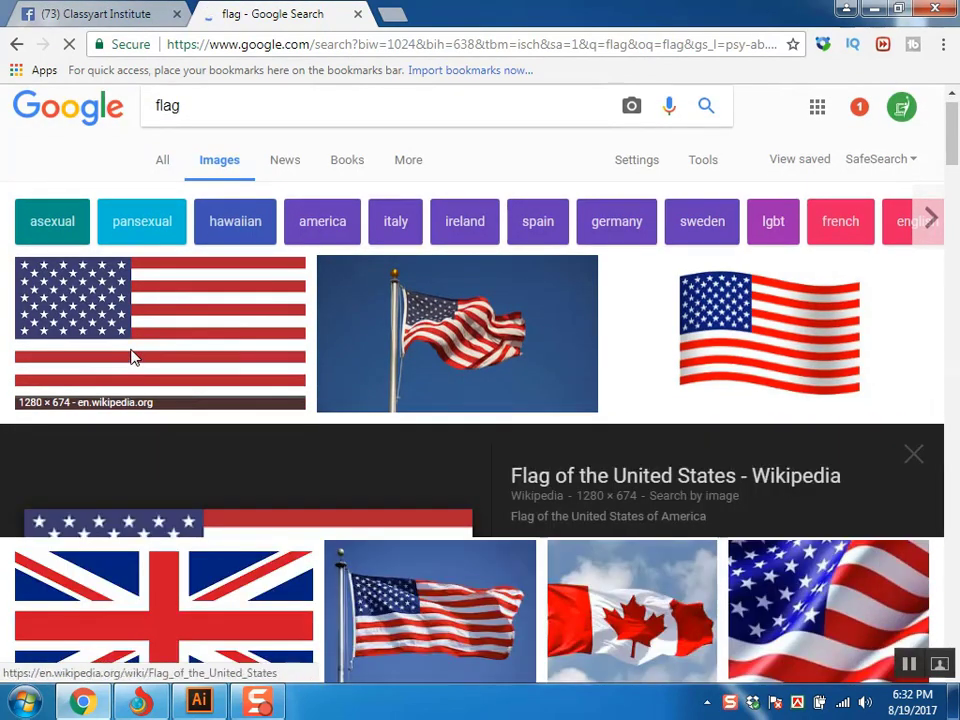
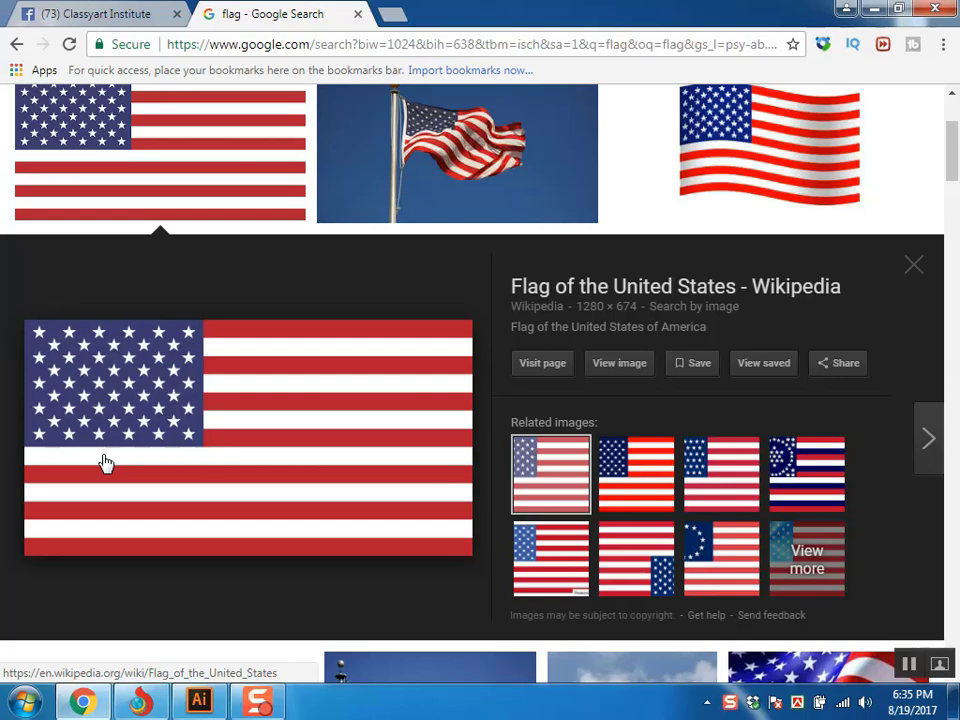
{"action": "left_click", "coordinate": [920, 282]}
Find the Wikipedia Flag of India image in the results and preview it, closing the preview when done.
{"action": "scroll", "coordinate": [407, 388], "scroll_direction": "down", "scroll_amount": 4}
{"action": "scroll", "coordinate": [546, 407], "scroll_direction": "up", "scroll_amount": 5}
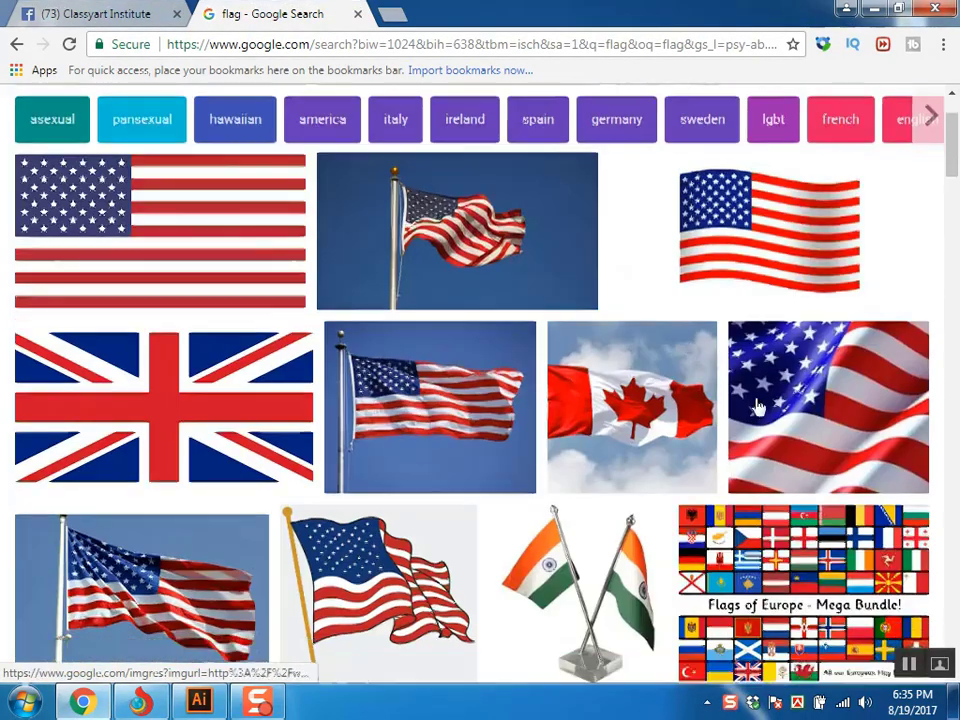
{"action": "scroll", "coordinate": [951, 362], "scroll_direction": "down", "scroll_amount": 10}
{"action": "left_click", "coordinate": [720, 133]}
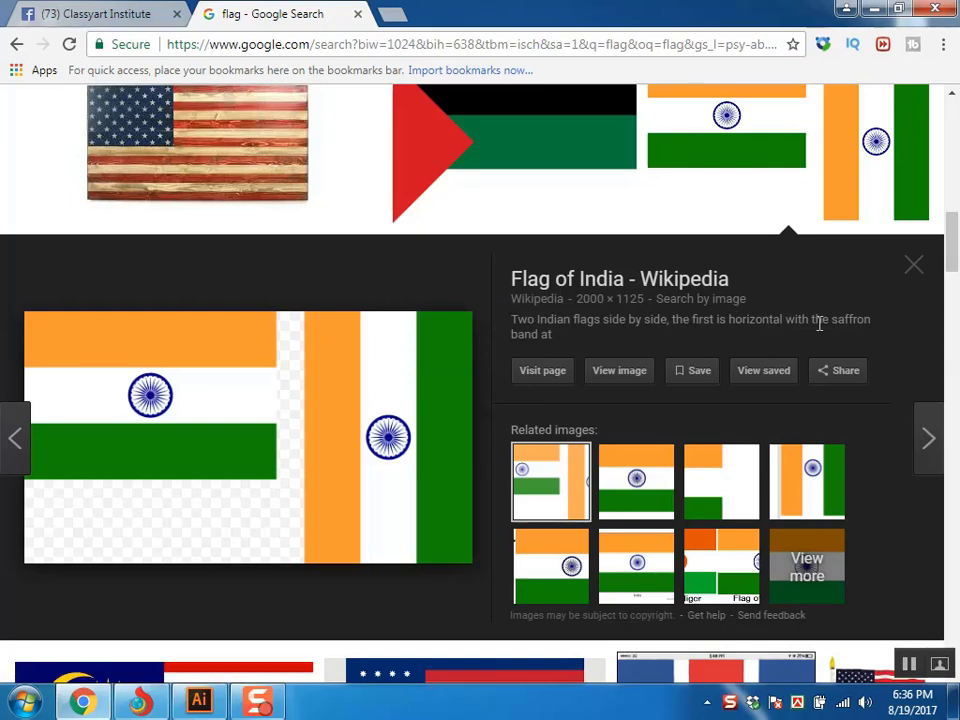
{"action": "left_click", "coordinate": [914, 266]}
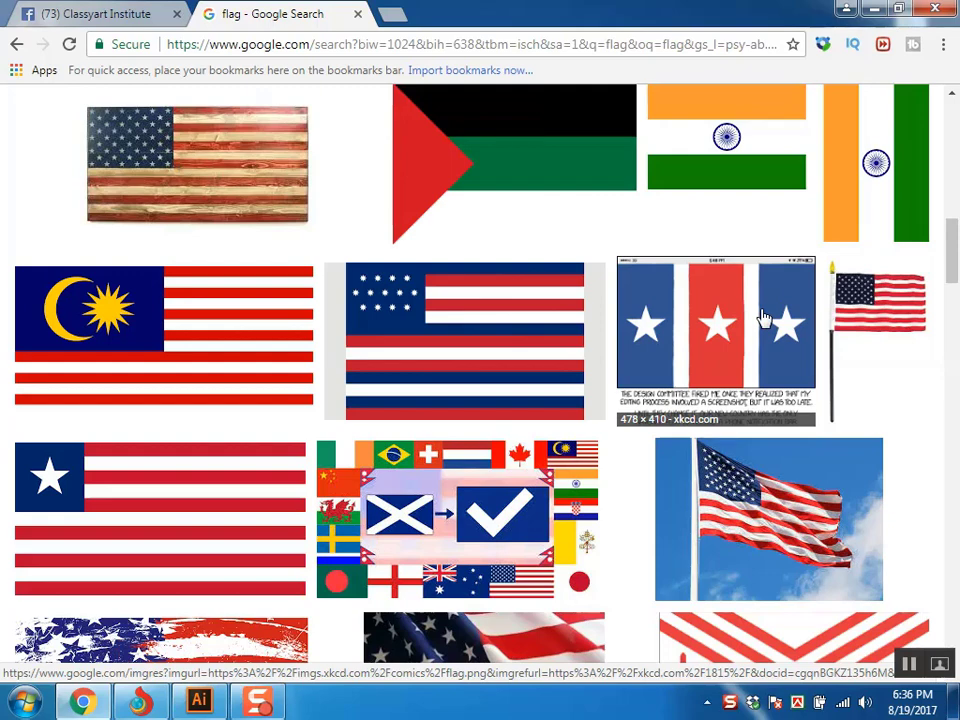
Preview the black, green and white flag with the red triangle, closing the preview when done.
{"action": "left_click", "coordinate": [493, 228]}
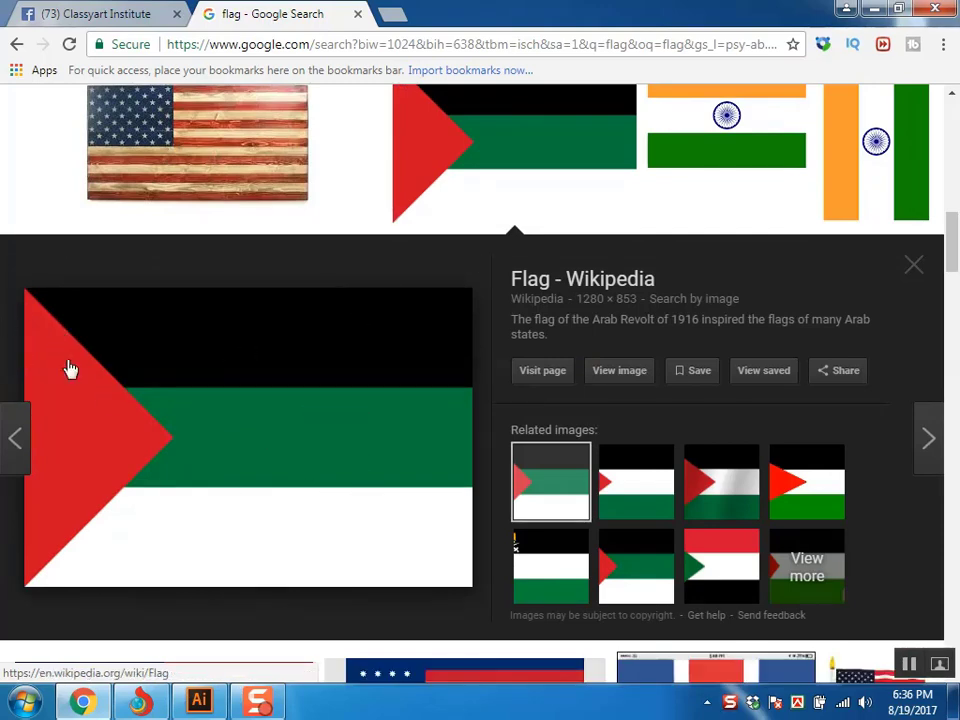
{"action": "mouse_move", "coordinate": [90, 694]}
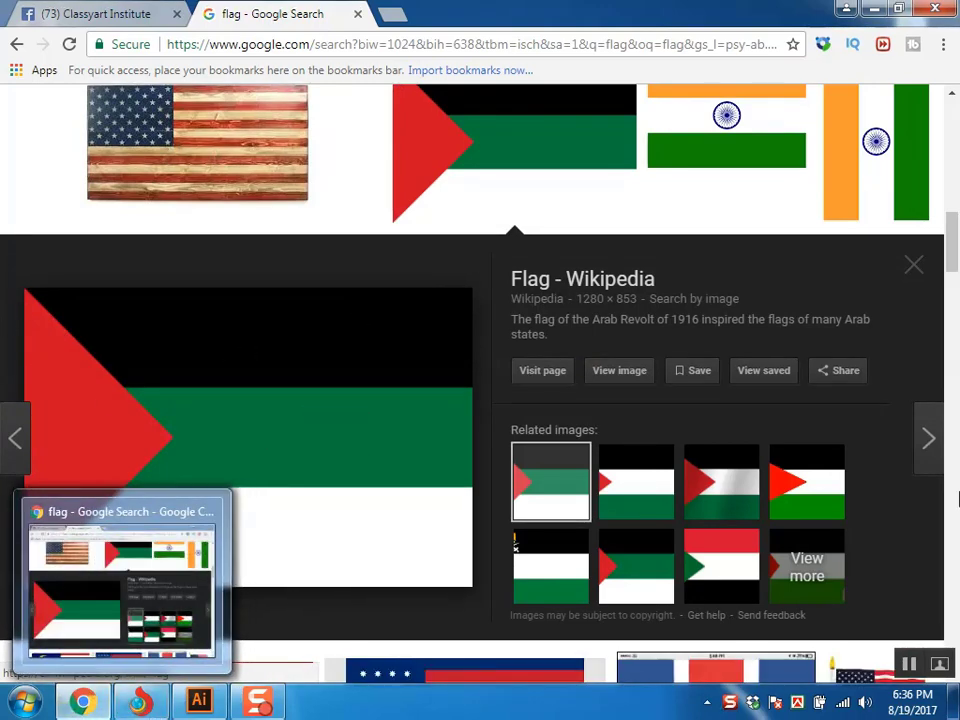
{"action": "left_click", "coordinate": [911, 272]}
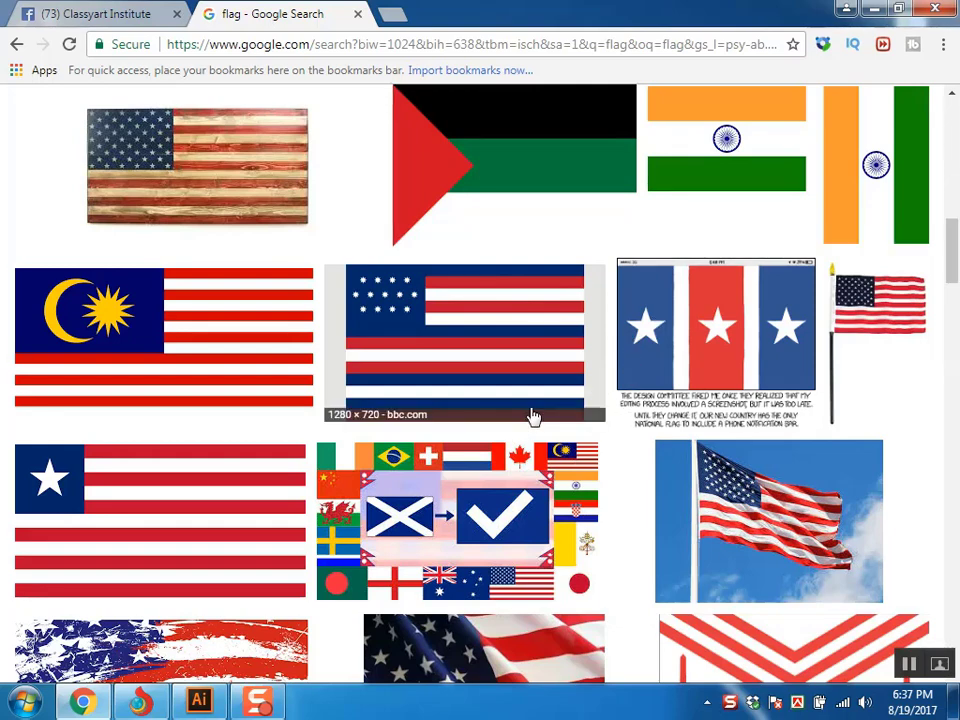
Preview the Wikipedia Flag of Liberia image, close it, and return to the start of the flag results.
{"action": "scroll", "coordinate": [531, 414], "scroll_direction": "down", "scroll_amount": 3}
{"action": "left_click", "coordinate": [38, 216]}
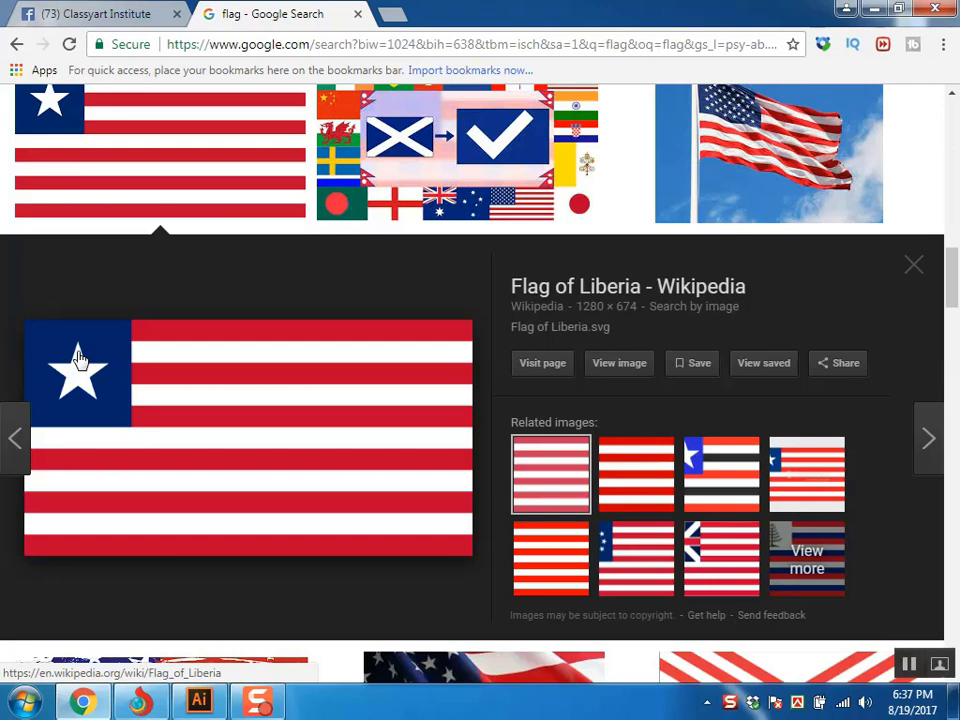
{"action": "left_click", "coordinate": [904, 258]}
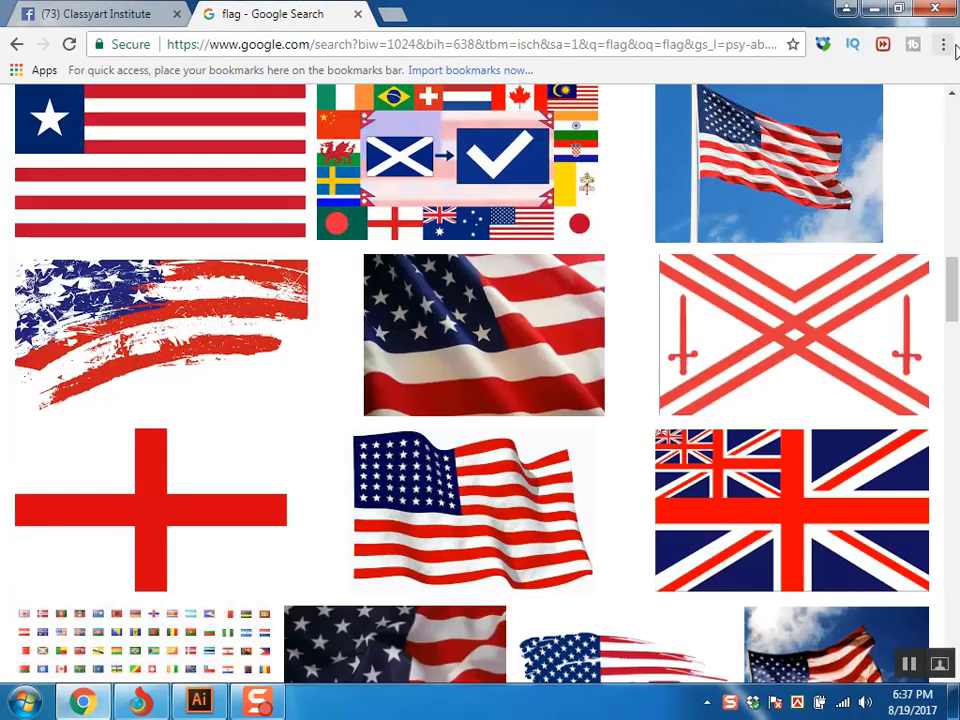
{"action": "scroll", "coordinate": [953, 125], "scroll_direction": "up", "scroll_amount": 10}
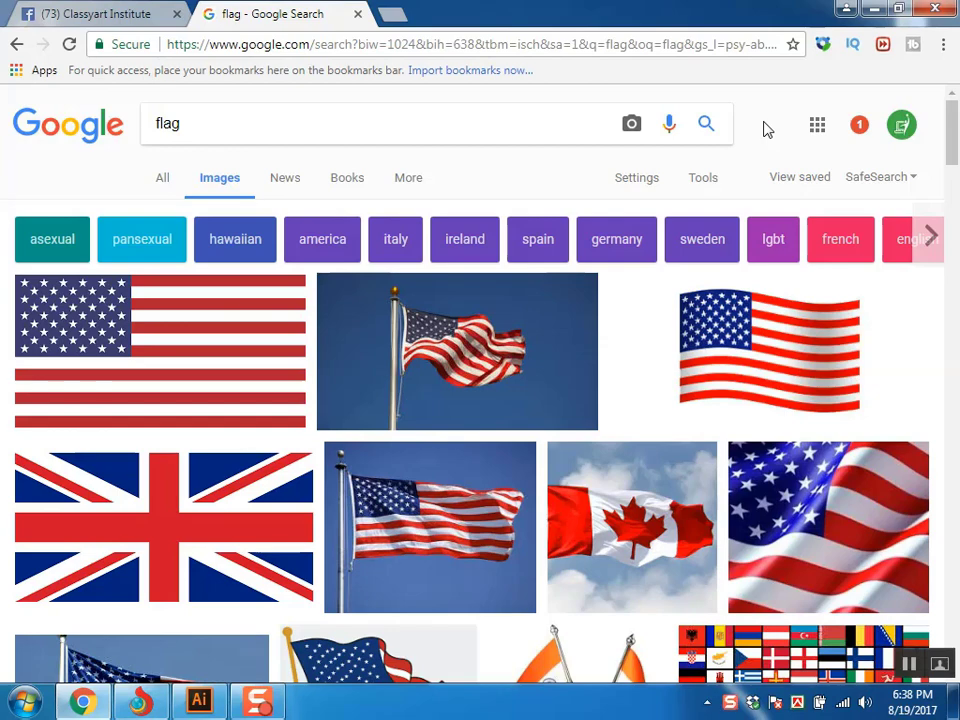
Switch to Illustrator and give the circle at the flag's center a white fill with no stroke.
{"action": "left_click", "coordinate": [874, 8]}
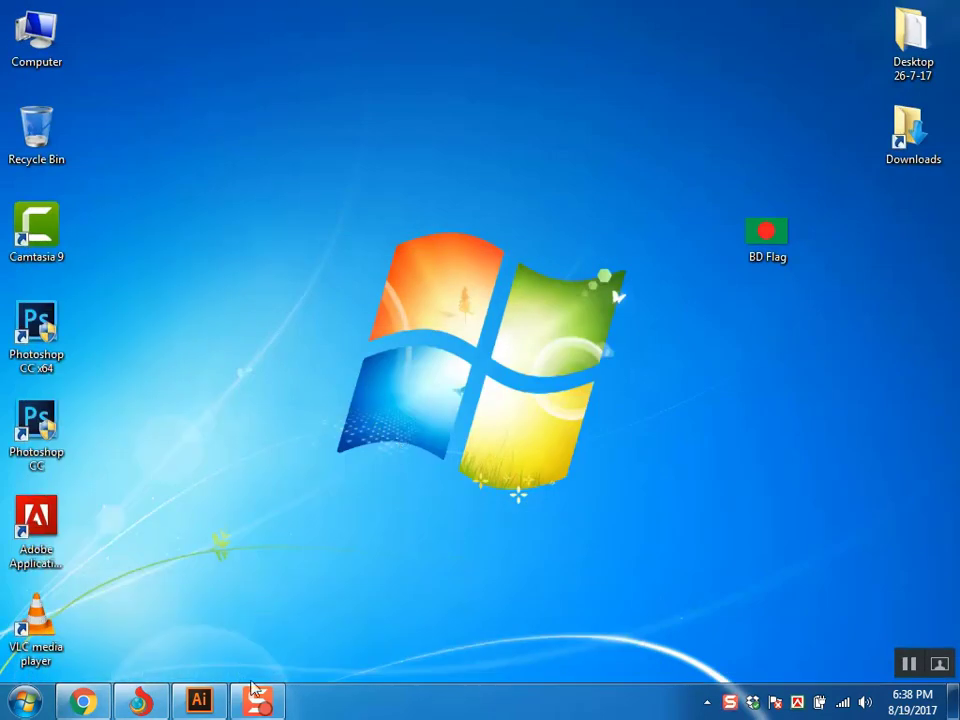
{"action": "left_click", "coordinate": [198, 700]}
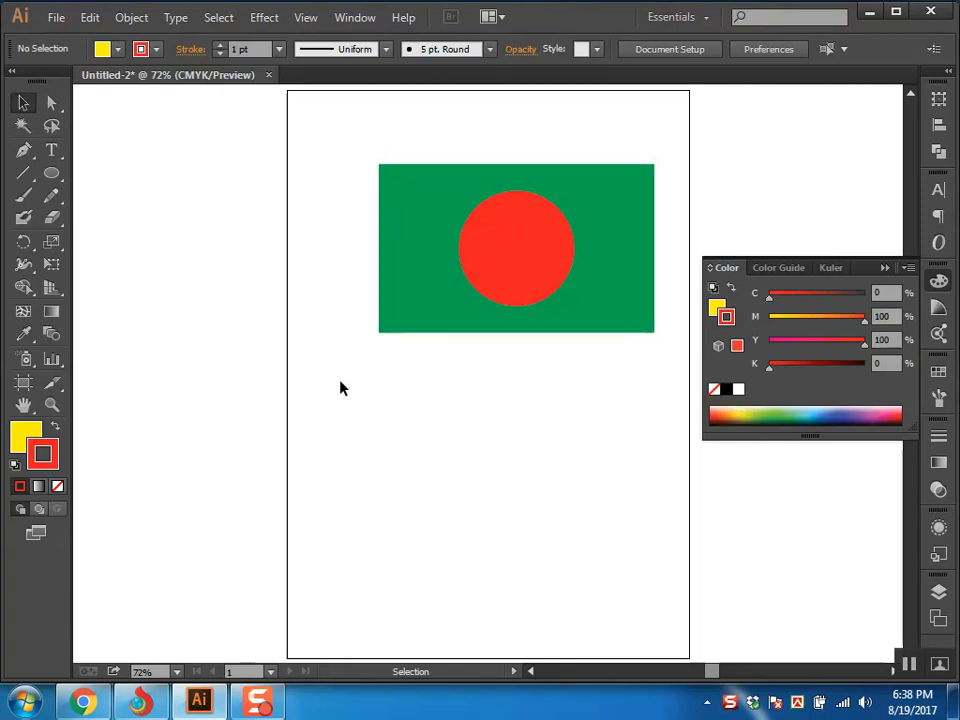
{"action": "left_click", "coordinate": [523, 274]}
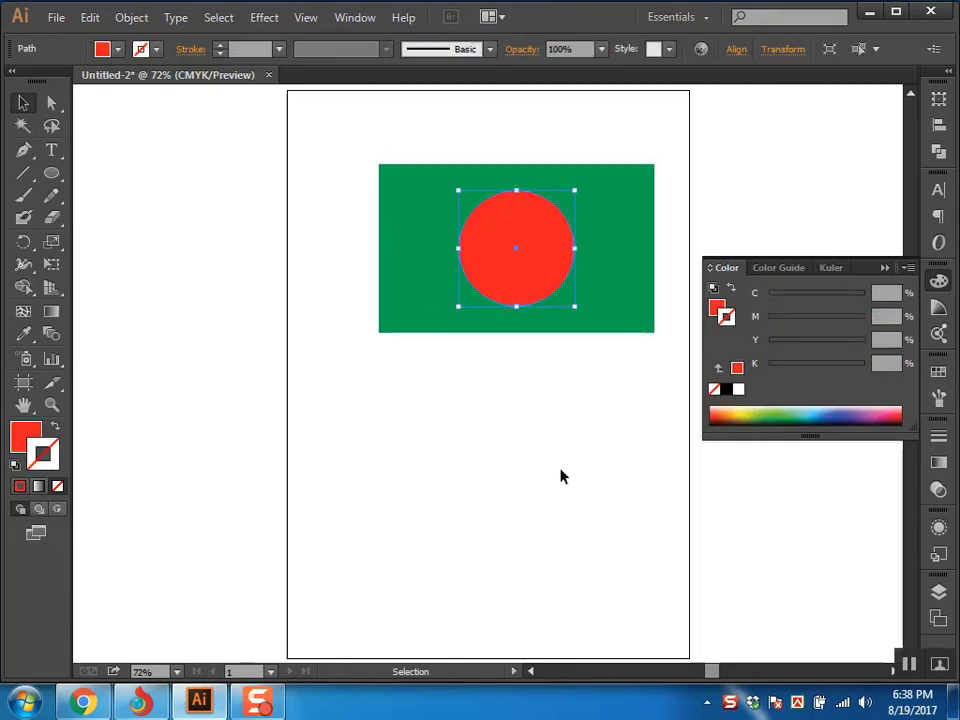
{"action": "left_click", "coordinate": [739, 390]}
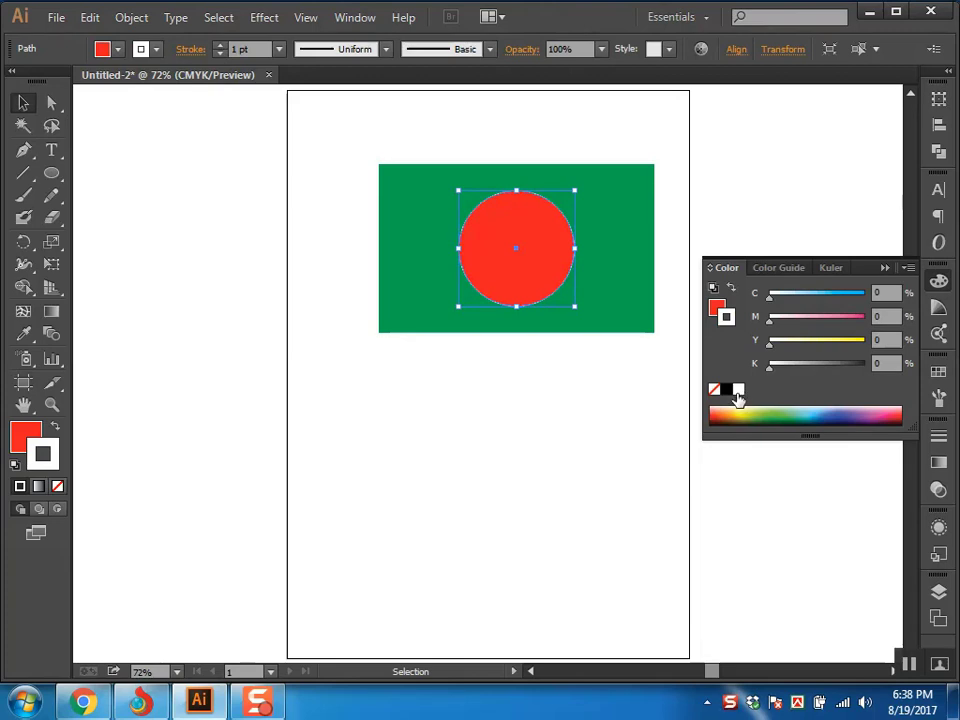
{"action": "left_click", "coordinate": [718, 390]}
{"action": "left_click", "coordinate": [739, 391]}
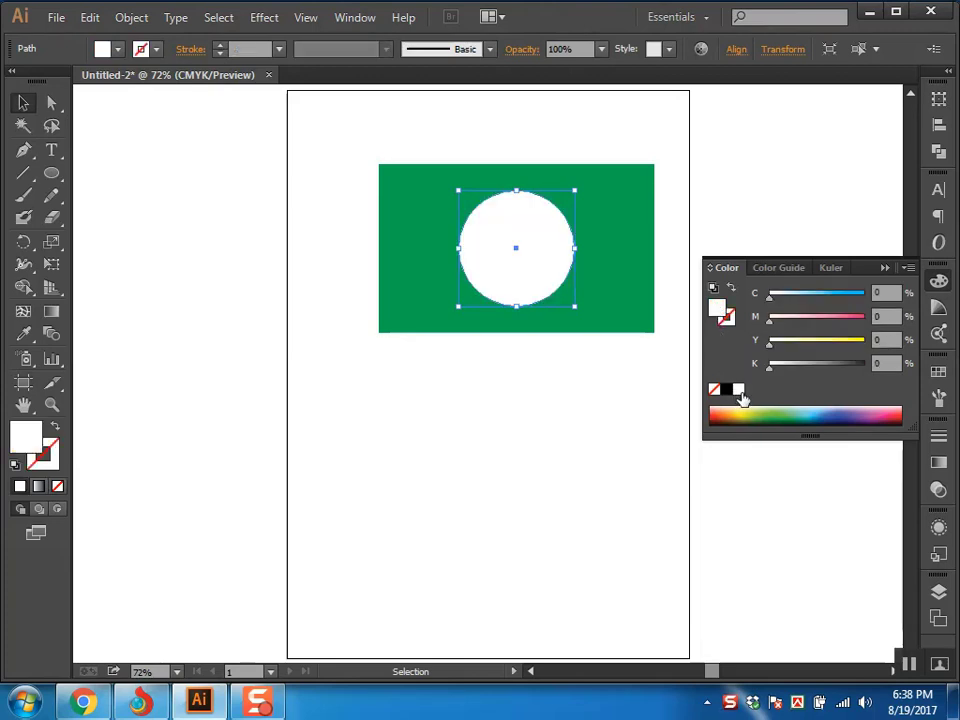
Try black and None as the circle's fill, restore the white fill, and minimize Illustrator.
{"action": "left_click", "coordinate": [727, 390]}
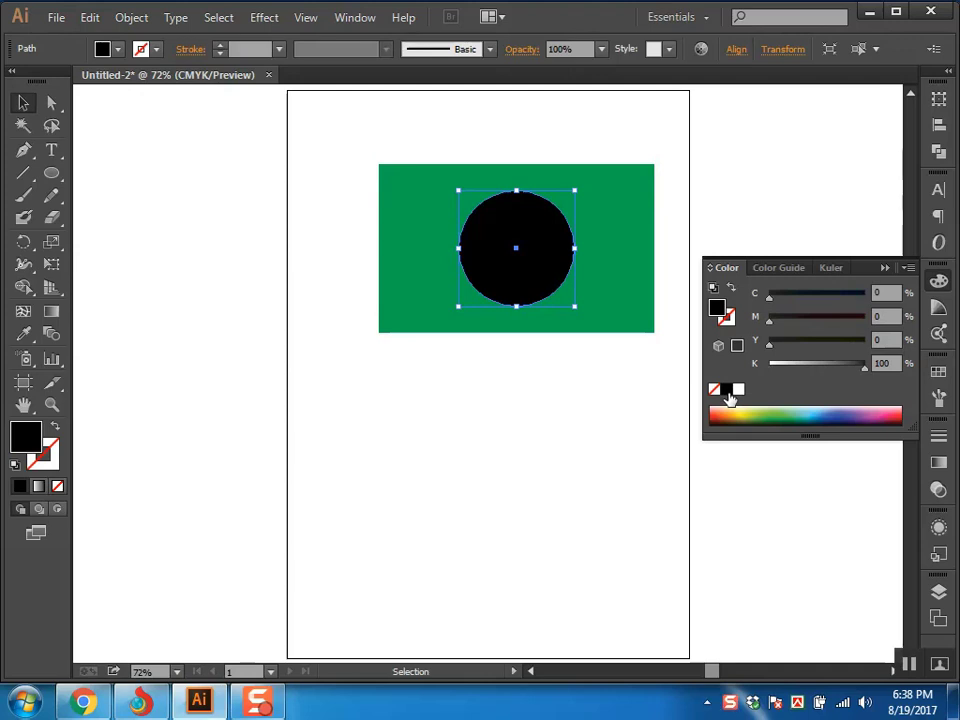
{"action": "left_click", "coordinate": [713, 389]}
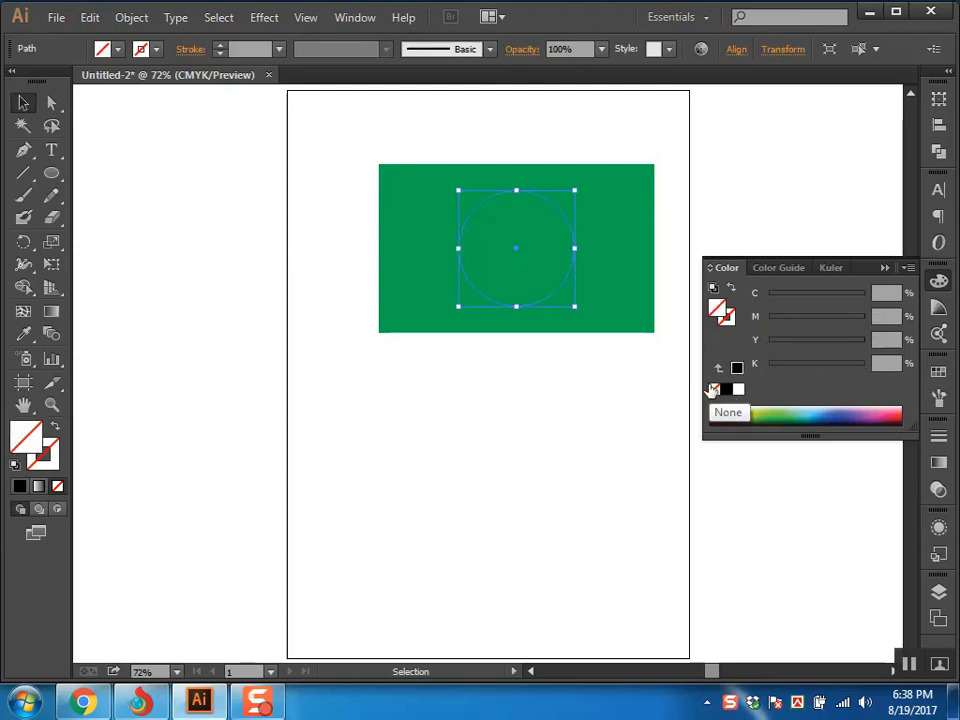
{"action": "left_click", "coordinate": [739, 389]}
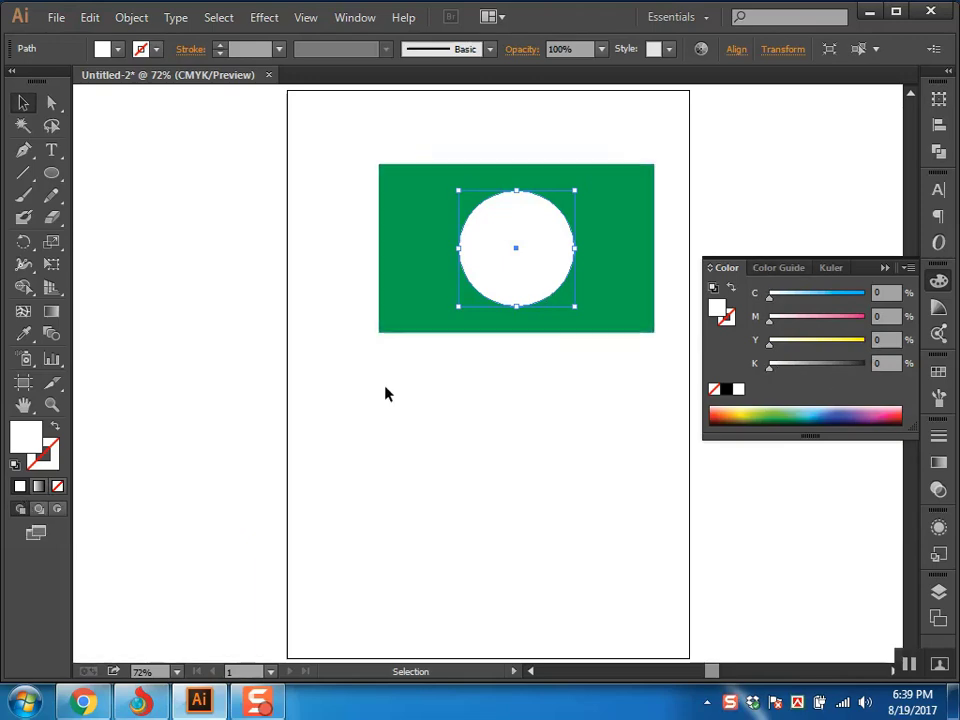
{"action": "left_click", "coordinate": [867, 12]}
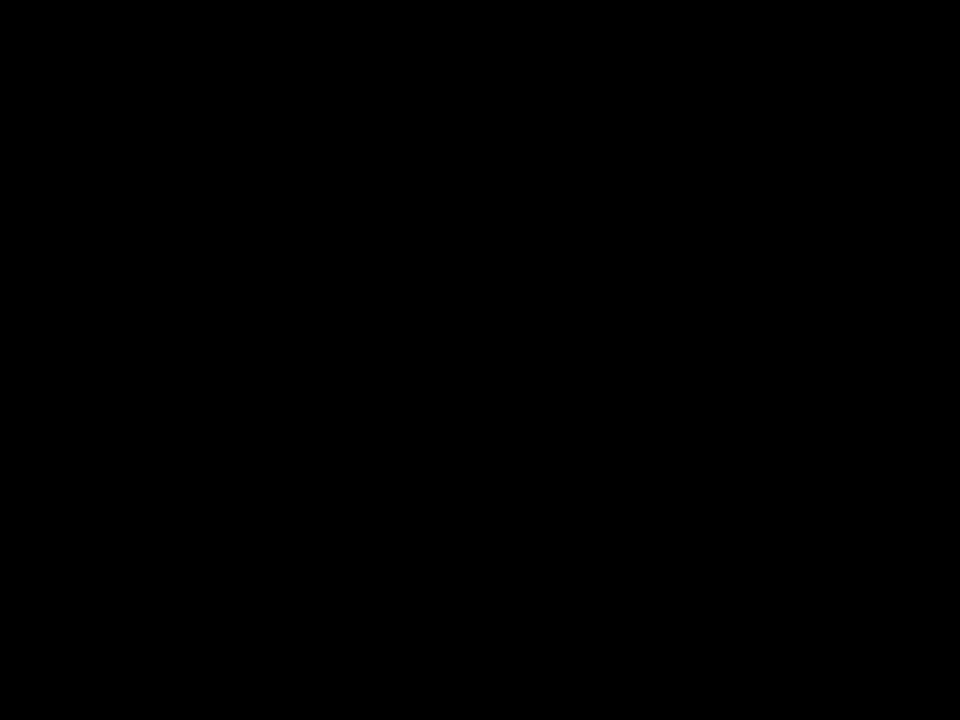